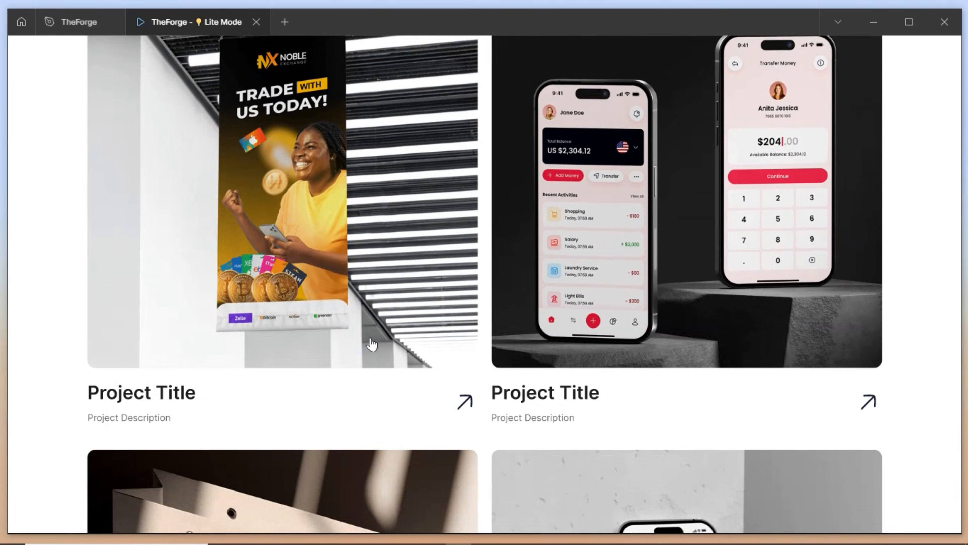
Scroll the homepage prototype and expand then collapse two FAQ answers
{"action": "scroll", "coordinate": [390, 240], "scroll_direction": "down", "scroll_amount": 14}
{"action": "scroll", "coordinate": [397, 268], "scroll_direction": "down", "scroll_amount": 10}
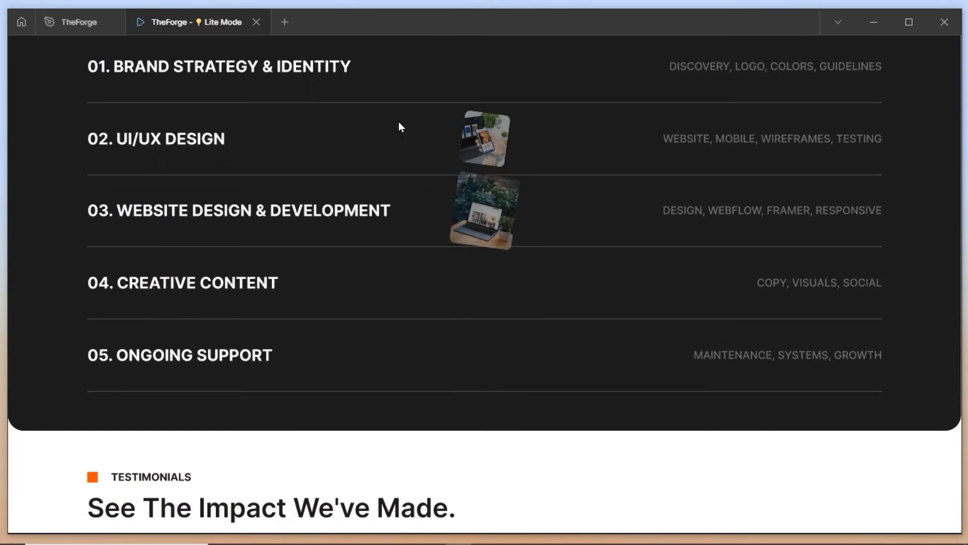
{"action": "scroll", "coordinate": [419, 261], "scroll_direction": "down", "scroll_amount": 8}
{"action": "scroll", "coordinate": [427, 328], "scroll_direction": "down", "scroll_amount": 6}
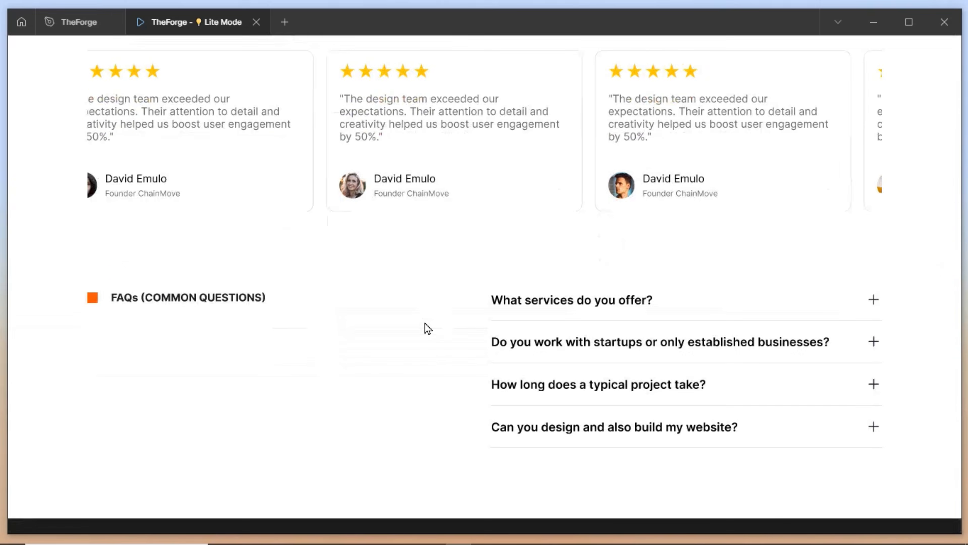
{"action": "left_click", "coordinate": [873, 259]}
{"action": "left_click", "coordinate": [873, 259]}
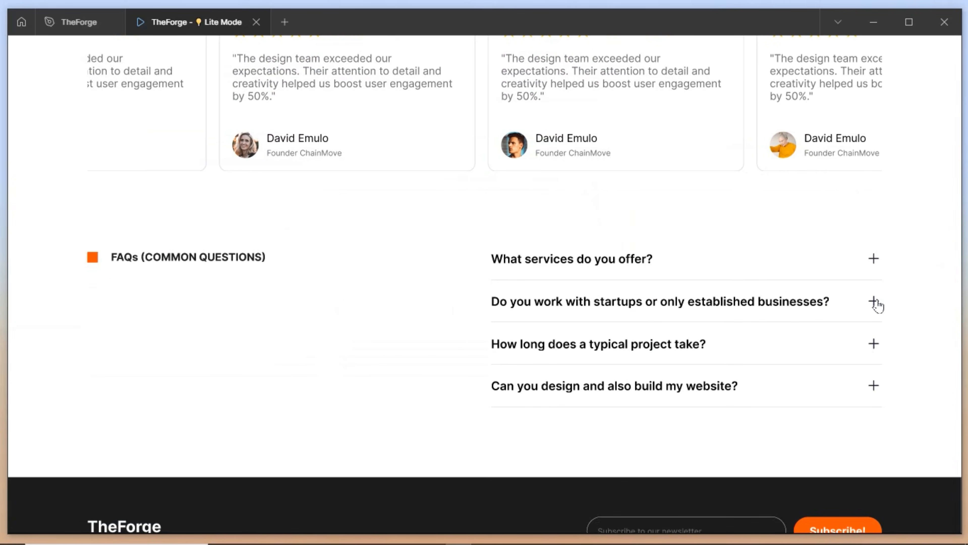
{"action": "left_click", "coordinate": [873, 302]}
{"action": "left_click", "coordinate": [874, 302]}
{"action": "scroll", "coordinate": [526, 363], "scroll_direction": "down", "scroll_amount": 4}
{"action": "scroll", "coordinate": [526, 360], "scroll_direction": "up", "scroll_amount": 20}
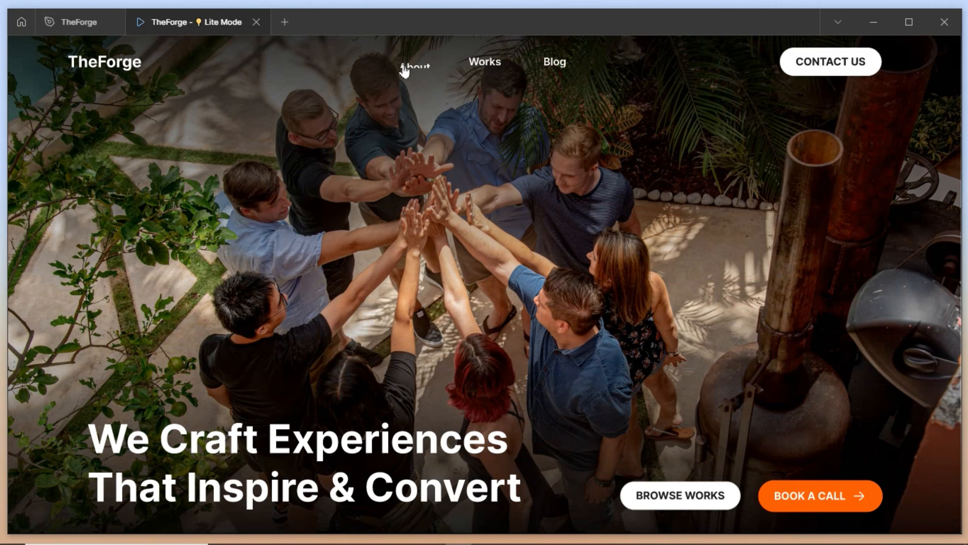
Browse the About page and the Works showcase page of the live site
{"action": "left_click", "coordinate": [404, 70]}
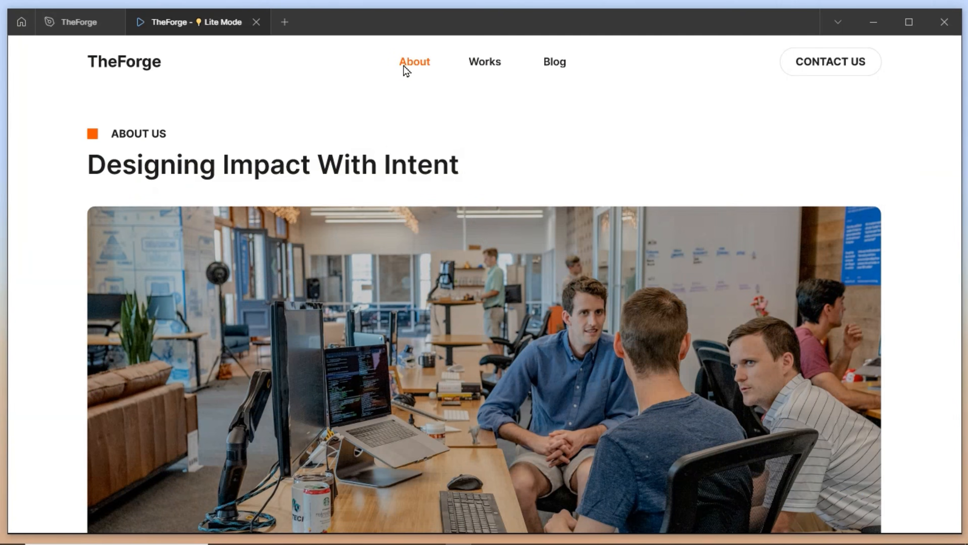
{"action": "scroll", "coordinate": [383, 172], "scroll_direction": "down", "scroll_amount": 10}
{"action": "scroll", "coordinate": [383, 173], "scroll_direction": "down", "scroll_amount": 12}
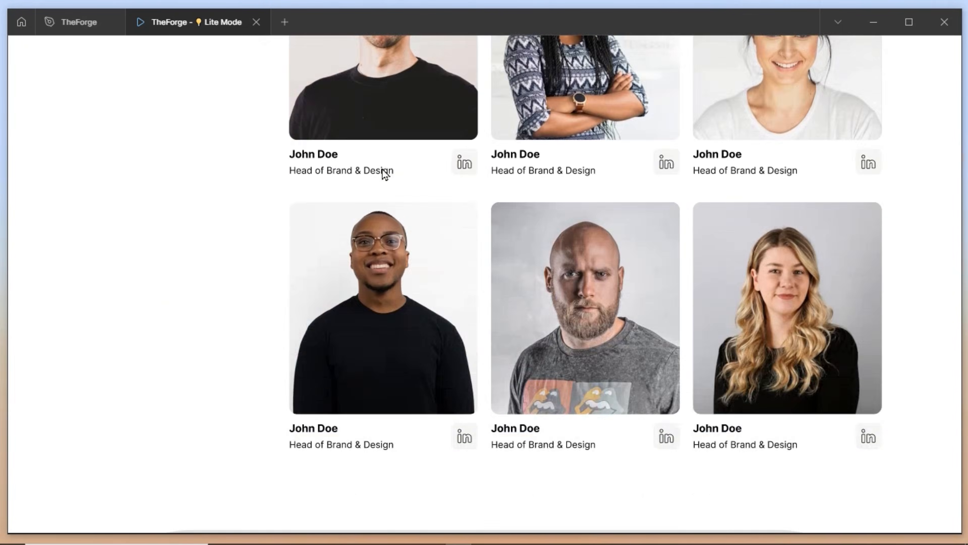
{"action": "scroll", "coordinate": [432, 381], "scroll_direction": "up", "scroll_amount": 20}
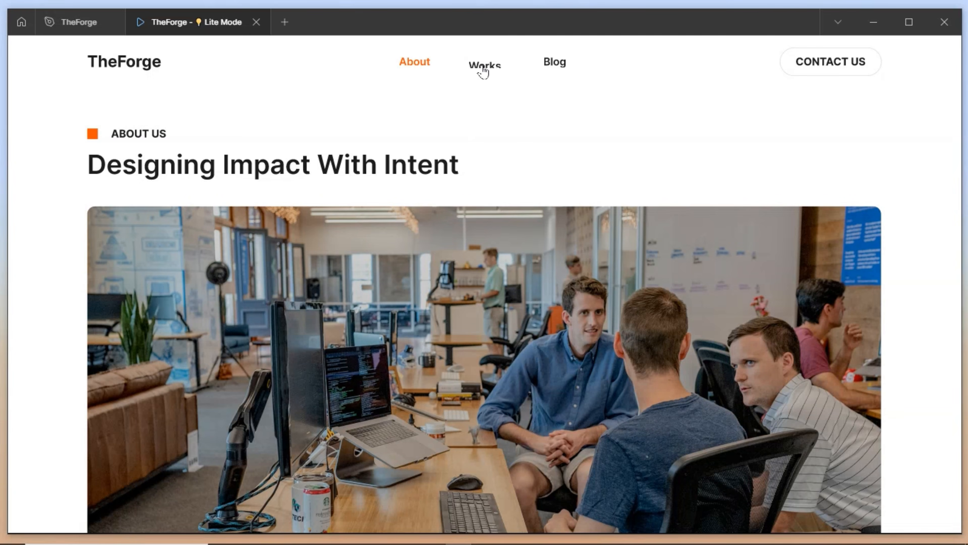
{"action": "left_click", "coordinate": [482, 69]}
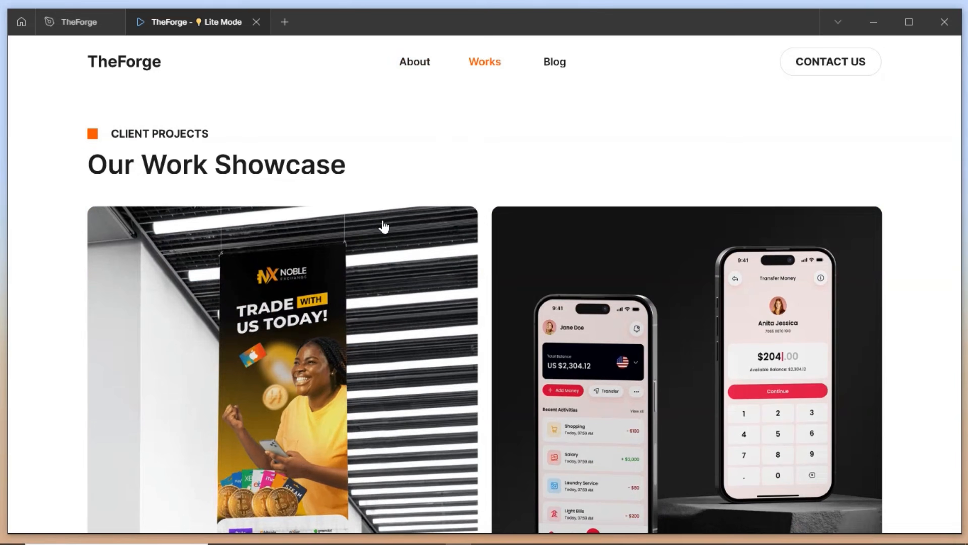
{"action": "scroll", "coordinate": [382, 225], "scroll_direction": "down", "scroll_amount": 15}
{"action": "scroll", "coordinate": [363, 282], "scroll_direction": "down", "scroll_amount": 3}
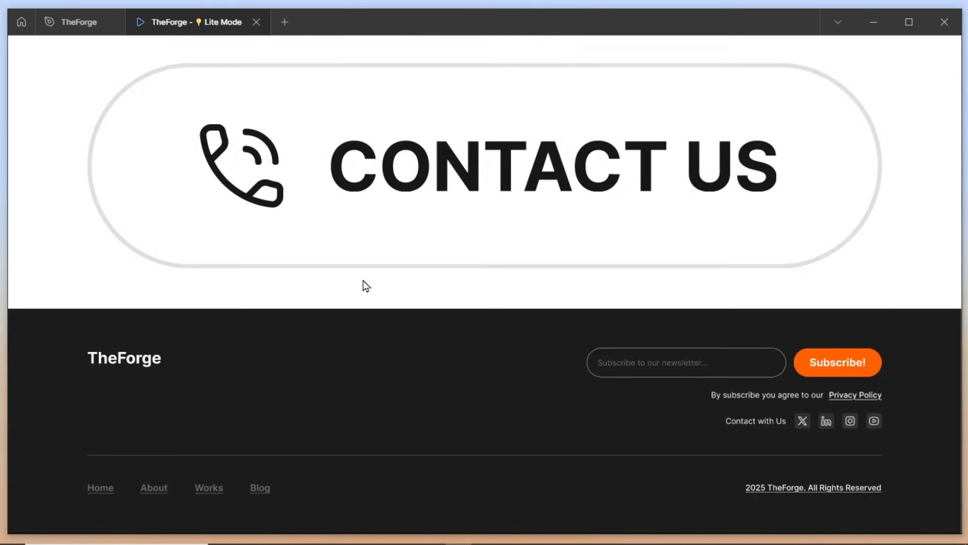
{"action": "scroll", "coordinate": [363, 283], "scroll_direction": "up", "scroll_amount": 10}
View the Noble Exchange project page from top to bottom
{"action": "left_click", "coordinate": [370, 221]}
{"action": "scroll", "coordinate": [444, 234], "scroll_direction": "down", "scroll_amount": 3}
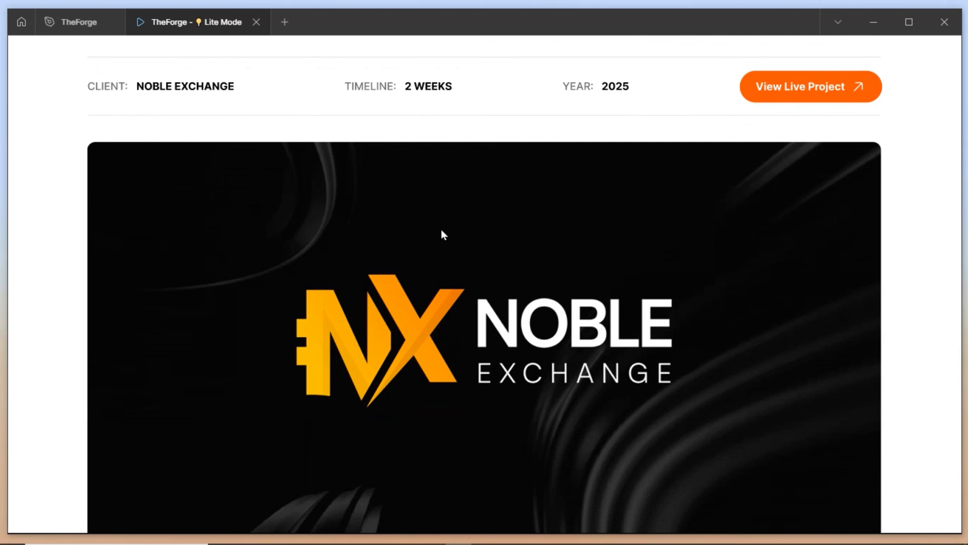
{"action": "scroll", "coordinate": [537, 201], "scroll_direction": "down", "scroll_amount": 12}
{"action": "scroll", "coordinate": [538, 201], "scroll_direction": "down", "scroll_amount": 15}
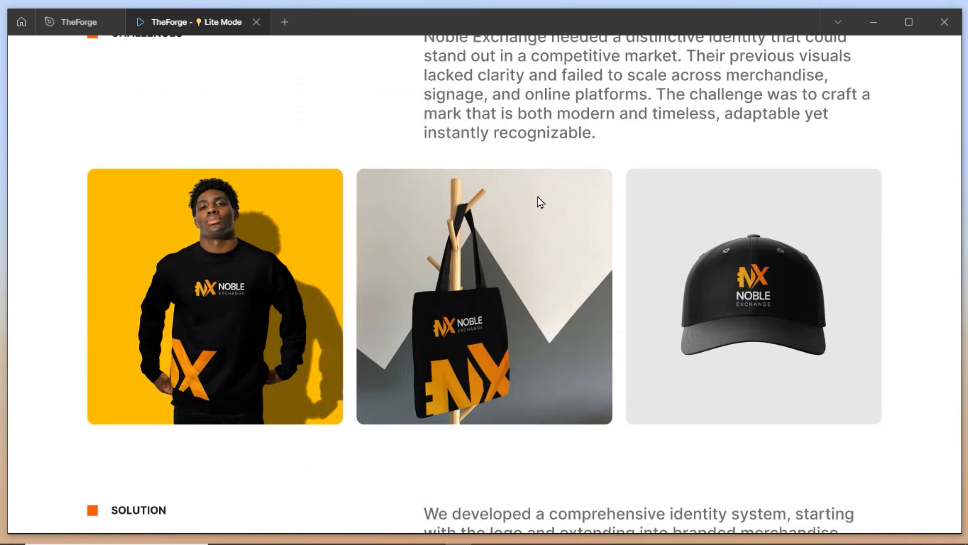
{"action": "scroll", "coordinate": [538, 197], "scroll_direction": "up", "scroll_amount": 2}
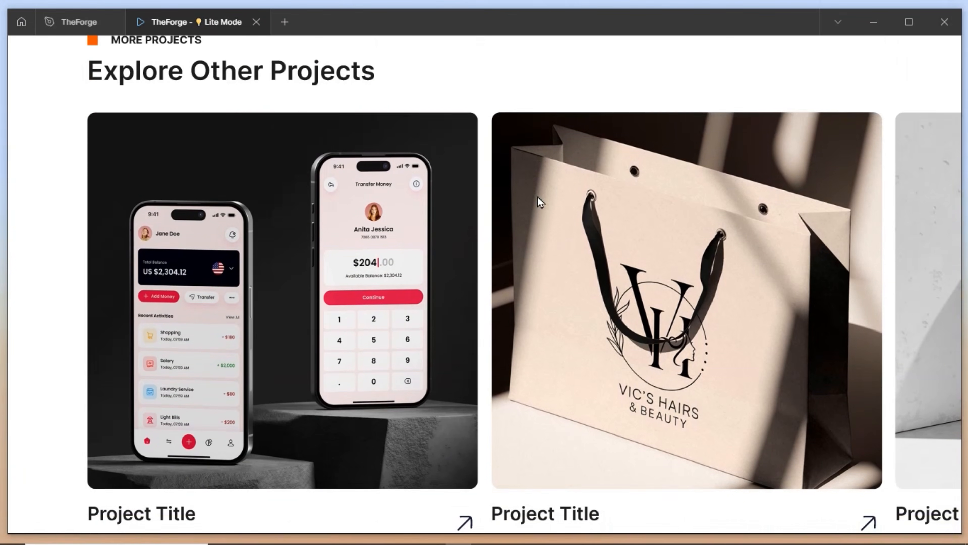
{"action": "scroll", "coordinate": [538, 197], "scroll_direction": "down", "scroll_amount": 6}
{"action": "scroll", "coordinate": [538, 200], "scroll_direction": "up", "scroll_amount": 20}
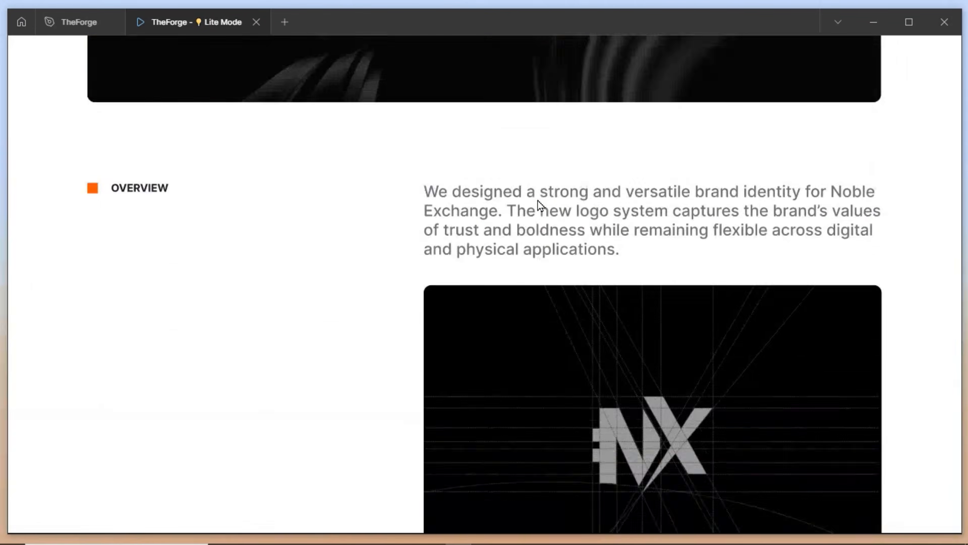
View the Blog page, the 'Why Great Branding Is More Than Just A Logo' article, and the Contact page
{"action": "left_click", "coordinate": [554, 62]}
{"action": "scroll", "coordinate": [336, 179], "scroll_direction": "down", "scroll_amount": 2}
{"action": "scroll", "coordinate": [336, 179], "scroll_direction": "up", "scroll_amount": 1}
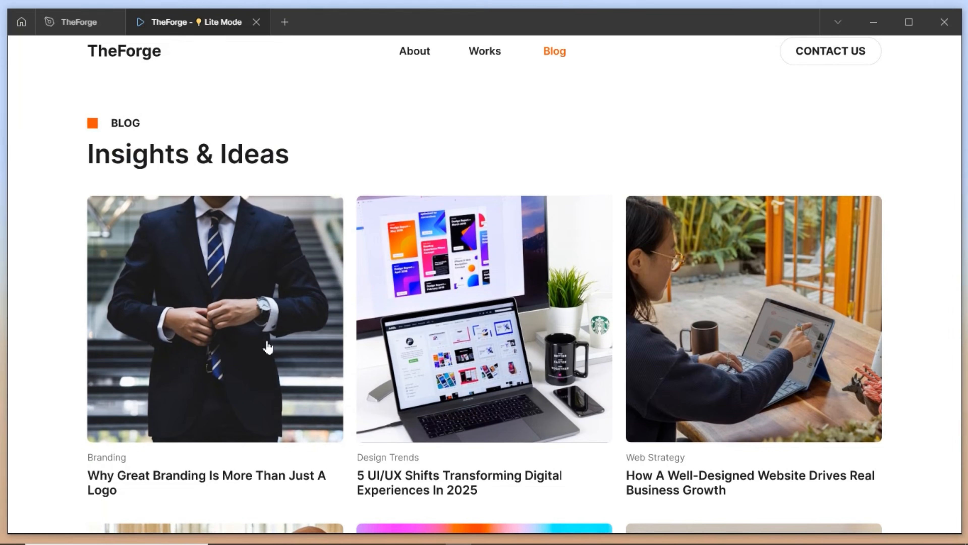
{"action": "left_click", "coordinate": [266, 345]}
{"action": "scroll", "coordinate": [496, 275], "scroll_direction": "down", "scroll_amount": 10}
{"action": "scroll", "coordinate": [497, 274], "scroll_direction": "up", "scroll_amount": 8}
{"action": "scroll", "coordinate": [499, 275], "scroll_direction": "up", "scroll_amount": 5}
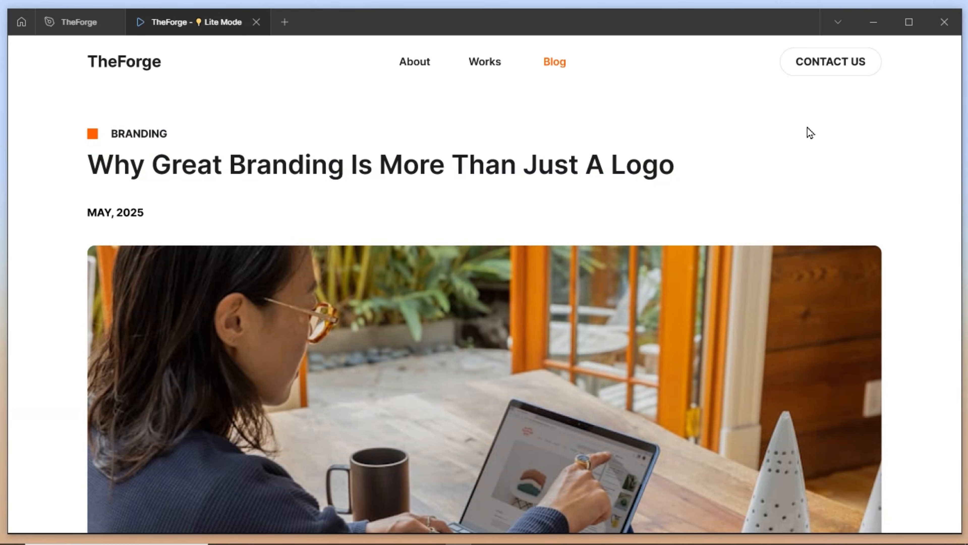
{"action": "left_click", "coordinate": [802, 81]}
{"action": "scroll", "coordinate": [504, 199], "scroll_direction": "down", "scroll_amount": 4}
{"action": "scroll", "coordinate": [505, 199], "scroll_direction": "down", "scroll_amount": 4}
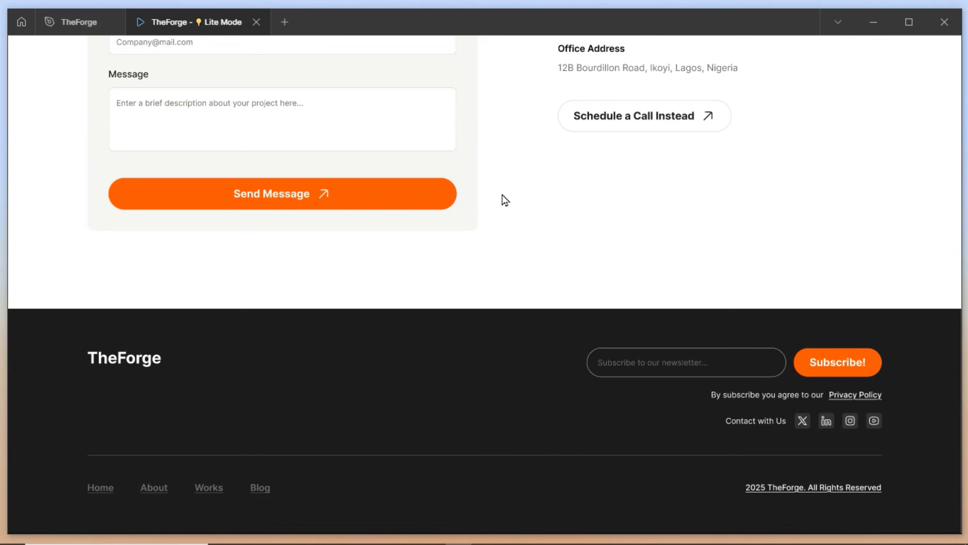
{"action": "scroll", "coordinate": [504, 199], "scroll_direction": "up", "scroll_amount": 8}
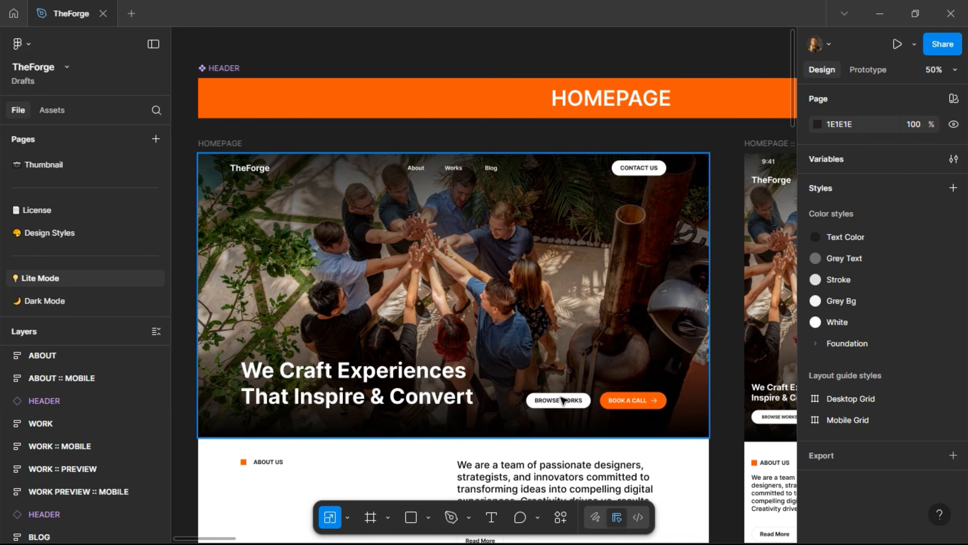
{"action": "scroll", "coordinate": [510, 397], "scroll_direction": "down", "scroll_amount": 5}
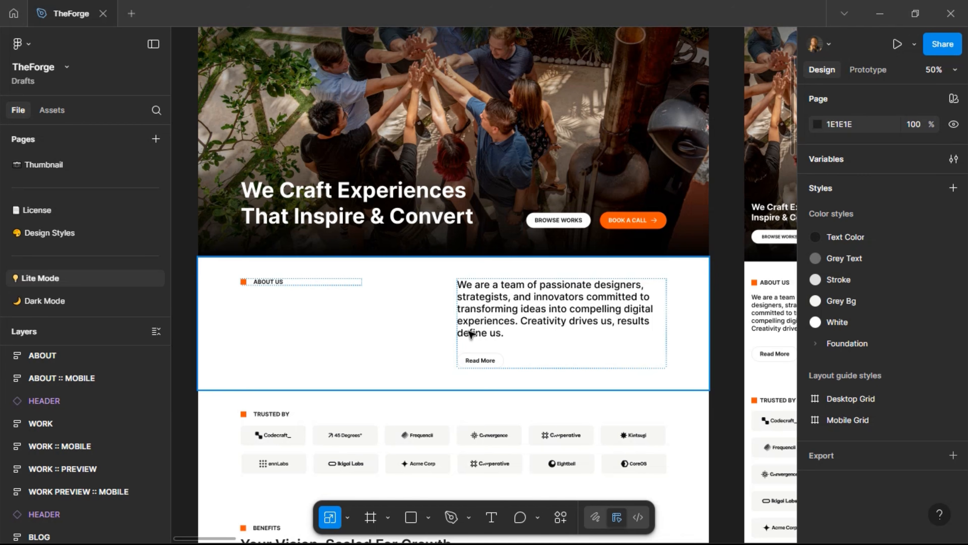
{"action": "scroll", "coordinate": [471, 333], "scroll_direction": "down", "scroll_amount": 4}
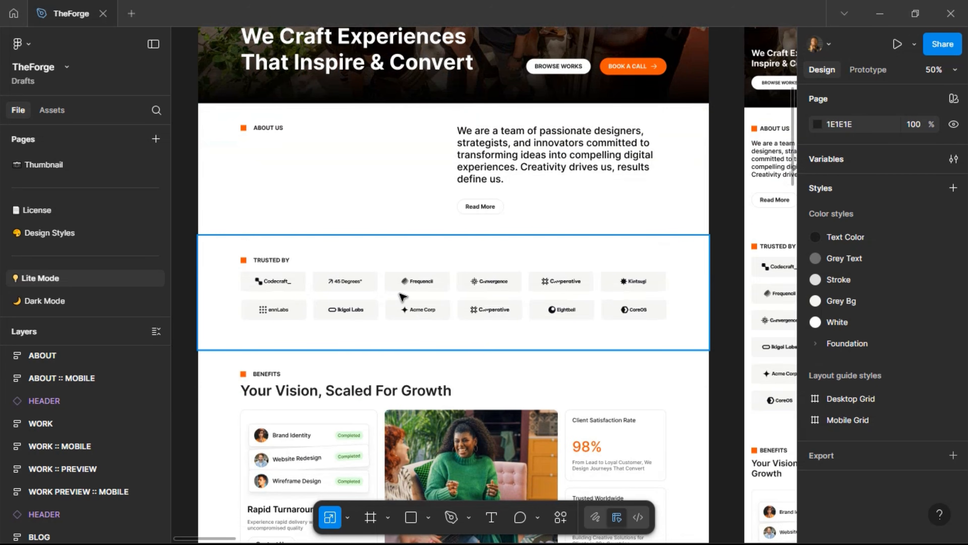
{"action": "scroll", "coordinate": [401, 296], "scroll_direction": "down", "scroll_amount": 4}
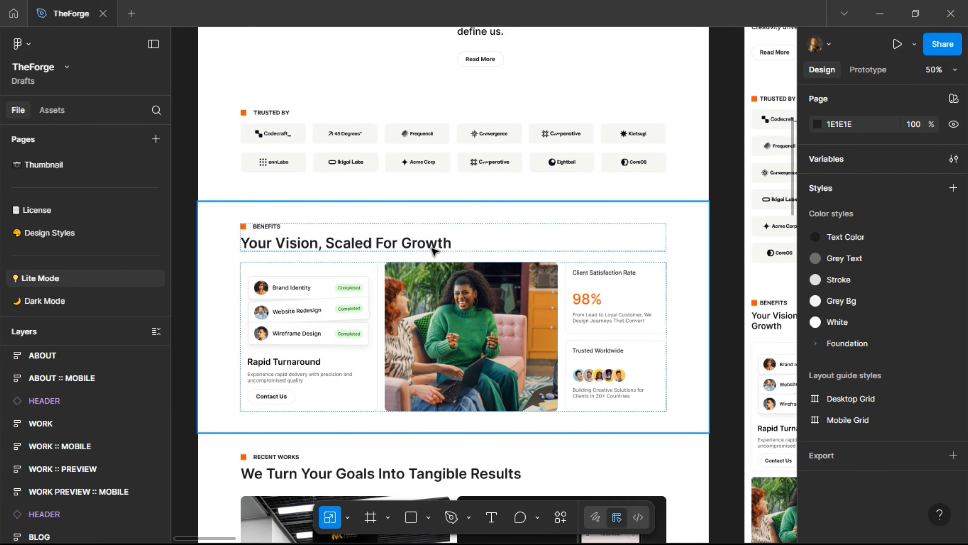
{"action": "scroll", "coordinate": [433, 250], "scroll_direction": "down", "scroll_amount": 7}
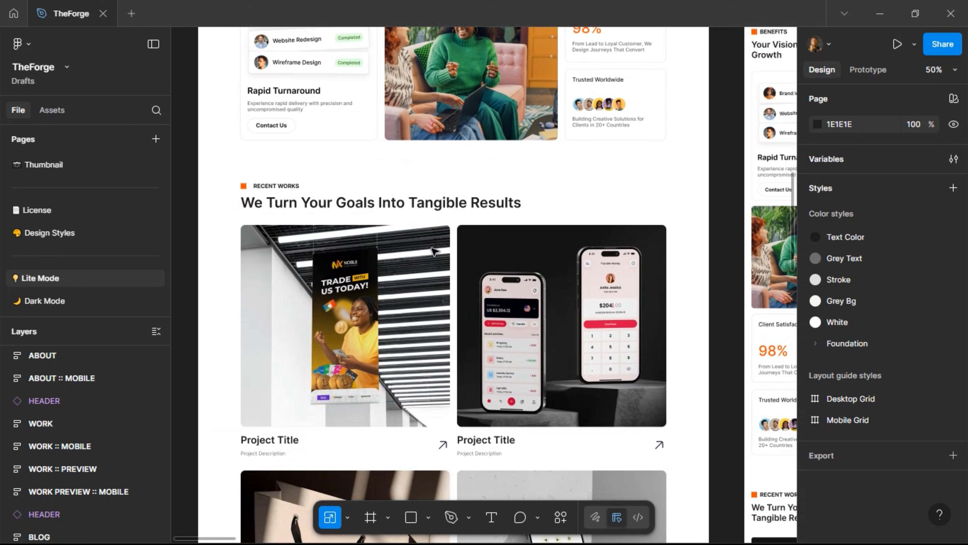
{"action": "scroll", "coordinate": [433, 251], "scroll_direction": "down", "scroll_amount": 3}
{"action": "scroll", "coordinate": [433, 250], "scroll_direction": "down", "scroll_amount": 6}
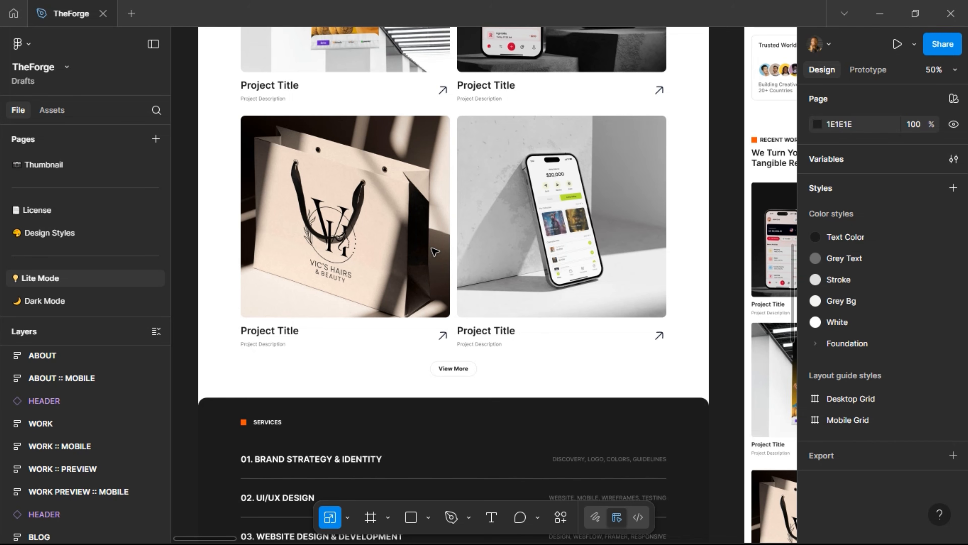
{"action": "scroll", "coordinate": [434, 251], "scroll_direction": "down", "scroll_amount": 5}
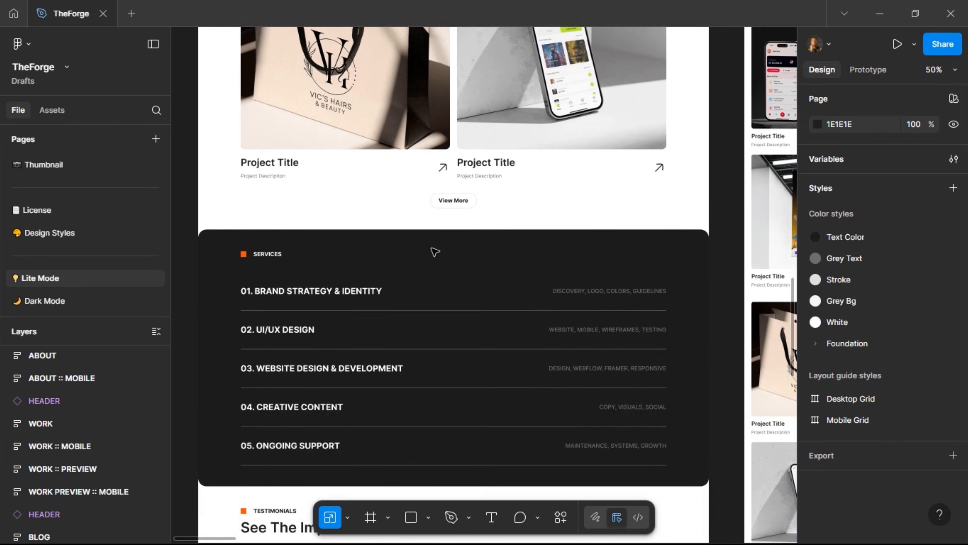
{"action": "scroll", "coordinate": [434, 251], "scroll_direction": "down", "scroll_amount": 2}
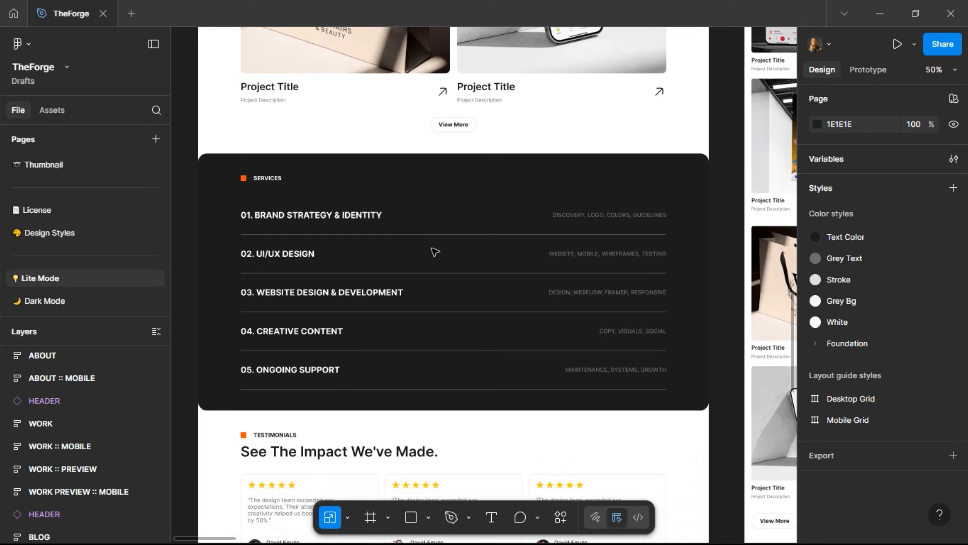
{"action": "scroll", "coordinate": [435, 252], "scroll_direction": "down", "scroll_amount": 3}
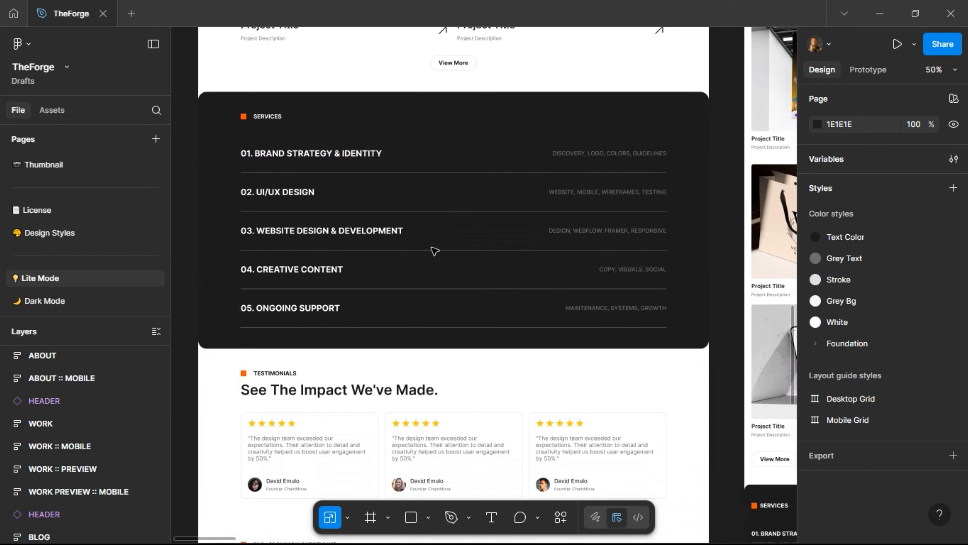
{"action": "scroll", "coordinate": [434, 251], "scroll_direction": "down", "scroll_amount": 1}
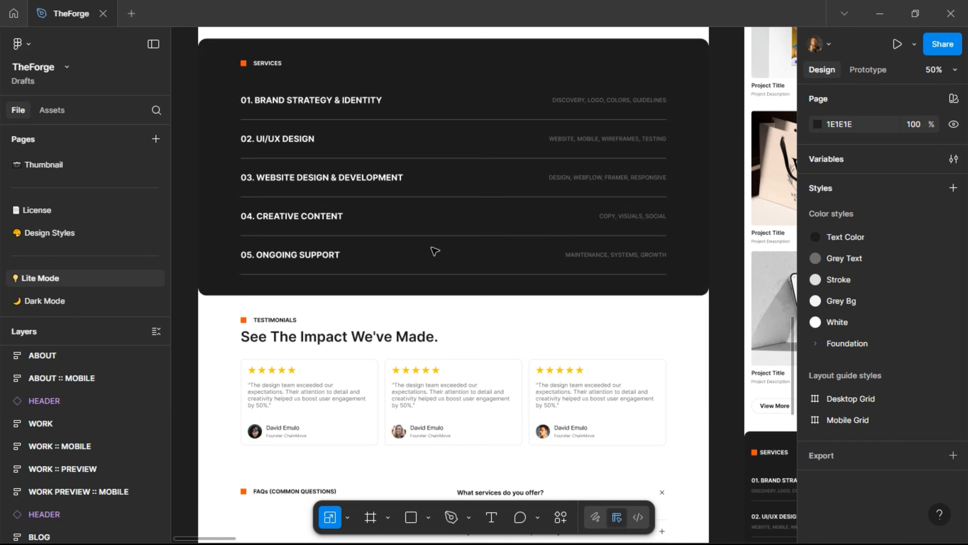
{"action": "scroll", "coordinate": [434, 251], "scroll_direction": "down", "scroll_amount": 3}
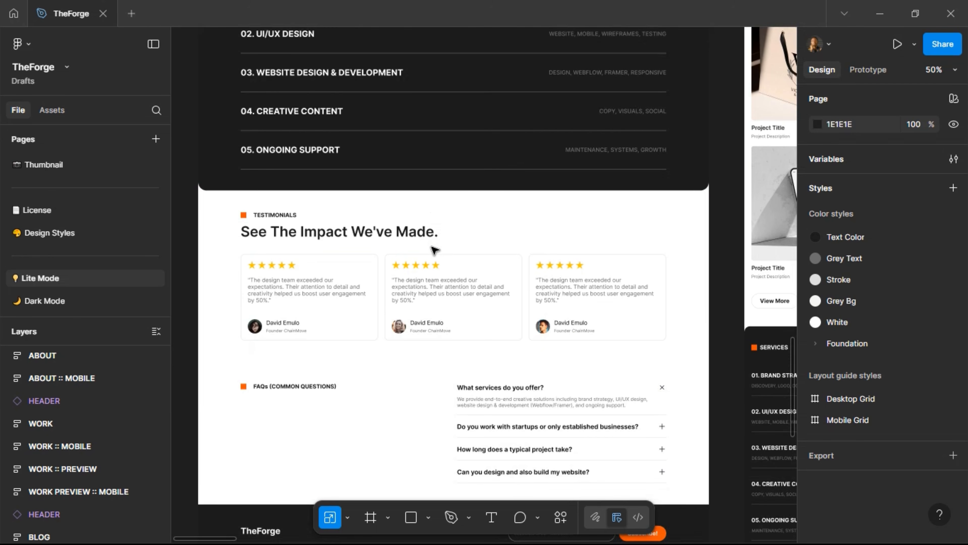
{"action": "scroll", "coordinate": [434, 250], "scroll_direction": "down", "scroll_amount": 10}
{"action": "scroll", "coordinate": [434, 251], "scroll_direction": "up", "scroll_amount": 3}
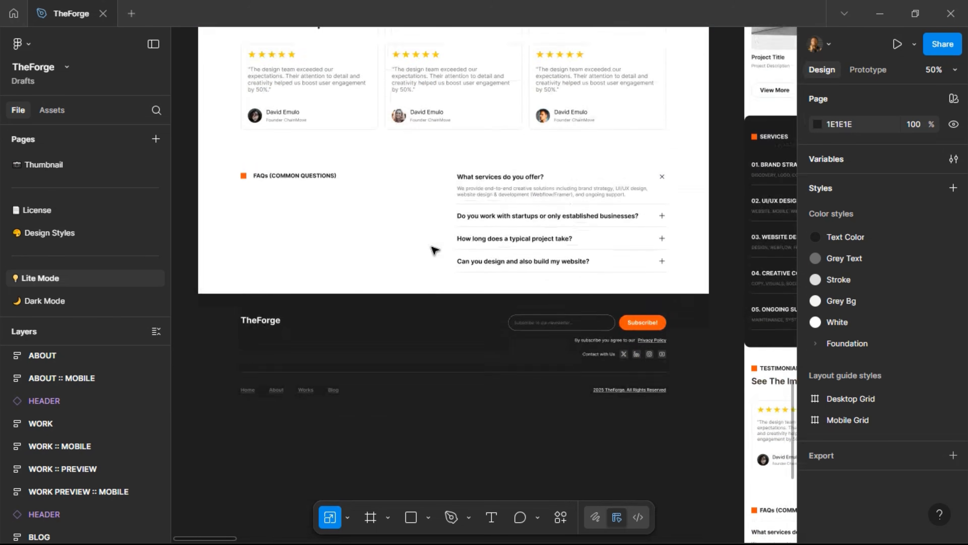
{"action": "scroll", "coordinate": [434, 251], "scroll_direction": "up", "scroll_amount": 20}
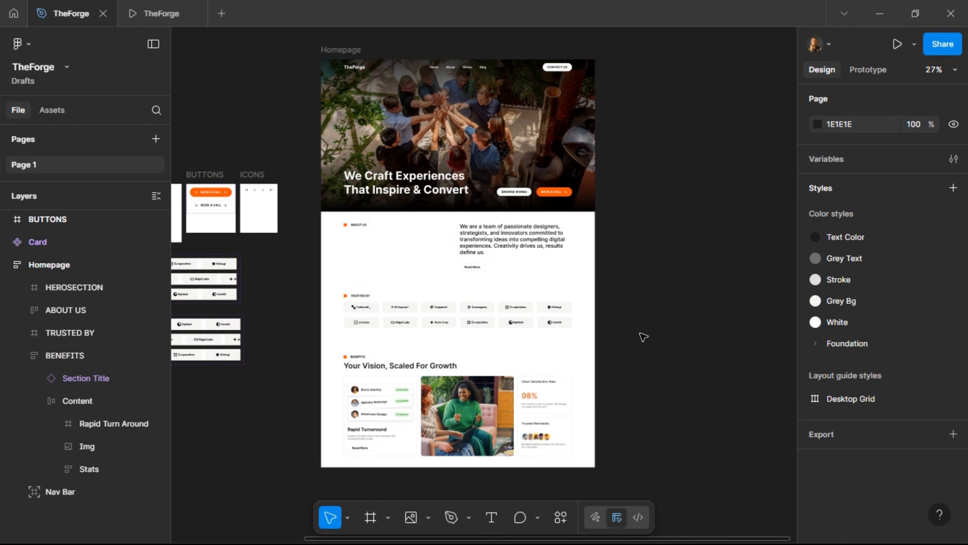
Collapse the BENEFITS layer and duplicate the whole BENEFITS section with Ctrl+D
{"action": "scroll", "coordinate": [442, 464], "scroll_direction": "up", "scroll_amount": 5}
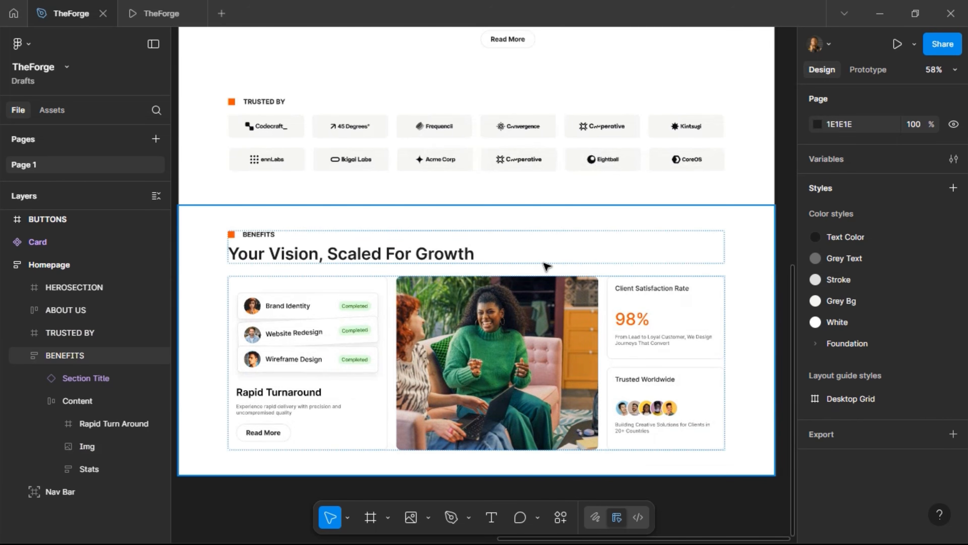
{"action": "scroll", "coordinate": [534, 275], "scroll_direction": "down", "scroll_amount": 3}
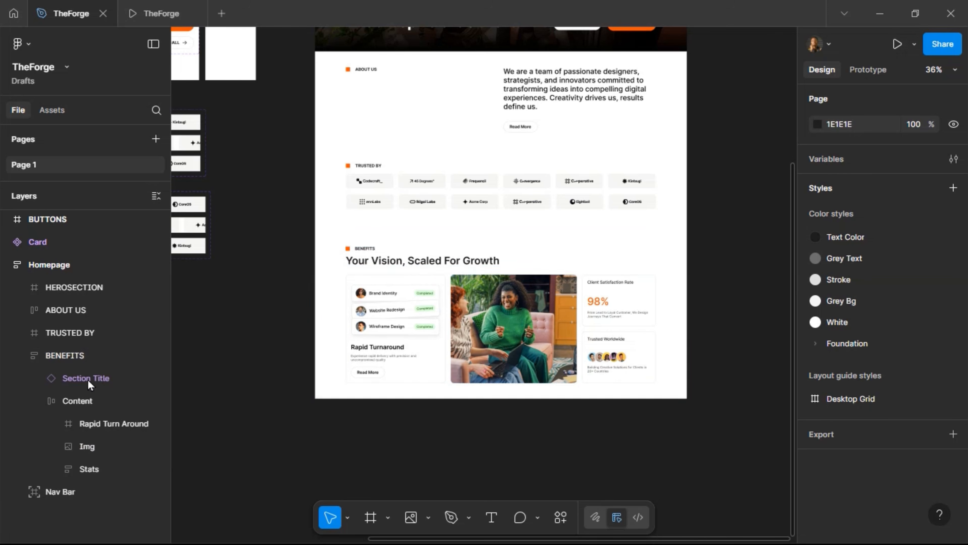
{"action": "left_click", "coordinate": [22, 356]}
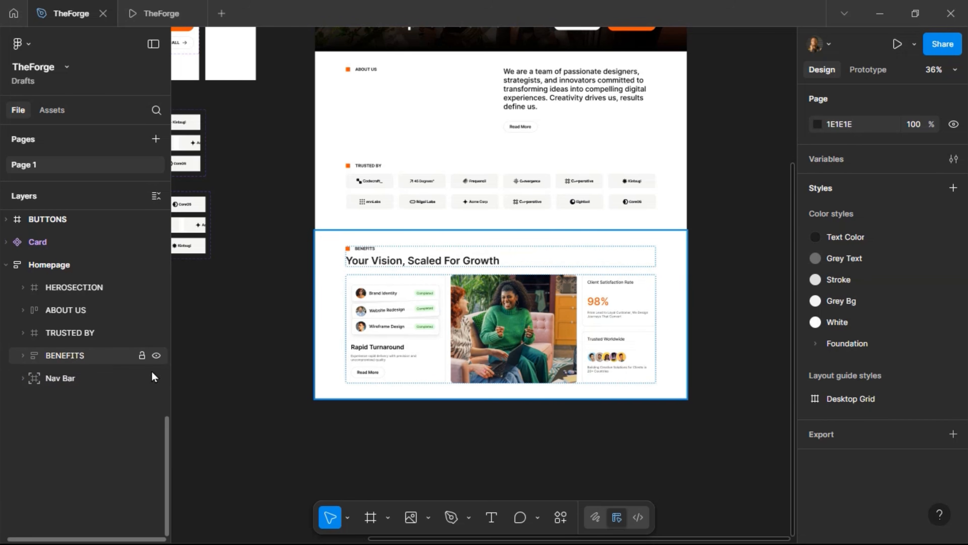
{"action": "left_click", "coordinate": [486, 297]}
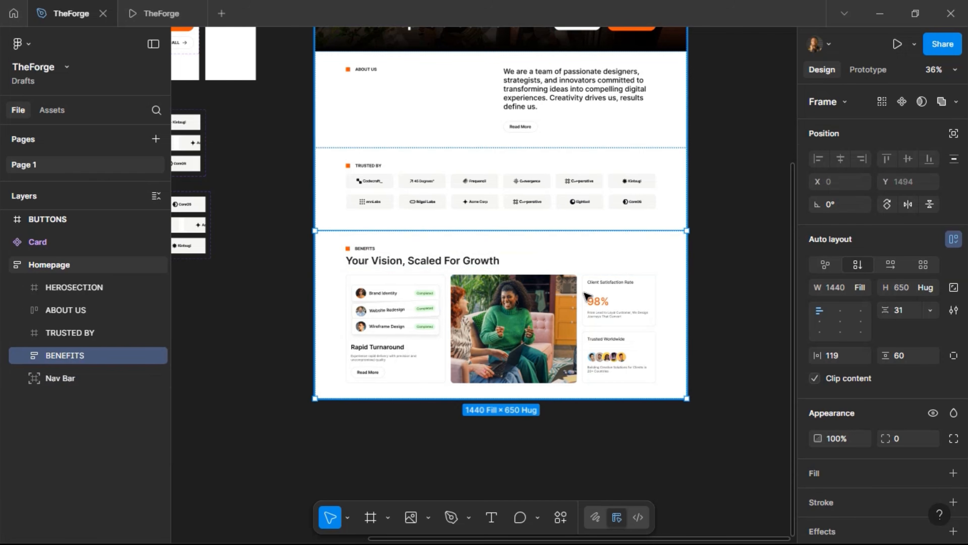
{"action": "key", "text": "ctrl+d"}
Rename the duplicated section layer to 'RECENT WORKS'
{"action": "scroll", "coordinate": [419, 305], "scroll_direction": "down", "scroll_amount": 3}
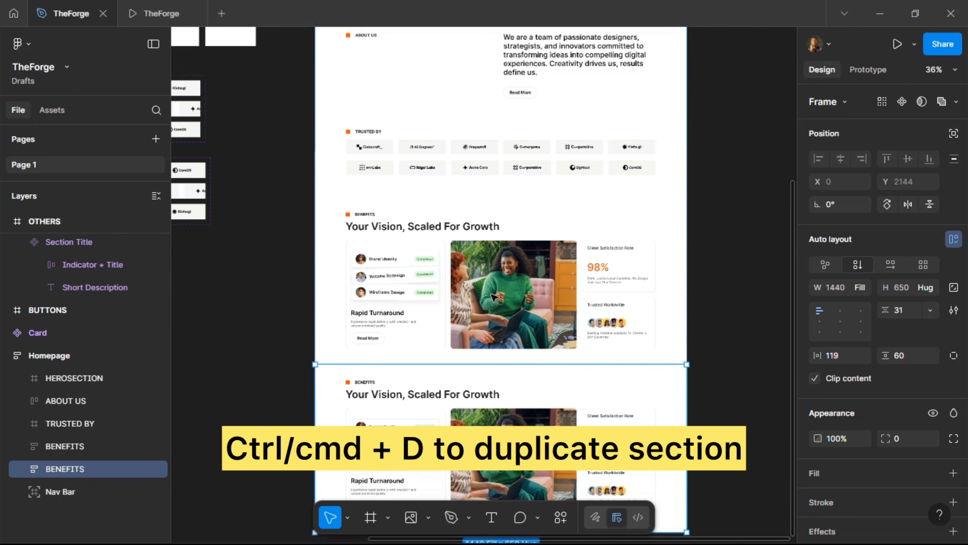
{"action": "double_click", "coordinate": [81, 464]}
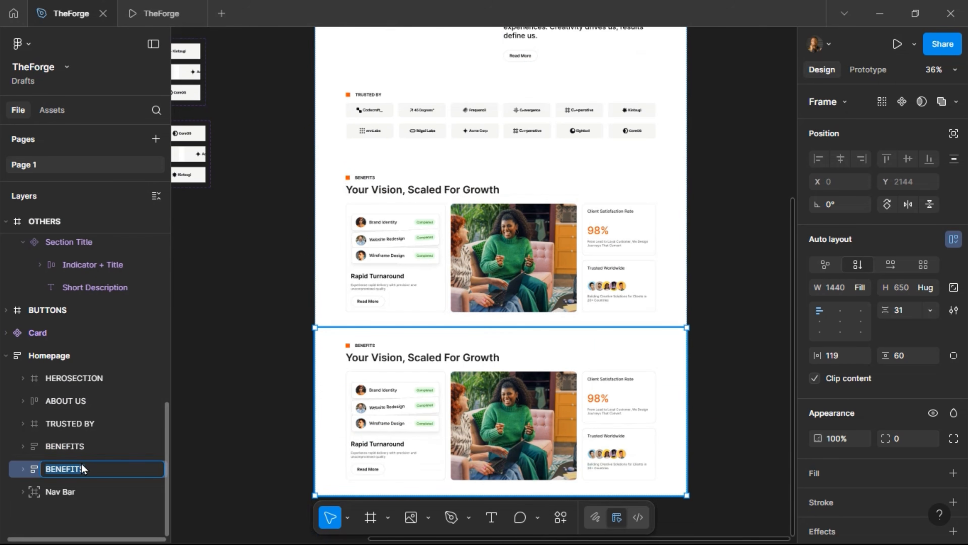
{"action": "type", "text": "RECENT WORKS"}
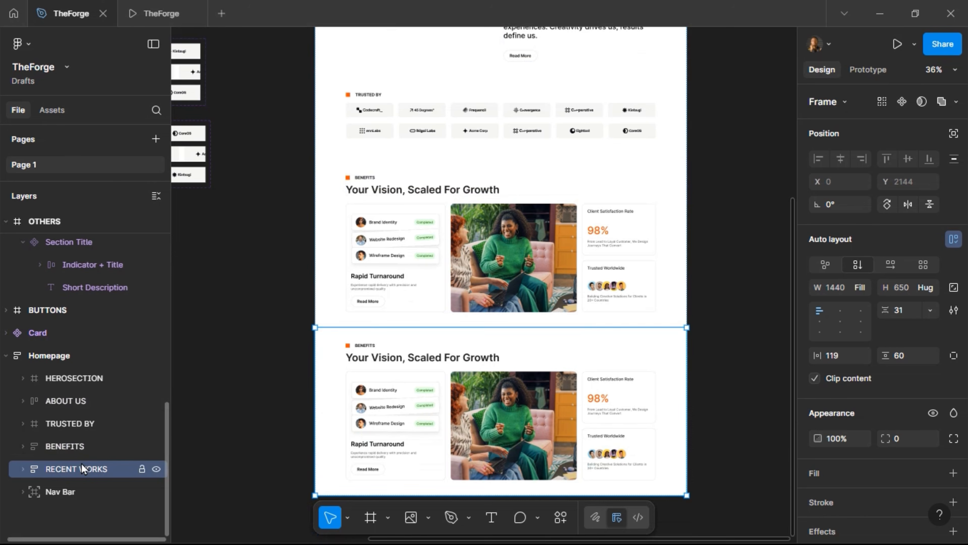
{"action": "key", "text": "Return"}
Stretch the RECENT WORKS section's bottom edge down to 1930 tall
{"action": "double_click", "coordinate": [375, 390]}
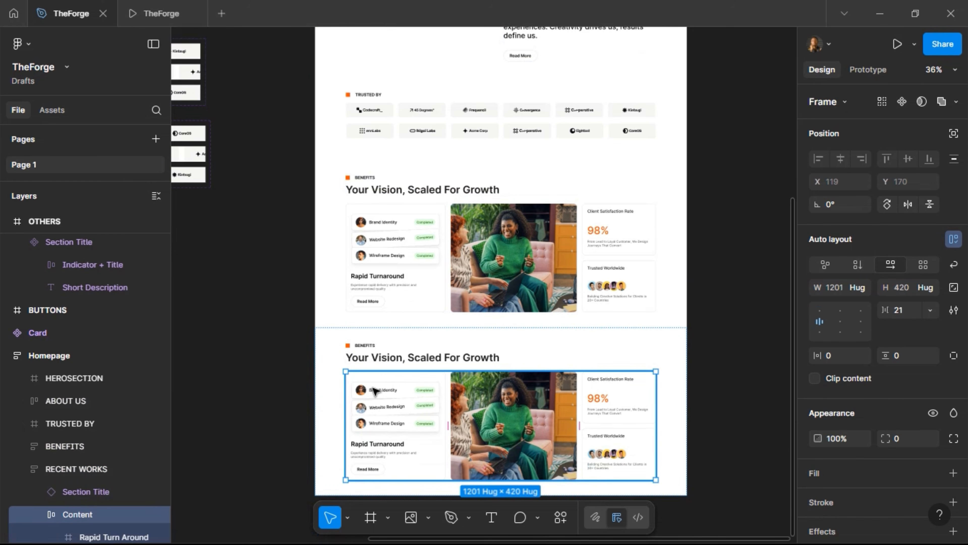
{"action": "key", "text": "Escape"}
{"action": "scroll", "coordinate": [633, 391], "scroll_direction": "down", "scroll_amount": 2}
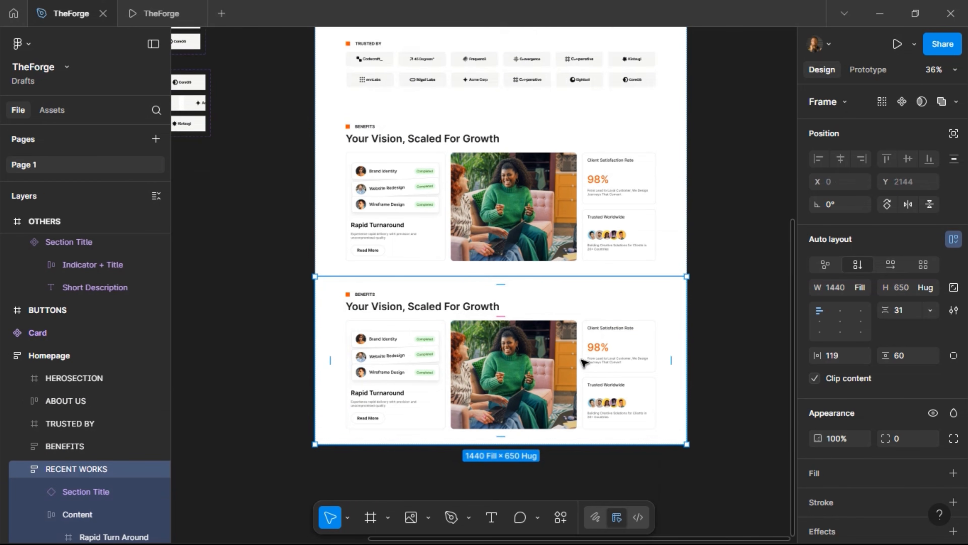
{"action": "left_click_drag", "start_coordinate": [501, 441], "coordinate": [539, 413]}
Delete the copied Content block inside RECENT WORKS
{"action": "scroll", "coordinate": [539, 416], "scroll_direction": "up", "scroll_amount": 8}
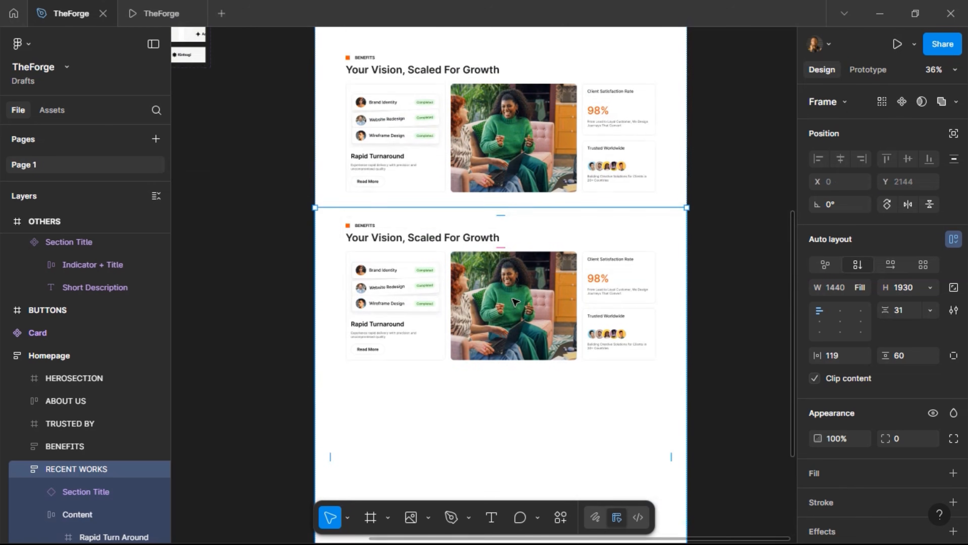
{"action": "left_click", "coordinate": [435, 297]}
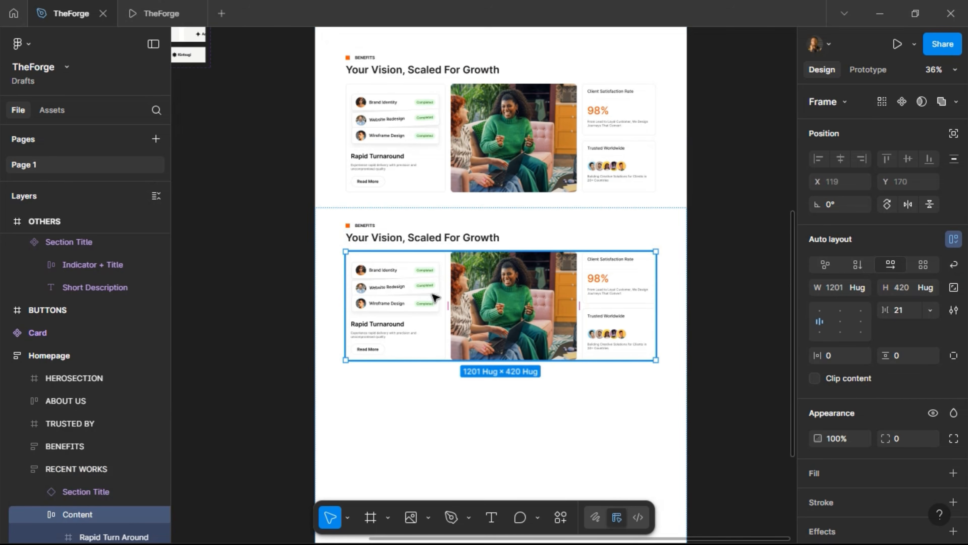
{"action": "key", "text": "Delete"}
{"action": "scroll", "coordinate": [423, 263], "scroll_direction": "up", "scroll_amount": 5}
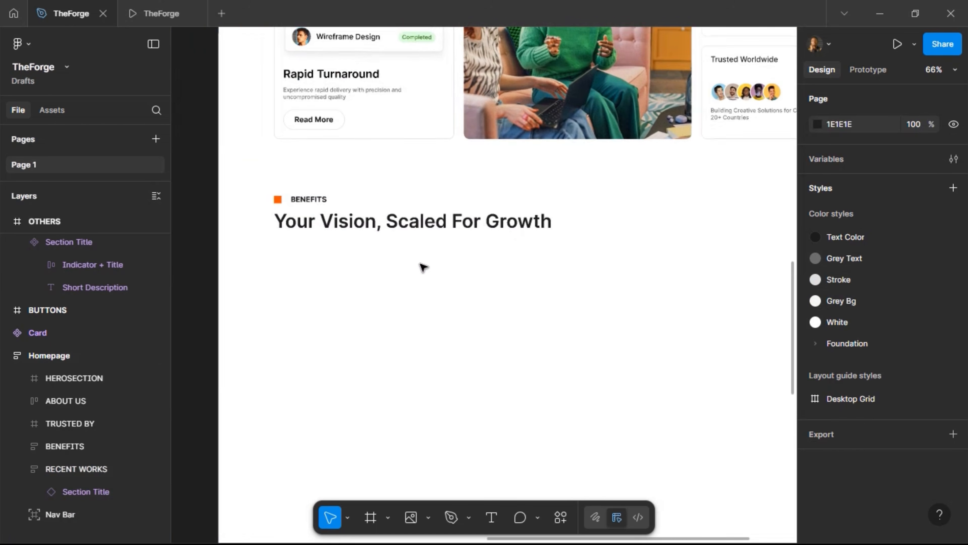
Set the section title label to 'RECENT WORKS' and heading to 'We Turn Your Goals Into Tangible Results'
{"action": "left_click", "coordinate": [316, 202]}
{"action": "left_click", "coordinate": [896, 142]}
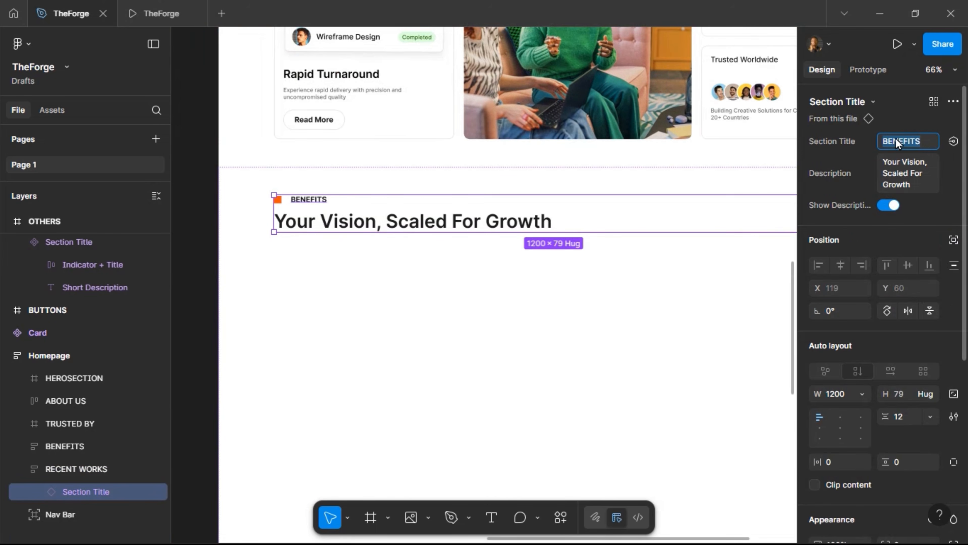
{"action": "type", "text": "RECENT WORKS"}
{"action": "key", "text": "Return"}
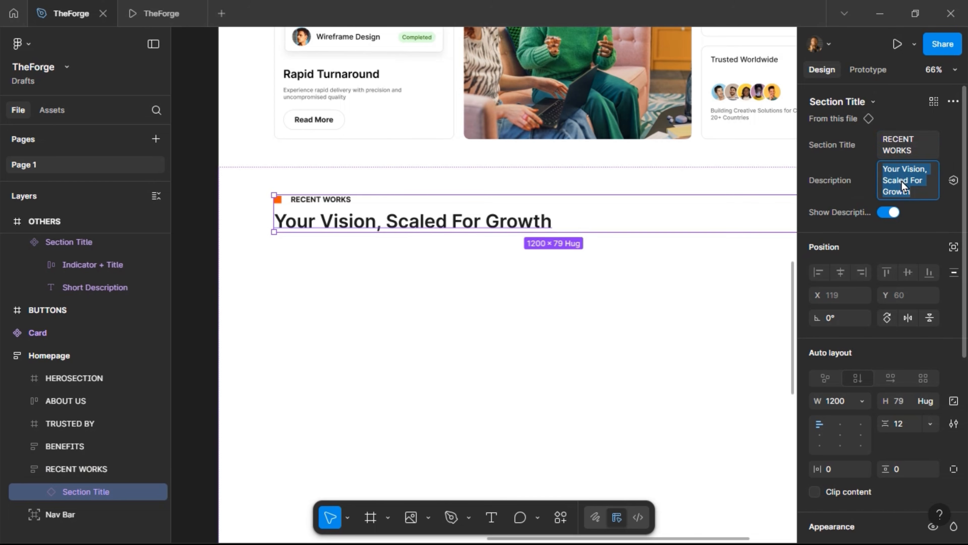
{"action": "type", "text": "We Tu"}
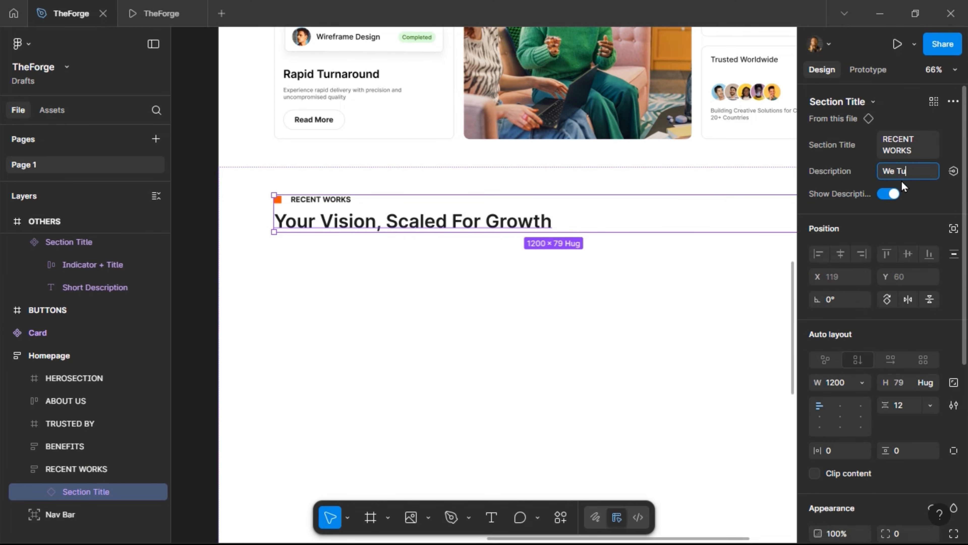
{"action": "type", "text": "rn Your Goals In"}
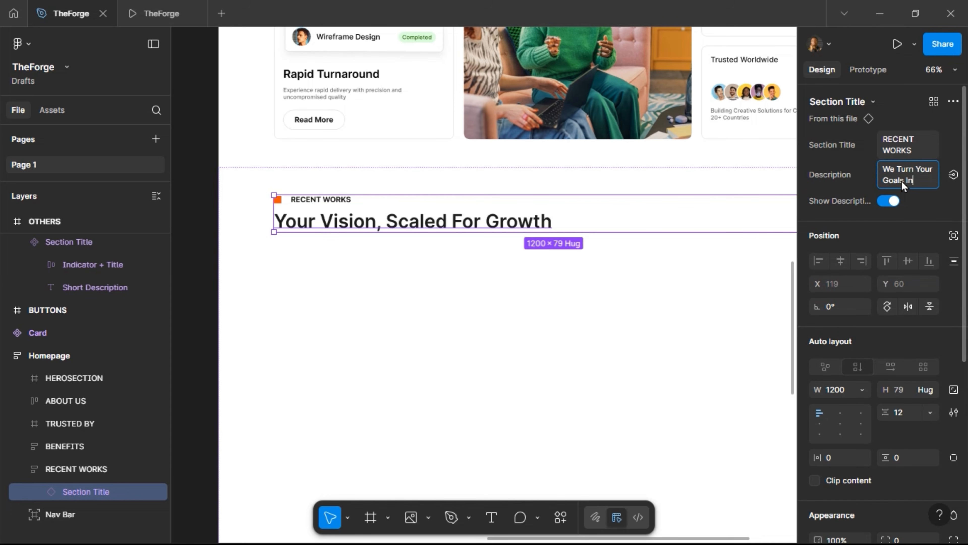
{"action": "type", "text": "to Tang"}
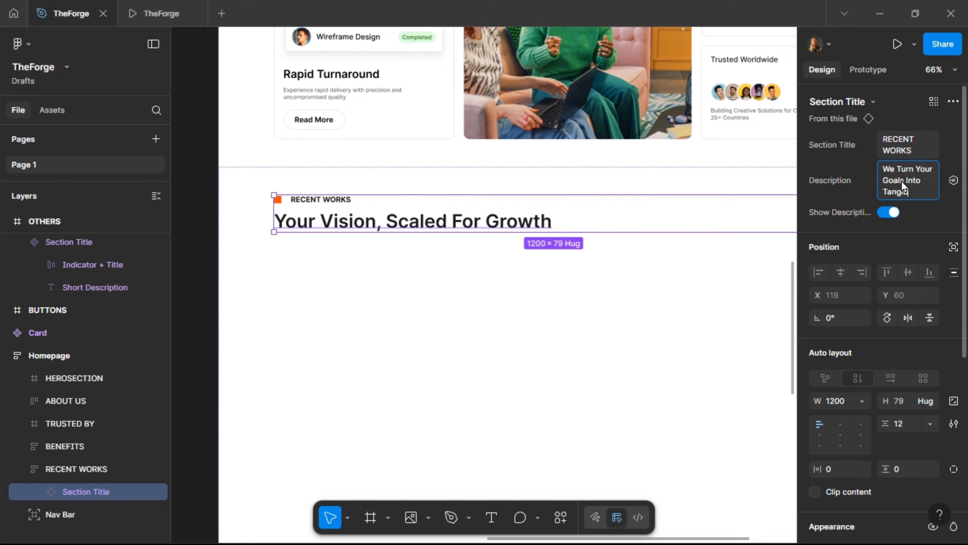
{"action": "type", "text": "ible Results"}
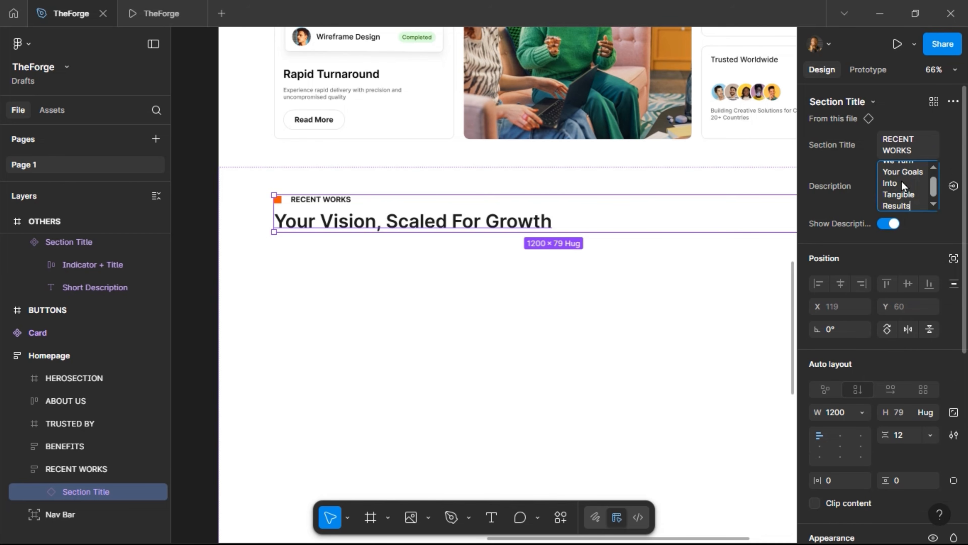
{"action": "key", "text": "Return"}
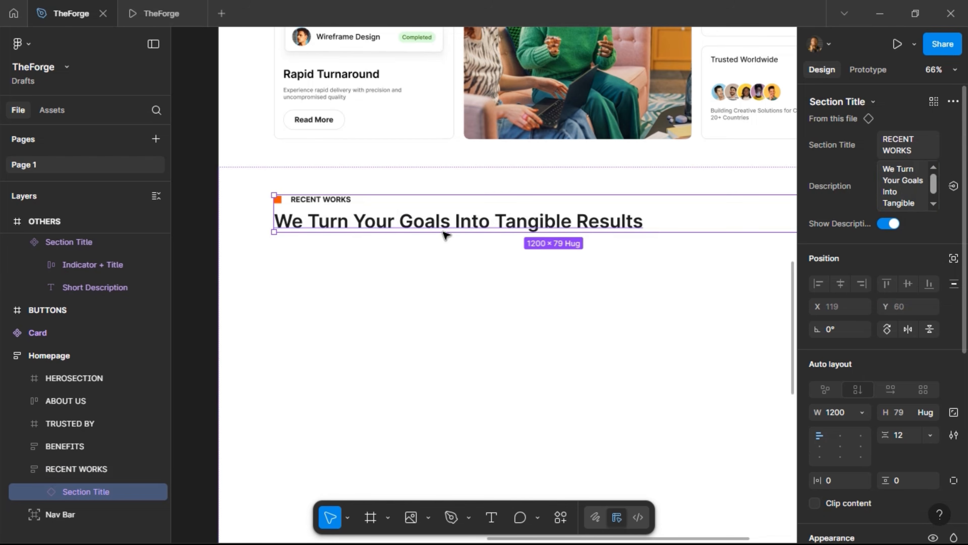
In the main Section Title component, make Short Description title case, then return to the RECENT WORKS instance
{"action": "right_click", "coordinate": [520, 219]}
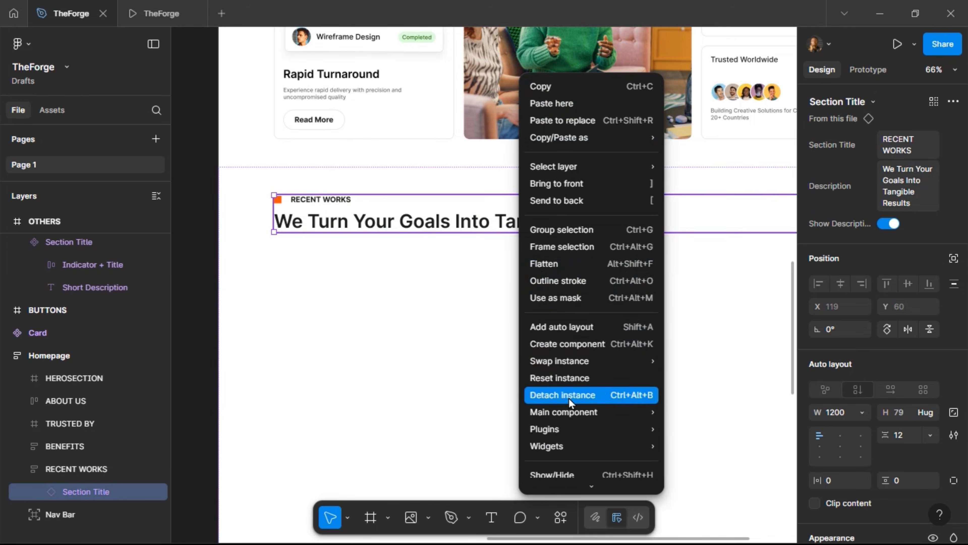
{"action": "mouse_move", "coordinate": [582, 414]}
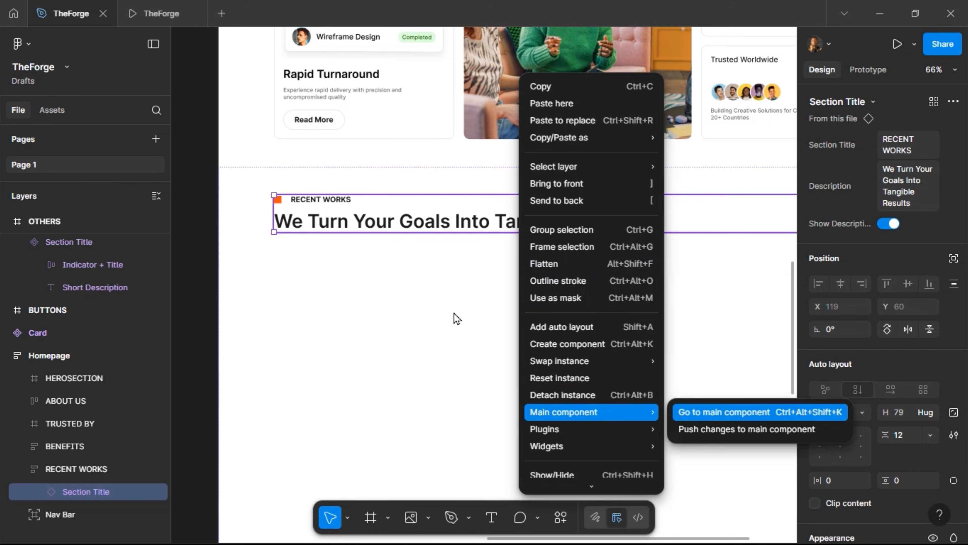
{"action": "key", "text": "Return"}
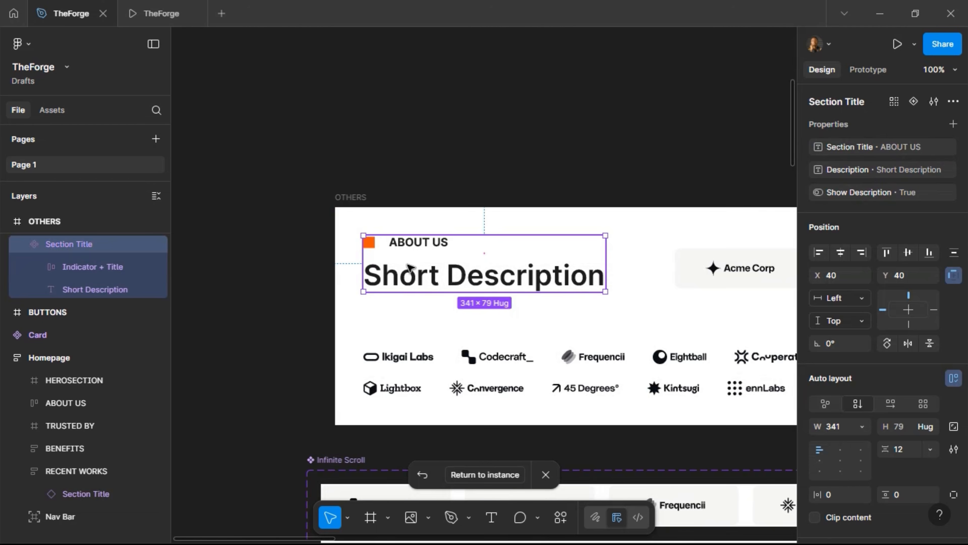
{"action": "left_click", "coordinate": [409, 267]}
{"action": "scroll", "coordinate": [942, 452], "scroll_direction": "down", "scroll_amount": 4}
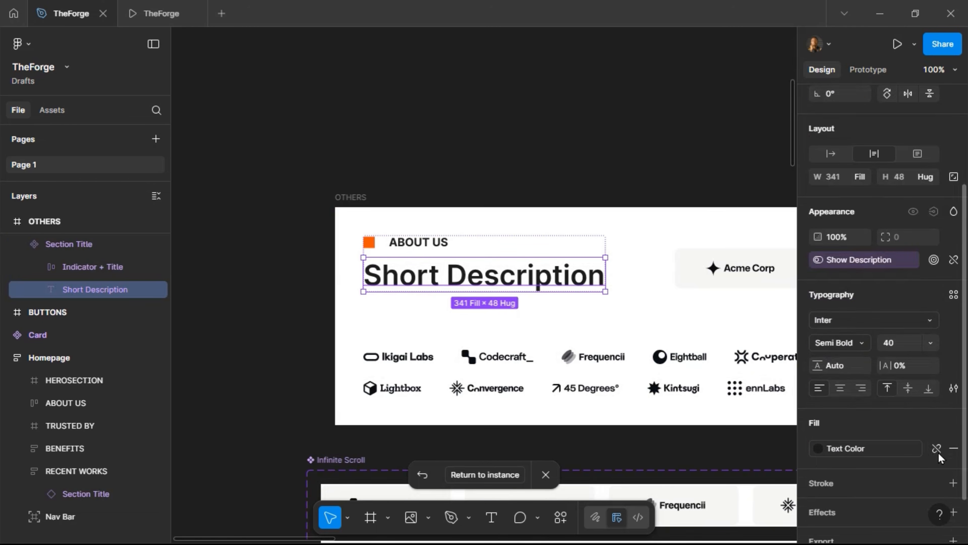
{"action": "left_click", "coordinate": [953, 388]}
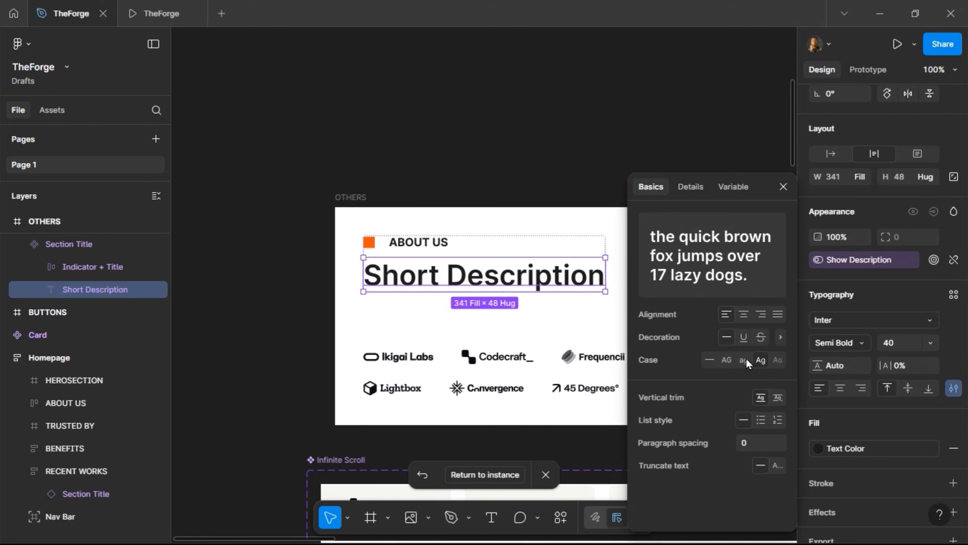
{"action": "left_click", "coordinate": [760, 361]}
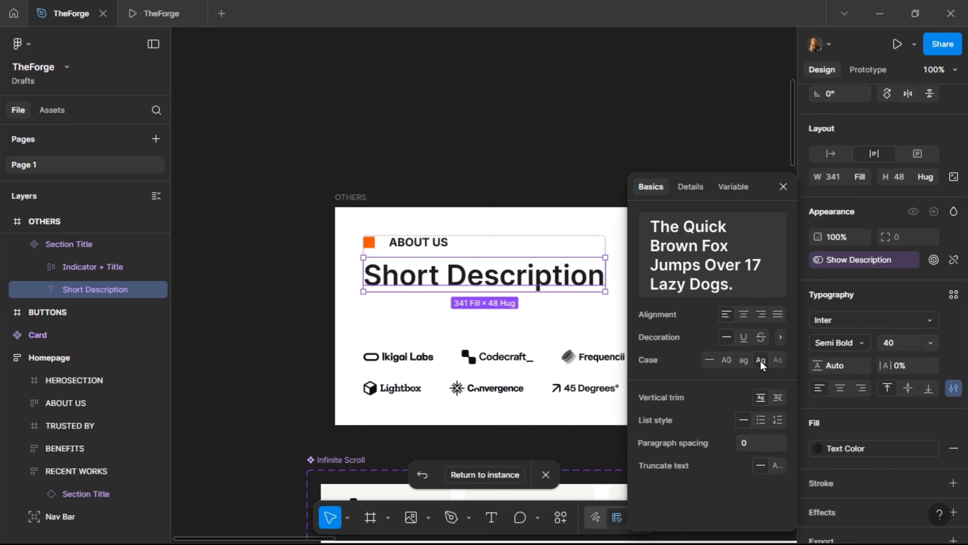
{"action": "left_click", "coordinate": [783, 186]}
{"action": "key", "text": "Escape"}
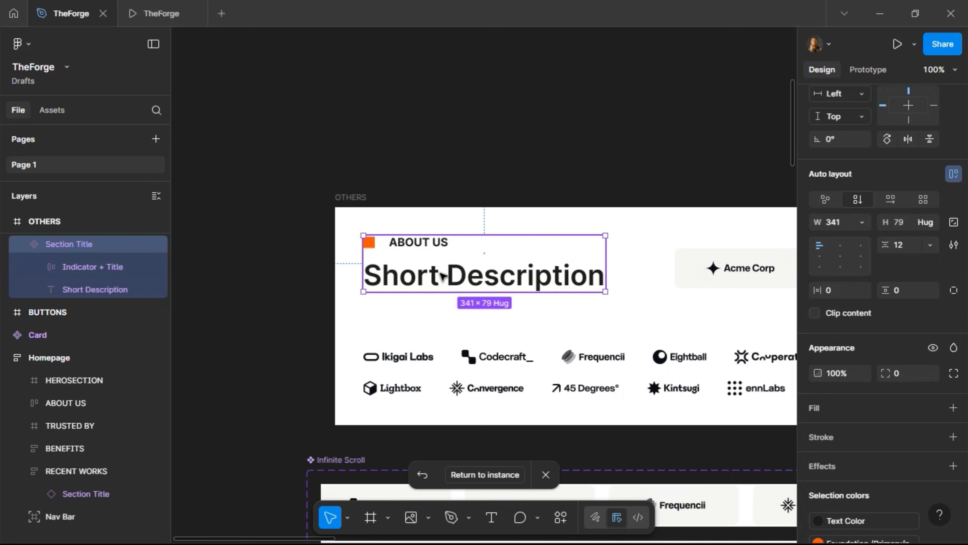
{"action": "left_click", "coordinate": [494, 472]}
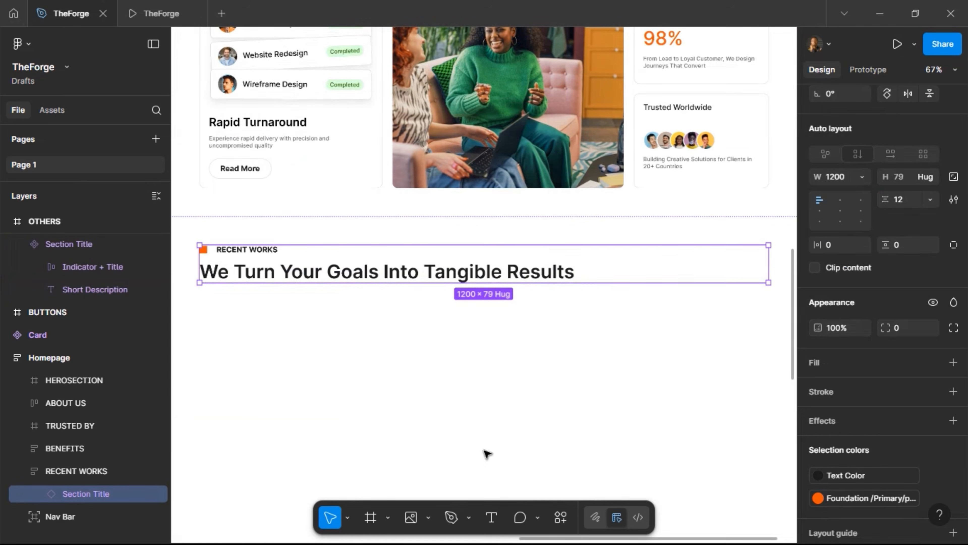
Draw a grey 594×496 placeholder rectangle below the RECENT WORKS heading
{"action": "scroll", "coordinate": [322, 271], "scroll_direction": "down", "scroll_amount": 3}
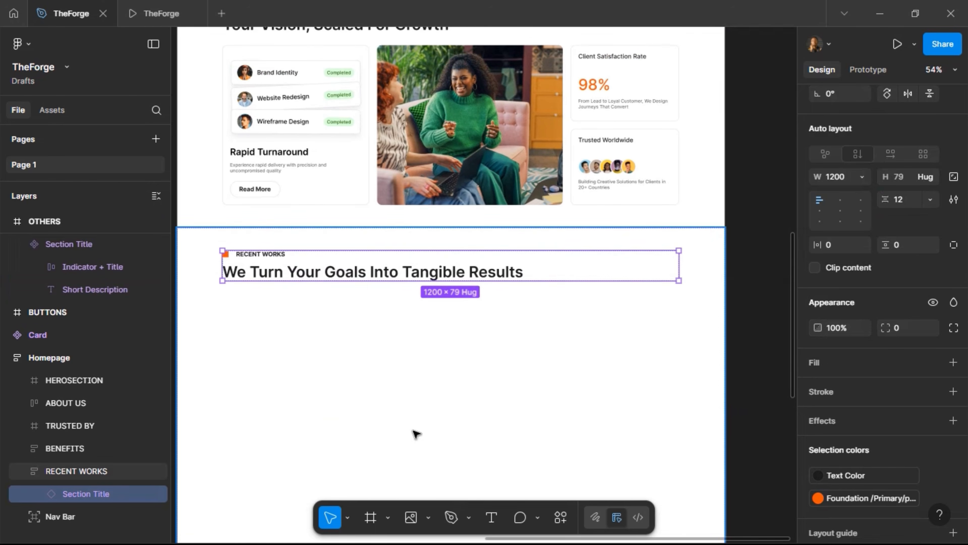
{"action": "scroll", "coordinate": [454, 374], "scroll_direction": "down", "scroll_amount": 5}
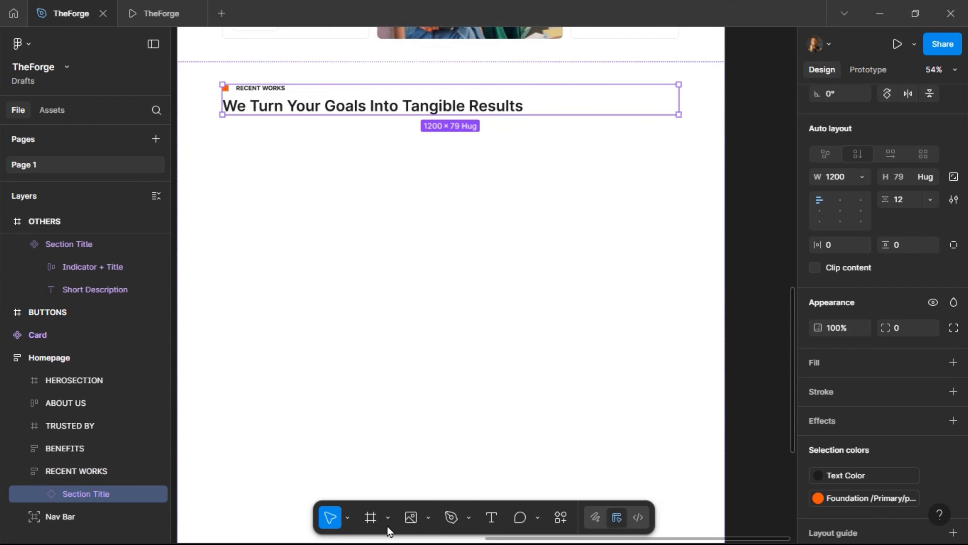
{"action": "left_click", "coordinate": [427, 515]}
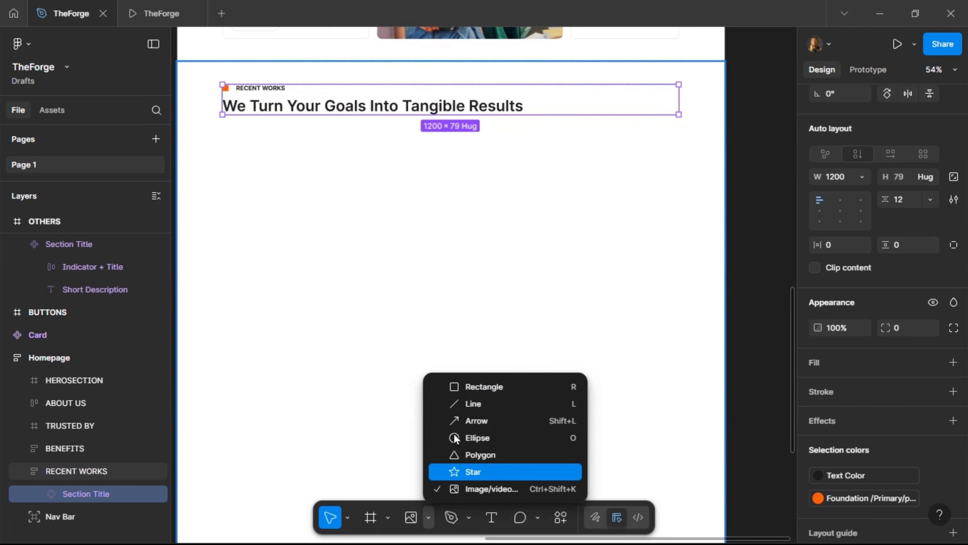
{"action": "left_click", "coordinate": [467, 387]}
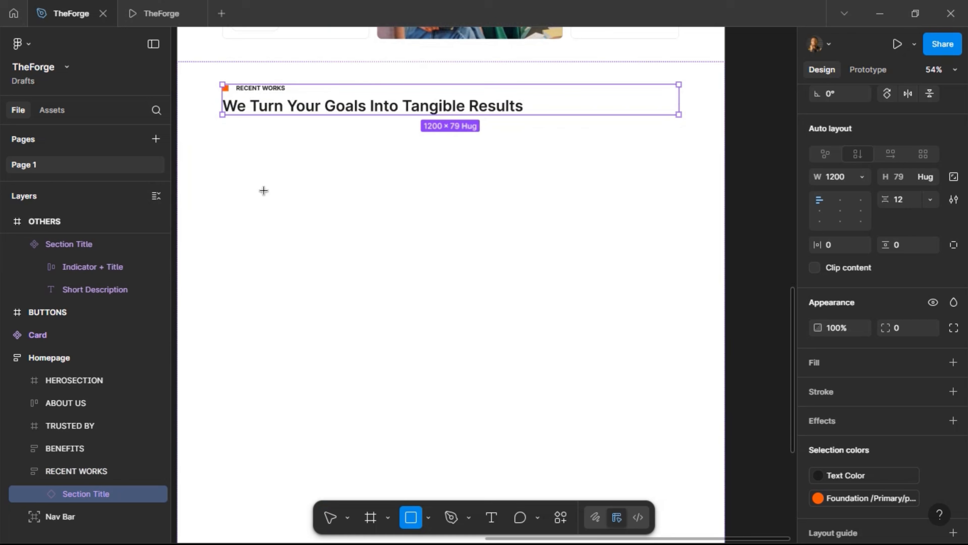
{"action": "left_click_drag", "start_coordinate": [223, 126], "coordinate": [445, 334]}
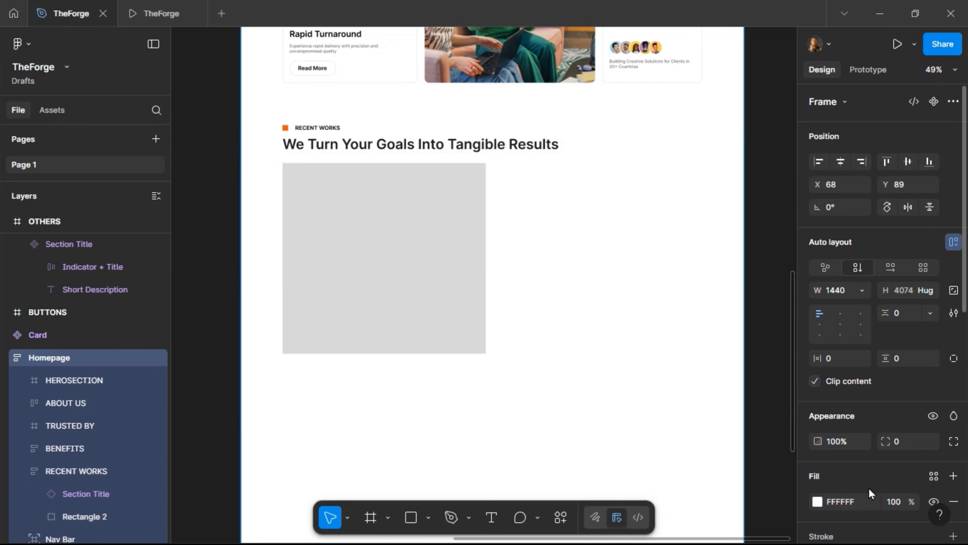
{"action": "scroll", "coordinate": [913, 458], "scroll_direction": "down", "scroll_amount": 5}
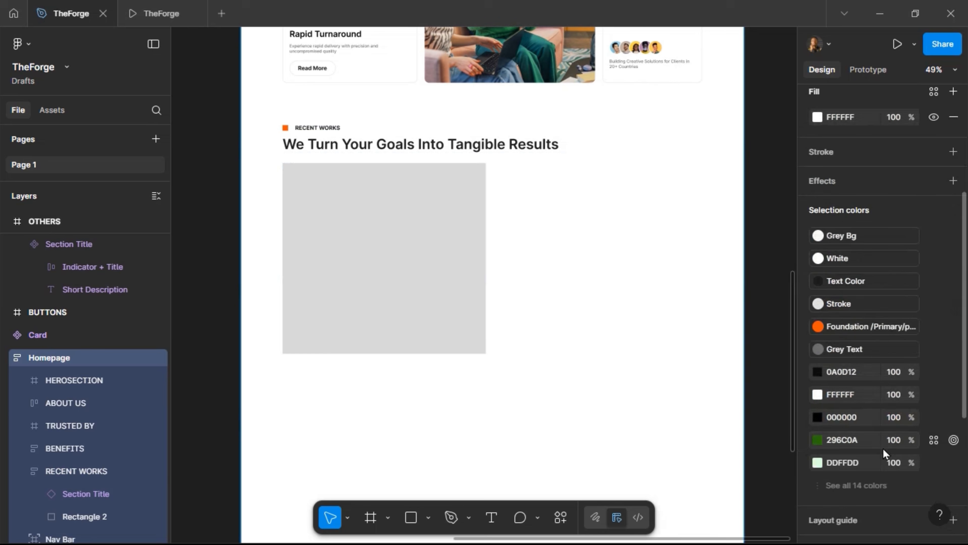
{"action": "scroll", "coordinate": [513, 342], "scroll_direction": "down", "scroll_amount": 3}
{"action": "scroll", "coordinate": [513, 341], "scroll_direction": "up", "scroll_amount": 10}
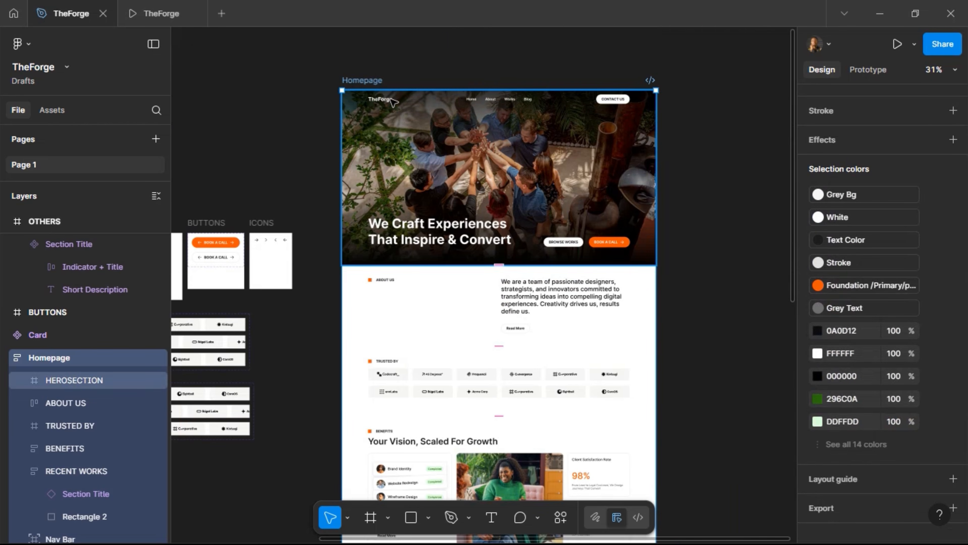
Apply the Desktop Grid layout guide to the Homepage frame
{"action": "scroll", "coordinate": [915, 454], "scroll_direction": "down", "scroll_amount": 1}
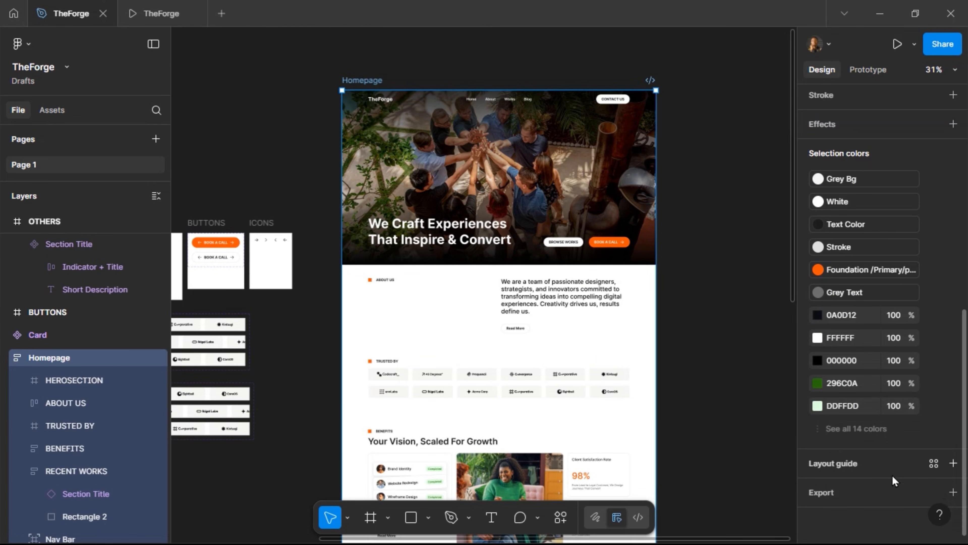
{"action": "left_click", "coordinate": [933, 463]}
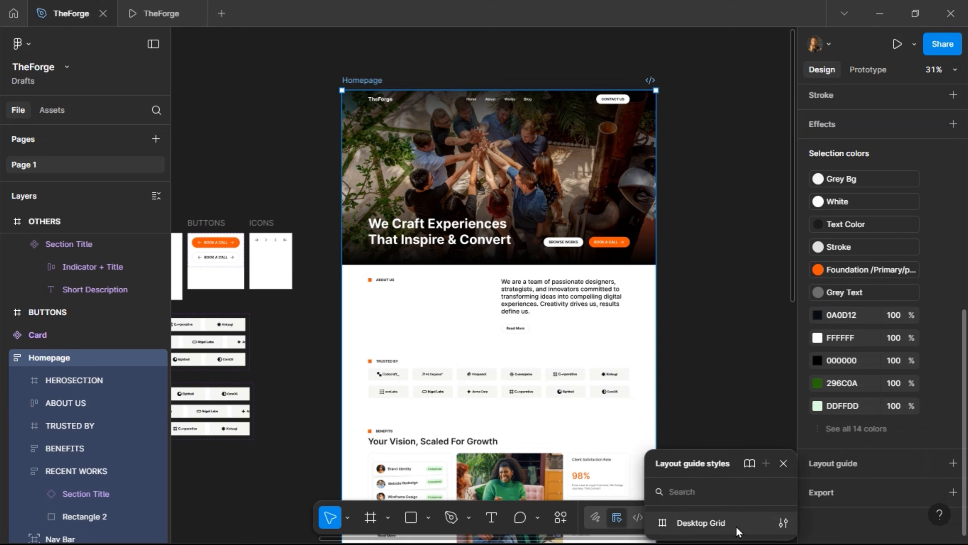
{"action": "left_click", "coordinate": [700, 523]}
{"action": "scroll", "coordinate": [651, 222], "scroll_direction": "down", "scroll_amount": 10}
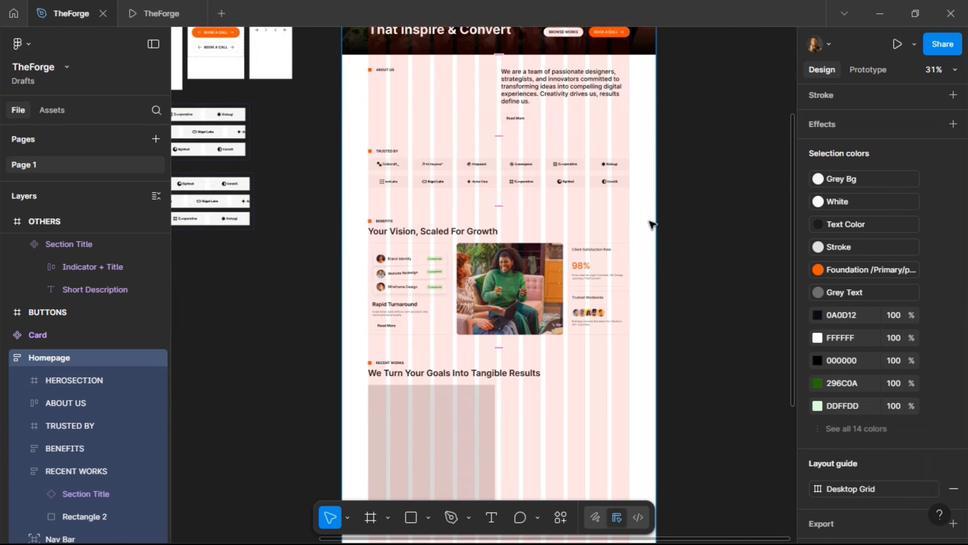
{"action": "scroll", "coordinate": [546, 180], "scroll_direction": "up", "scroll_amount": 5, "text": "ctrl"}
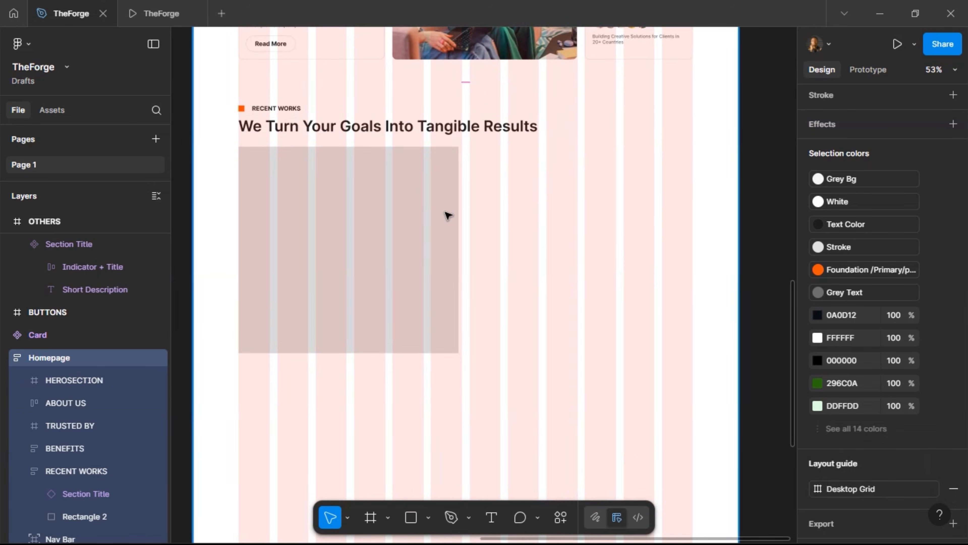
Resize the placeholder rectangle so its edges snap to the columns, 591 px wide
{"action": "left_click", "coordinate": [428, 165]}
{"action": "scroll", "coordinate": [428, 165], "scroll_direction": "up", "scroll_amount": 5, "text": "ctrl"}
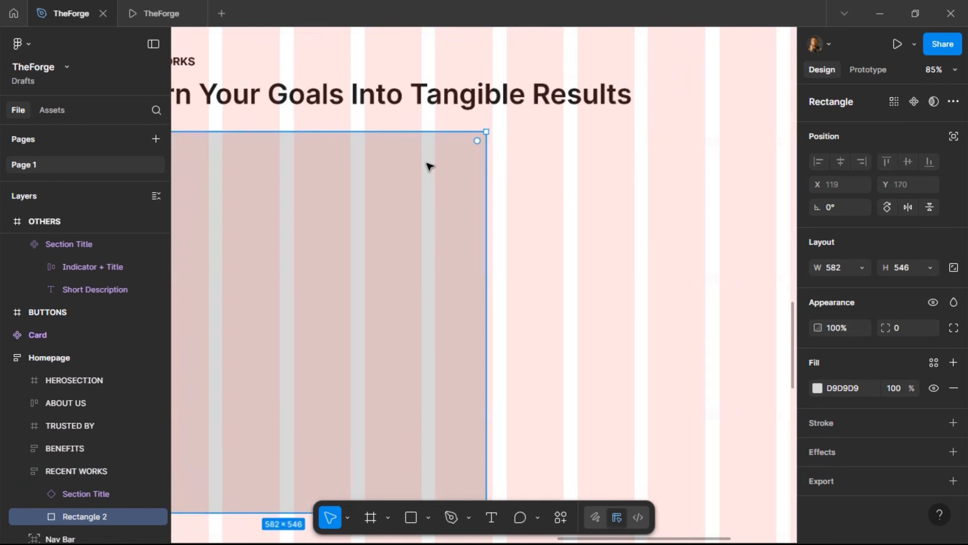
{"action": "left_click_drag", "start_coordinate": [511, 198], "coordinate": [527, 184]}
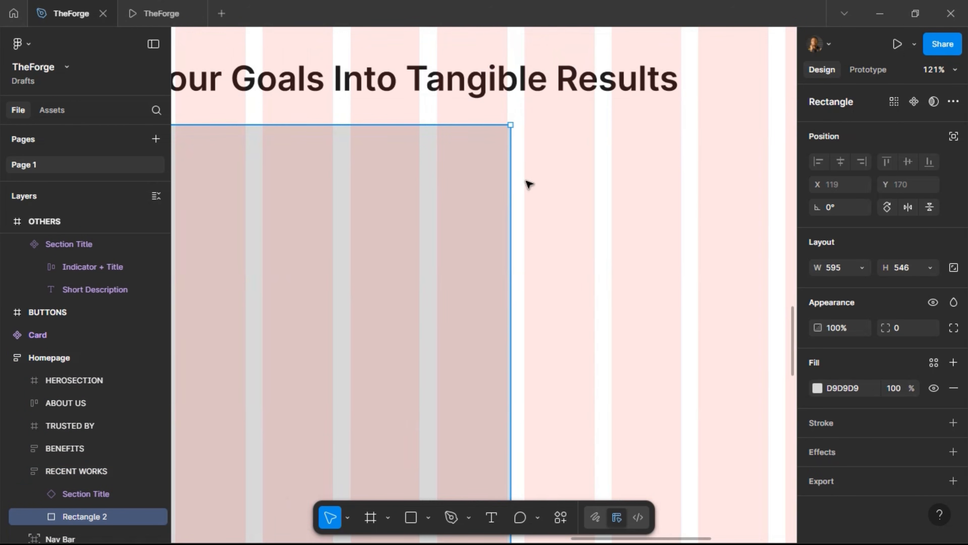
{"action": "scroll", "coordinate": [527, 184], "scroll_direction": "up", "scroll_amount": 12, "text": "ctrl"}
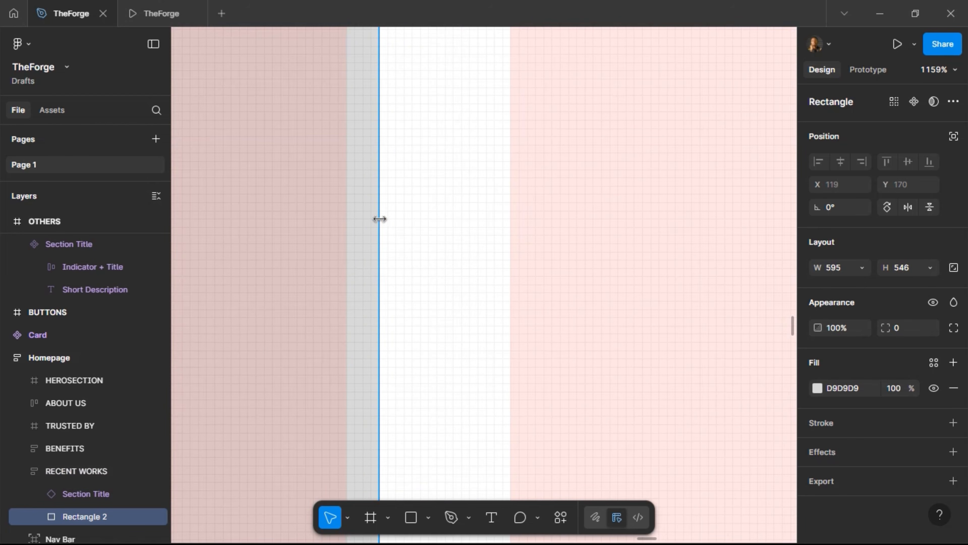
{"action": "left_click_drag", "start_coordinate": [378, 218], "coordinate": [354, 220]}
{"action": "scroll", "coordinate": [537, 191], "scroll_direction": "down", "scroll_amount": 13, "text": "ctrl"}
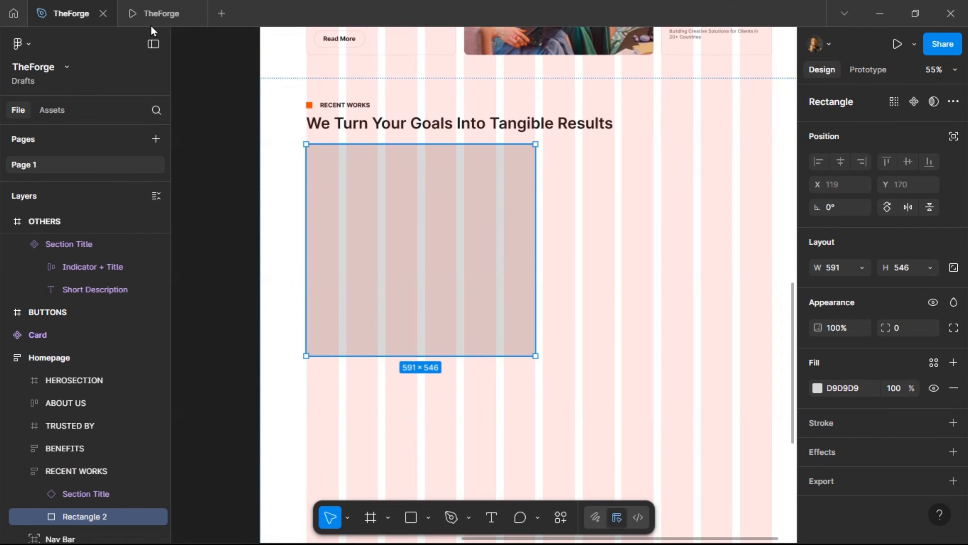
{"action": "left_click", "coordinate": [137, 12]}
{"action": "scroll", "coordinate": [274, 202], "scroll_direction": "down", "scroll_amount": 10}
{"action": "scroll", "coordinate": [274, 203], "scroll_direction": "down", "scroll_amount": 15}
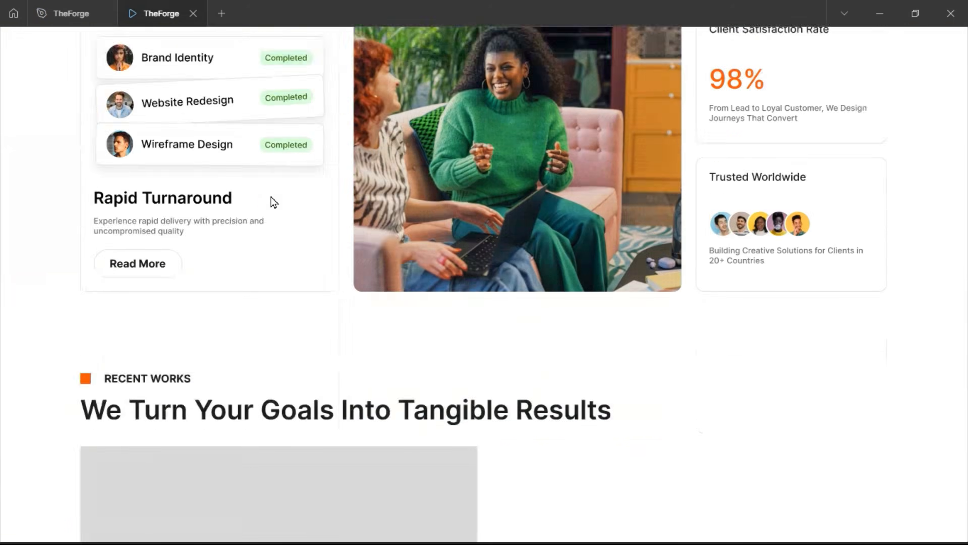
{"action": "scroll", "coordinate": [274, 203], "scroll_direction": "up", "scroll_amount": 4}
{"action": "scroll", "coordinate": [274, 202], "scroll_direction": "down", "scroll_amount": 2}
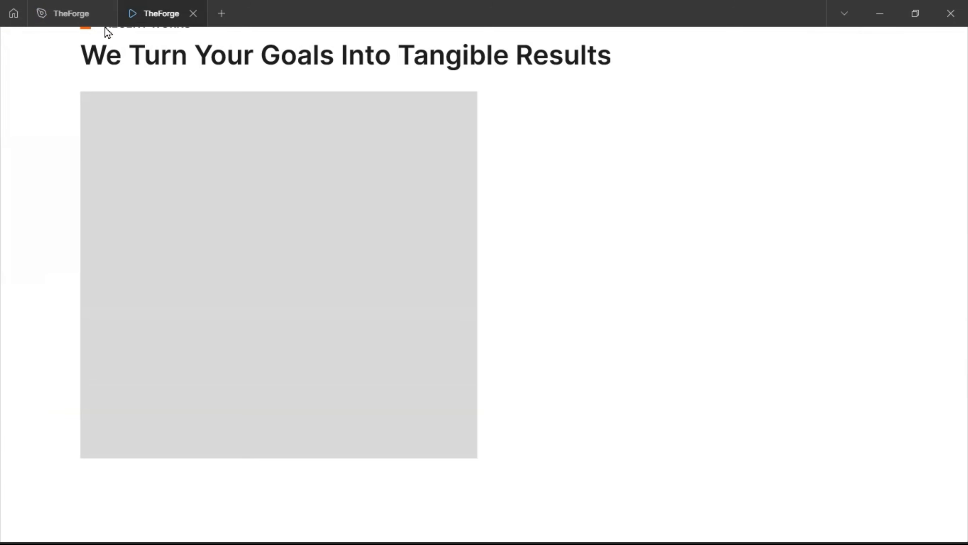
{"action": "left_click", "coordinate": [73, 13]}
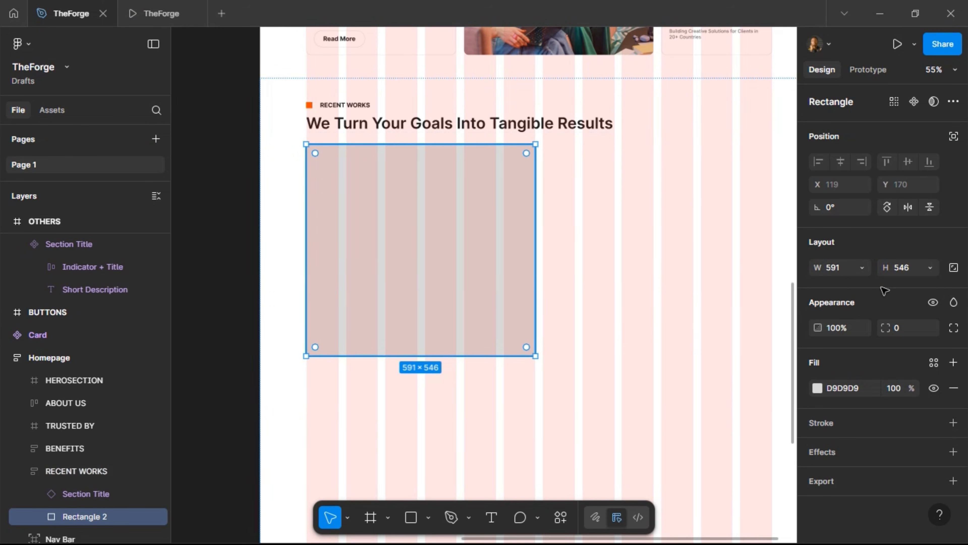
Give the placeholder rectangle a height of 540 and a corner radius of 12
{"action": "left_click", "coordinate": [910, 274]}
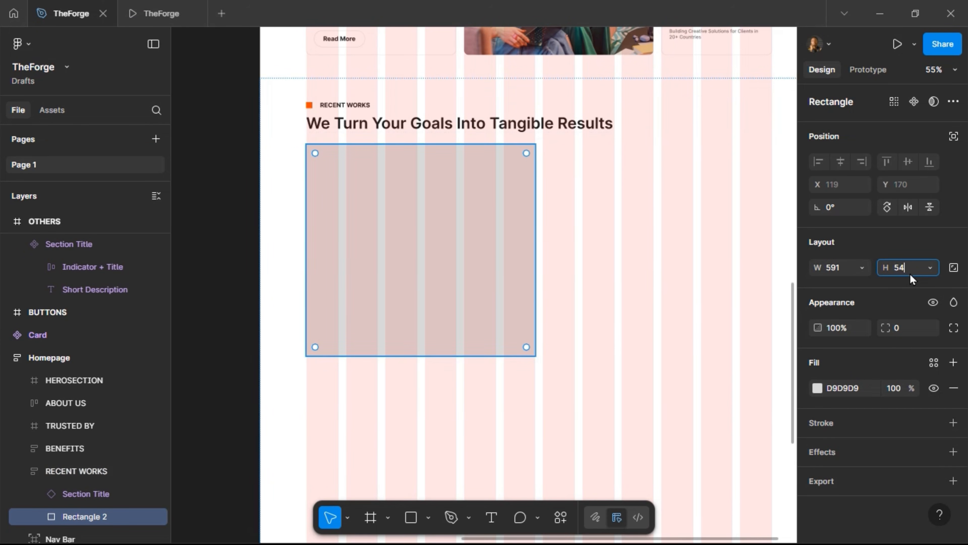
{"action": "key", "text": "Return"}
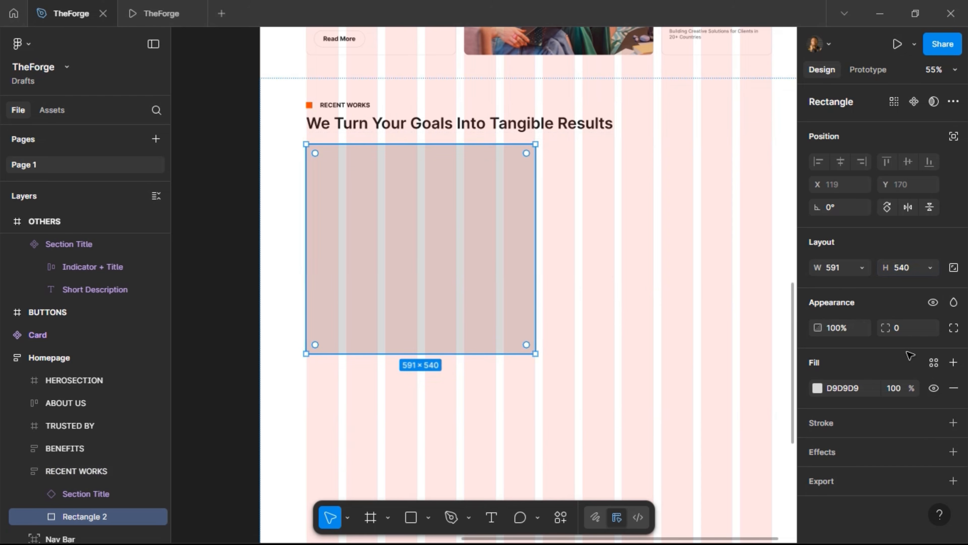
{"action": "left_click", "coordinate": [903, 329]}
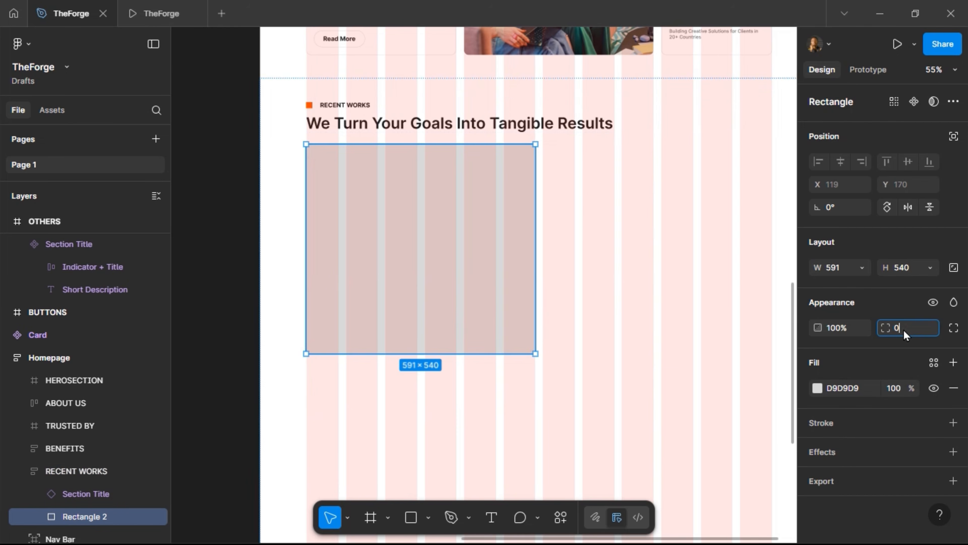
{"action": "type", "text": "12"}
{"action": "key", "text": "Return"}
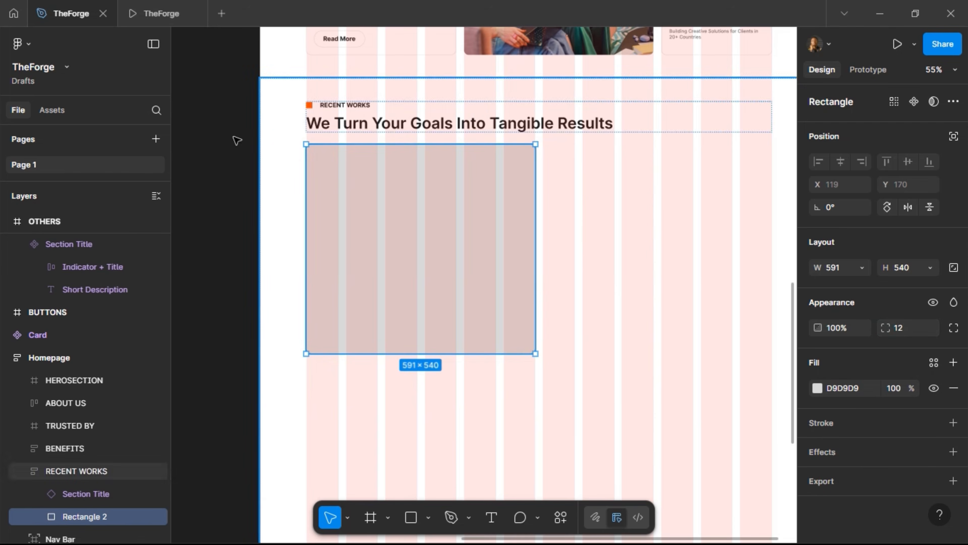
Preview the rounded rectangle in the prototype, then Alt-drag a duplicate of it
{"action": "left_click", "coordinate": [160, 14]}
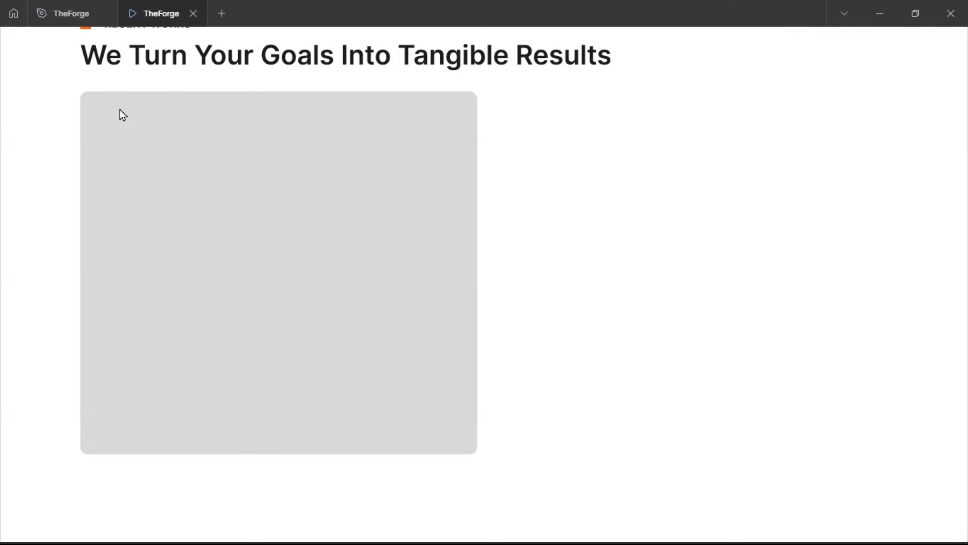
{"action": "left_click", "coordinate": [57, 12]}
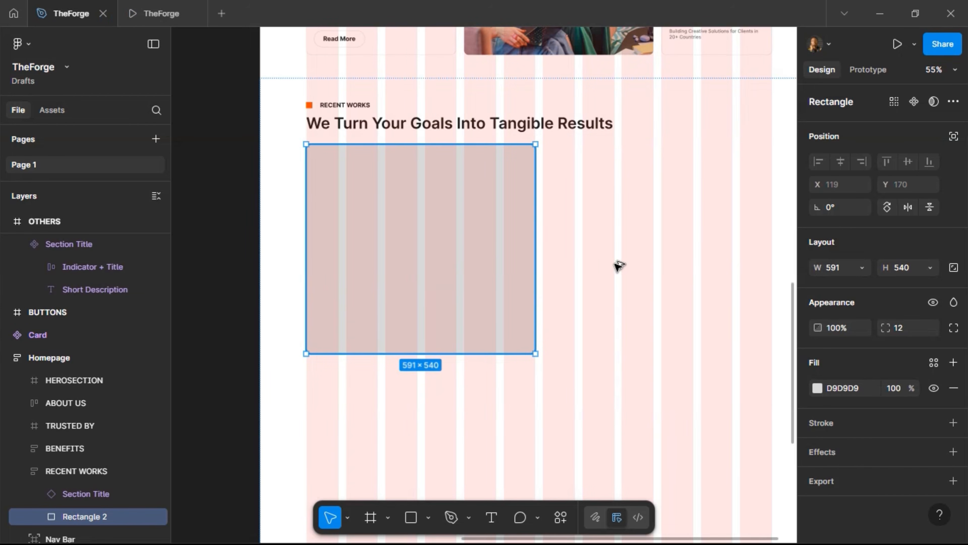
{"action": "left_click_drag", "start_coordinate": [614, 263], "coordinate": [673, 281]}
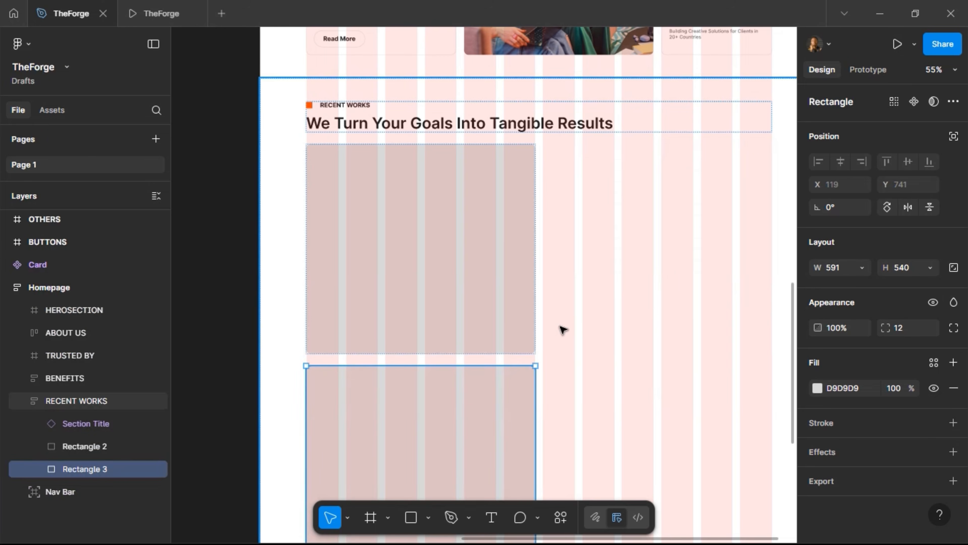
Remove auto layout from RECENT WORKS and move the duplicate rectangle beside the first
{"action": "left_click", "coordinate": [288, 206]}
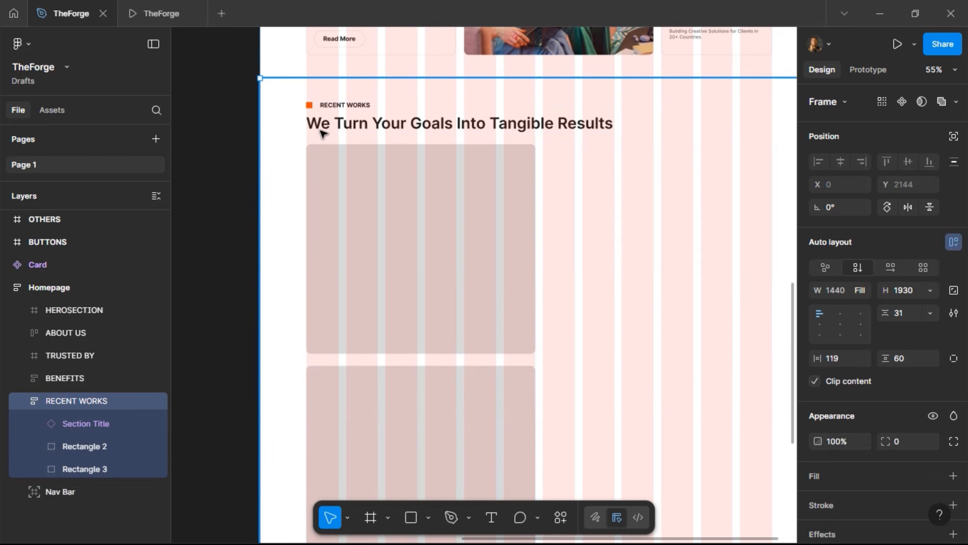
{"action": "scroll", "coordinate": [319, 145], "scroll_direction": "right", "scroll_amount": 3}
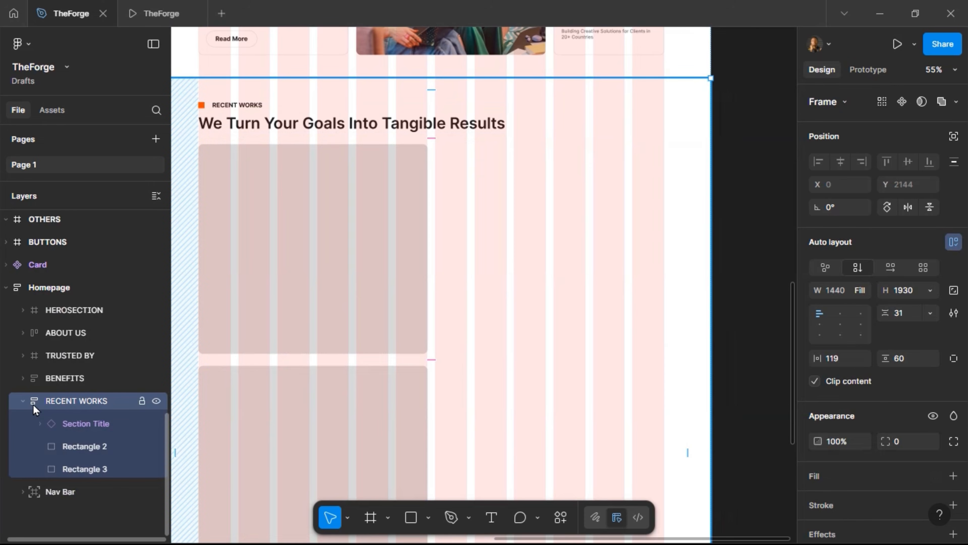
{"action": "left_click", "coordinate": [954, 241]}
{"action": "scroll", "coordinate": [413, 358], "scroll_direction": "left", "scroll_amount": 3}
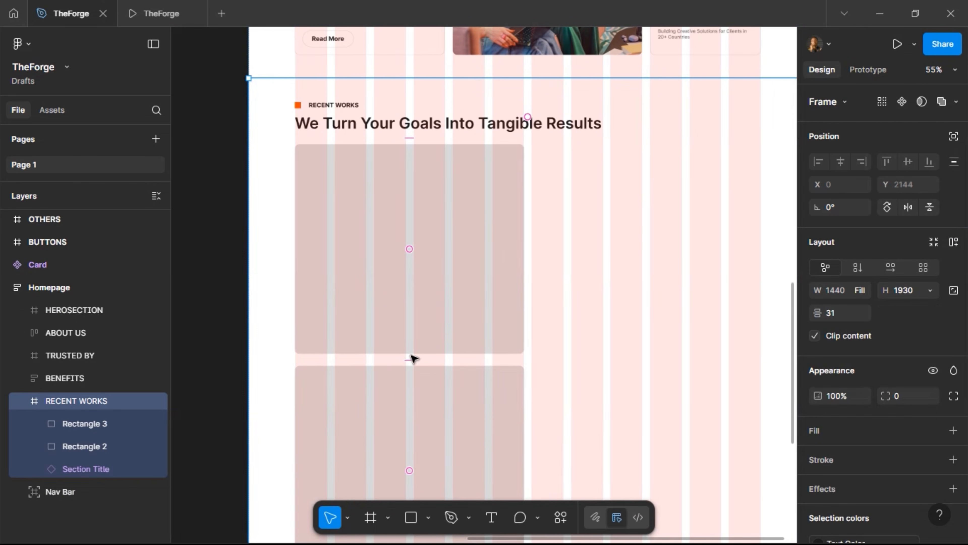
{"action": "left_click", "coordinate": [423, 385]}
{"action": "left_click_drag", "start_coordinate": [423, 385], "coordinate": [680, 172]}
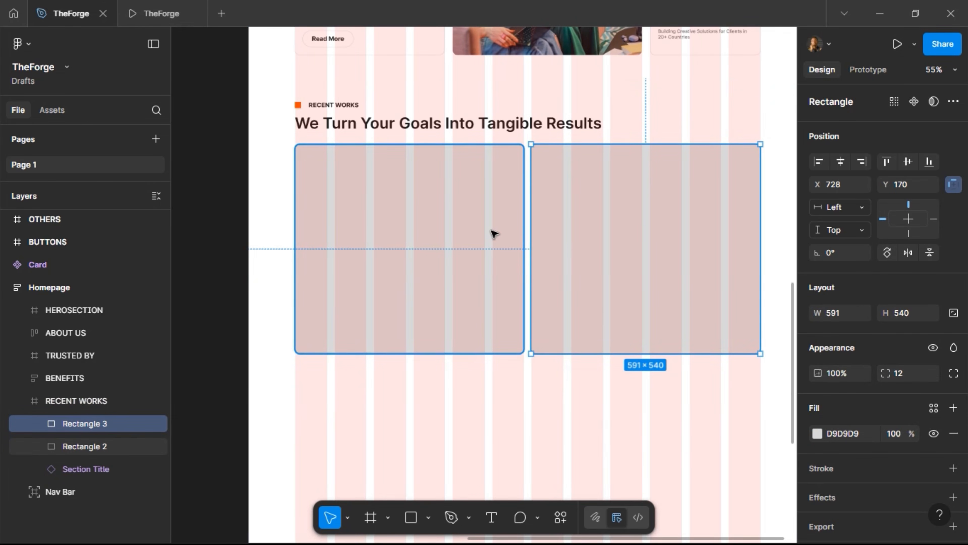
Nudge the duplicate right and align the first rectangle's left edge to the grid column
{"action": "key", "text": "Right"}
{"action": "key", "text": "Right"}
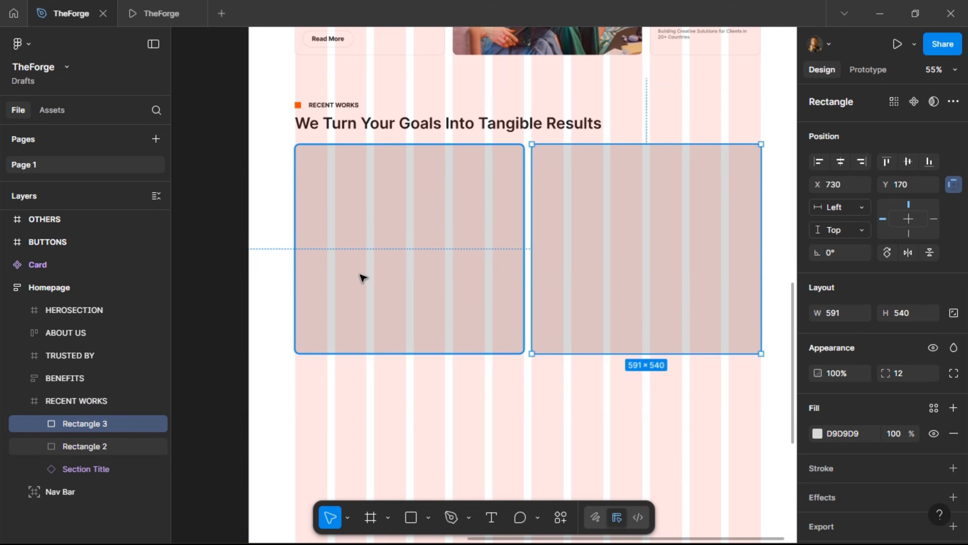
{"action": "scroll", "coordinate": [288, 198], "scroll_direction": "up", "scroll_amount": 10}
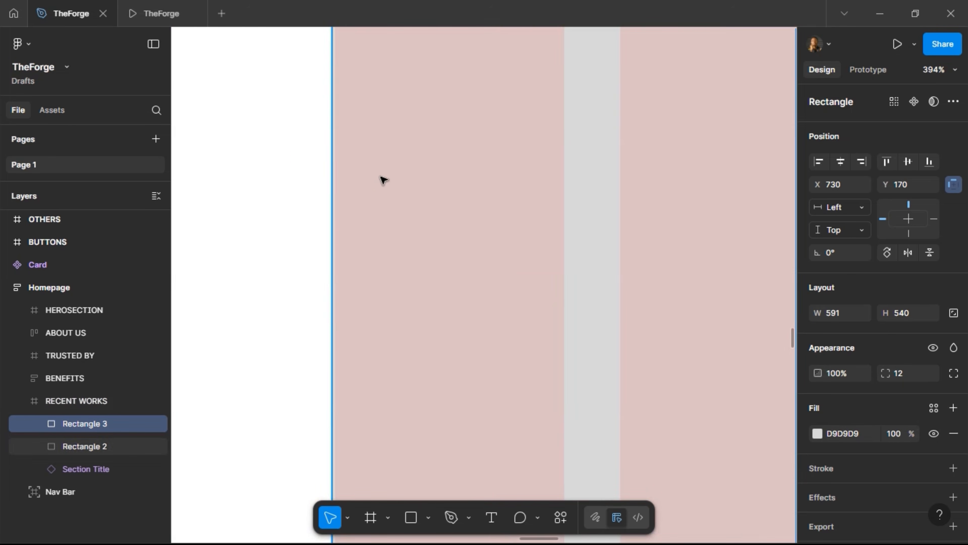
{"action": "left_click", "coordinate": [384, 180]}
{"action": "left_click_drag", "start_coordinate": [347, 181], "coordinate": [335, 173]}
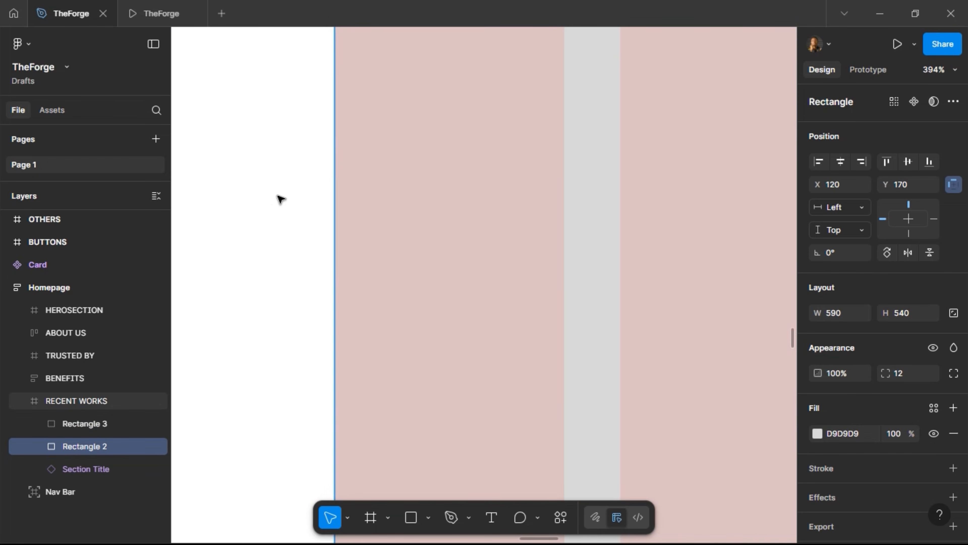
{"action": "key", "text": "alt"}
{"action": "scroll", "coordinate": [282, 198], "scroll_direction": "down", "scroll_amount": 10}
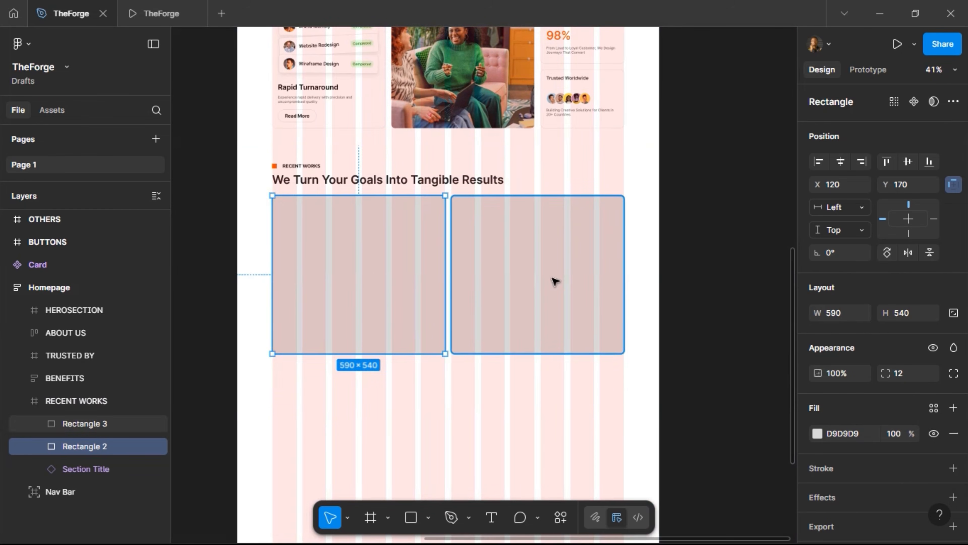
Set the right placeholder's width to 590 and select both placeholders
{"action": "left_click", "coordinate": [572, 284]}
{"action": "left_click", "coordinate": [834, 318]}
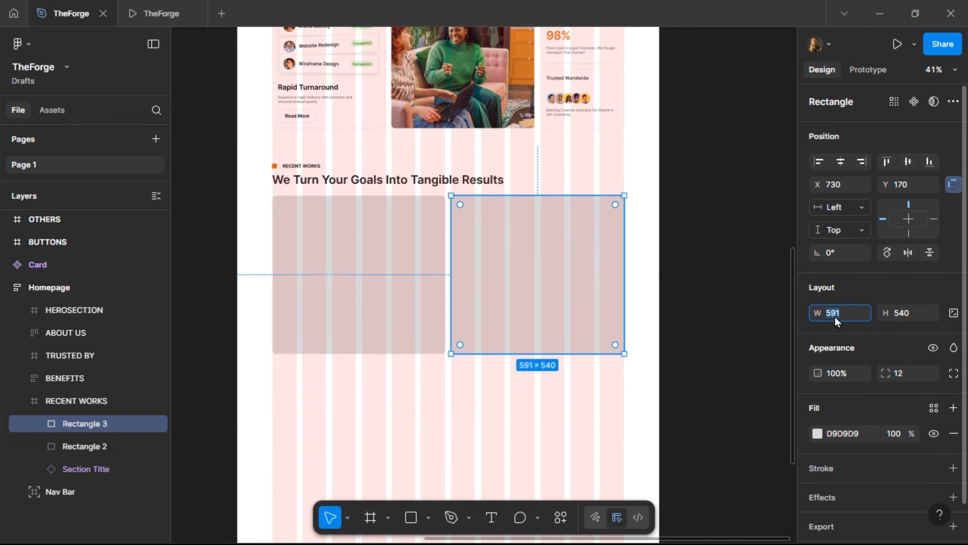
{"action": "key", "text": "Return"}
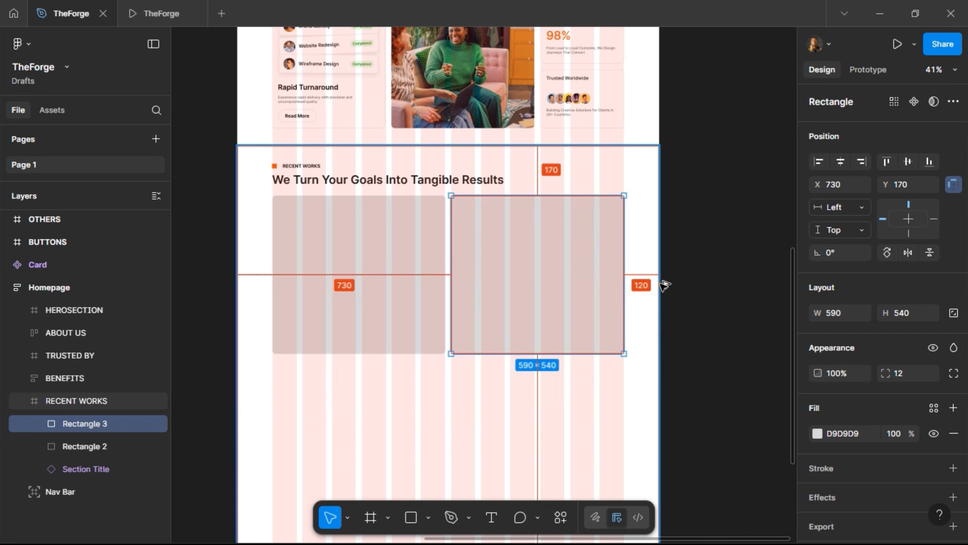
{"action": "left_click", "coordinate": [417, 253], "text": "shift"}
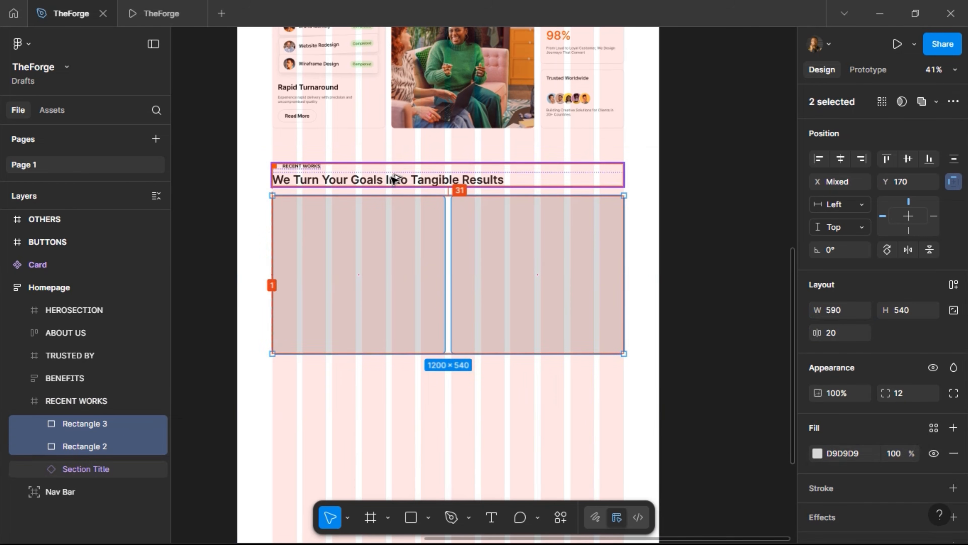
Move both placeholders down to Y 179 and nudge the section title to X 120
{"action": "key", "text": "Down"}
{"action": "key", "text": "Down"}
{"action": "key", "text": "Down"}
{"action": "key", "text": "Down"}
{"action": "key", "text": "Down"}
{"action": "key", "text": "Down"}
{"action": "key", "text": "Down"}
{"action": "key", "text": "Down"}
{"action": "key", "text": "Down"}
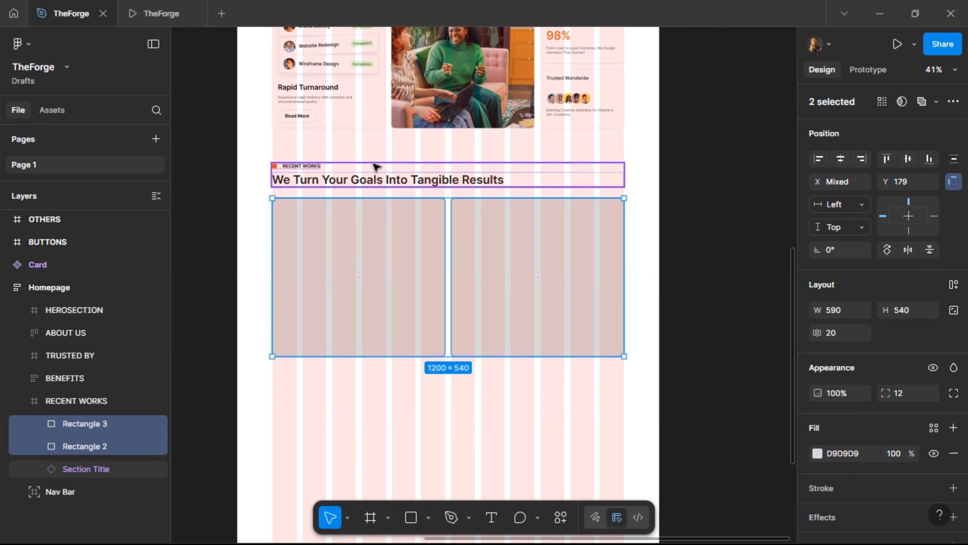
{"action": "left_click", "coordinate": [334, 173]}
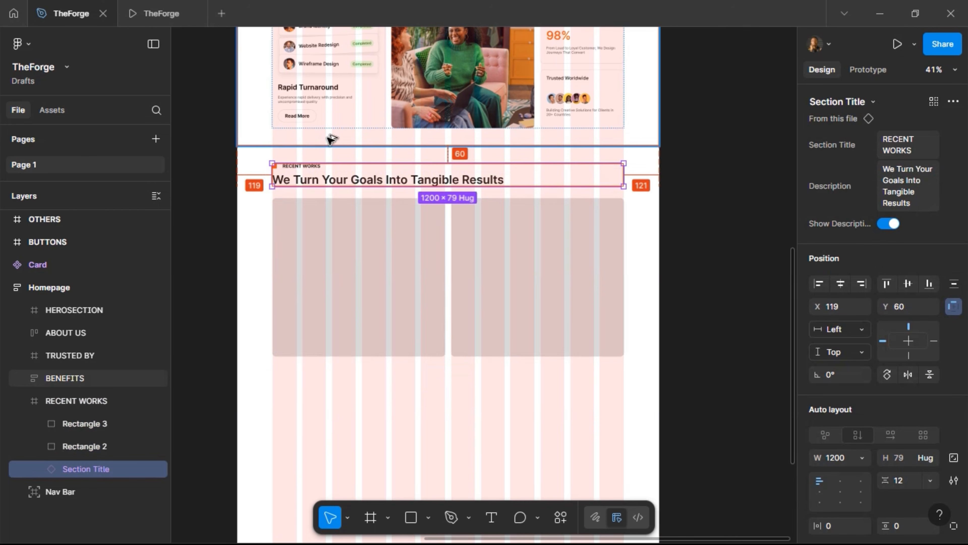
{"action": "key", "text": "Right"}
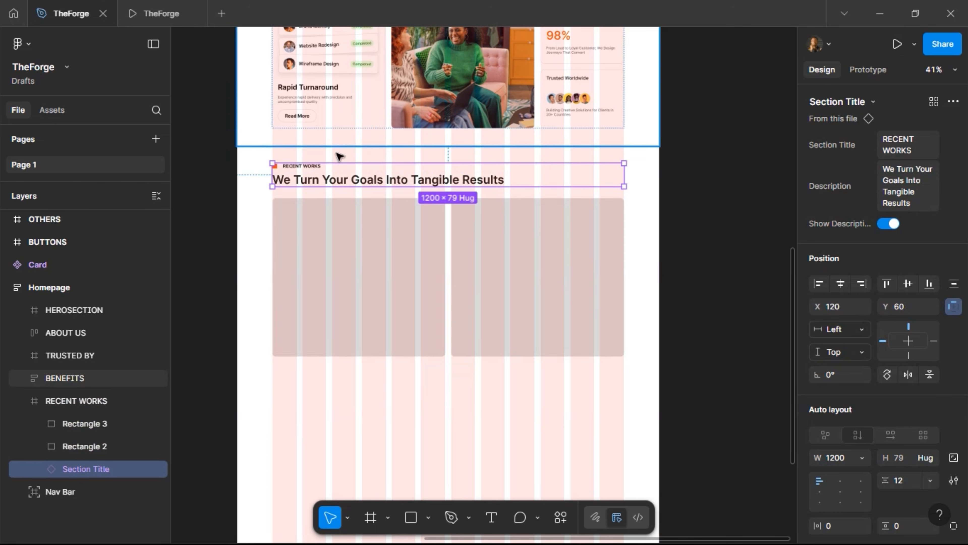
Add a 'Project Title' text layer below the left image placeholder
{"action": "left_click", "coordinate": [355, 158]}
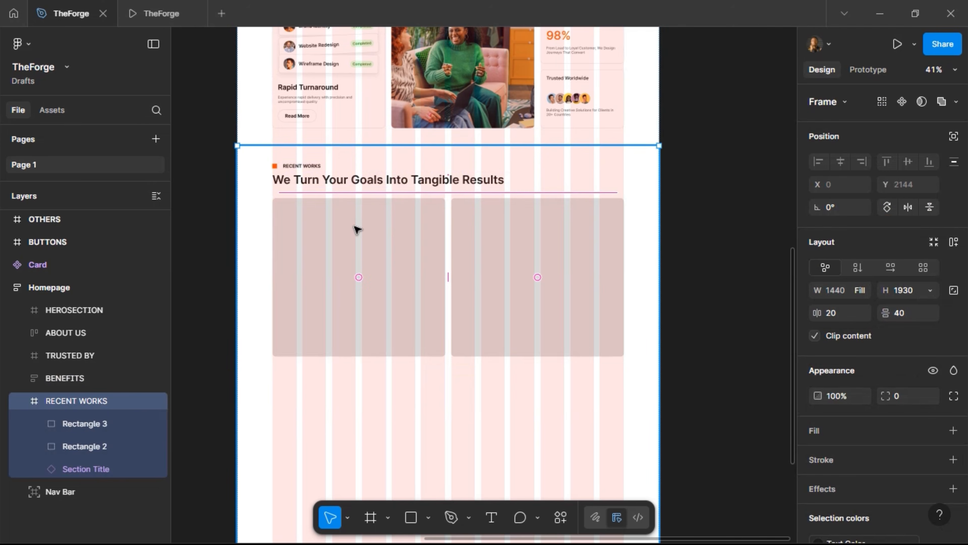
{"action": "left_click", "coordinate": [386, 345]}
{"action": "scroll", "coordinate": [319, 406], "scroll_direction": "up", "scroll_amount": 4}
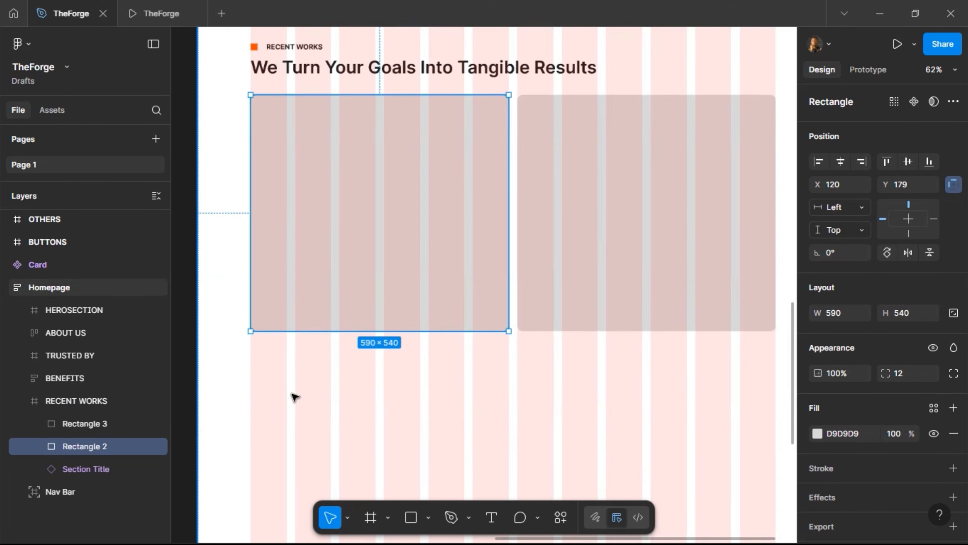
{"action": "scroll", "coordinate": [261, 364], "scroll_direction": "up", "scroll_amount": 4}
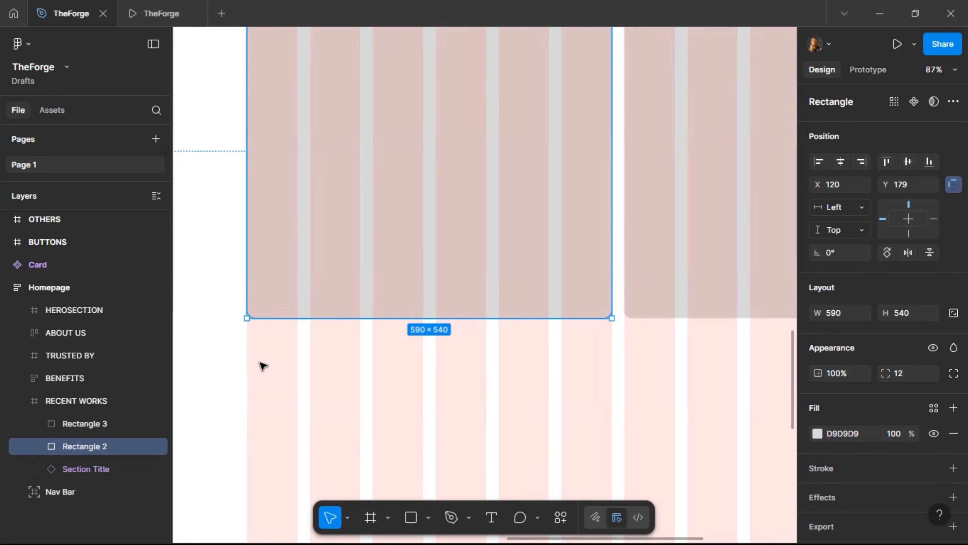
{"action": "left_click", "coordinate": [490, 517]}
{"action": "left_click", "coordinate": [253, 353]}
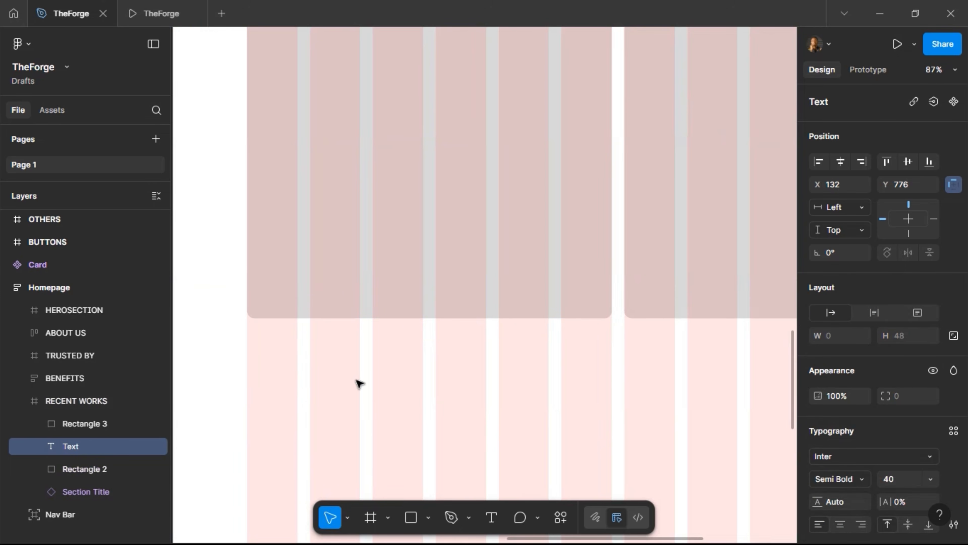
{"action": "type", "text": "Projec"}
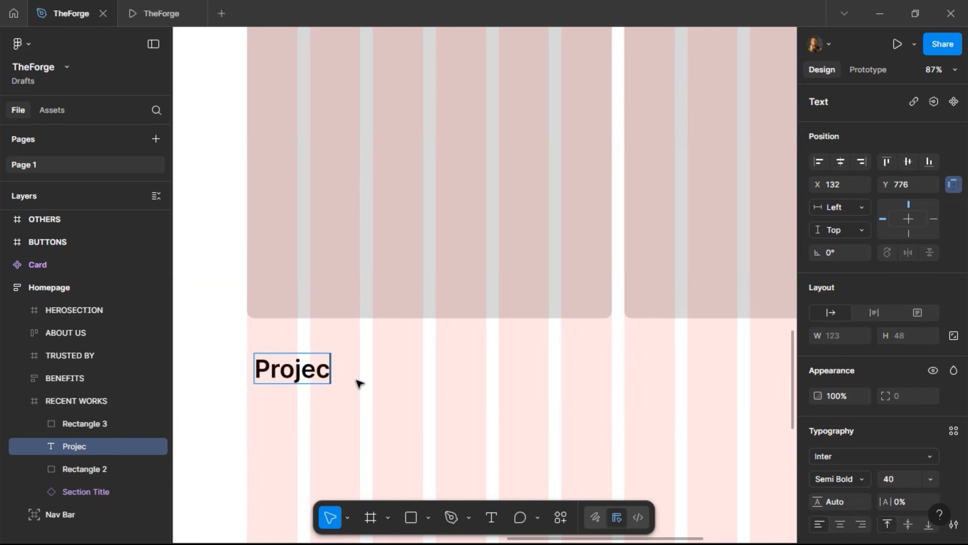
{"action": "type", "text": "t Title"}
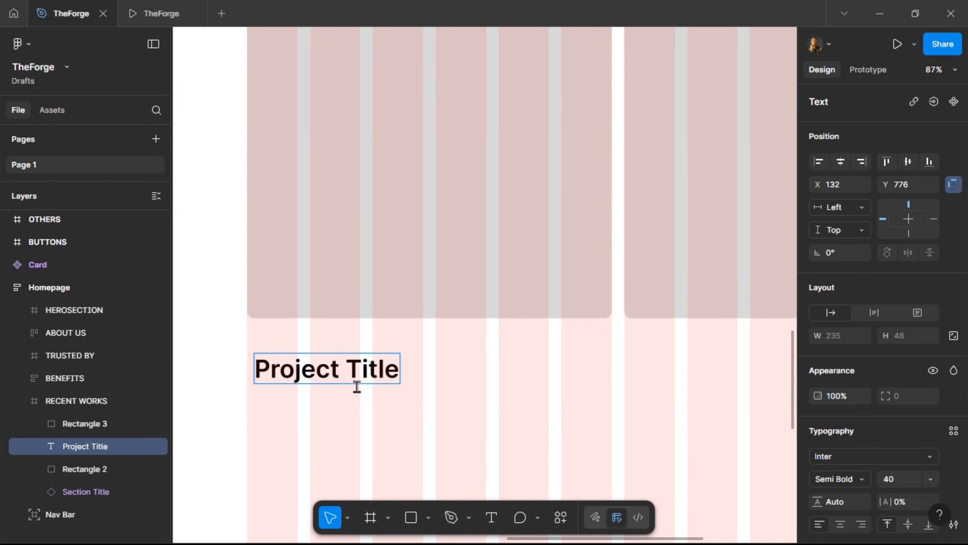
{"action": "key", "text": "Escape"}
Duplicate the title text and change the copy to 'Project Description'
{"action": "key", "text": "ctrl+d"}
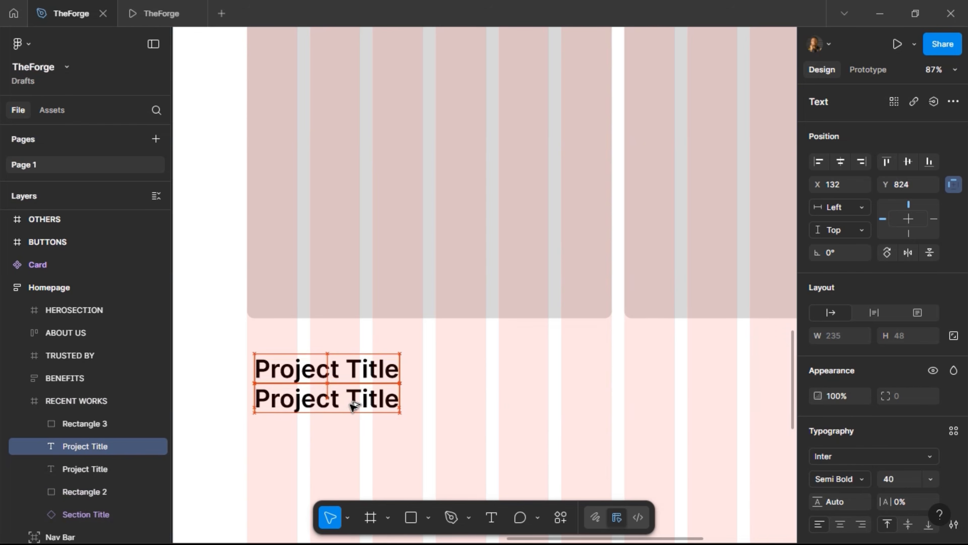
{"action": "double_click", "coordinate": [350, 405]}
{"action": "key", "text": "Right"}
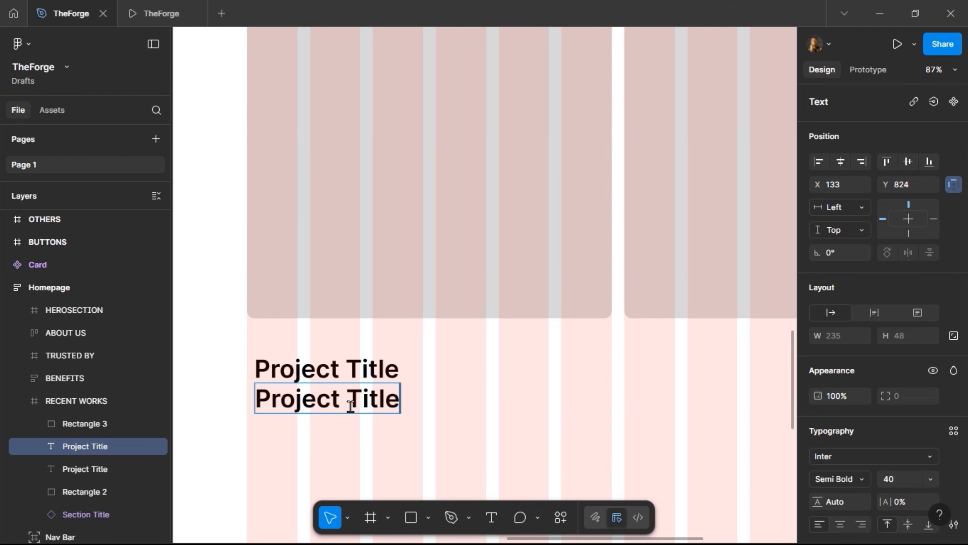
{"action": "key", "text": "BackSpace"}
{"action": "key", "text": "BackSpace"}
{"action": "key", "text": "BackSpace"}
{"action": "key", "text": "BackSpace"}
{"action": "key", "text": "BackSpace"}
{"action": "type", "text": "De"}
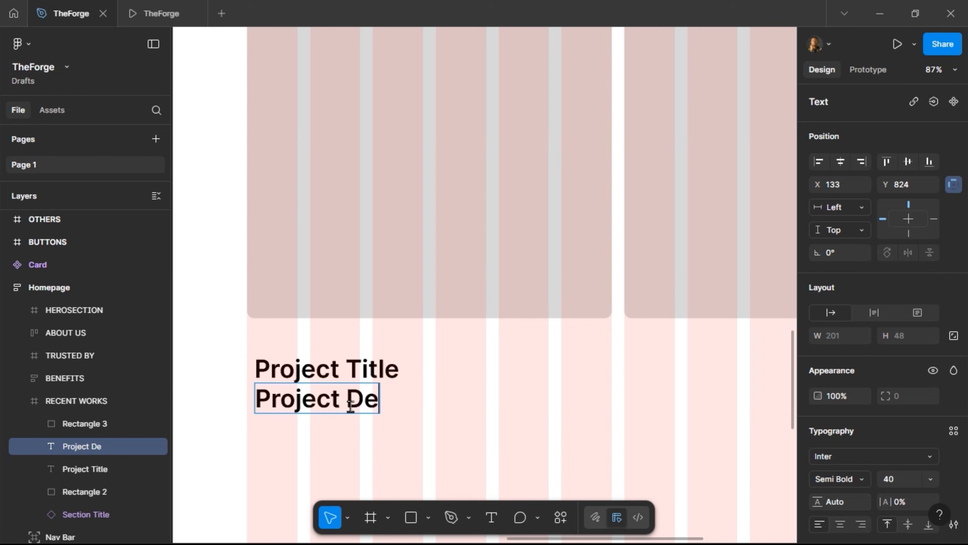
{"action": "type", "text": "scription"}
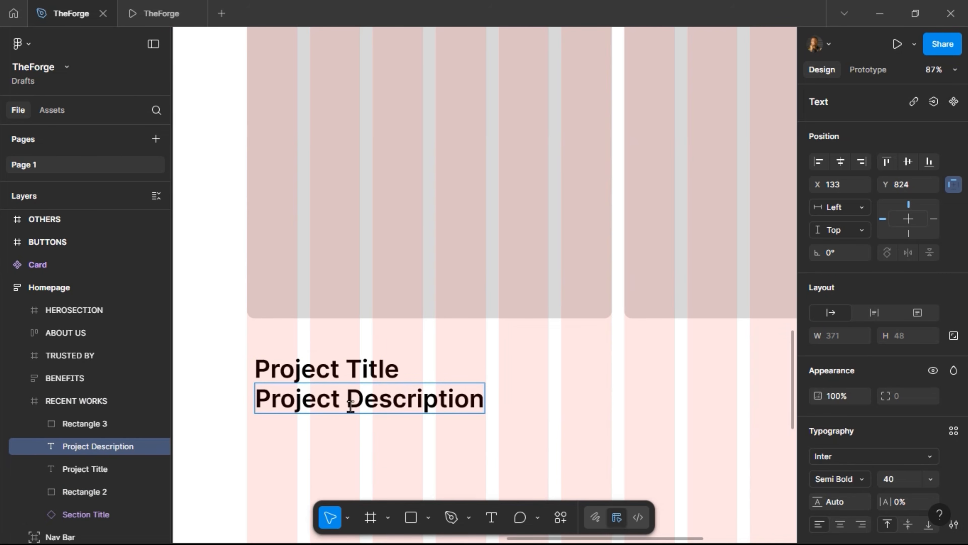
{"action": "key", "text": "Escape"}
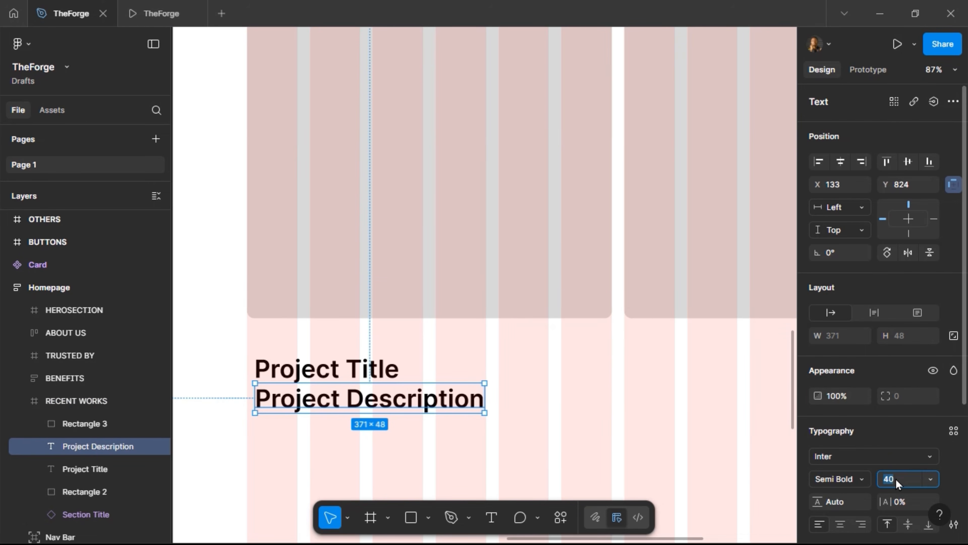
Make Project Description Regular weight, size 16, with the Grey Text colour style
{"action": "left_click", "coordinate": [895, 478]}
{"action": "type", "text": "16"}
{"action": "key", "text": "Return"}
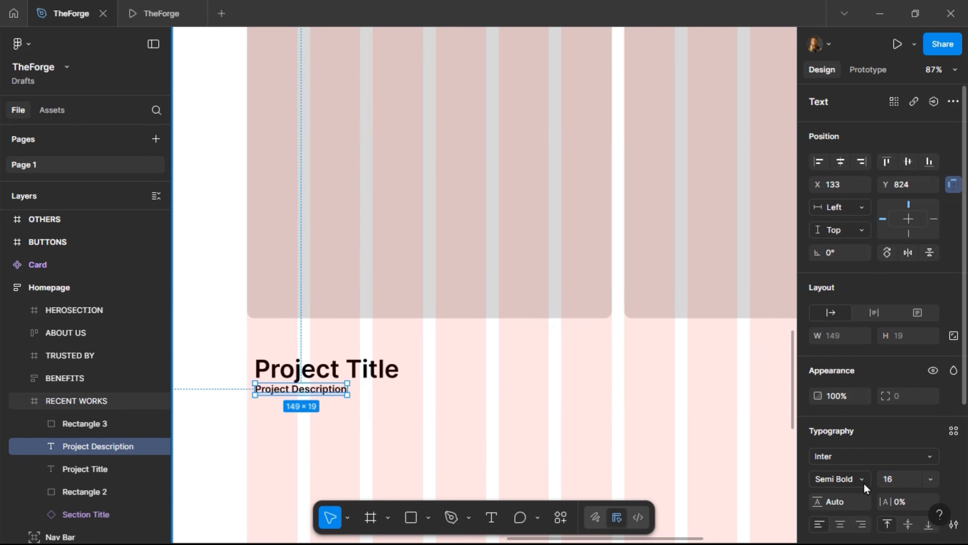
{"action": "left_click", "coordinate": [863, 483]}
{"action": "left_click", "coordinate": [865, 239]}
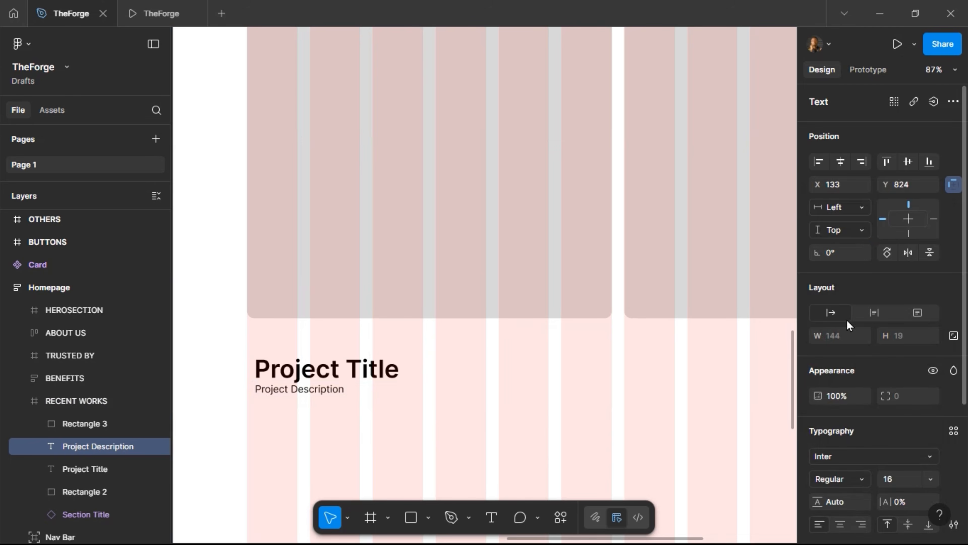
{"action": "scroll", "coordinate": [897, 444], "scroll_direction": "down", "scroll_amount": 5}
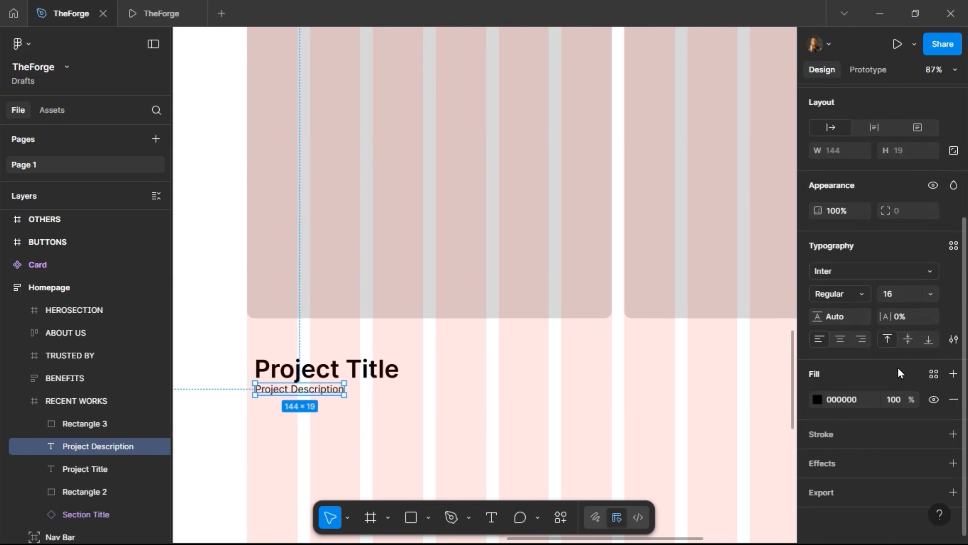
{"action": "left_click", "coordinate": [934, 373]}
{"action": "left_click", "coordinate": [679, 356]}
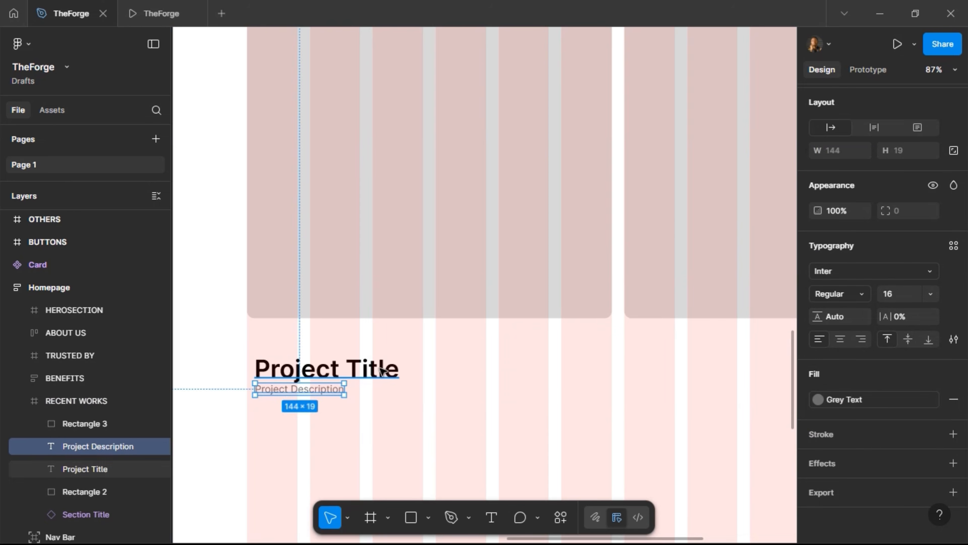
Apply the Text Color style to Project Title, then select both text layers
{"action": "left_click", "coordinate": [326, 368]}
{"action": "left_click", "coordinate": [934, 373]}
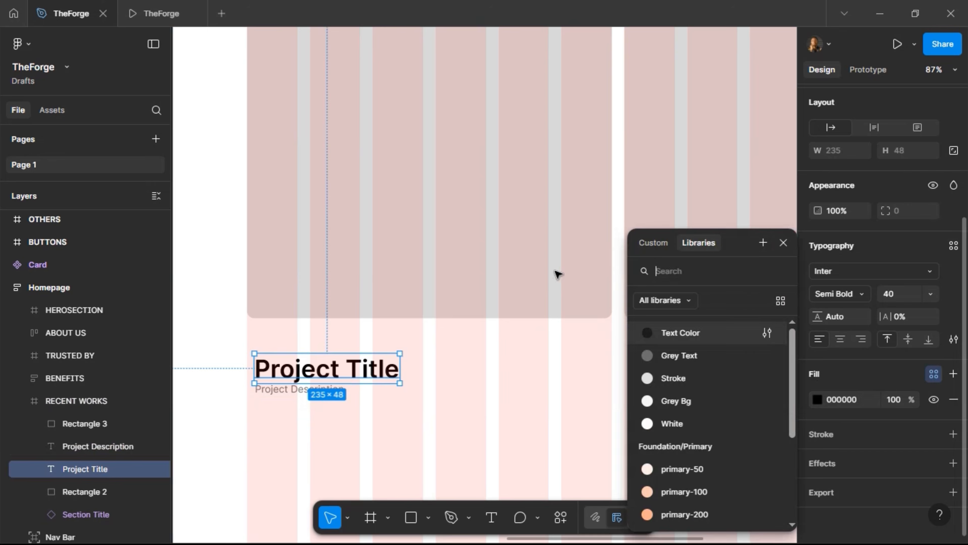
{"action": "left_click", "coordinate": [670, 333]}
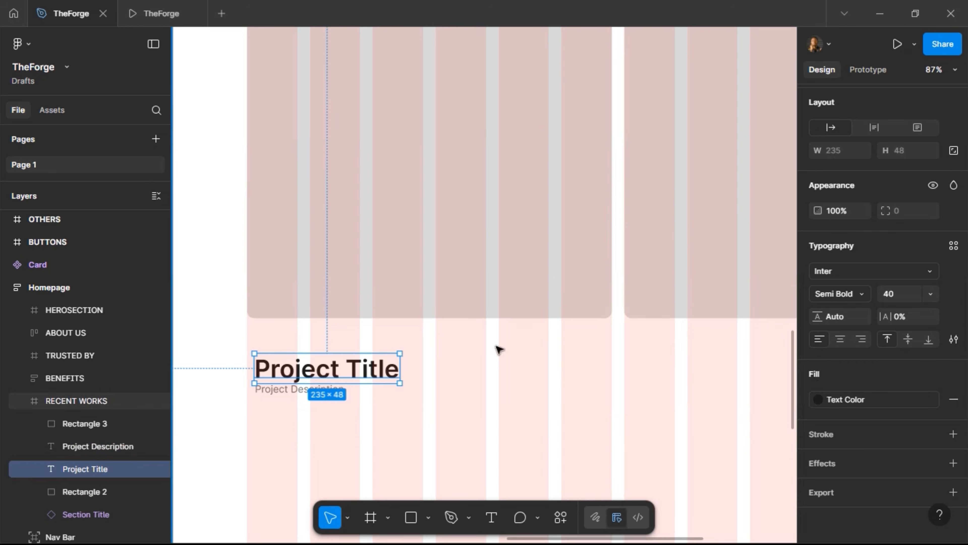
{"action": "left_click", "coordinate": [319, 393], "text": "shift"}
{"action": "scroll", "coordinate": [941, 229], "scroll_direction": "up", "scroll_amount": 2}
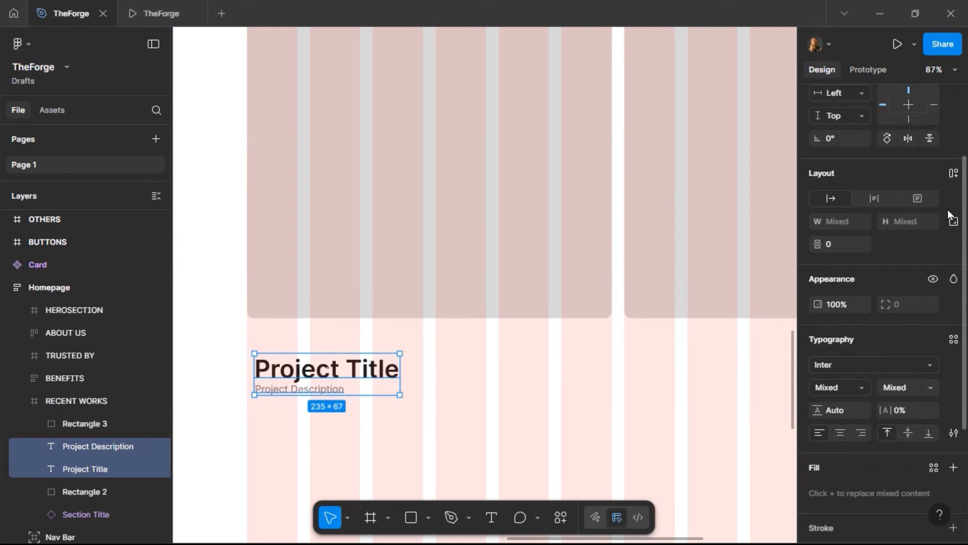
Stack the title and description in a vertical auto layout with 12 spacing
{"action": "left_click", "coordinate": [953, 174]}
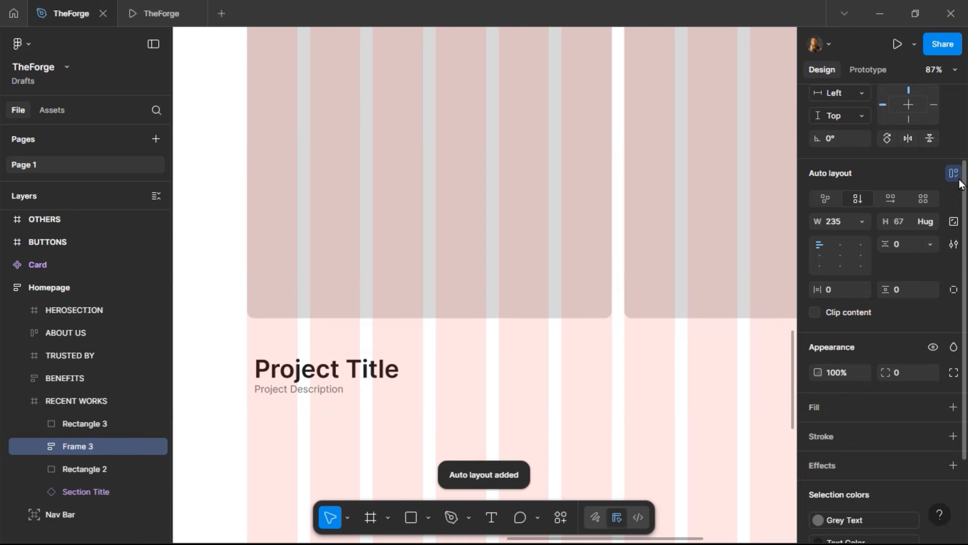
{"action": "left_click", "coordinate": [913, 248]}
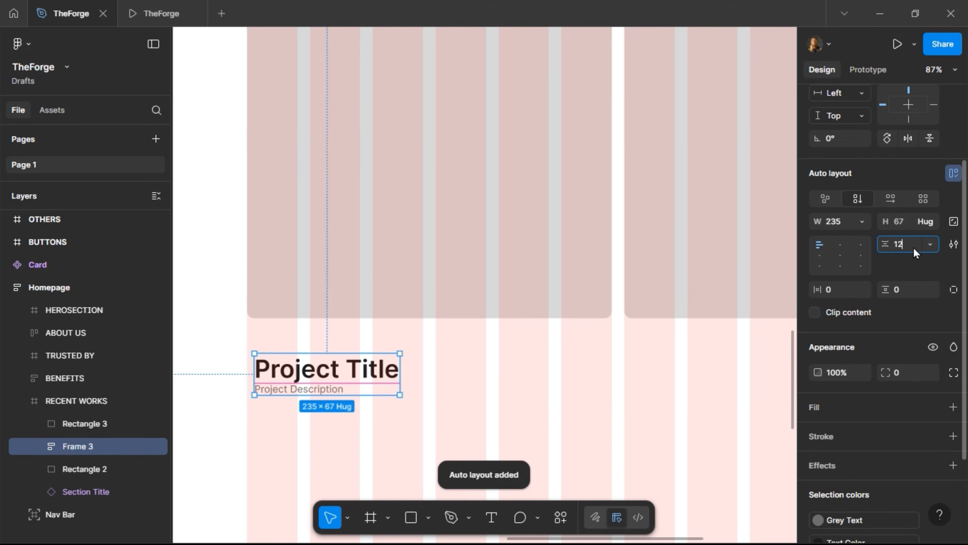
{"action": "type", "text": "12"}
{"action": "key", "text": "Return"}
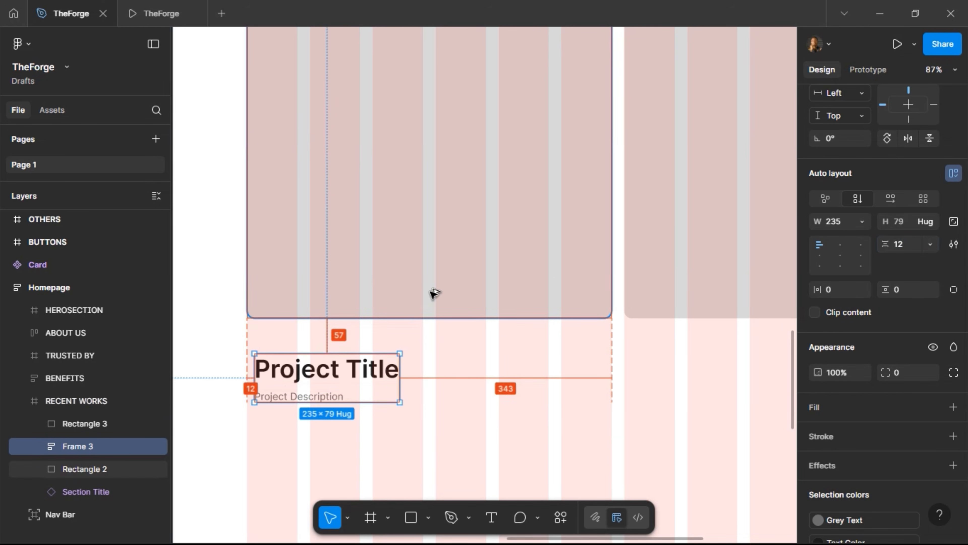
Nudge the text stack to the placeholder's left edge, 20 px below it
{"action": "key", "text": "Left"}
{"action": "key", "text": "Left"}
{"action": "key", "text": "shift+Left"}
{"action": "key", "text": "alt"}
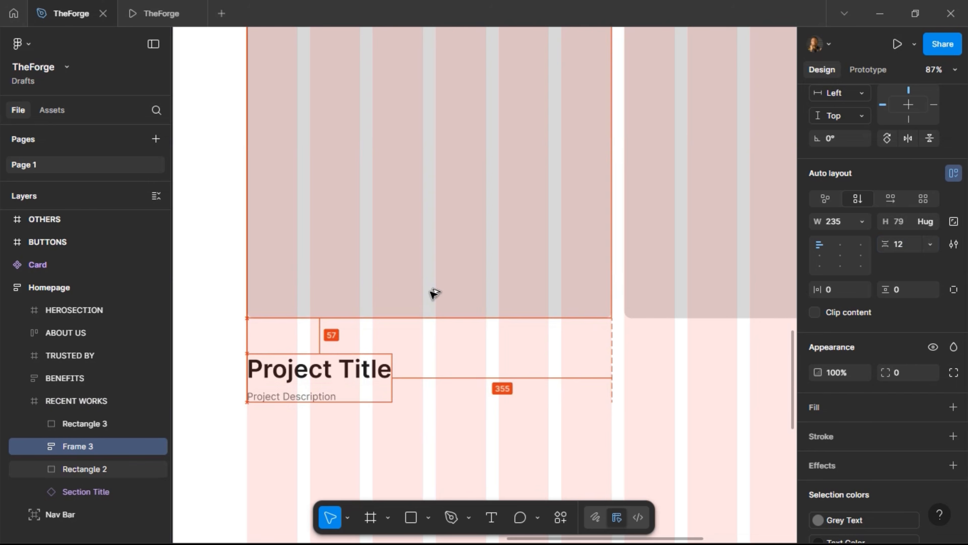
{"action": "key", "text": "Down"}
{"action": "key", "text": "Down"}
{"action": "key", "text": "Down"}
{"action": "key", "text": "alt"}
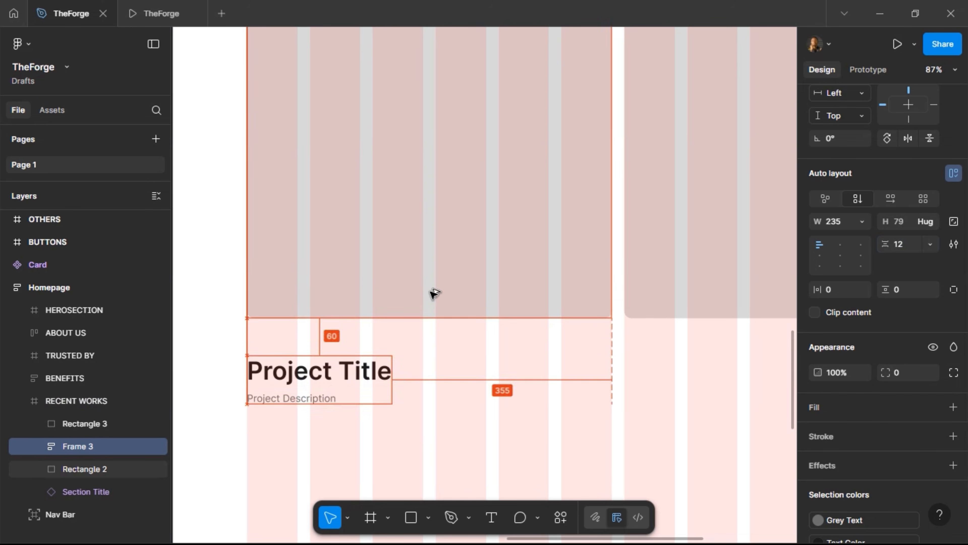
{"action": "key", "text": "shift+Up"}
{"action": "key", "text": "shift+Up"}
{"action": "key", "text": "shift+Up"}
{"action": "key", "text": "alt"}
{"action": "key", "text": "shift+Up"}
{"action": "key", "text": "shift+Up"}
{"action": "key", "text": "alt"}
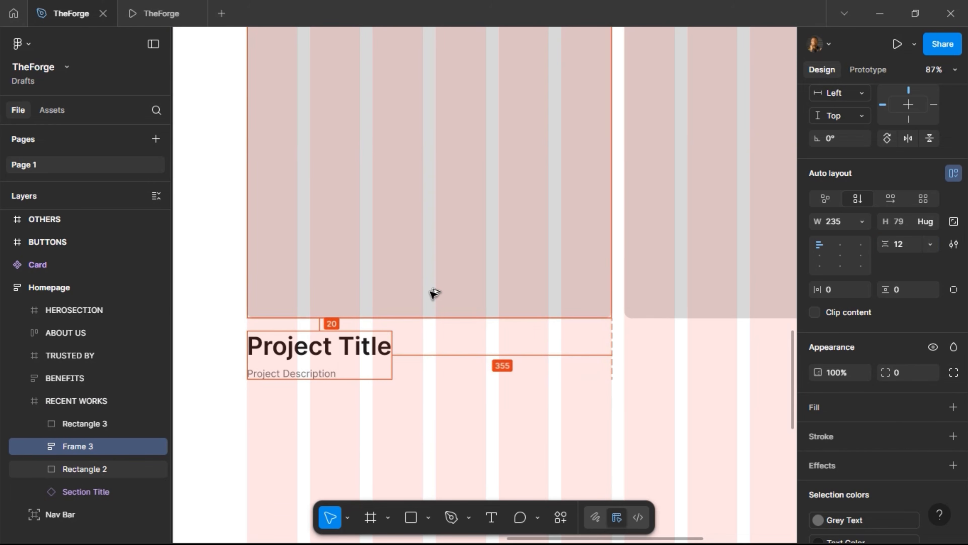
{"action": "scroll", "coordinate": [416, 320], "scroll_direction": "down", "scroll_amount": 5}
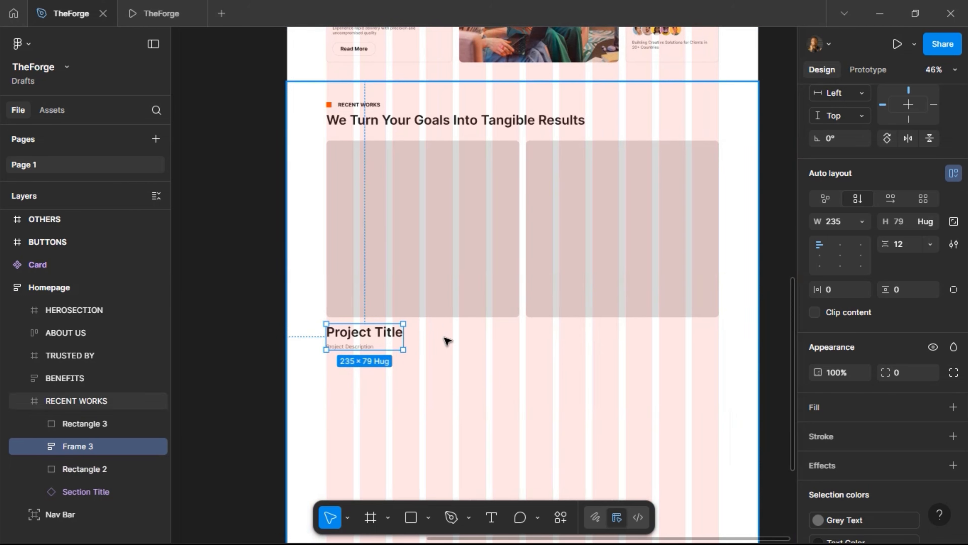
Duplicate the arrow-right-02 icon in the ICONS frame and place the copy just below it
{"action": "scroll", "coordinate": [469, 353], "scroll_direction": "up", "scroll_amount": 3}
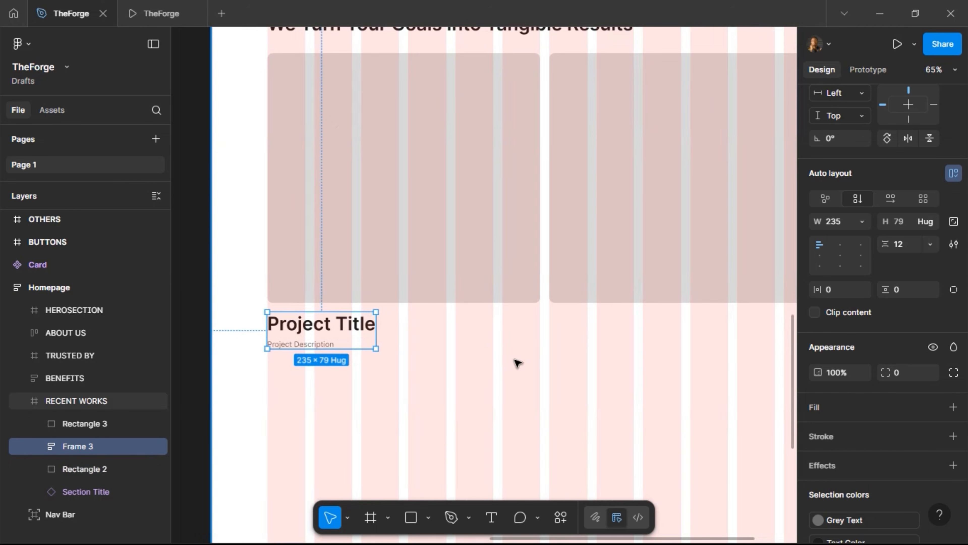
{"action": "scroll", "coordinate": [474, 340], "scroll_direction": "down", "scroll_amount": 10}
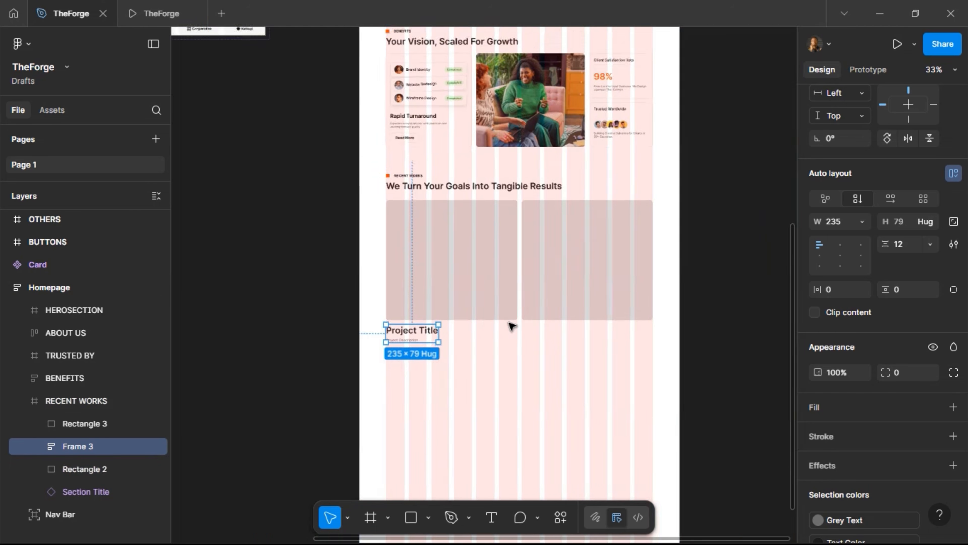
{"action": "scroll", "coordinate": [385, 61], "scroll_direction": "up", "scroll_amount": 15}
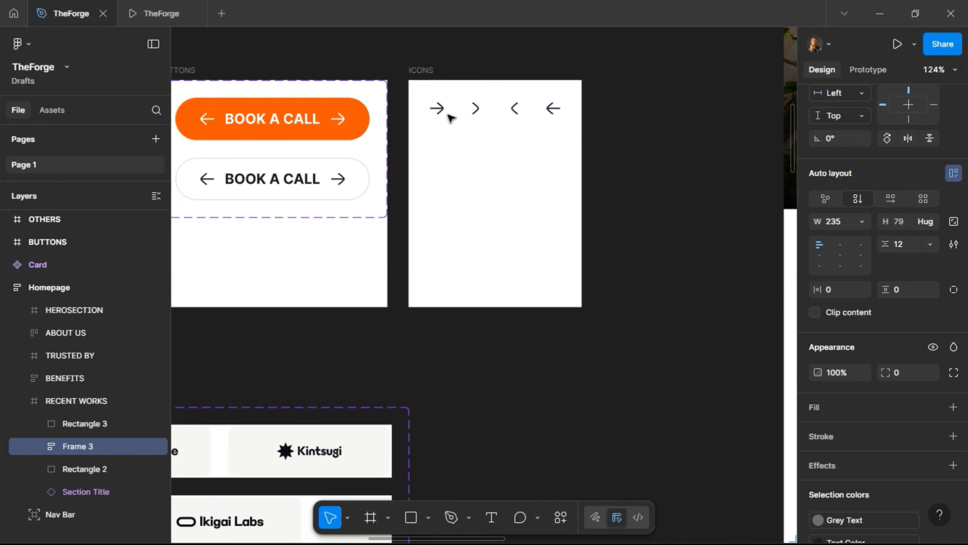
{"action": "left_click", "coordinate": [440, 110]}
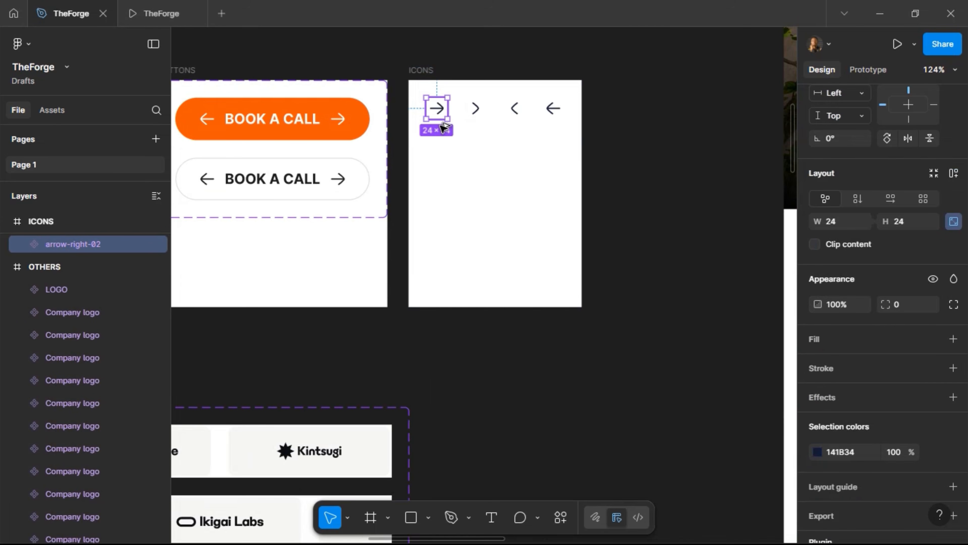
{"action": "left_click_drag", "start_coordinate": [441, 125], "coordinate": [440, 140]}
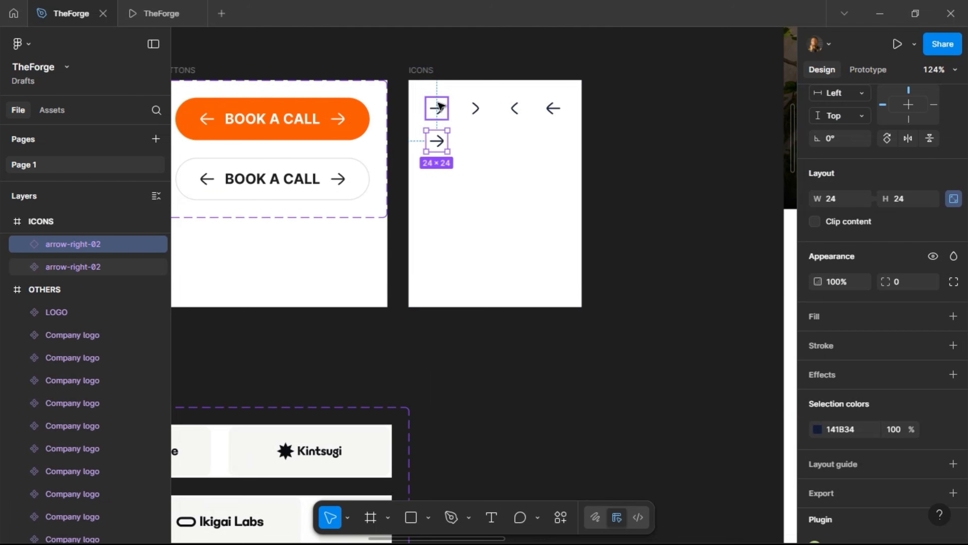
{"action": "key", "text": "shift+Down"}
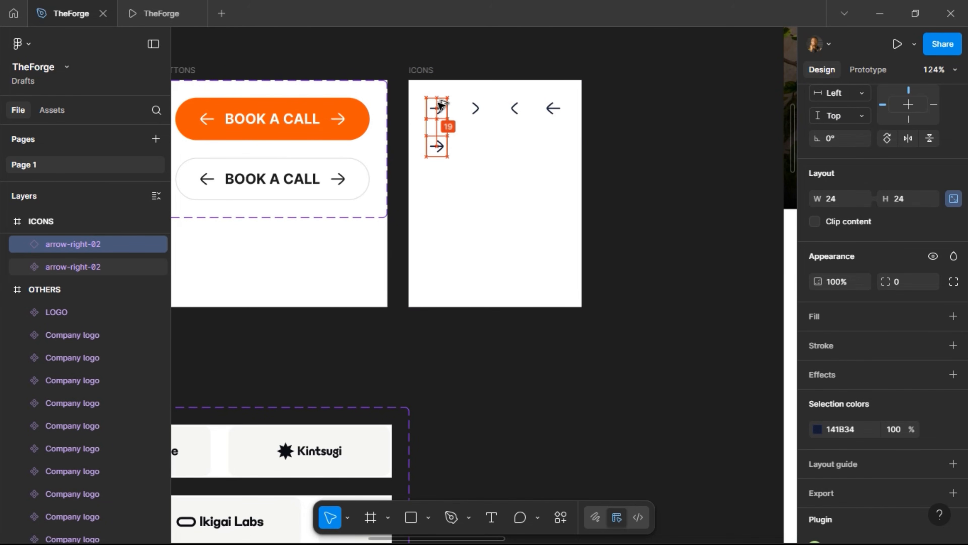
{"action": "key", "text": "Down"}
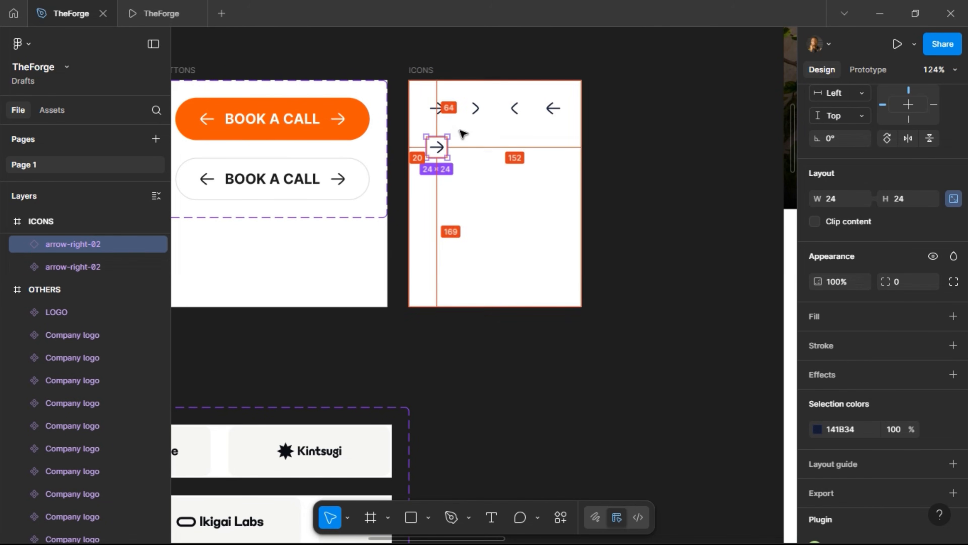
{"action": "scroll", "coordinate": [843, 470], "scroll_direction": "down", "scroll_amount": 2}
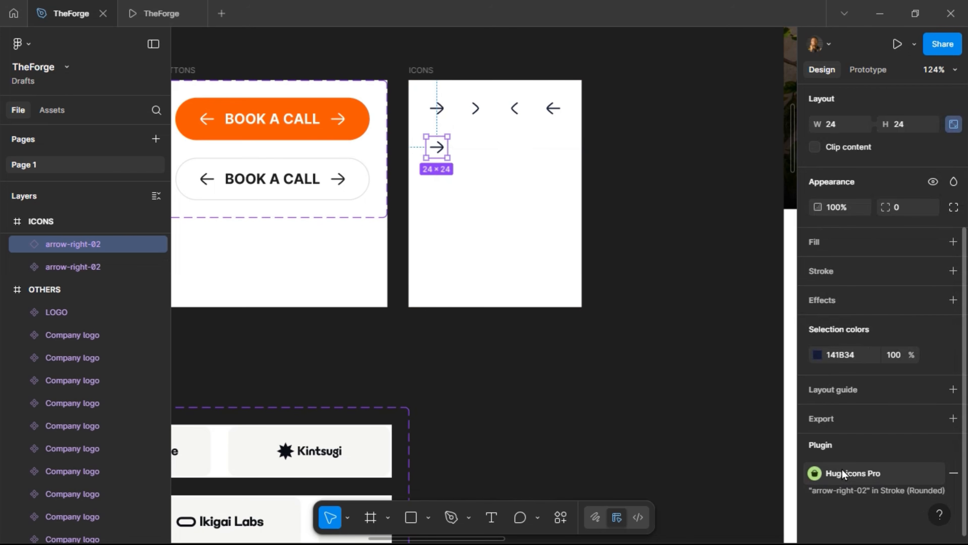
Swap the copy to Hugeicons Stroke arrow-up-right-03, make it a component, and copy it
{"action": "left_click", "coordinate": [842, 473]}
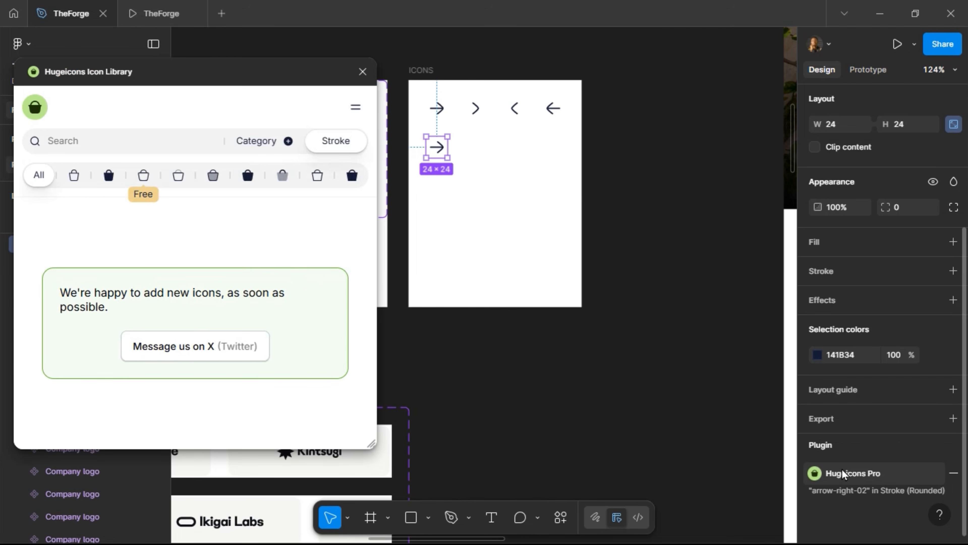
{"action": "left_click", "coordinate": [148, 175]}
{"action": "left_click", "coordinate": [158, 141]}
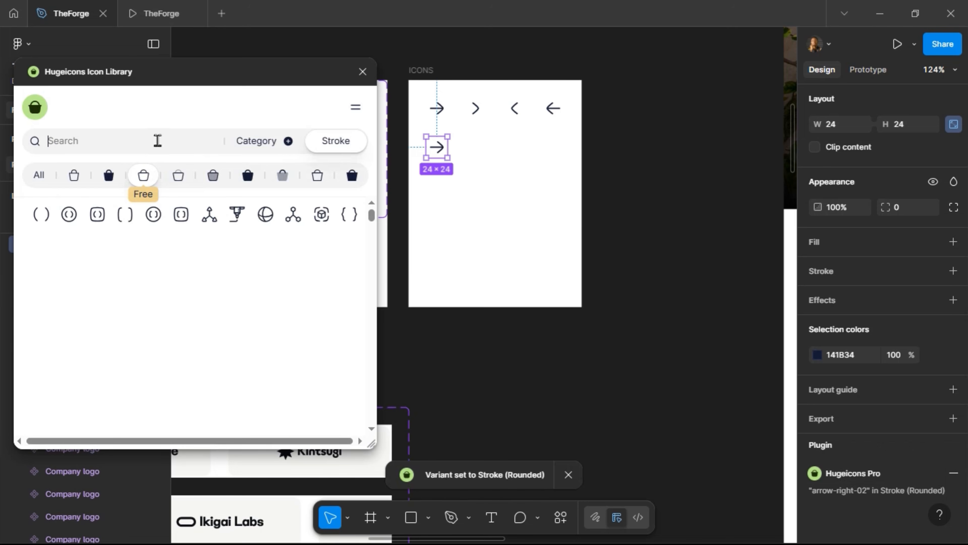
{"action": "type", "text": "arrow"}
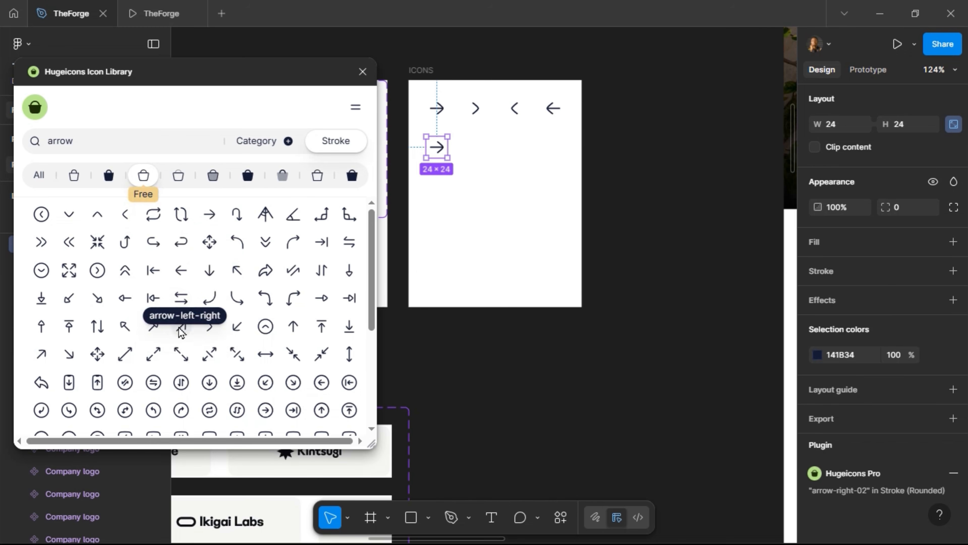
{"action": "left_click", "coordinate": [181, 328]}
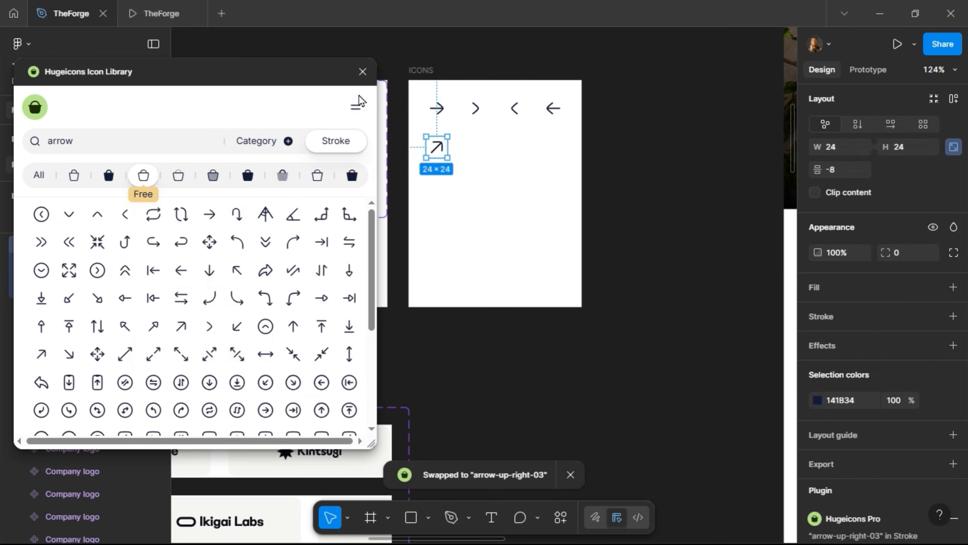
{"action": "left_click", "coordinate": [362, 72]}
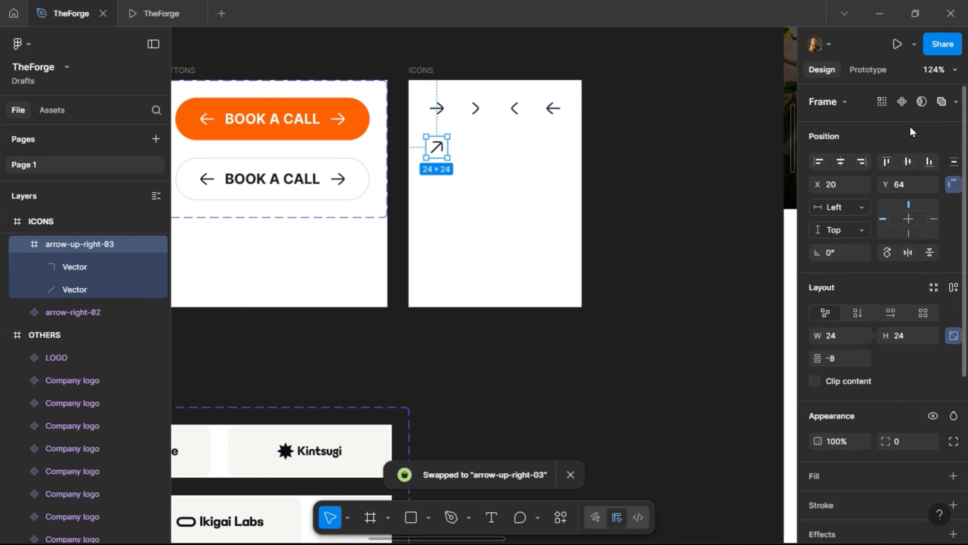
{"action": "left_click", "coordinate": [902, 102]}
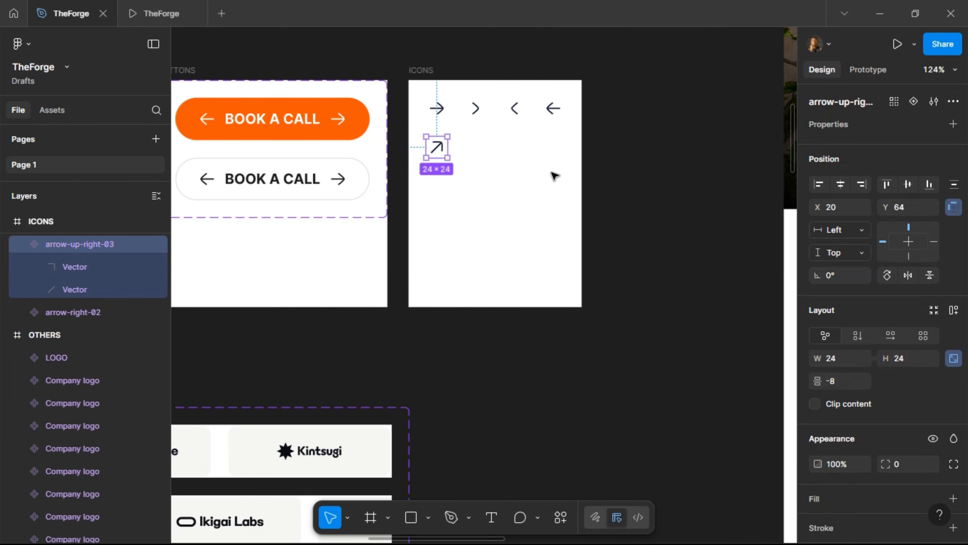
{"action": "key", "text": "ctrl+c"}
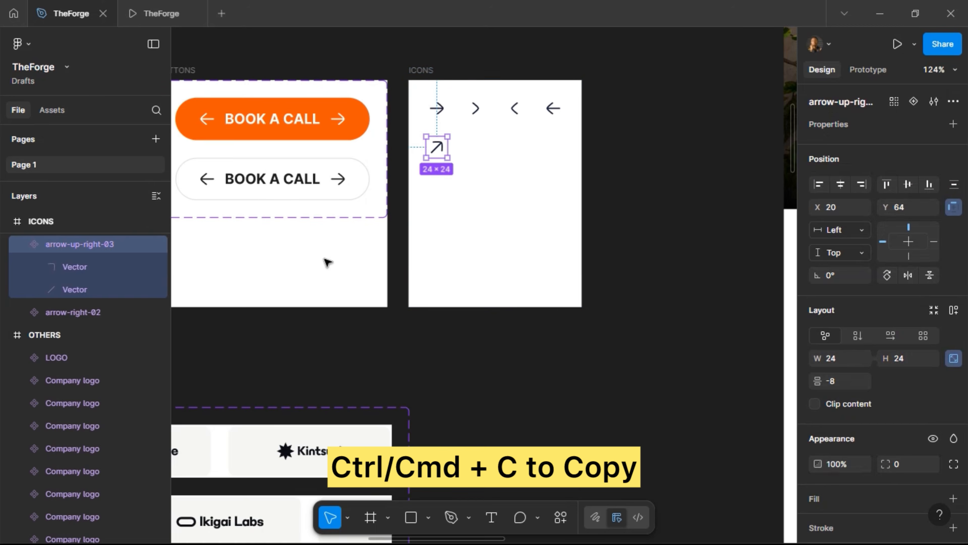
Duplicate the Project Title frame, replace the copy with the arrow component, and scale it to 40×40
{"action": "scroll", "coordinate": [328, 261], "scroll_direction": "down", "scroll_amount": 5}
{"action": "scroll", "coordinate": [580, 288], "scroll_direction": "down", "scroll_amount": 2}
{"action": "scroll", "coordinate": [504, 310], "scroll_direction": "down", "scroll_amount": 10}
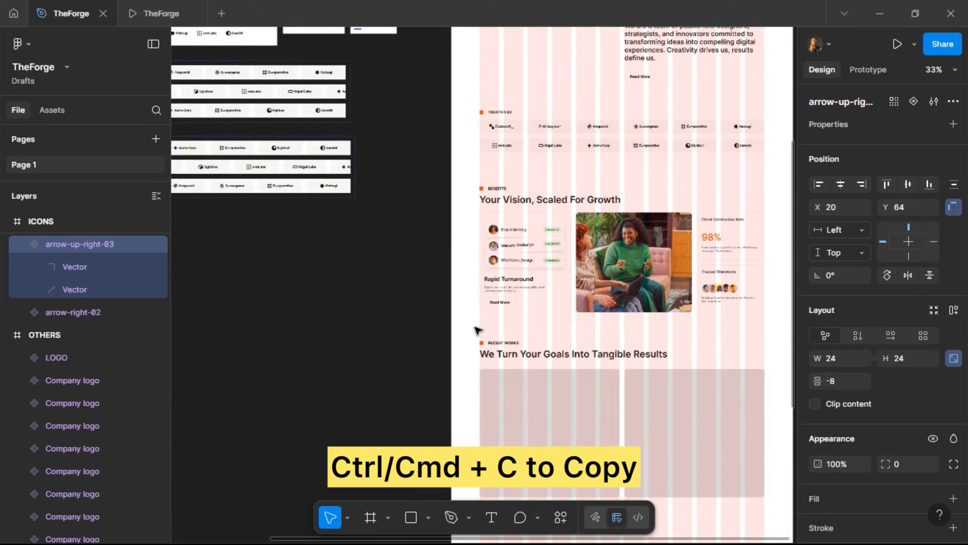
{"action": "scroll", "coordinate": [601, 218], "scroll_direction": "up", "scroll_amount": 3}
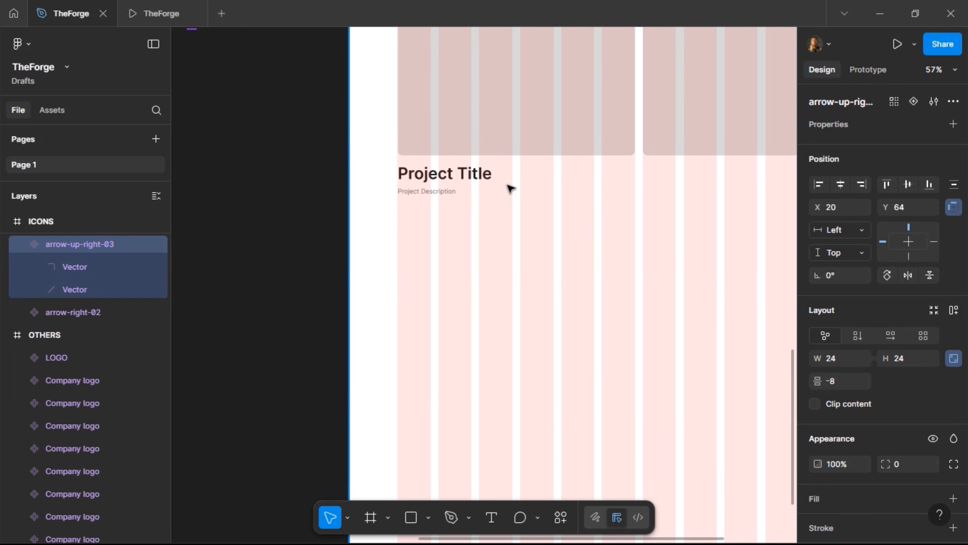
{"action": "left_click", "coordinate": [464, 178]}
{"action": "left_click", "coordinate": [462, 178]}
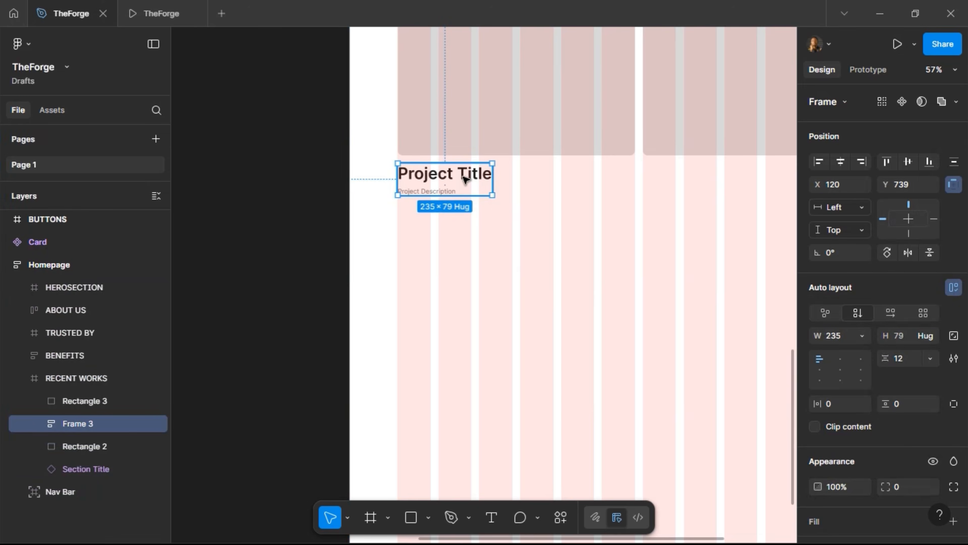
{"action": "left_click_drag", "start_coordinate": [466, 178], "coordinate": [610, 177]}
{"action": "key", "text": "ctrl+shift+r"}
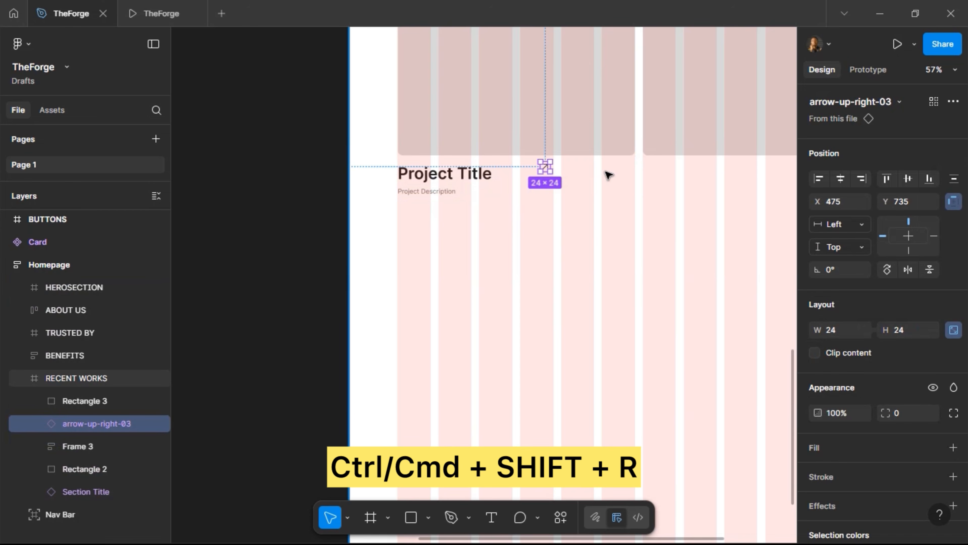
{"action": "key", "text": "k"}
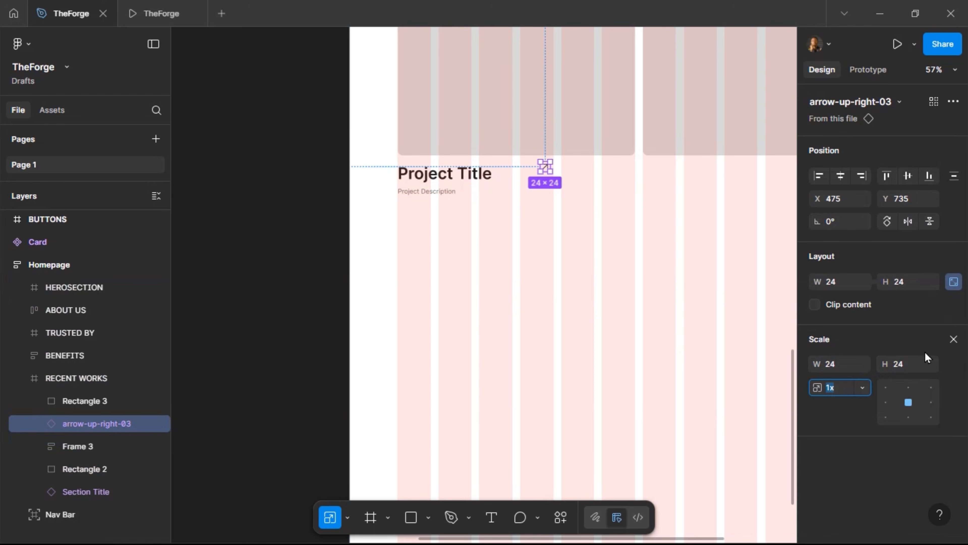
{"action": "left_click", "coordinate": [914, 366]}
{"action": "type", "text": "40"}
{"action": "key", "text": "Return"}
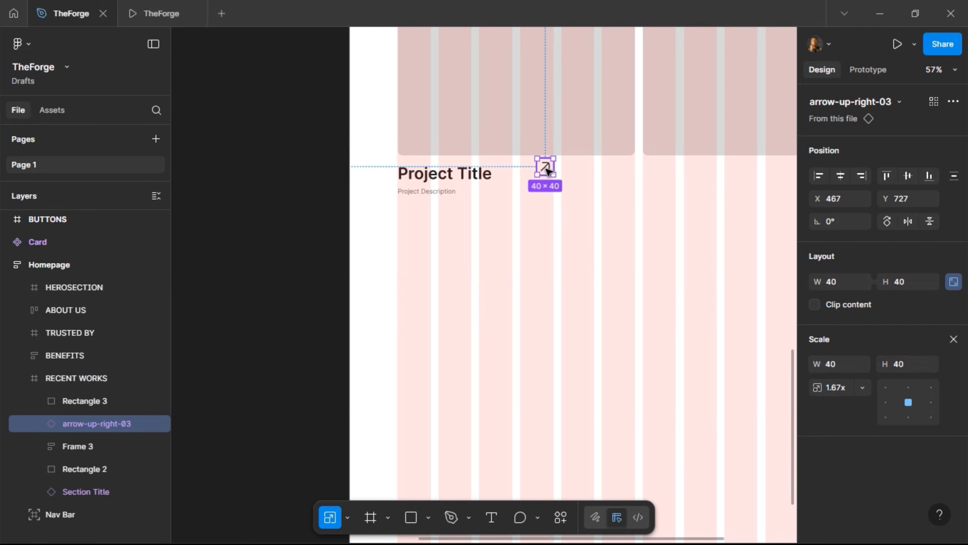
Move the arrow right of the title and wrap both in a 590-wide horizontal auto layout
{"action": "left_click_drag", "start_coordinate": [547, 170], "coordinate": [614, 187]}
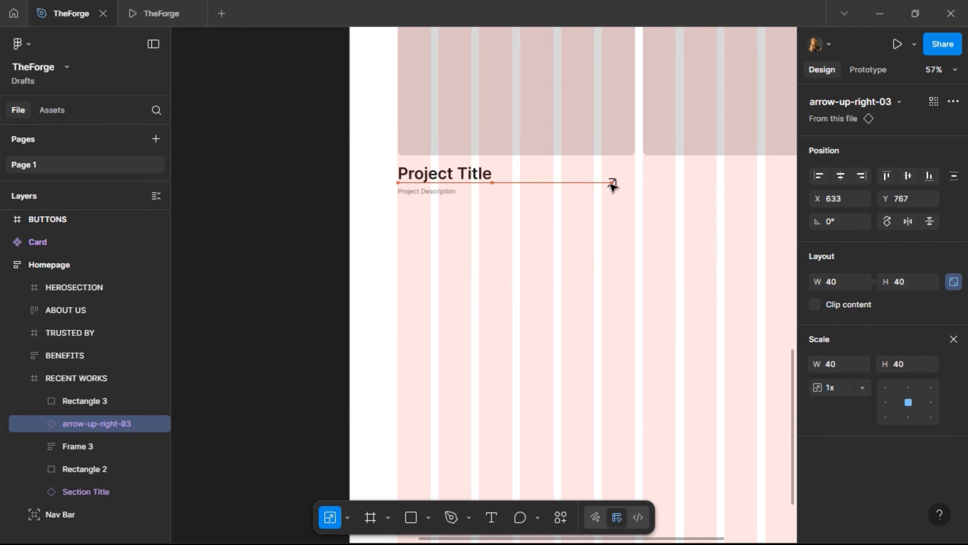
{"action": "left_click", "coordinate": [467, 181], "text": "shift"}
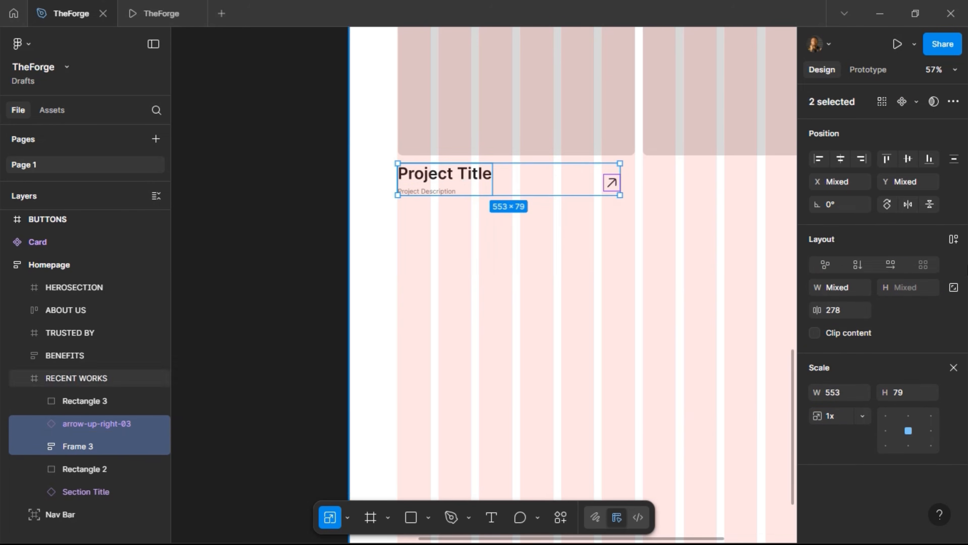
{"action": "left_click", "coordinate": [952, 241]}
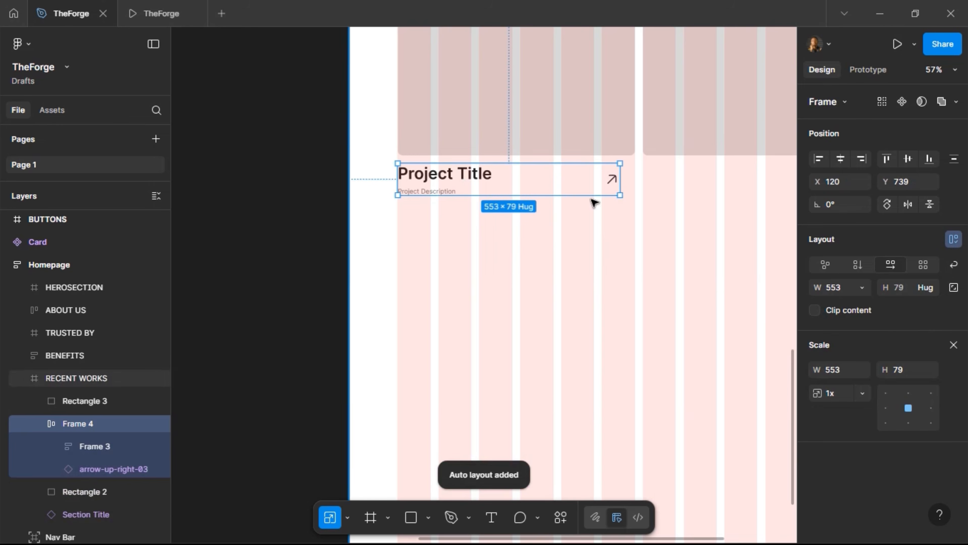
{"action": "left_click", "coordinate": [952, 345]}
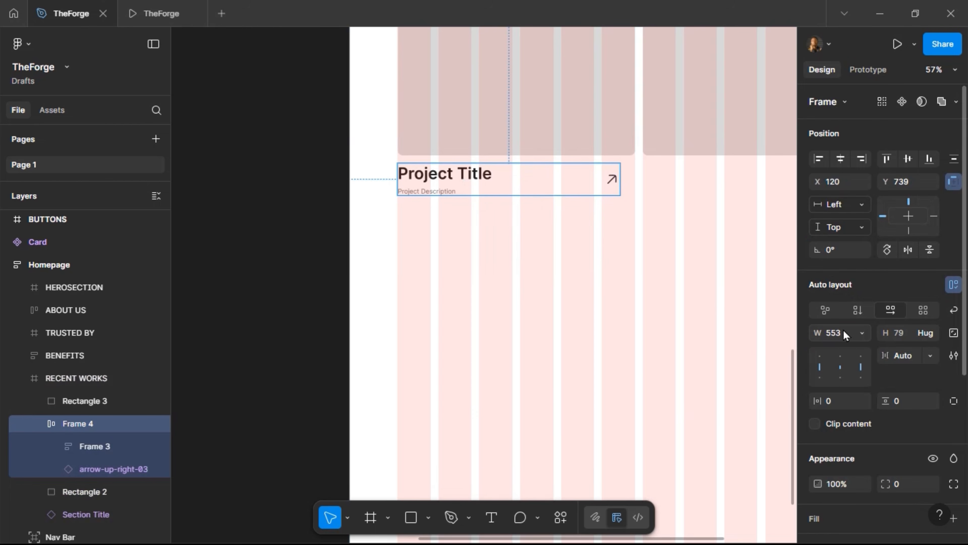
{"action": "left_click", "coordinate": [842, 335]}
{"action": "type", "text": "590"}
{"action": "key", "text": "Return"}
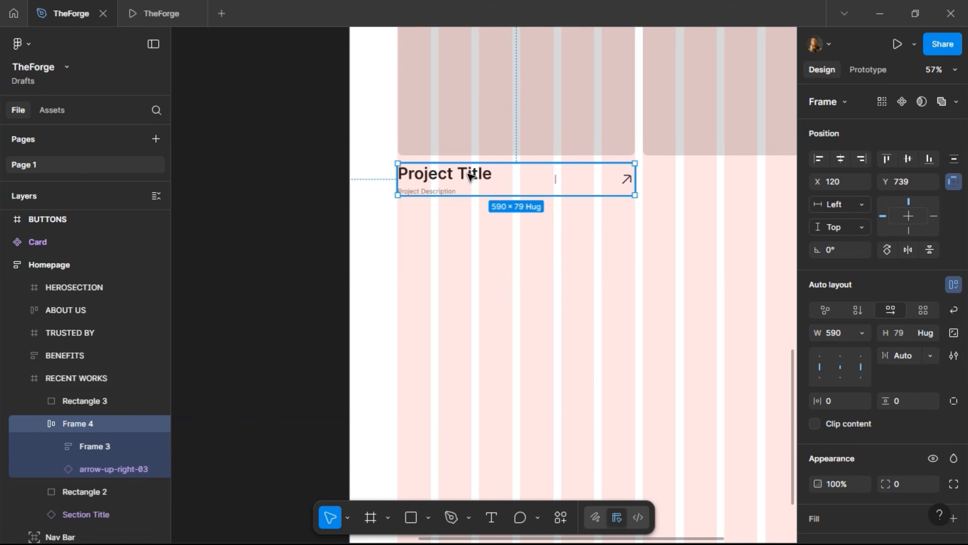
{"action": "scroll", "coordinate": [471, 236], "scroll_direction": "up", "scroll_amount": 5}
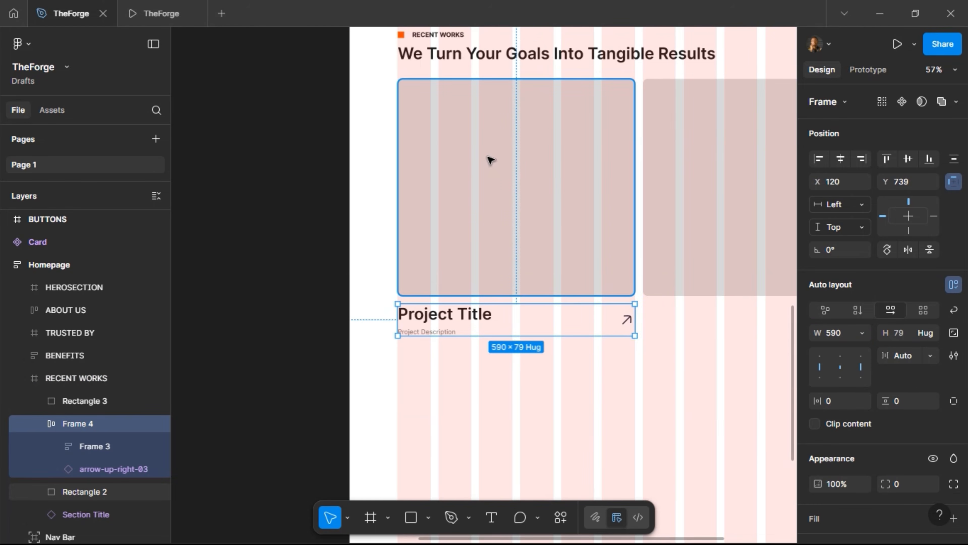
Wrap Rectangle 2 and the title row in a vertical auto layout frame with 20 spacing
{"action": "left_click", "coordinate": [489, 159], "text": "shift"}
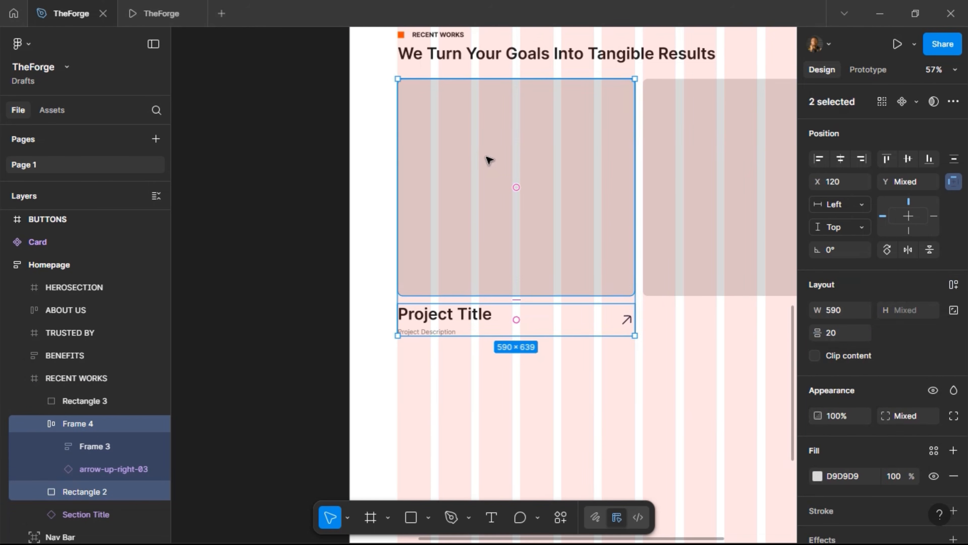
{"action": "left_click", "coordinate": [489, 160]}
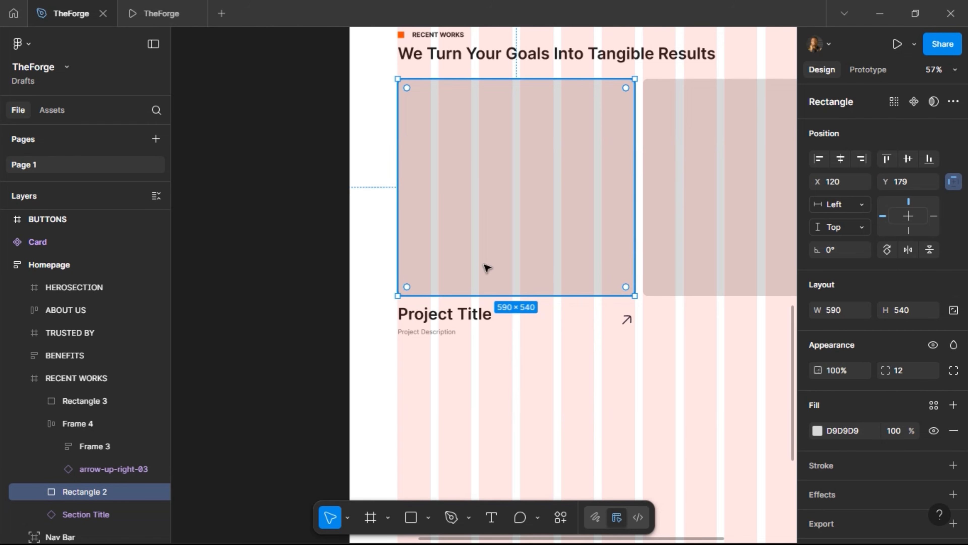
{"action": "left_click", "coordinate": [480, 332], "text": "shift"}
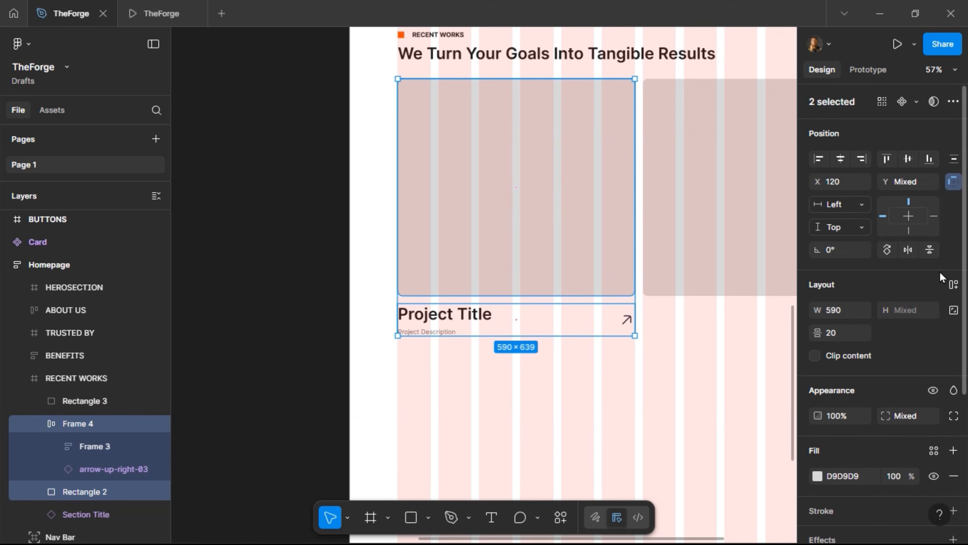
{"action": "left_click", "coordinate": [953, 284]}
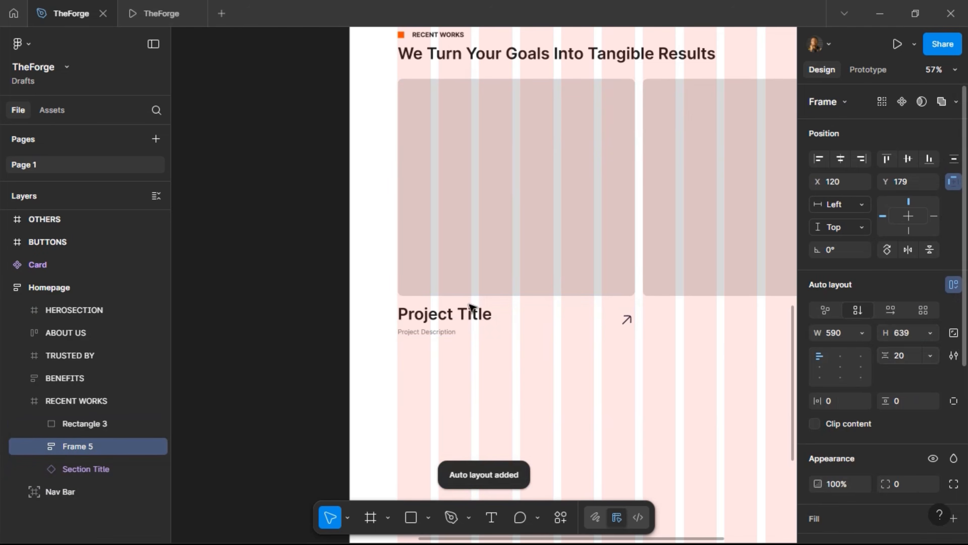
Rename the card frame to 'Work Card'
{"action": "double_click", "coordinate": [93, 449]}
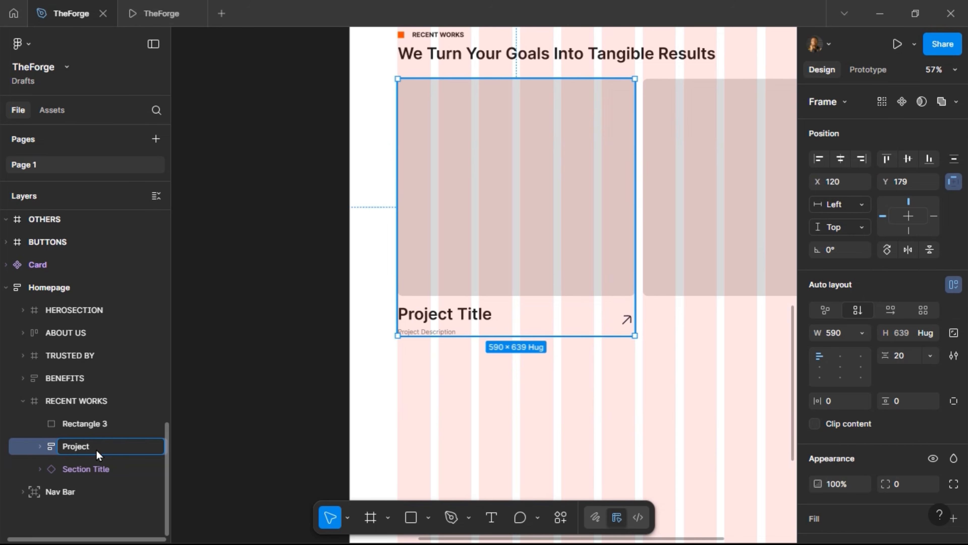
{"action": "type", "text": "Project Card"}
{"action": "key", "text": "Return"}
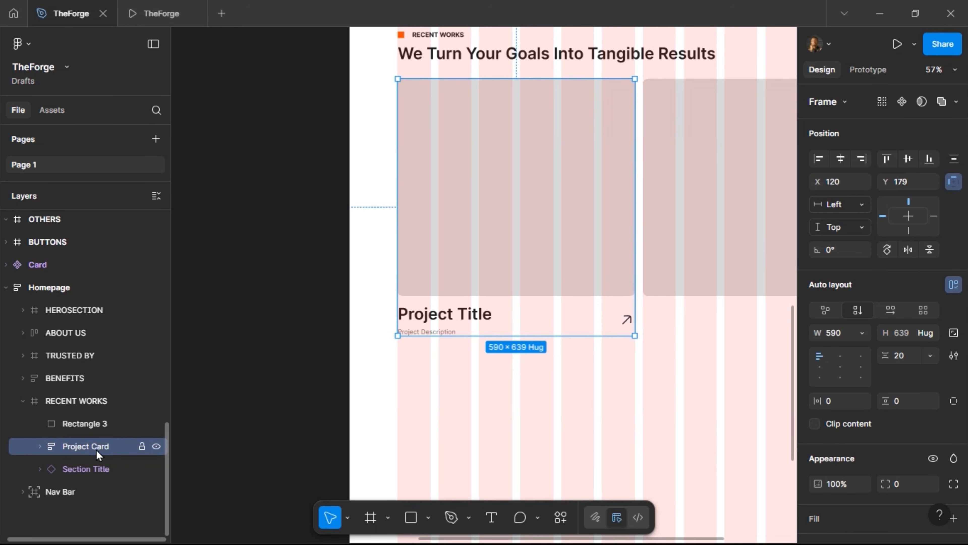
{"action": "double_click", "coordinate": [96, 449]}
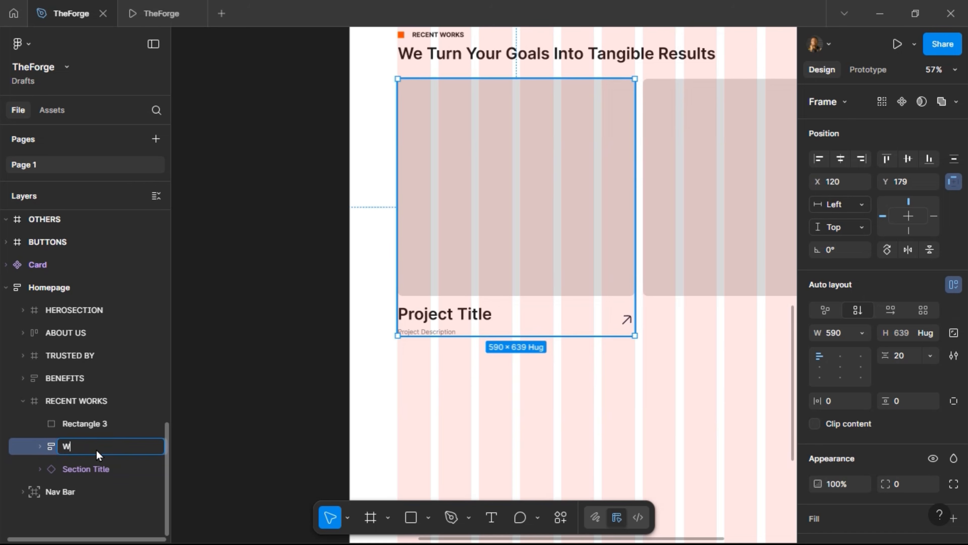
{"action": "type", "text": "Work Card"}
{"action": "key", "text": "Return"}
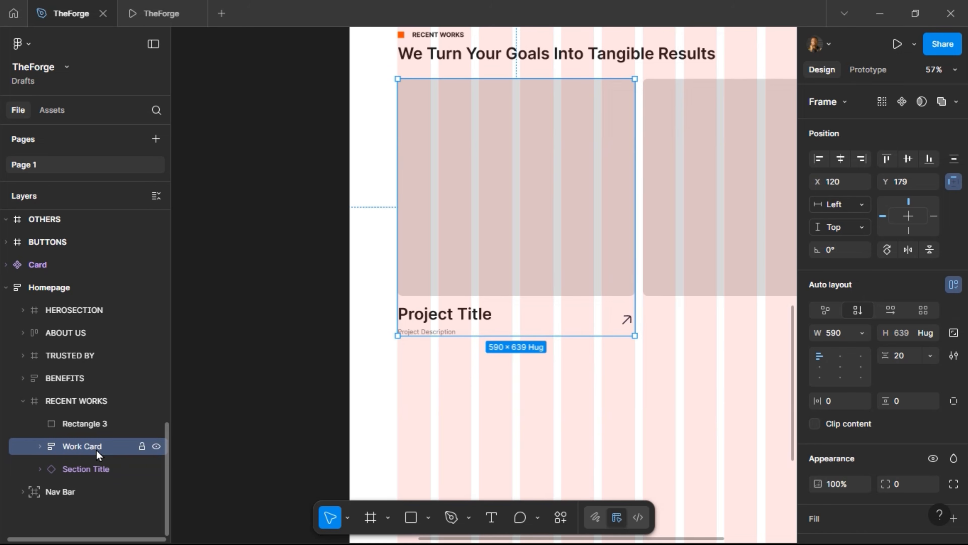
Rename the image rectangle to 'img' and the title row frame to 'Content'
{"action": "left_click", "coordinate": [40, 446]}
{"action": "left_click", "coordinate": [87, 476]}
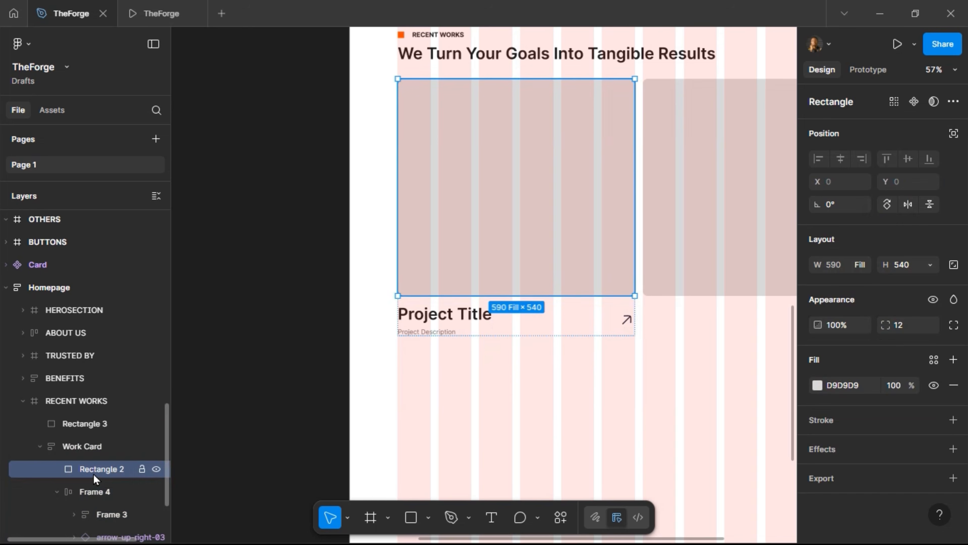
{"action": "double_click", "coordinate": [93, 473]}
{"action": "type", "text": "img"}
{"action": "key", "text": "Return"}
{"action": "left_click", "coordinate": [99, 491]}
{"action": "double_click", "coordinate": [98, 492]}
{"action": "type", "text": "Con"}
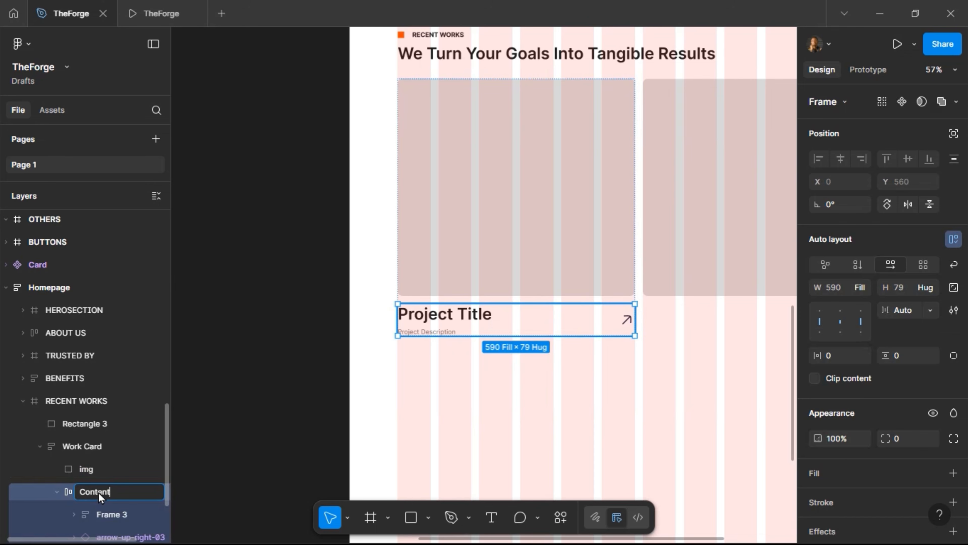
{"action": "type", "text": "tent"}
{"action": "key", "text": "Return"}
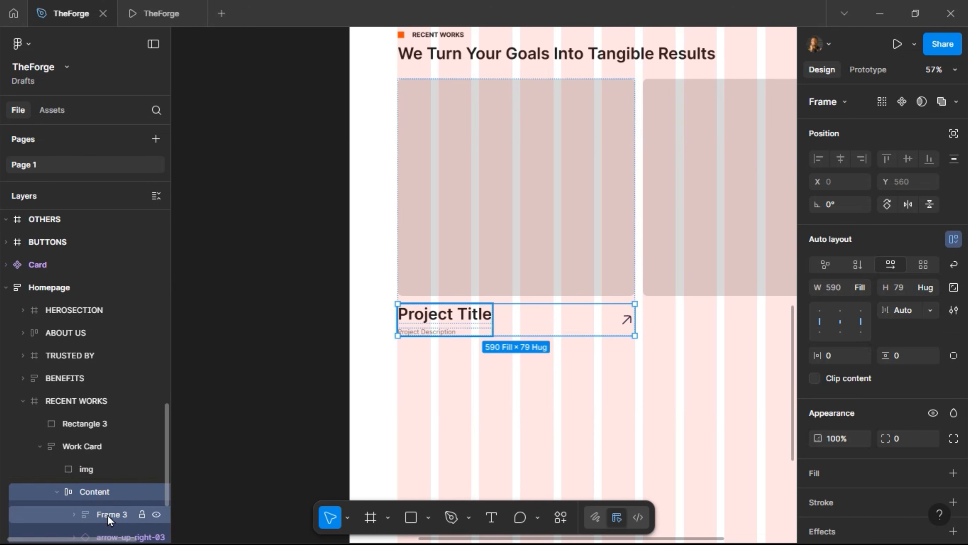
Rename the text stack to 'Title + Description' and collapse the Work Card layers
{"action": "double_click", "coordinate": [107, 514]}
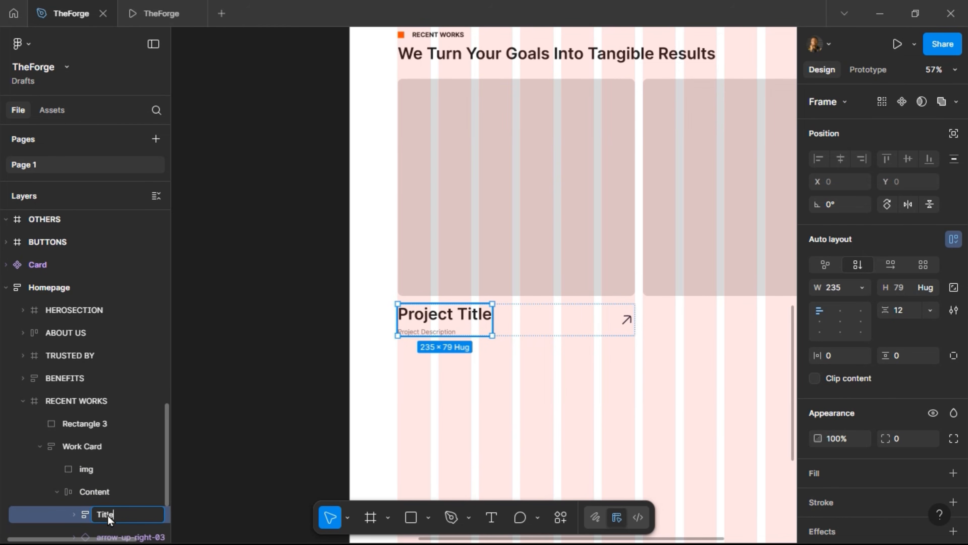
{"action": "type", "text": "Title + Description"}
{"action": "key", "text": "Return"}
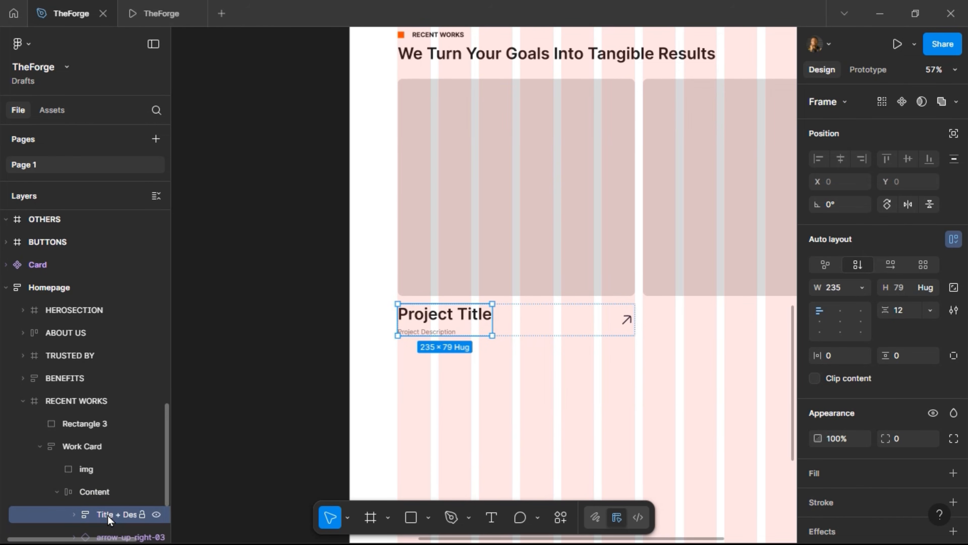
{"action": "left_click", "coordinate": [40, 450]}
{"action": "left_click", "coordinate": [599, 309]}
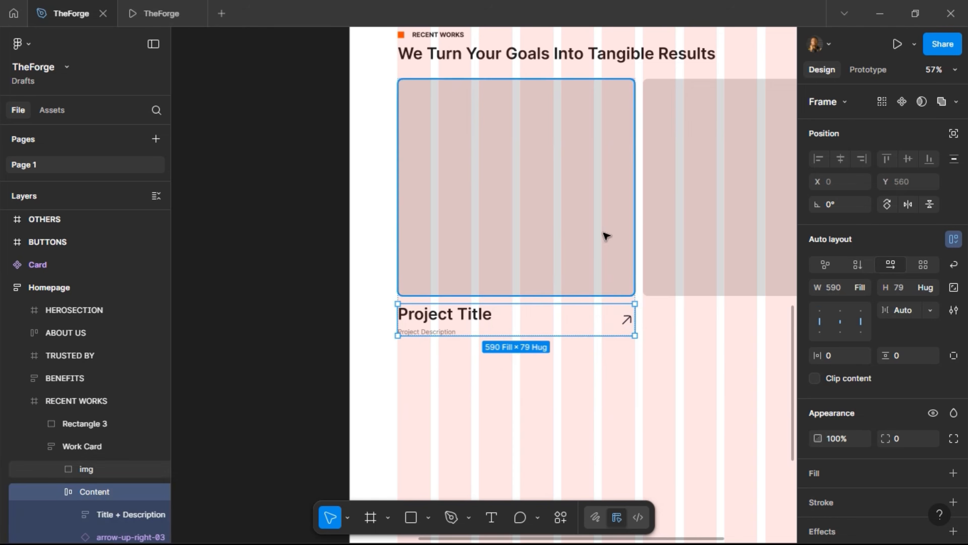
Copy the left card's img rectangle onto the blank canvas and set its corner radius to 0
{"action": "left_click", "coordinate": [706, 201]}
{"action": "scroll", "coordinate": [659, 222], "scroll_direction": "down", "scroll_amount": 5}
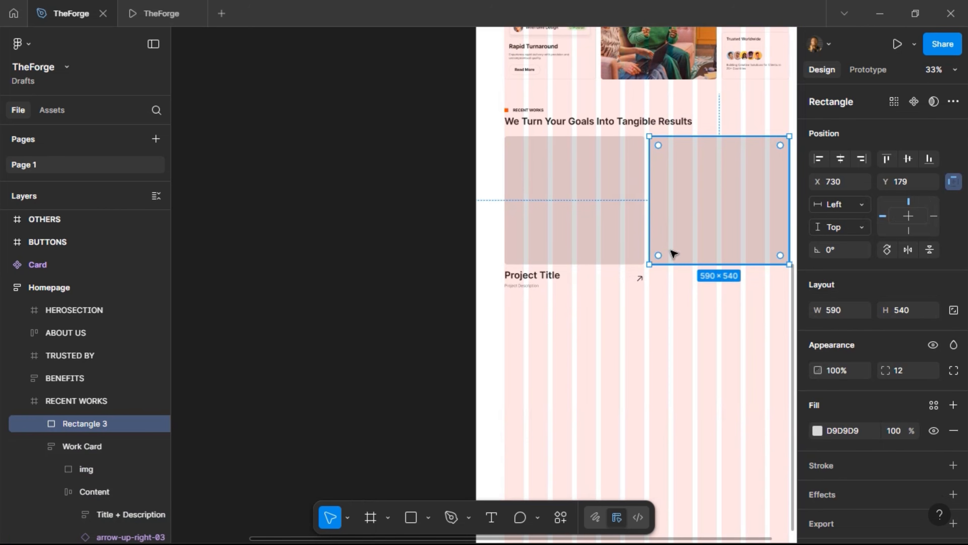
{"action": "scroll", "coordinate": [648, 259], "scroll_direction": "up", "scroll_amount": 3}
{"action": "left_click", "coordinate": [574, 256]}
{"action": "left_click", "coordinate": [577, 245]}
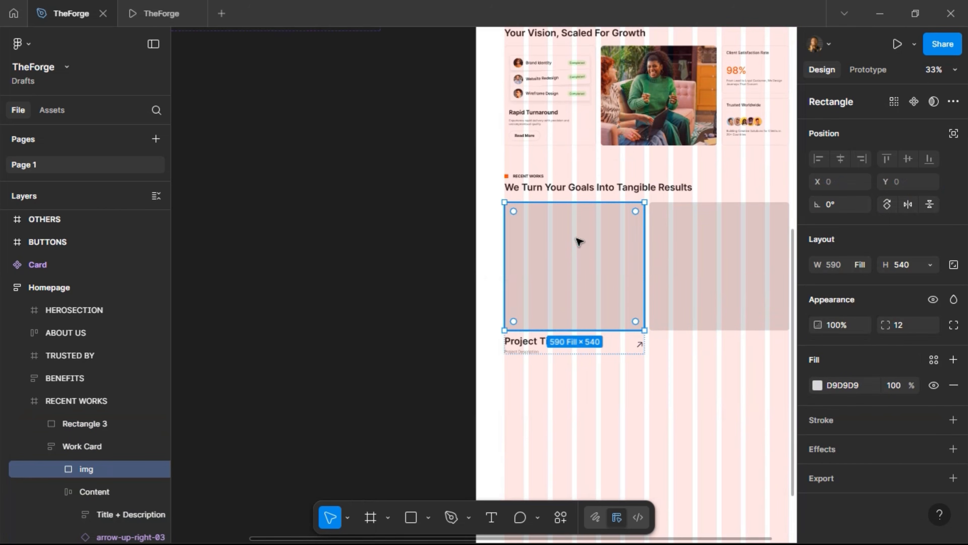
{"action": "left_click_drag", "start_coordinate": [411, 229], "coordinate": [302, 145]}
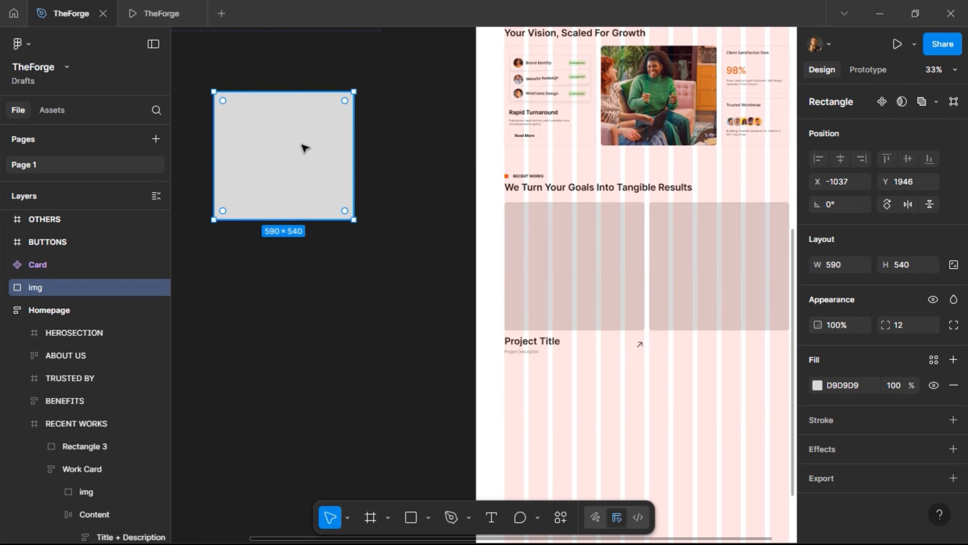
{"action": "left_click", "coordinate": [902, 327]}
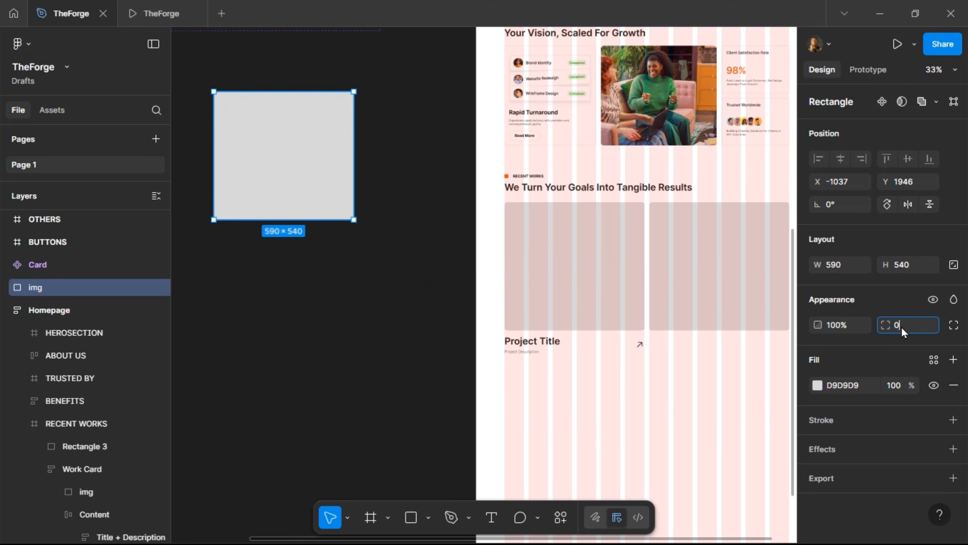
{"action": "type", "text": "0"}
{"action": "key", "text": "Return"}
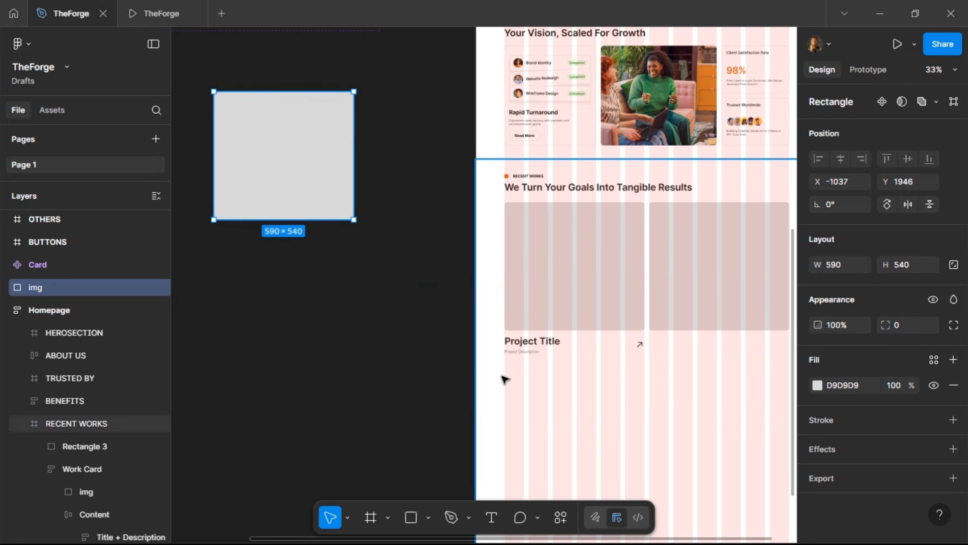
Wrap the copied rectangle in a frame named 'Effect' and make it a component
{"action": "right_click", "coordinate": [287, 136]}
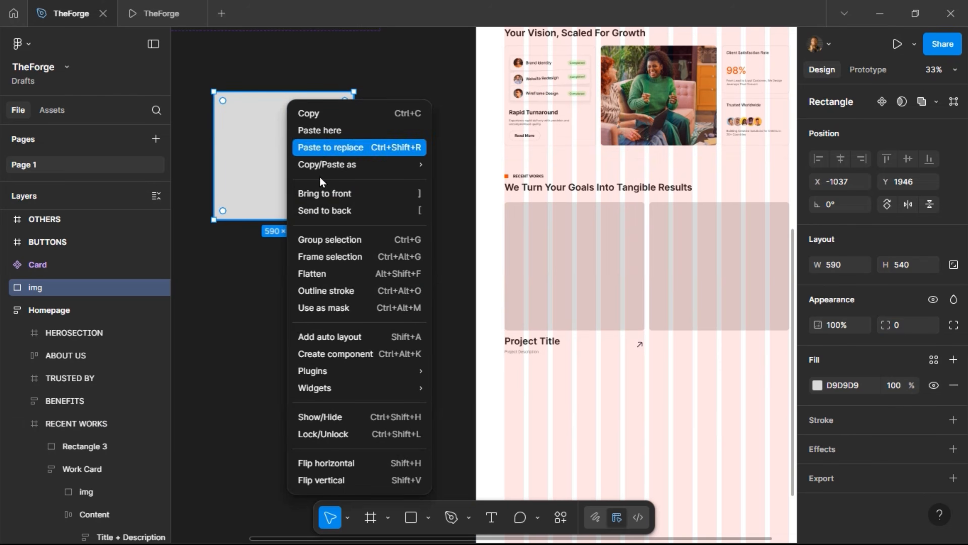
{"action": "left_click", "coordinate": [331, 258]}
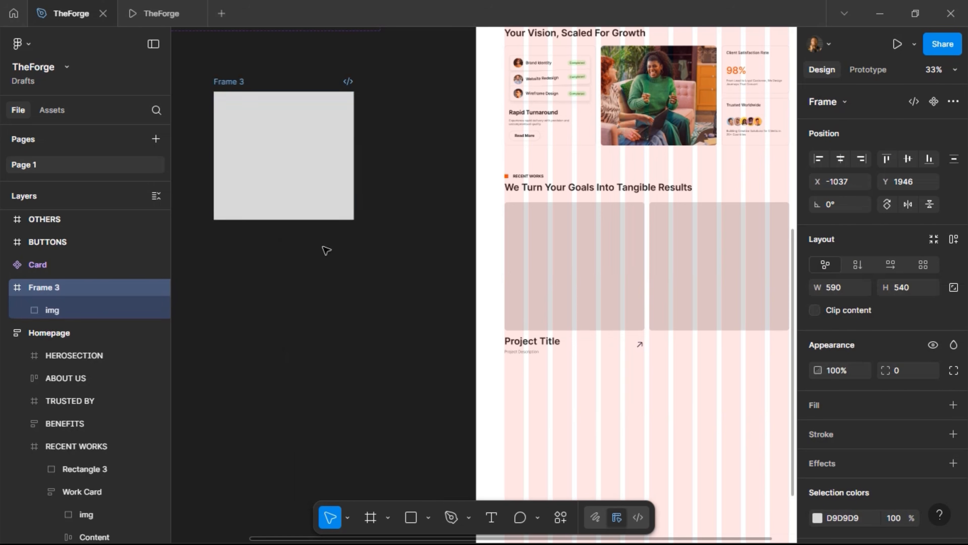
{"action": "double_click", "coordinate": [233, 81]}
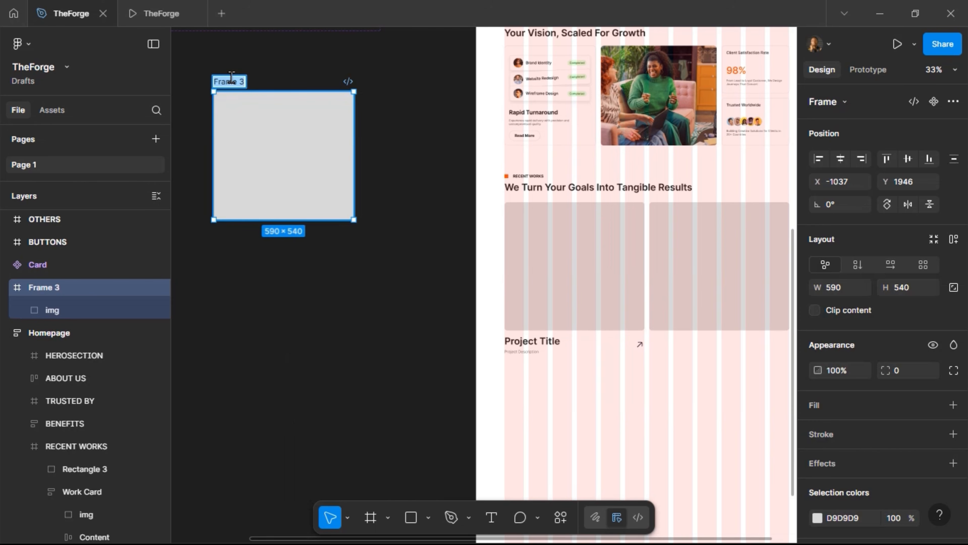
{"action": "type", "text": "Effect"}
{"action": "key", "text": "Return"}
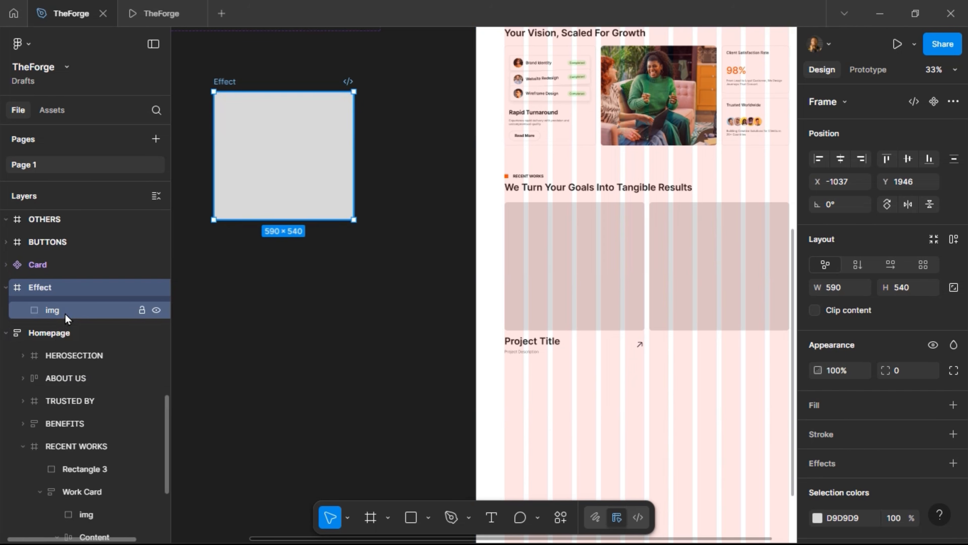
{"action": "left_click", "coordinate": [47, 313]}
{"action": "left_click", "coordinate": [53, 289]}
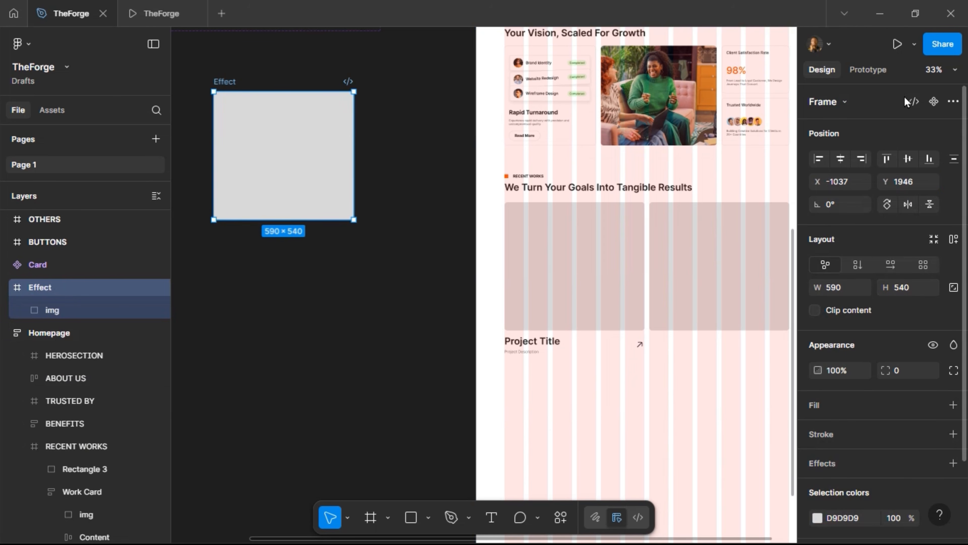
{"action": "left_click", "coordinate": [933, 101]}
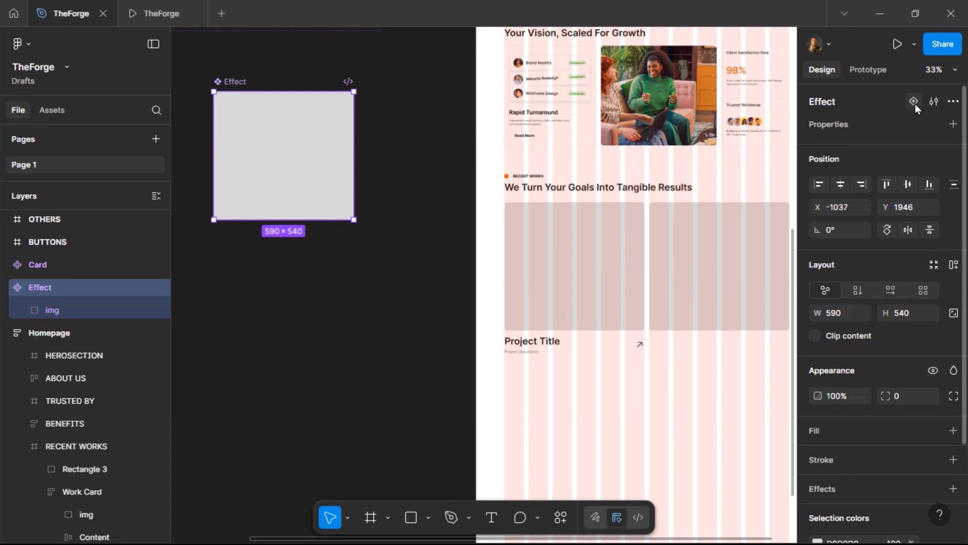
Add Variant2 to Effect, put Default above it, and scale Variant2's image proportionally to 560 high
{"action": "left_click", "coordinate": [284, 245]}
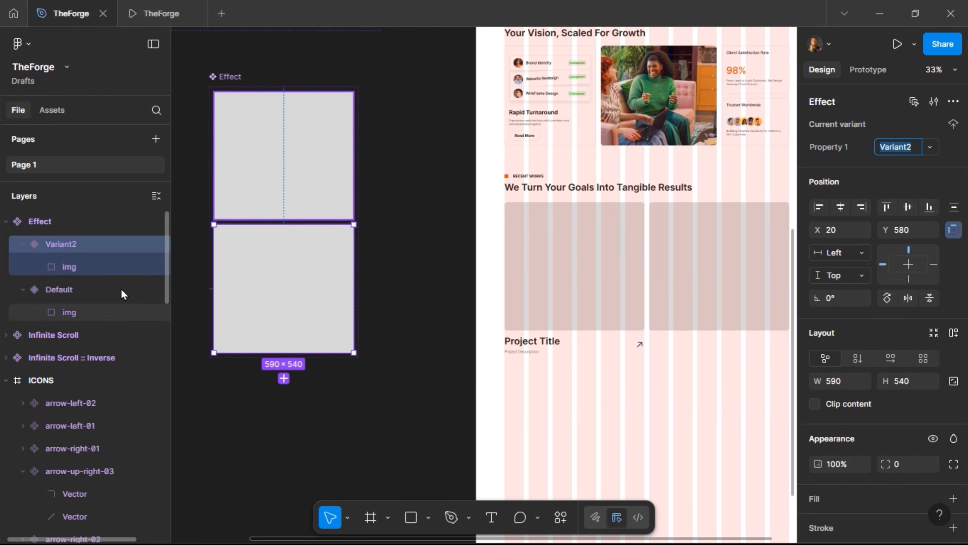
{"action": "left_click_drag", "start_coordinate": [56, 294], "coordinate": [56, 242]}
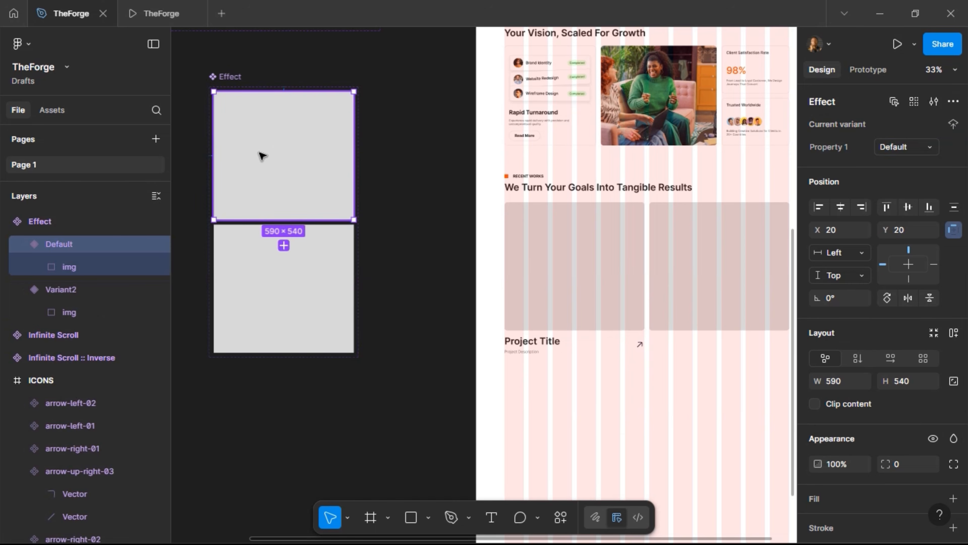
{"action": "left_click", "coordinate": [68, 317]}
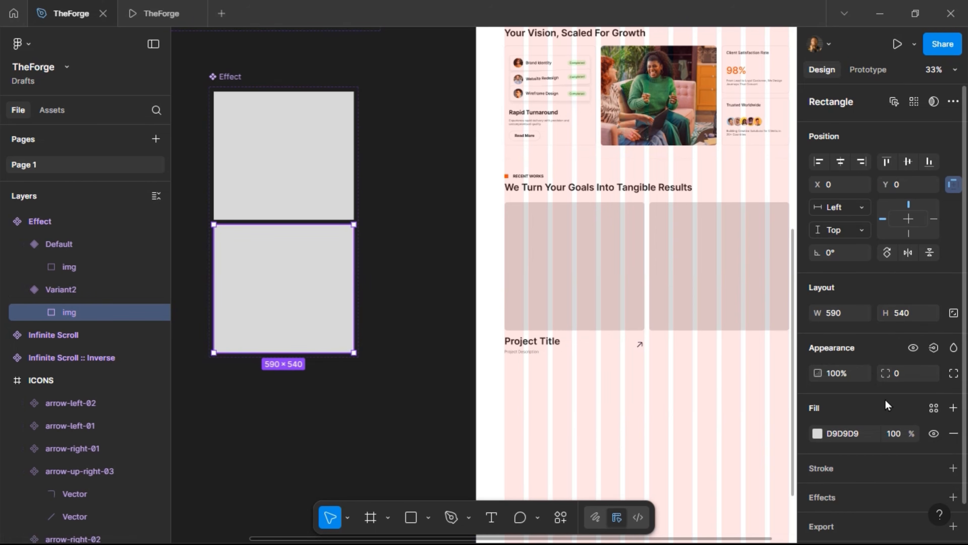
{"action": "key", "text": "k"}
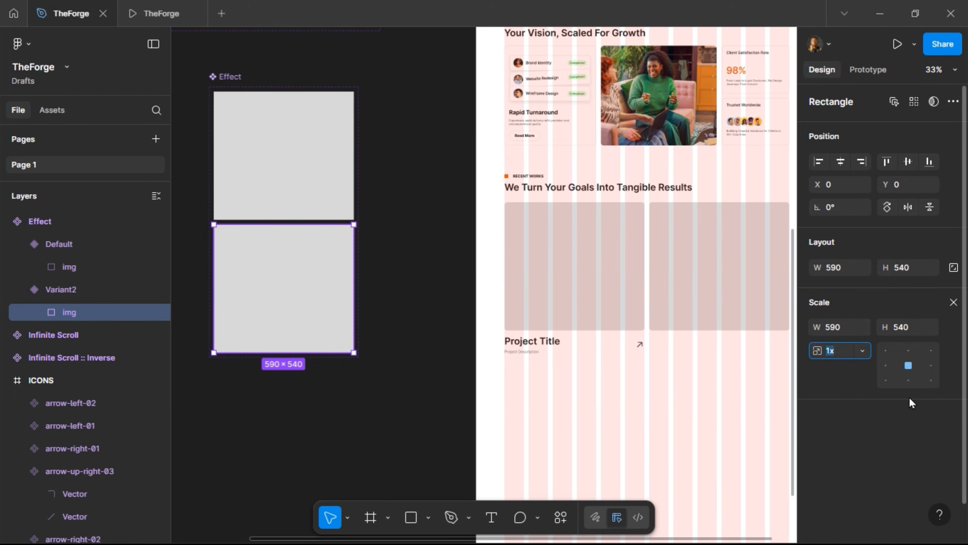
{"action": "left_click", "coordinate": [912, 325]}
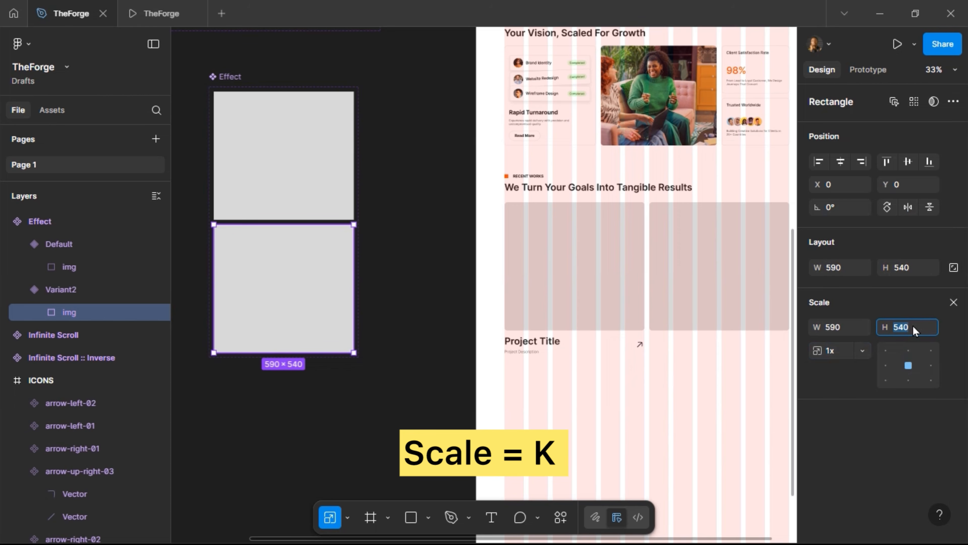
{"action": "type", "text": "560"}
{"action": "key", "text": "Return"}
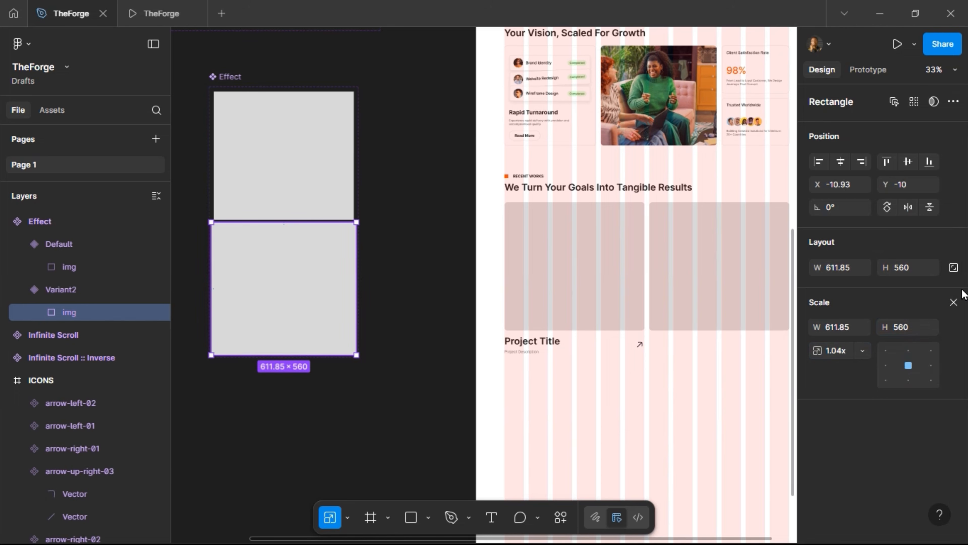
{"action": "key", "text": "v"}
Enable Clip content on the Variant2 frame and then on the Default frame
{"action": "double_click", "coordinate": [317, 180]}
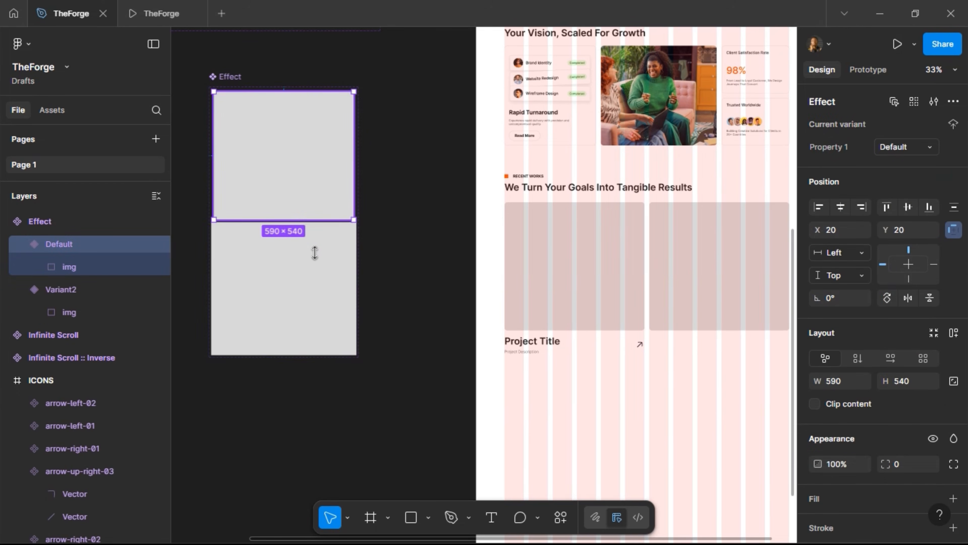
{"action": "left_click", "coordinate": [260, 289]}
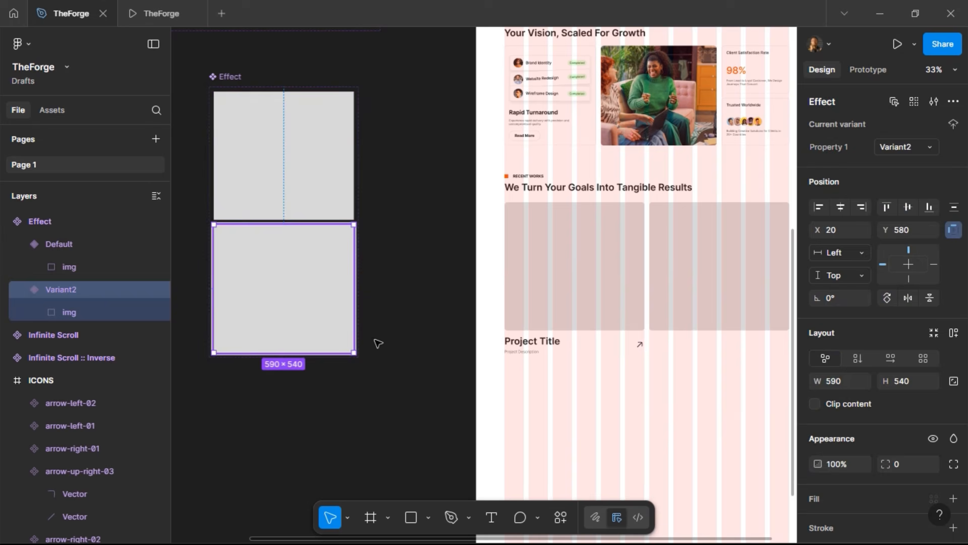
{"action": "left_click", "coordinate": [813, 405]}
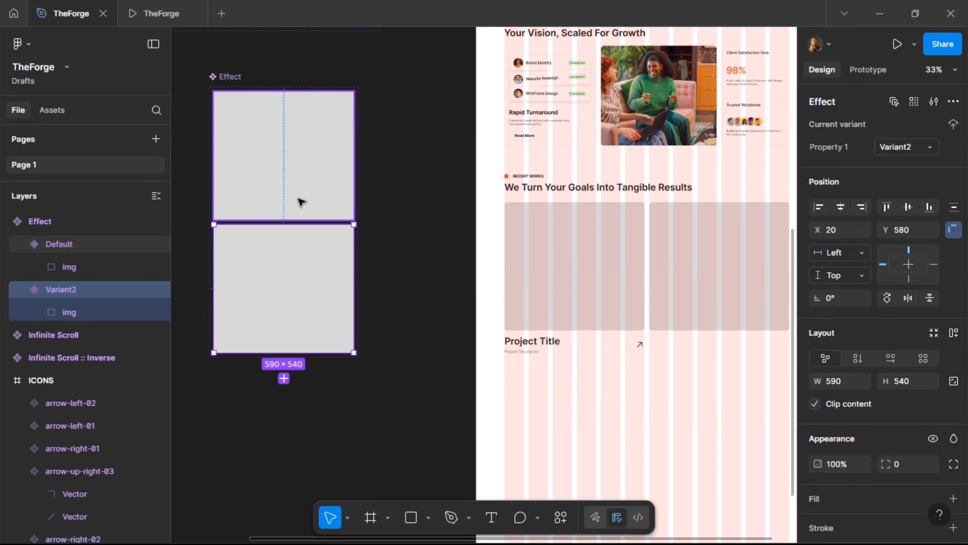
{"action": "left_click", "coordinate": [301, 202]}
{"action": "left_click", "coordinate": [814, 405]}
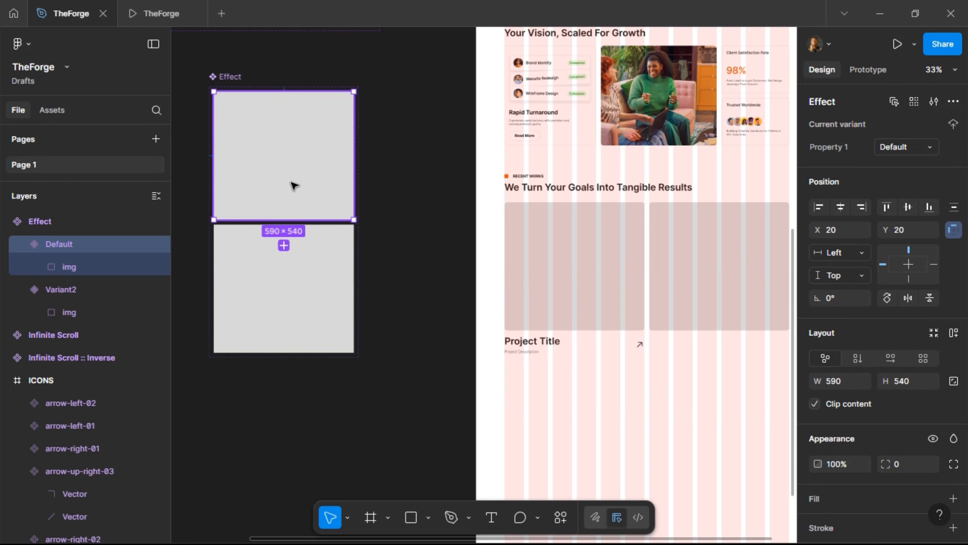
Import the phone mockup image and place it into the Default variant's img frame
{"action": "left_click", "coordinate": [428, 518]}
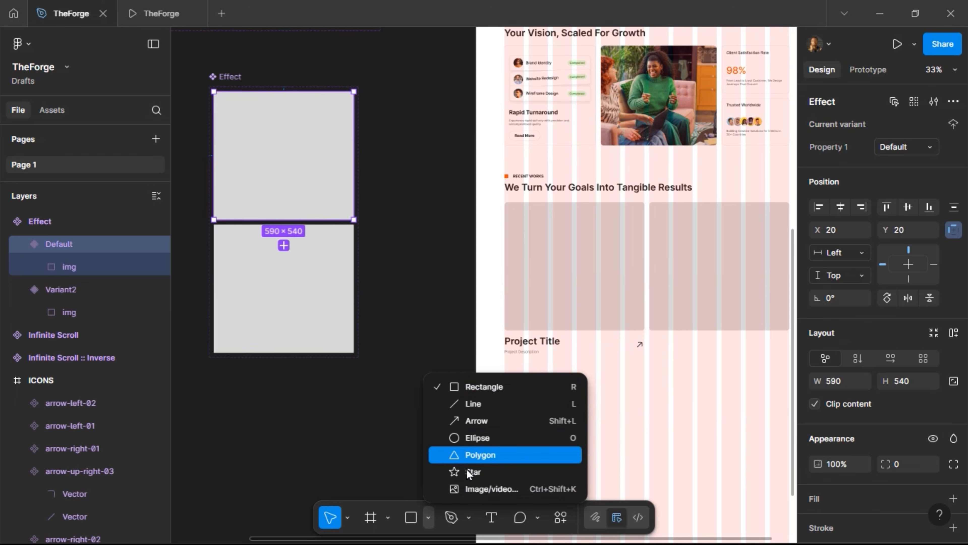
{"action": "left_click", "coordinate": [472, 490]}
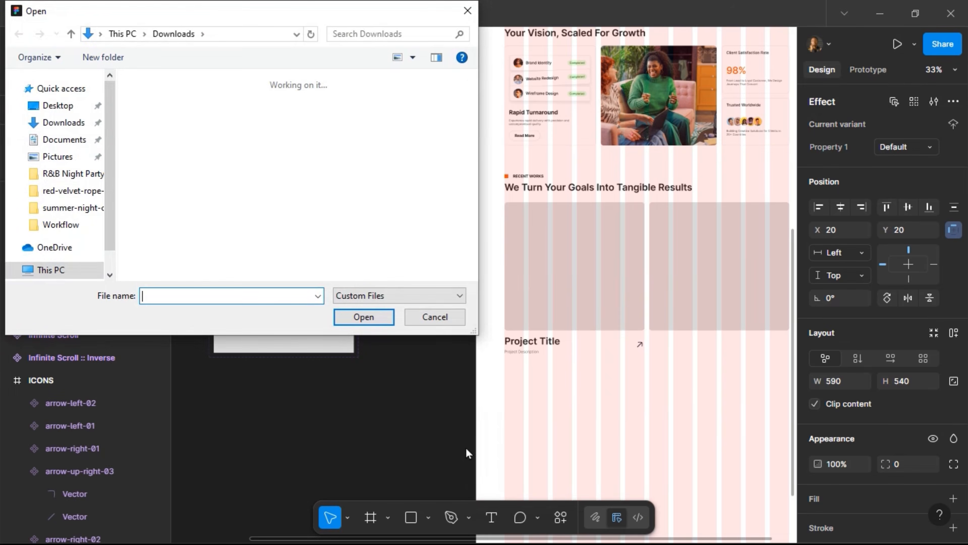
{"action": "scroll", "coordinate": [263, 172], "scroll_direction": "down", "scroll_amount": 2}
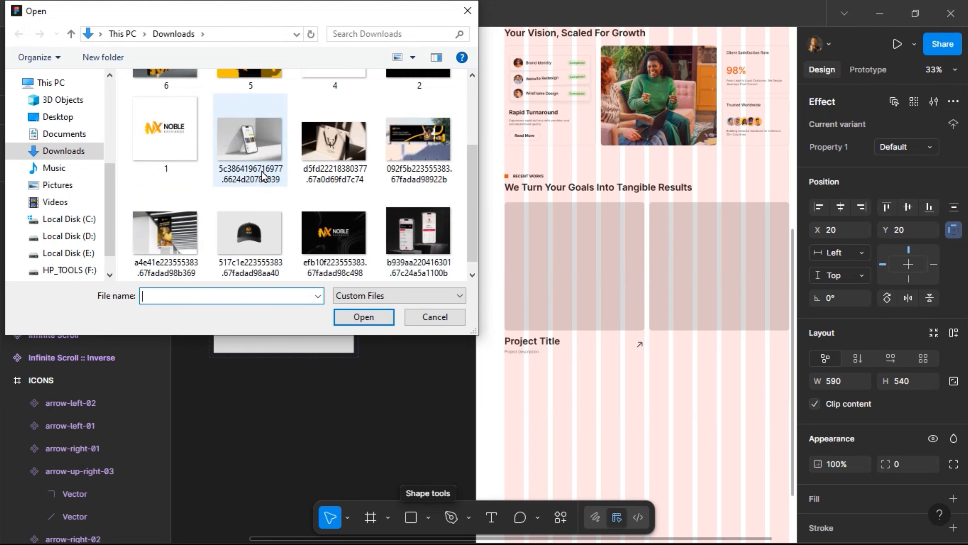
{"action": "left_click", "coordinate": [397, 275]}
{"action": "left_click", "coordinate": [376, 315]}
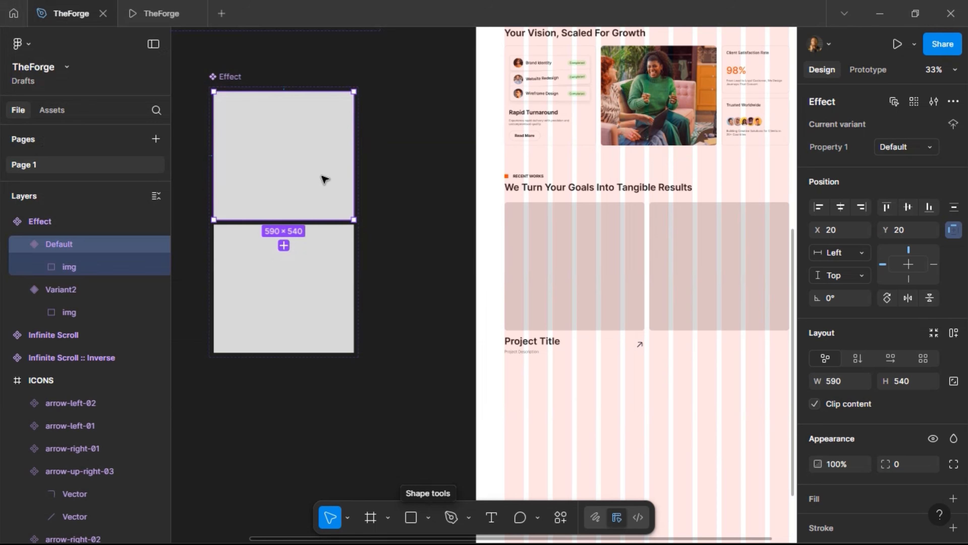
{"action": "left_click", "coordinate": [309, 161]}
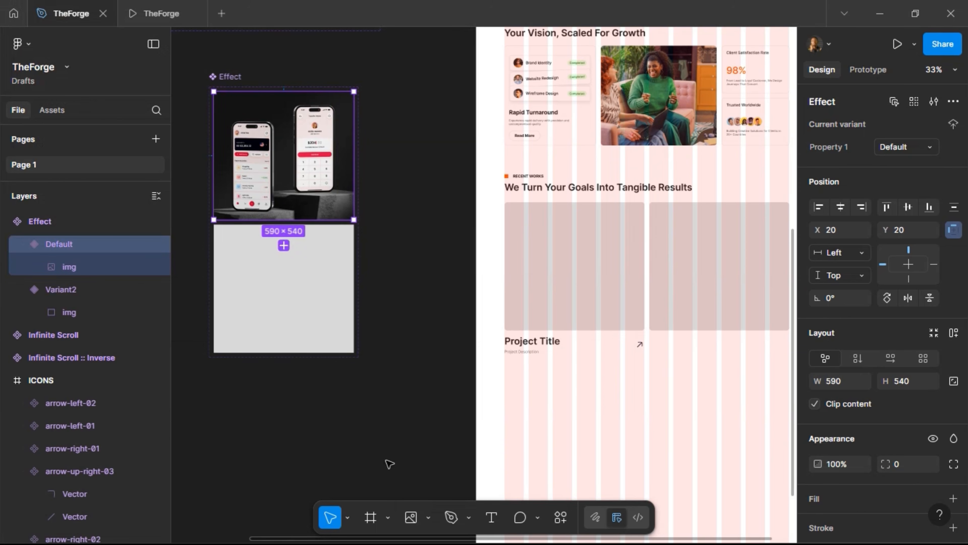
Import the phone mockup image again and place it into Variant2's img frame
{"action": "left_click", "coordinate": [321, 305]}
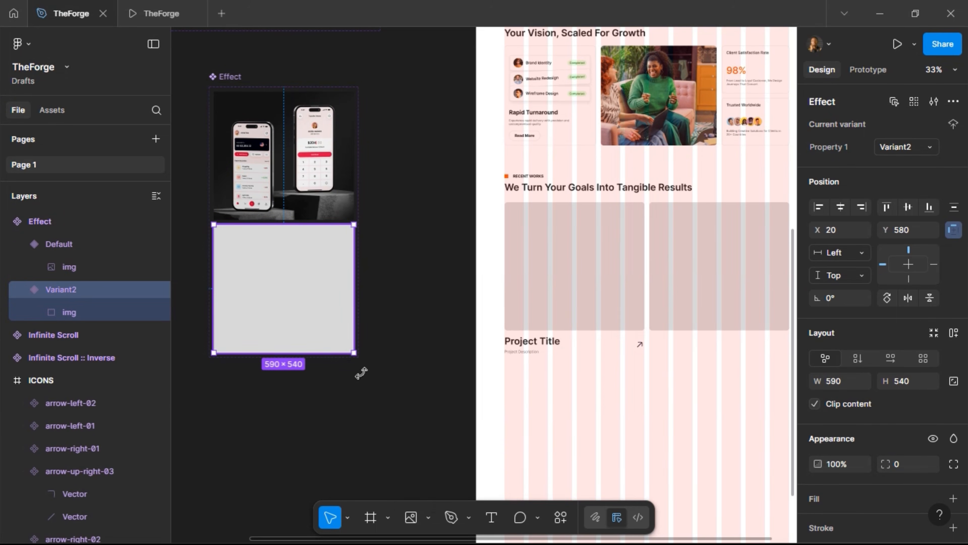
{"action": "left_click", "coordinate": [412, 517]}
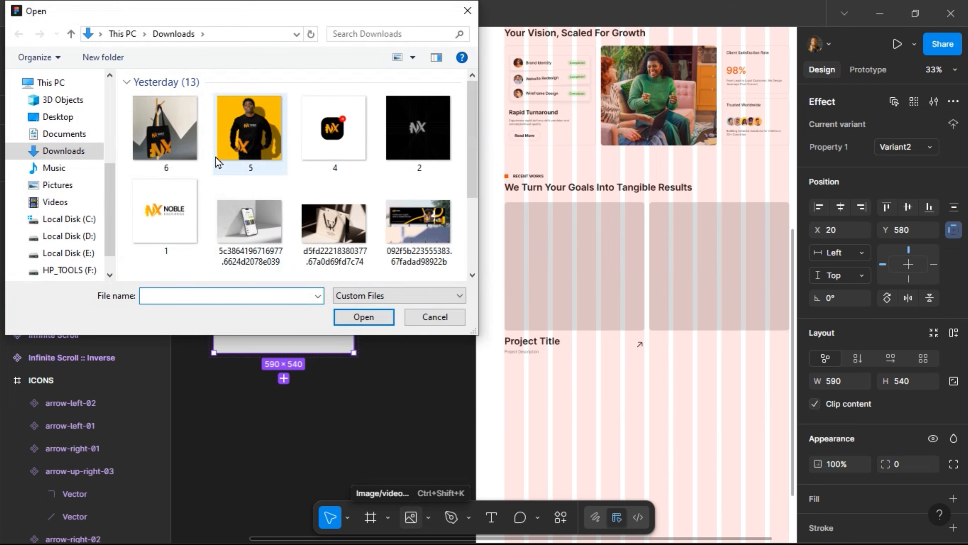
{"action": "scroll", "coordinate": [323, 242], "scroll_direction": "down", "scroll_amount": 2}
{"action": "left_click", "coordinate": [418, 226]}
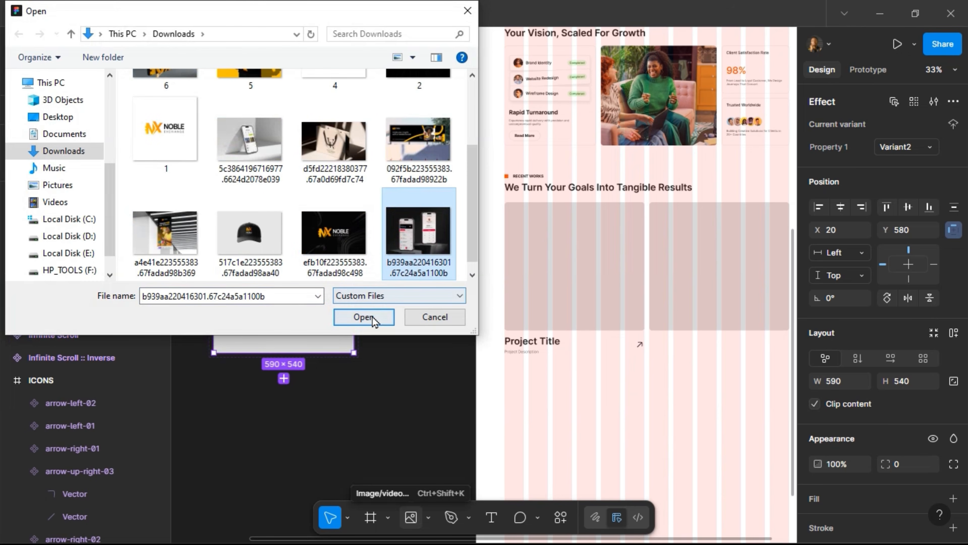
{"action": "left_click", "coordinate": [363, 316]}
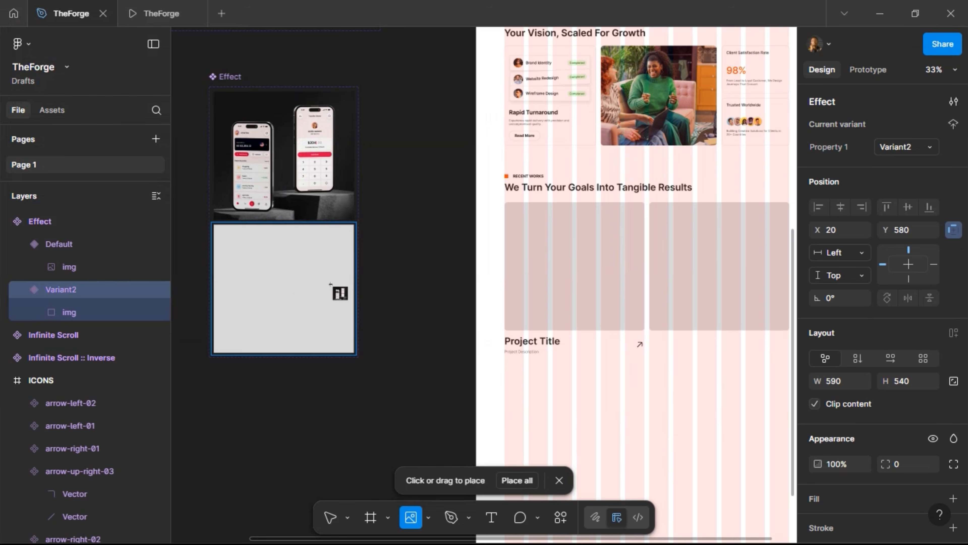
{"action": "left_click", "coordinate": [340, 295]}
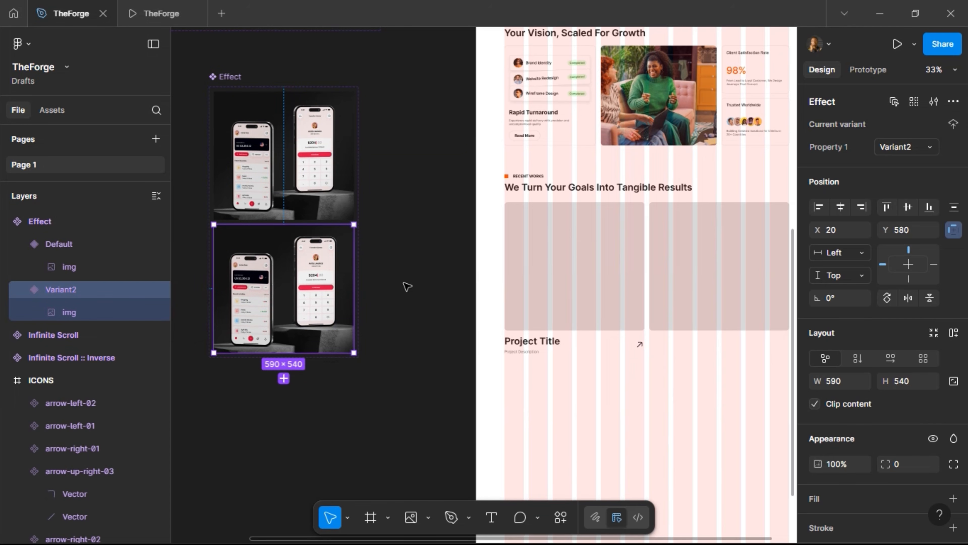
Give Default a While hovering interaction that changes to Variant2 with Smart animate, 400ms
{"action": "left_click", "coordinate": [301, 174]}
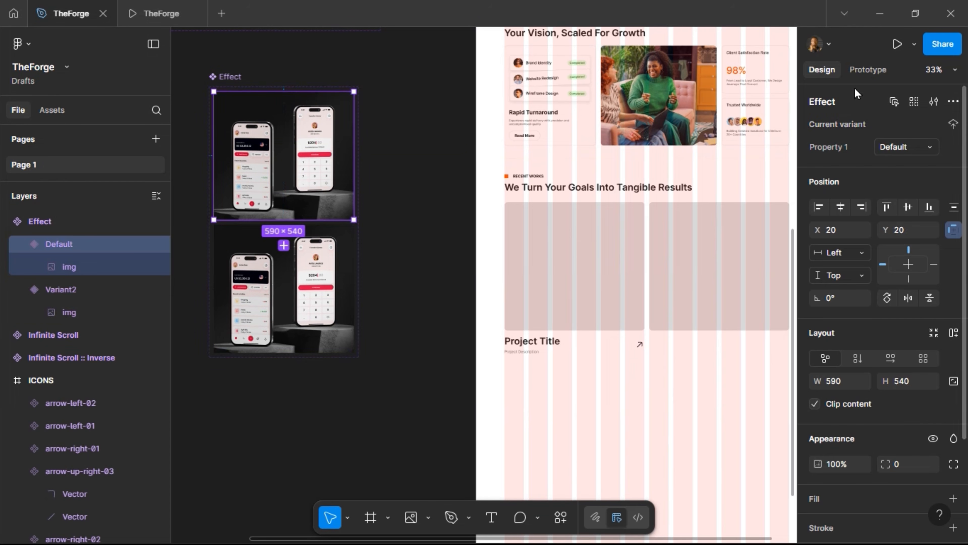
{"action": "left_click", "coordinate": [862, 73]}
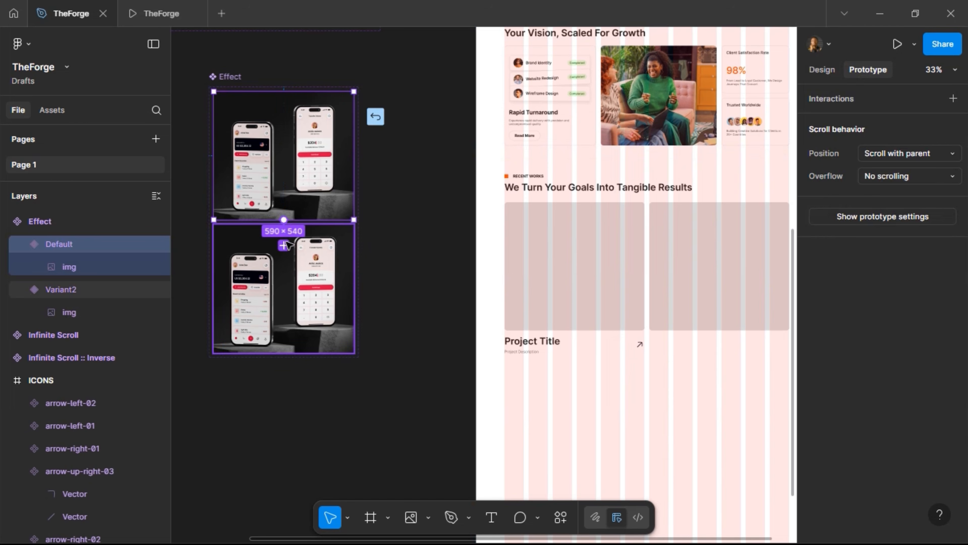
{"action": "left_click_drag", "start_coordinate": [288, 242], "coordinate": [287, 241]}
{"action": "scroll", "coordinate": [257, 219], "scroll_direction": "up", "scroll_amount": 1}
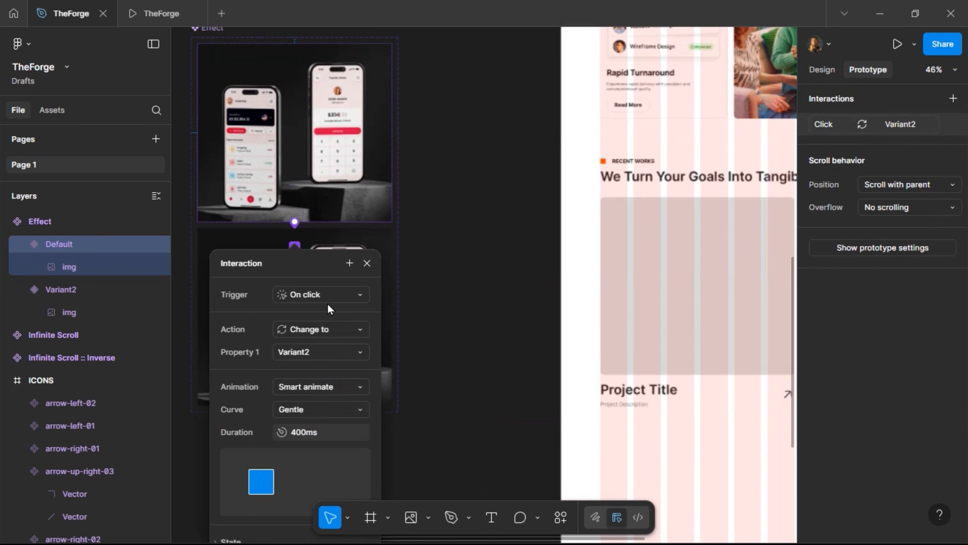
{"action": "left_click", "coordinate": [320, 302]}
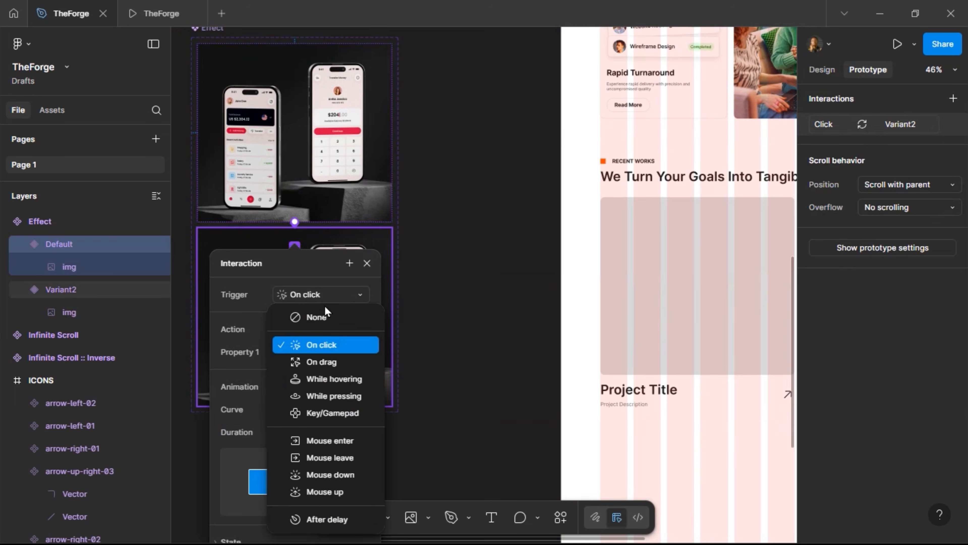
{"action": "left_click", "coordinate": [322, 379]}
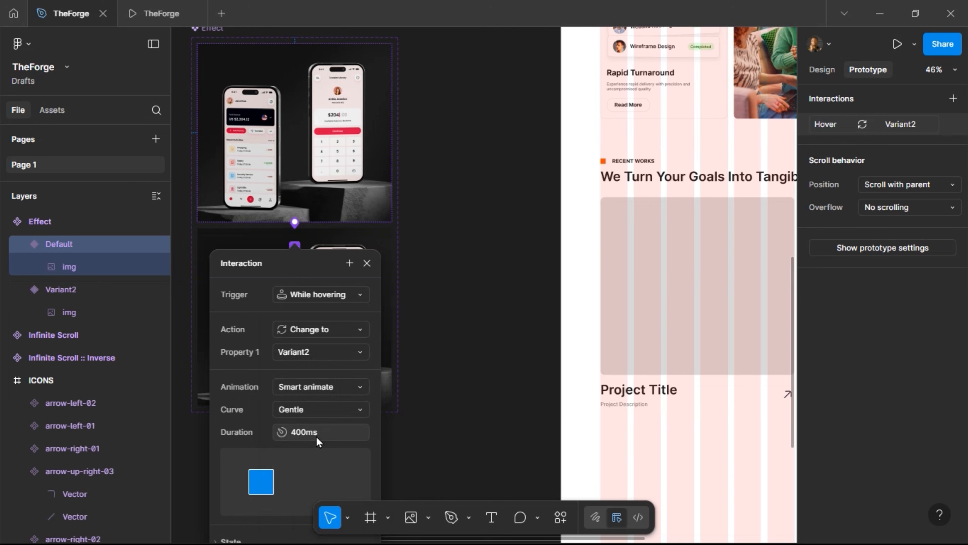
{"action": "left_click", "coordinate": [367, 265]}
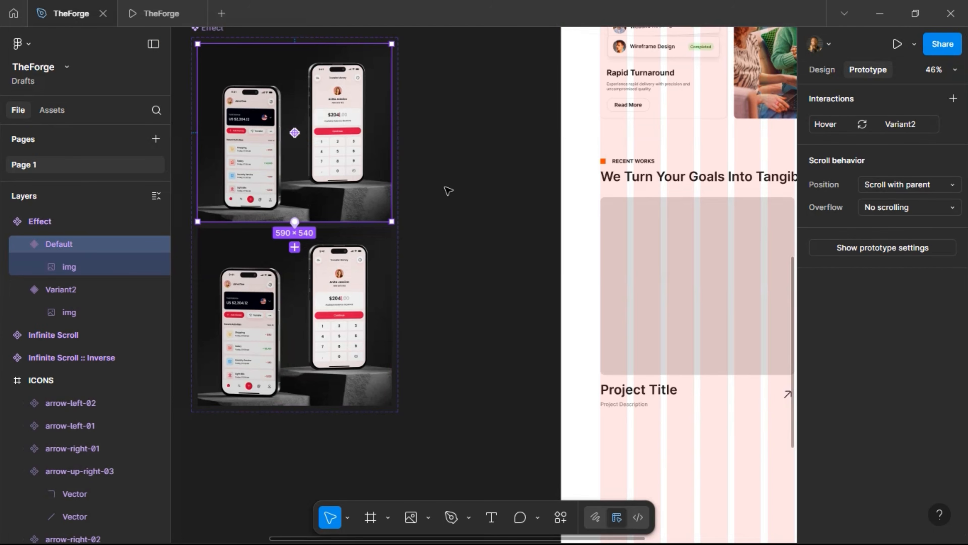
{"action": "key", "text": "Escape"}
{"action": "left_click", "coordinate": [324, 199]}
{"action": "key", "text": "ctrl+c"}
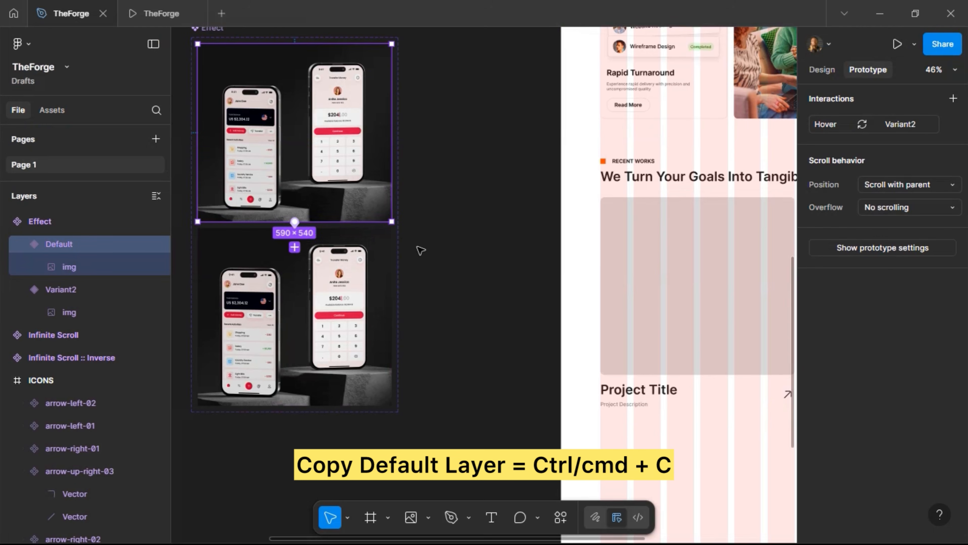
{"action": "scroll", "coordinate": [419, 318], "scroll_direction": "right", "scroll_amount": 5}
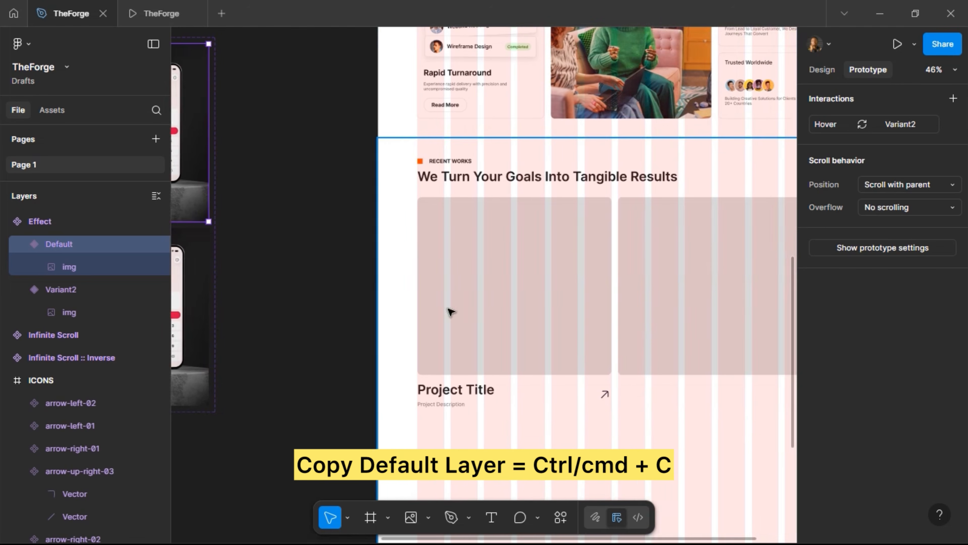
{"action": "left_click", "coordinate": [483, 296]}
{"action": "double_click", "coordinate": [471, 335]}
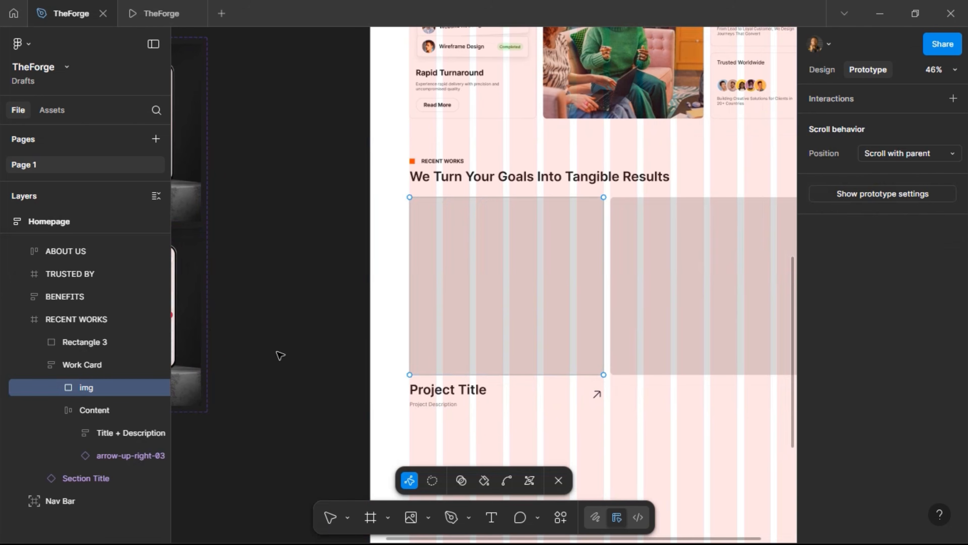
{"action": "key", "text": "Escape"}
{"action": "key", "text": "Tab"}
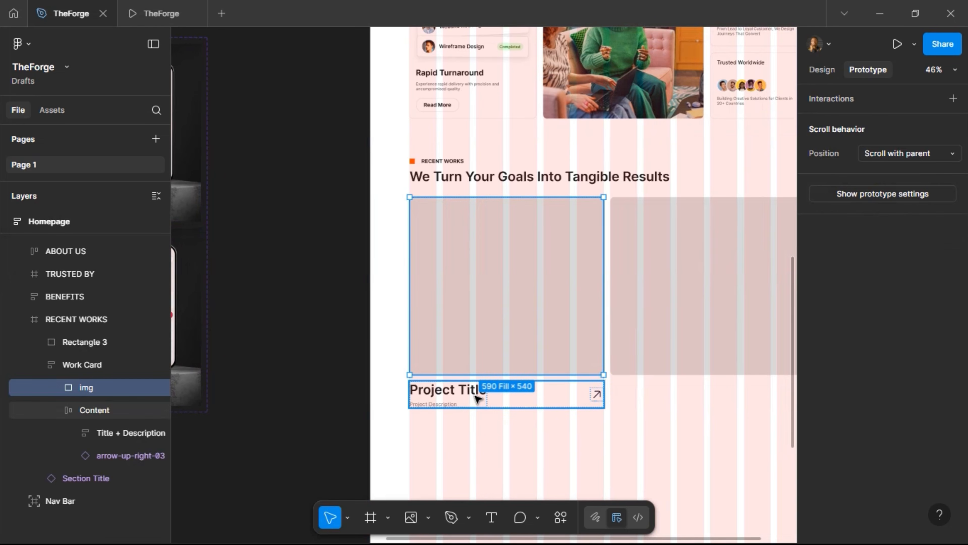
{"action": "left_click", "coordinate": [668, 328]}
{"action": "double_click", "coordinate": [534, 342]}
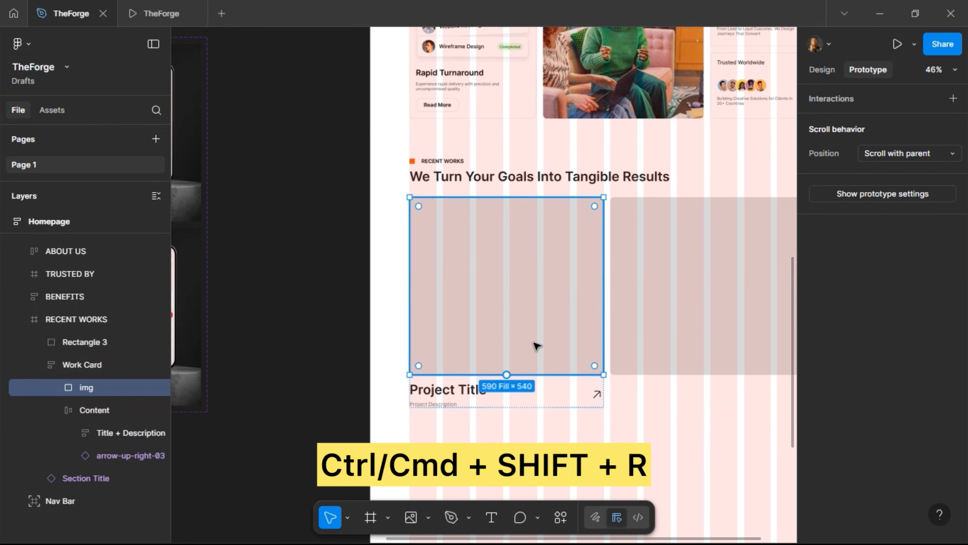
{"action": "key", "text": "ctrl+shift+r"}
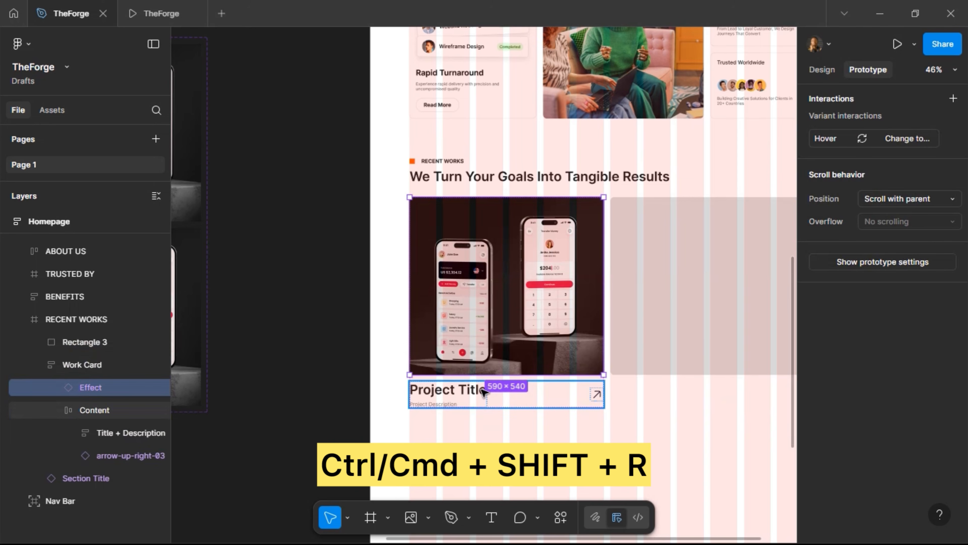
{"action": "left_click", "coordinate": [58, 413]}
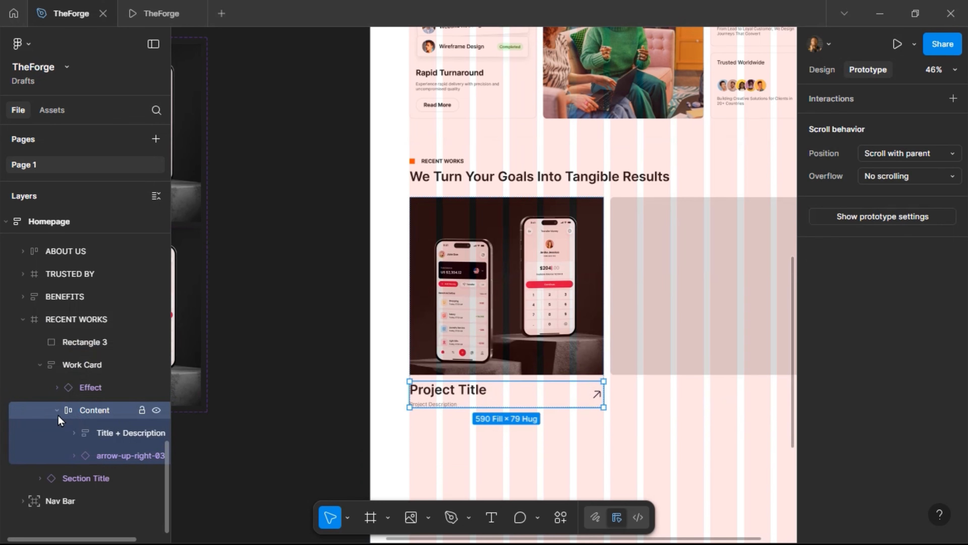
{"action": "left_click", "coordinate": [57, 412]}
{"action": "left_click", "coordinate": [70, 366]}
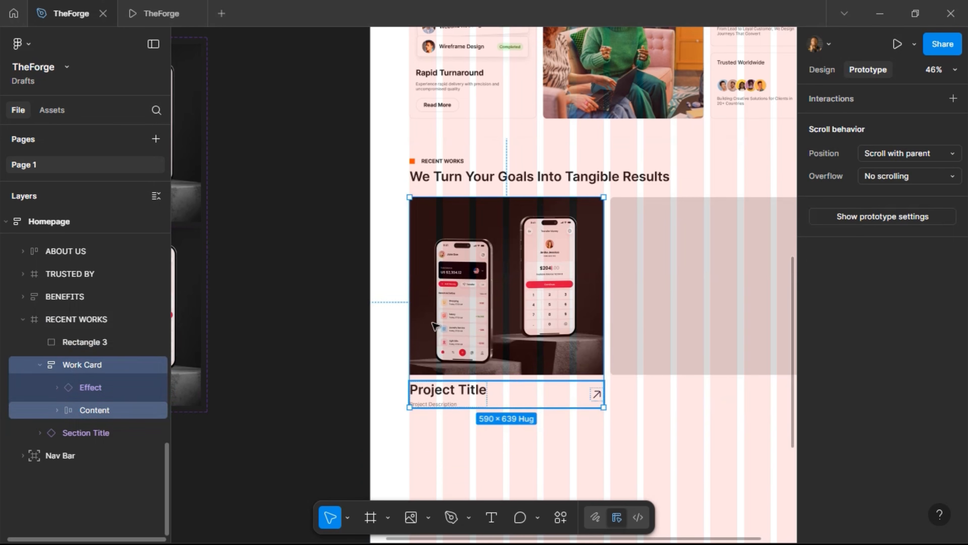
{"action": "left_click", "coordinate": [676, 302]}
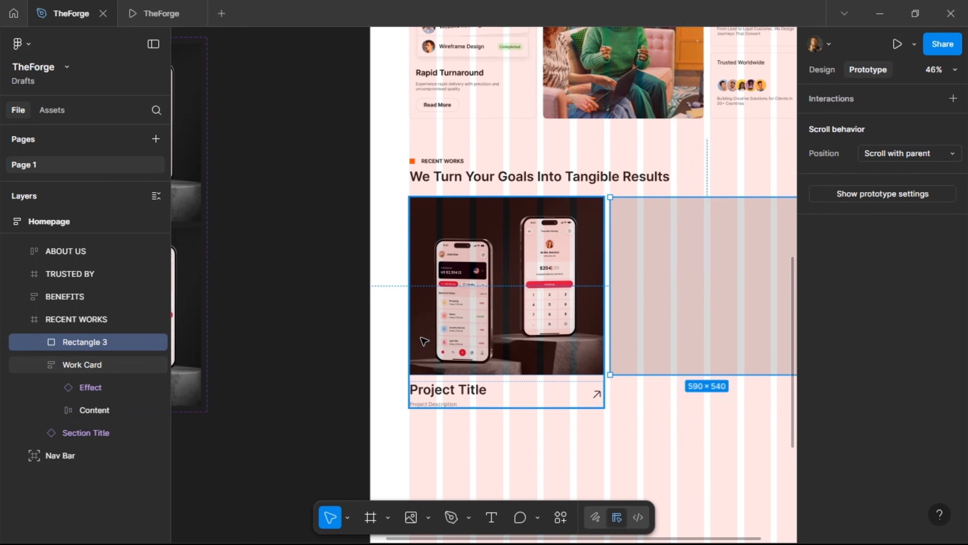
{"action": "left_click", "coordinate": [428, 340]}
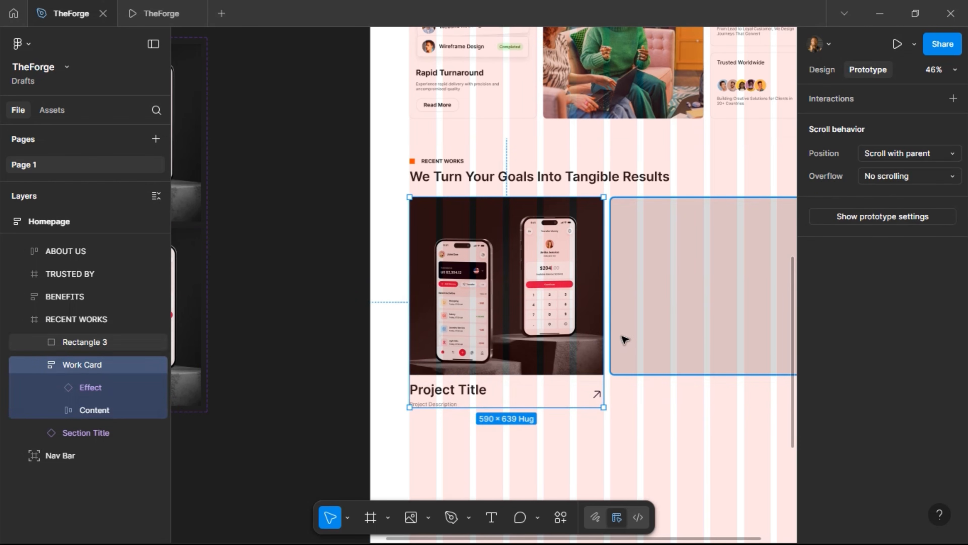
{"action": "left_click", "coordinate": [665, 309]}
{"action": "key", "text": "ctrl+shift+r"}
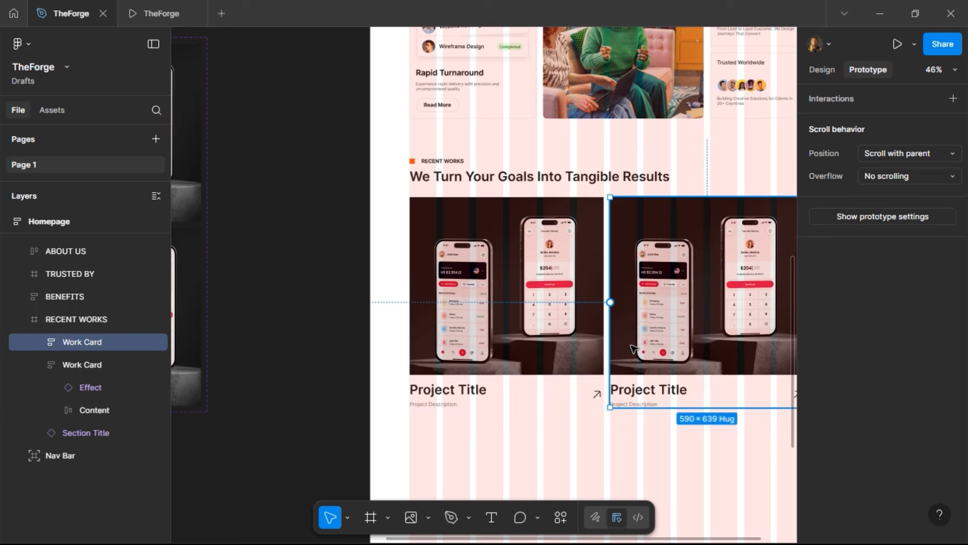
{"action": "scroll", "coordinate": [585, 376], "scroll_direction": "left", "scroll_amount": 5}
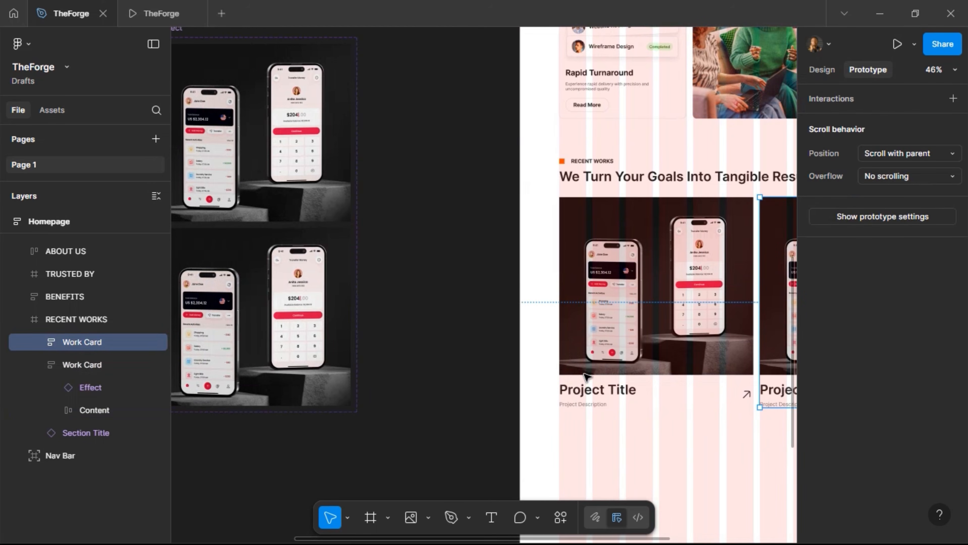
{"action": "scroll", "coordinate": [586, 376], "scroll_direction": "right", "scroll_amount": 3}
{"action": "scroll", "coordinate": [587, 344], "scroll_direction": "left", "scroll_amount": 1}
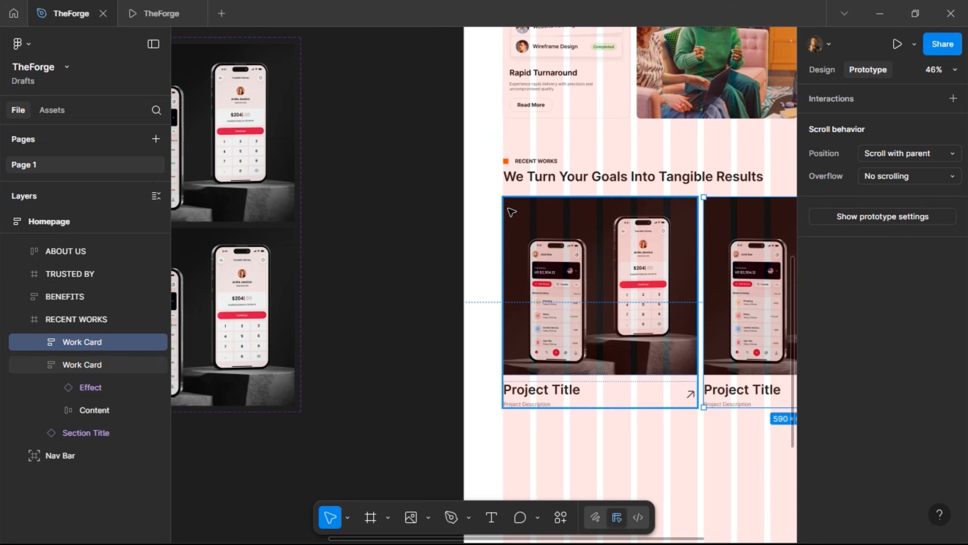
{"action": "scroll", "coordinate": [449, 221], "scroll_direction": "left", "scroll_amount": 4}
Select both the Default and Variant2 frames and set their corner radius to 12
{"action": "left_click", "coordinate": [348, 209]}
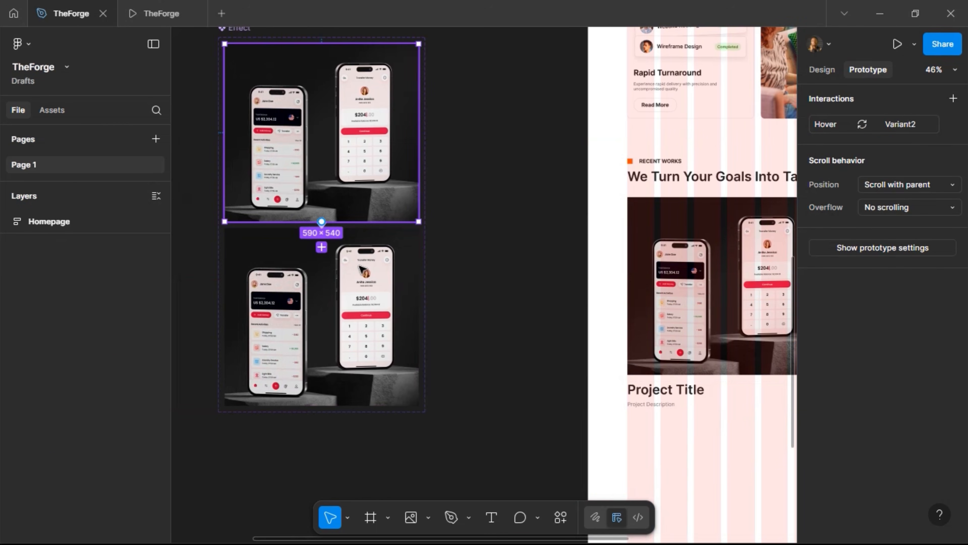
{"action": "left_click", "coordinate": [363, 271], "text": "shift"}
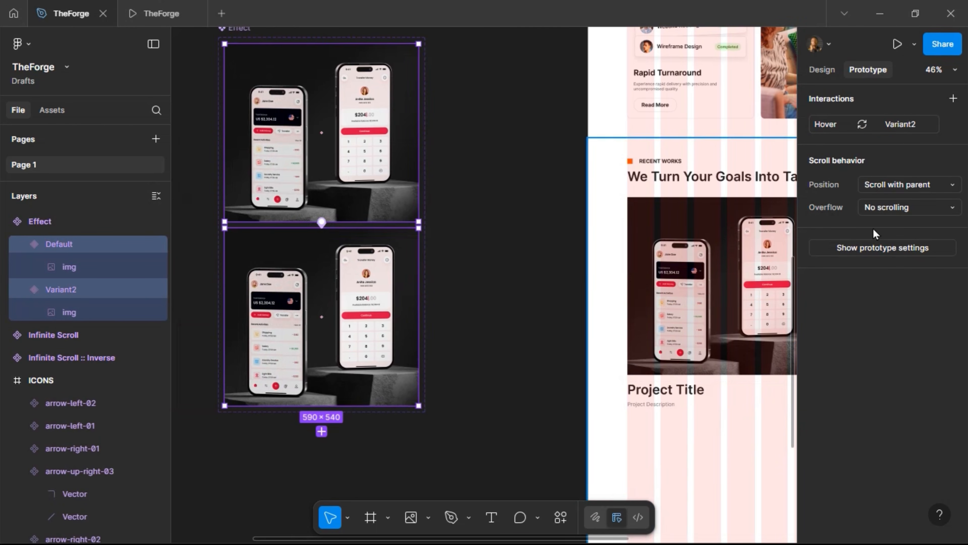
{"action": "left_click", "coordinate": [822, 71]}
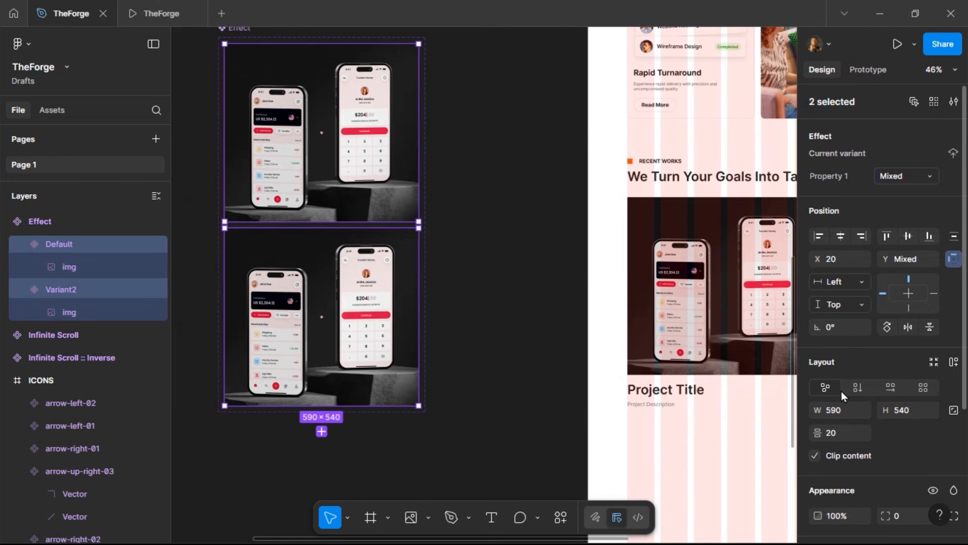
{"action": "scroll", "coordinate": [842, 398], "scroll_direction": "down", "scroll_amount": 5}
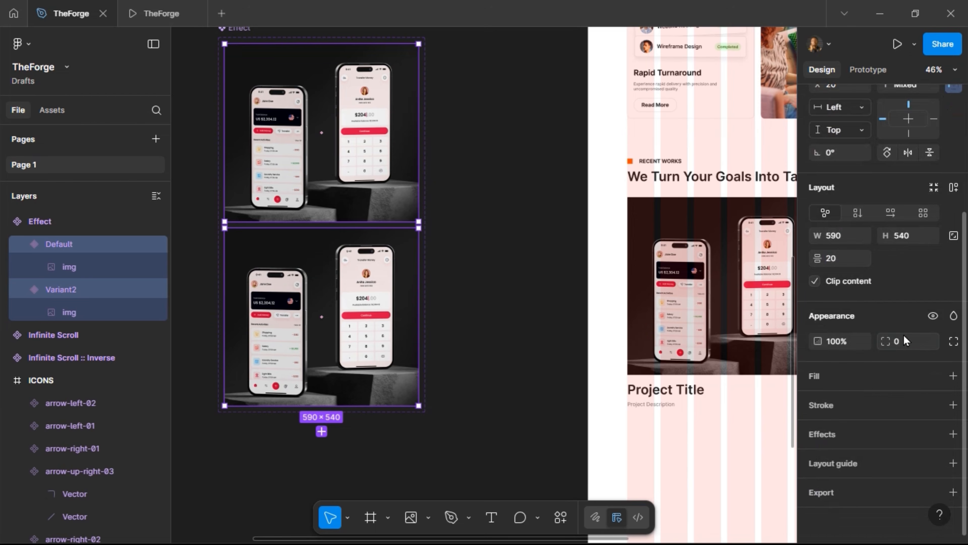
{"action": "left_click", "coordinate": [906, 341]}
{"action": "type", "text": "12"}
{"action": "left_click", "coordinate": [528, 273]}
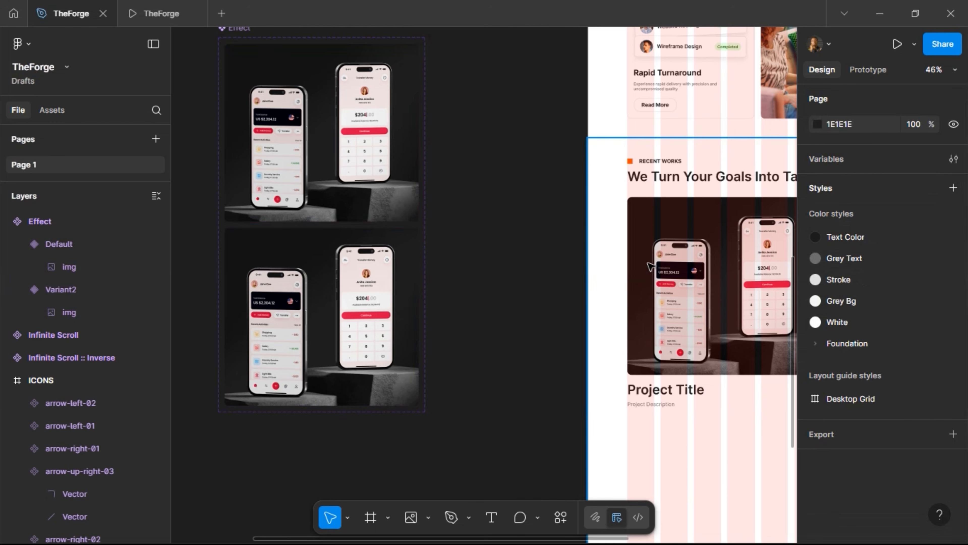
Select the Work Card around the Effect image in the Homepage's Recent Works section
{"action": "scroll", "coordinate": [439, 331], "scroll_direction": "left", "scroll_amount": 3}
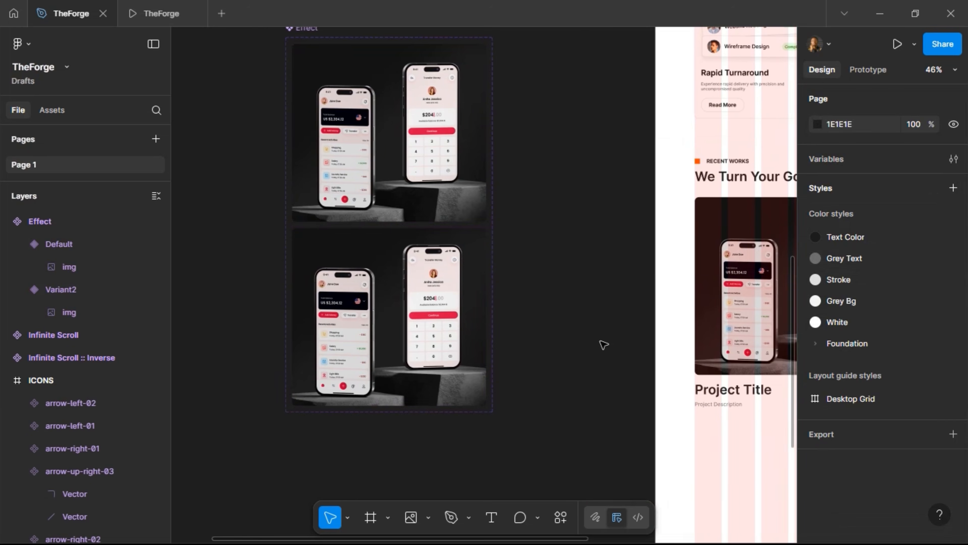
{"action": "scroll", "coordinate": [601, 342], "scroll_direction": "right", "scroll_amount": 3}
{"action": "left_click", "coordinate": [710, 251]}
{"action": "double_click", "coordinate": [710, 251]}
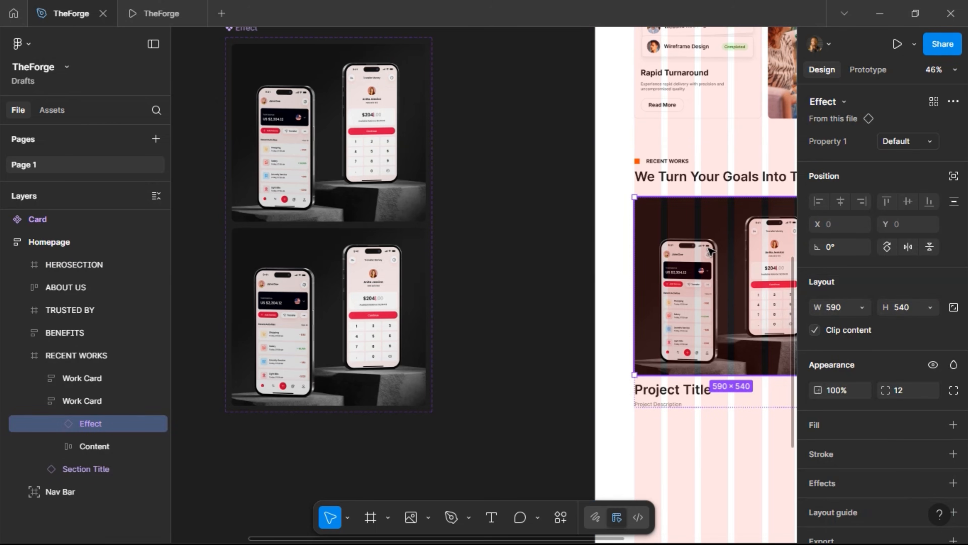
{"action": "scroll", "coordinate": [687, 389], "scroll_direction": "right", "scroll_amount": 6}
{"action": "scroll", "coordinate": [663, 395], "scroll_direction": "right", "scroll_amount": 1}
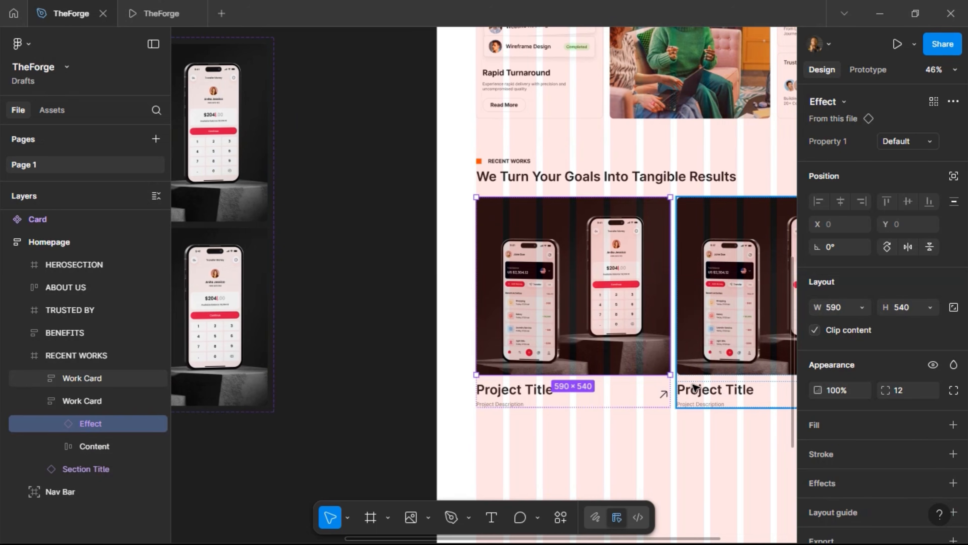
{"action": "left_click", "coordinate": [562, 380]}
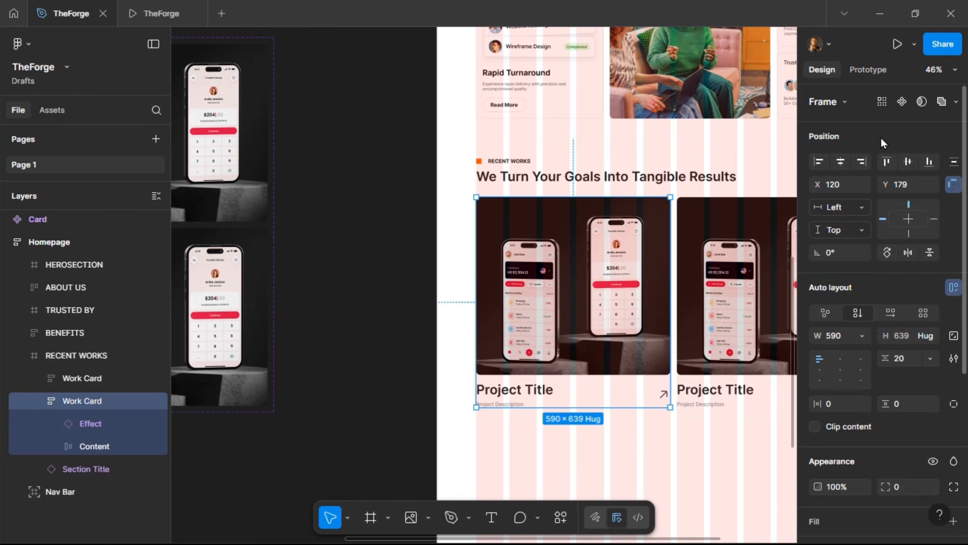
Alt-drag a Work Card copy beside the Effect component and draw Frame 3 around both
{"action": "left_click_drag", "start_coordinate": [598, 296], "coordinate": [325, 140]}
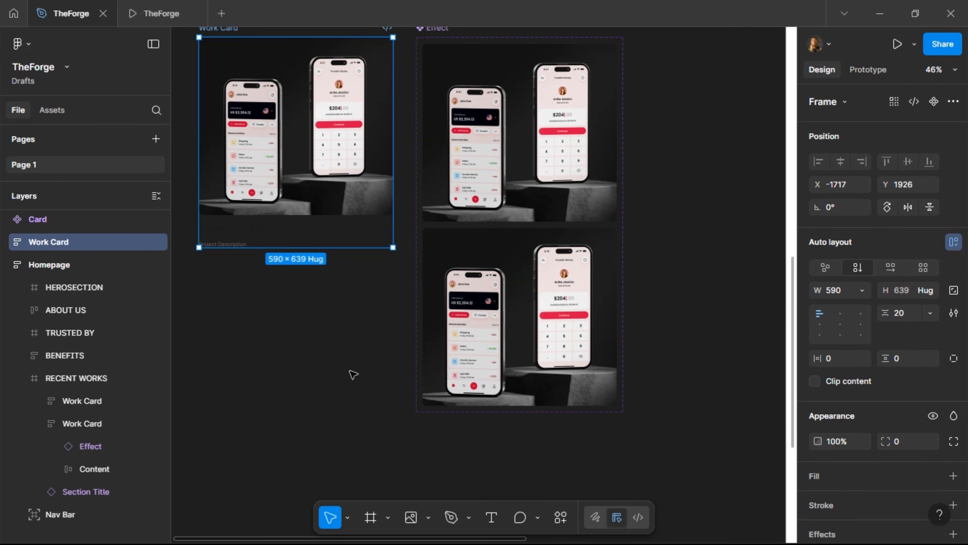
{"action": "scroll", "coordinate": [346, 407], "scroll_direction": "up", "scroll_amount": 3}
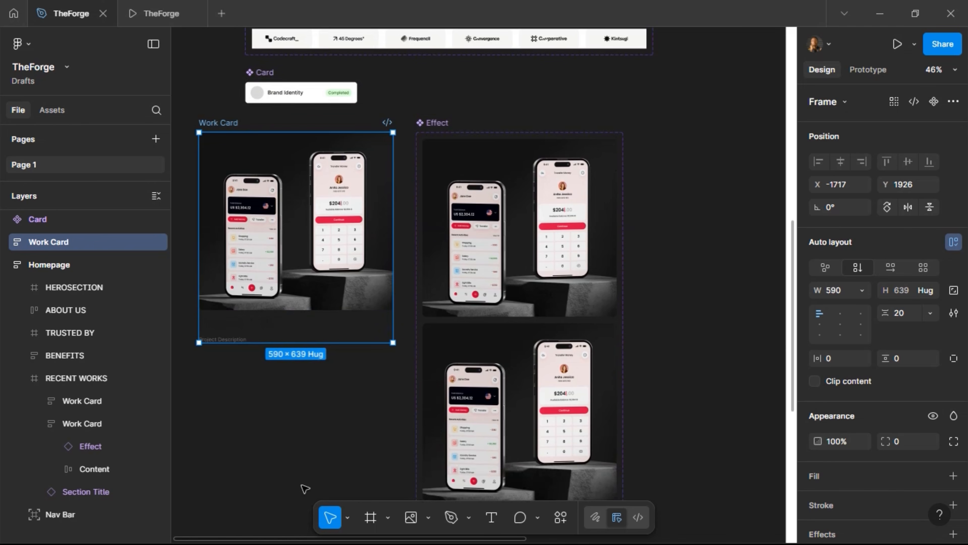
{"action": "key", "text": "f"}
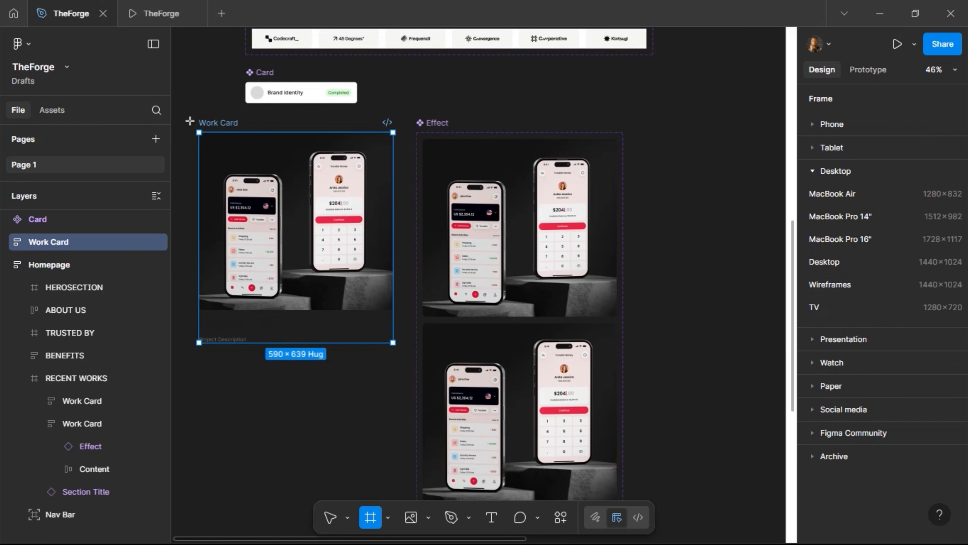
{"action": "mouse_move", "coordinate": [191, 119]}
{"action": "left_mouse_down"}
{"action": "mouse_move", "coordinate": [649, 382]}
{"action": "mouse_move", "coordinate": [654, 510]}
{"action": "mouse_move", "coordinate": [650, 435]}
{"action": "mouse_move", "coordinate": [635, 397]}
{"action": "mouse_move", "coordinate": [617, 418]}
{"action": "left_mouse_up"}
Set a 20 gap between the Effect component and Work Card, nudging them right
{"action": "scroll", "coordinate": [672, 291], "scroll_direction": "up", "scroll_amount": 3}
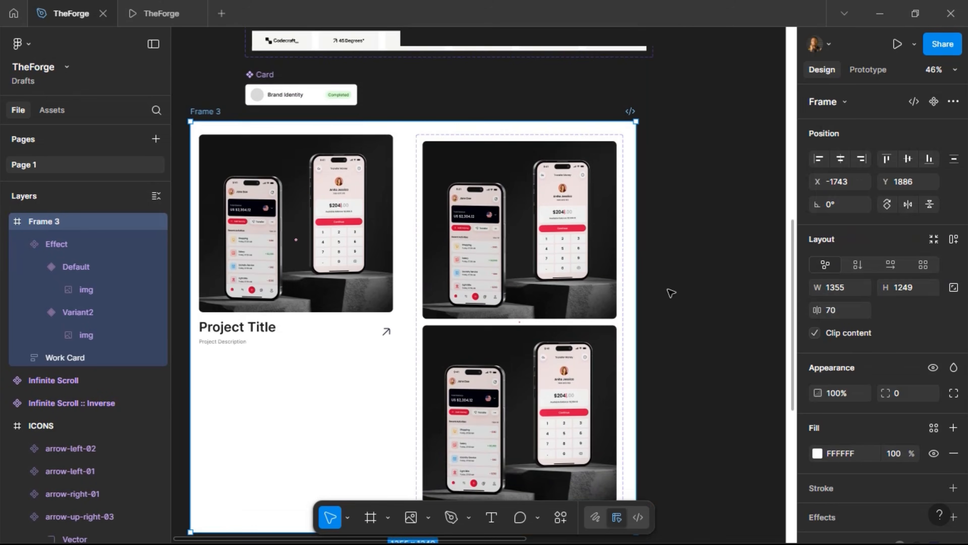
{"action": "left_click", "coordinate": [362, 254]}
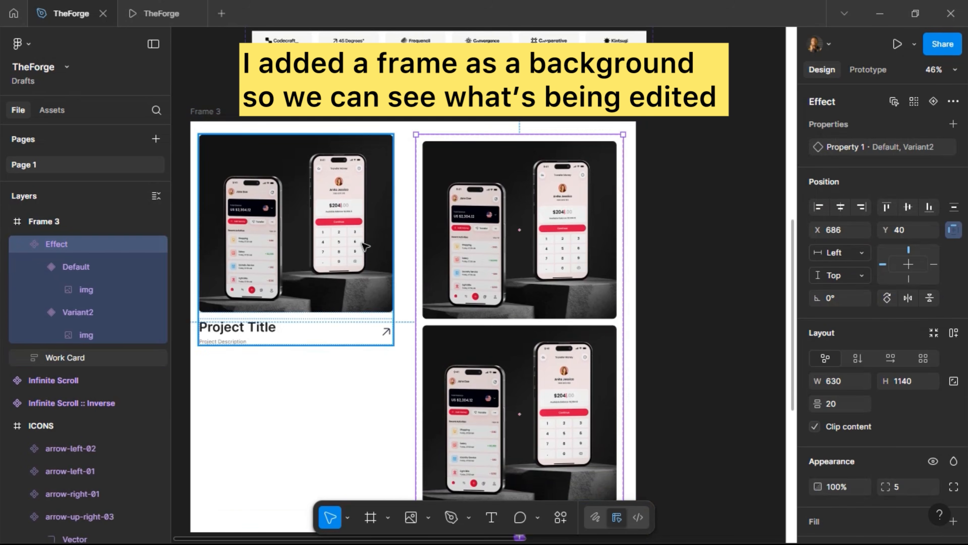
{"action": "left_click", "coordinate": [414, 278], "text": "shift"}
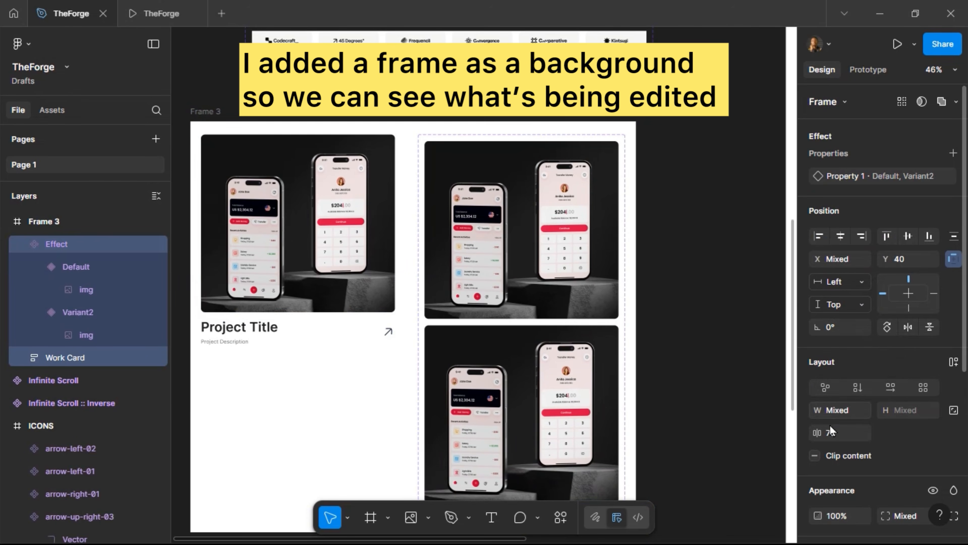
{"action": "left_click", "coordinate": [840, 435]}
{"action": "key", "text": "Return"}
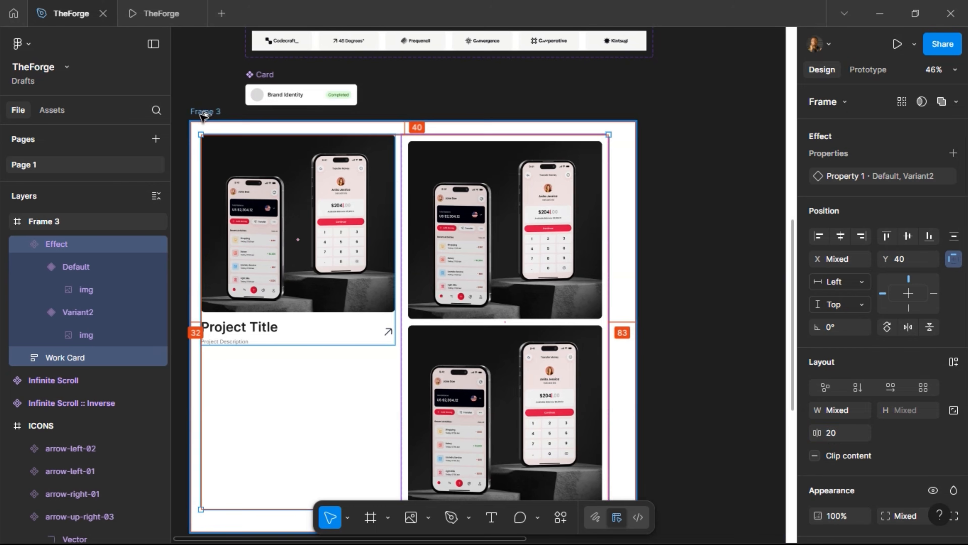
{"action": "key", "text": "Right"}
{"action": "key", "text": "Right"}
{"action": "key", "text": "Right"}
{"action": "key", "text": "Right"}
{"action": "key", "text": "Right"}
{"action": "key", "text": "Right"}
{"action": "key", "text": "Right"}
{"action": "key", "text": "Right"}
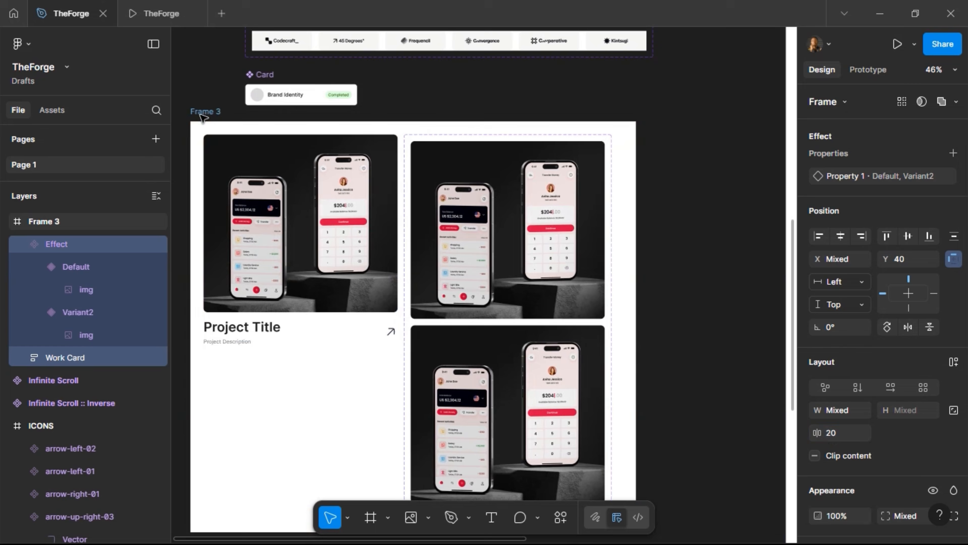
Resize the white background frame to 1320×1234 by dragging its edges
{"action": "left_click", "coordinate": [203, 114]}
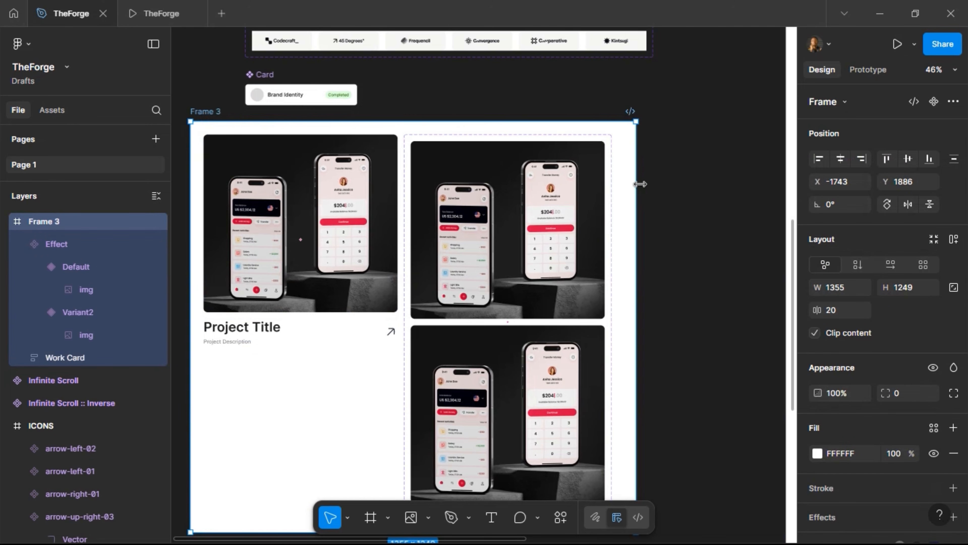
{"action": "mouse_move", "coordinate": [628, 184]}
{"action": "left_mouse_down"}
{"action": "mouse_move", "coordinate": [612, 185]}
{"action": "mouse_move", "coordinate": [629, 194]}
{"action": "left_mouse_up"}
{"action": "scroll", "coordinate": [648, 206], "scroll_direction": "down", "scroll_amount": 5}
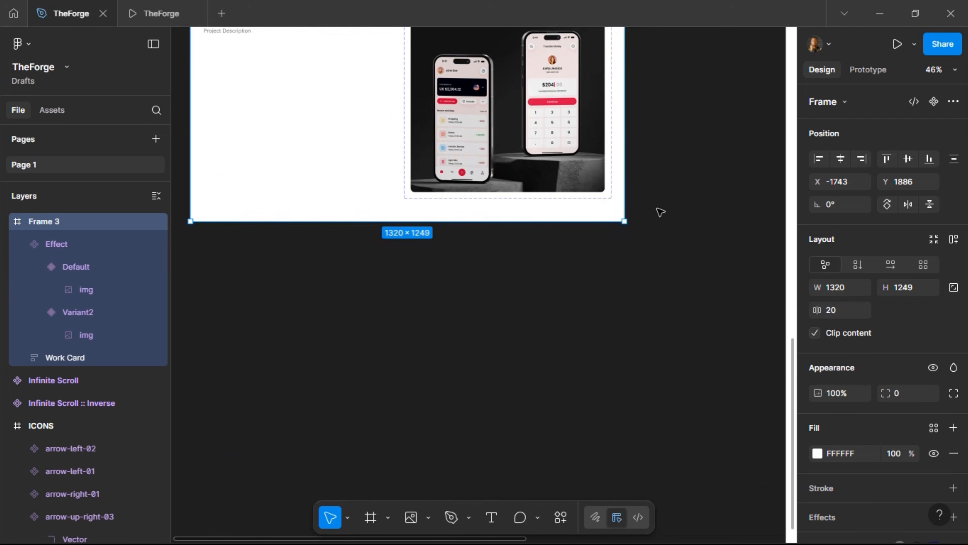
{"action": "left_click_drag", "start_coordinate": [538, 216], "coordinate": [536, 212]}
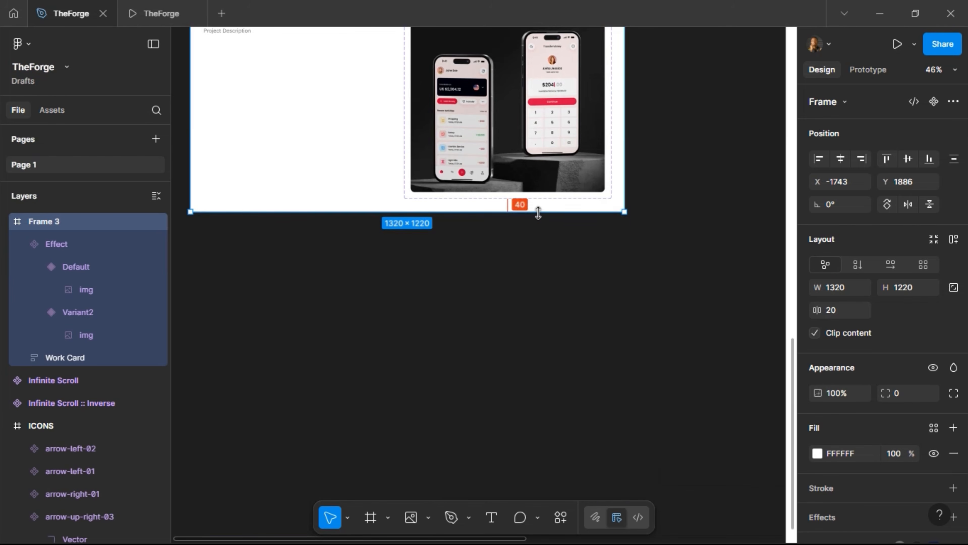
{"action": "scroll", "coordinate": [418, 284], "scroll_direction": "up", "scroll_amount": 5}
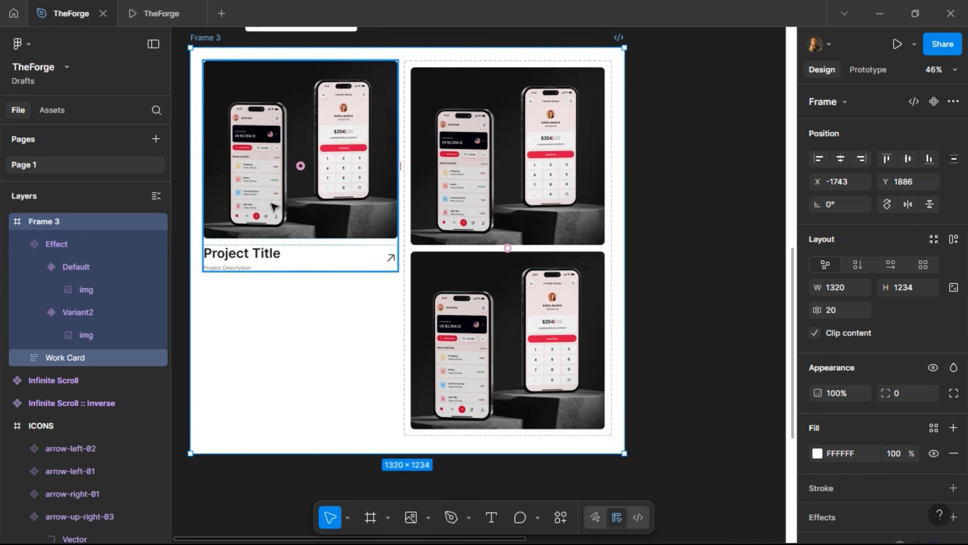
Rename the background frame to 'Project Card'
{"action": "double_click", "coordinate": [219, 37]}
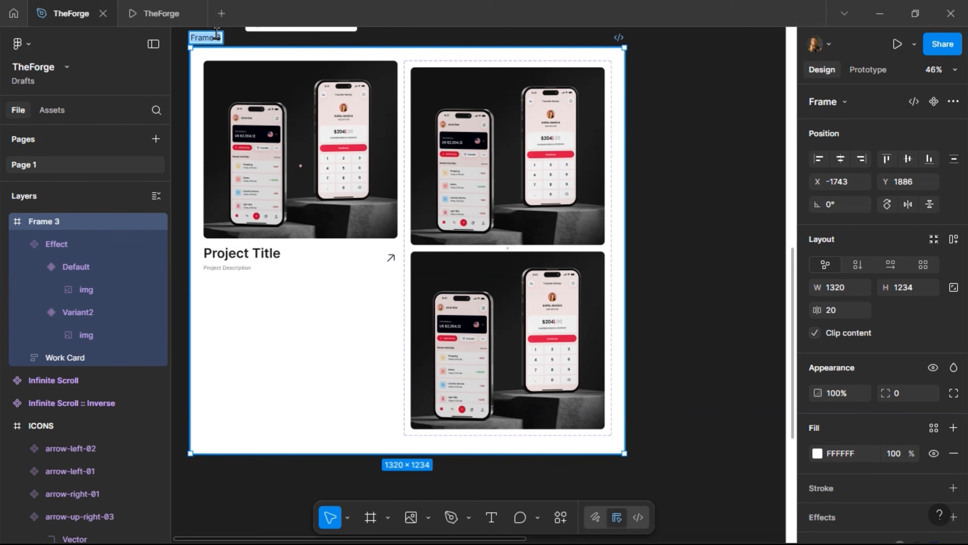
{"action": "type", "text": "Proj"}
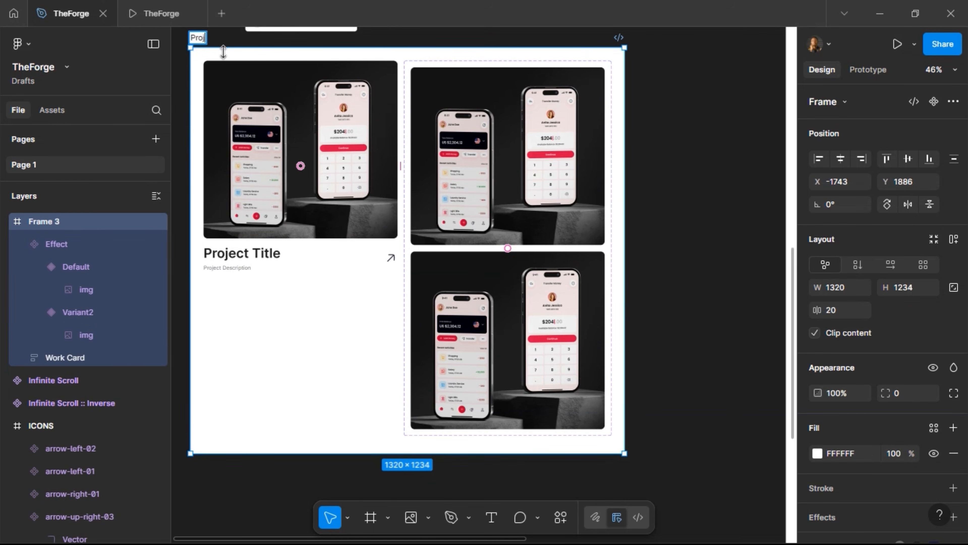
{"action": "type", "text": "ect Card"}
{"action": "key", "text": "Return"}
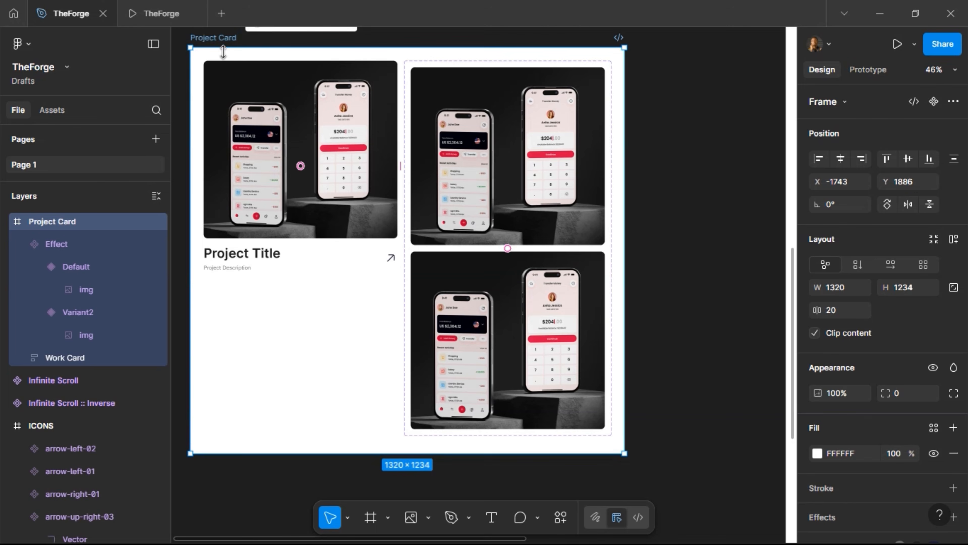
{"action": "left_click", "coordinate": [258, 100]}
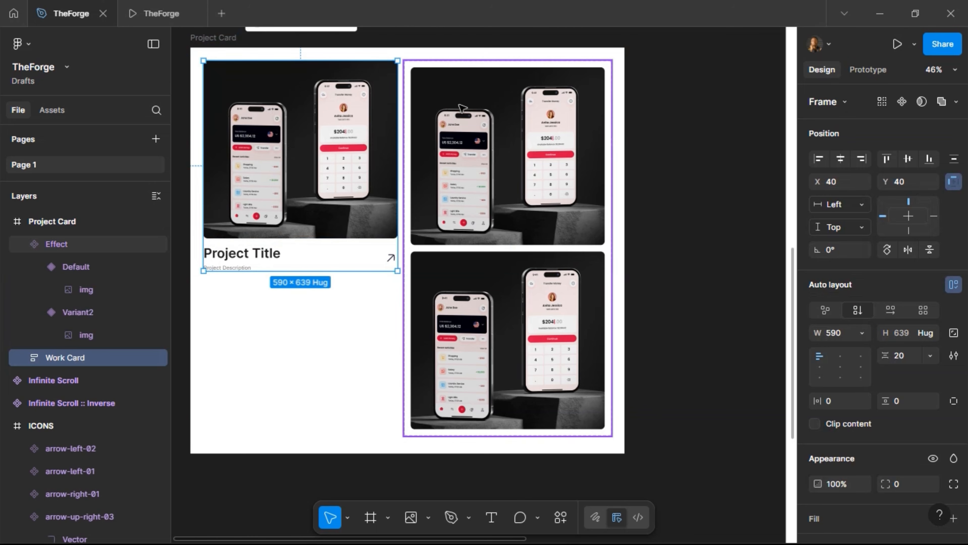
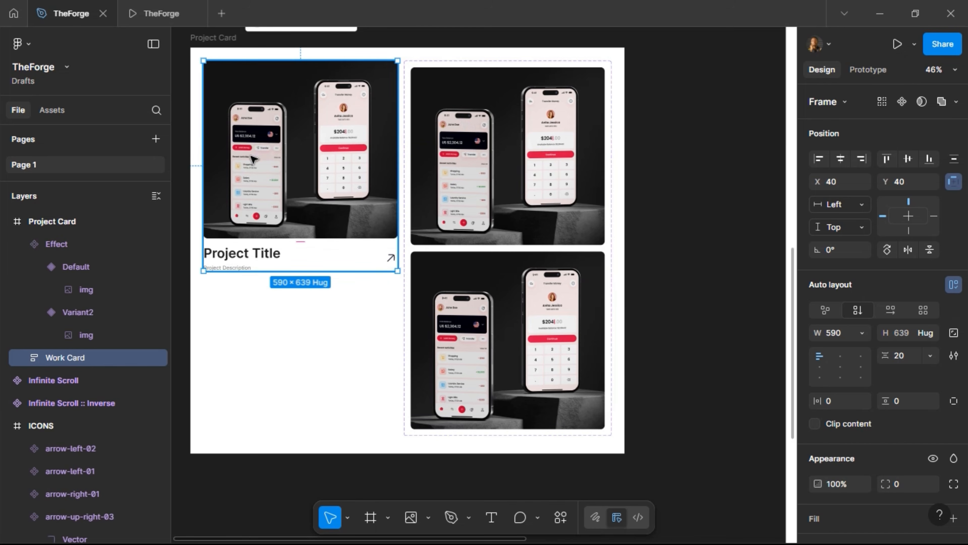
Inspect the Effect component's Default variant and its image
{"action": "left_click", "coordinate": [466, 172]}
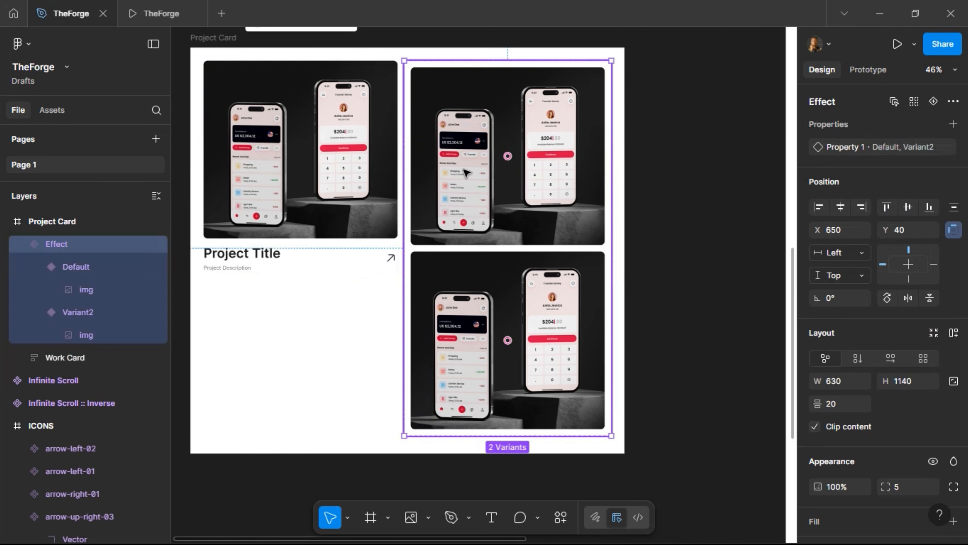
{"action": "left_click", "coordinate": [466, 173]}
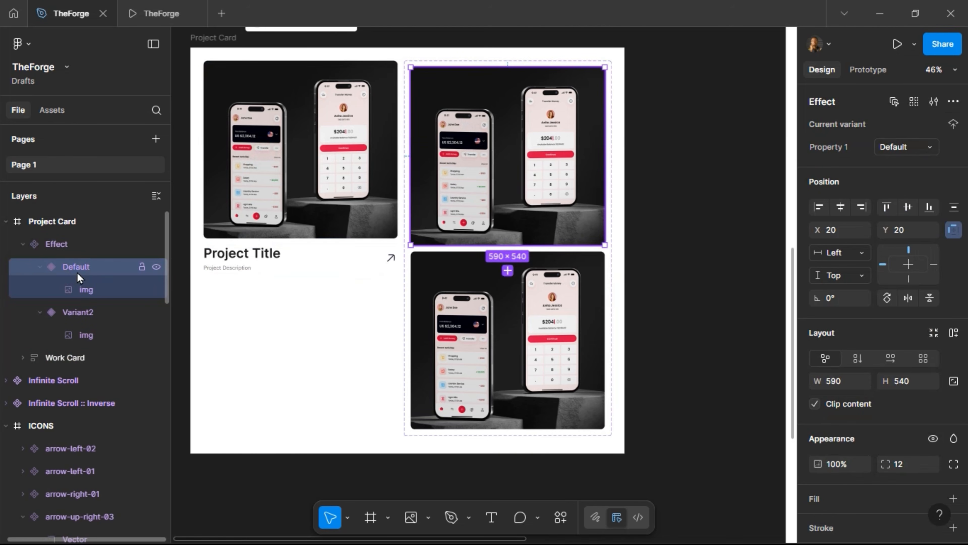
{"action": "left_click", "coordinate": [78, 294]}
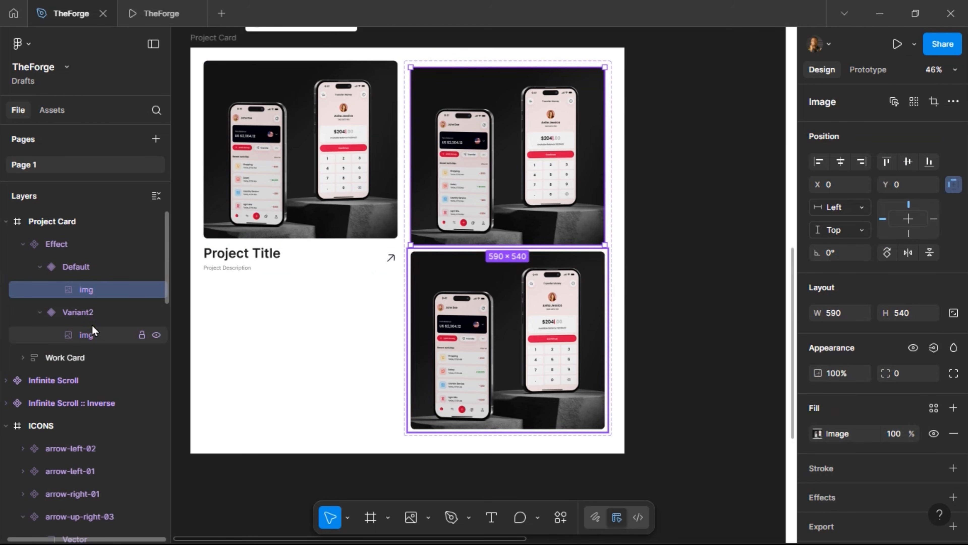
Rename the left Work Card layer to 'Project Card' and make it a component
{"action": "left_click", "coordinate": [301, 221]}
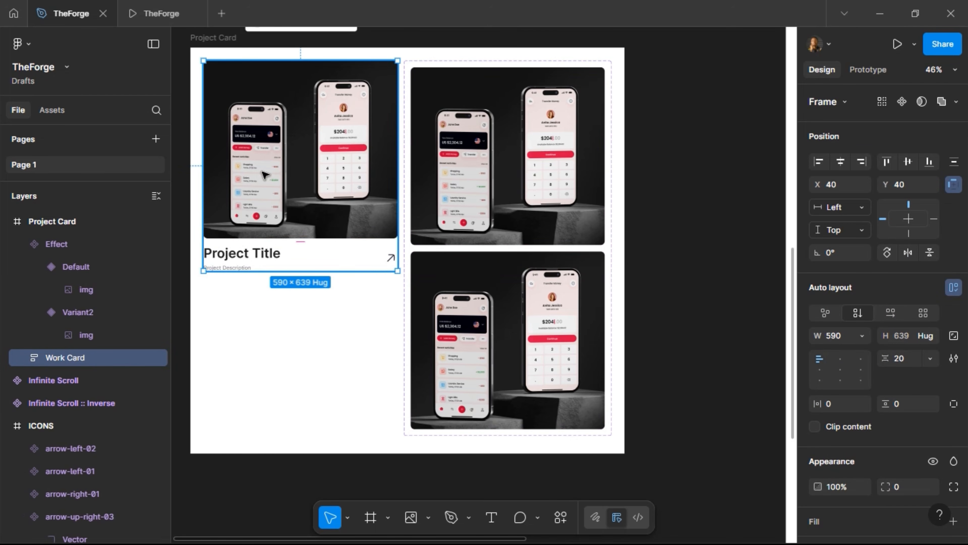
{"action": "double_click", "coordinate": [66, 359]}
{"action": "type", "text": "Project"}
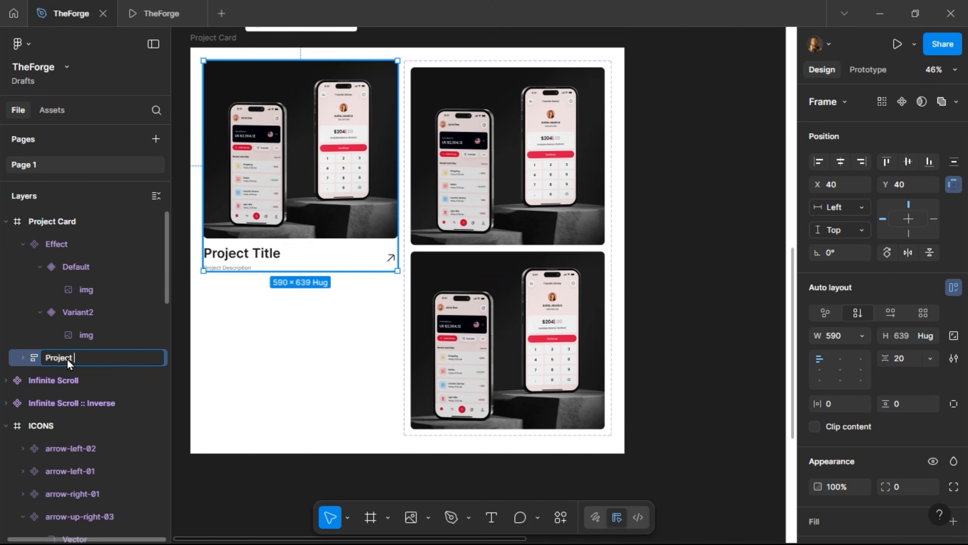
{"action": "type", "text": " Card"}
{"action": "key", "text": "Return"}
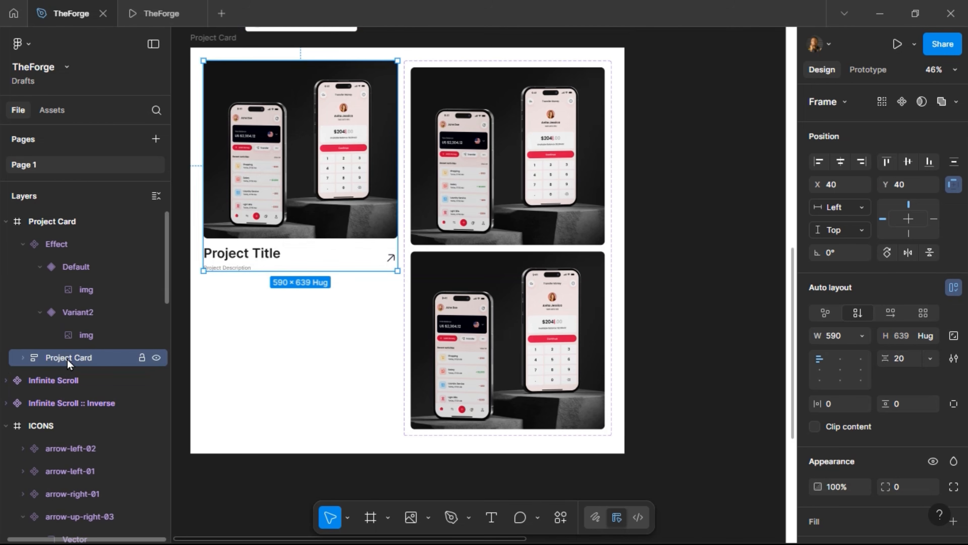
{"action": "left_click", "coordinate": [901, 107]}
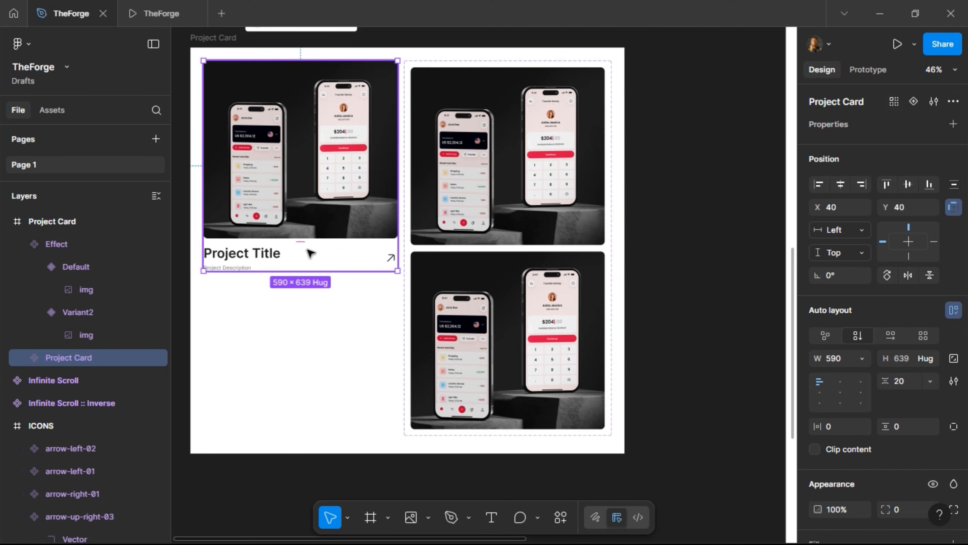
Bind Project Title and Project Description to new text properties named Title and Description
{"action": "double_click", "coordinate": [233, 255]}
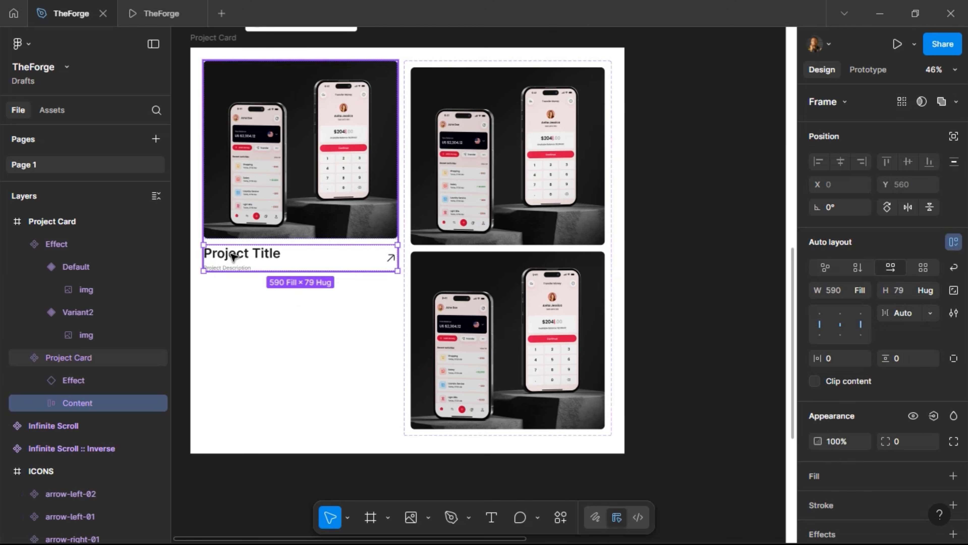
{"action": "double_click", "coordinate": [233, 255]}
{"action": "double_click", "coordinate": [233, 256]}
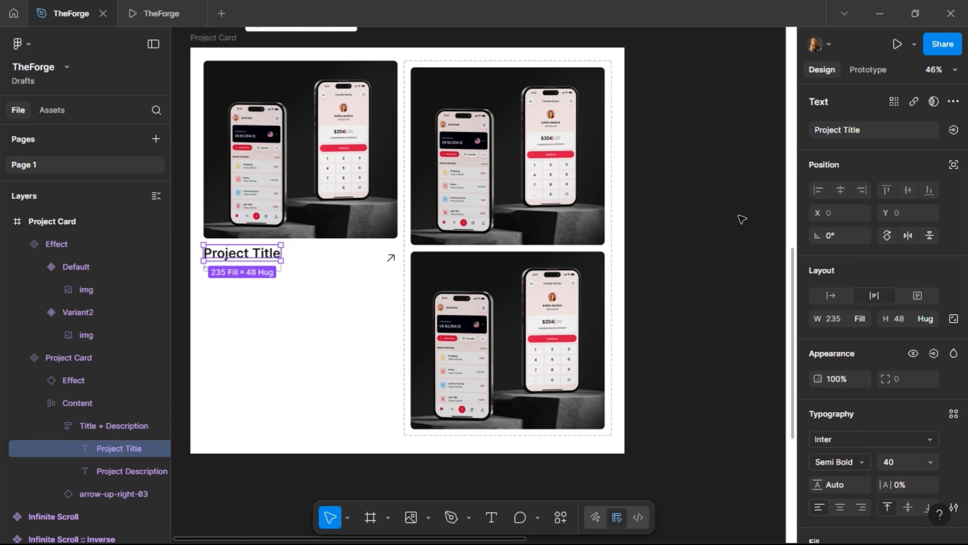
{"action": "left_click", "coordinate": [953, 130]}
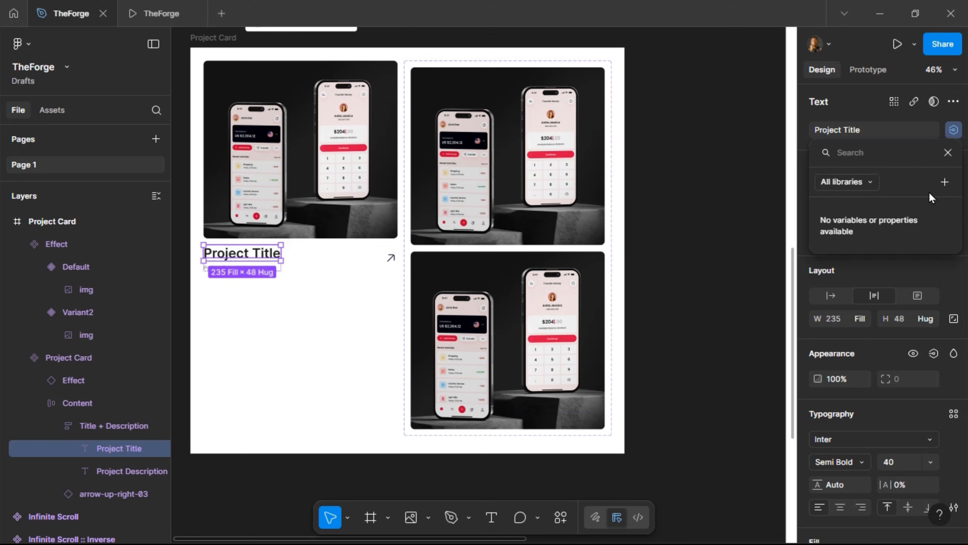
{"action": "left_click", "coordinate": [944, 182]}
{"action": "type", "text": "Title"}
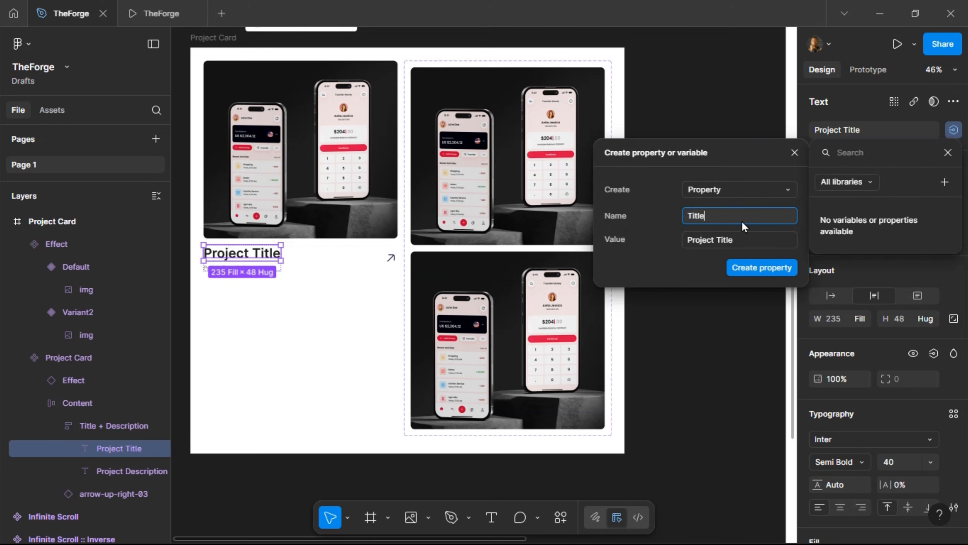
{"action": "key", "text": "Return"}
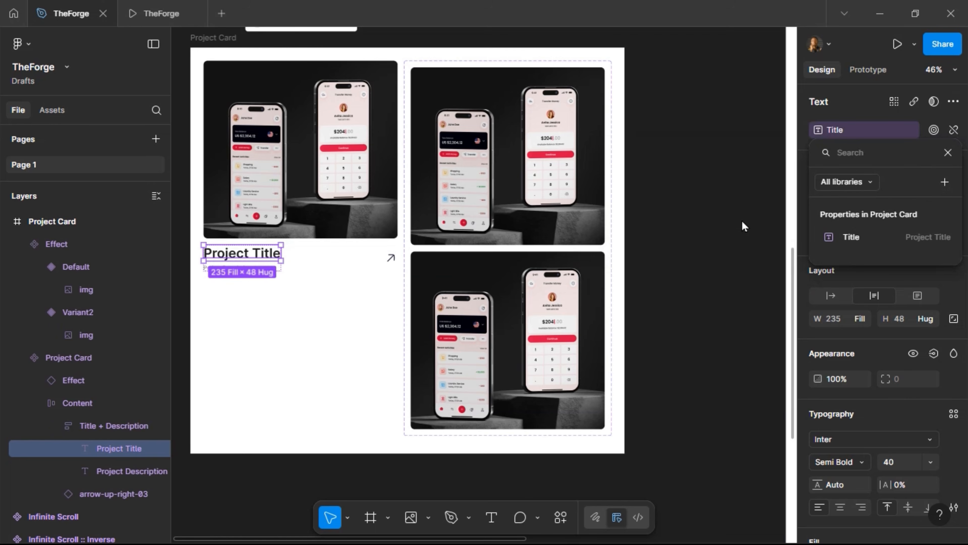
{"action": "key", "text": "Tab"}
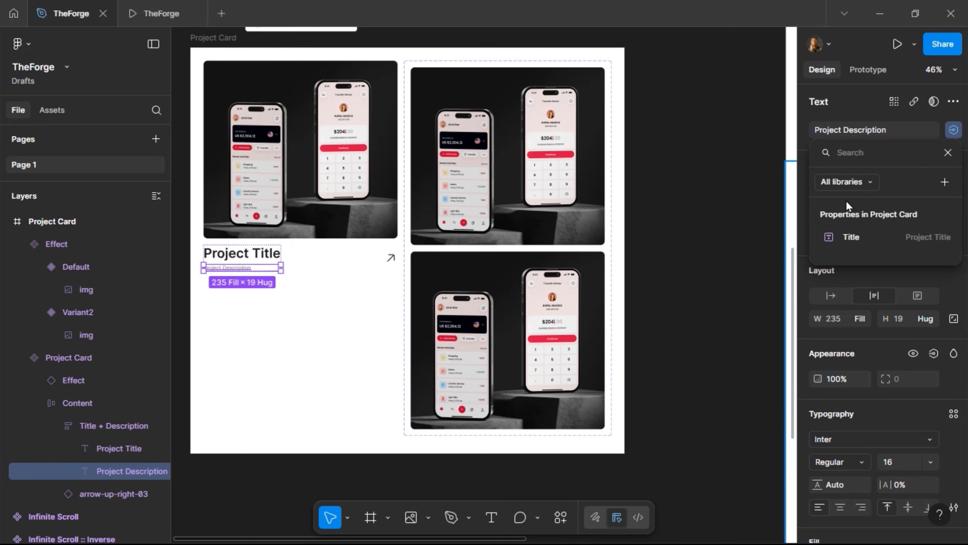
{"action": "left_click", "coordinate": [945, 182]}
{"action": "type", "text": "Descr"}
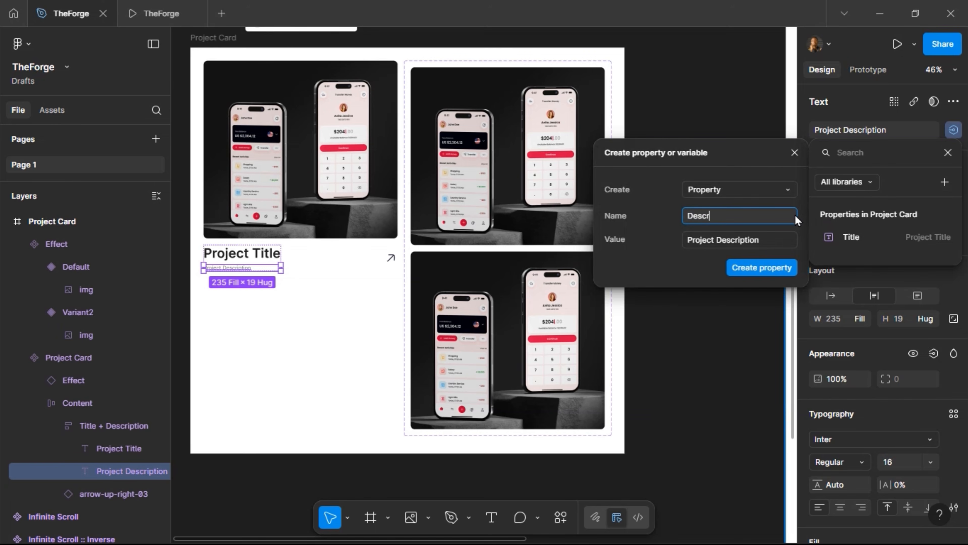
{"action": "type", "text": "iption"}
{"action": "key", "text": "Return"}
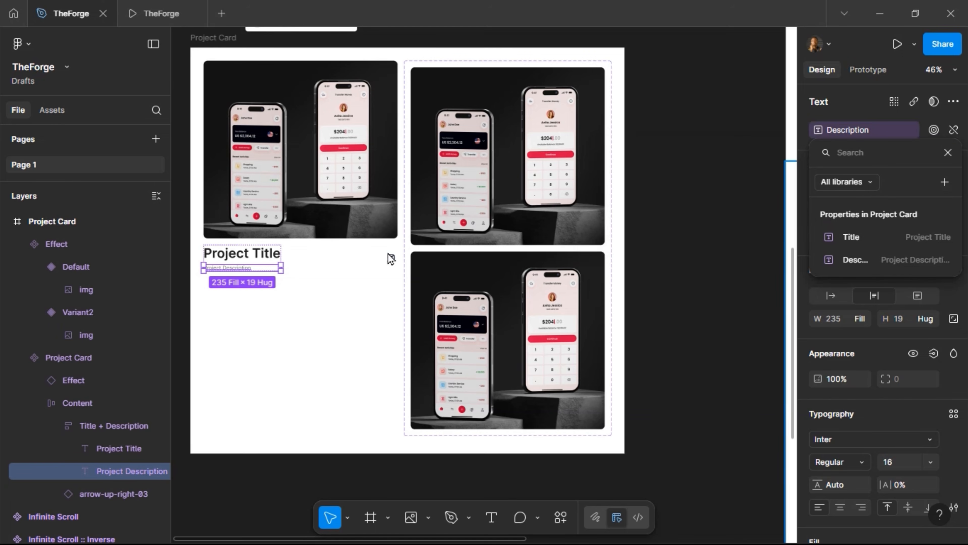
Set the Title + Description group's width to Fill container
{"action": "left_click", "coordinate": [269, 259]}
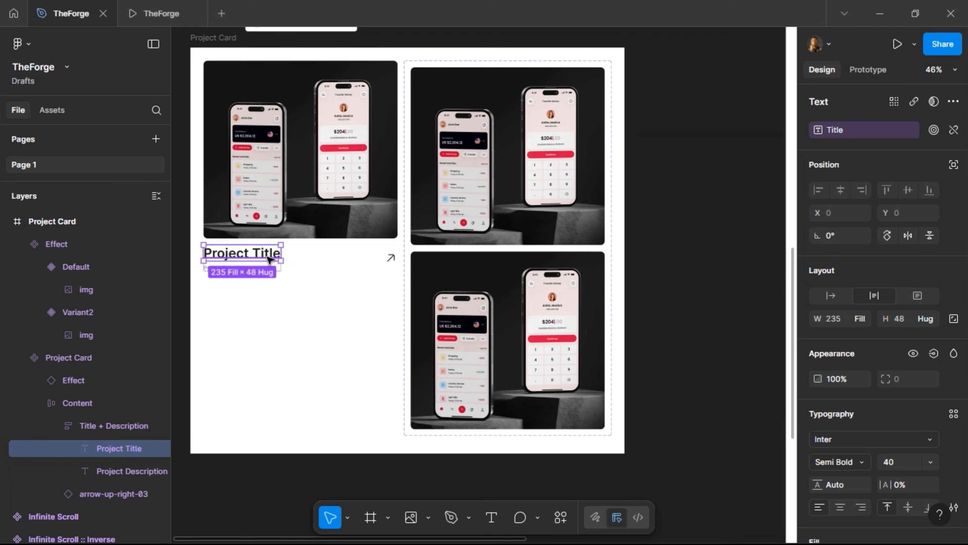
{"action": "left_click", "coordinate": [259, 263]}
{"action": "double_click", "coordinate": [258, 263]}
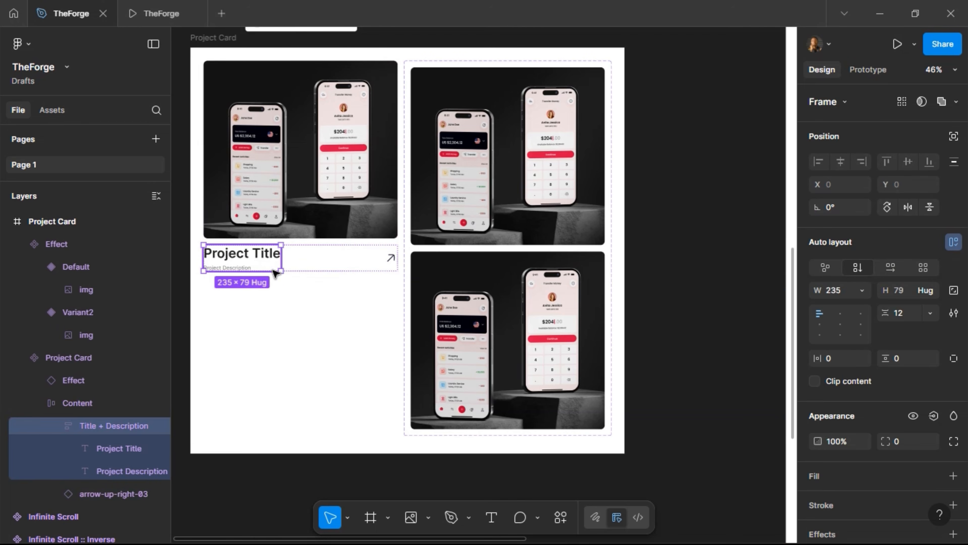
{"action": "left_click", "coordinate": [862, 286]}
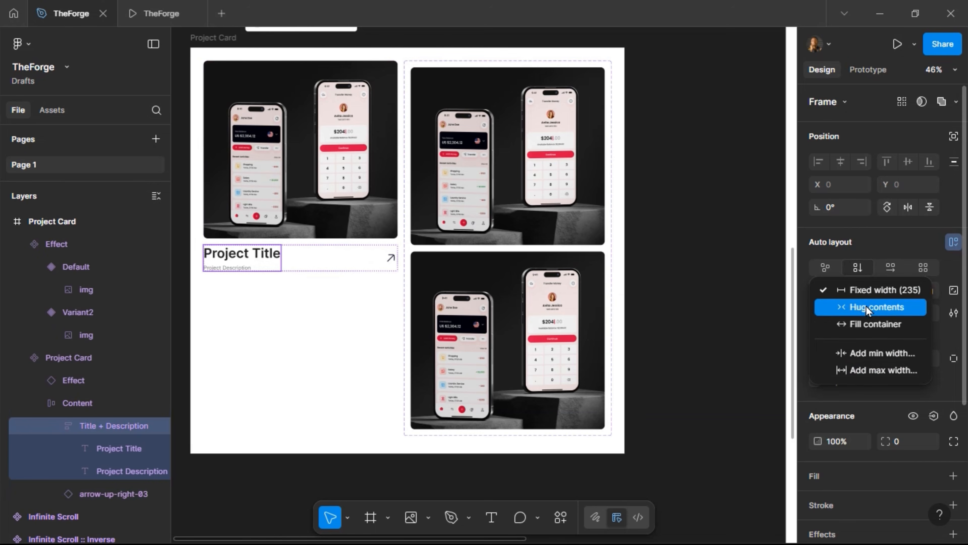
{"action": "left_click", "coordinate": [865, 320]}
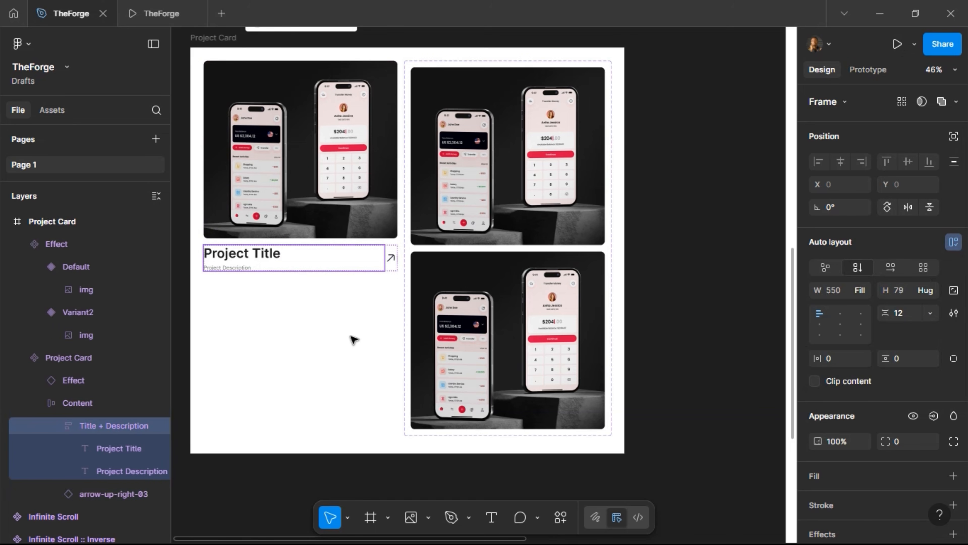
{"action": "left_click", "coordinate": [427, 273]}
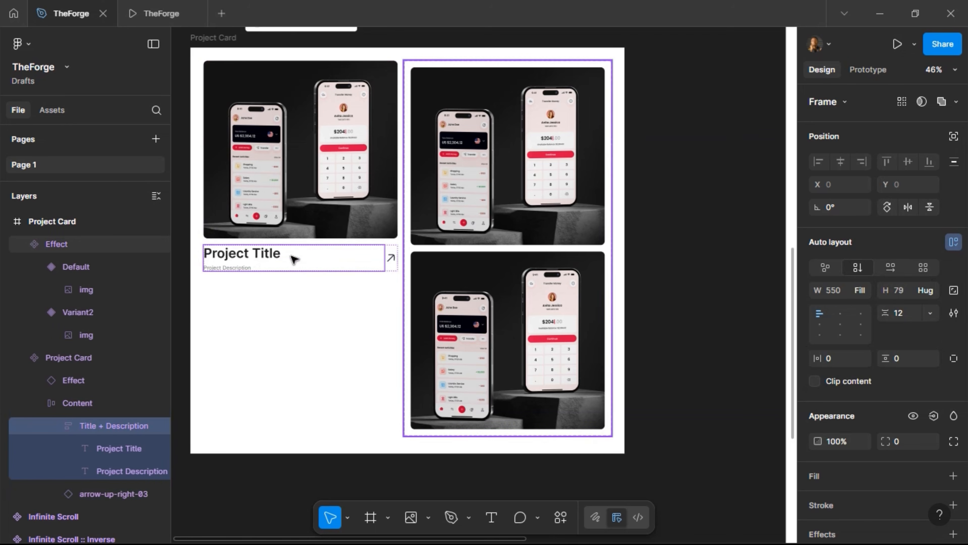
{"action": "key", "text": "Tab"}
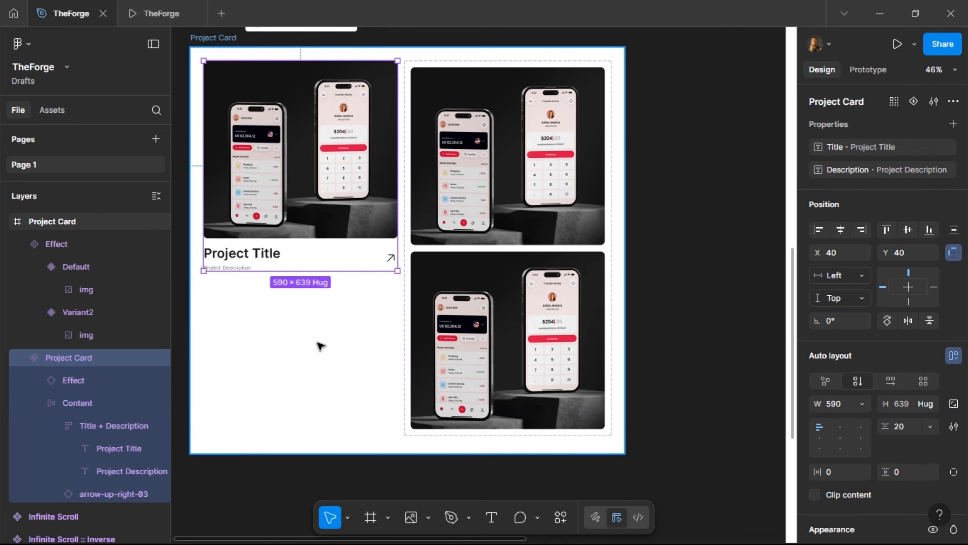
Replace both Recent Works cards with Project Card instances using Ctrl+Shift+R
{"action": "scroll", "coordinate": [319, 345], "scroll_direction": "down", "scroll_amount": 3}
{"action": "scroll", "coordinate": [396, 343], "scroll_direction": "right", "scroll_amount": 5}
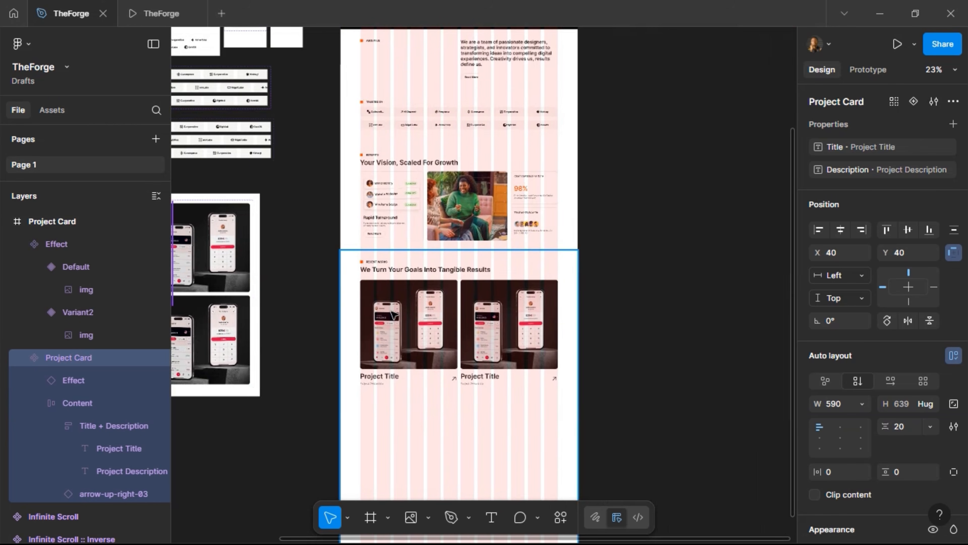
{"action": "left_click", "coordinate": [394, 315]}
{"action": "left_click", "coordinate": [405, 338]}
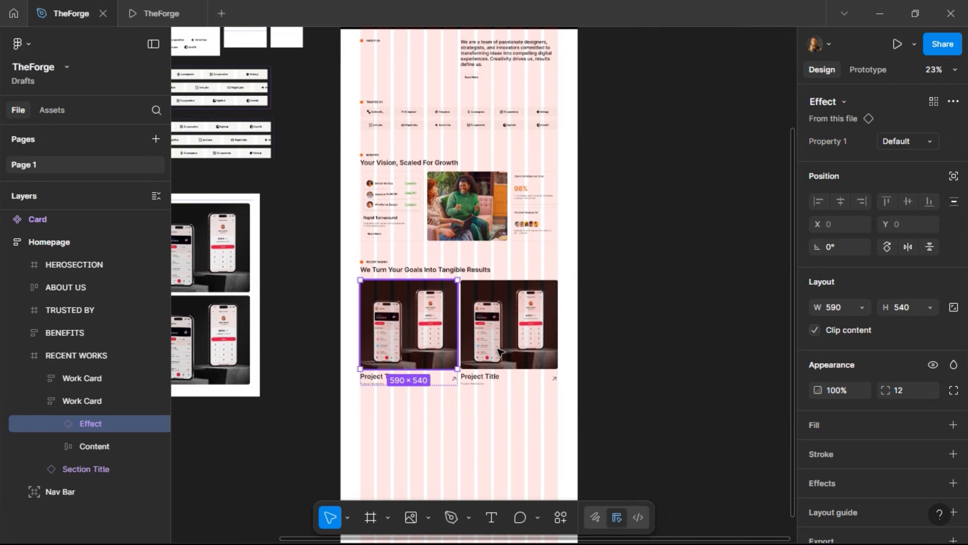
{"action": "left_click", "coordinate": [495, 357]}
{"action": "left_click", "coordinate": [416, 344], "text": "shift"}
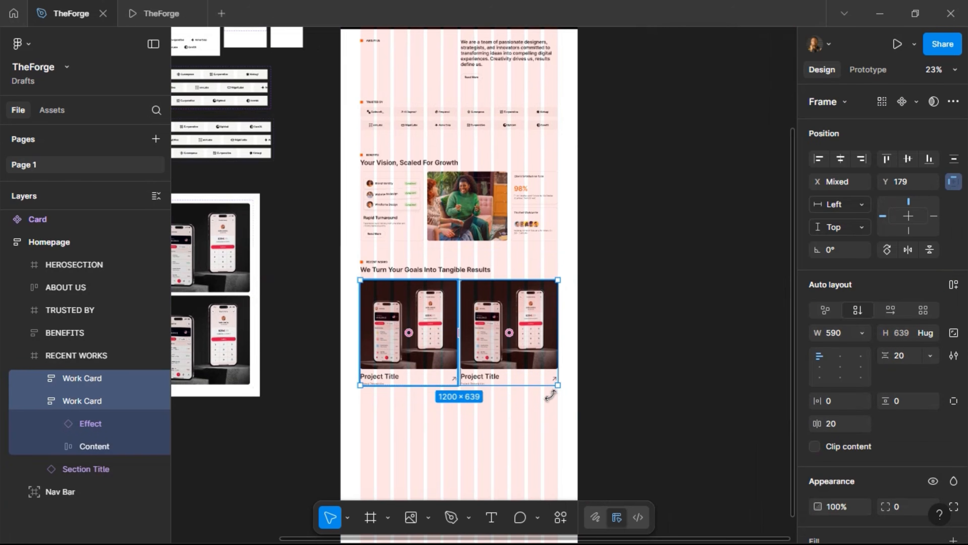
{"action": "key", "text": "ctrl+shift+r"}
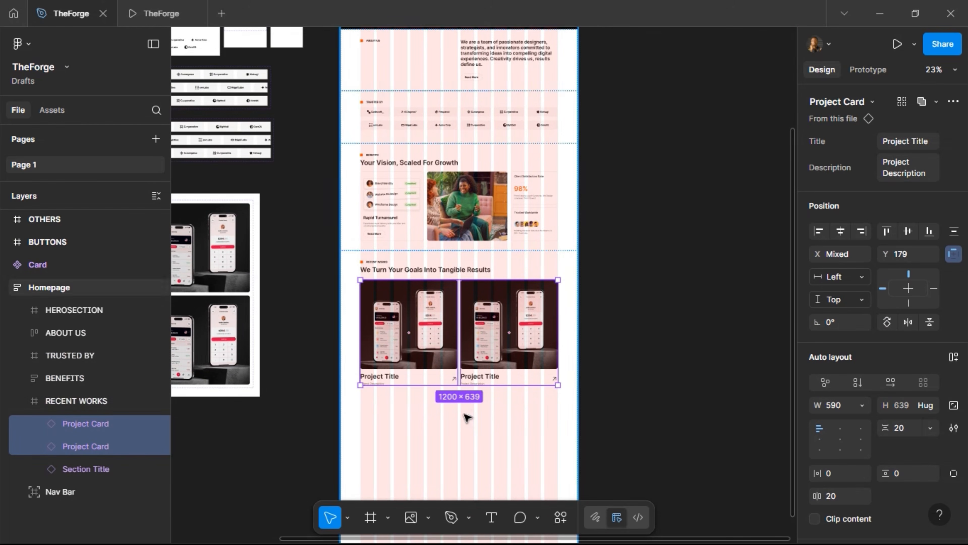
Wrap the two cards in an auto layout row named 'Row 1' and duplicate it below as Row 2
{"action": "scroll", "coordinate": [464, 415], "scroll_direction": "up", "scroll_amount": 3}
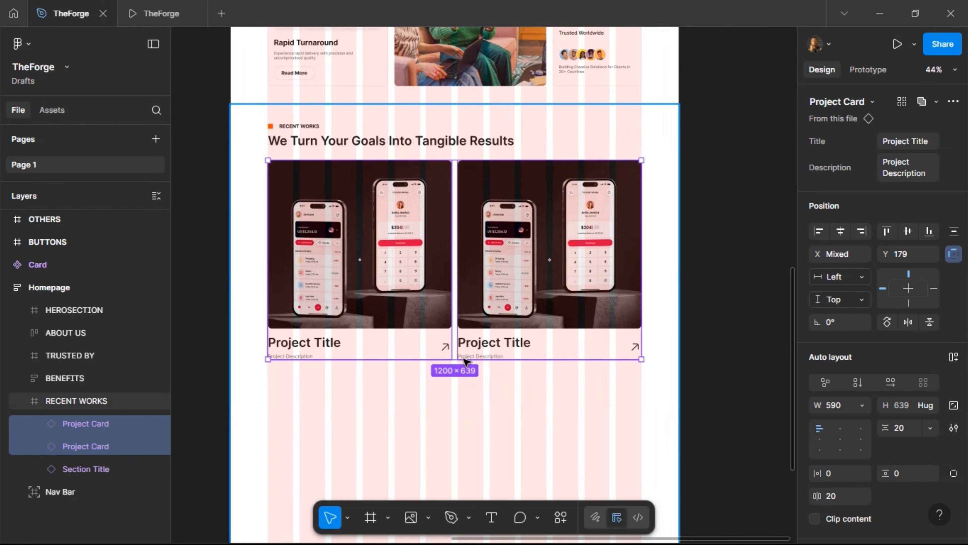
{"action": "left_click", "coordinate": [955, 357]}
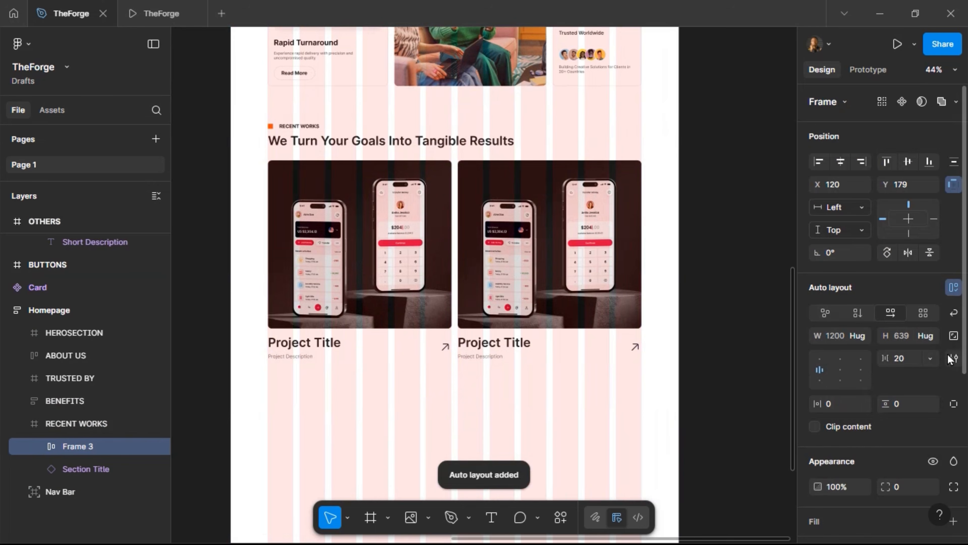
{"action": "double_click", "coordinate": [72, 445]}
{"action": "type", "text": "Row"}
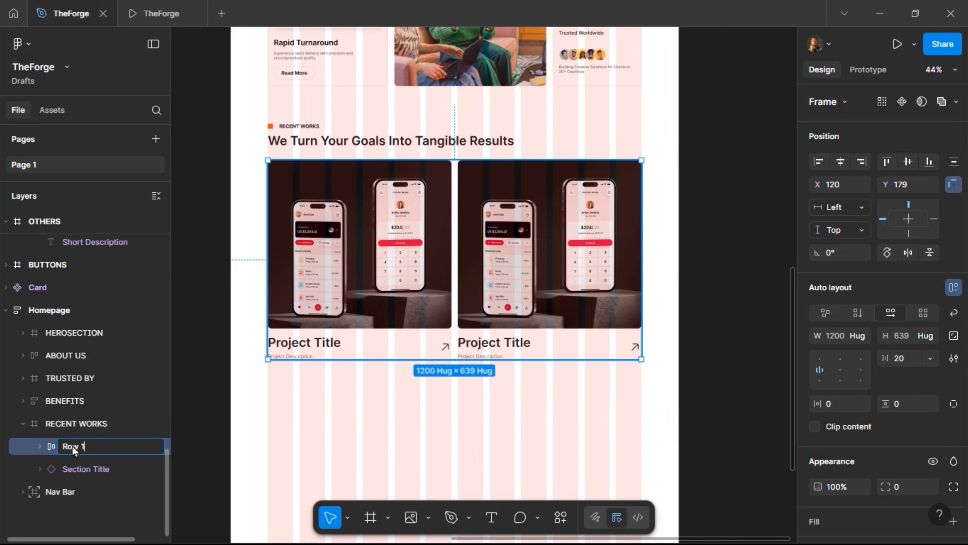
{"action": "type", "text": " 1"}
{"action": "key", "text": "Return"}
{"action": "key", "text": "ctrl+d"}
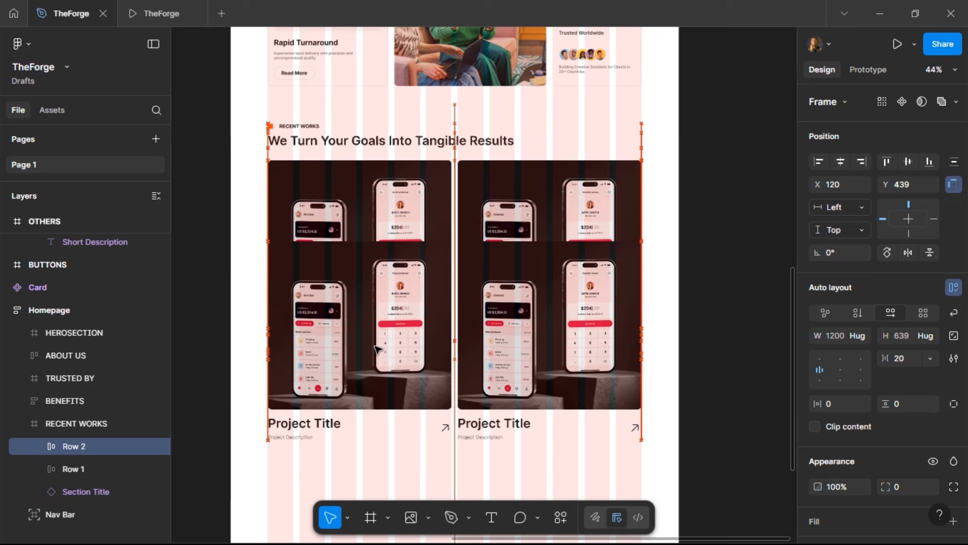
{"action": "key", "text": "shift+Down"}
{"action": "key", "text": "shift+Down"}
{"action": "key", "text": "shift+Down"}
{"action": "key", "text": "shift+Down"}
{"action": "key", "text": "shift+Down"}
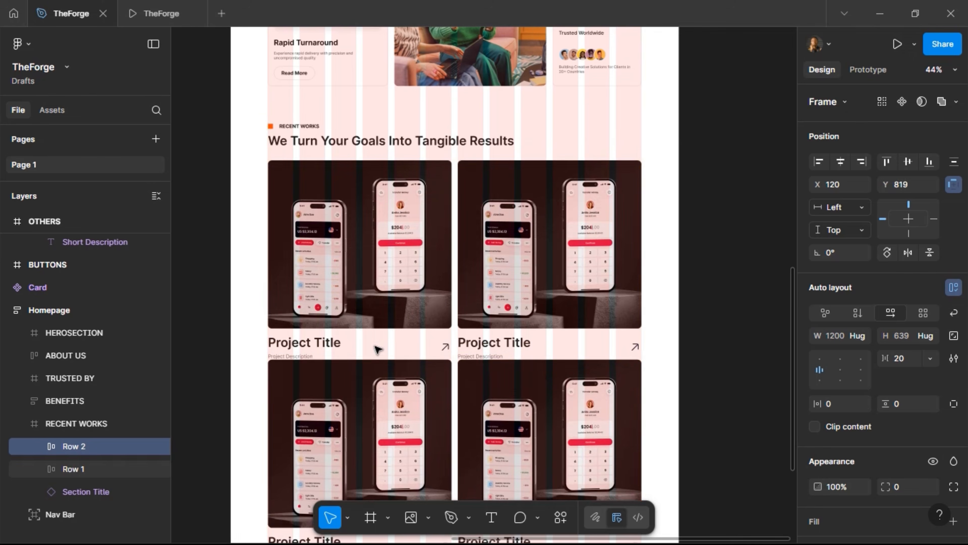
{"action": "key", "text": "Up"}
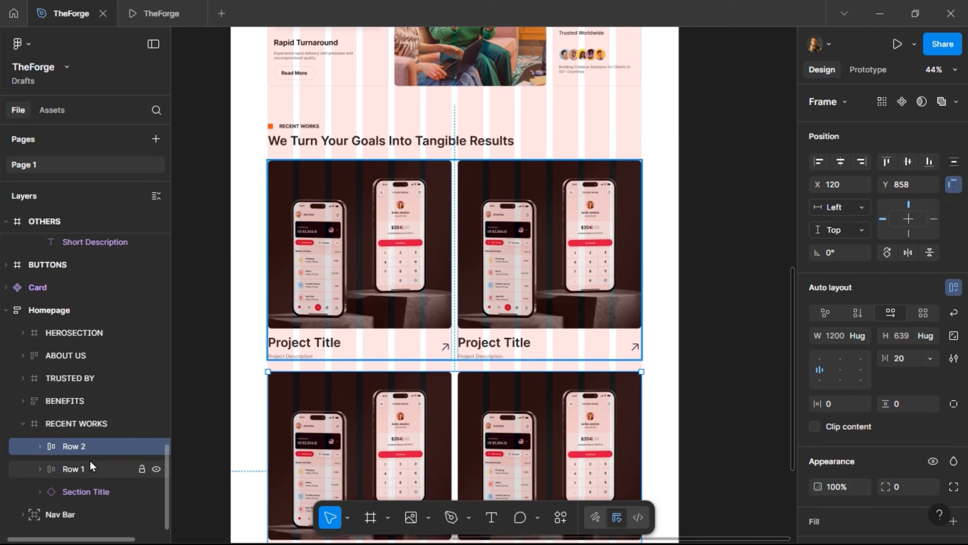
Order RECENT WORKS as Section Title, Row 1, Row 2 with vertical auto layout, then preview it
{"action": "left_click_drag", "start_coordinate": [78, 473], "coordinate": [81, 441]}
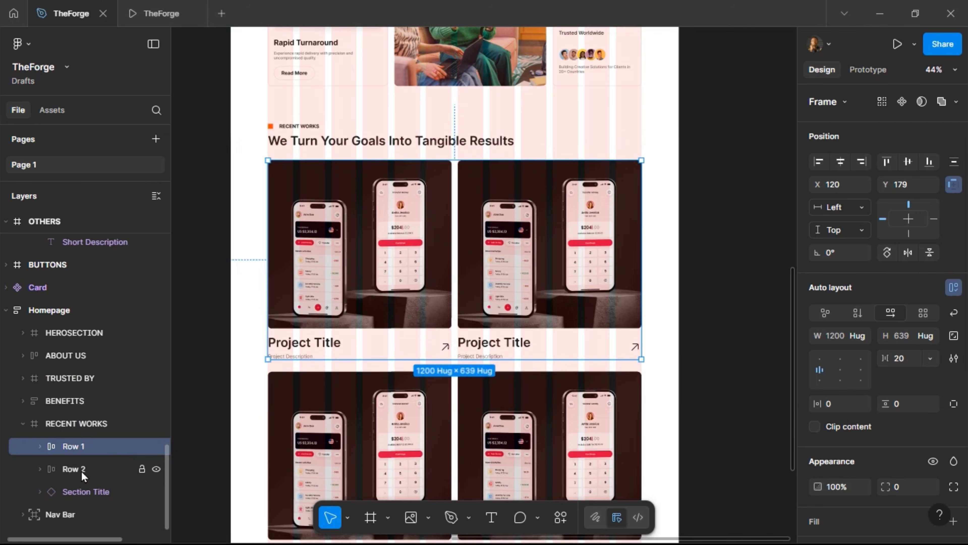
{"action": "left_click_drag", "start_coordinate": [79, 494], "coordinate": [86, 435]}
{"action": "key", "text": "shift+Return"}
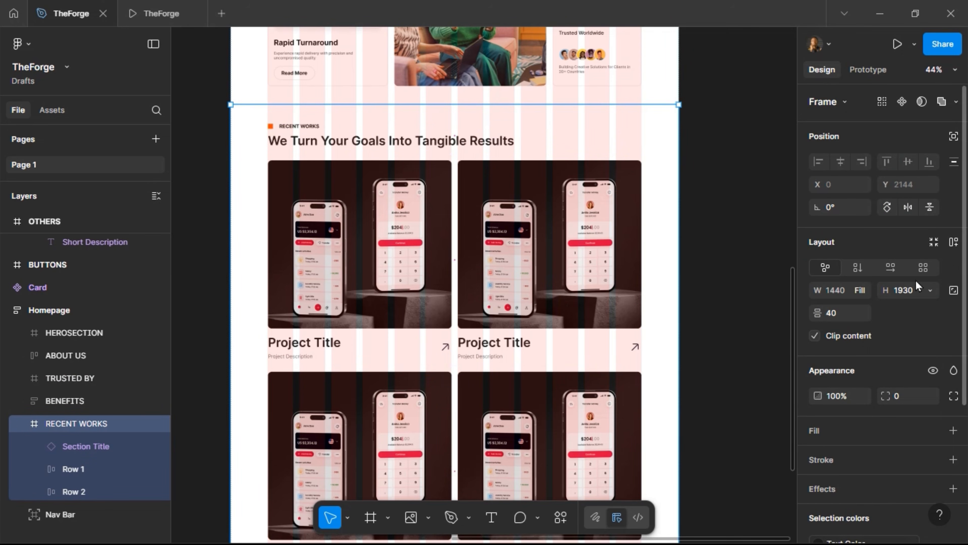
{"action": "left_click", "coordinate": [953, 248]}
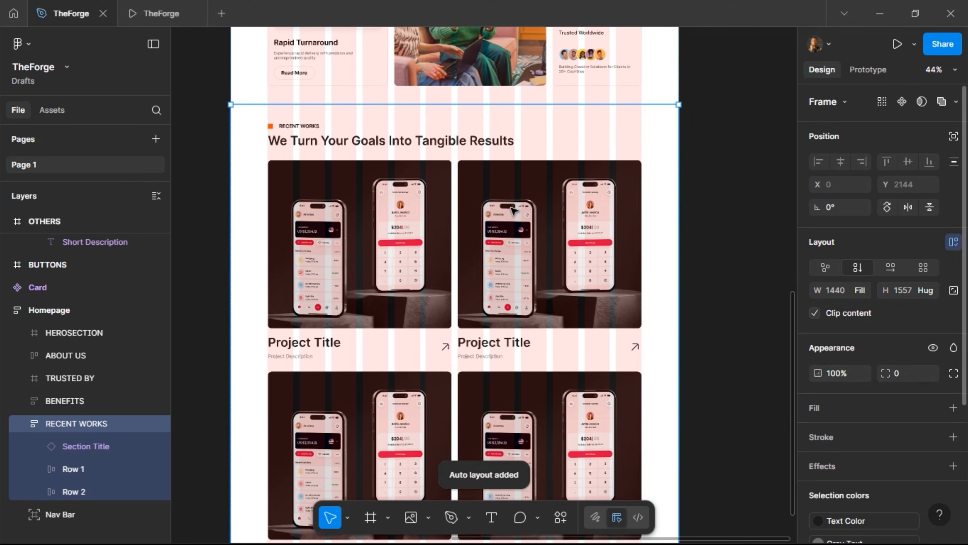
{"action": "scroll", "coordinate": [420, 306], "scroll_direction": "down", "scroll_amount": 5}
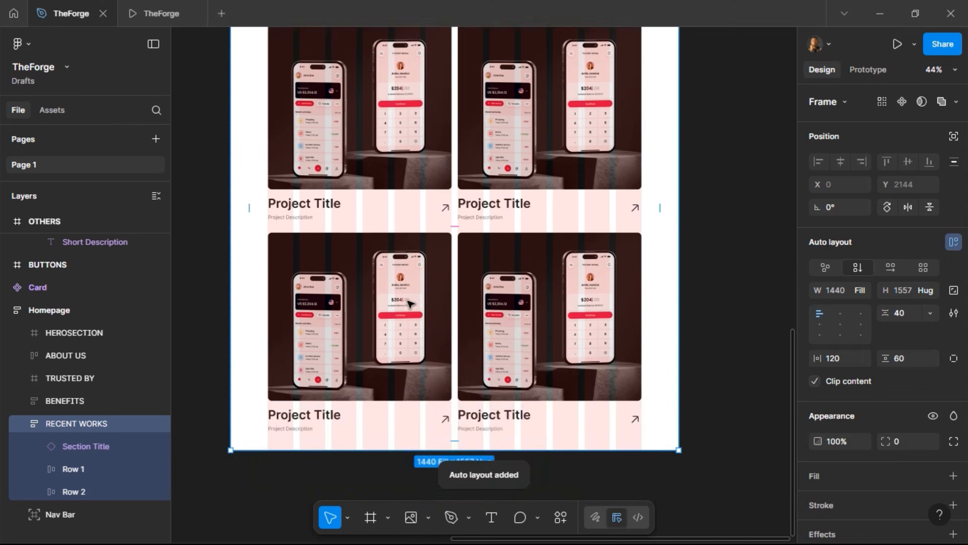
{"action": "scroll", "coordinate": [291, 243], "scroll_direction": "up", "scroll_amount": 1}
{"action": "left_click", "coordinate": [154, 14]}
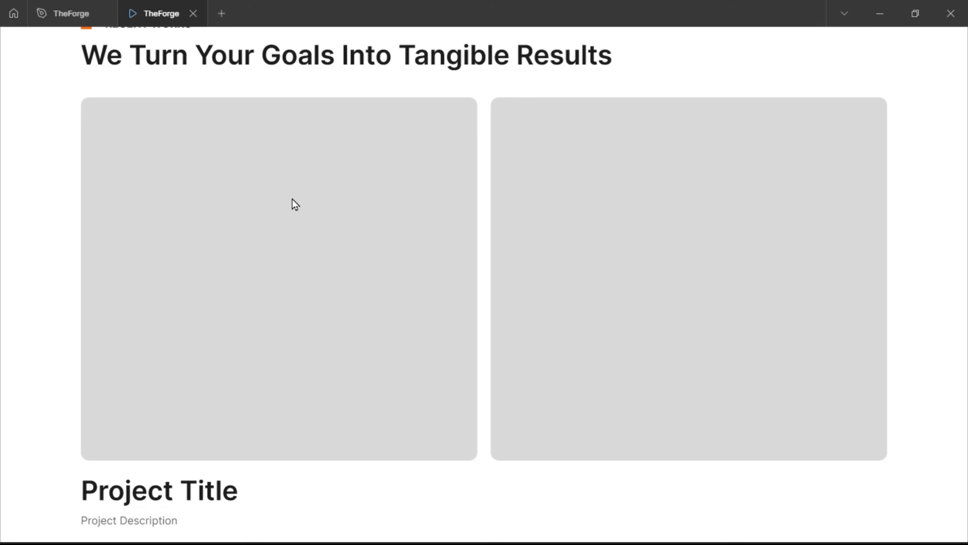
Scroll through the prototype to review the two rows of titled Project Cards
{"action": "scroll", "coordinate": [295, 205], "scroll_direction": "down", "scroll_amount": 3}
{"action": "scroll", "coordinate": [296, 205], "scroll_direction": "up", "scroll_amount": 2}
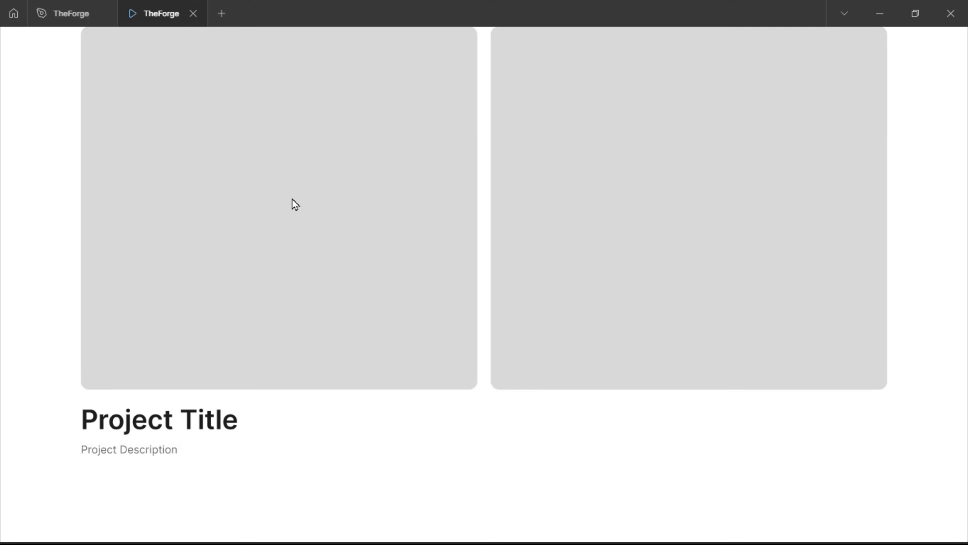
{"action": "scroll", "coordinate": [296, 205], "scroll_direction": "up", "scroll_amount": 12}
{"action": "scroll", "coordinate": [296, 204], "scroll_direction": "down", "scroll_amount": 3}
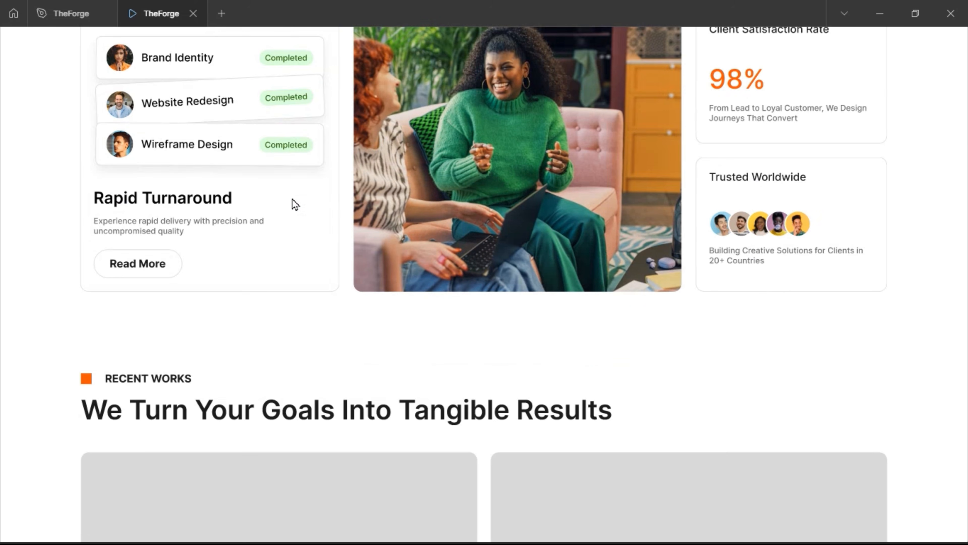
{"action": "scroll", "coordinate": [295, 204], "scroll_direction": "down", "scroll_amount": 8}
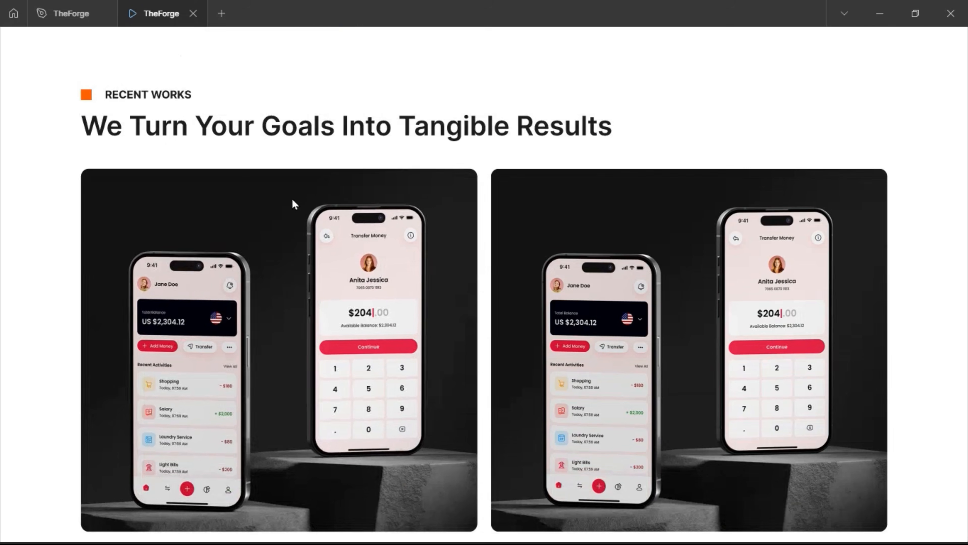
{"action": "scroll", "coordinate": [294, 204], "scroll_direction": "down", "scroll_amount": 4}
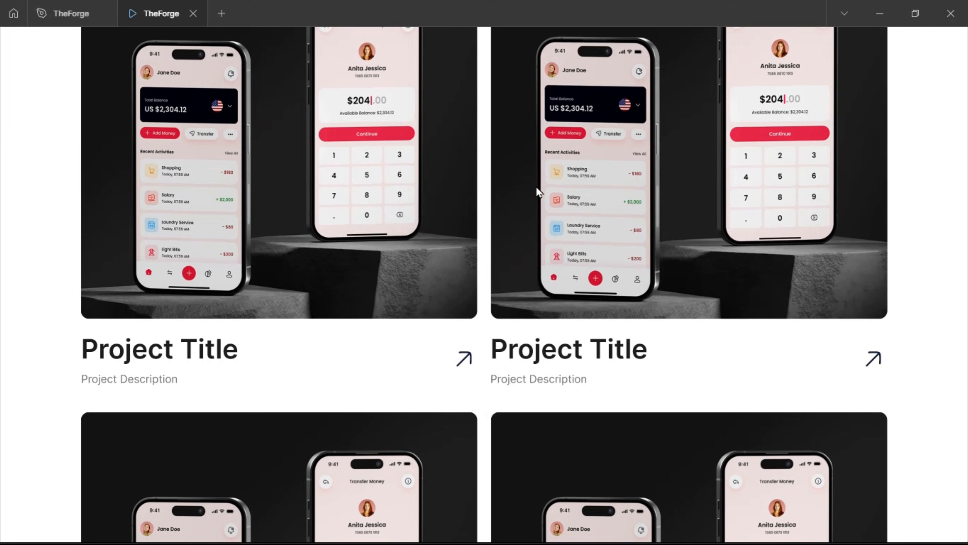
{"action": "scroll", "coordinate": [255, 209], "scroll_direction": "down", "scroll_amount": 5}
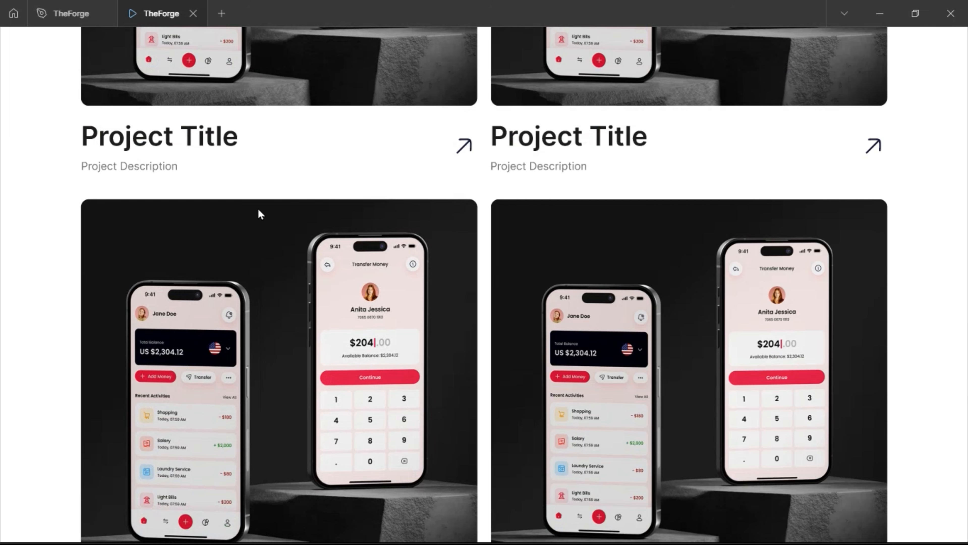
{"action": "scroll", "coordinate": [258, 212], "scroll_direction": "down", "scroll_amount": 3}
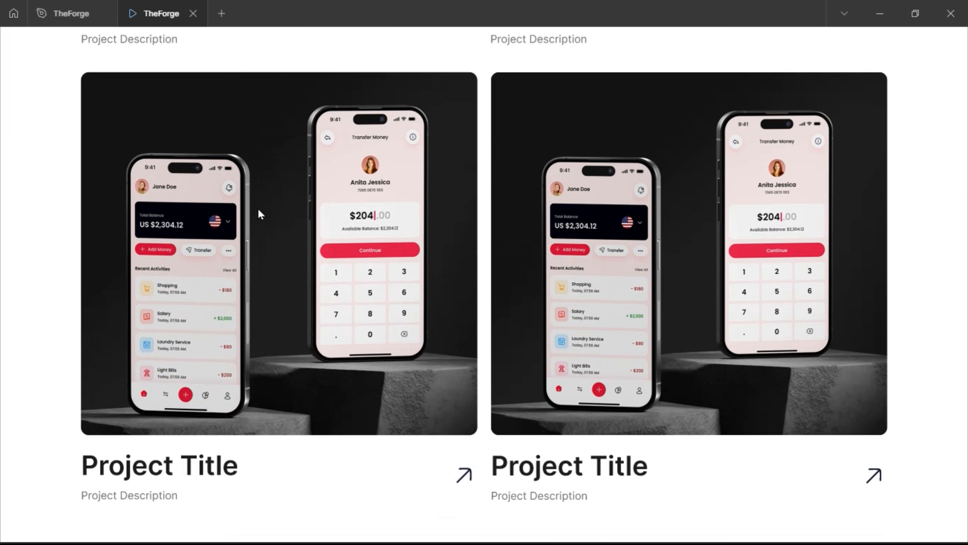
Go back to the design file and pan over to the Project Card component
{"action": "left_click", "coordinate": [65, 14]}
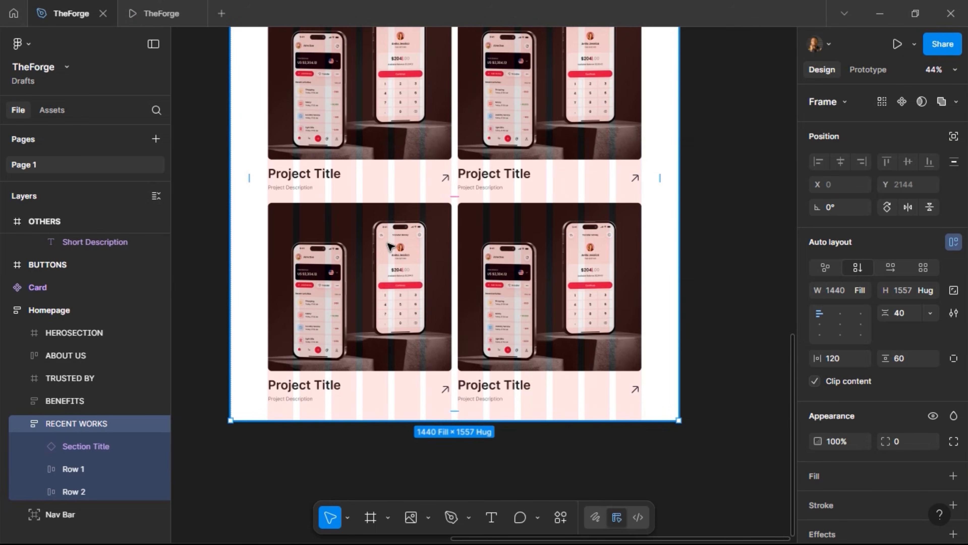
{"action": "scroll", "coordinate": [388, 246], "scroll_direction": "left", "scroll_amount": 5}
{"action": "scroll", "coordinate": [390, 249], "scroll_direction": "up", "scroll_amount": 5}
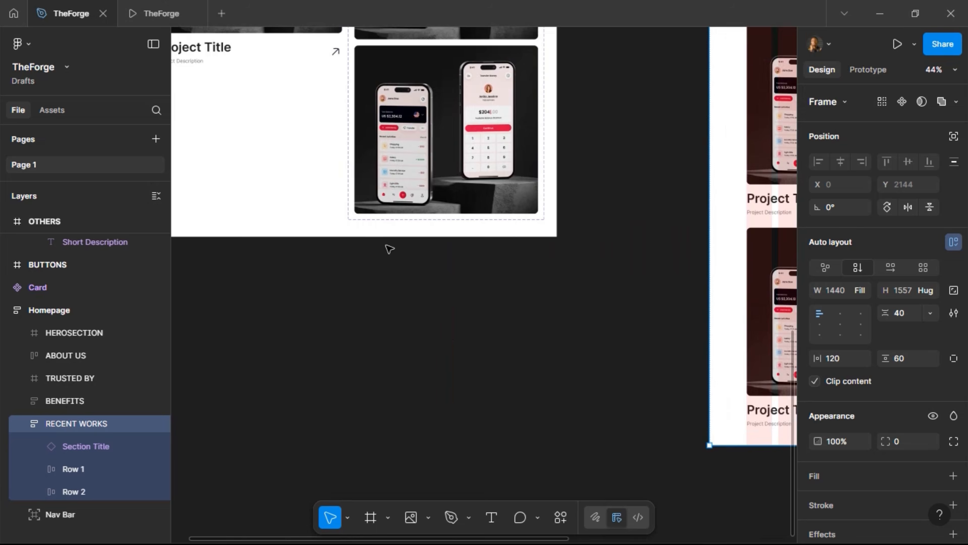
{"action": "scroll", "coordinate": [305, 209], "scroll_direction": "left", "scroll_amount": 3}
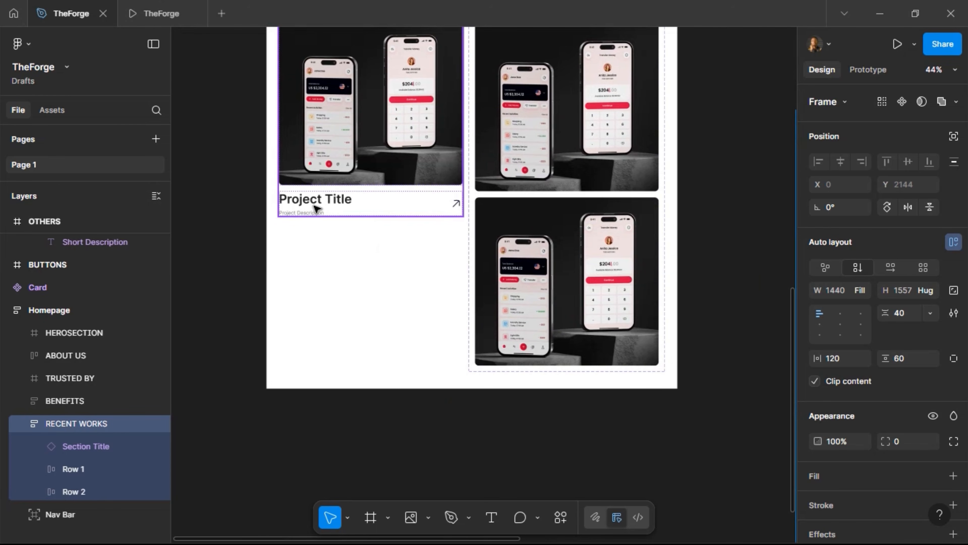
Set the Project Title font size to 28 and check it in the prototype
{"action": "left_click", "coordinate": [322, 204]}
{"action": "double_click", "coordinate": [322, 204]}
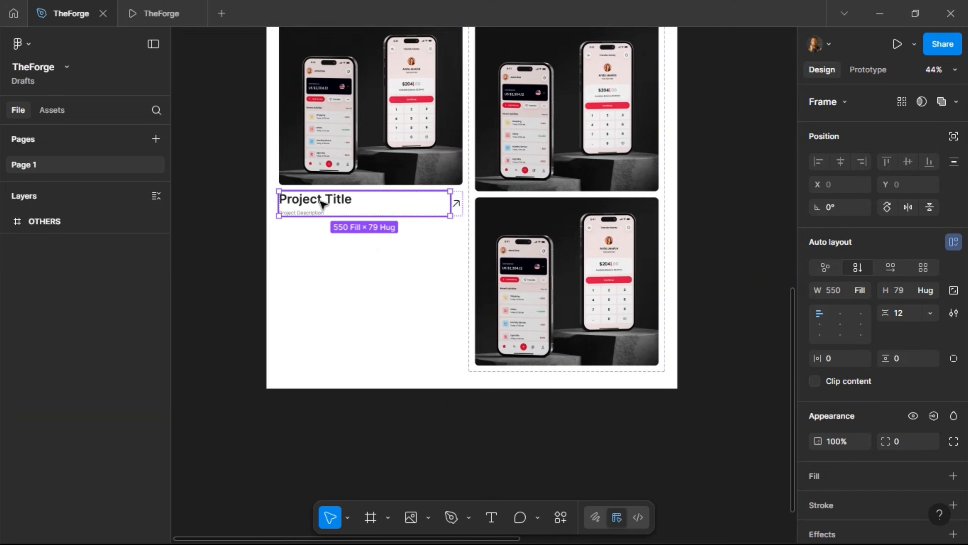
{"action": "double_click", "coordinate": [321, 204]}
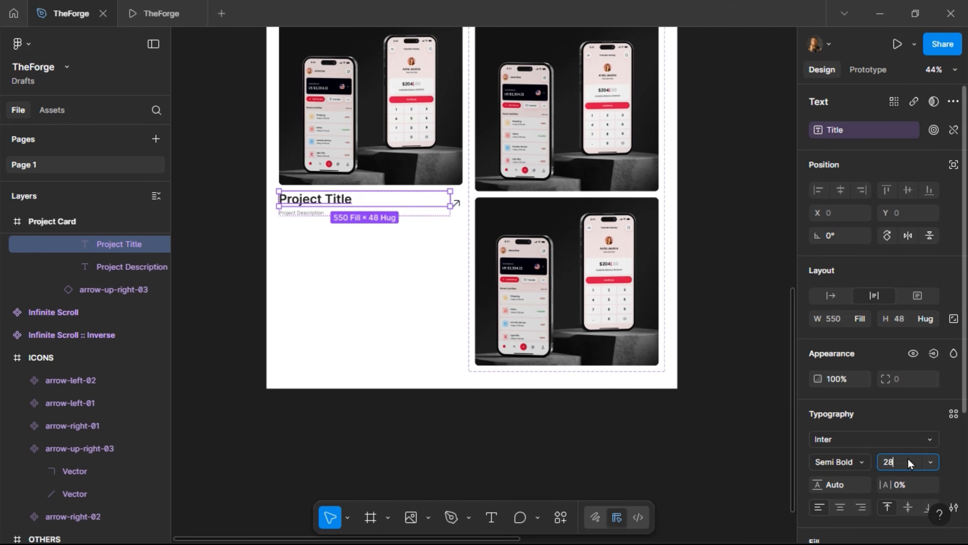
{"action": "key", "text": "Return"}
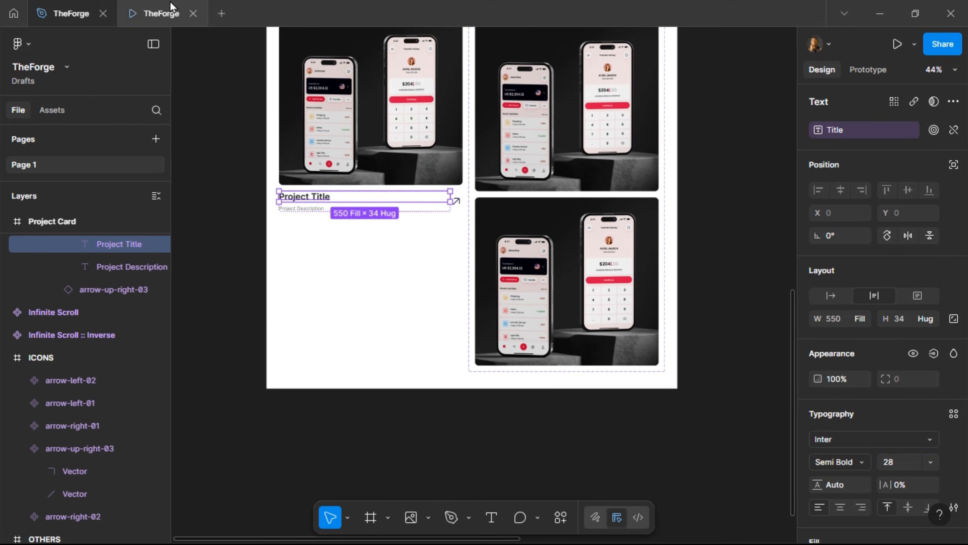
{"action": "left_click", "coordinate": [171, 4]}
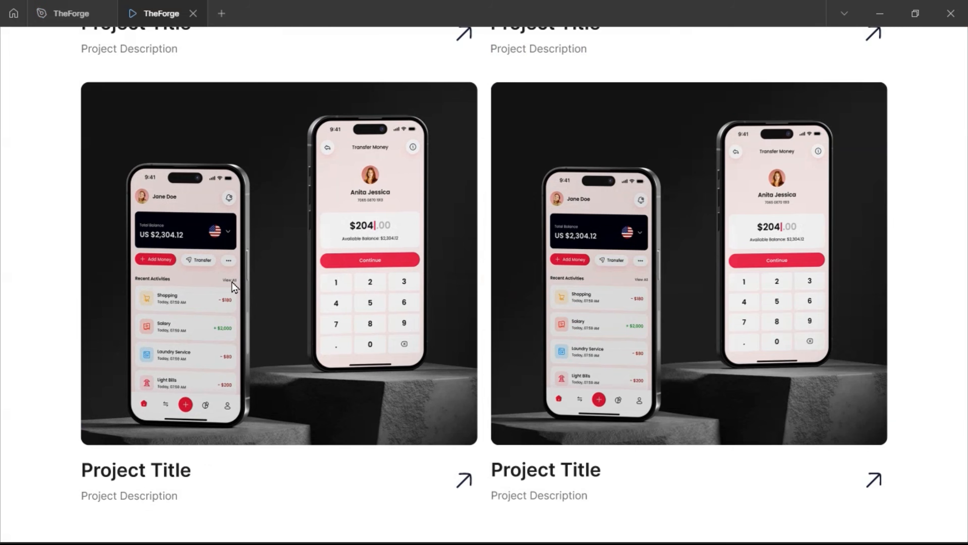
{"action": "left_click", "coordinate": [71, 13]}
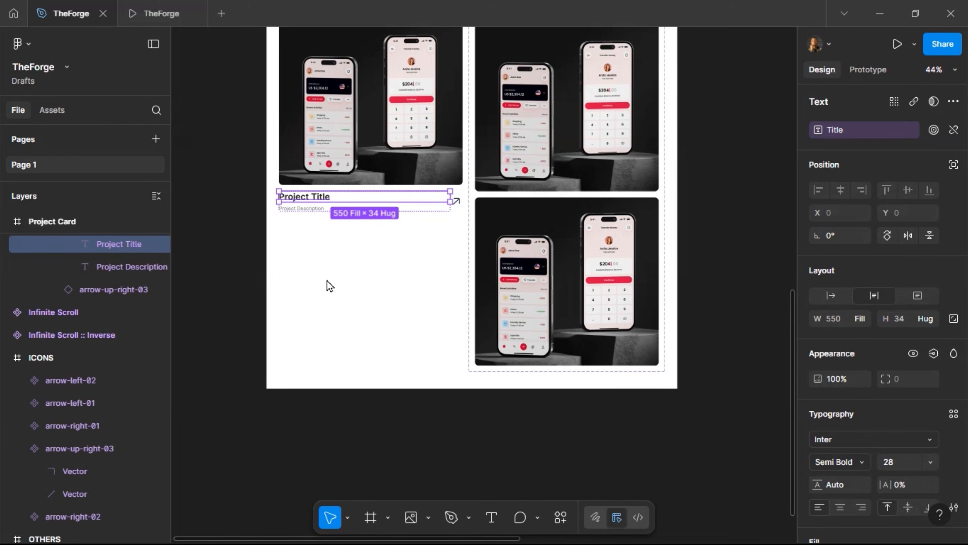
Set the Project Description font size to 14 and check it in the prototype
{"action": "key", "text": "Tab"}
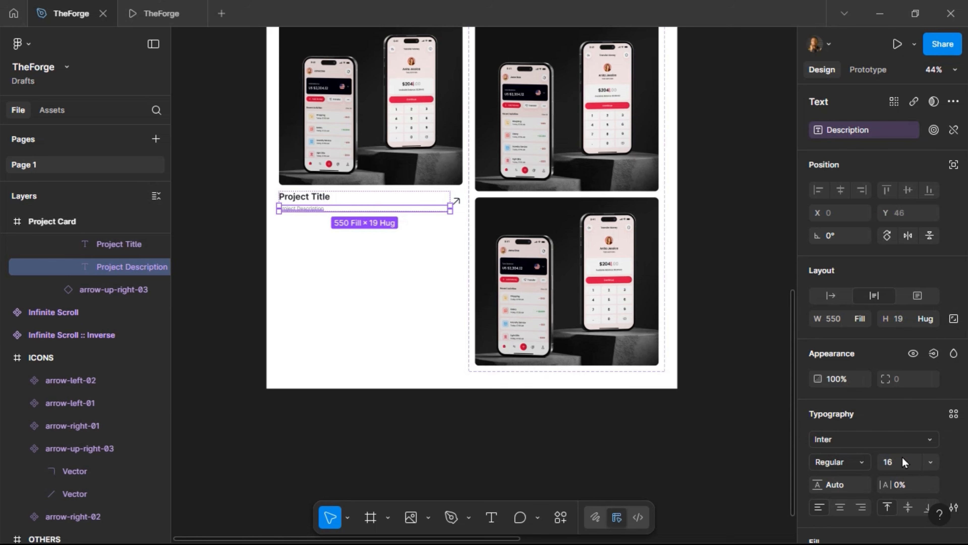
{"action": "left_click", "coordinate": [898, 465]}
{"action": "type", "text": "14"}
{"action": "key", "text": "Return"}
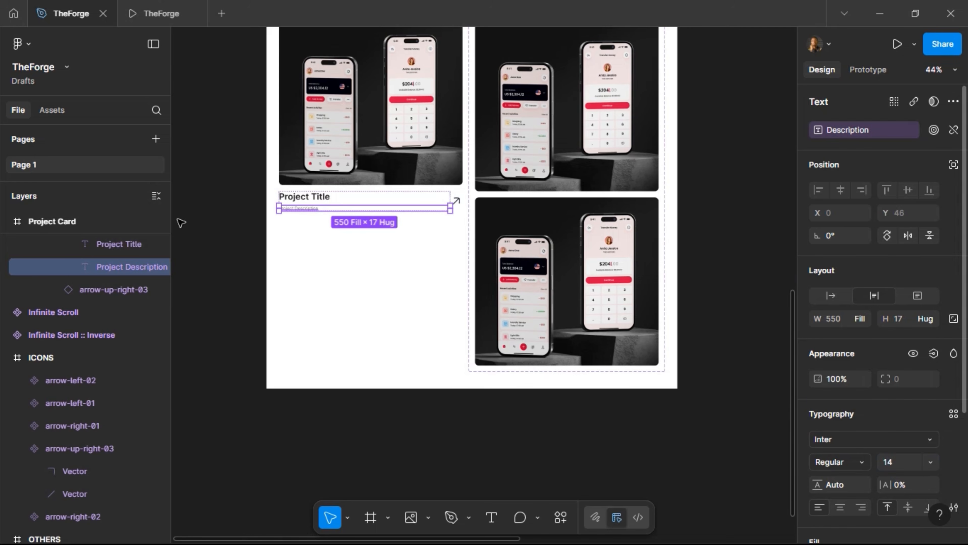
{"action": "left_click", "coordinate": [143, 8]}
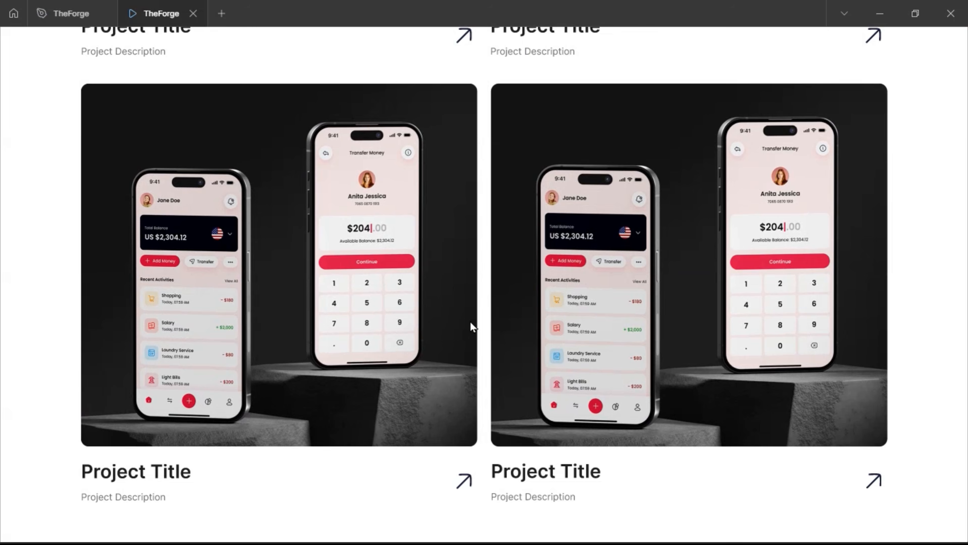
{"action": "scroll", "coordinate": [462, 316], "scroll_direction": "up", "scroll_amount": 5}
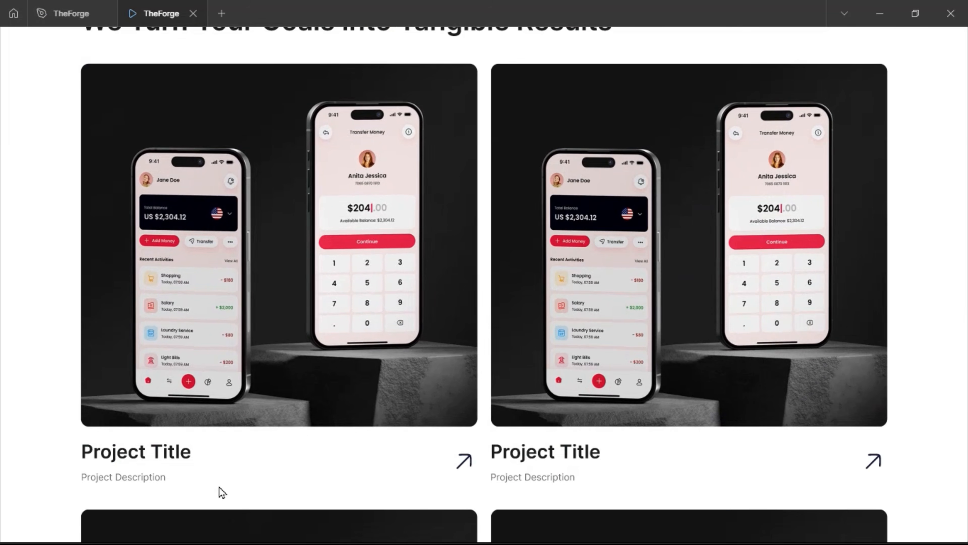
{"action": "scroll", "coordinate": [619, 465], "scroll_direction": "down", "scroll_amount": 5}
{"action": "scroll", "coordinate": [270, 404], "scroll_direction": "up", "scroll_amount": 6}
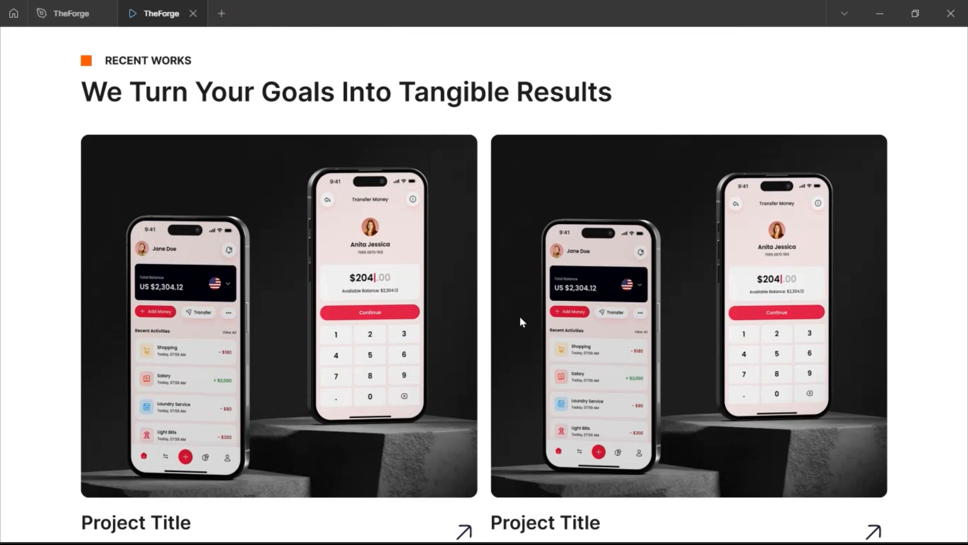
{"action": "scroll", "coordinate": [162, 206], "scroll_direction": "up", "scroll_amount": 5}
{"action": "scroll", "coordinate": [330, 371], "scroll_direction": "down", "scroll_amount": 7}
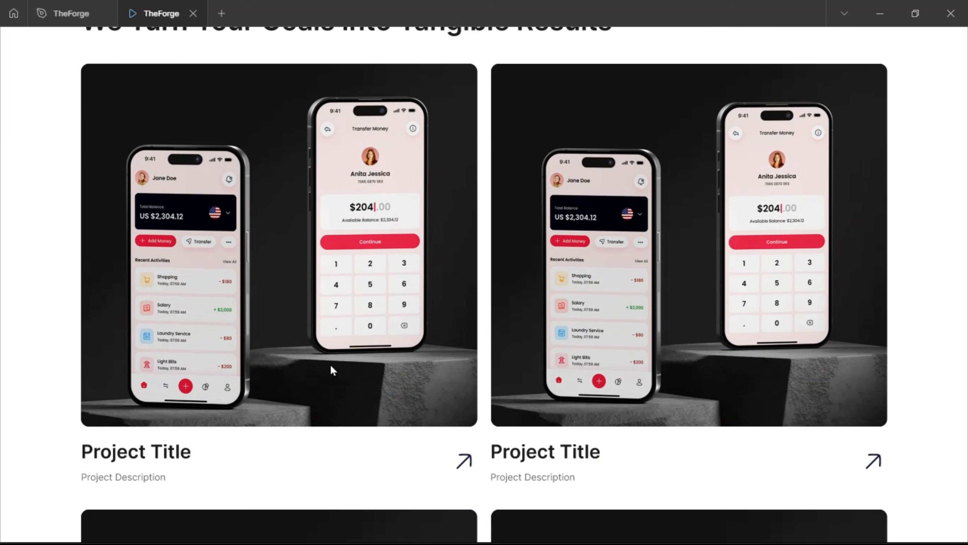
{"action": "left_click", "coordinate": [68, 19]}
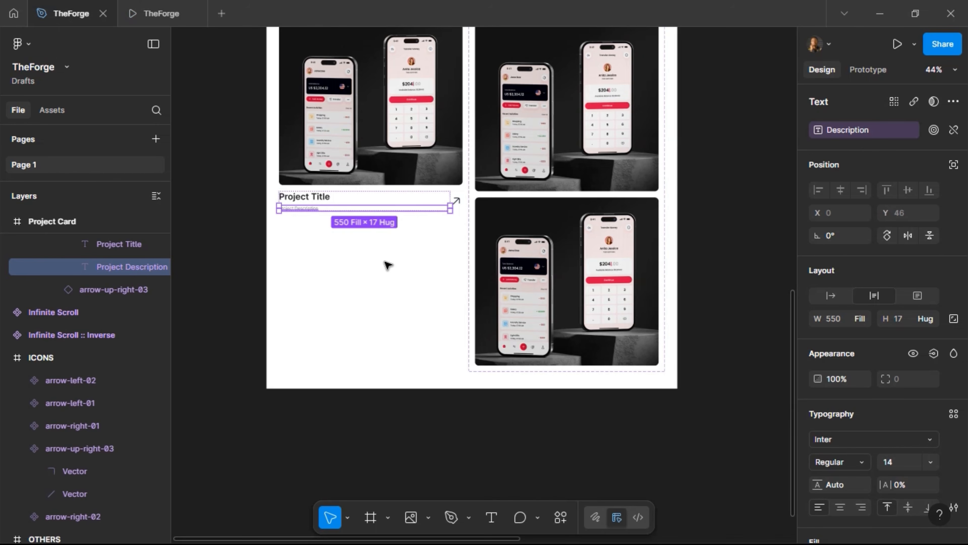
Import the phone, bag and banner photos from Downloads with Place image
{"action": "left_click", "coordinate": [726, 272]}
{"action": "scroll", "coordinate": [725, 273], "scroll_direction": "right", "scroll_amount": 15}
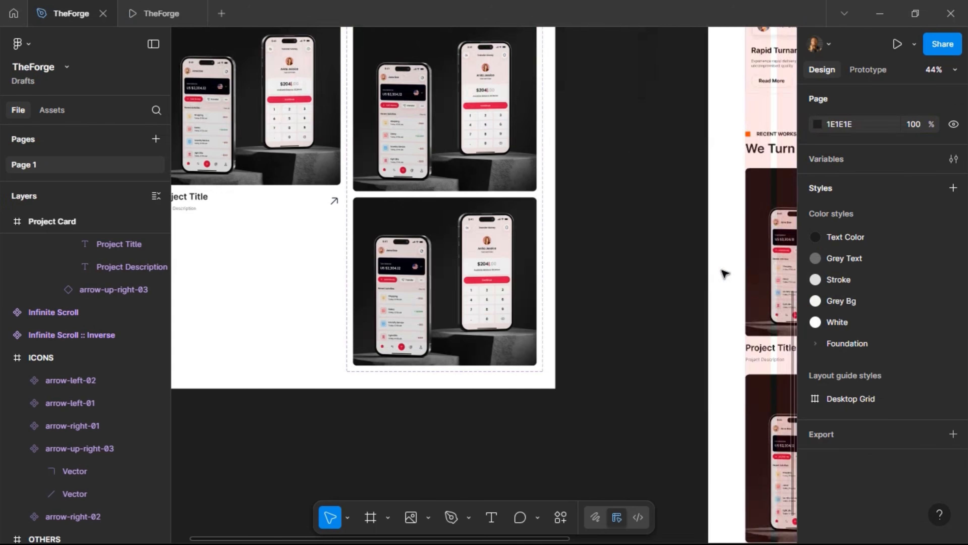
{"action": "scroll", "coordinate": [429, 301], "scroll_direction": "down", "scroll_amount": 3}
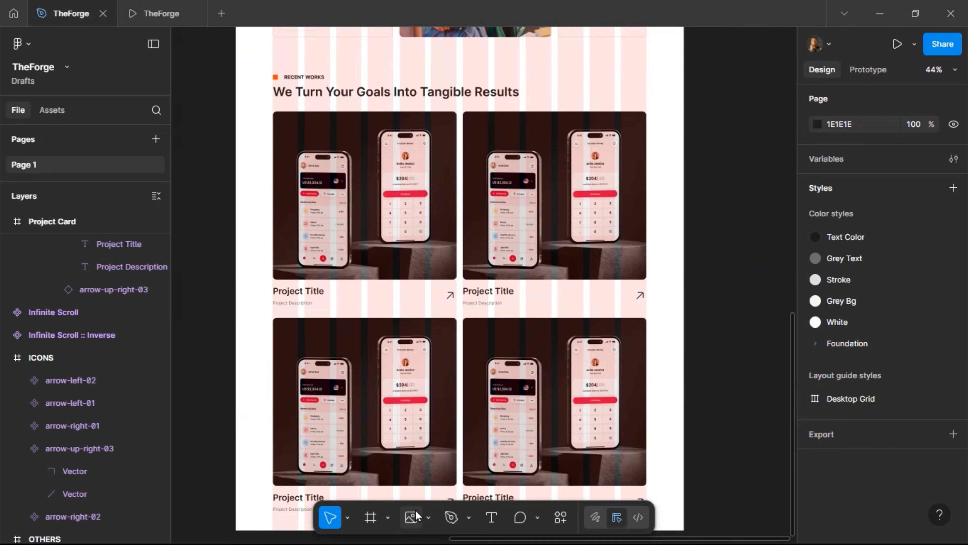
{"action": "left_click", "coordinate": [410, 518]}
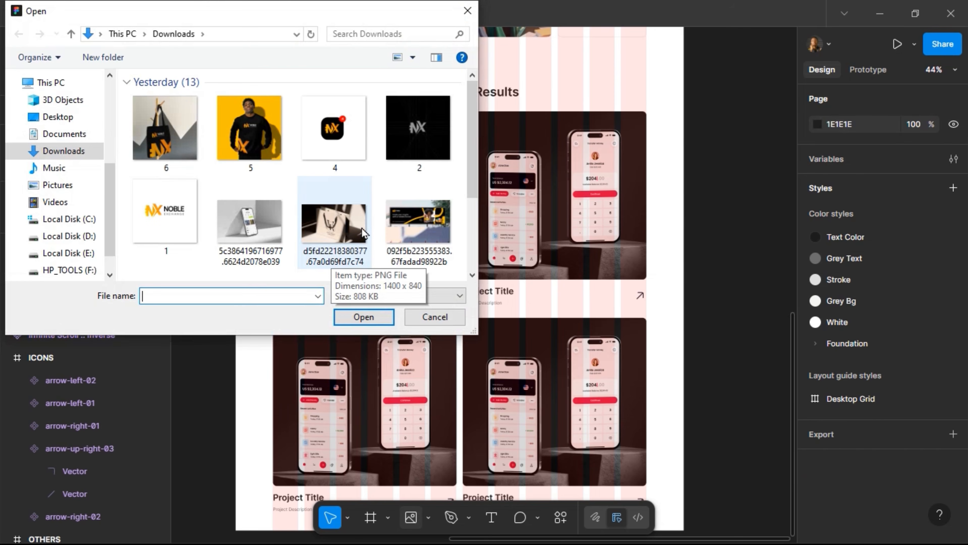
{"action": "left_click", "coordinate": [268, 232]}
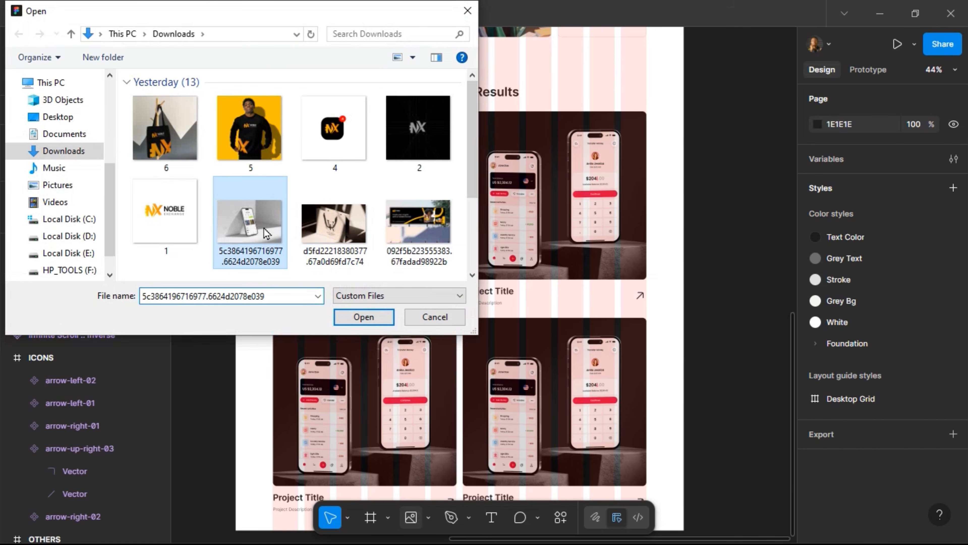
{"action": "left_click", "coordinate": [339, 229], "text": "ctrl"}
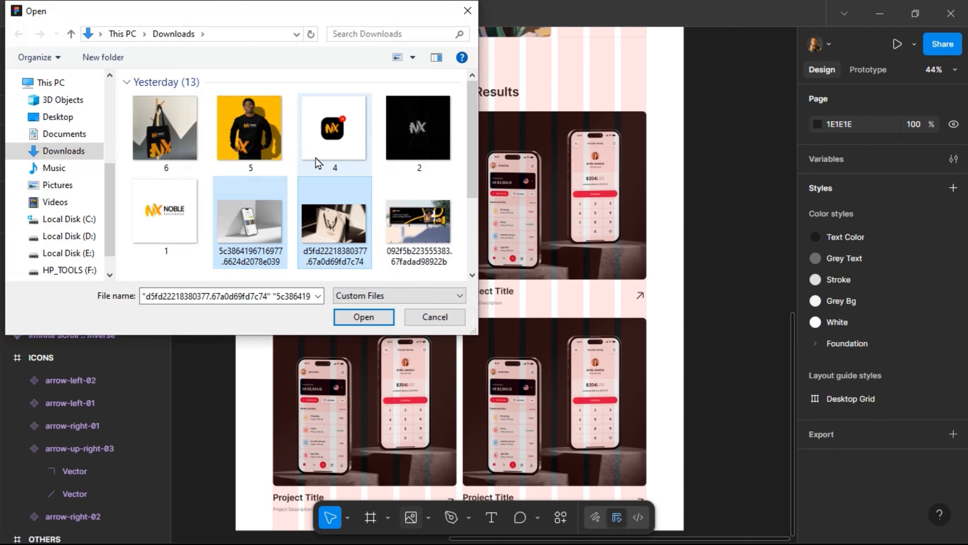
{"action": "scroll", "coordinate": [281, 184], "scroll_direction": "down", "scroll_amount": 2}
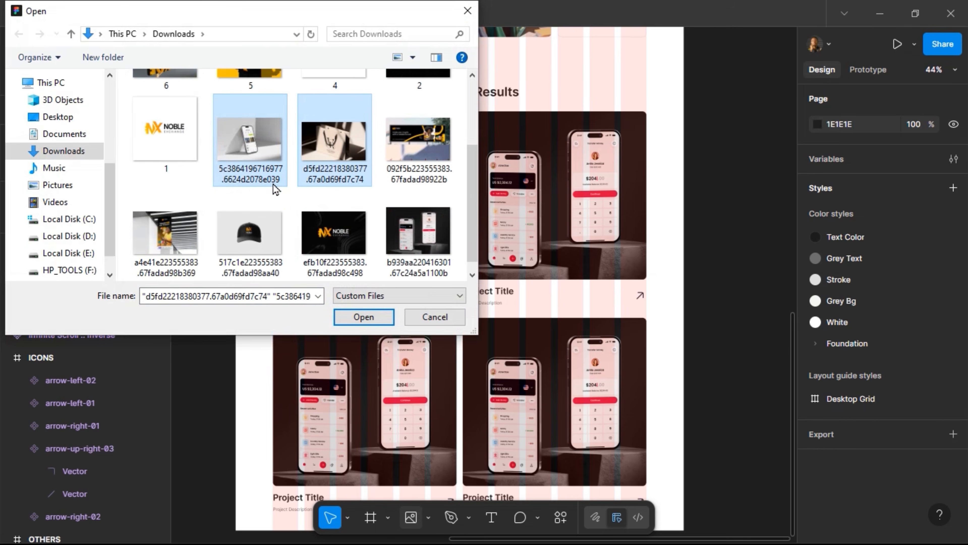
{"action": "left_click", "coordinate": [170, 233], "text": "ctrl"}
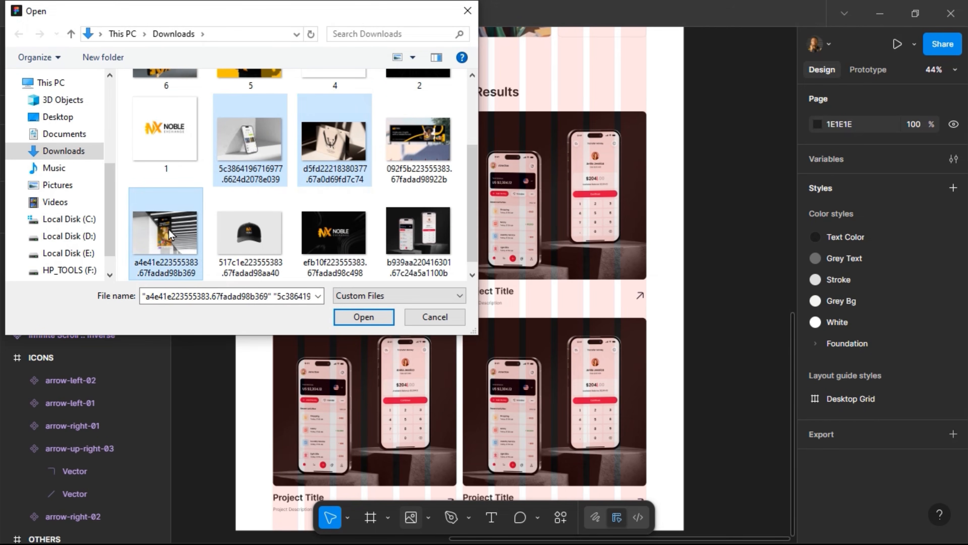
{"action": "left_click", "coordinate": [362, 317]}
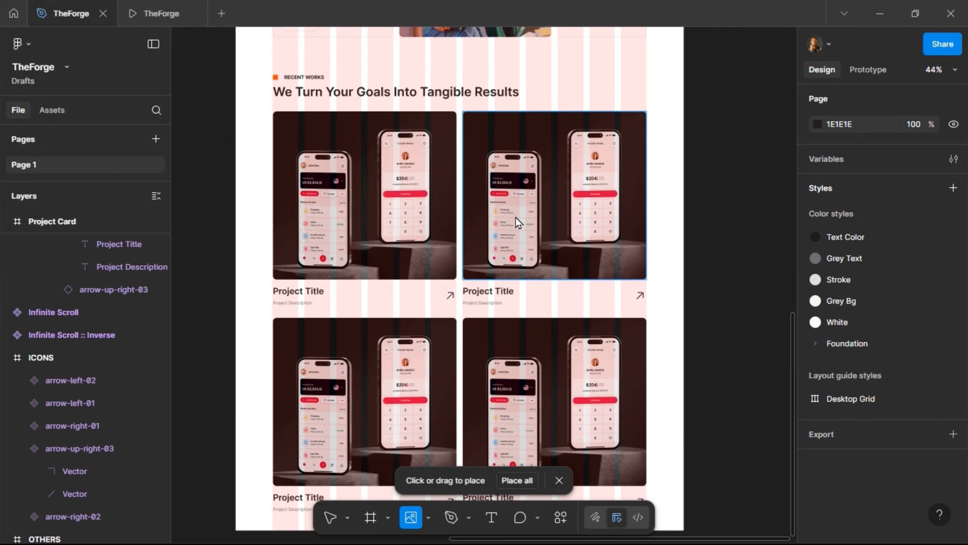
Place the photos into the top-right, bottom-left and bottom-right cards, then preview them
{"action": "left_click", "coordinate": [546, 184]}
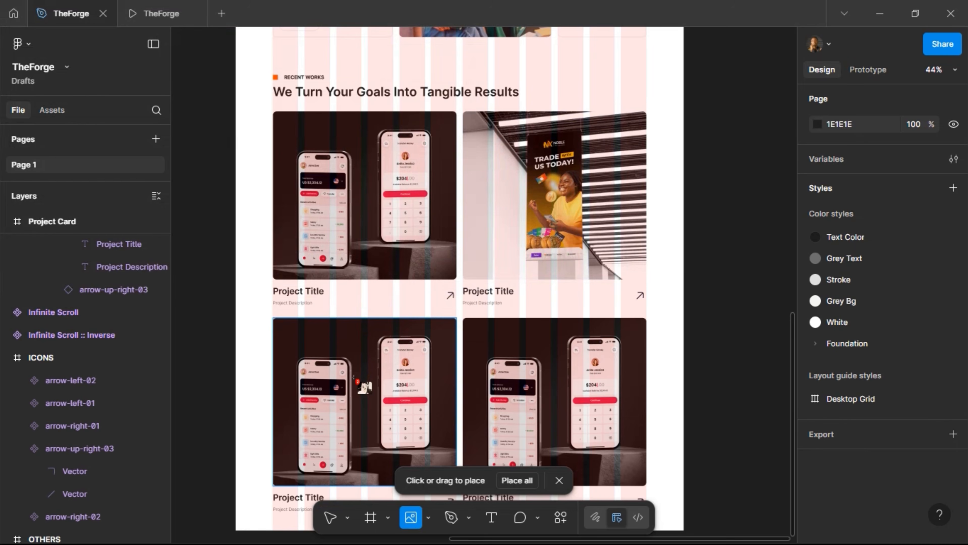
{"action": "left_click", "coordinate": [365, 386]}
{"action": "left_click", "coordinate": [574, 386]}
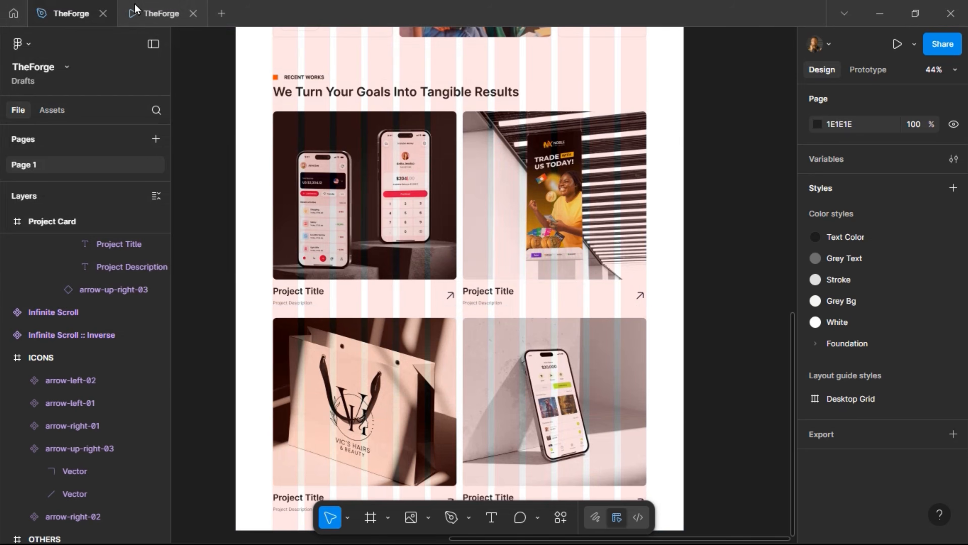
{"action": "left_click", "coordinate": [135, 7]}
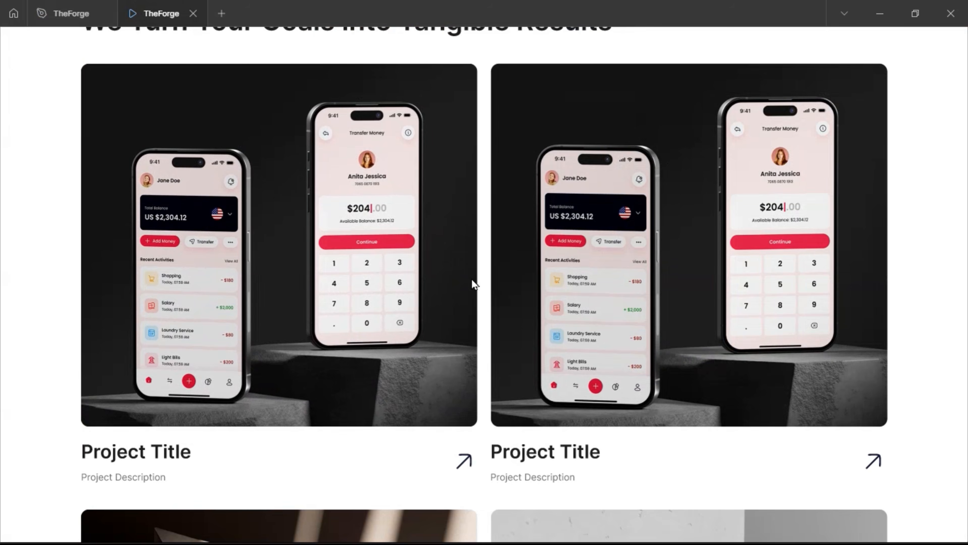
{"action": "scroll", "coordinate": [388, 330], "scroll_direction": "down", "scroll_amount": 5}
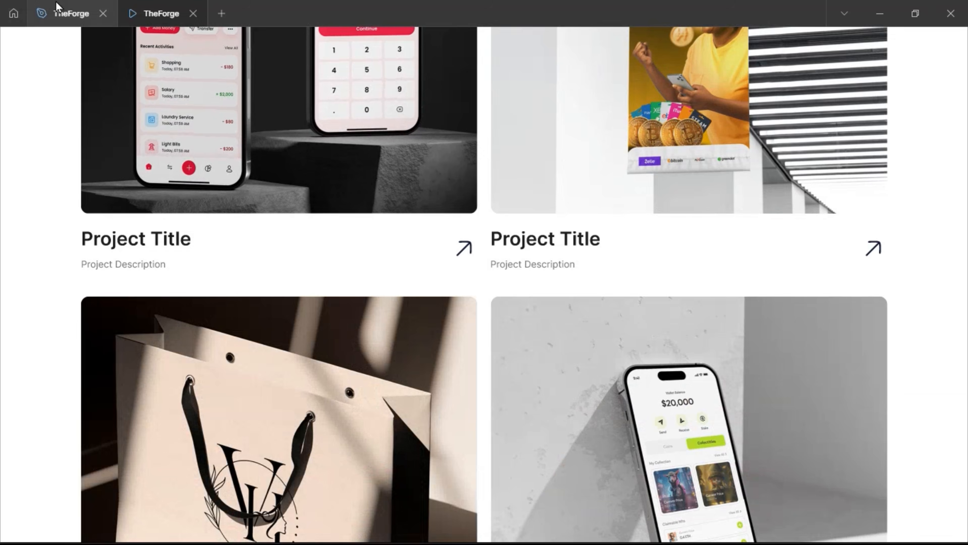
{"action": "left_click", "coordinate": [57, 6]}
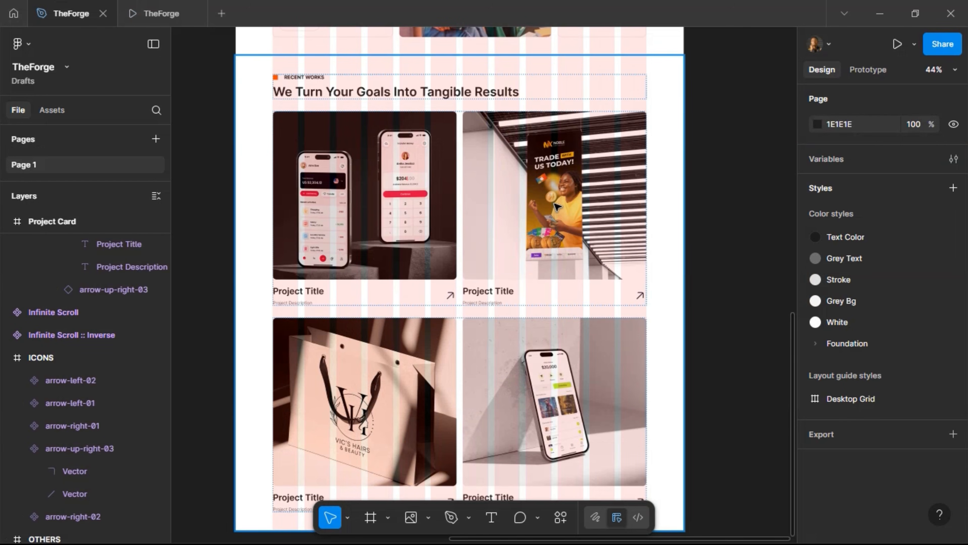
Swap the left Project Card's image back to the Effect component's Default variant
{"action": "scroll", "coordinate": [557, 206], "scroll_direction": "left", "scroll_amount": 10}
{"action": "scroll", "coordinate": [557, 206], "scroll_direction": "up", "scroll_amount": 4}
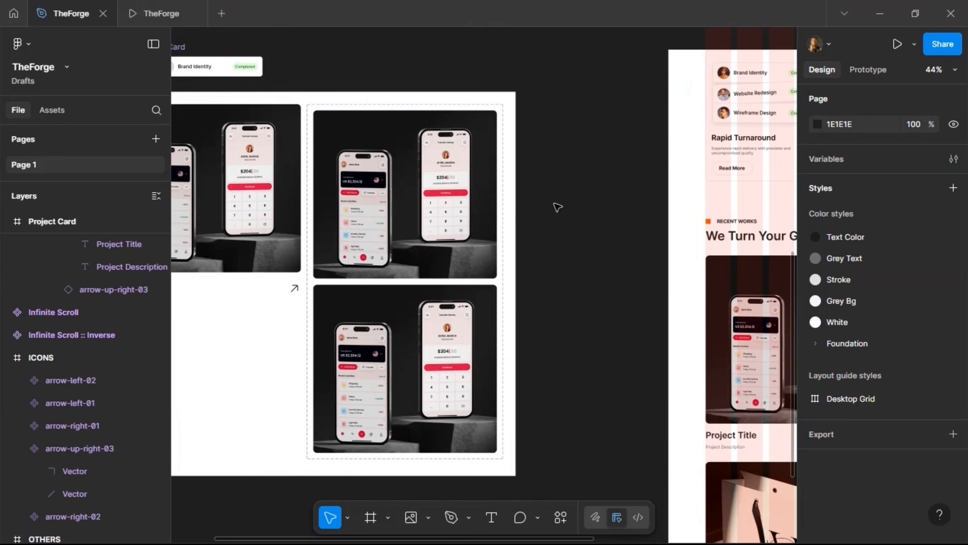
{"action": "scroll", "coordinate": [556, 207], "scroll_direction": "up", "scroll_amount": 1}
{"action": "left_click", "coordinate": [354, 211]}
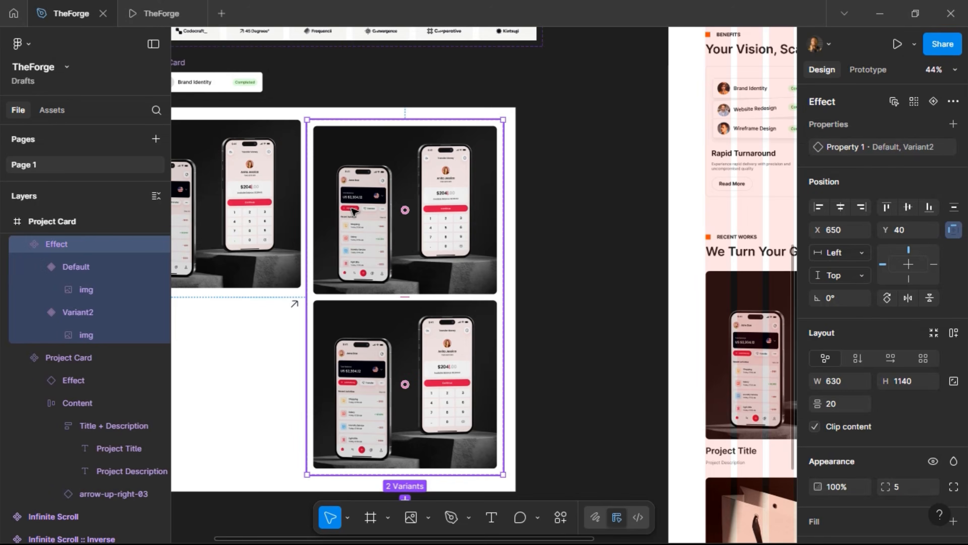
{"action": "double_click", "coordinate": [354, 211]}
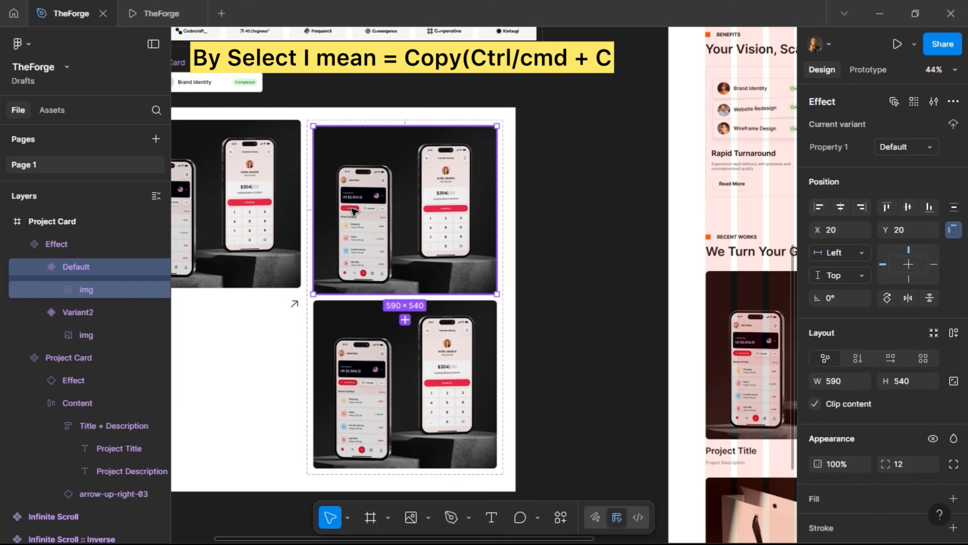
{"action": "scroll", "coordinate": [354, 211], "scroll_direction": "left", "scroll_amount": 2}
{"action": "scroll", "coordinate": [354, 211], "scroll_direction": "left", "scroll_amount": 1}
{"action": "left_click", "coordinate": [299, 213]}
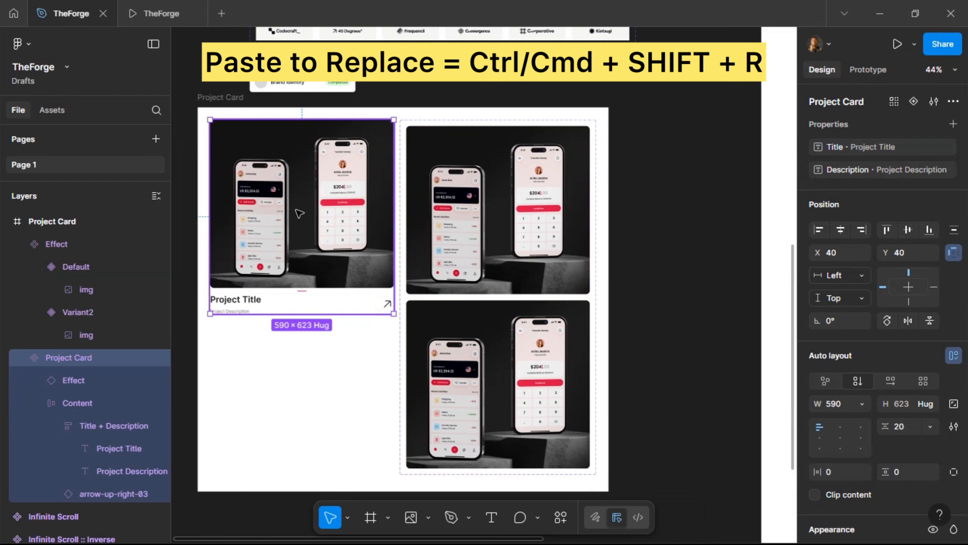
{"action": "double_click", "coordinate": [303, 216]}
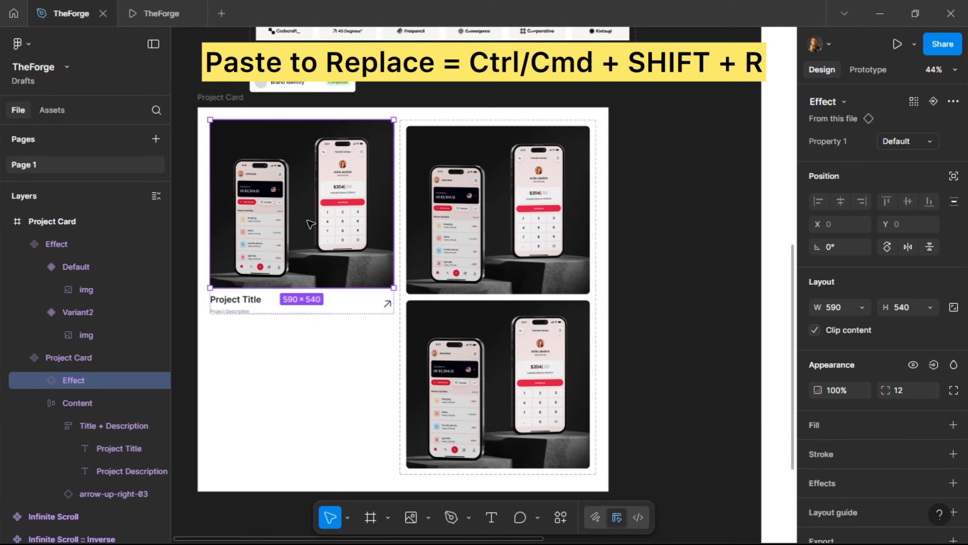
{"action": "left_click", "coordinate": [601, 274]}
{"action": "scroll", "coordinate": [601, 274], "scroll_direction": "right", "scroll_amount": 11}
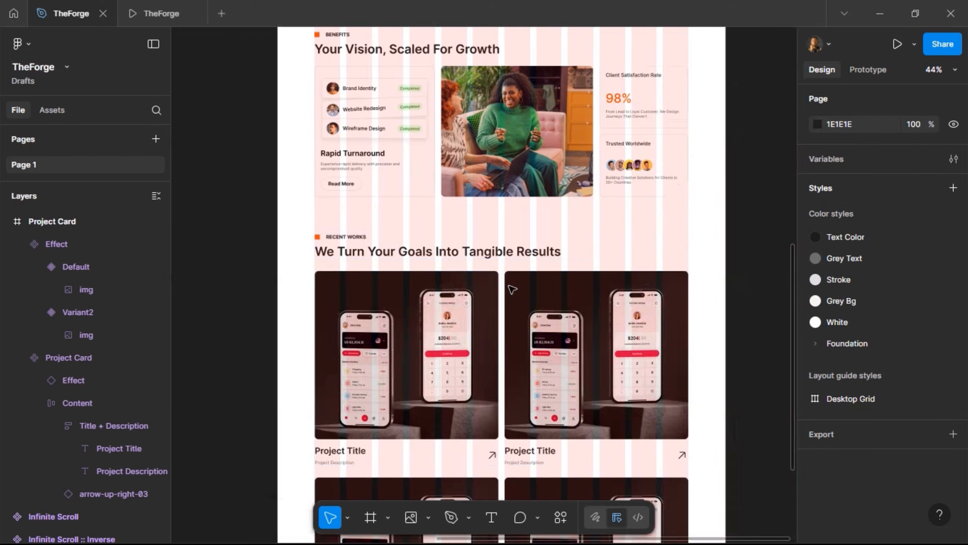
Import the phone, bag and banner photos from Downloads again with Place image
{"action": "scroll", "coordinate": [459, 368], "scroll_direction": "down", "scroll_amount": 3}
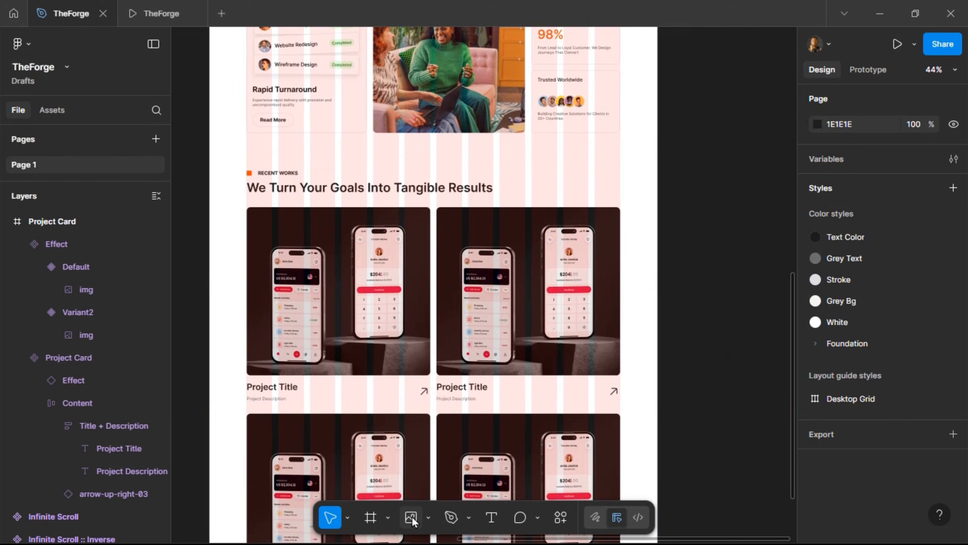
{"action": "left_click", "coordinate": [421, 519]}
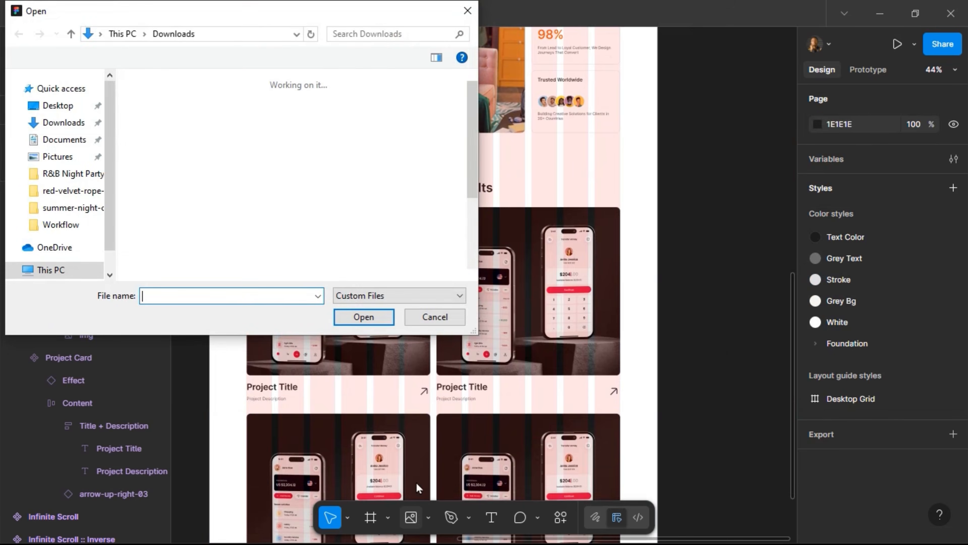
{"action": "left_click", "coordinate": [255, 229]}
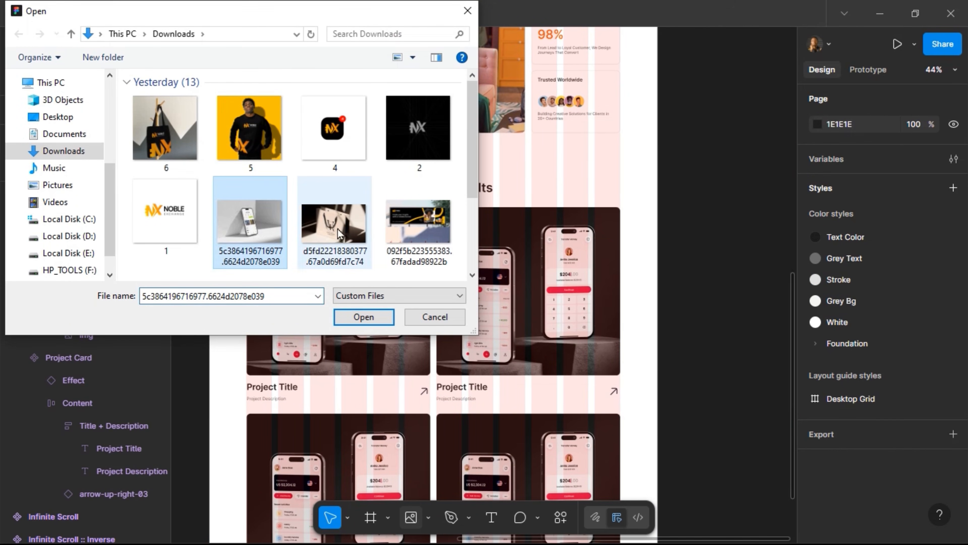
{"action": "left_click", "coordinate": [342, 233], "text": "ctrl"}
{"action": "scroll", "coordinate": [342, 214], "scroll_direction": "down", "scroll_amount": 3}
{"action": "left_click", "coordinate": [194, 180], "text": "ctrl"}
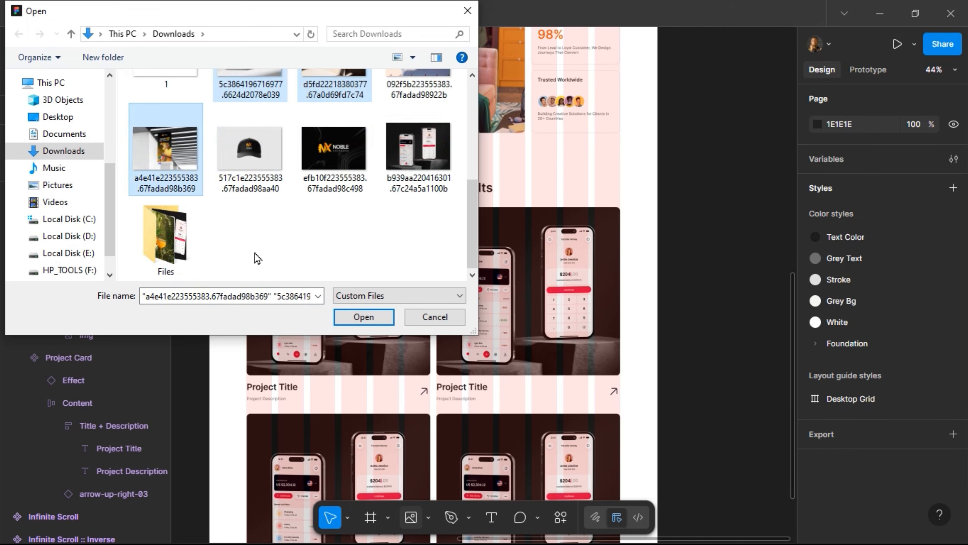
{"action": "left_click", "coordinate": [364, 316]}
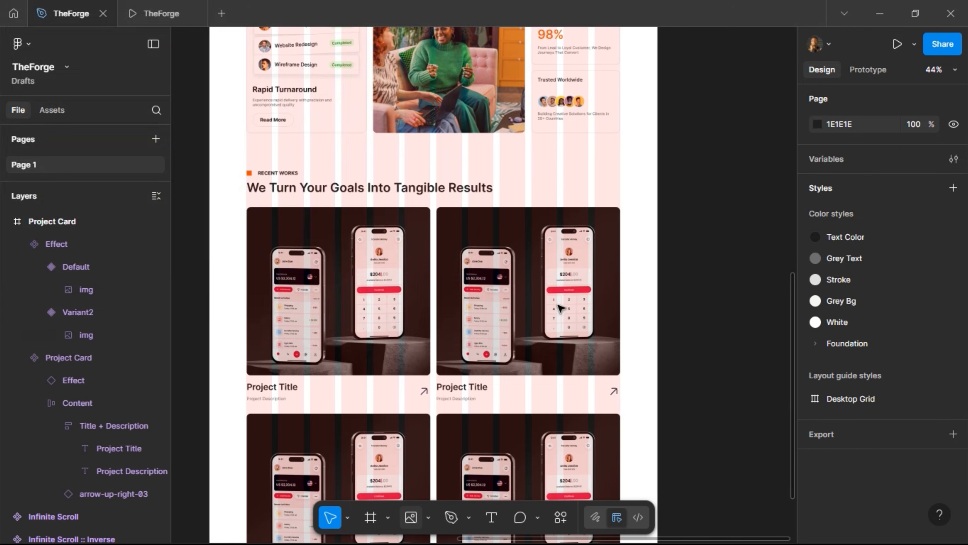
Place the banner, bag and phone photos into three cards and preview the hover effect
{"action": "left_click", "coordinate": [530, 301]}
{"action": "left_click", "coordinate": [366, 433]}
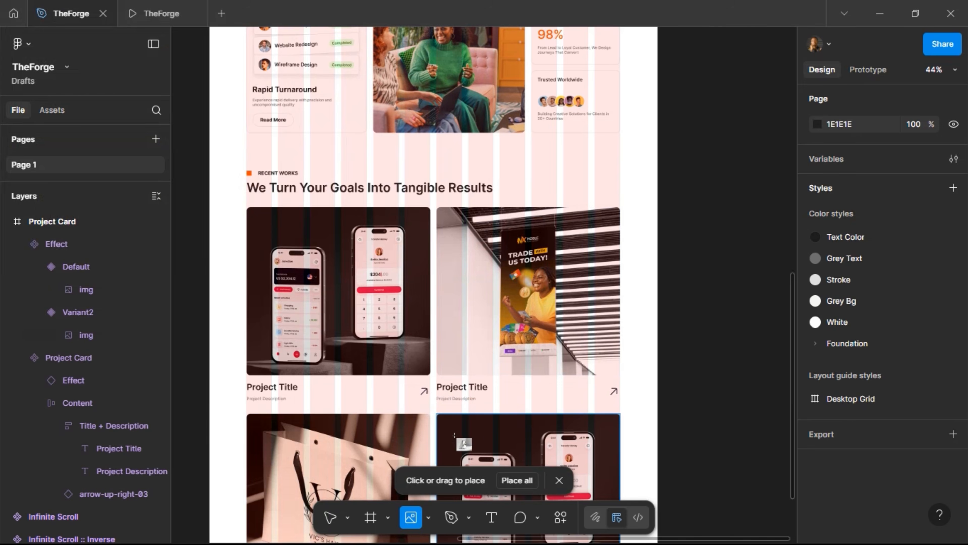
{"action": "left_click", "coordinate": [485, 431]}
{"action": "key", "text": "ctrl+alt+Return"}
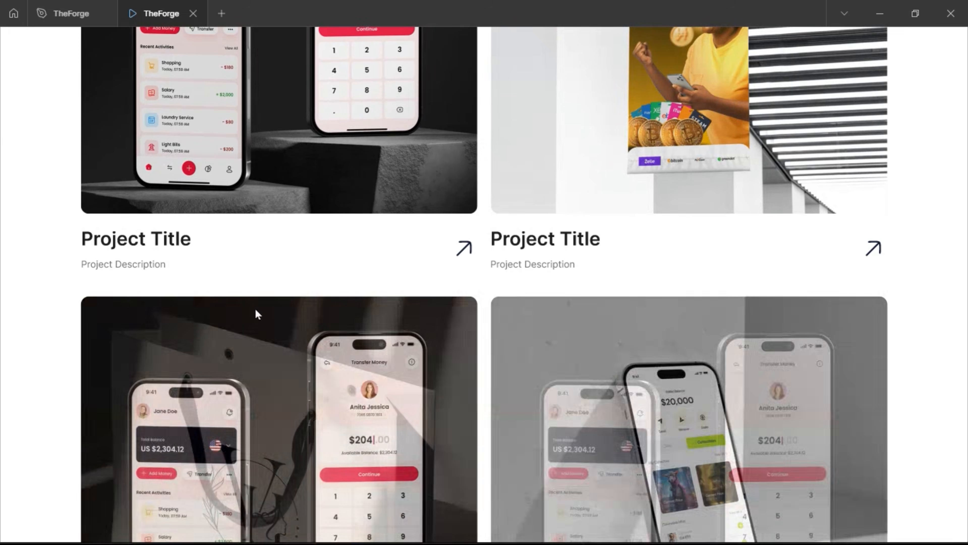
{"action": "left_click", "coordinate": [70, 13]}
Upload the TRADE WITH US TODAY banner as the top-right card's image fill and preview it
{"action": "left_click", "coordinate": [641, 320]}
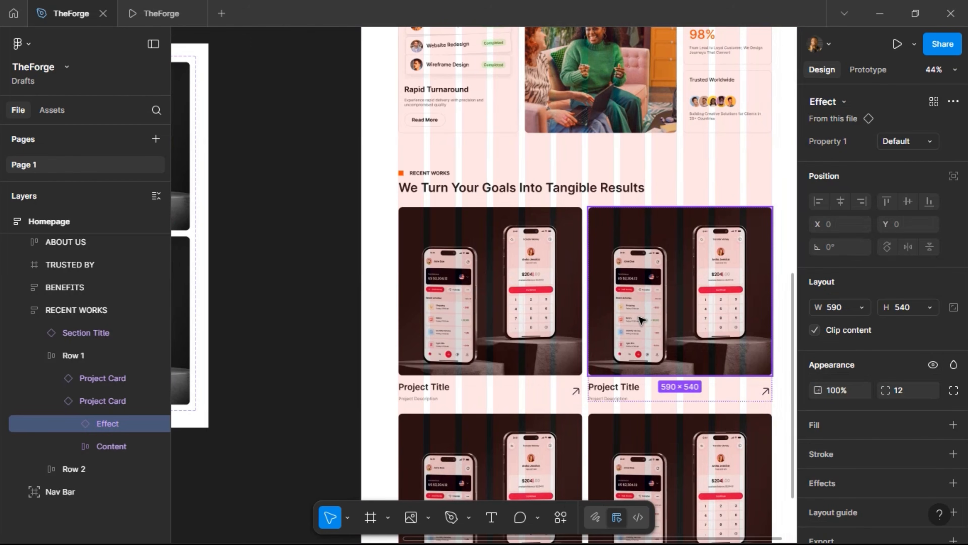
{"action": "double_click", "coordinate": [641, 320]}
{"action": "double_click", "coordinate": [693, 319]}
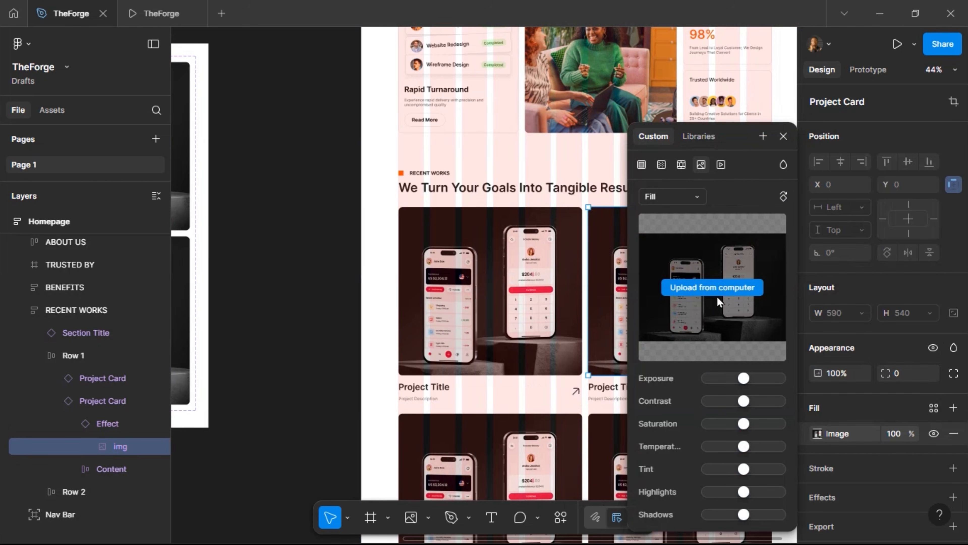
{"action": "left_click", "coordinate": [723, 286]}
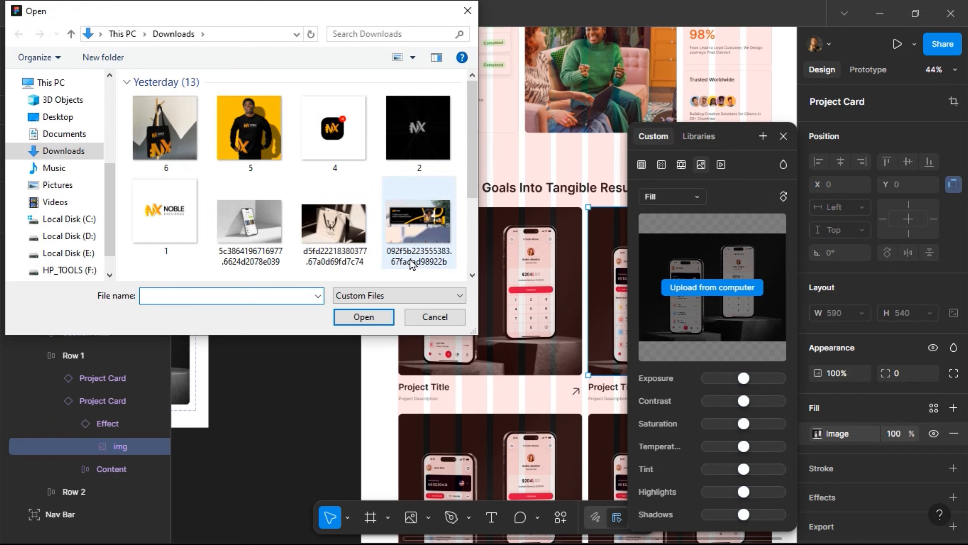
{"action": "scroll", "coordinate": [345, 187], "scroll_direction": "down", "scroll_amount": 2}
{"action": "left_click", "coordinate": [165, 232]}
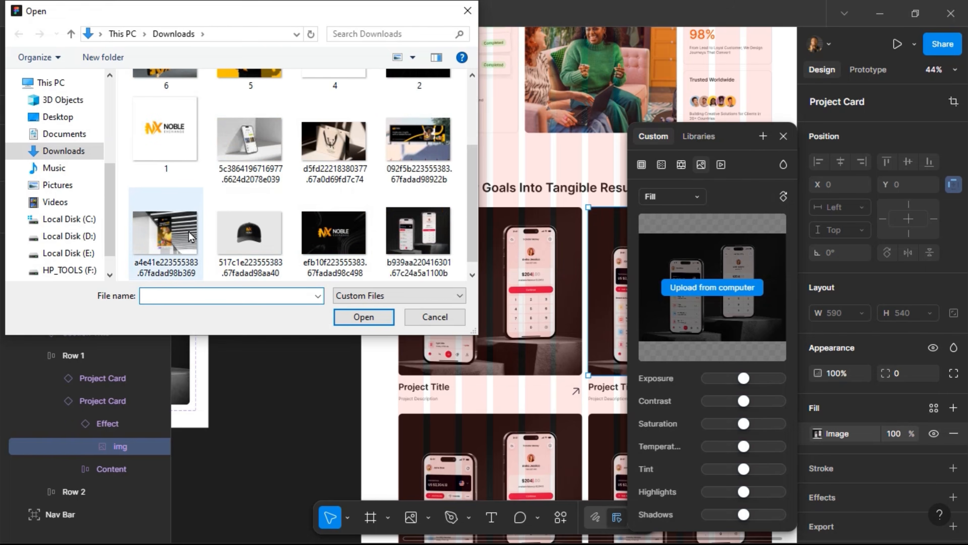
{"action": "left_click", "coordinate": [364, 317]}
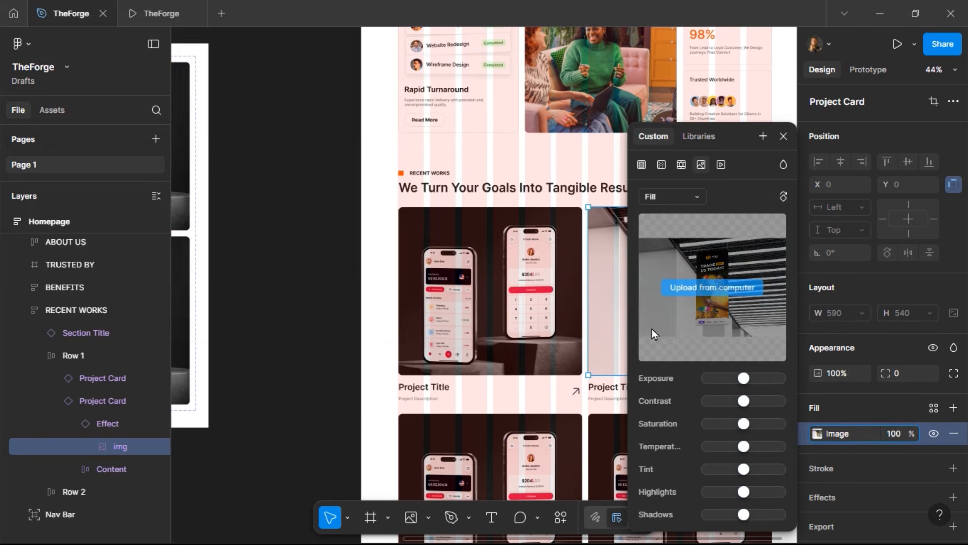
{"action": "left_click", "coordinate": [782, 136]}
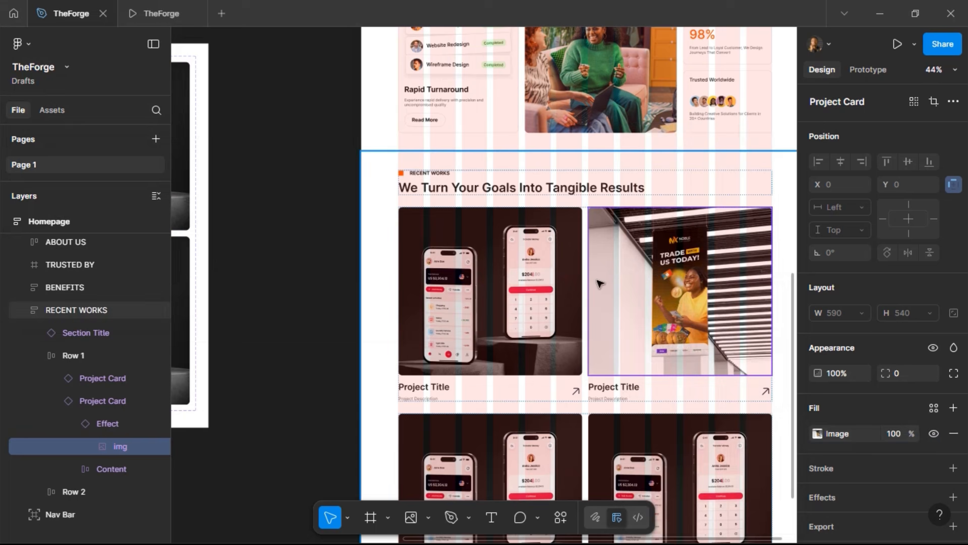
{"action": "left_click", "coordinate": [154, 14]}
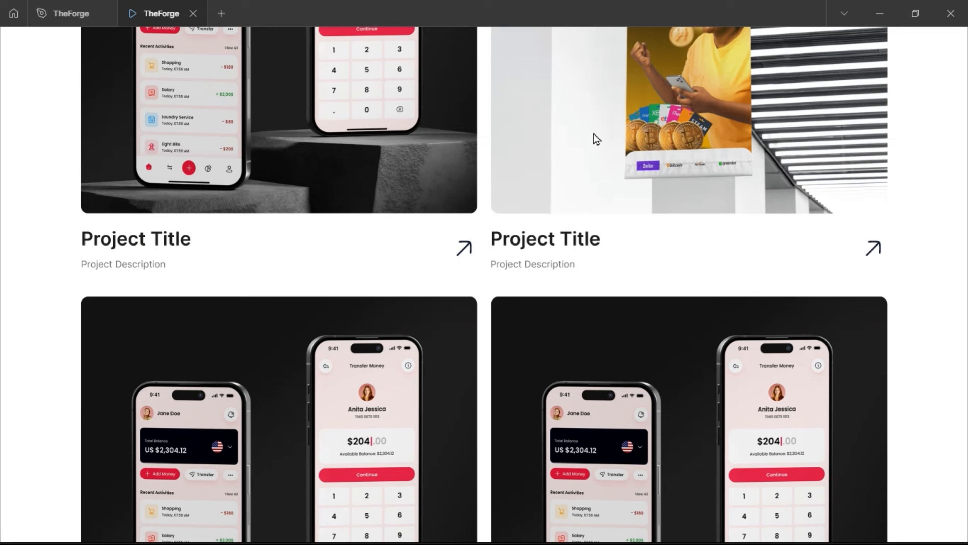
{"action": "scroll", "coordinate": [511, 233], "scroll_direction": "up", "scroll_amount": 3}
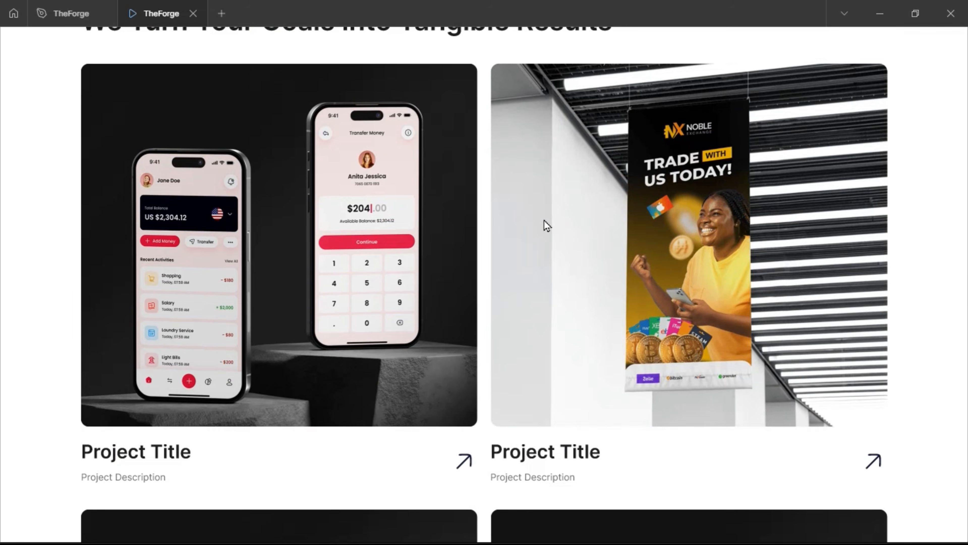
Back in the editor, select the first Row 2 card's image and open its image fill settings
{"action": "scroll", "coordinate": [612, 207], "scroll_direction": "down", "scroll_amount": 5}
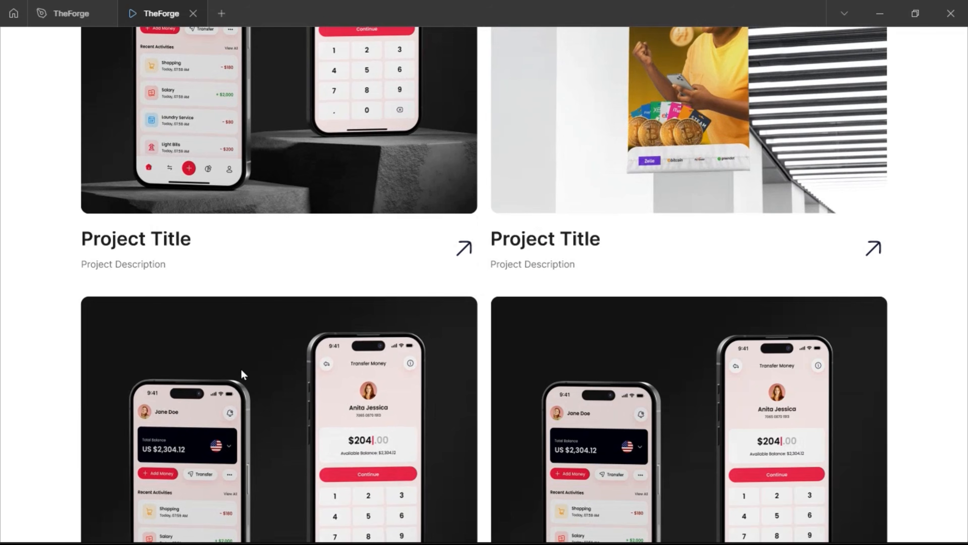
{"action": "left_click", "coordinate": [53, 14]}
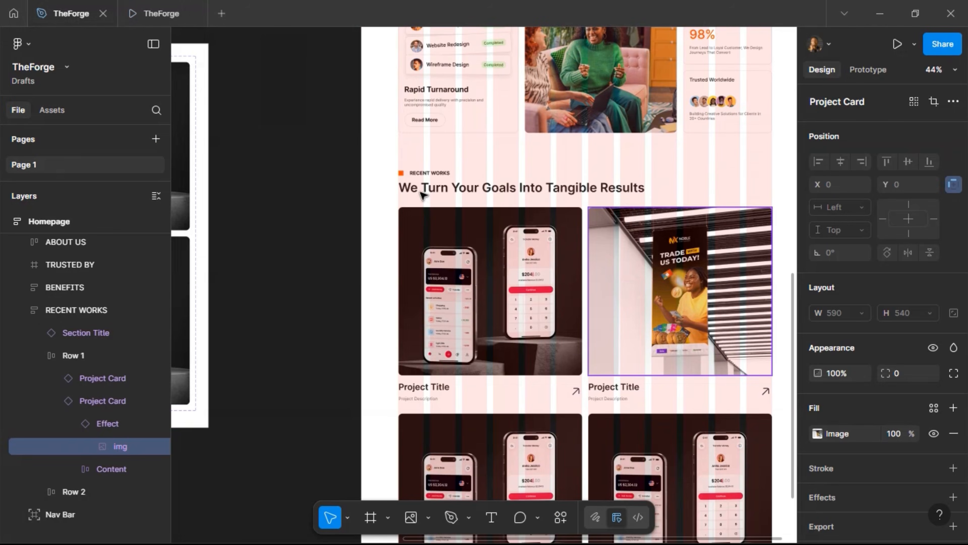
{"action": "scroll", "coordinate": [492, 364], "scroll_direction": "down", "scroll_amount": 2}
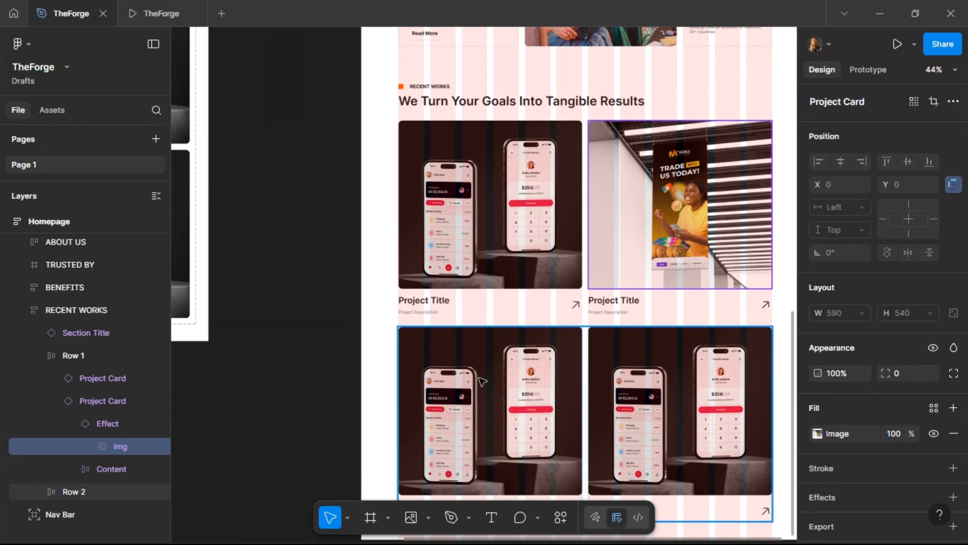
{"action": "left_click", "coordinate": [481, 380]}
{"action": "left_click", "coordinate": [500, 370], "text": "ctrl"}
{"action": "scroll", "coordinate": [494, 374], "scroll_direction": "down", "scroll_amount": 2}
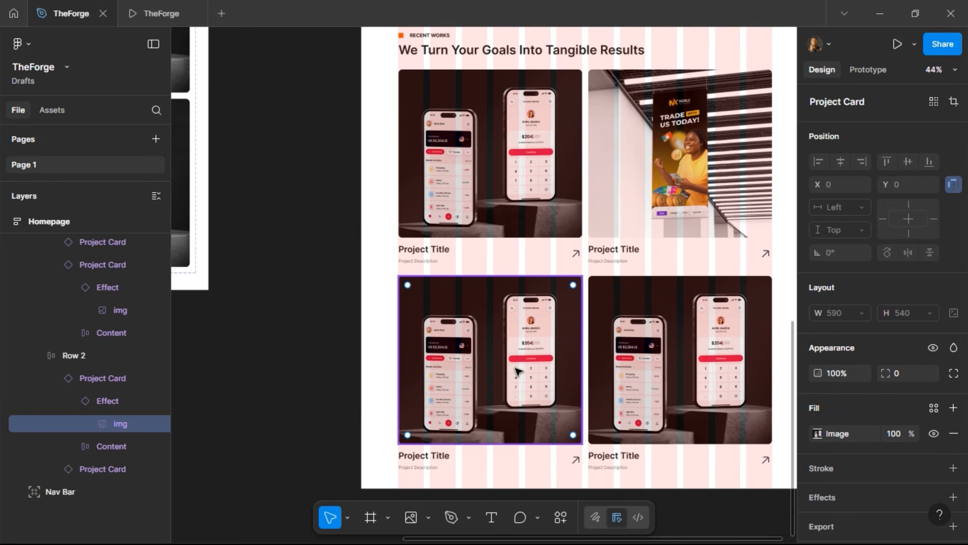
{"action": "double_click", "coordinate": [529, 374]}
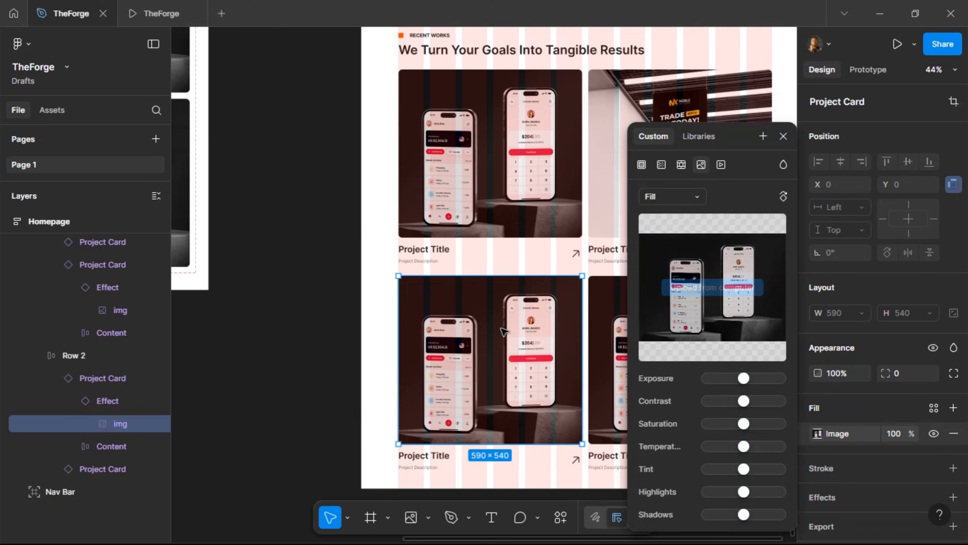
{"action": "left_click", "coordinate": [783, 136]}
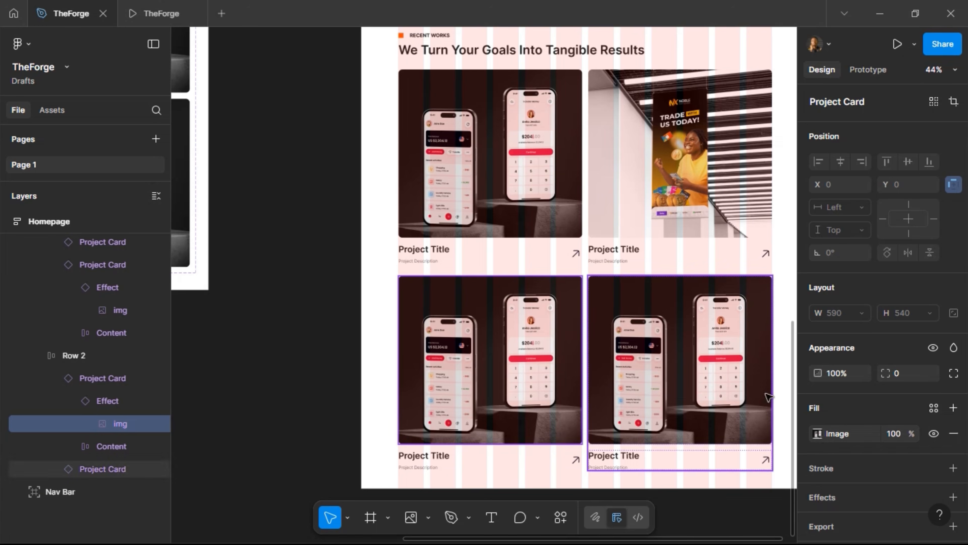
{"action": "left_click", "coordinate": [816, 434]}
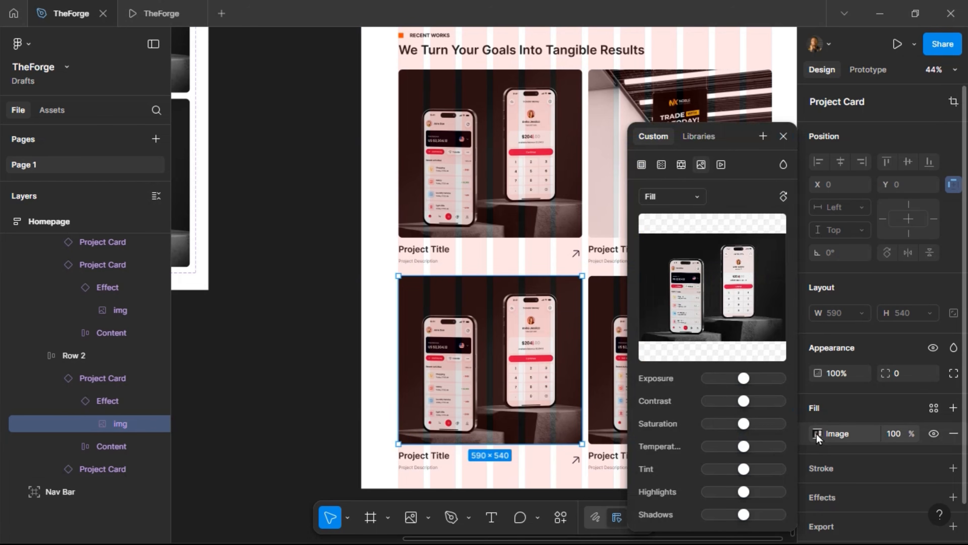
{"action": "mouse_move", "coordinate": [692, 297]}
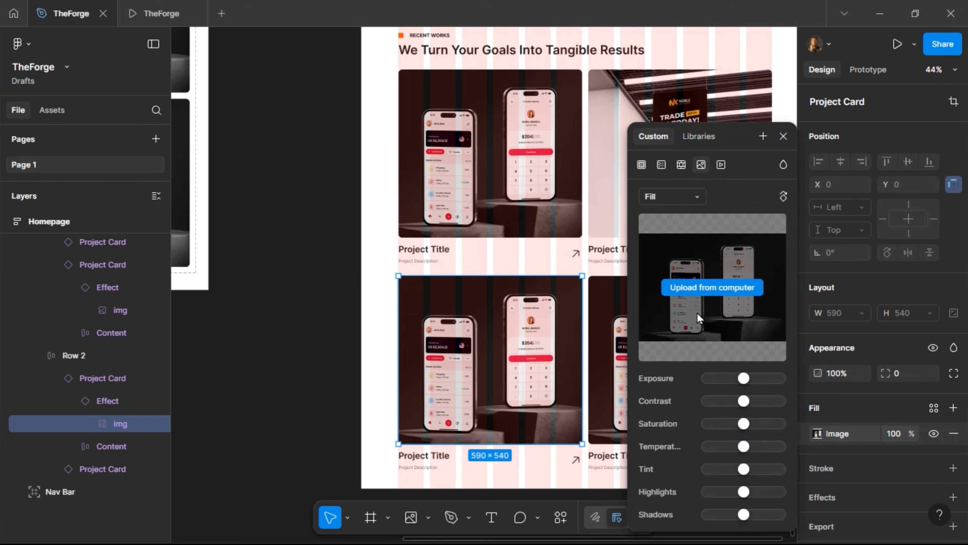
{"action": "left_click", "coordinate": [711, 288]}
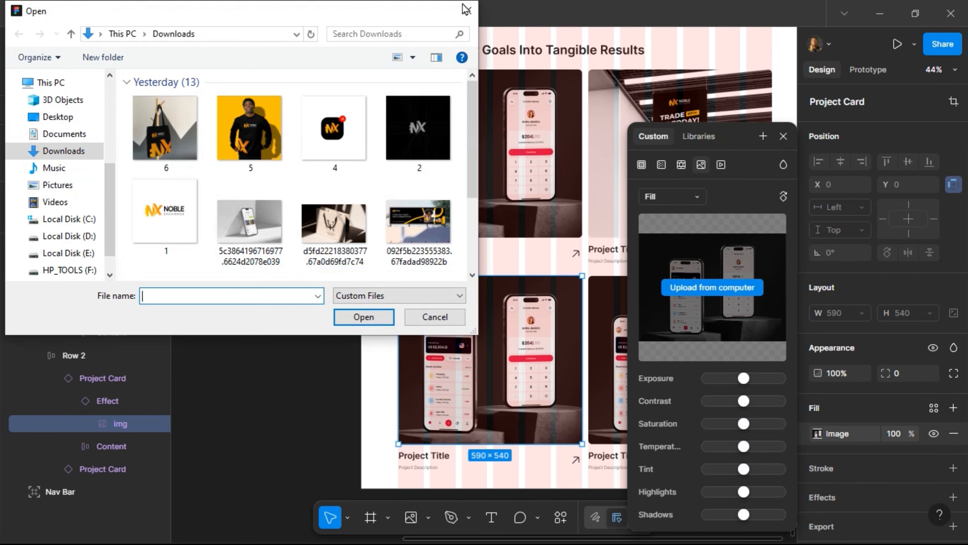
{"action": "left_click", "coordinate": [472, 21]}
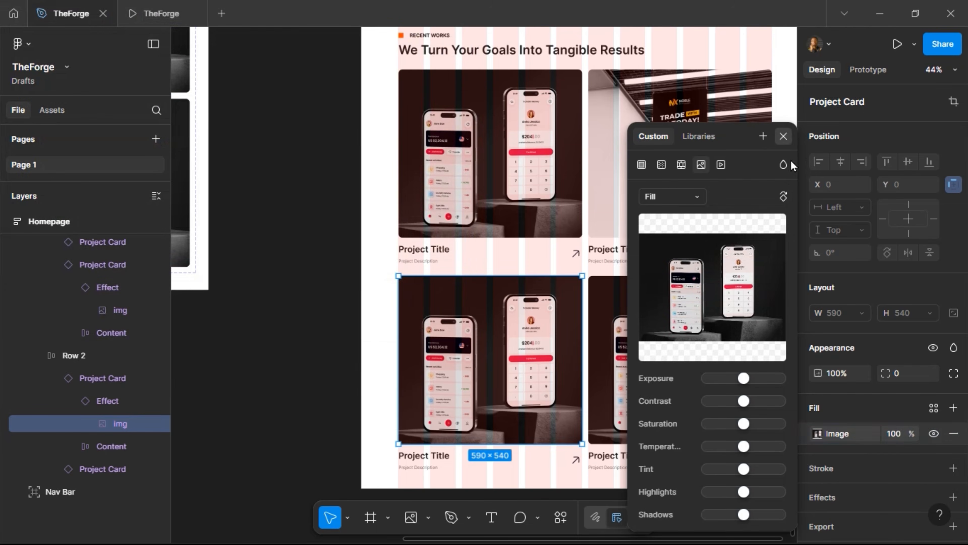
{"action": "left_click", "coordinate": [783, 136]}
Upload the shopping-bag photo from the computer as that card's image fill
{"action": "left_click", "coordinate": [817, 434]}
{"action": "left_click", "coordinate": [816, 434]}
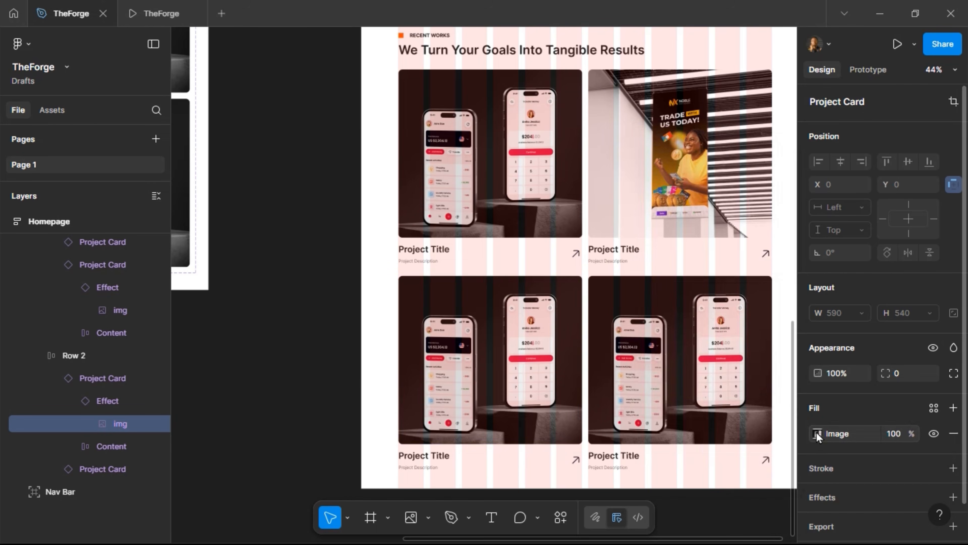
{"action": "left_click", "coordinate": [816, 434]}
{"action": "mouse_move", "coordinate": [723, 296]}
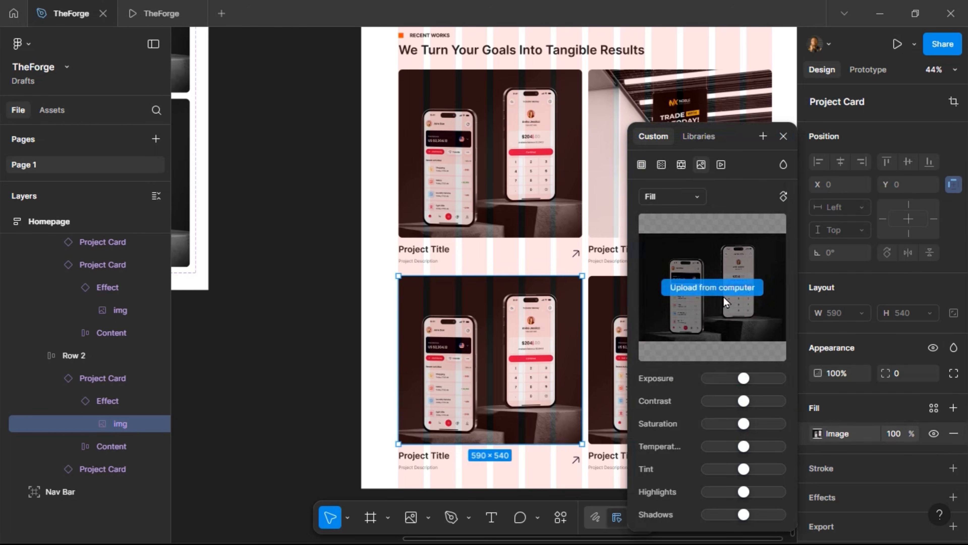
{"action": "left_click", "coordinate": [663, 291]}
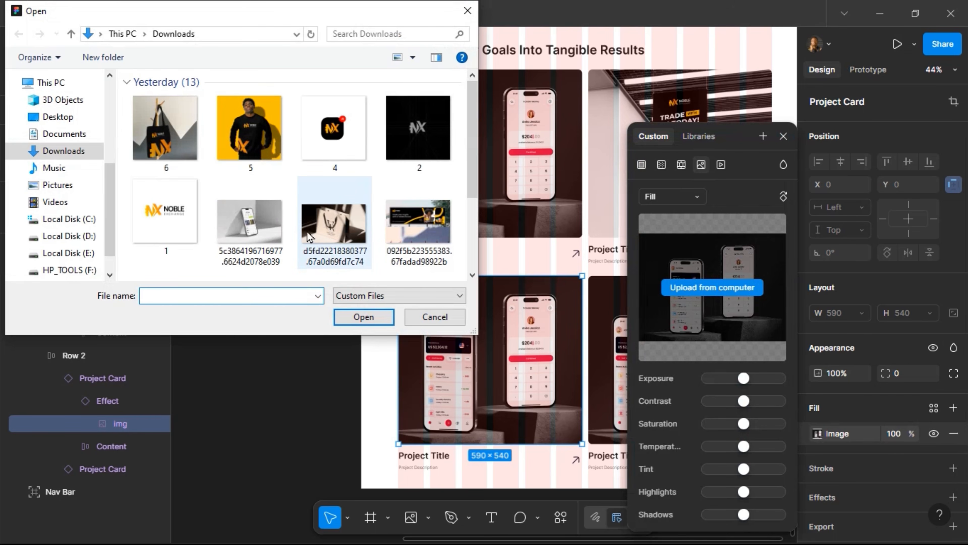
{"action": "left_click", "coordinate": [325, 232]}
{"action": "left_click", "coordinate": [364, 317]}
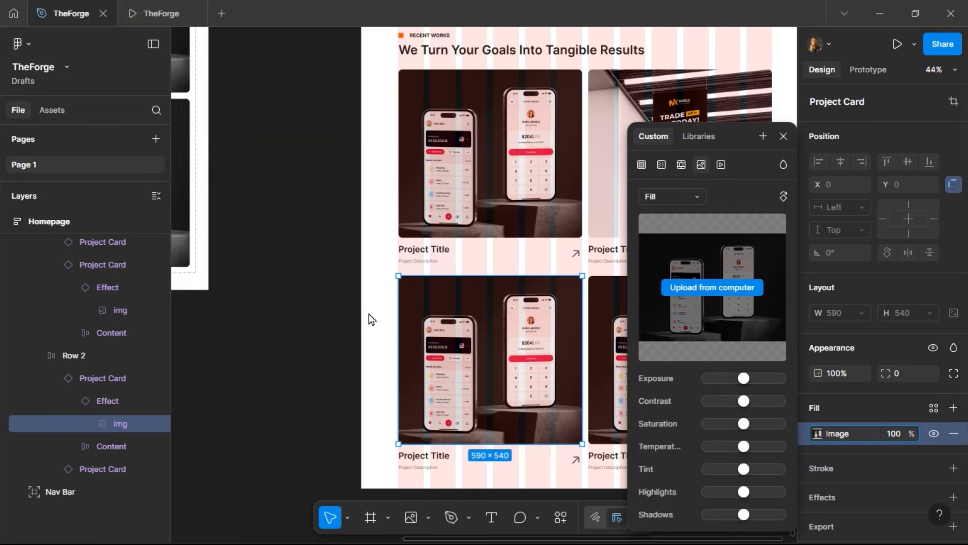
{"action": "left_click", "coordinate": [783, 137]}
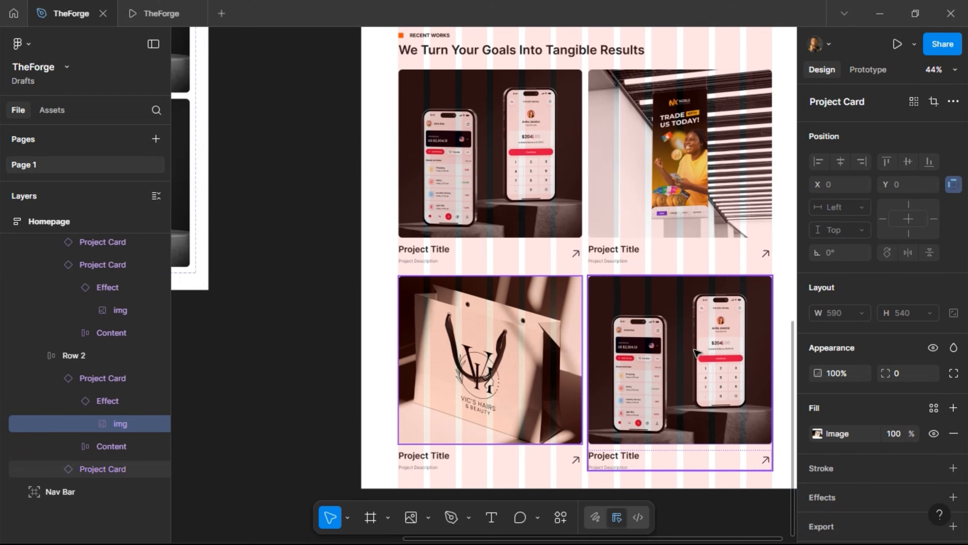
Fill the bottom-right card's image with the phone mockup photo and preview it in the prototype
{"action": "left_click", "coordinate": [695, 353]}
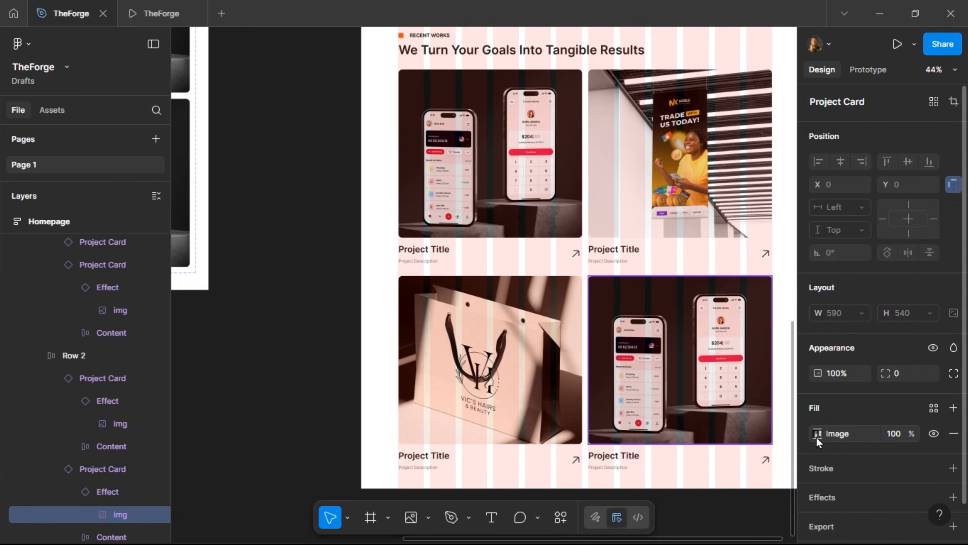
{"action": "left_click", "coordinate": [817, 436]}
{"action": "left_click", "coordinate": [818, 436]}
{"action": "left_click", "coordinate": [821, 434]}
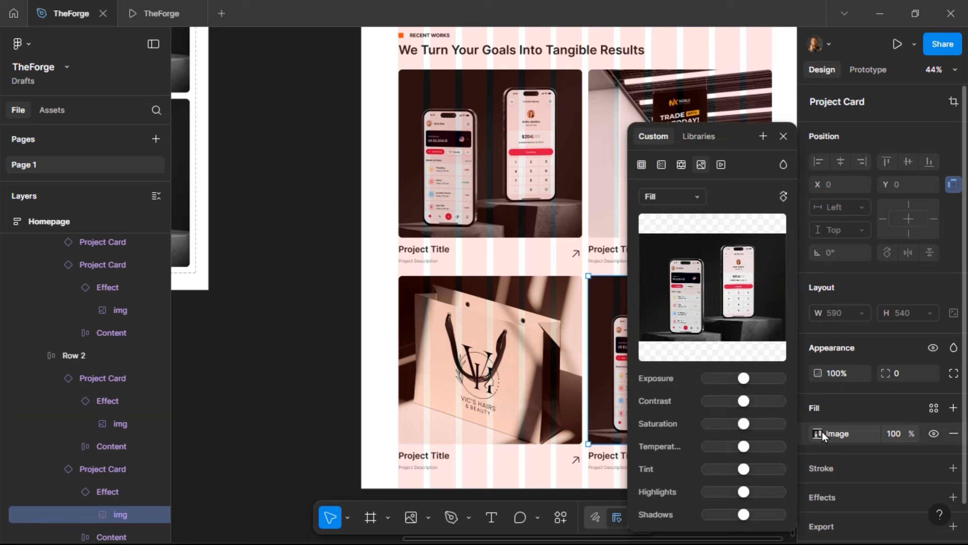
{"action": "mouse_move", "coordinate": [726, 301]}
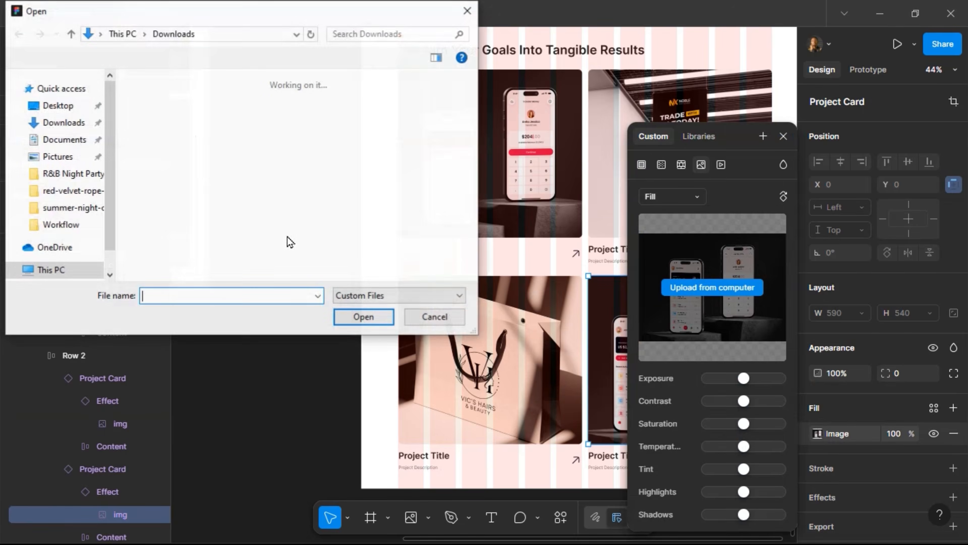
{"action": "left_click", "coordinate": [254, 236]}
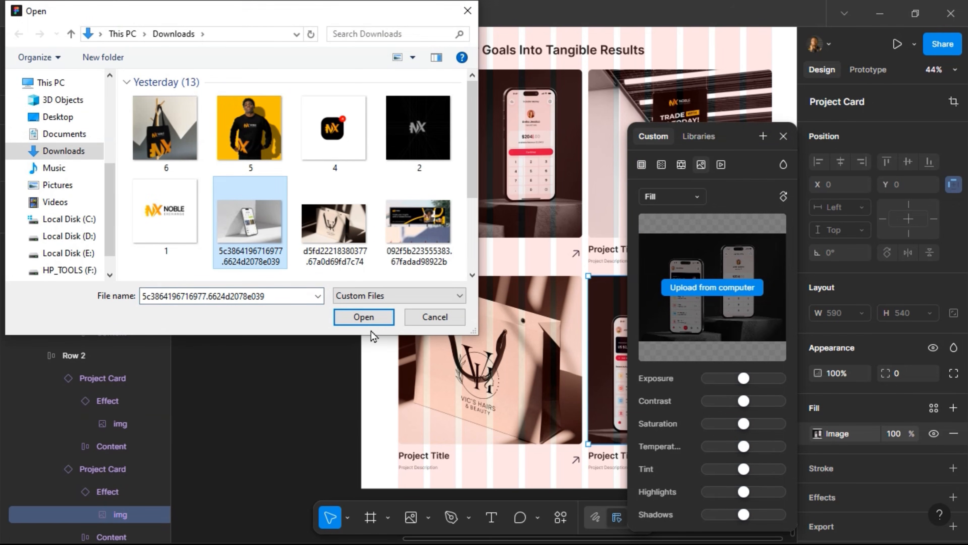
{"action": "left_click", "coordinate": [375, 317]}
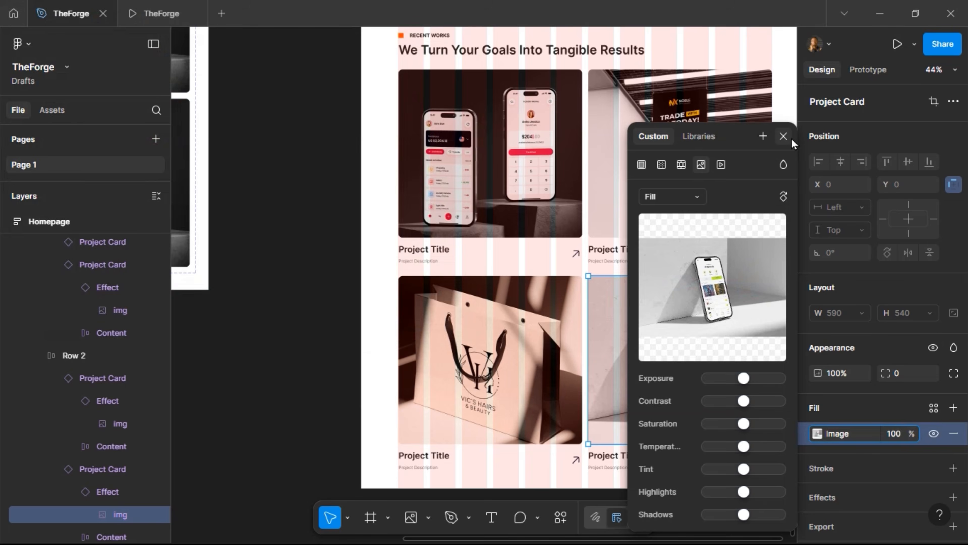
{"action": "left_click", "coordinate": [782, 136]}
{"action": "left_click", "coordinate": [160, 13]}
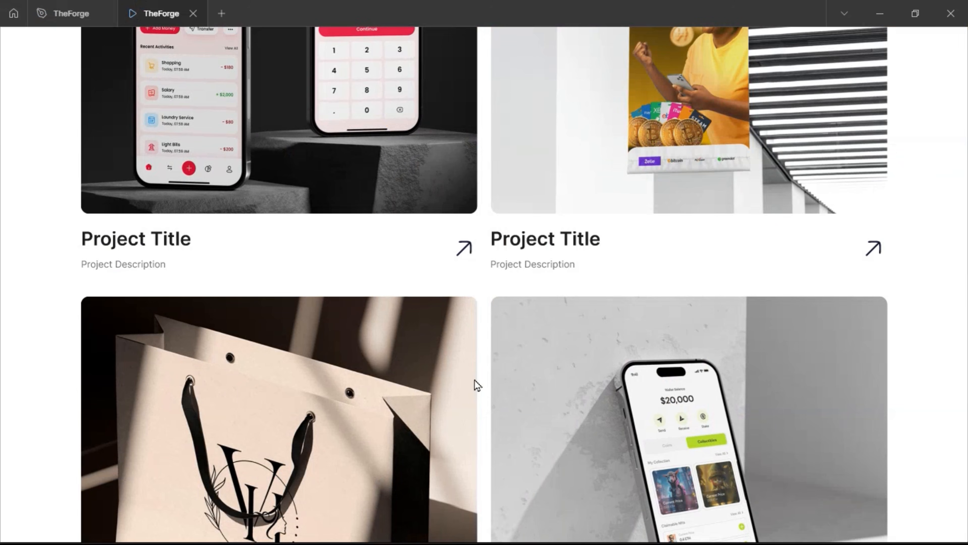
Scroll the prototype preview to check the shopping-bag and phone photos, then return to the editor
{"action": "scroll", "coordinate": [474, 380], "scroll_direction": "down", "scroll_amount": 5}
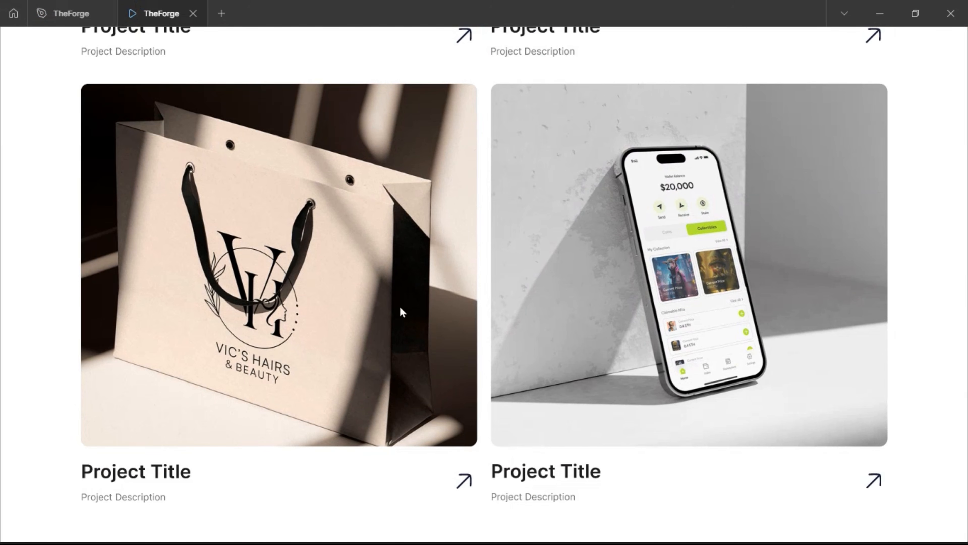
{"action": "scroll", "coordinate": [367, 308], "scroll_direction": "up", "scroll_amount": 5}
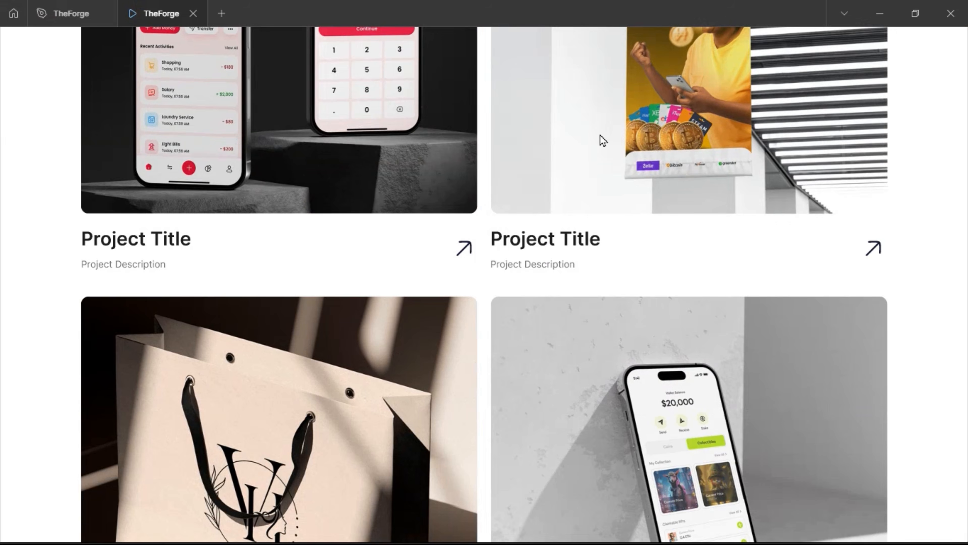
{"action": "scroll", "coordinate": [603, 141], "scroll_direction": "up", "scroll_amount": 5}
{"action": "scroll", "coordinate": [331, 364], "scroll_direction": "down", "scroll_amount": 3}
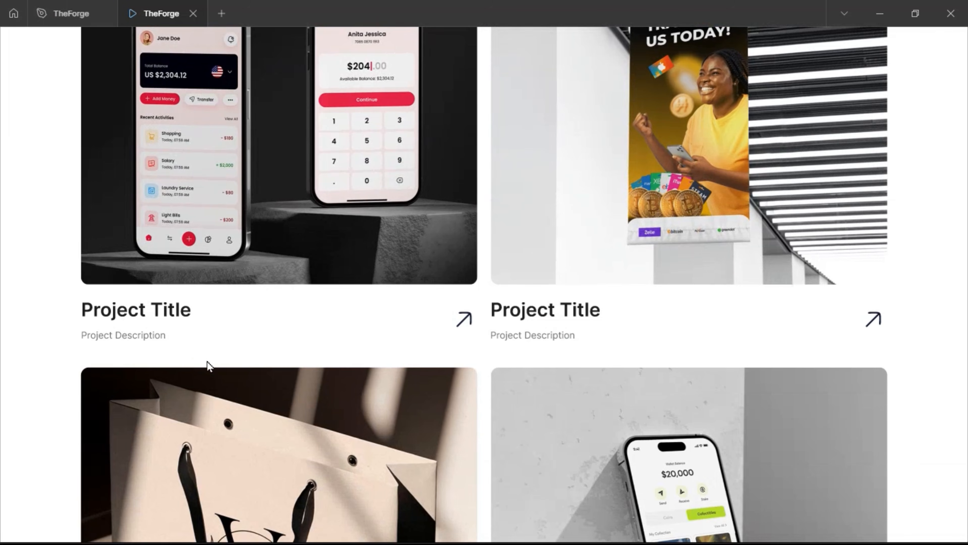
{"action": "scroll", "coordinate": [611, 316], "scroll_direction": "down", "scroll_amount": 5}
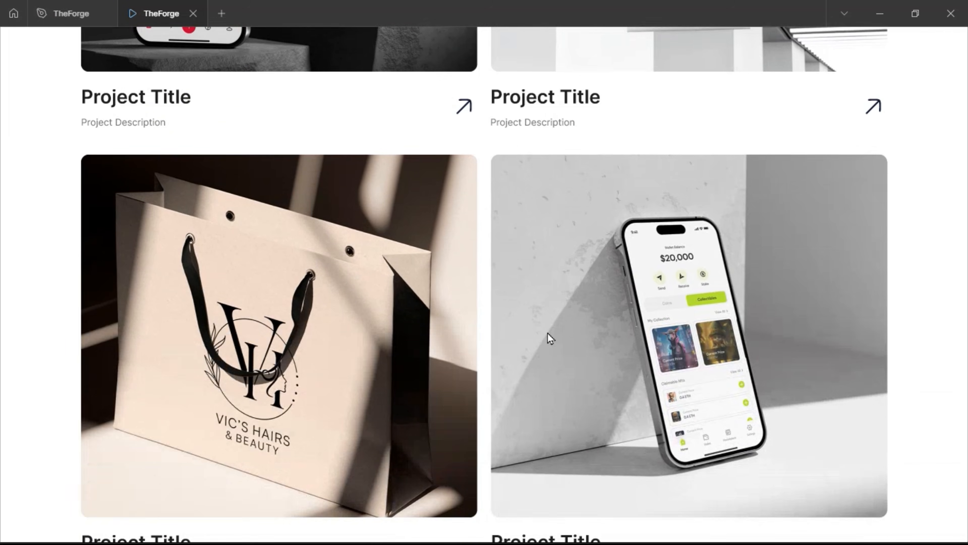
{"action": "left_click", "coordinate": [66, 17]}
{"action": "scroll", "coordinate": [372, 278], "scroll_direction": "down", "scroll_amount": 1}
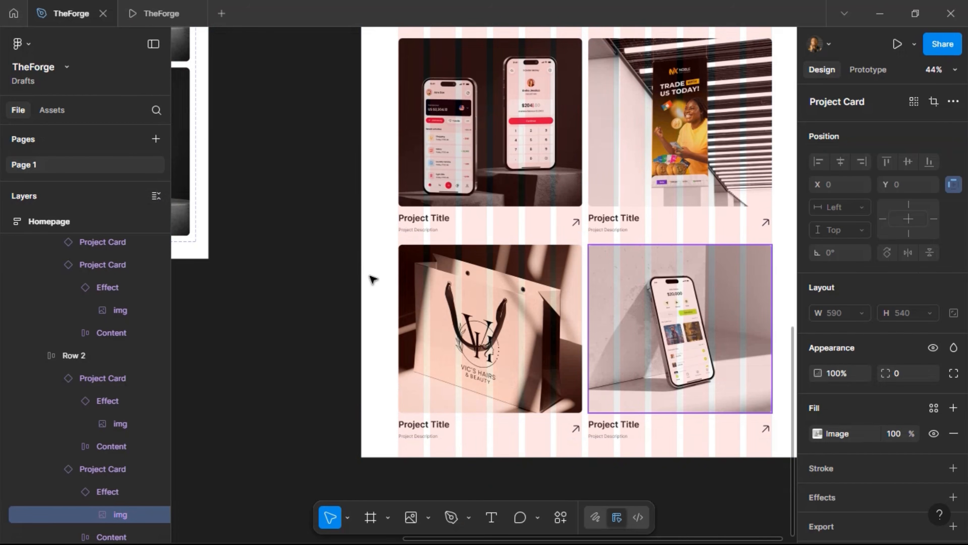
{"action": "scroll", "coordinate": [372, 278], "scroll_direction": "right", "scroll_amount": 2}
{"action": "scroll", "coordinate": [267, 240], "scroll_direction": "down", "scroll_amount": 1}
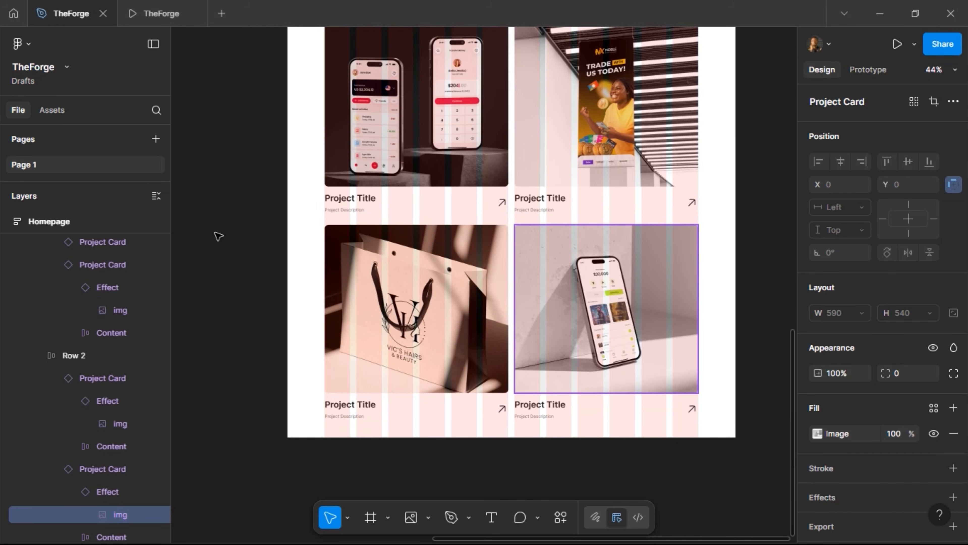
Select the RECENT WORKS frame and collapse Row 1 and Row 2 in the Layers panel
{"action": "left_click", "coordinate": [321, 241]}
{"action": "scroll", "coordinate": [322, 242], "scroll_direction": "up", "scroll_amount": 5}
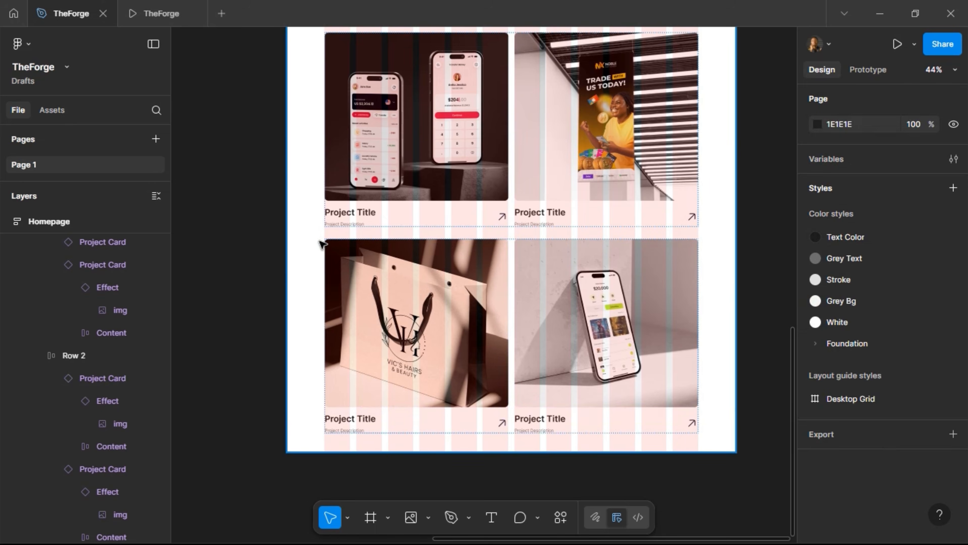
{"action": "left_click", "coordinate": [292, 261]}
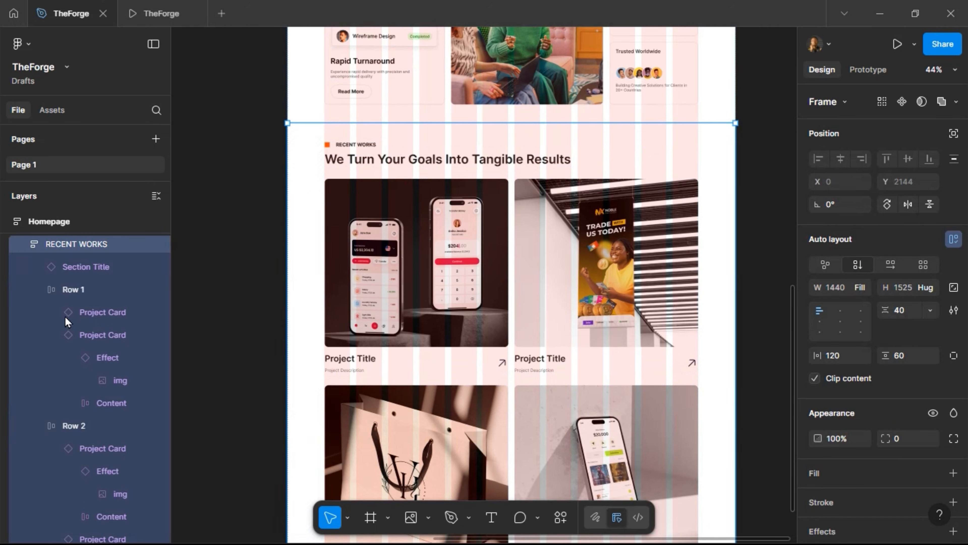
{"action": "left_click", "coordinate": [37, 289]}
{"action": "left_click", "coordinate": [41, 312]}
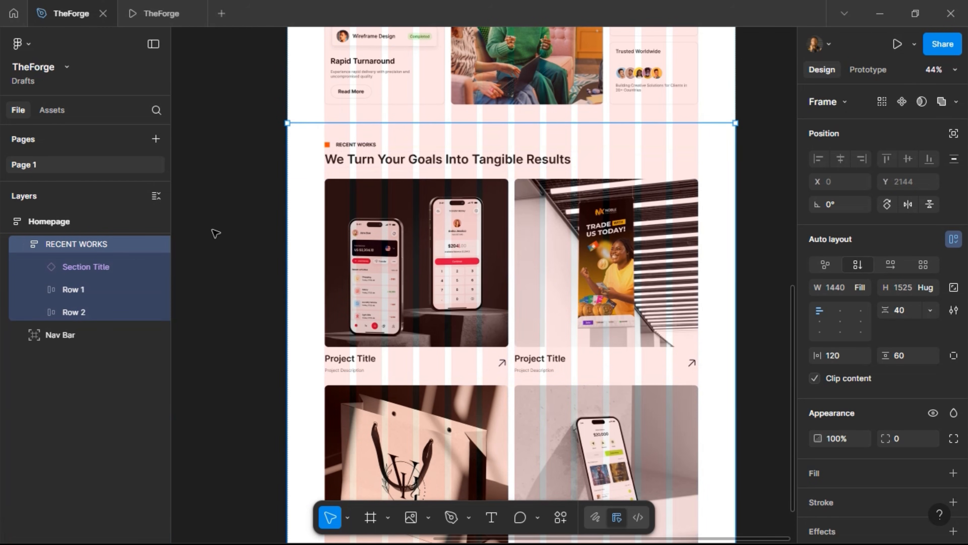
{"action": "scroll", "coordinate": [229, 298], "scroll_direction": "down", "scroll_amount": 5}
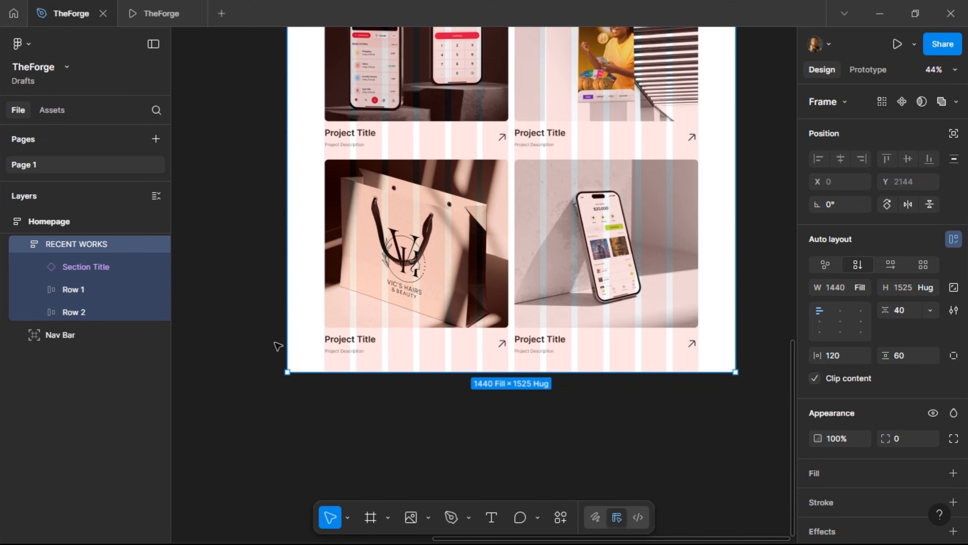
{"action": "scroll", "coordinate": [531, 278], "scroll_direction": "up", "scroll_amount": 5}
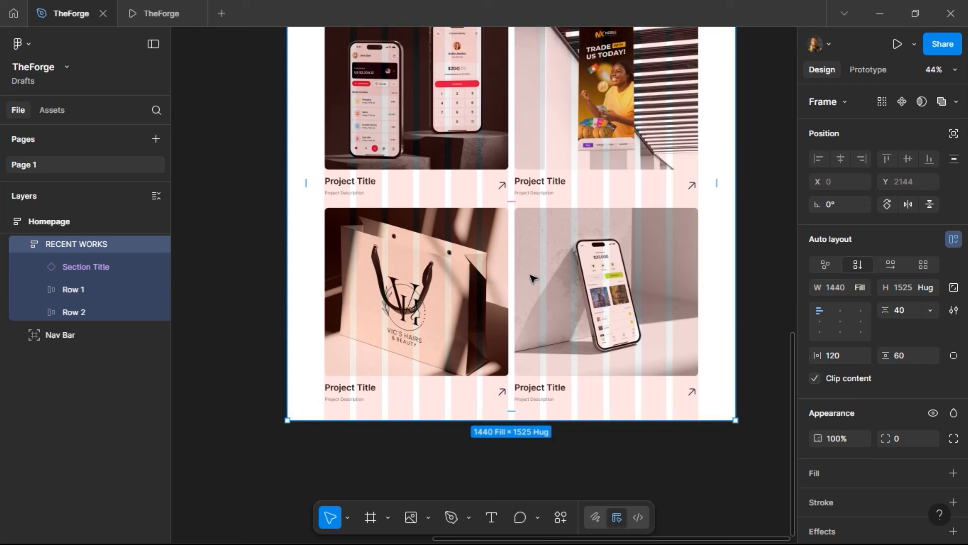
{"action": "scroll", "coordinate": [533, 285], "scroll_direction": "up", "scroll_amount": 15}
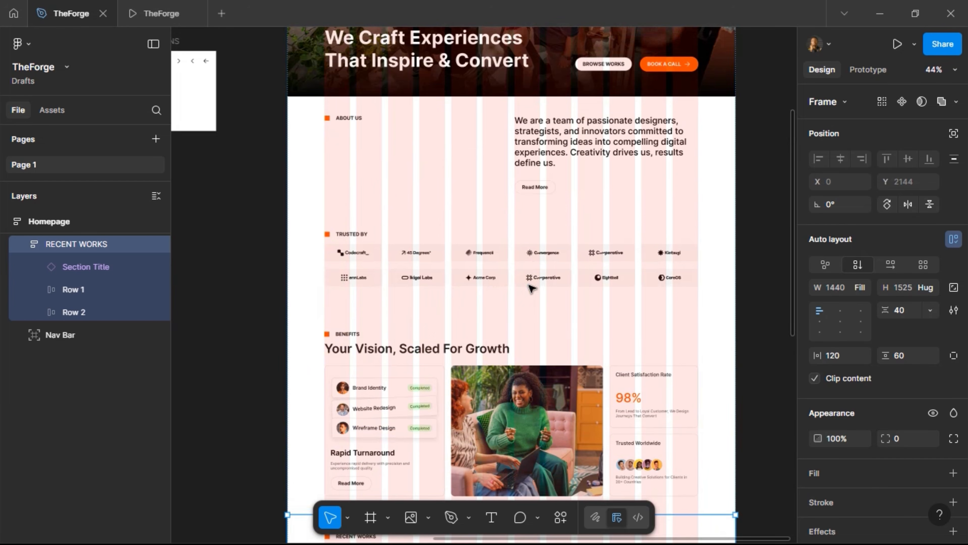
Copy the About Us Read More button, paste it under Row 2, then undo the misplaced paste
{"action": "left_click", "coordinate": [530, 190]}
{"action": "double_click", "coordinate": [535, 189]}
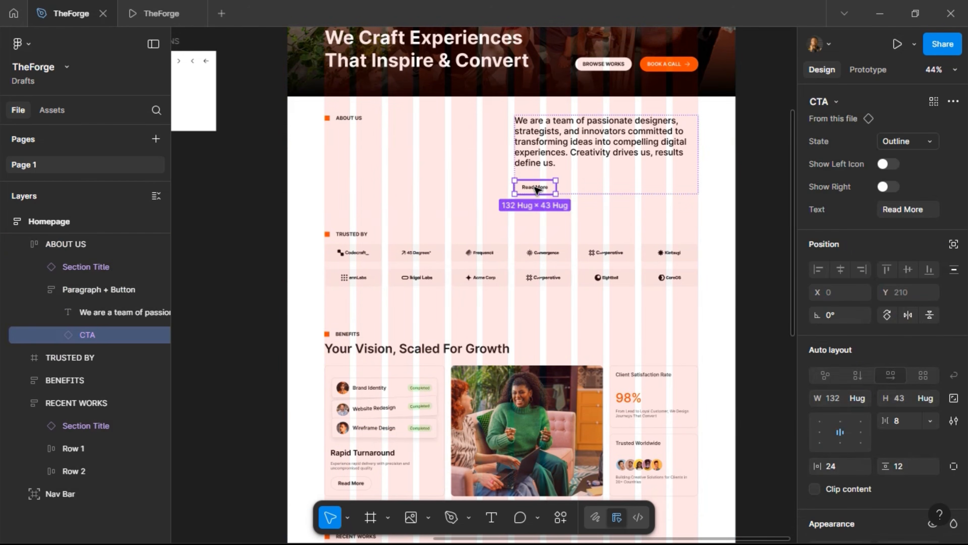
{"action": "scroll", "coordinate": [503, 244], "scroll_direction": "down", "scroll_amount": 15}
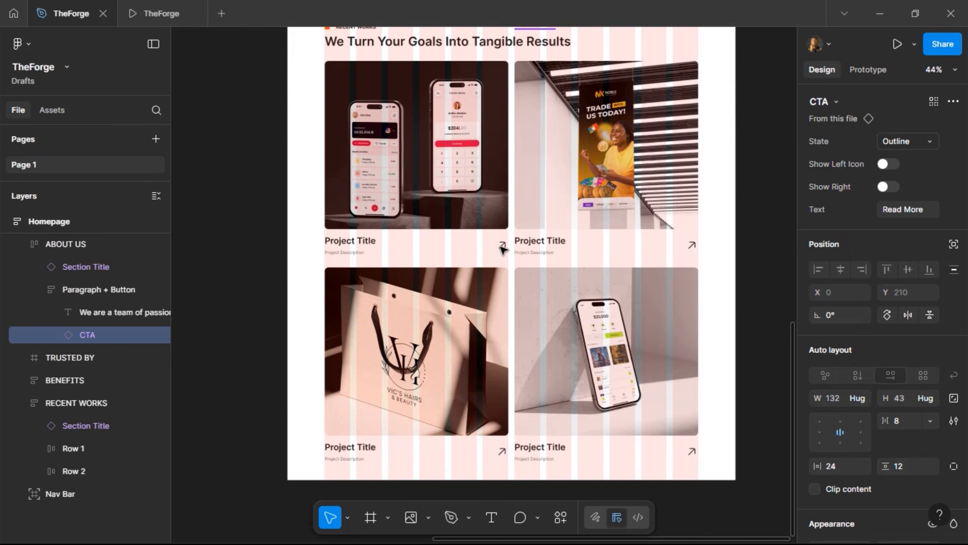
{"action": "left_click", "coordinate": [488, 326]}
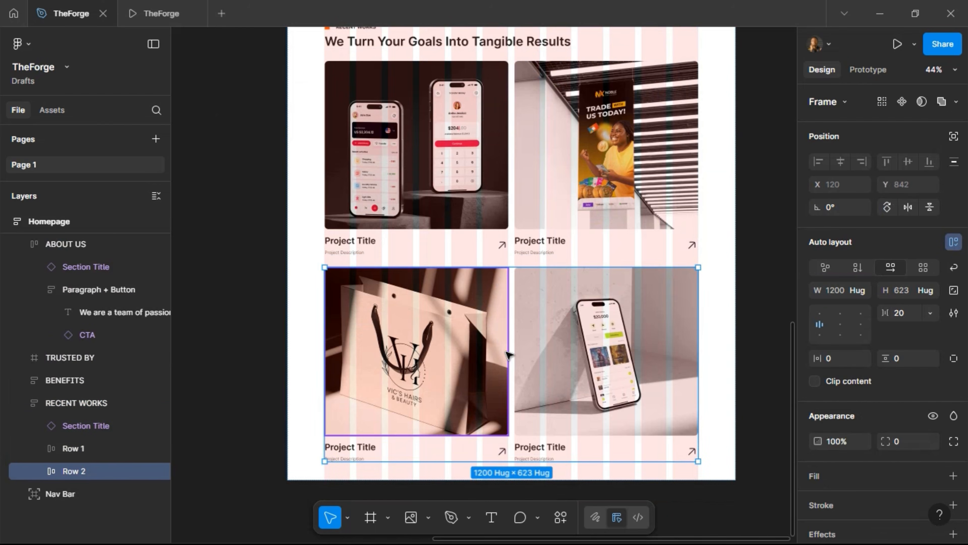
{"action": "key", "text": "ctrl+v"}
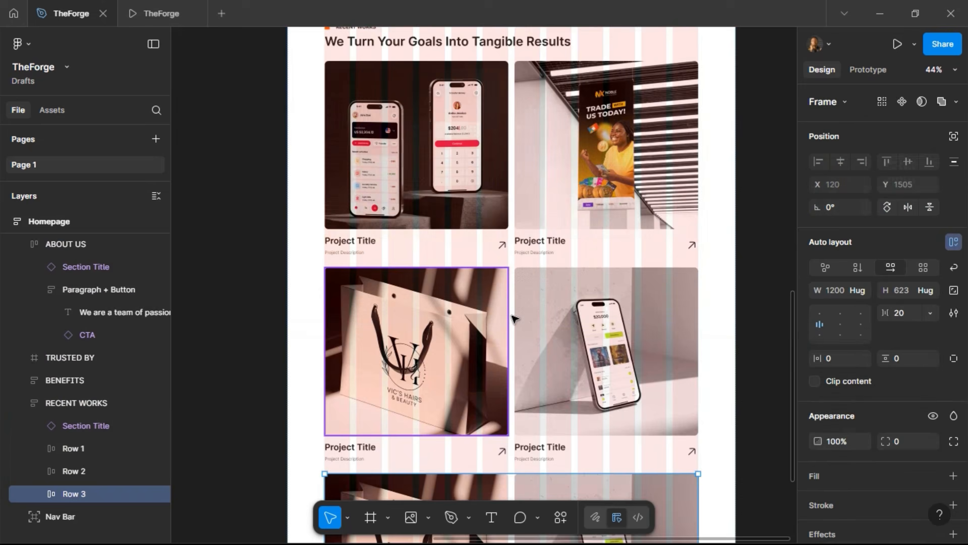
{"action": "scroll", "coordinate": [511, 305], "scroll_direction": "down", "scroll_amount": 5}
{"action": "scroll", "coordinate": [511, 286], "scroll_direction": "down", "scroll_amount": 1}
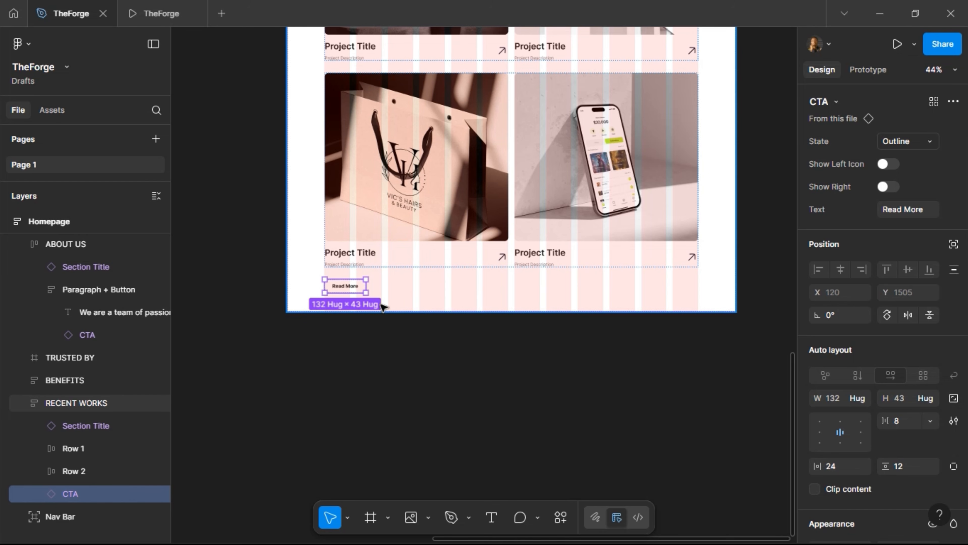
{"action": "key", "text": "ctrl+z"}
{"action": "key", "text": "ctrl+z"}
Replace Row 3 with the copied Read More button using Paste to replace
{"action": "scroll", "coordinate": [494, 284], "scroll_direction": "up", "scroll_amount": 4}
{"action": "scroll", "coordinate": [495, 298], "scroll_direction": "down", "scroll_amount": 6}
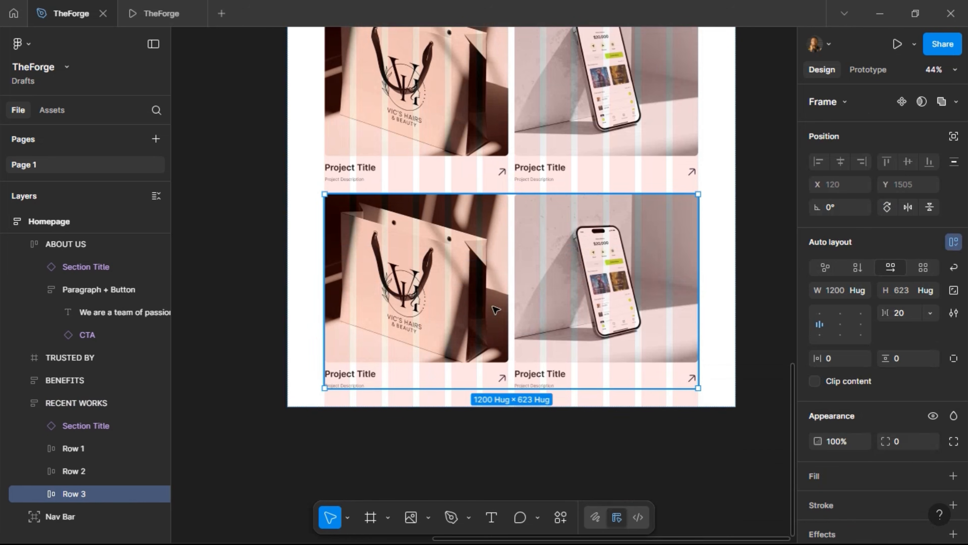
{"action": "right_click", "coordinate": [546, 272]}
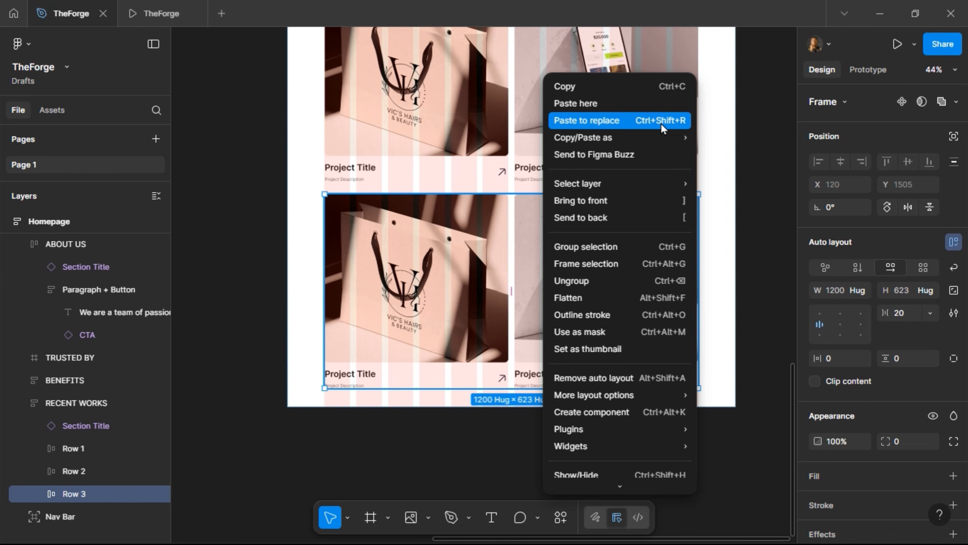
{"action": "left_click", "coordinate": [643, 127]}
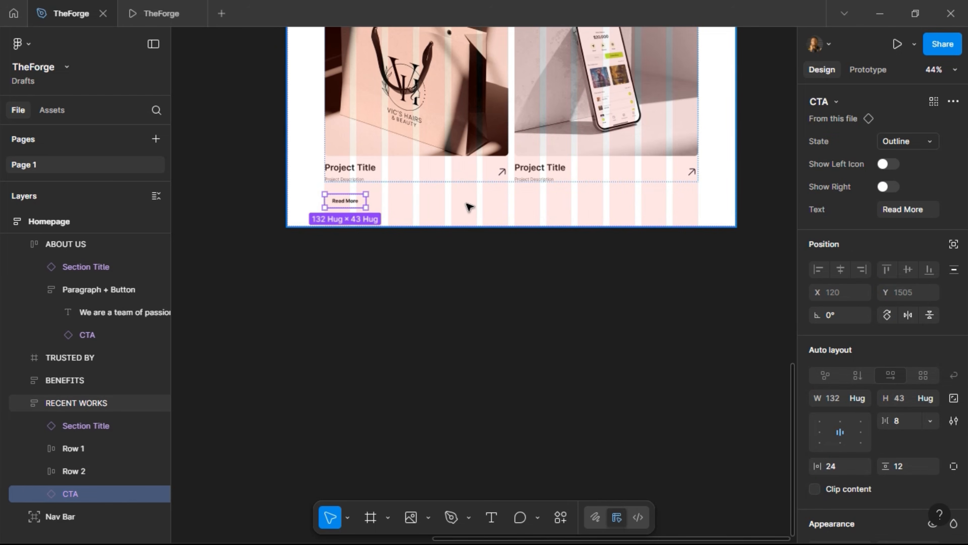
{"action": "left_click", "coordinate": [469, 207]}
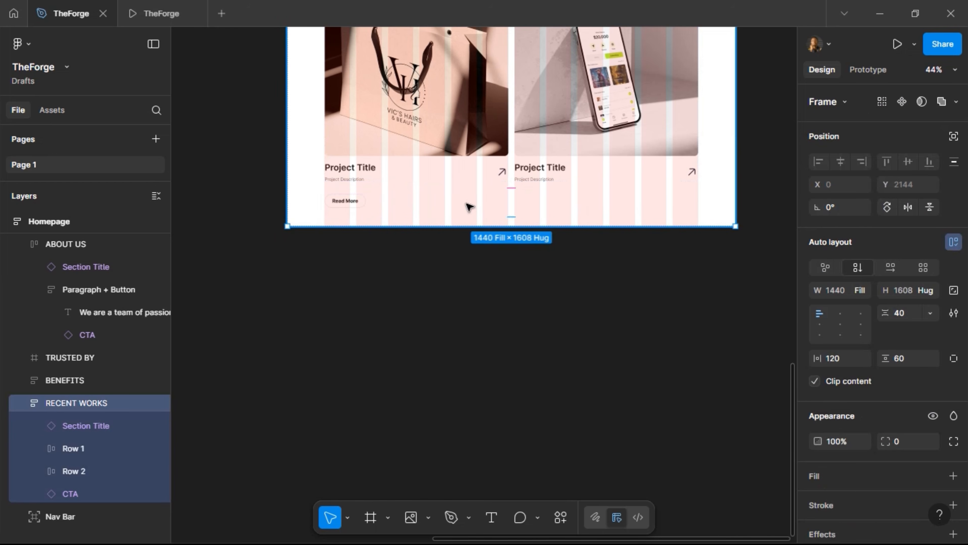
Top-centre align the RECENT WORKS content so Read More sits centred, verifying it in the prototype
{"action": "left_click", "coordinate": [838, 313]}
{"action": "left_click", "coordinate": [154, 21]}
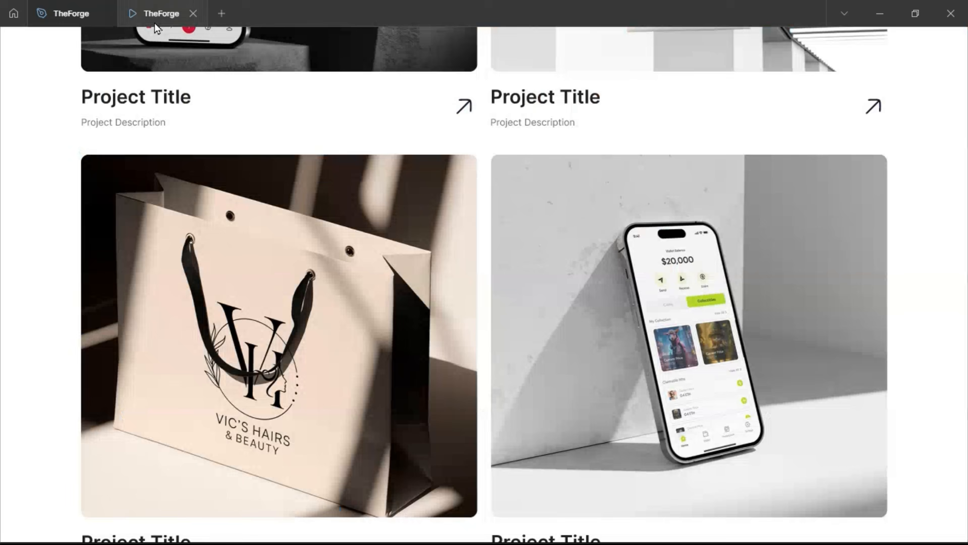
{"action": "scroll", "coordinate": [358, 275], "scroll_direction": "down", "scroll_amount": 3}
{"action": "scroll", "coordinate": [358, 274], "scroll_direction": "up", "scroll_amount": 2}
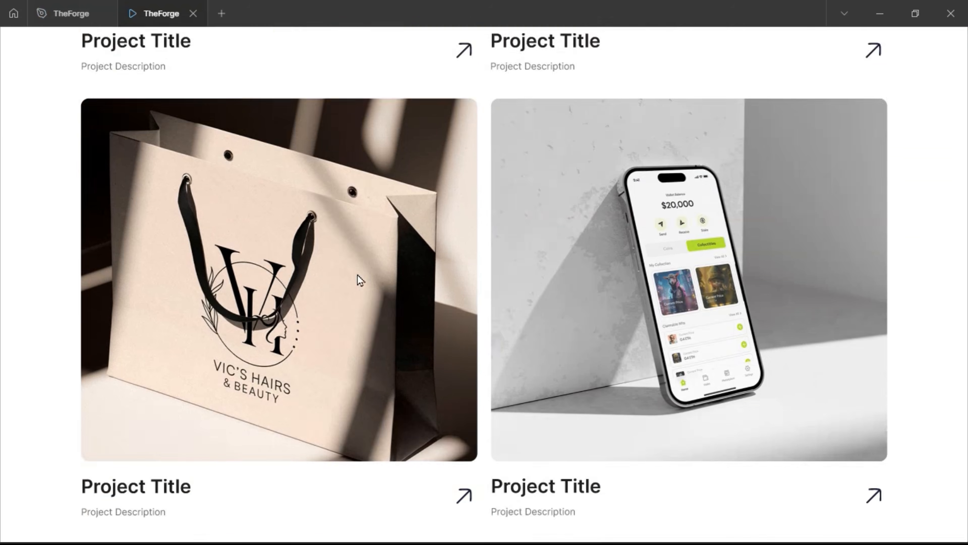
{"action": "scroll", "coordinate": [358, 275], "scroll_direction": "up", "scroll_amount": 10}
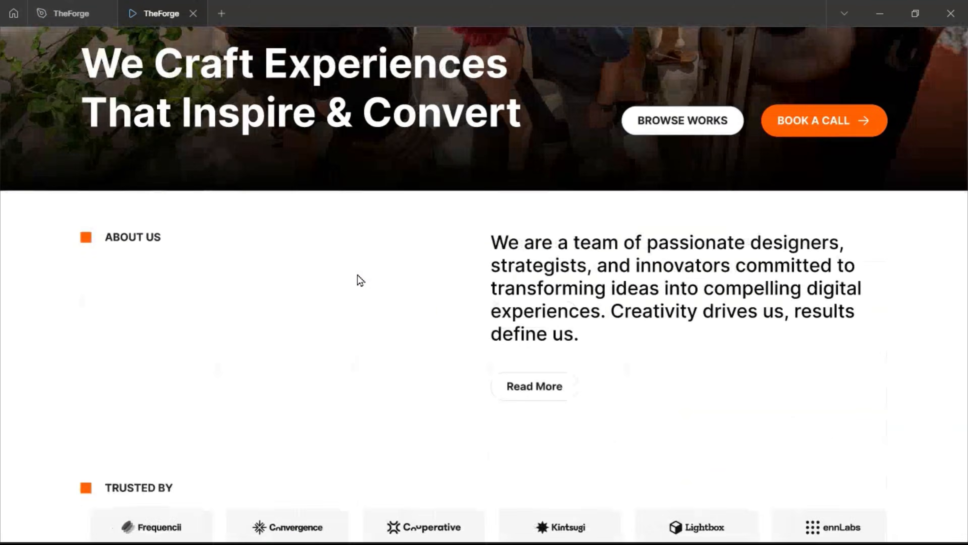
{"action": "scroll", "coordinate": [358, 277], "scroll_direction": "down", "scroll_amount": 10}
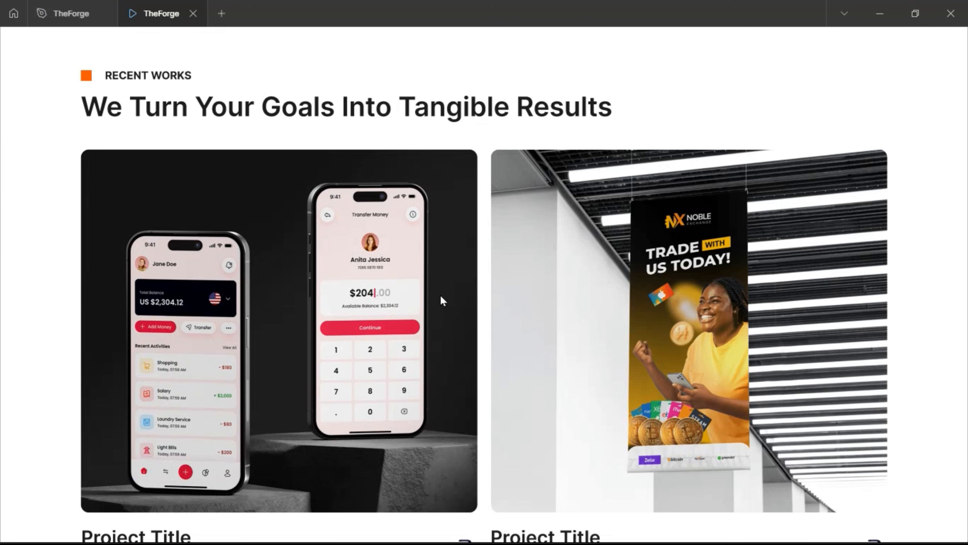
{"action": "scroll", "coordinate": [458, 303], "scroll_direction": "down", "scroll_amount": 5}
{"action": "scroll", "coordinate": [472, 305], "scroll_direction": "down", "scroll_amount": 3}
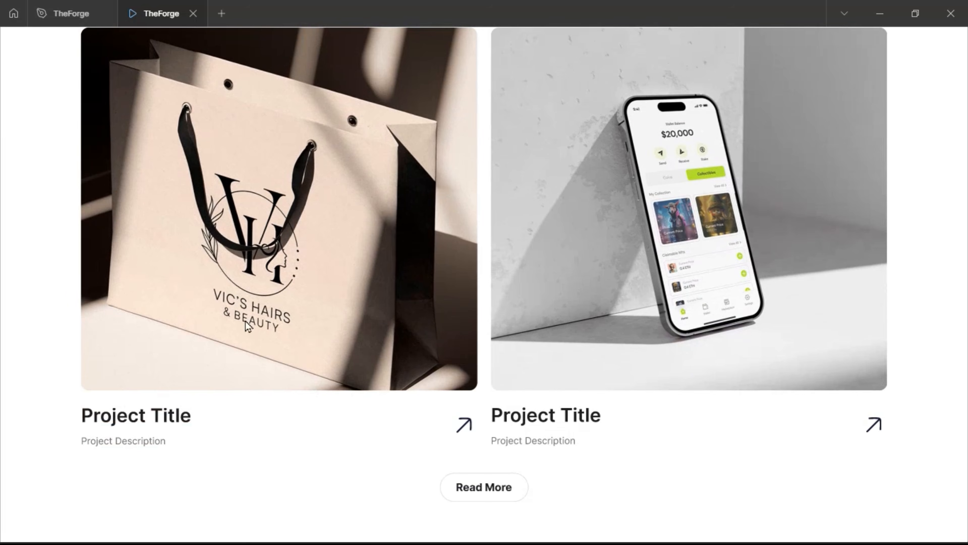
{"action": "left_click", "coordinate": [59, 13]}
Duplicate the RECENT WORKS section with Ctrl+D
{"action": "scroll", "coordinate": [377, 229], "scroll_direction": "down", "scroll_amount": 3}
{"action": "scroll", "coordinate": [375, 225], "scroll_direction": "up", "scroll_amount": 5}
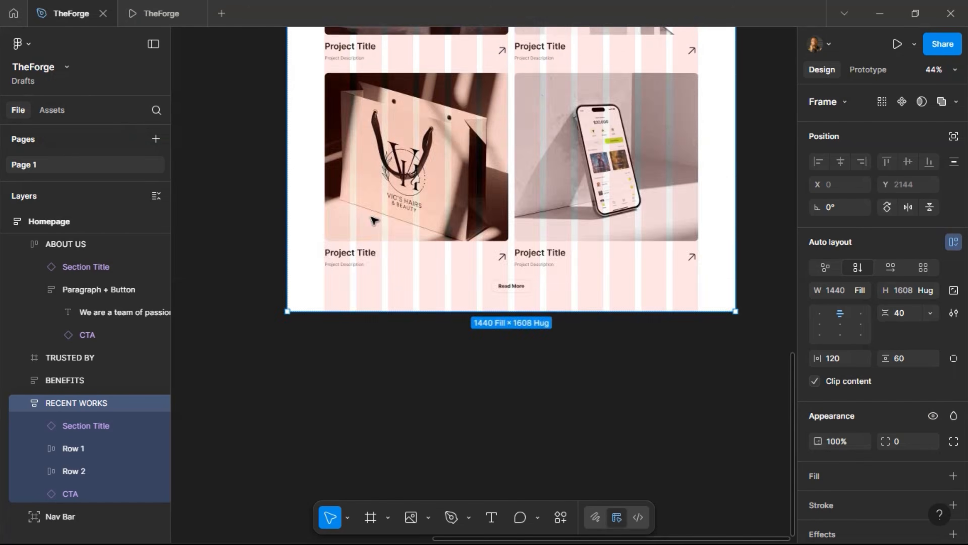
{"action": "scroll", "coordinate": [343, 172], "scroll_direction": "up", "scroll_amount": 4}
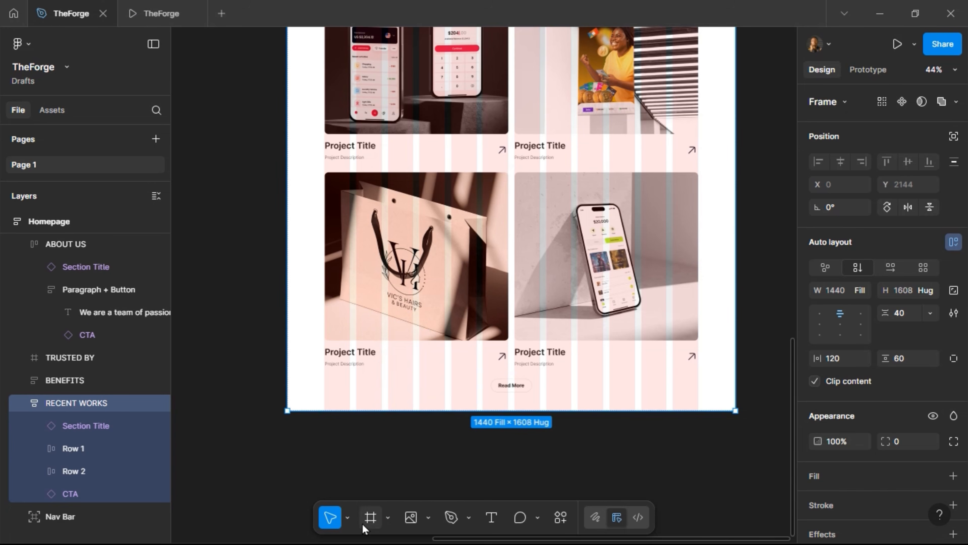
{"action": "scroll", "coordinate": [424, 261], "scroll_direction": "up", "scroll_amount": 1}
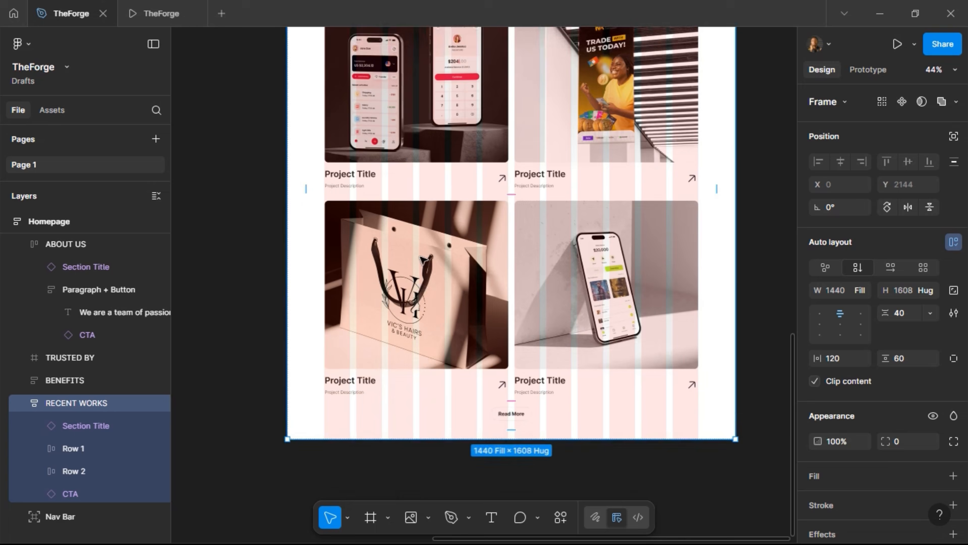
{"action": "scroll", "coordinate": [423, 260], "scroll_direction": "up", "scroll_amount": 8}
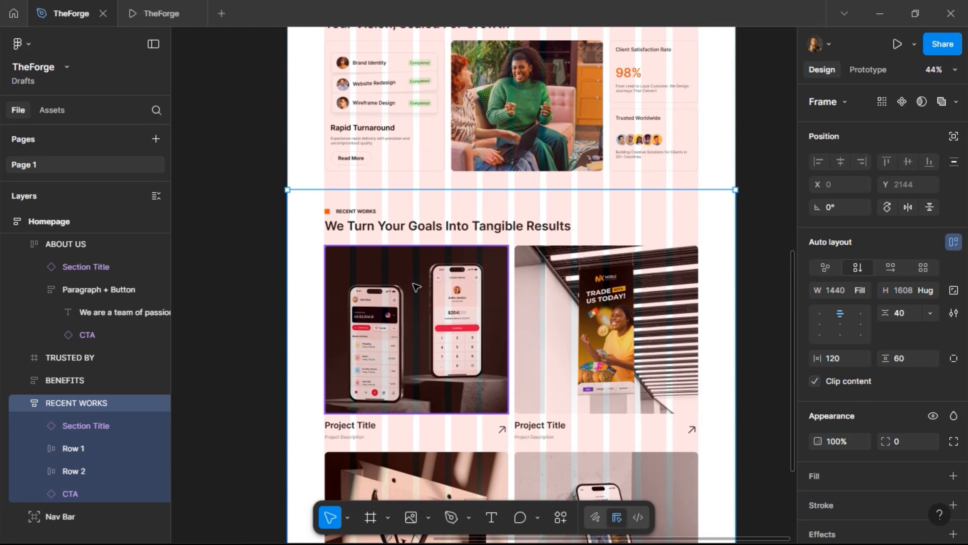
{"action": "key", "text": "ctrl+d"}
Delete Row 1, Row 2 and the Read More button from the duplicate
{"action": "scroll", "coordinate": [432, 263], "scroll_direction": "down", "scroll_amount": 9}
{"action": "scroll", "coordinate": [432, 263], "scroll_direction": "down", "scroll_amount": 20}
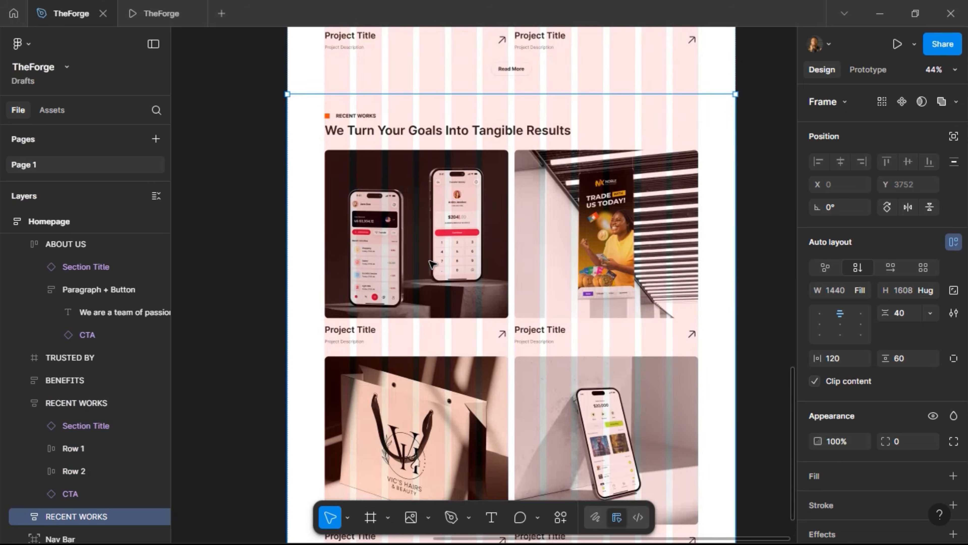
{"action": "scroll", "coordinate": [429, 261], "scroll_direction": "up", "scroll_amount": 7}
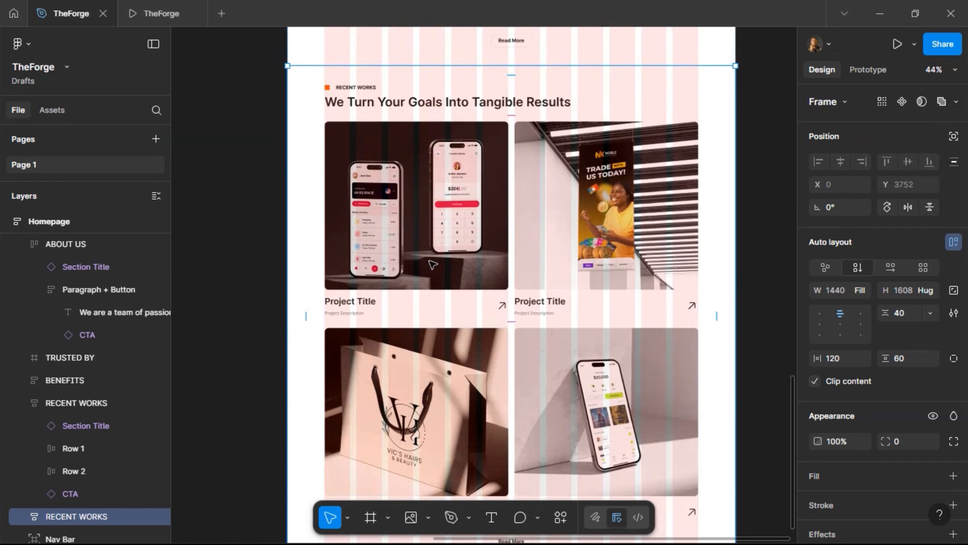
{"action": "left_click", "coordinate": [385, 314]}
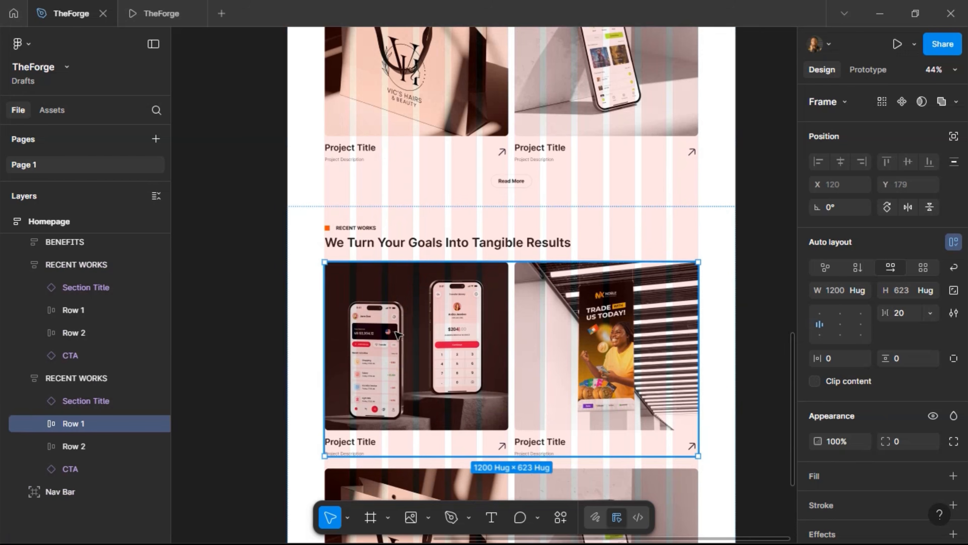
{"action": "left_click", "coordinate": [469, 492], "text": "shift"}
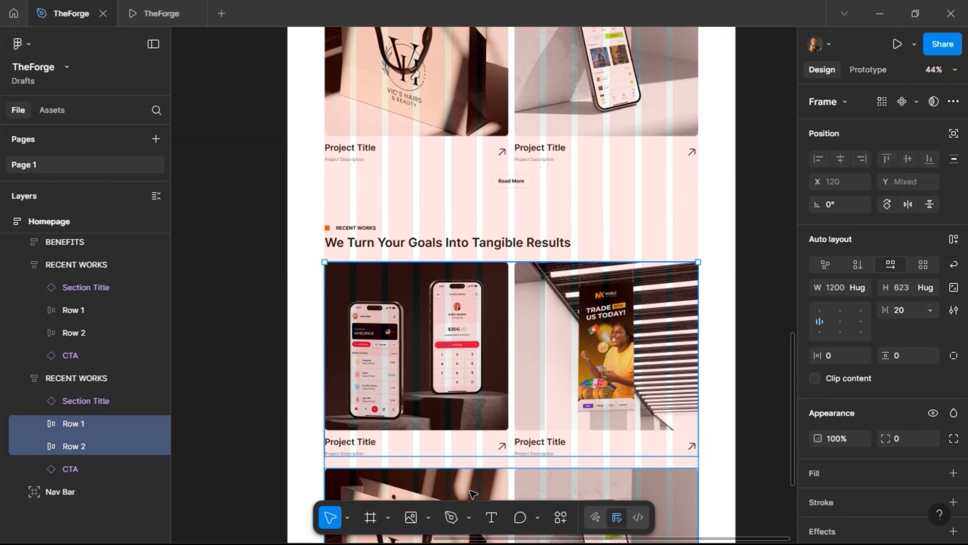
{"action": "key", "text": "Delete"}
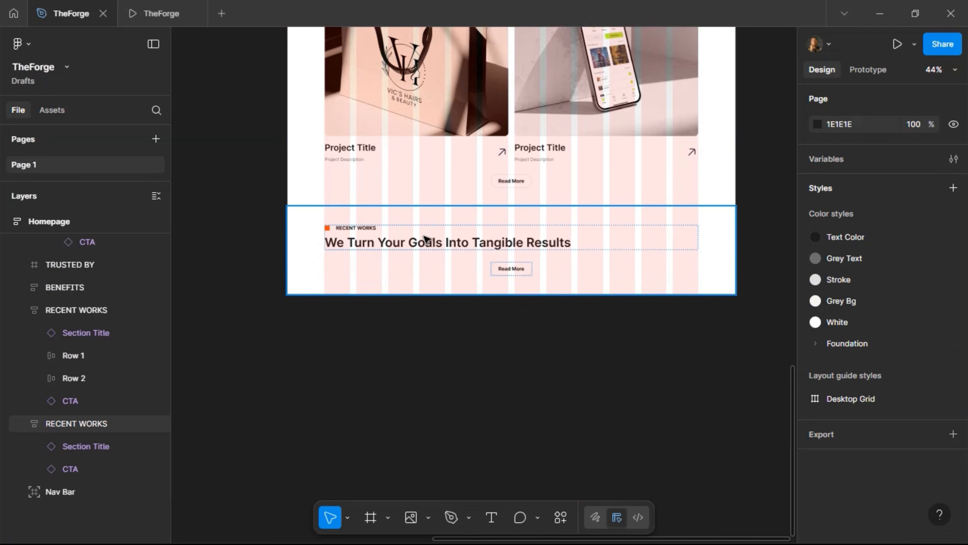
{"action": "left_click", "coordinate": [428, 241]}
{"action": "left_click", "coordinate": [506, 273]}
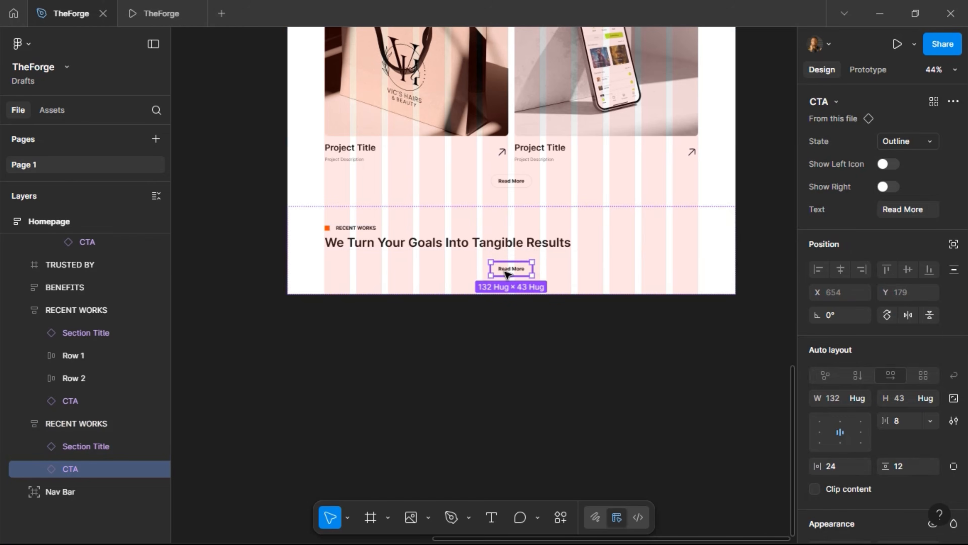
{"action": "key", "text": "Delete"}
Stretch the duplicate to 846 tall and rename its layer SERVICES
{"action": "left_click", "coordinate": [439, 254]}
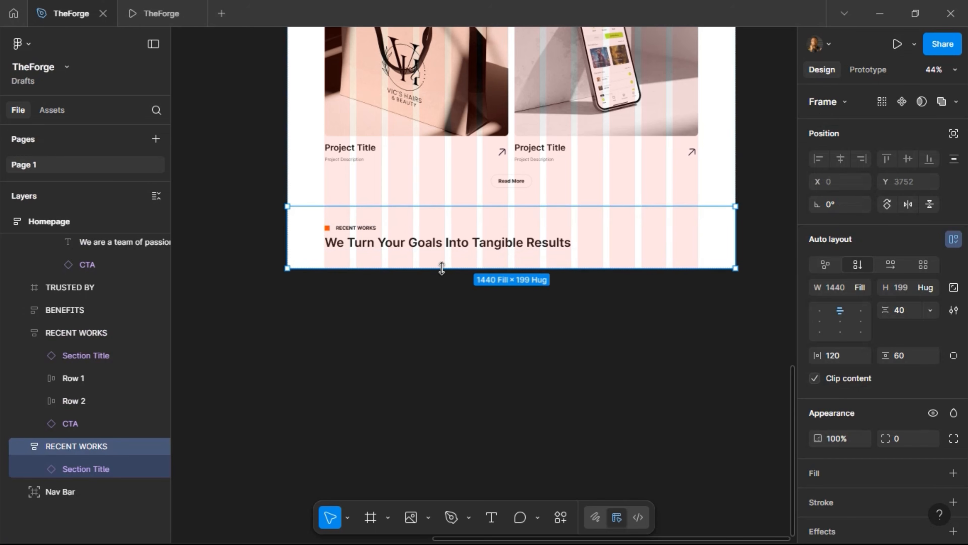
{"action": "left_click_drag", "start_coordinate": [441, 268], "coordinate": [436, 469]}
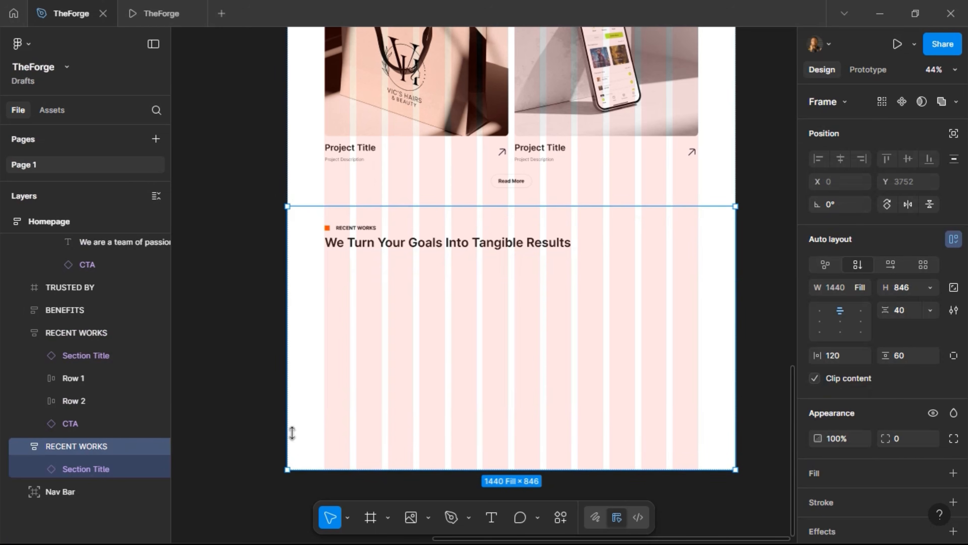
{"action": "double_click", "coordinate": [81, 446]}
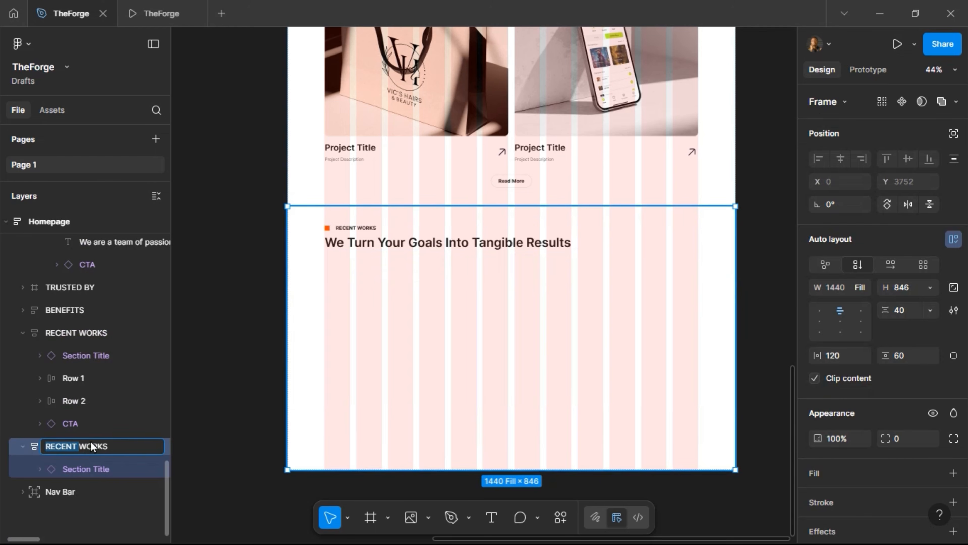
{"action": "type", "text": "SERVICES"}
{"action": "key", "text": "Return"}
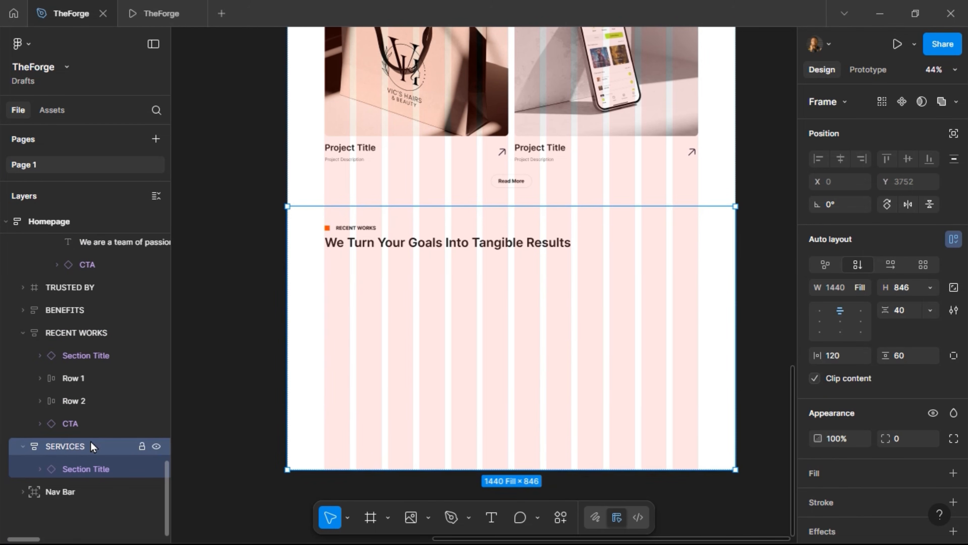
Hide the Section Title's description and change its label to SERVICES
{"action": "left_click", "coordinate": [94, 468]}
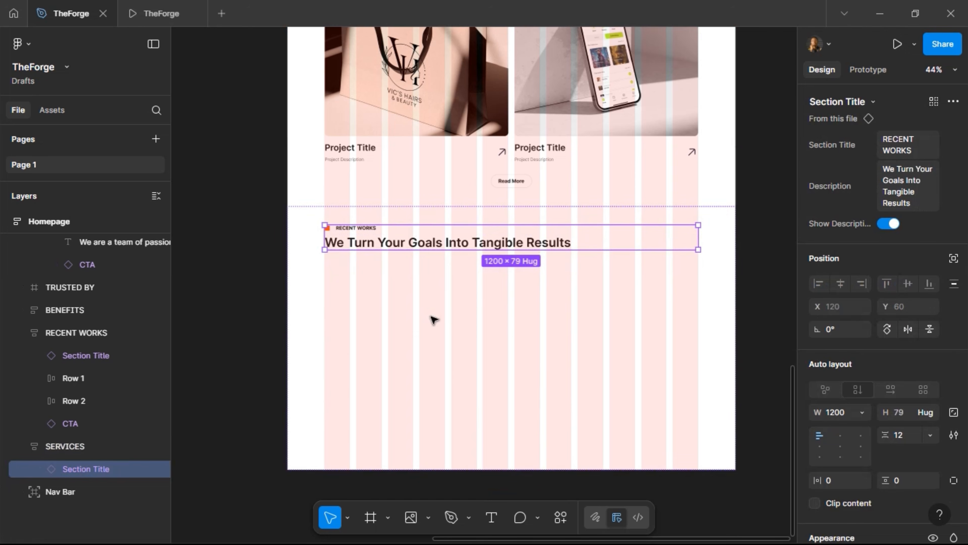
{"action": "left_click", "coordinate": [885, 224]}
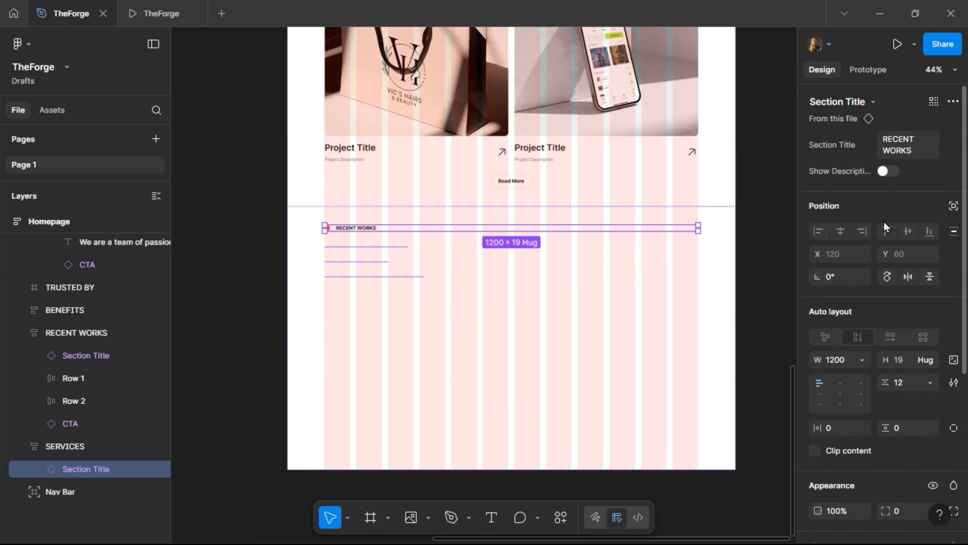
{"action": "left_click", "coordinate": [897, 156]}
{"action": "type", "text": "SERVICES"}
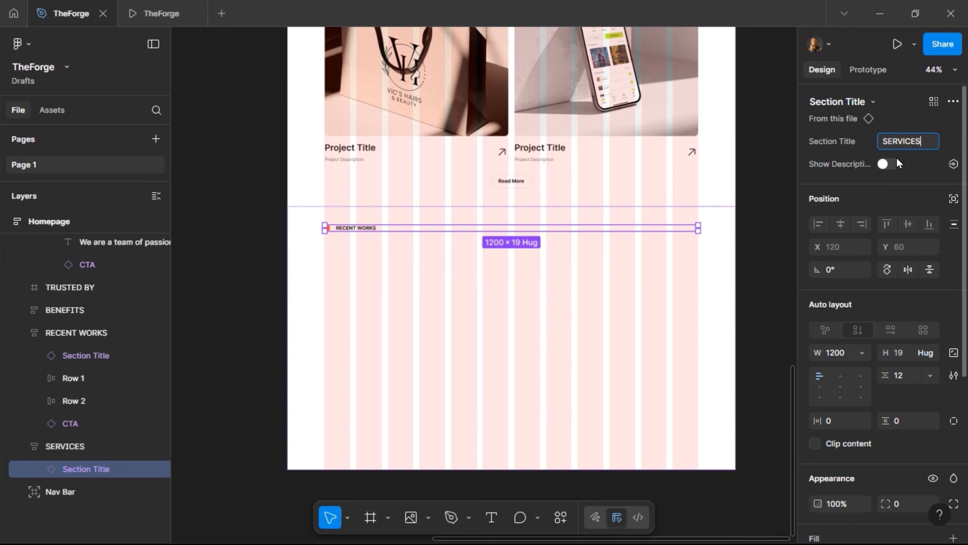
{"action": "key", "text": "Return"}
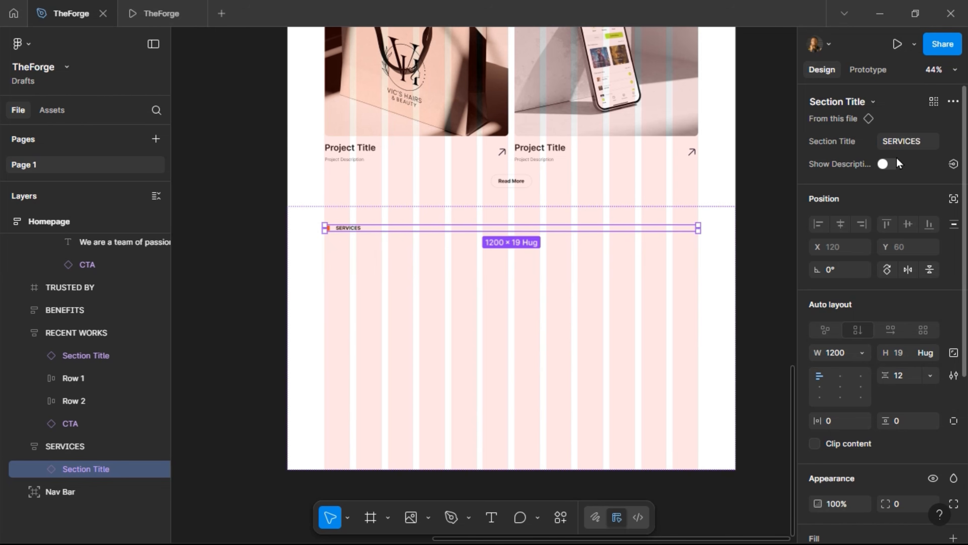
Fill the section with the dark Text Color style and make the title text White
{"action": "left_click", "coordinate": [373, 272]}
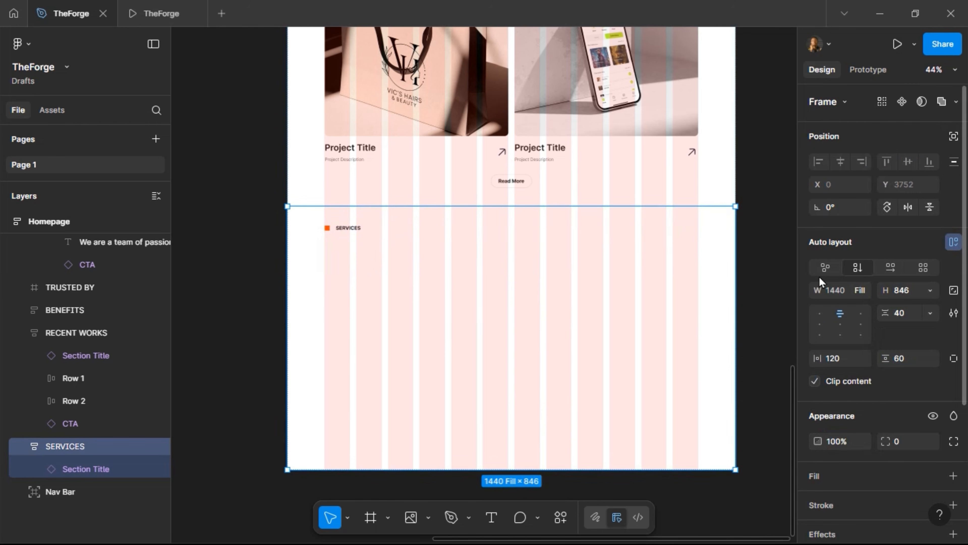
{"action": "scroll", "coordinate": [877, 416], "scroll_direction": "down", "scroll_amount": 3}
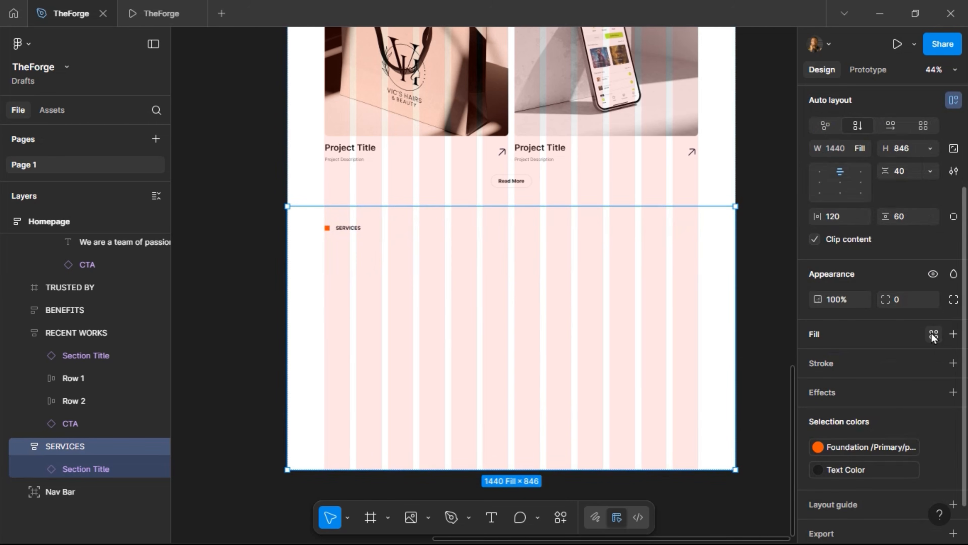
{"action": "left_click", "coordinate": [930, 331]}
{"action": "left_click", "coordinate": [683, 333]}
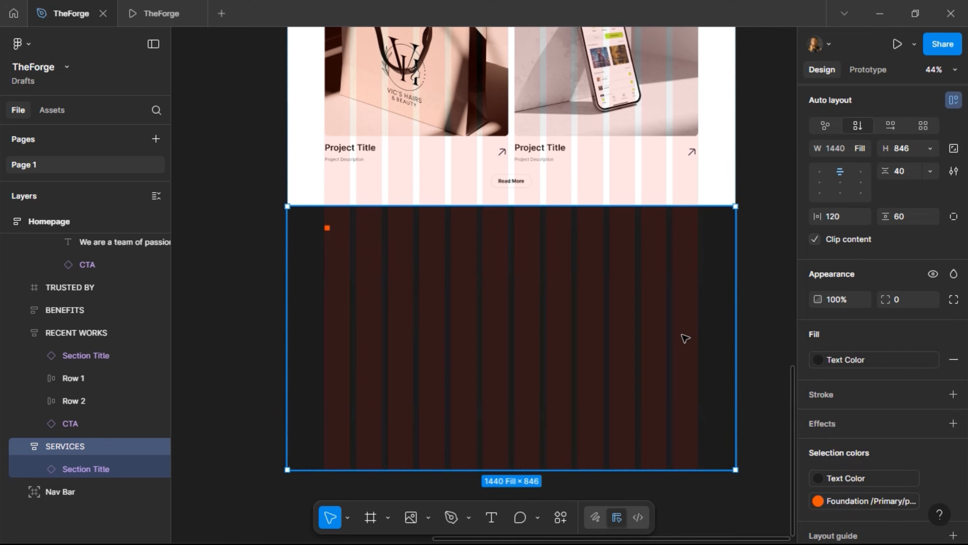
{"action": "scroll", "coordinate": [875, 405], "scroll_direction": "down", "scroll_amount": 3}
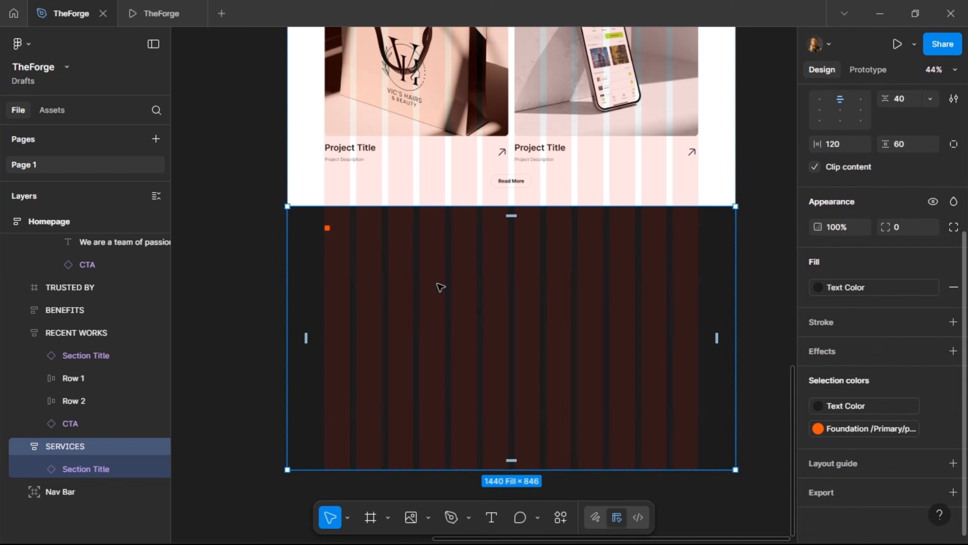
{"action": "left_click", "coordinate": [351, 231]}
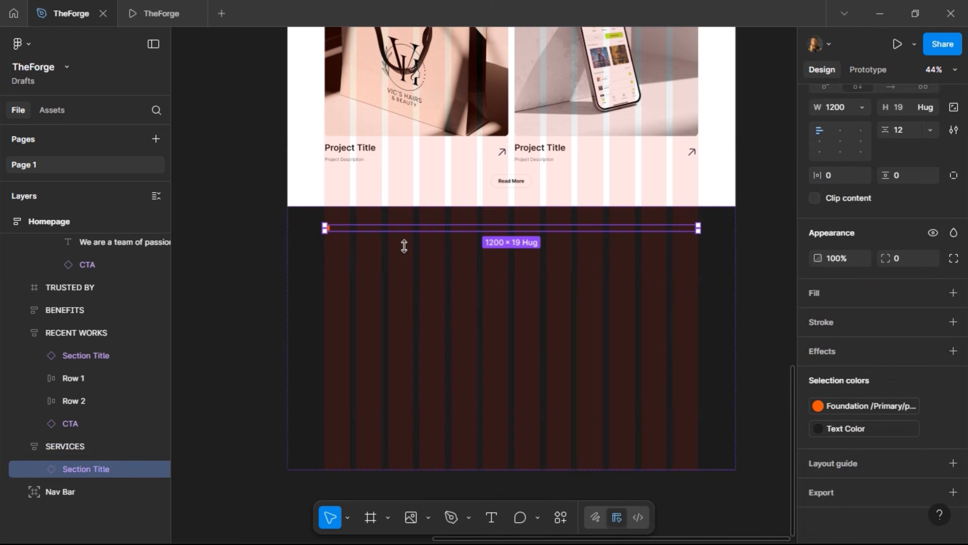
{"action": "left_click", "coordinate": [900, 431]}
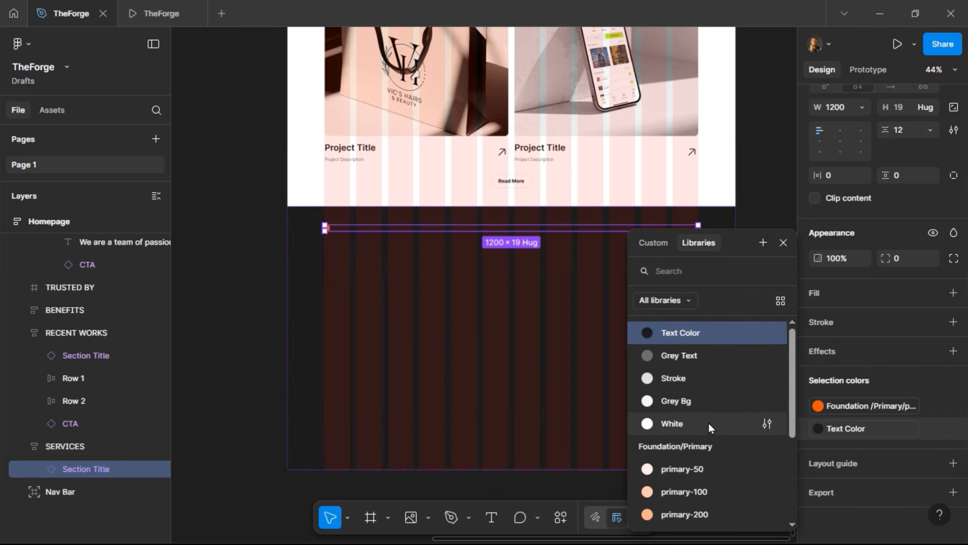
{"action": "left_click", "coordinate": [708, 423]}
Round the SERVICES section's corners to a radius of 24
{"action": "left_click", "coordinate": [445, 313]}
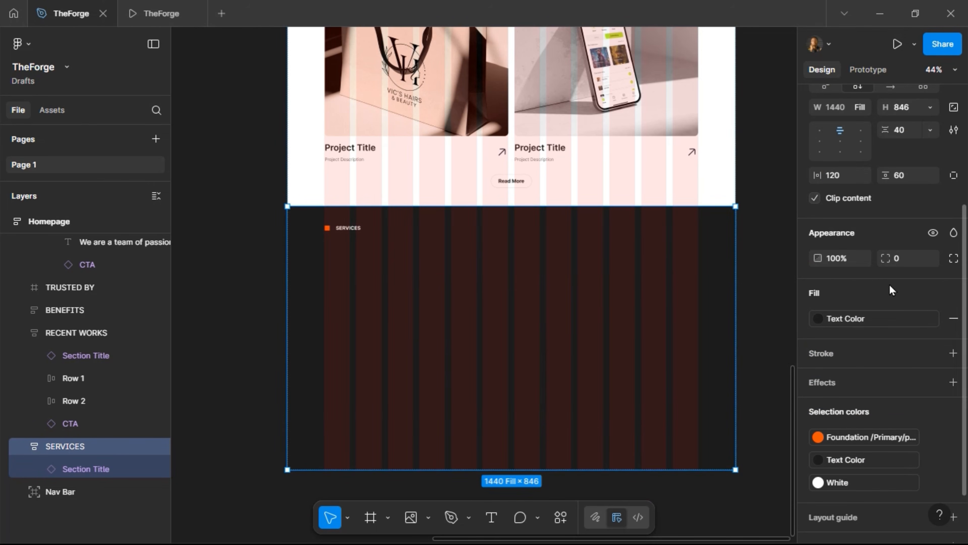
{"action": "left_click", "coordinate": [900, 258]}
{"action": "type", "text": "24"}
{"action": "key", "text": "Return"}
{"action": "left_click", "coordinate": [159, 14]}
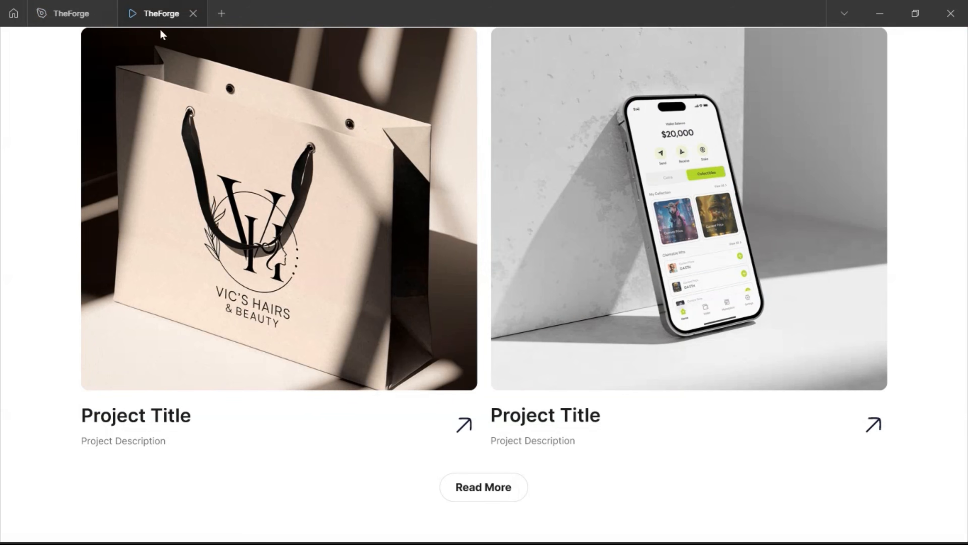
{"action": "scroll", "coordinate": [212, 222], "scroll_direction": "down", "scroll_amount": 5}
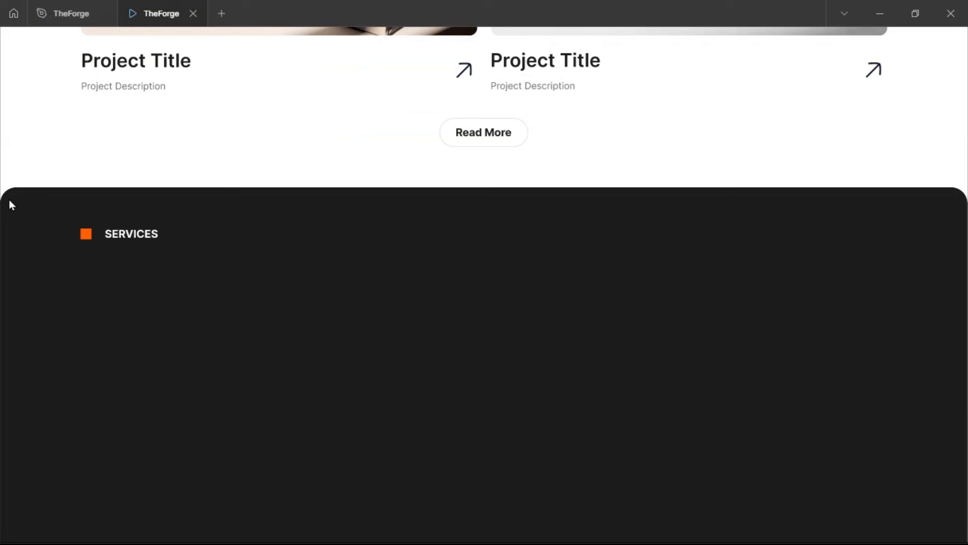
{"action": "scroll", "coordinate": [166, 373], "scroll_direction": "down", "scroll_amount": 5}
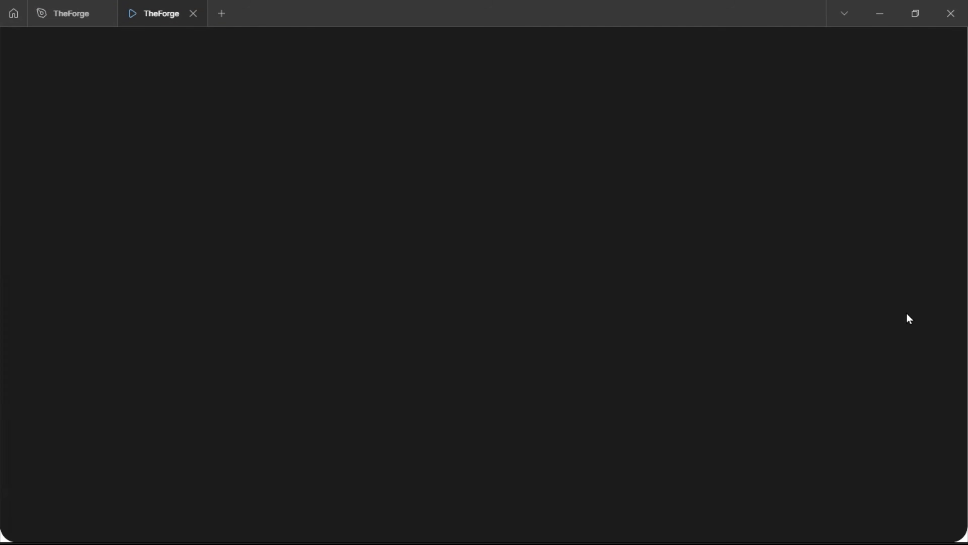
{"action": "scroll", "coordinate": [909, 318], "scroll_direction": "up", "scroll_amount": 4}
{"action": "left_click", "coordinate": [62, 19]}
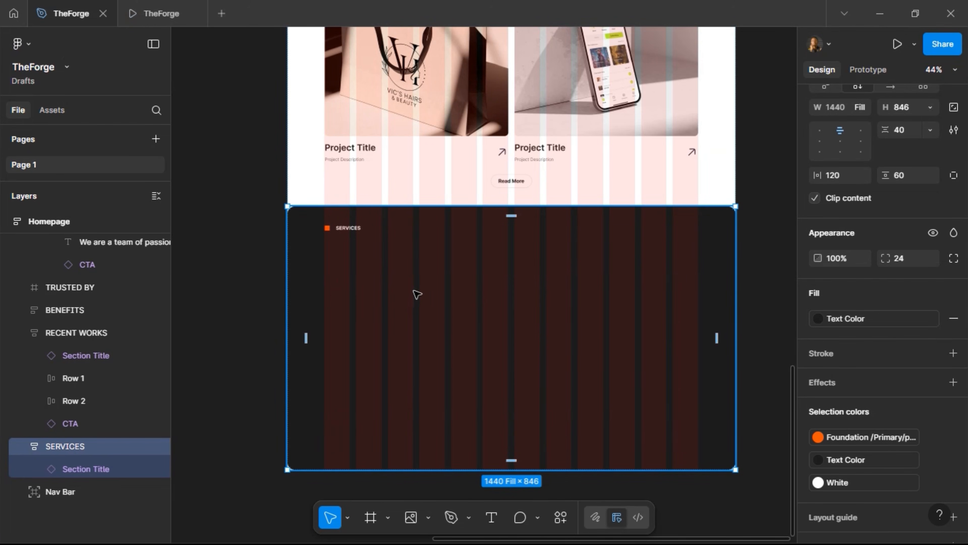
Draw a 144-tall frame under the SERVICES title, set it to Fill container width, and start a text layer inside
{"action": "scroll", "coordinate": [475, 299], "scroll_direction": "up", "scroll_amount": 2}
{"action": "left_click", "coordinate": [370, 517]}
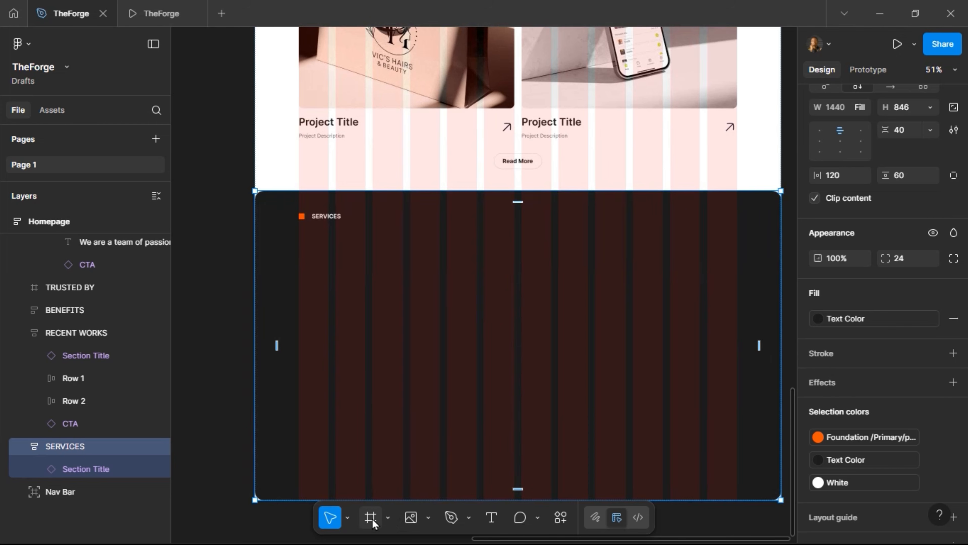
{"action": "mouse_move", "coordinate": [297, 244]}
{"action": "left_mouse_down"}
{"action": "mouse_move", "coordinate": [560, 282]}
{"action": "mouse_move", "coordinate": [757, 289]}
{"action": "mouse_move", "coordinate": [737, 287]}
{"action": "left_mouse_up"}
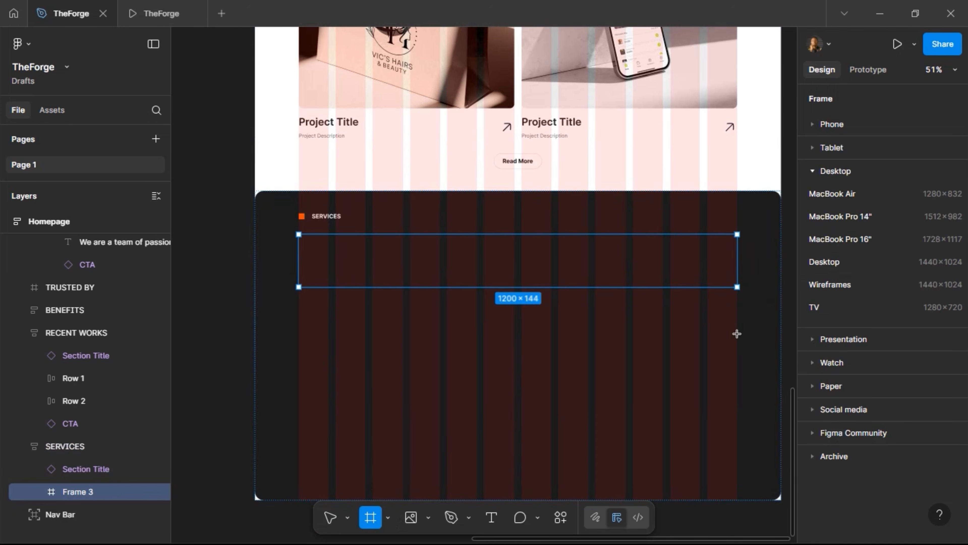
{"action": "left_click", "coordinate": [861, 288]}
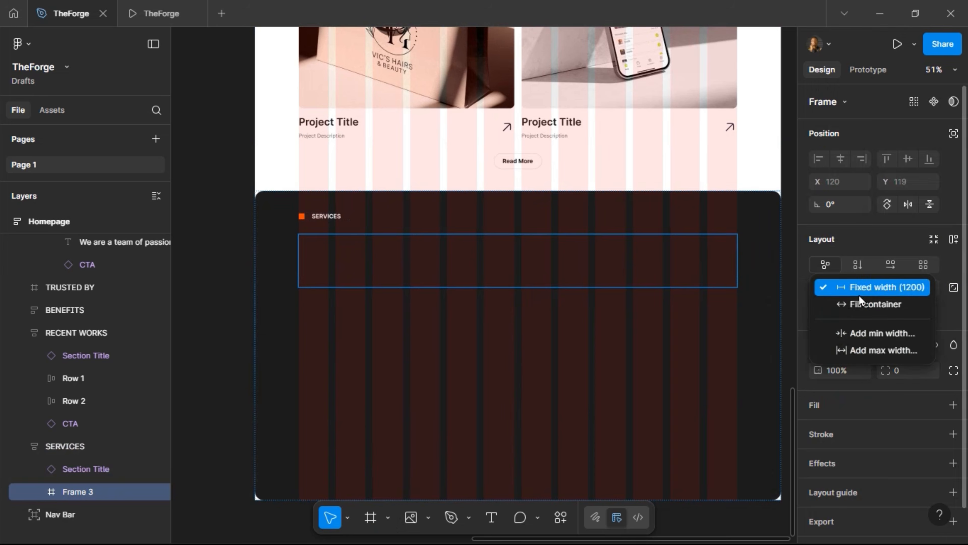
{"action": "left_click", "coordinate": [860, 305]}
{"action": "scroll", "coordinate": [381, 252], "scroll_direction": "up", "scroll_amount": 3}
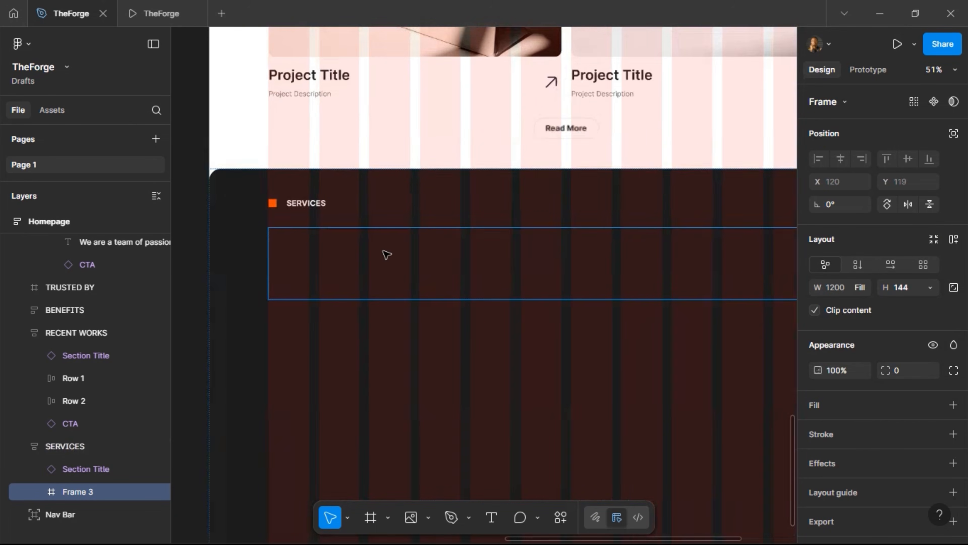
{"action": "left_click", "coordinate": [492, 518]}
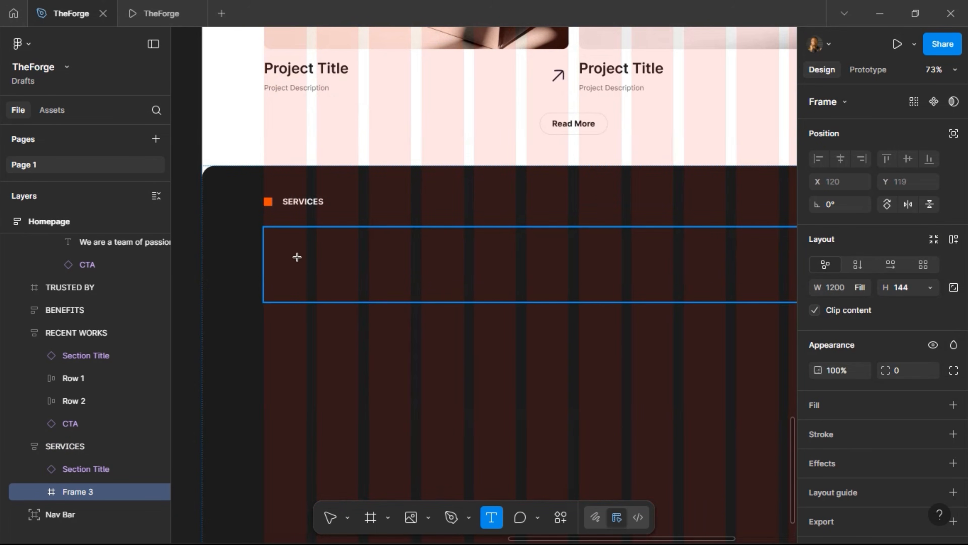
{"action": "left_click", "coordinate": [503, 299]}
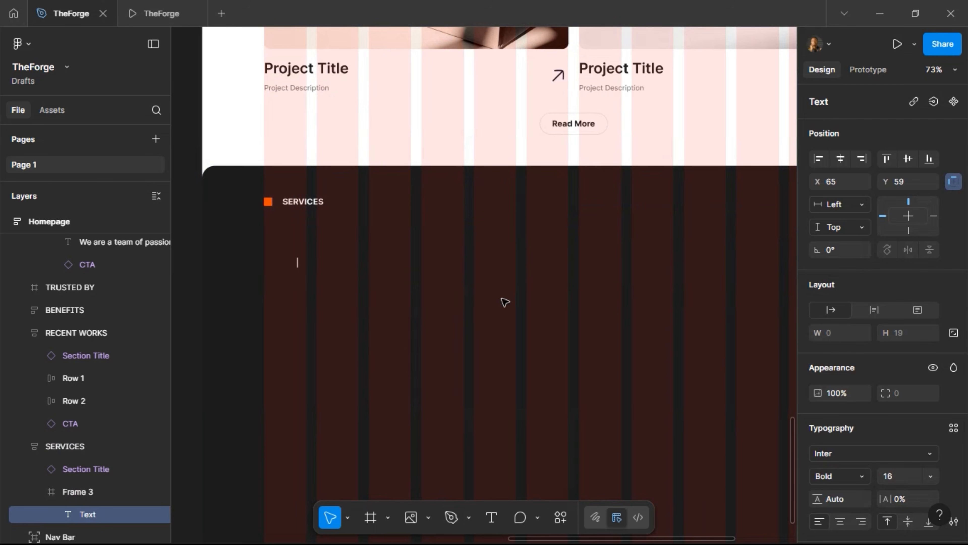
Enter the heading '1. BRAND STRATEGY & IDENTITY' at font size 24 and view it in the prototype
{"action": "type", "text": "1. BRAND"}
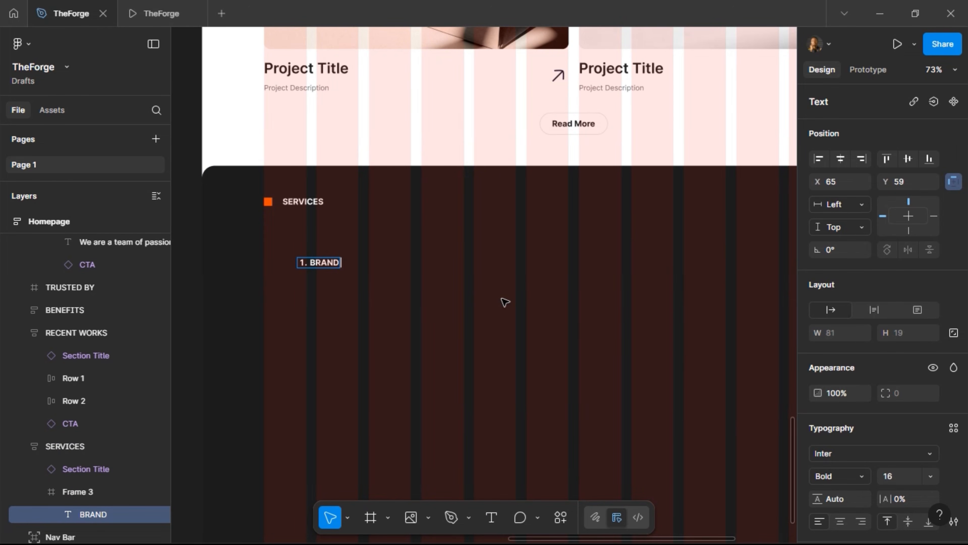
{"action": "type", "text": " STRATEGY"}
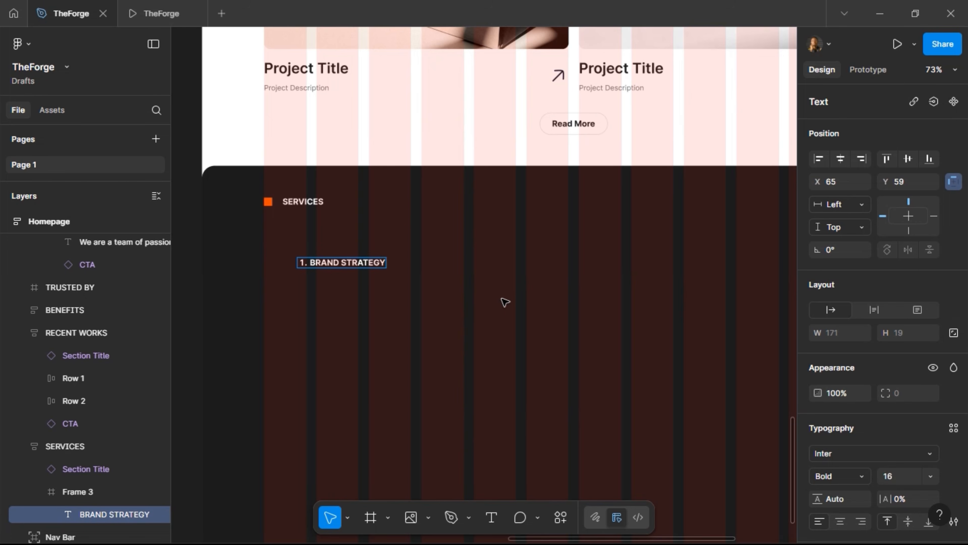
{"action": "type", "text": " & IDENTTITY"}
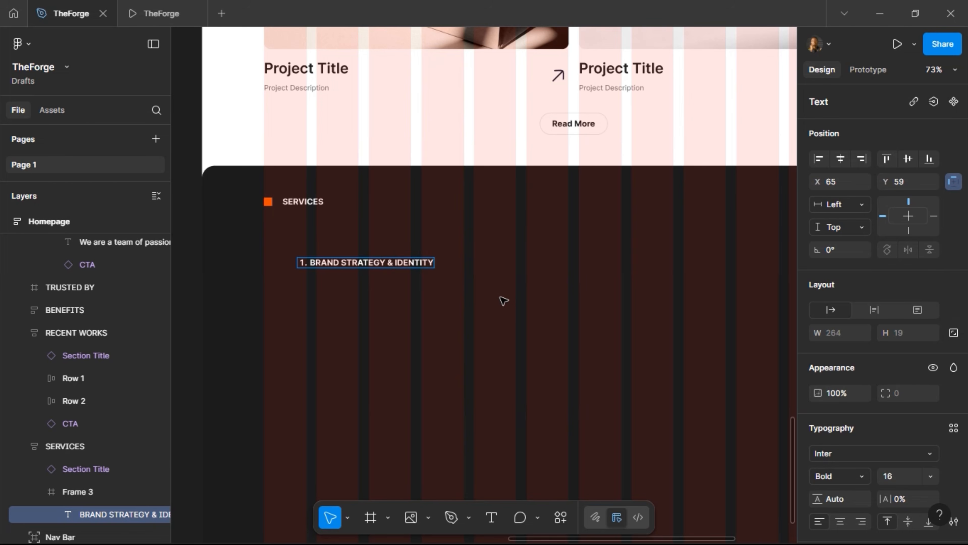
{"action": "key", "text": "Escape"}
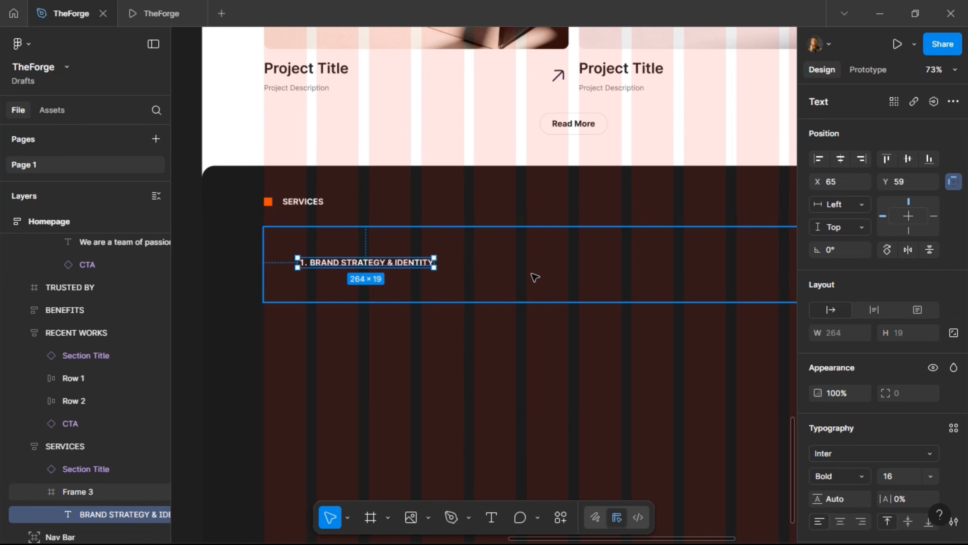
{"action": "left_click", "coordinate": [894, 479]}
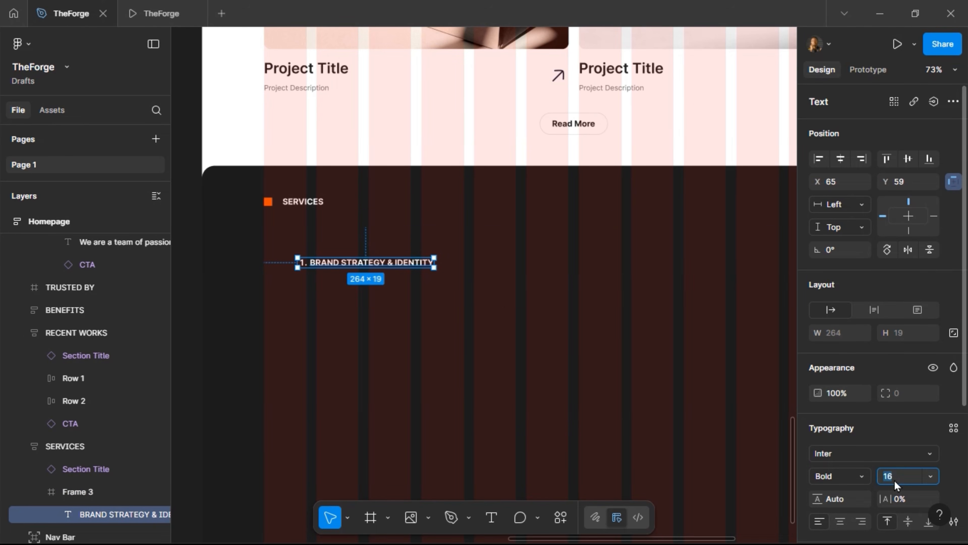
{"action": "type", "text": "24"}
{"action": "key", "text": "Return"}
{"action": "left_click", "coordinate": [142, 7]}
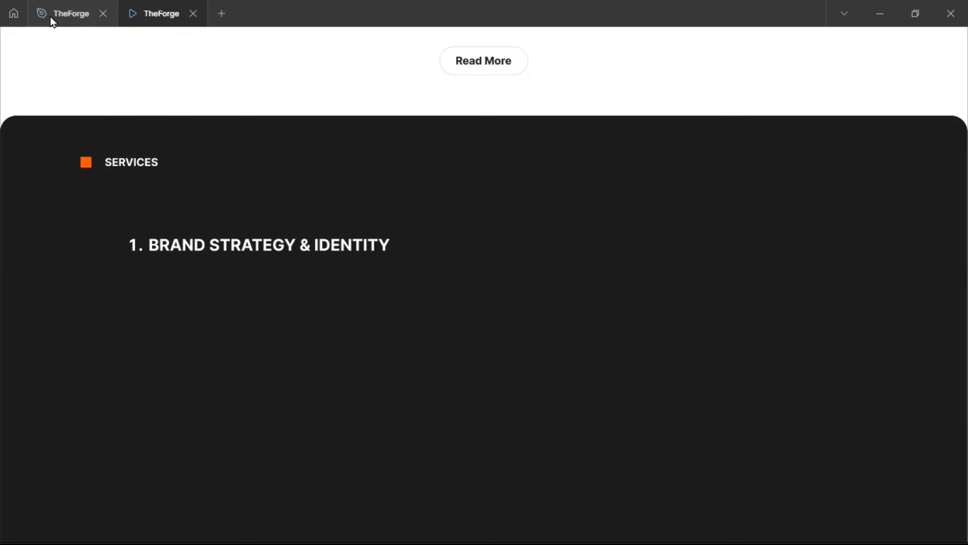
Align the heading left and vertically centred in Frame 3 (X 0, Y 58), checking it in the prototype
{"action": "left_click", "coordinate": [58, 14]}
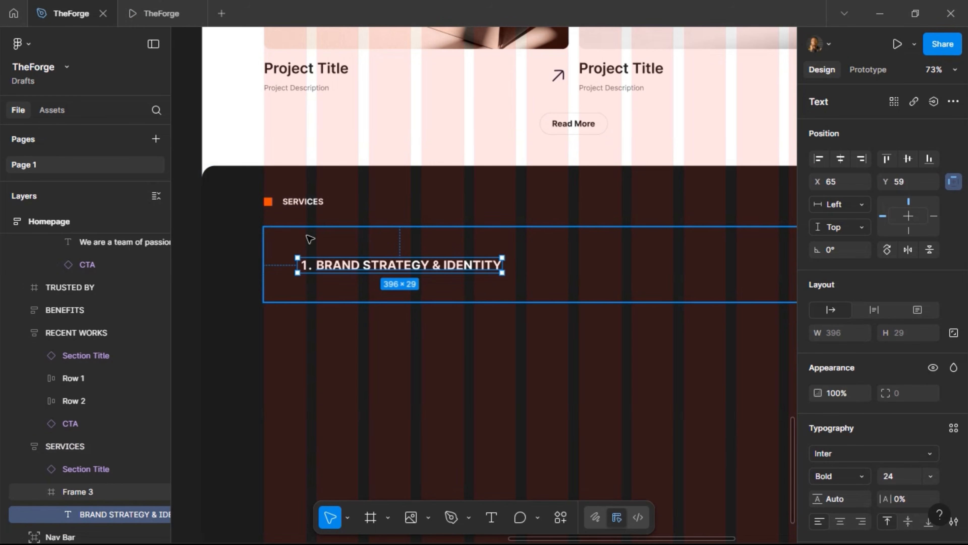
{"action": "left_click", "coordinate": [819, 159]}
{"action": "left_click", "coordinate": [908, 158]}
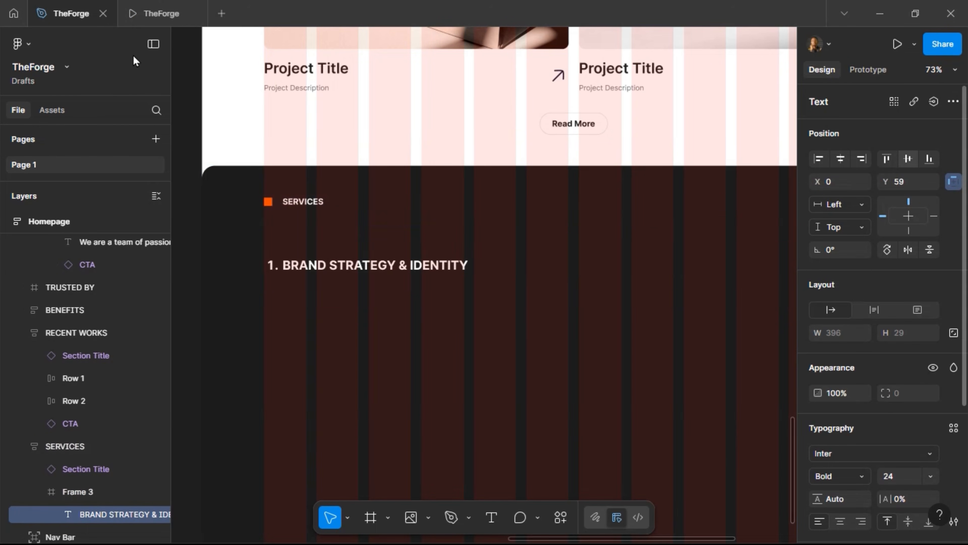
{"action": "left_click", "coordinate": [146, 23]}
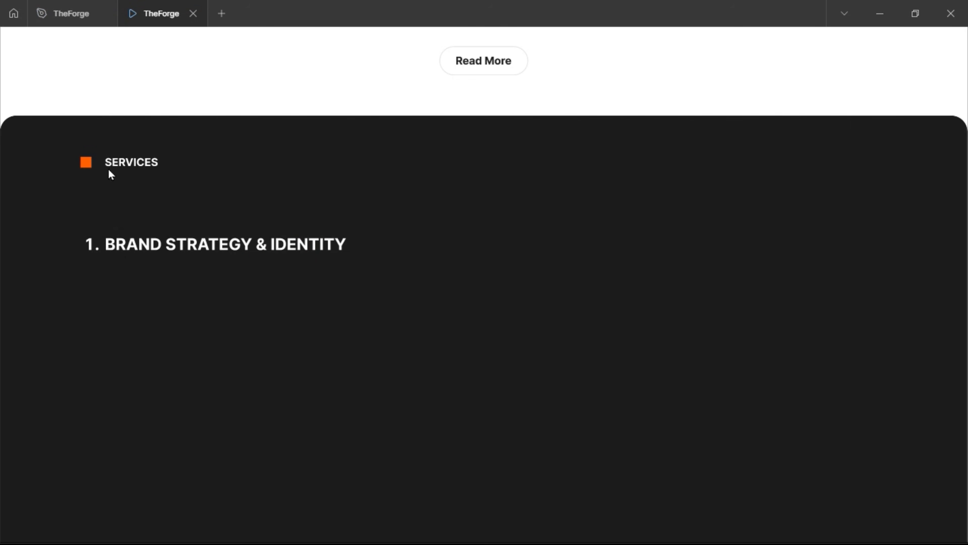
{"action": "left_click", "coordinate": [71, 21]}
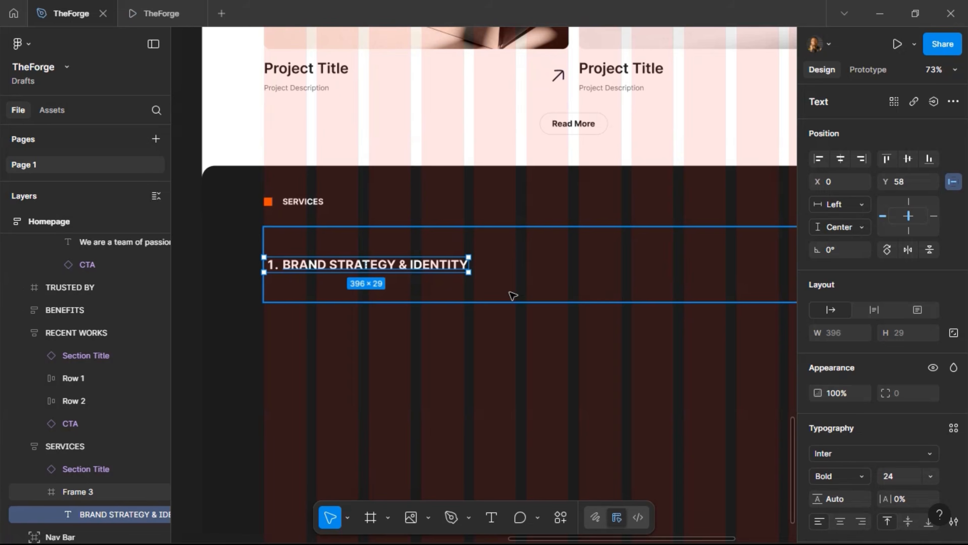
{"action": "scroll", "coordinate": [513, 295], "scroll_direction": "right", "scroll_amount": 4}
Duplicate the service heading, move the copy to the row's right edge, and set it to size 16
{"action": "key", "text": "ctrl+d"}
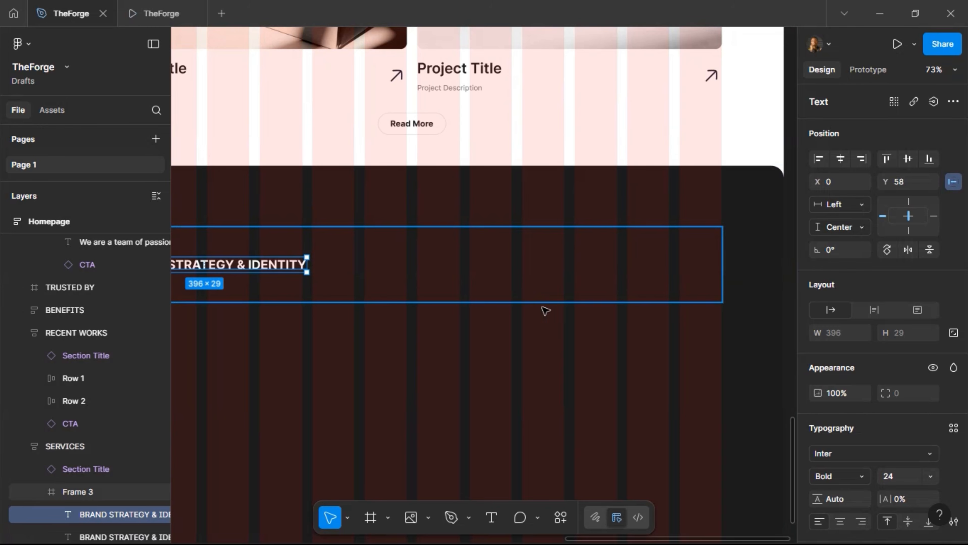
{"action": "left_click", "coordinate": [861, 158]}
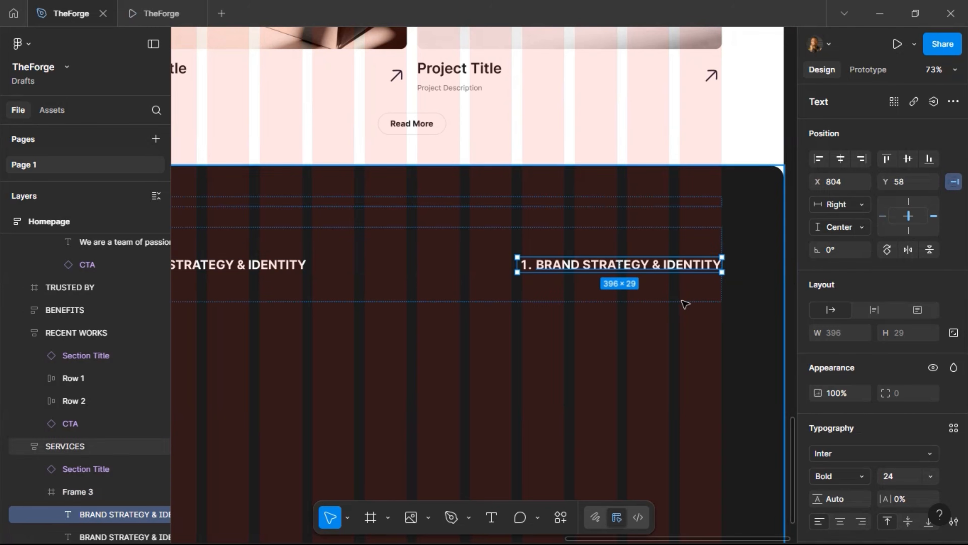
{"action": "left_click", "coordinate": [908, 480]}
{"action": "type", "text": "1"}
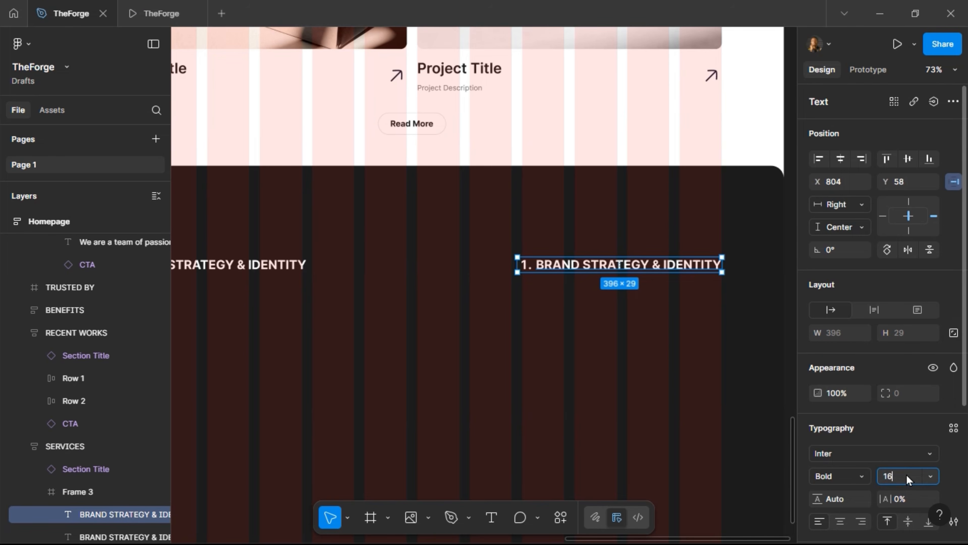
{"action": "type", "text": "6"}
{"action": "key", "text": "Return"}
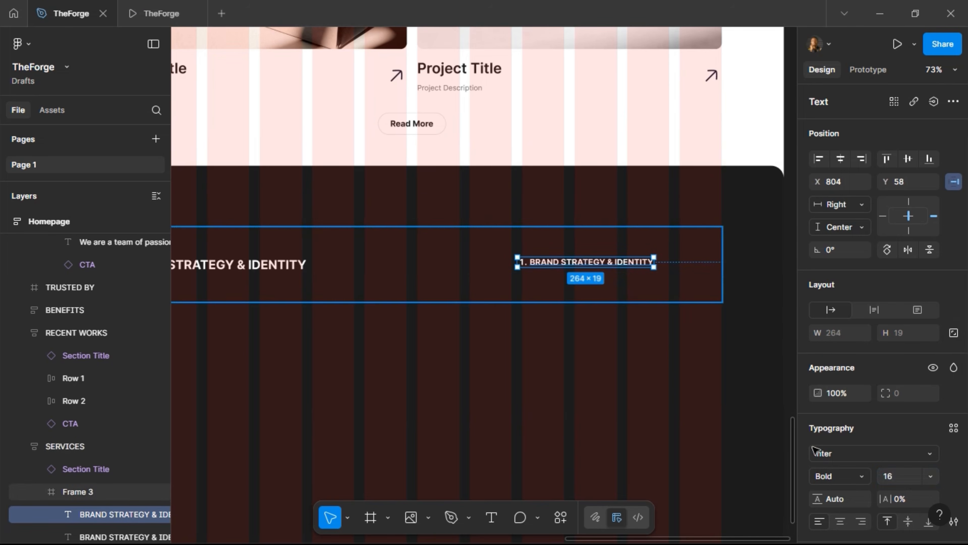
Make the copy Medium weight with the Grey Text colour style, checking it in the prototype
{"action": "left_click", "coordinate": [862, 478]}
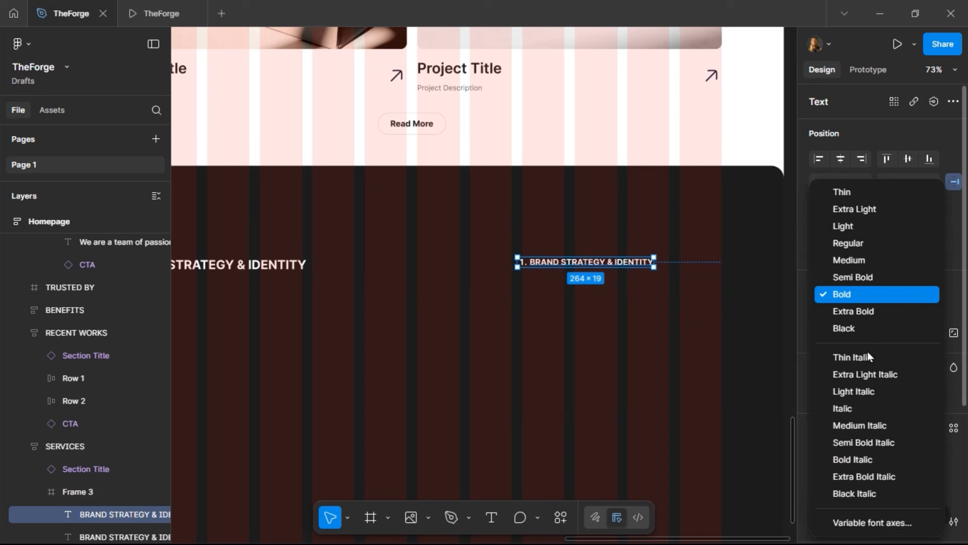
{"action": "left_click", "coordinate": [864, 259]}
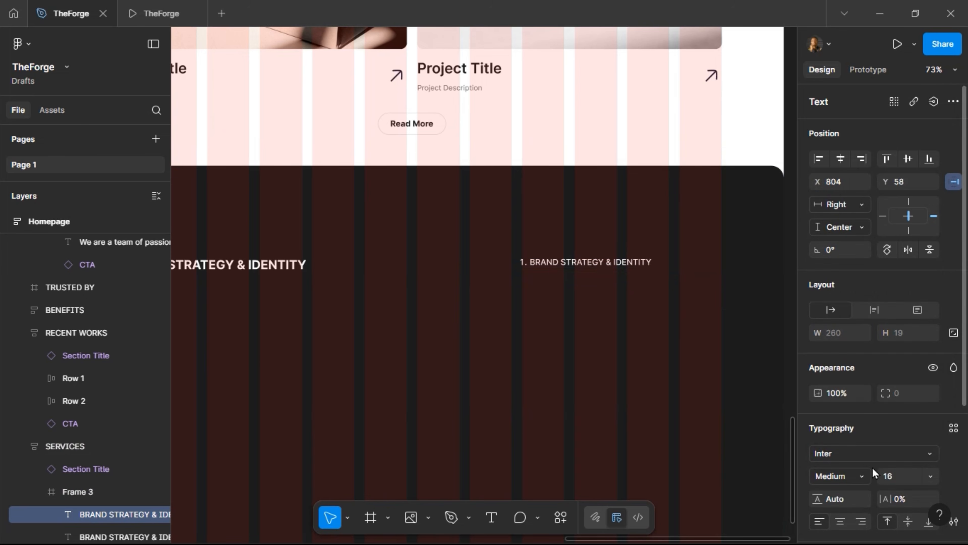
{"action": "scroll", "coordinate": [872, 467], "scroll_direction": "down", "scroll_amount": 5}
{"action": "left_click", "coordinate": [931, 376]}
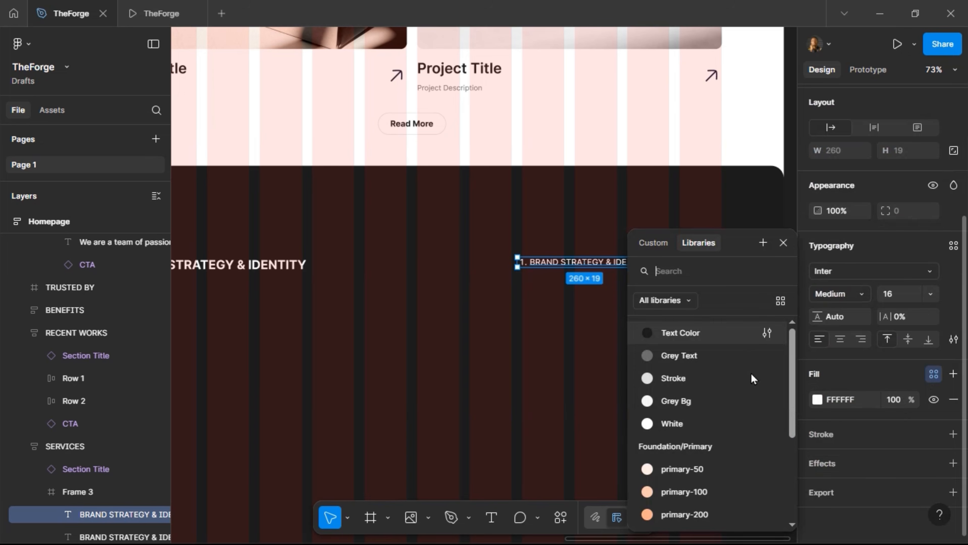
{"action": "left_click", "coordinate": [660, 355]}
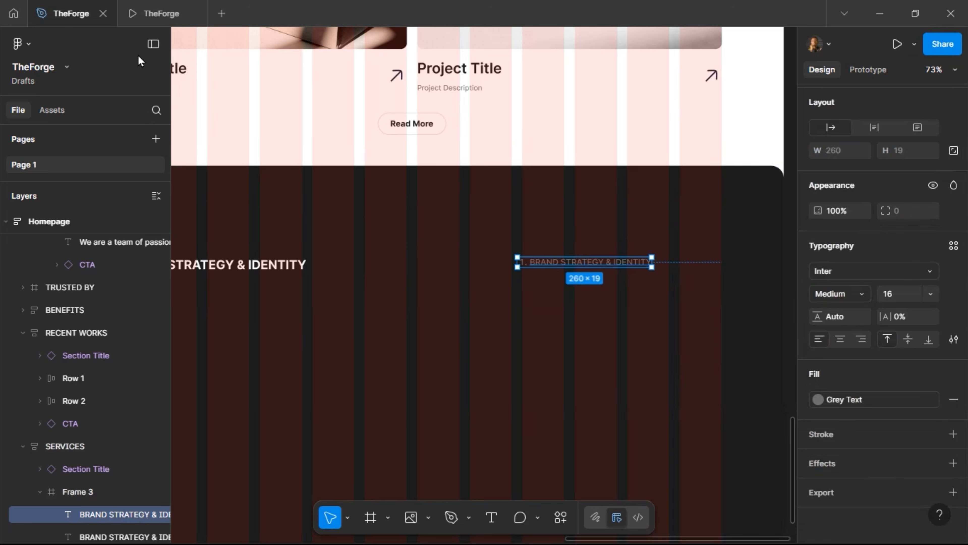
{"action": "left_click", "coordinate": [158, 12]}
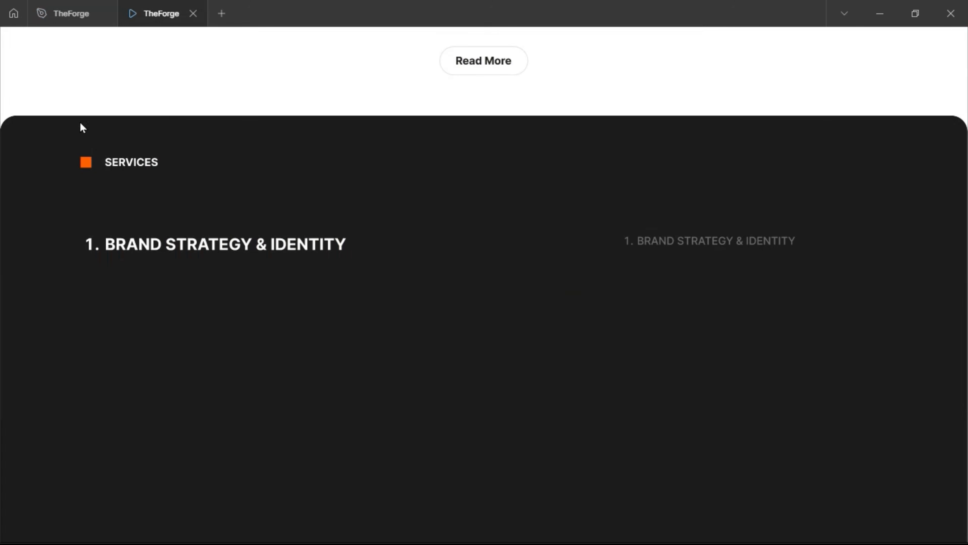
{"action": "left_click", "coordinate": [63, 13]}
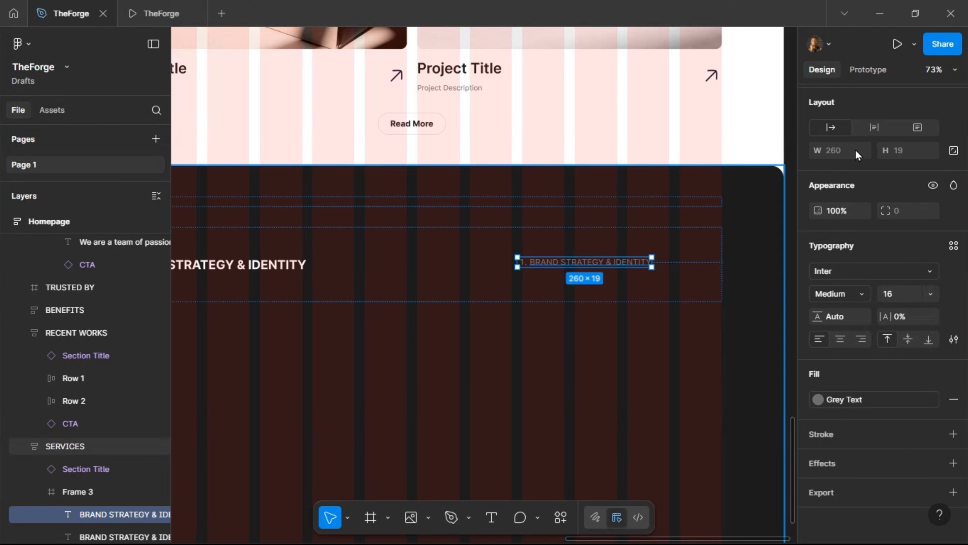
Align the grey copy to the row's right edge, nudge it down, and right-align its text
{"action": "scroll", "coordinate": [855, 156], "scroll_direction": "up", "scroll_amount": 5}
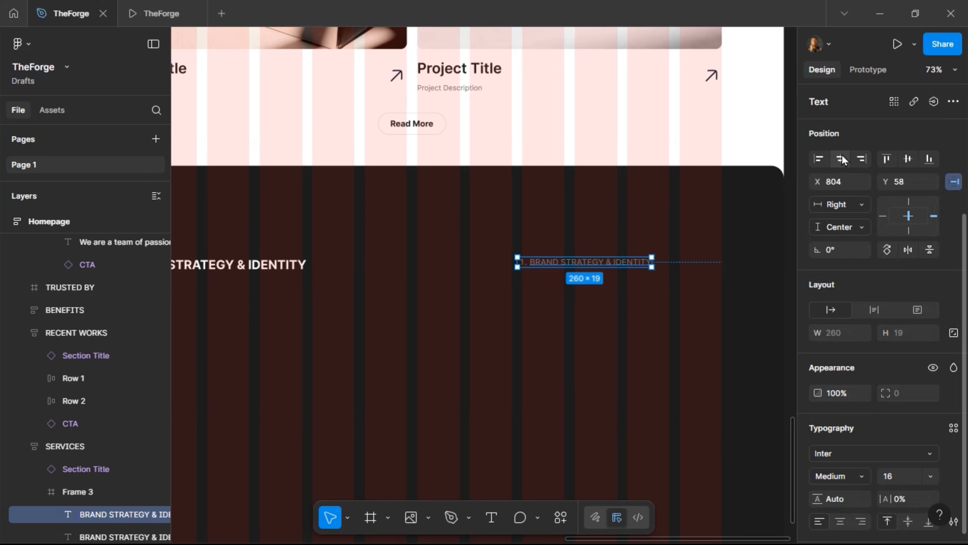
{"action": "left_click", "coordinate": [860, 163]}
{"action": "left_click_drag", "start_coordinate": [651, 269], "coordinate": [657, 271]}
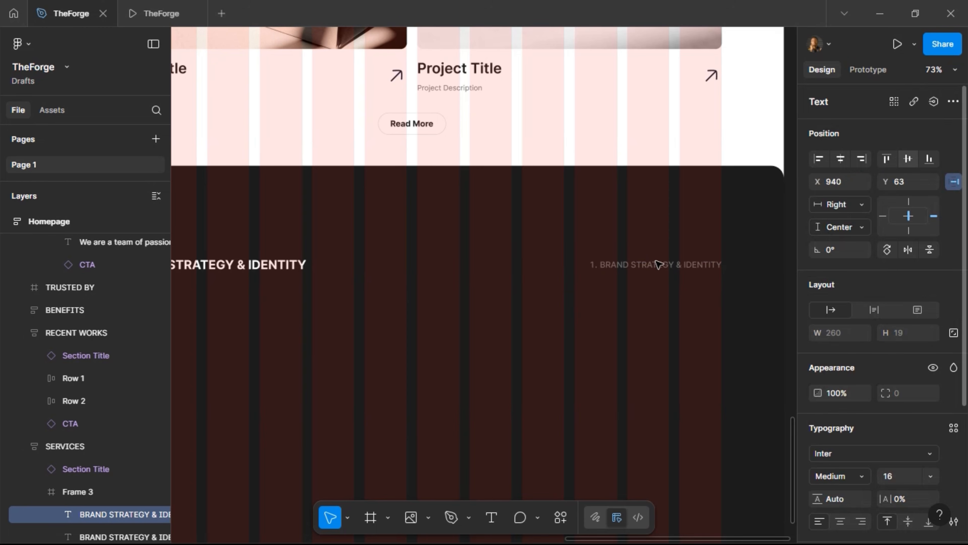
{"action": "scroll", "coordinate": [857, 506], "scroll_direction": "down", "scroll_amount": 4}
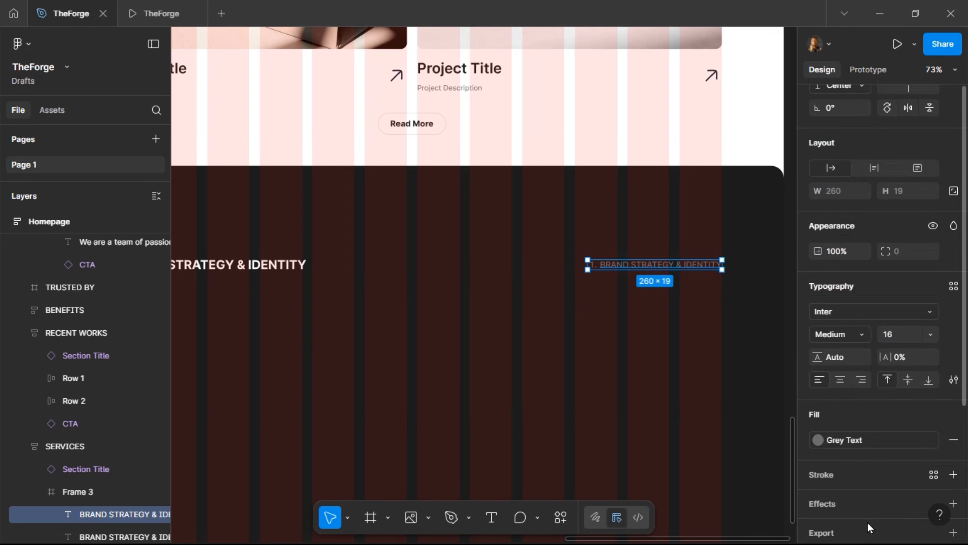
{"action": "left_click", "coordinate": [860, 382]}
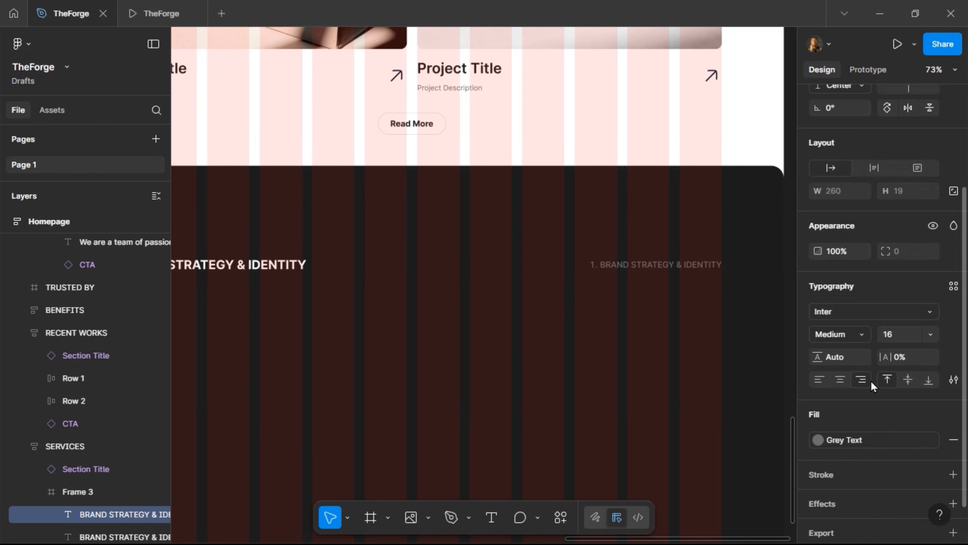
Replace the right-side label with 'DISCOVERY, LOGO, COLORS, GUIDELINES' and preview the row in the prototype
{"action": "double_click", "coordinate": [649, 267]}
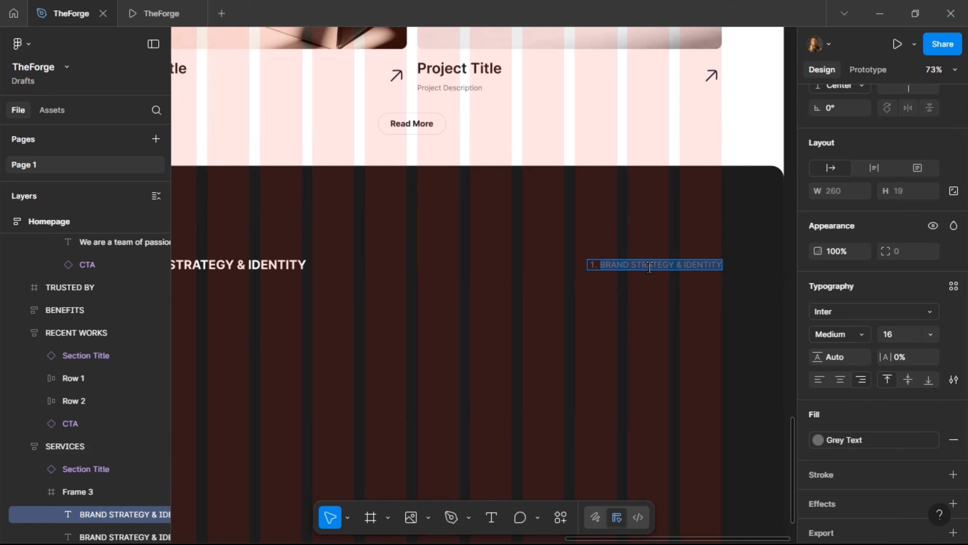
{"action": "type", "text": "disco"}
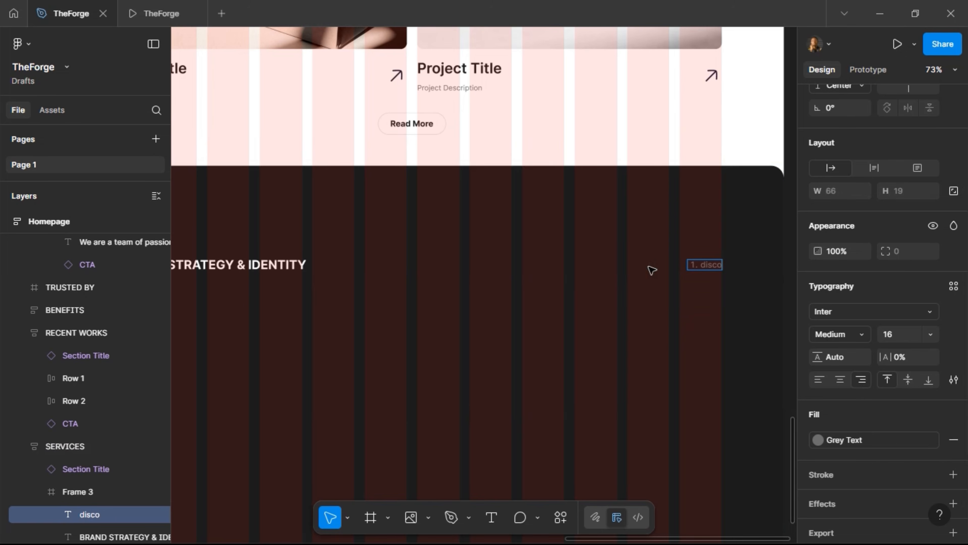
{"action": "key", "text": "ctrl+shift+Left"}
{"action": "key", "text": "BackSpace"}
{"action": "type", "text": "DISCOVERY"}
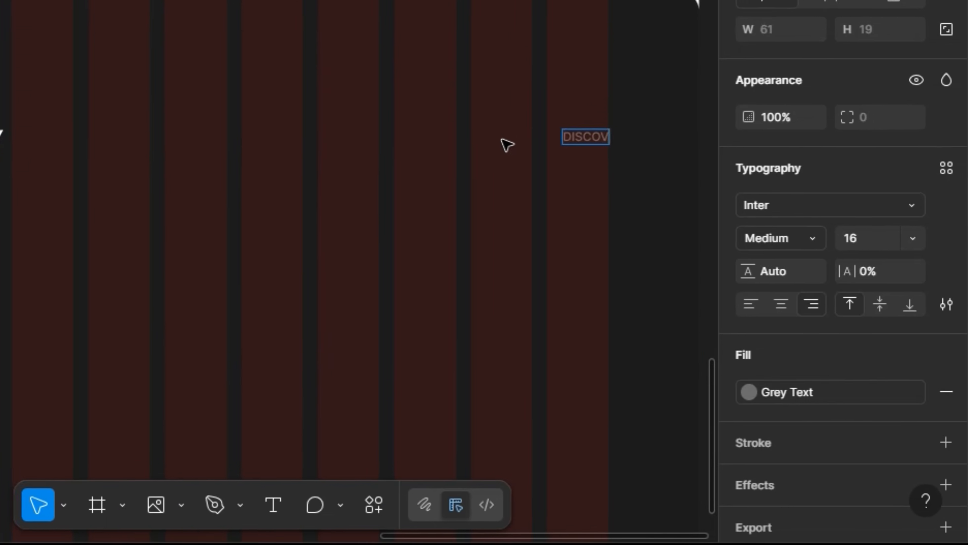
{"action": "type", "text": ", LOGO,"}
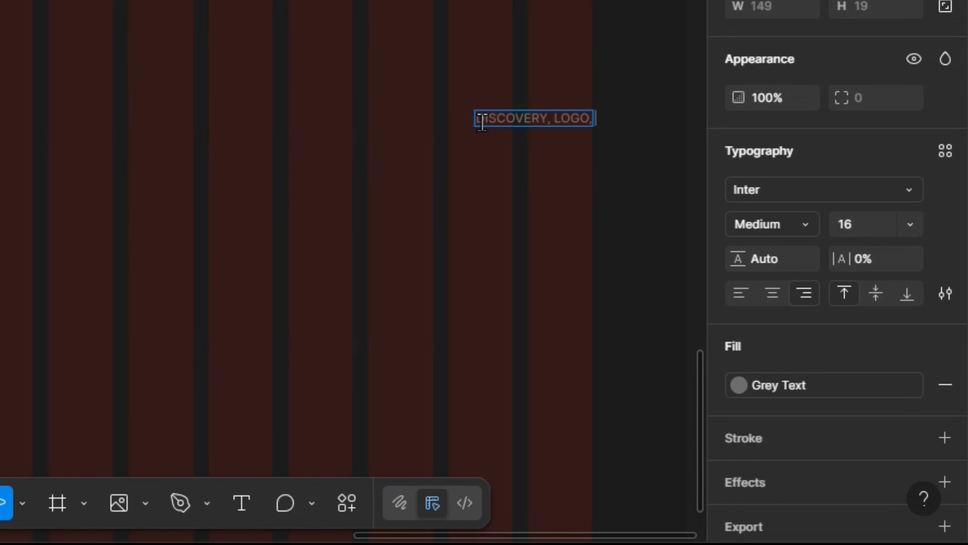
{"action": "type", "text": " COLORS,"}
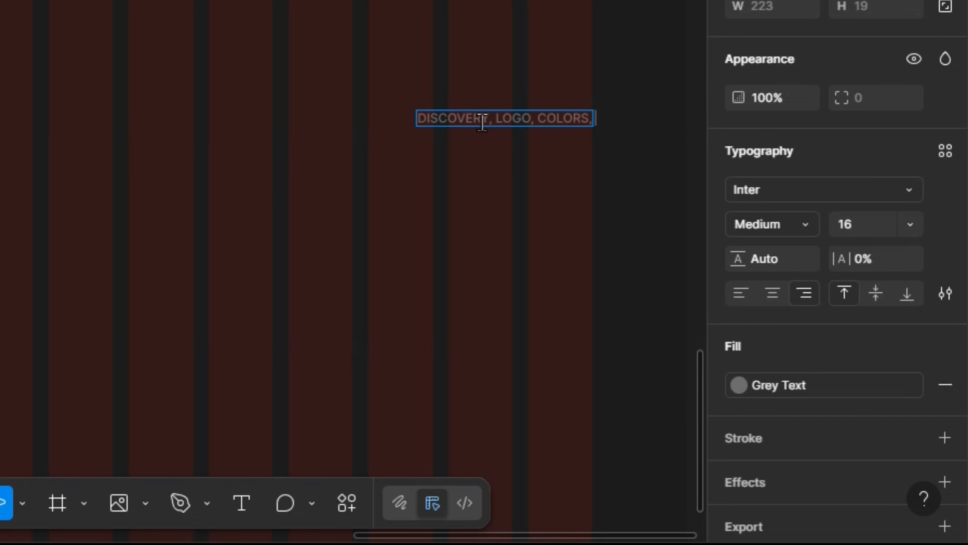
{"action": "type", "text": " GUIDELINES"}
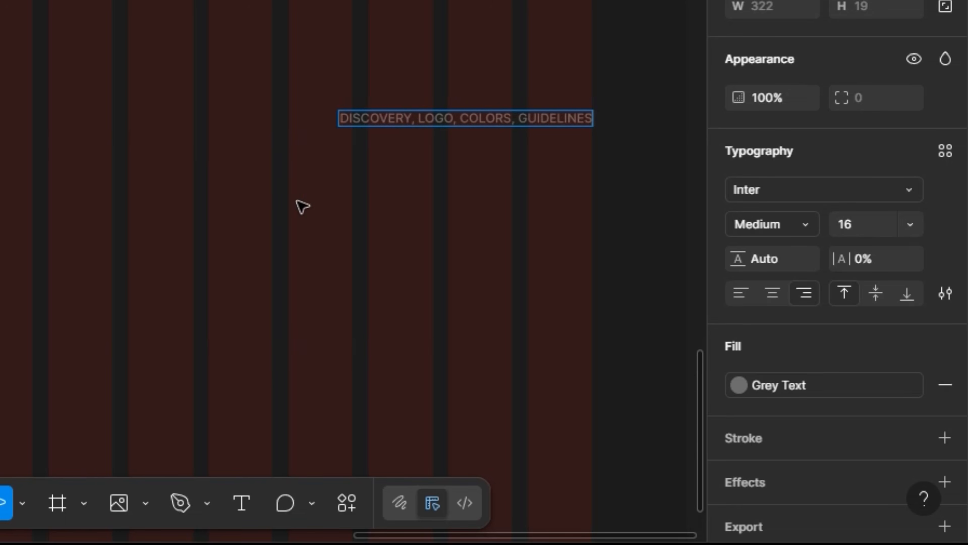
{"action": "key", "text": "Escape"}
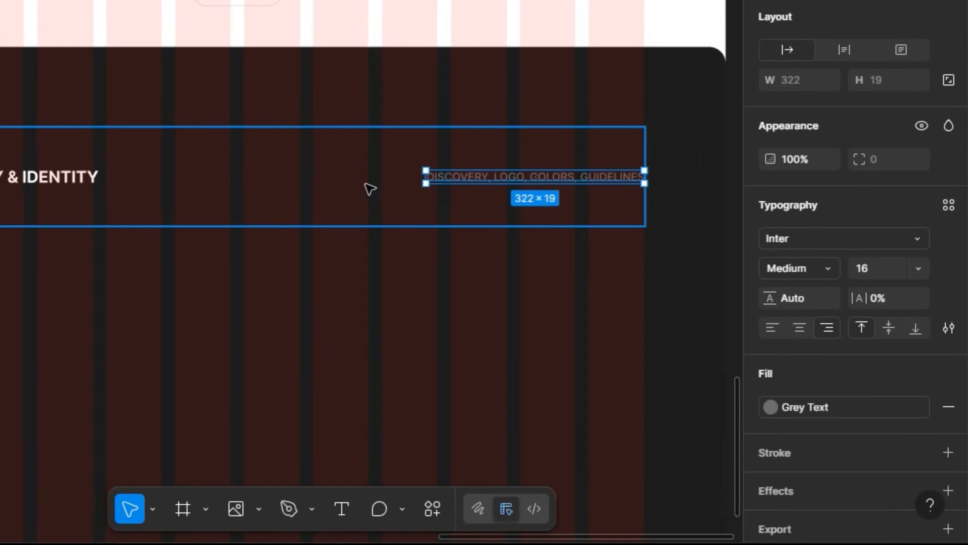
{"action": "key", "text": "Escape"}
{"action": "left_click", "coordinate": [144, 13]}
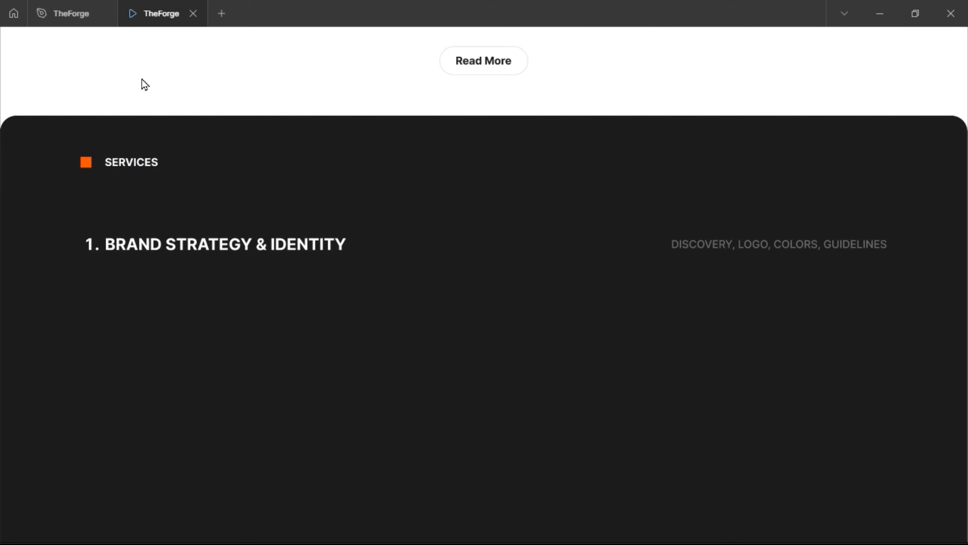
Add auto layout to Frame 3 with 40 vertical padding, making it 109 tall, and check the prototype
{"action": "left_click", "coordinate": [71, 13]}
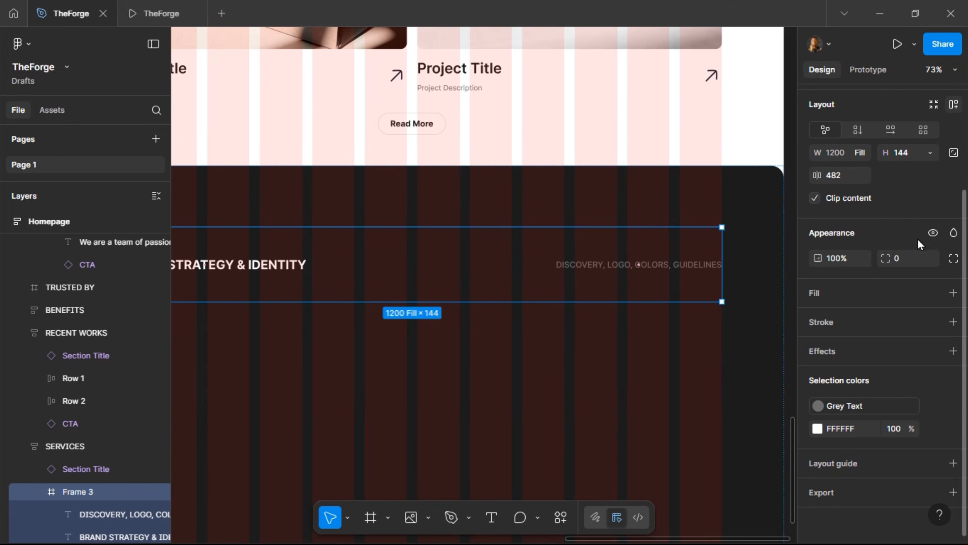
{"action": "key", "text": "shift+a"}
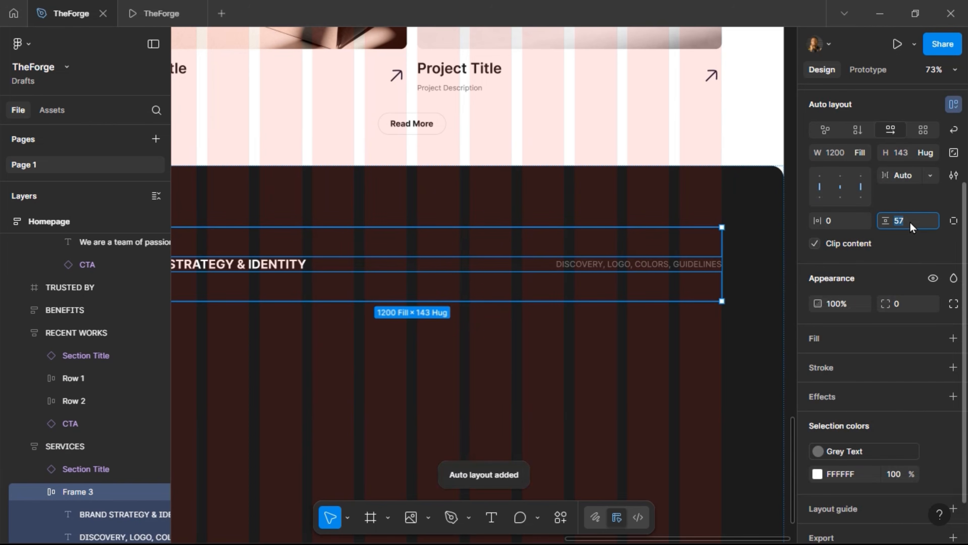
{"action": "type", "text": "20"}
{"action": "key", "text": "Return"}
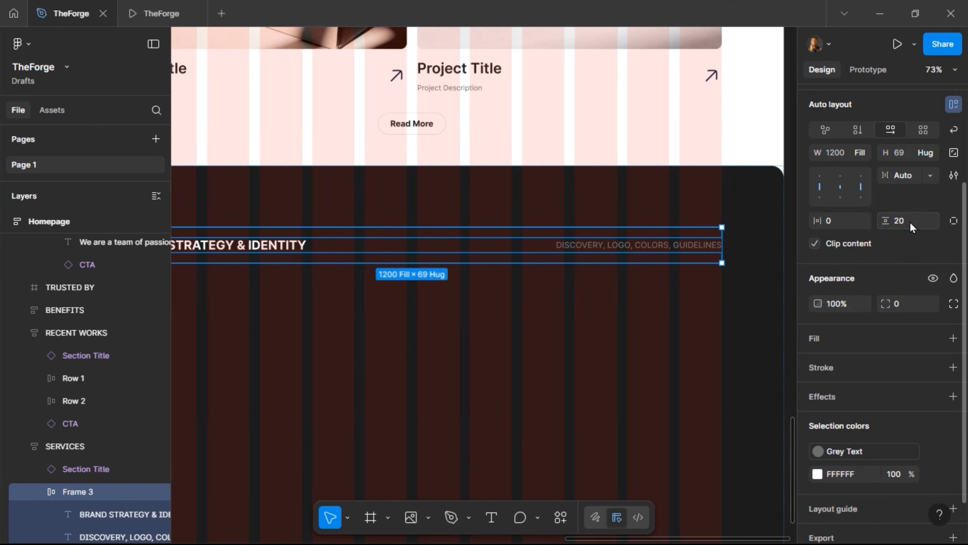
{"action": "type", "text": "40"}
{"action": "key", "text": "Return"}
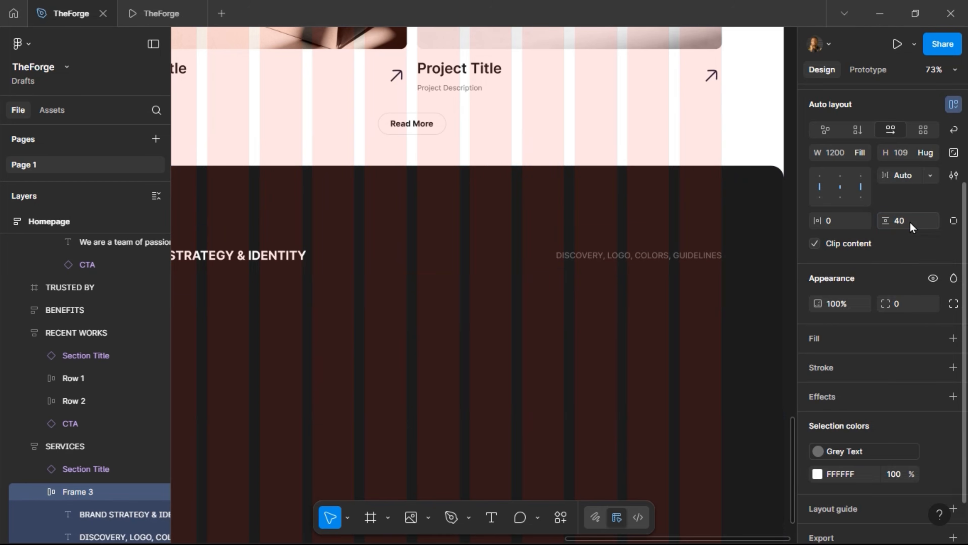
{"action": "left_click", "coordinate": [142, 7]}
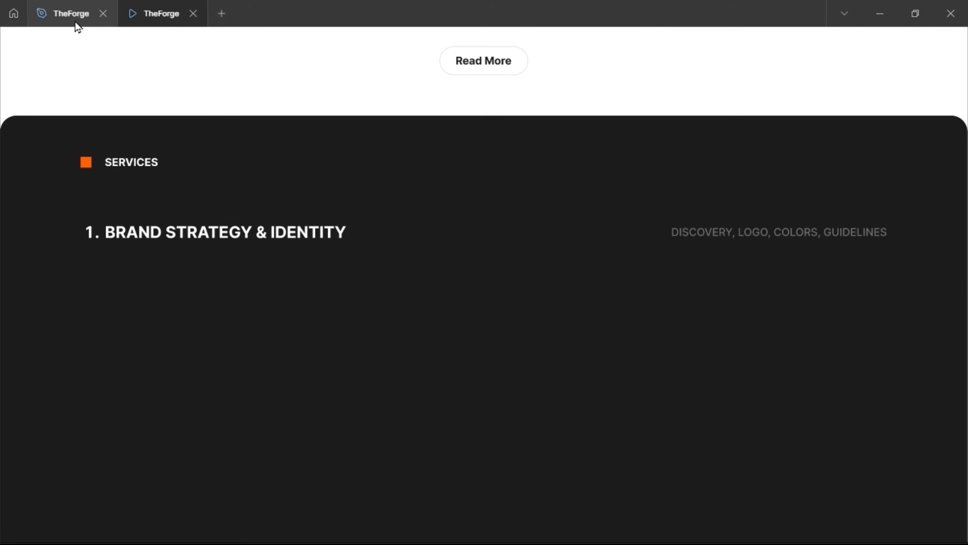
{"action": "left_click", "coordinate": [68, 20]}
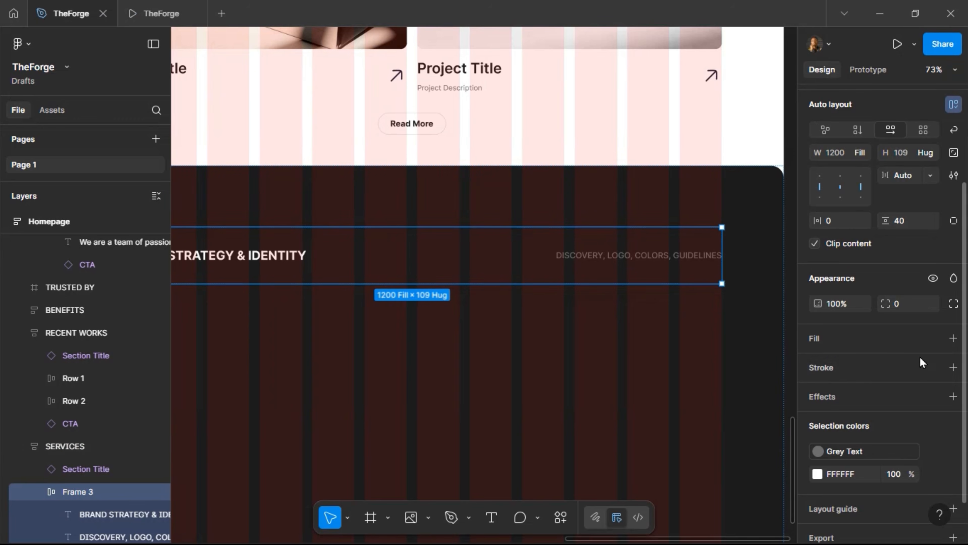
Give Frame 3 a 0.2-thick bottom-only border in the Stroke colour style and preview the divider
{"action": "left_click", "coordinate": [933, 368]}
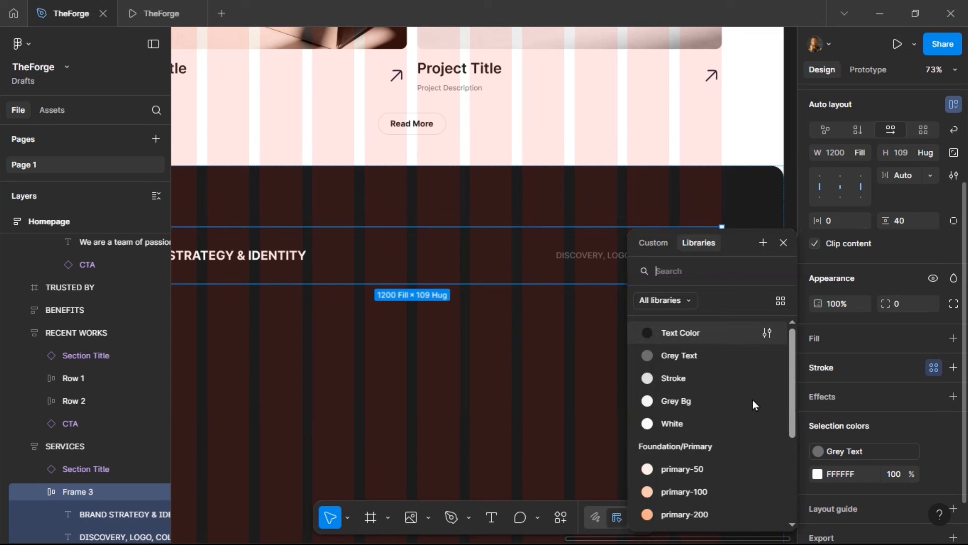
{"action": "left_click", "coordinate": [715, 388]}
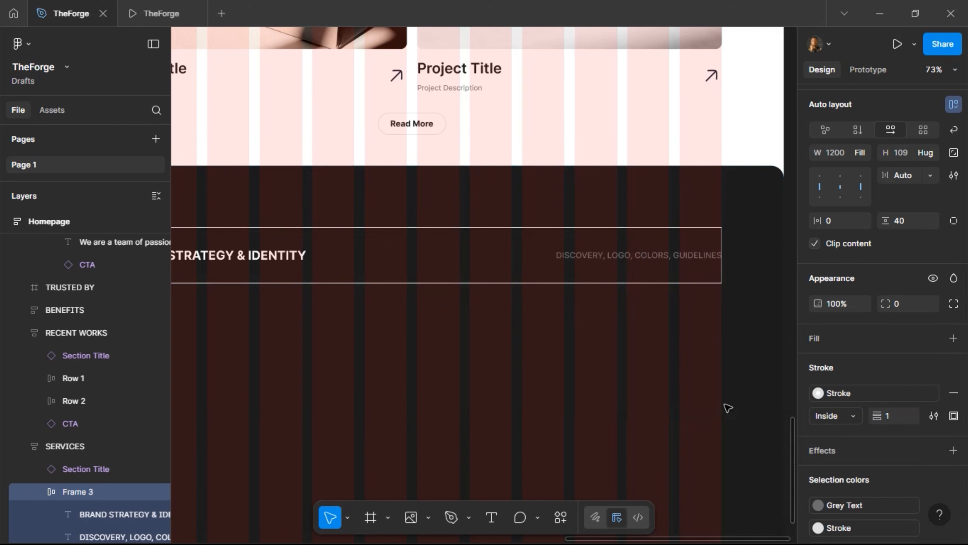
{"action": "left_click", "coordinate": [954, 418]}
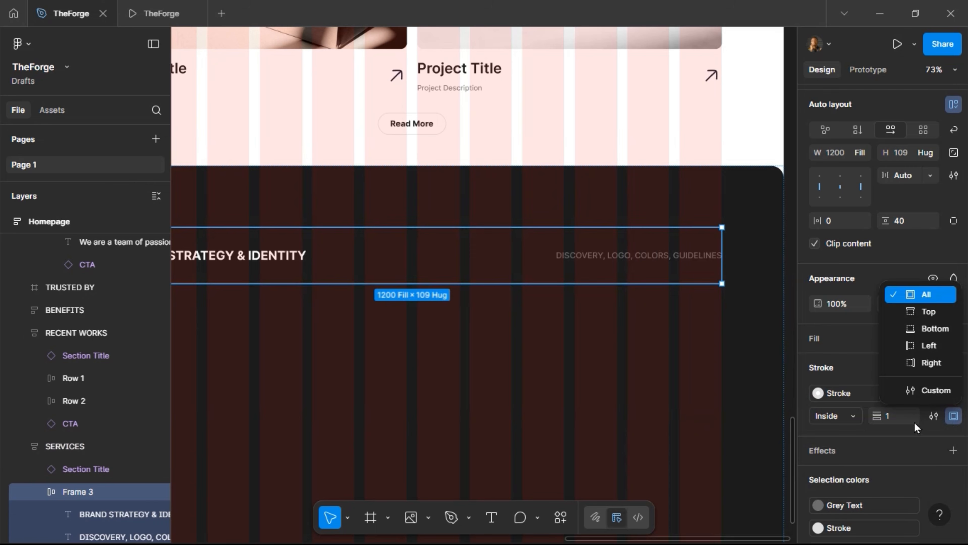
{"action": "left_click", "coordinate": [928, 328]}
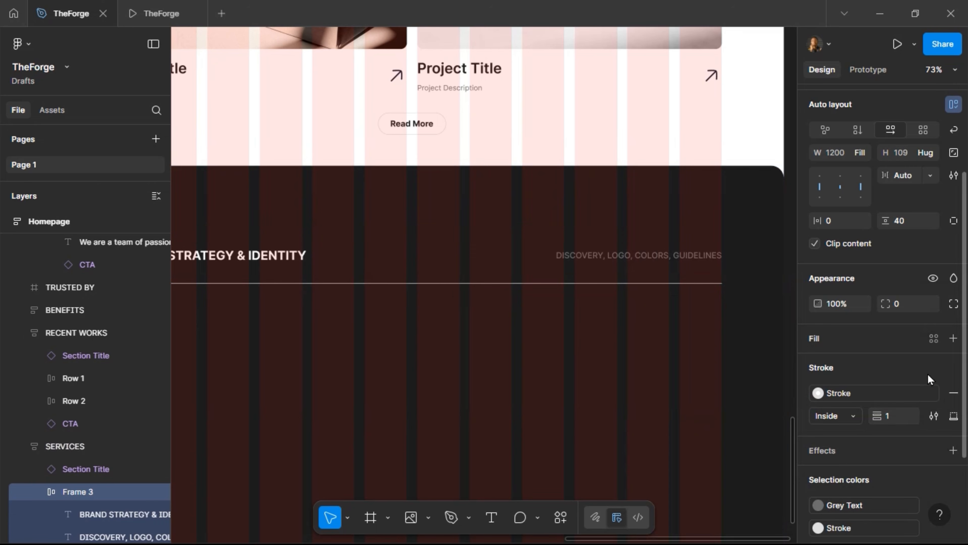
{"action": "left_click", "coordinate": [902, 416]}
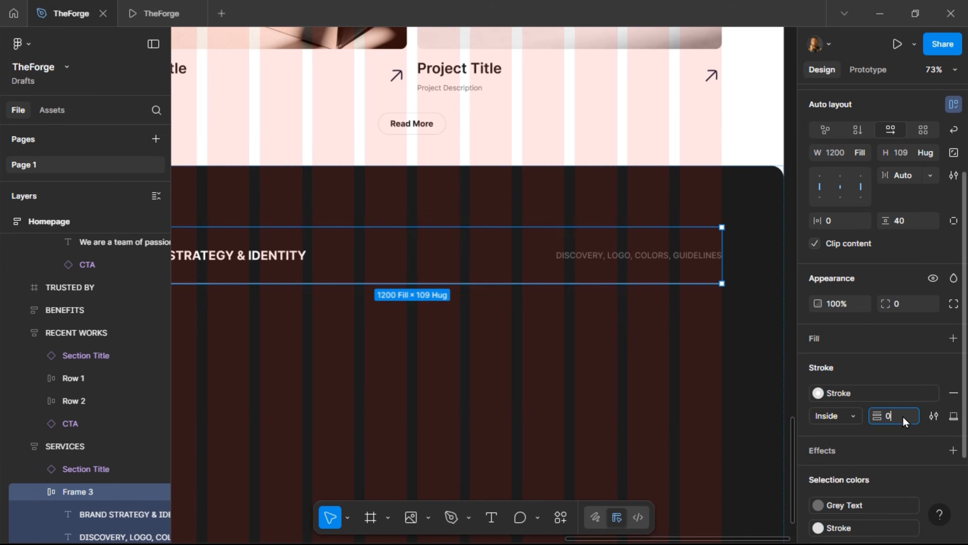
{"action": "type", "text": "0.2"}
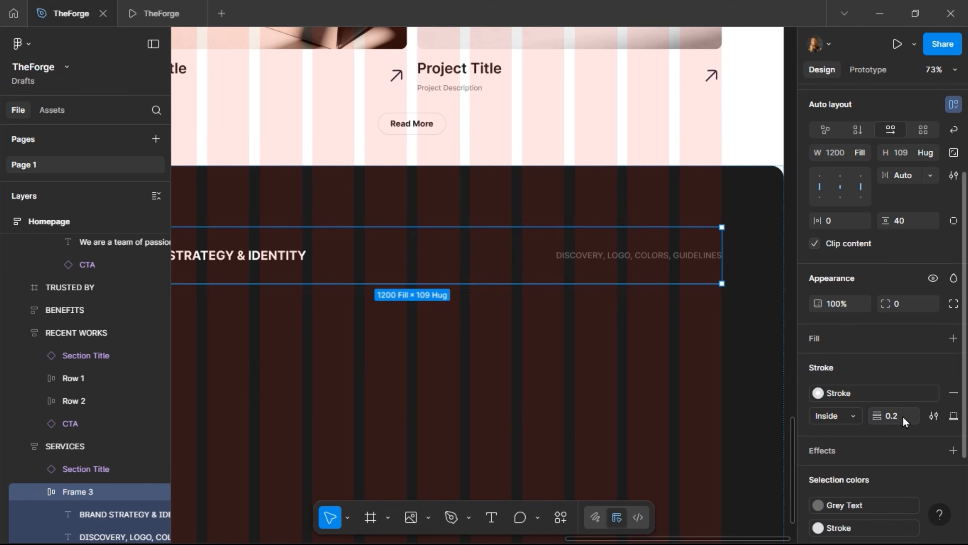
{"action": "left_click", "coordinate": [133, 13]}
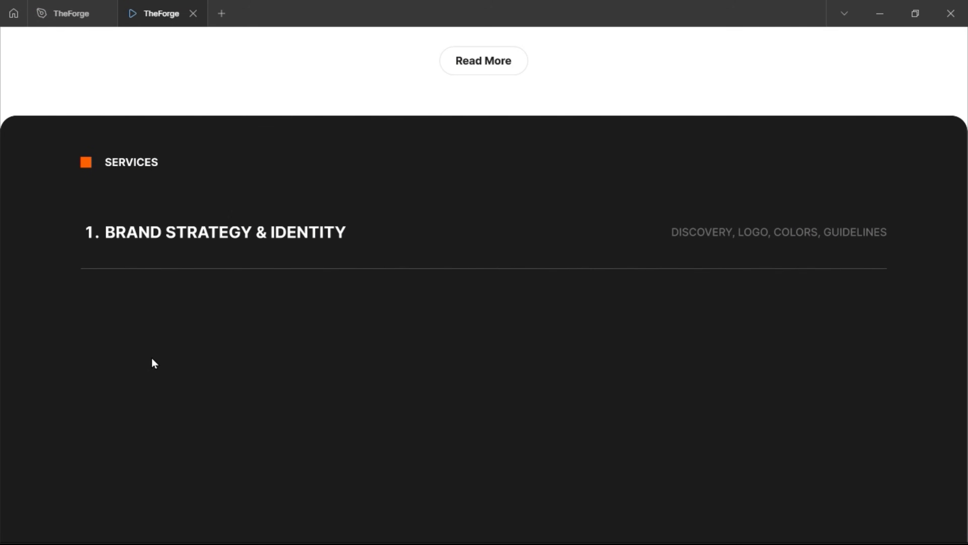
{"action": "mouse_move", "coordinate": [79, 24]}
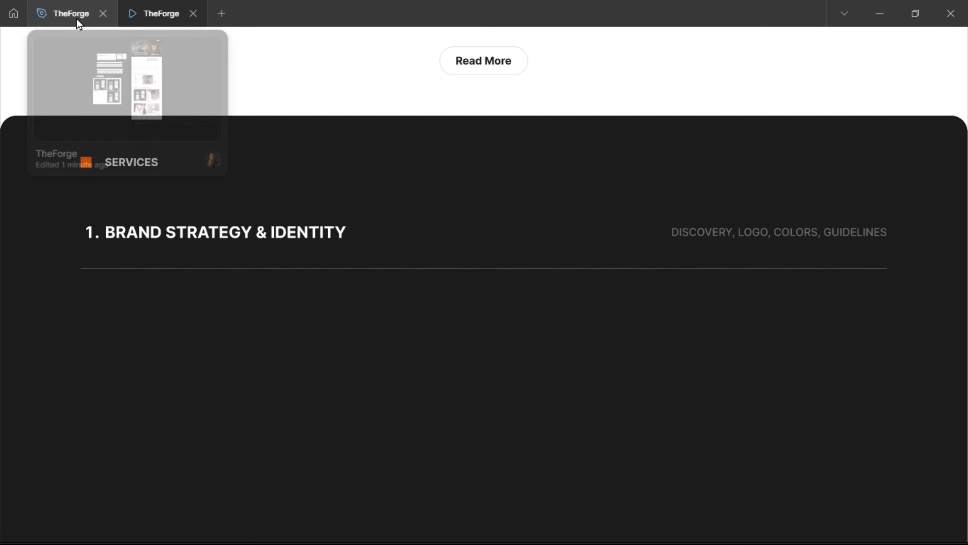
{"action": "left_click", "coordinate": [79, 20]}
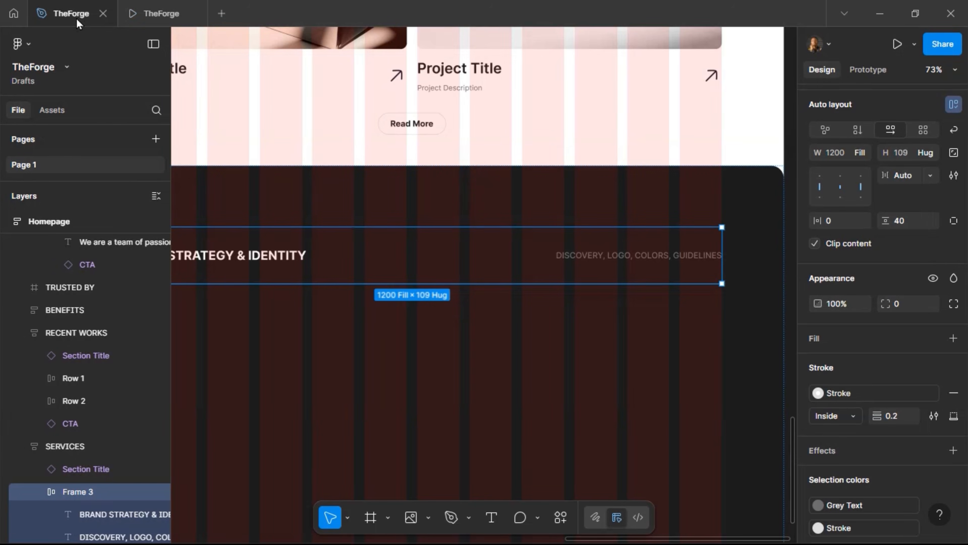
Copy the Brand Strategy row onto the empty canvas and name the copy SERVICE
{"action": "scroll", "coordinate": [460, 267], "scroll_direction": "down", "scroll_amount": 5}
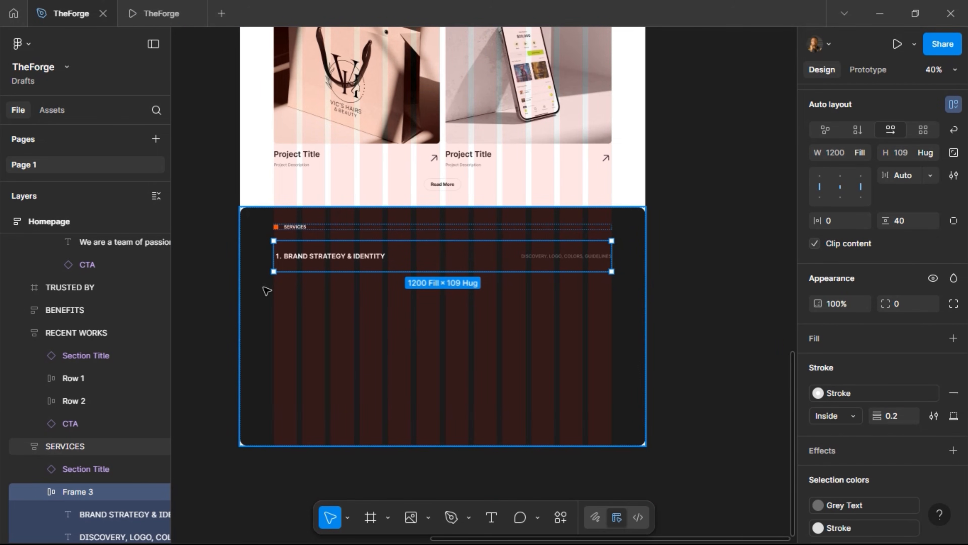
{"action": "scroll", "coordinate": [263, 287], "scroll_direction": "left", "scroll_amount": 5}
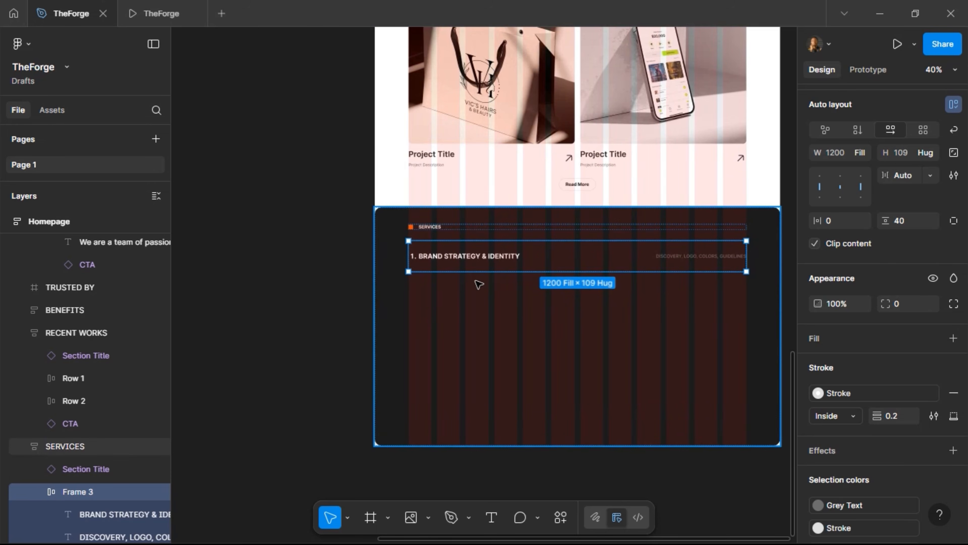
{"action": "scroll", "coordinate": [479, 282], "scroll_direction": "left", "scroll_amount": 4}
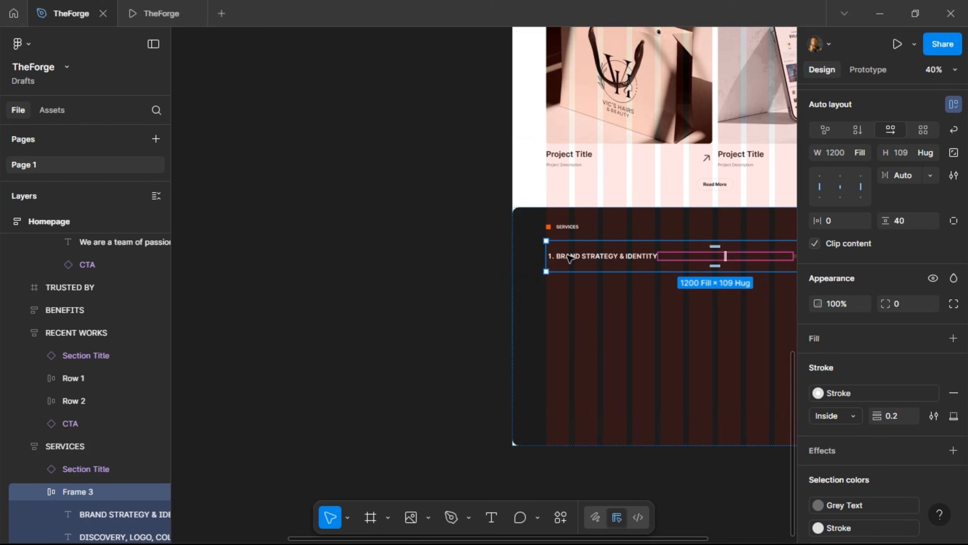
{"action": "left_click_drag", "start_coordinate": [551, 253], "coordinate": [239, 217]}
{"action": "scroll", "coordinate": [387, 290], "scroll_direction": "left", "scroll_amount": 9}
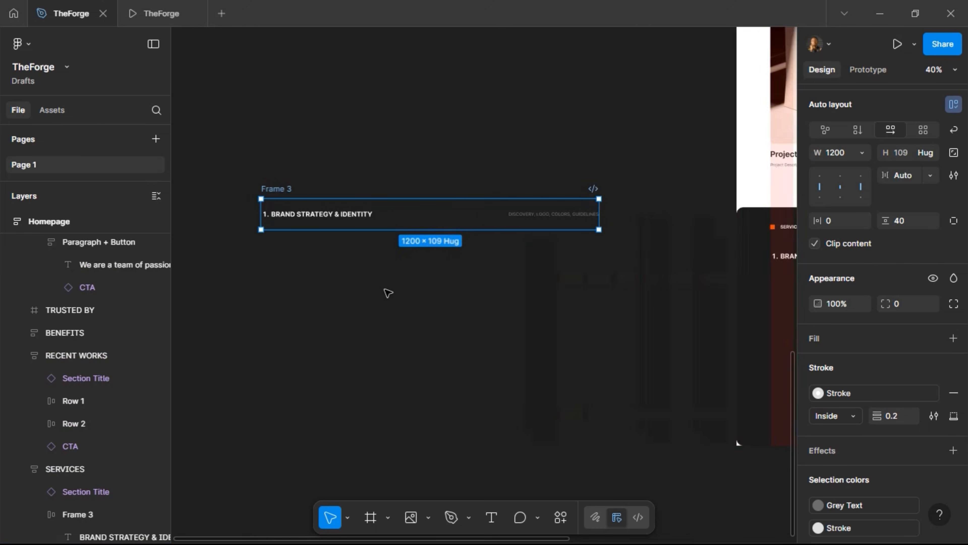
{"action": "double_click", "coordinate": [342, 189]}
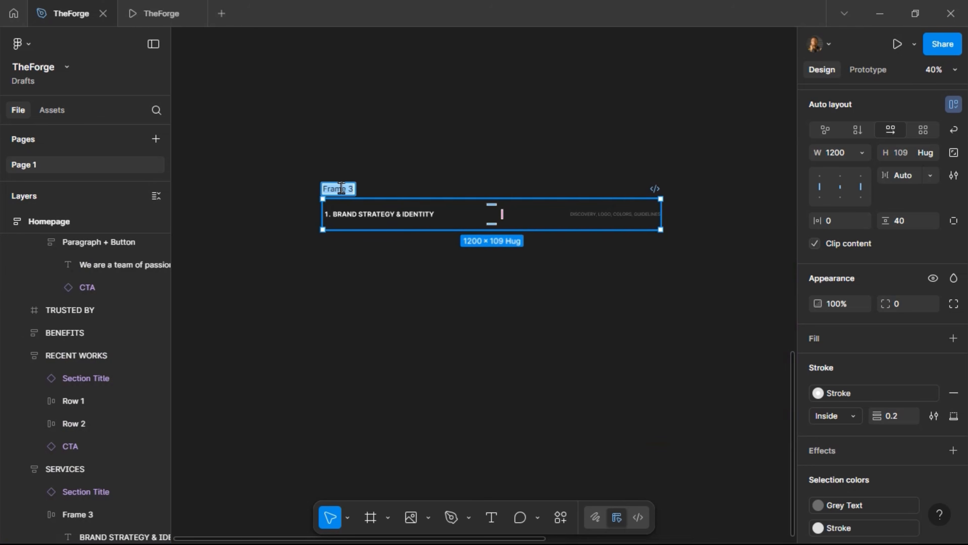
{"action": "type", "text": "SERVICE"}
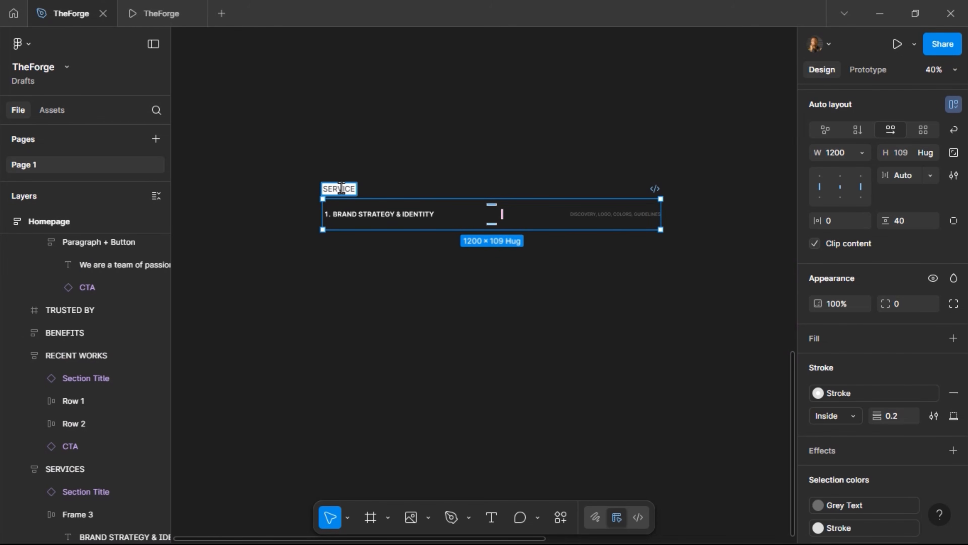
{"action": "key", "text": "Return"}
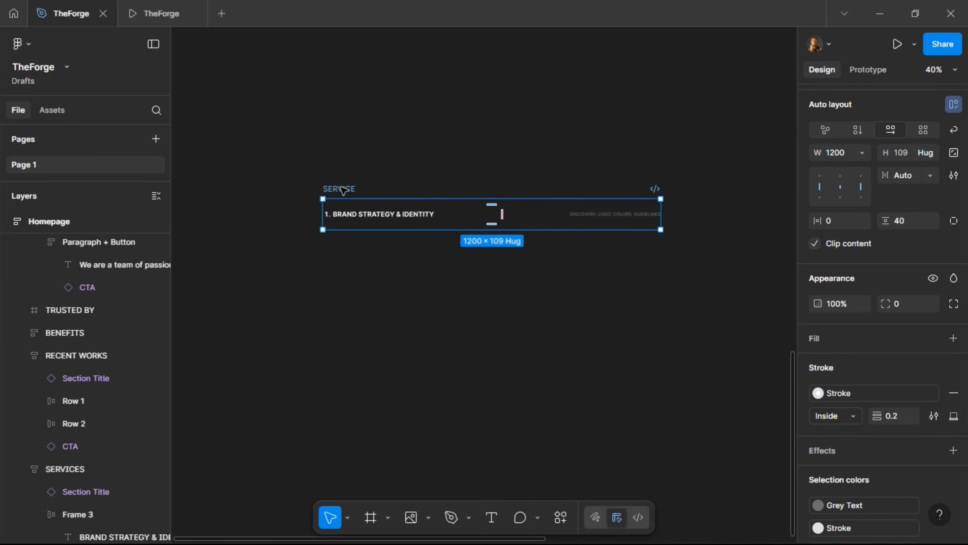
{"action": "scroll", "coordinate": [842, 190], "scroll_direction": "up", "scroll_amount": 3}
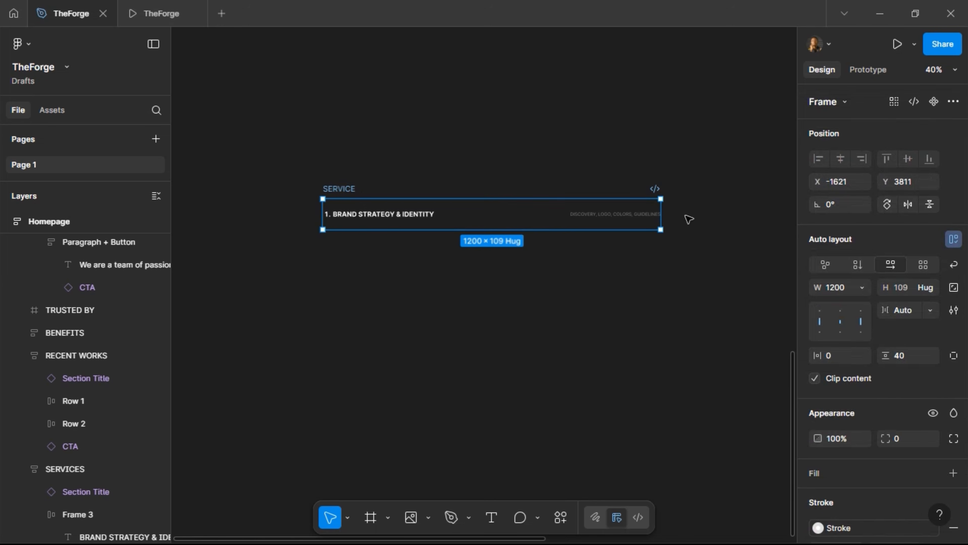
{"action": "scroll", "coordinate": [495, 211], "scroll_direction": "up", "scroll_amount": 3}
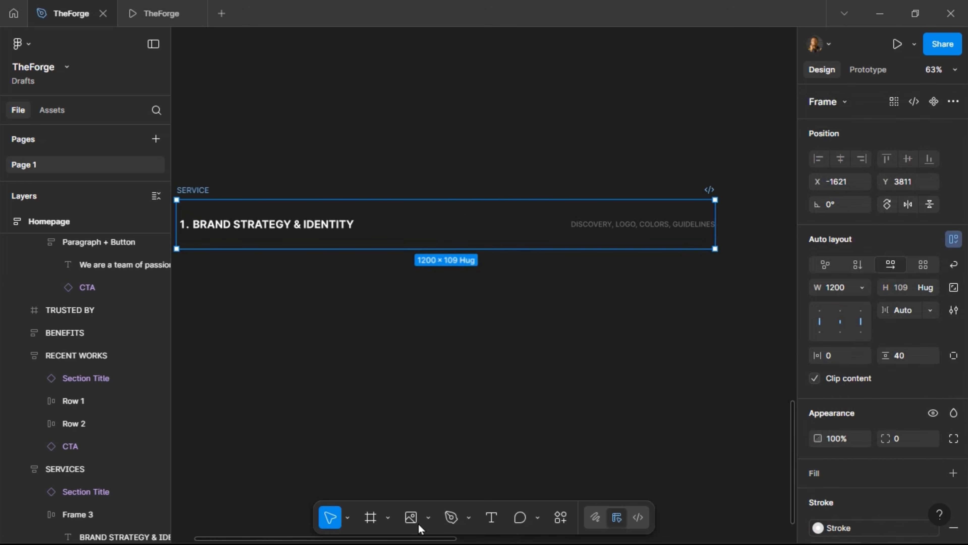
{"action": "left_click", "coordinate": [388, 519]}
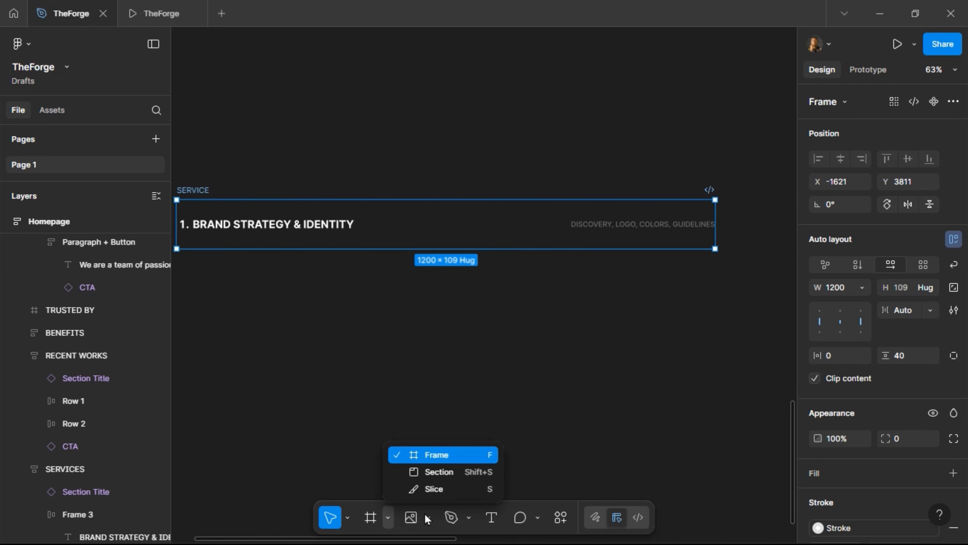
{"action": "left_click", "coordinate": [388, 519]}
Draw a new rectangle below the SERVICE row
{"action": "left_click", "coordinate": [428, 518]}
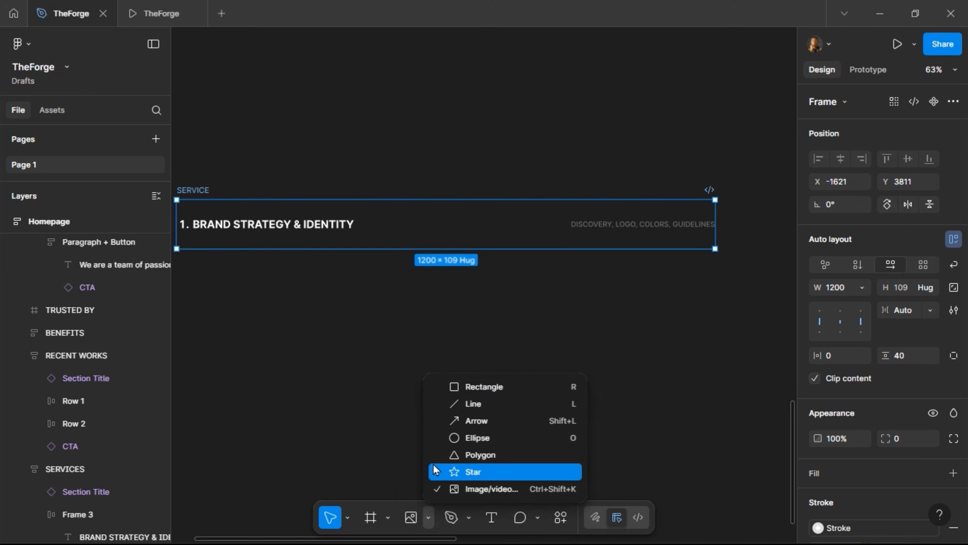
{"action": "left_click", "coordinate": [471, 387]}
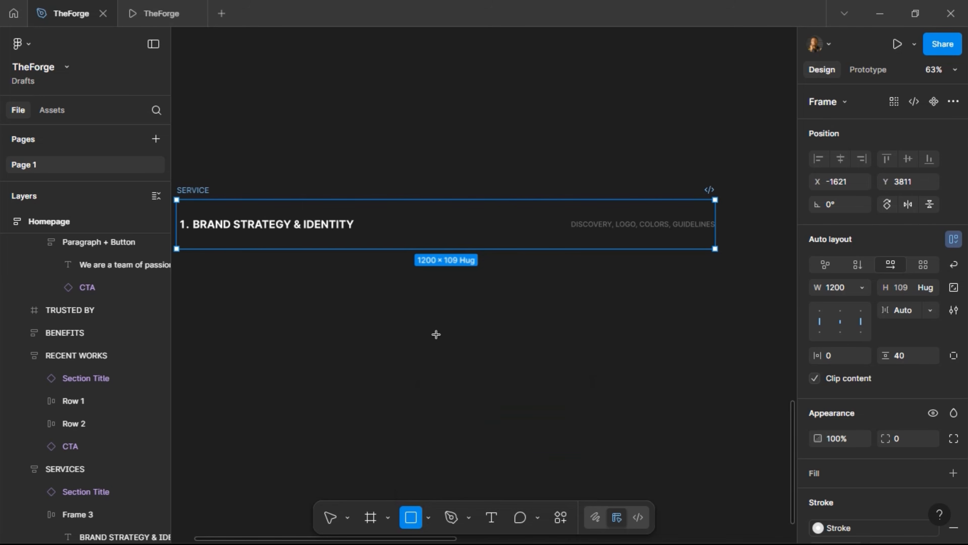
{"action": "mouse_move", "coordinate": [433, 308]}
{"action": "left_mouse_down"}
{"action": "mouse_move", "coordinate": [472, 361]}
{"action": "mouse_move", "coordinate": [504, 379]}
{"action": "mouse_move", "coordinate": [487, 391]}
{"action": "mouse_move", "coordinate": [497, 381]}
{"action": "left_mouse_up"}
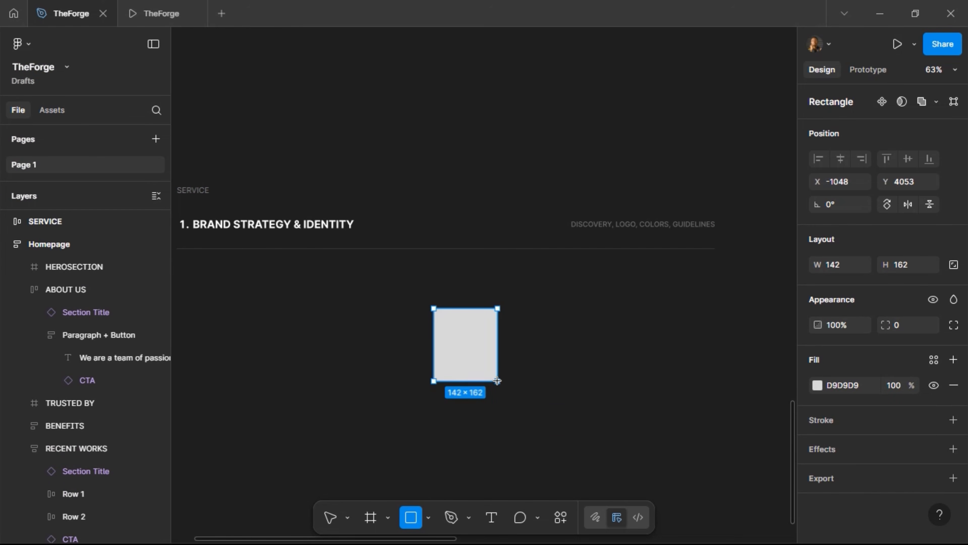
{"action": "key", "text": "v"}
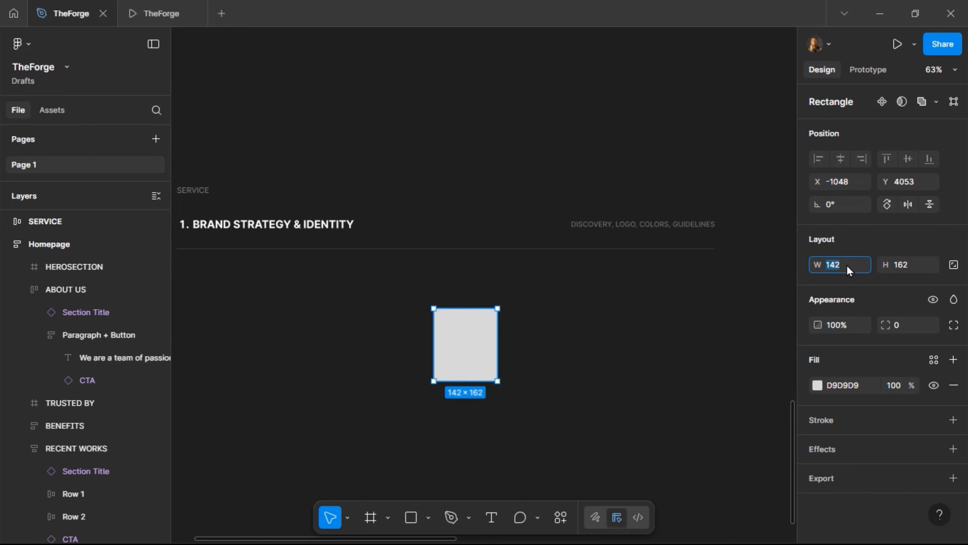
Size the rectangle to 140 wide by 160 tall
{"action": "left_click", "coordinate": [846, 265]}
{"action": "type", "text": "160"}
{"action": "key", "text": "Return"}
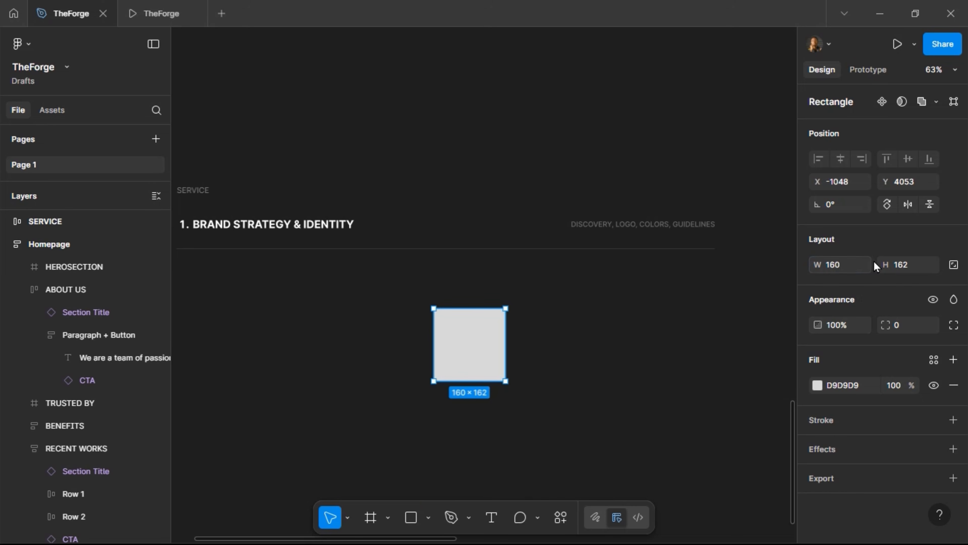
{"action": "left_click", "coordinate": [910, 264]}
{"action": "type", "text": "140"}
{"action": "key", "text": "Return"}
{"action": "left_click", "coordinate": [910, 264]}
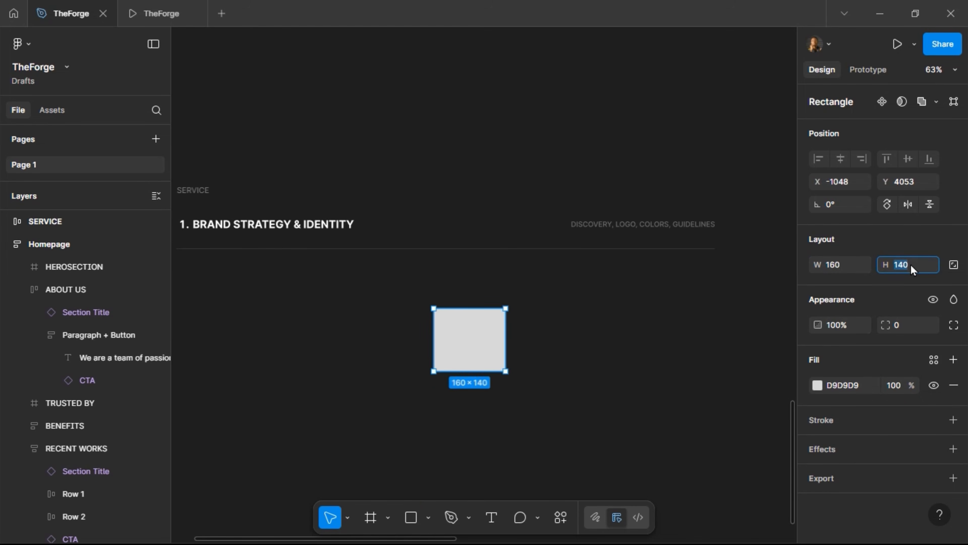
{"action": "type", "text": "160"}
{"action": "key", "text": "Return"}
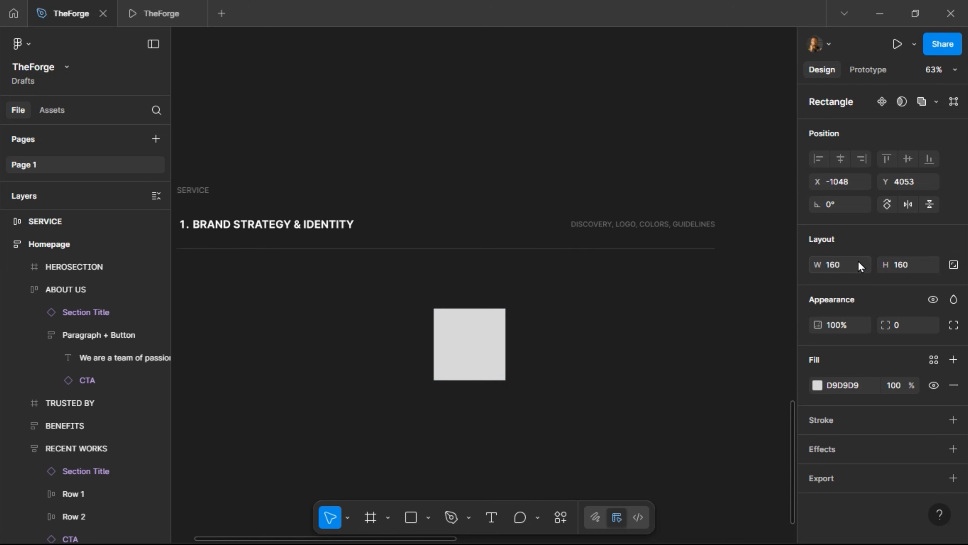
{"action": "left_click", "coordinate": [848, 267]}
{"action": "type", "text": "120"}
{"action": "key", "text": "Return"}
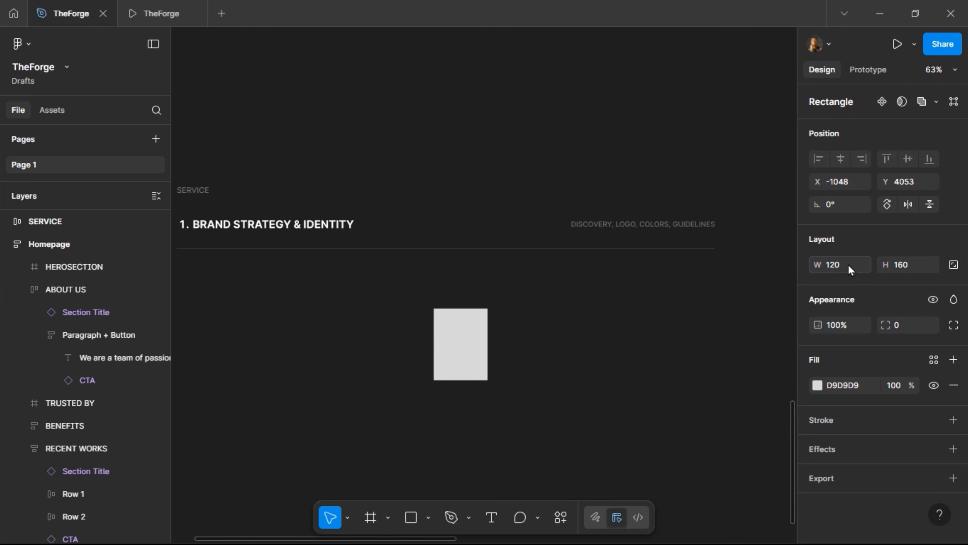
{"action": "type", "text": "1"}
{"action": "key", "text": "Return"}
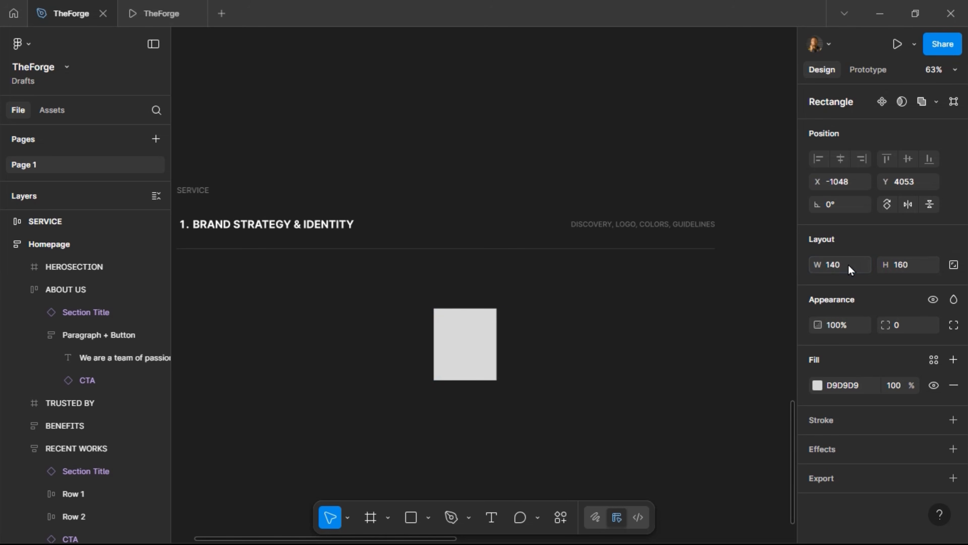
Round the rectangle's corners to 12 and drag it onto the middle of the SERVICE row
{"action": "left_click", "coordinate": [905, 329]}
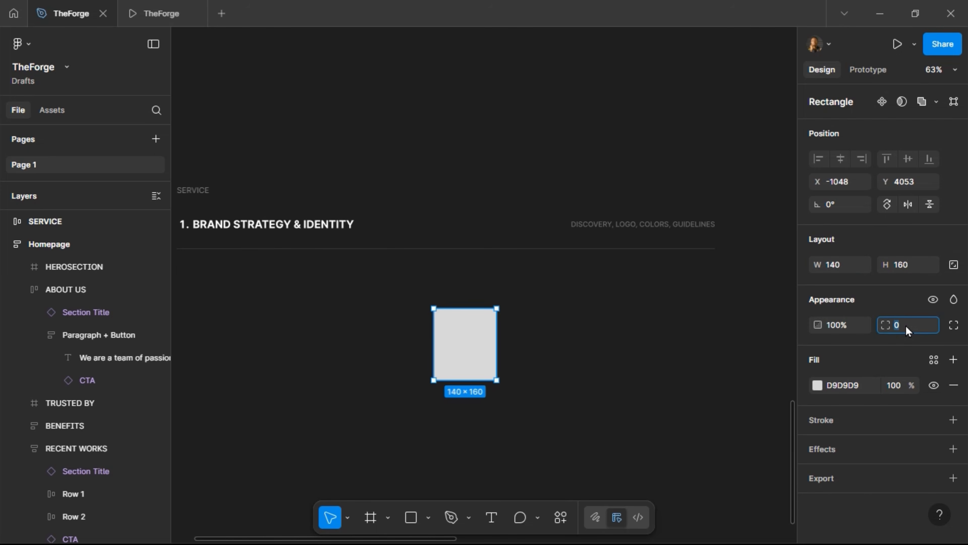
{"action": "key", "text": "Return"}
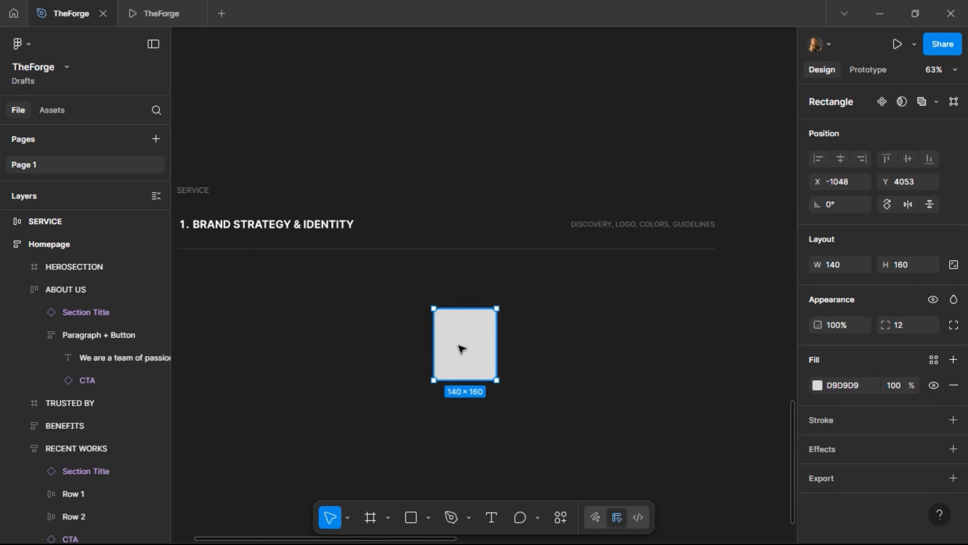
{"action": "left_click_drag", "start_coordinate": [459, 351], "coordinate": [461, 231]}
Paste the rectangle inside SERVICE, free it from auto layout, centre it, and turn off clipping
{"action": "key", "text": "ctrl+x"}
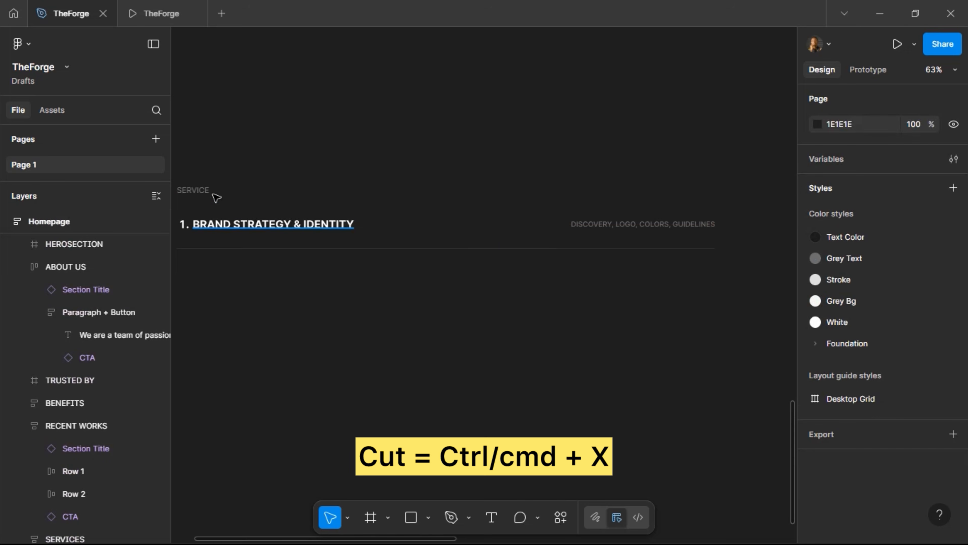
{"action": "left_click", "coordinate": [209, 191]}
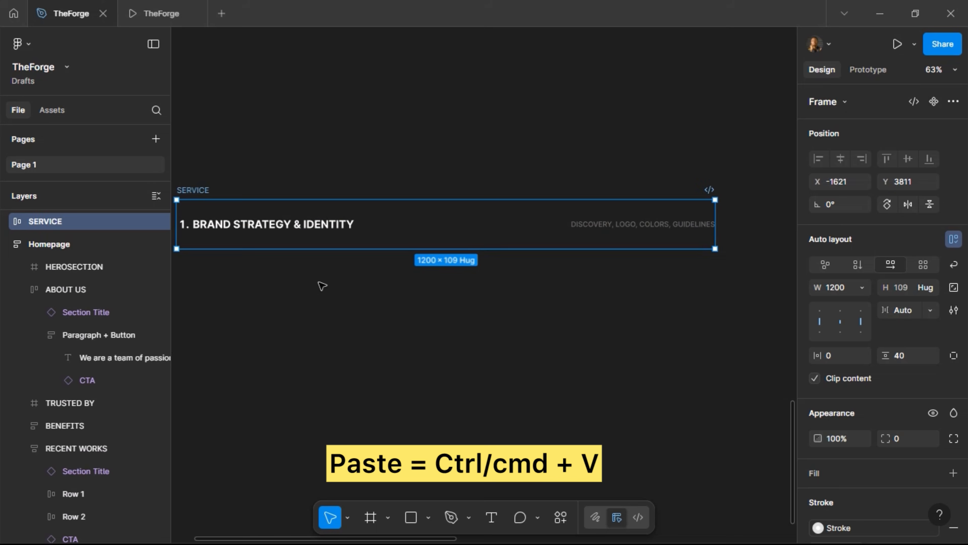
{"action": "key", "text": "ctrl+v"}
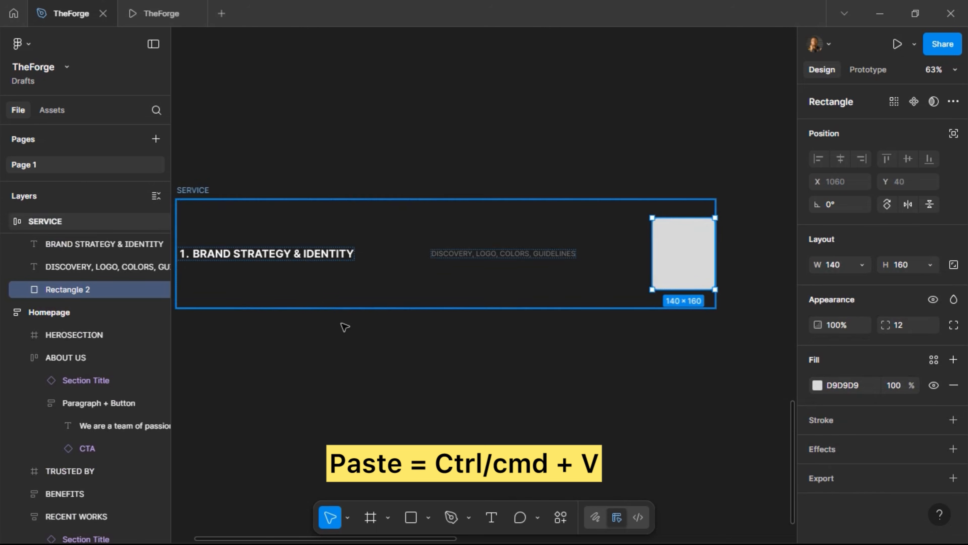
{"action": "left_click", "coordinate": [954, 135]}
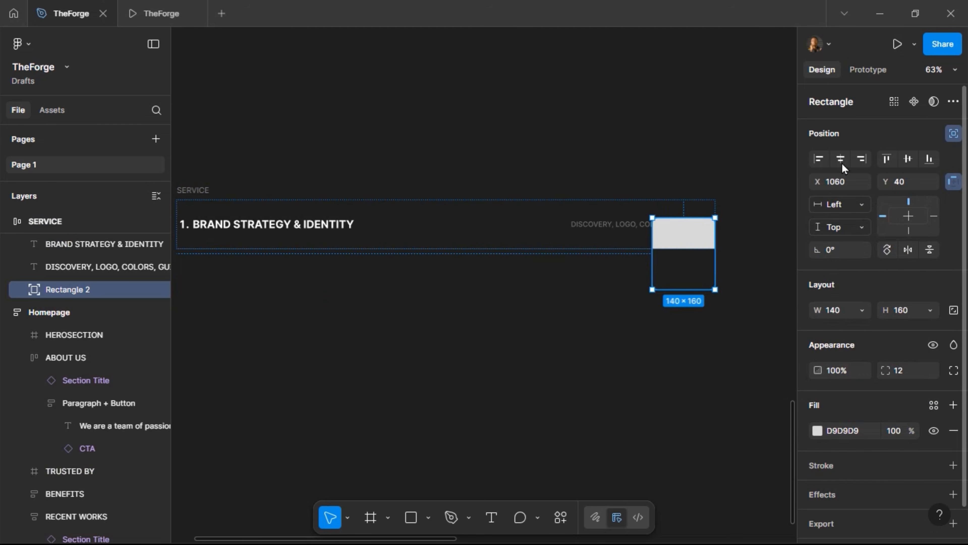
{"action": "key", "text": "alt+h"}
{"action": "left_click", "coordinate": [908, 158]}
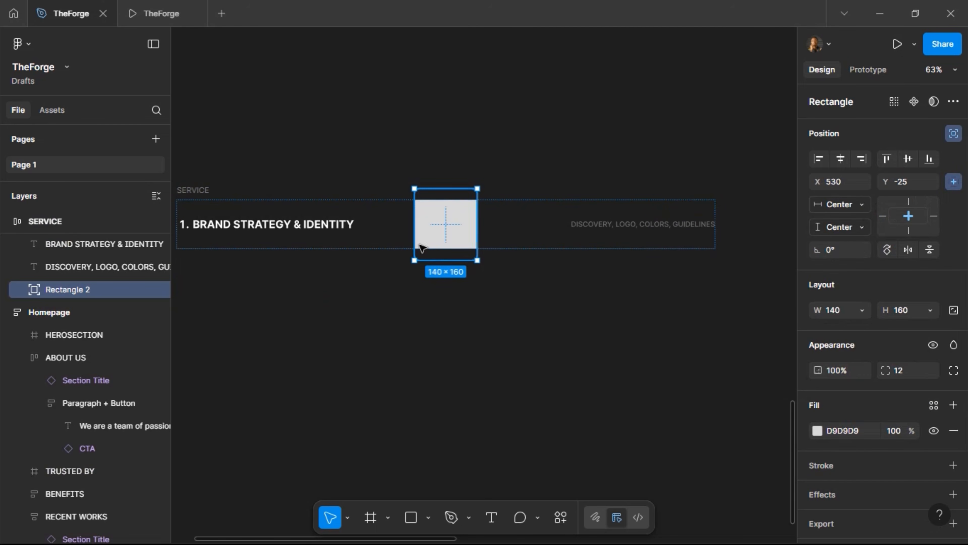
{"action": "left_click", "coordinate": [384, 233]}
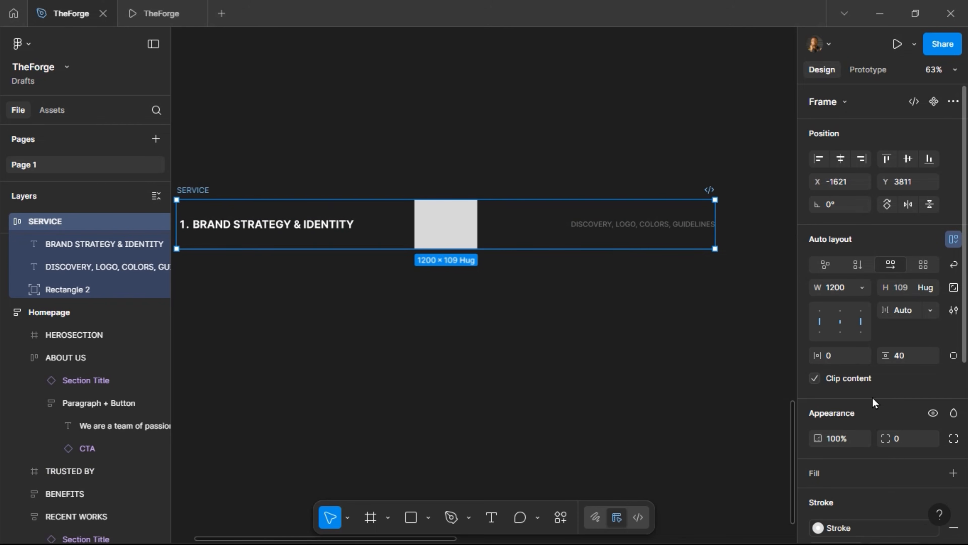
{"action": "left_click", "coordinate": [814, 380]}
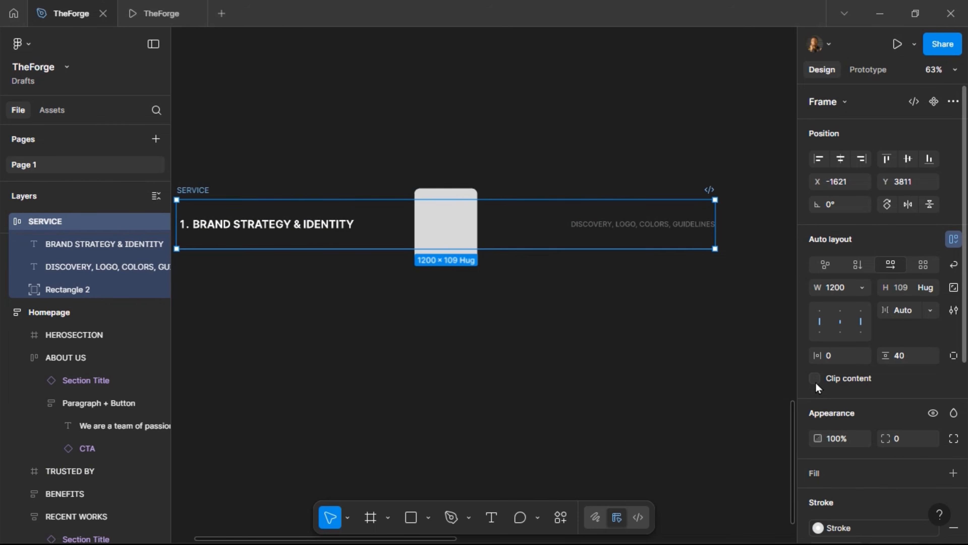
Tilt the card to about -4.35° and place a duplicate of it above the row
{"action": "left_click", "coordinate": [432, 237]}
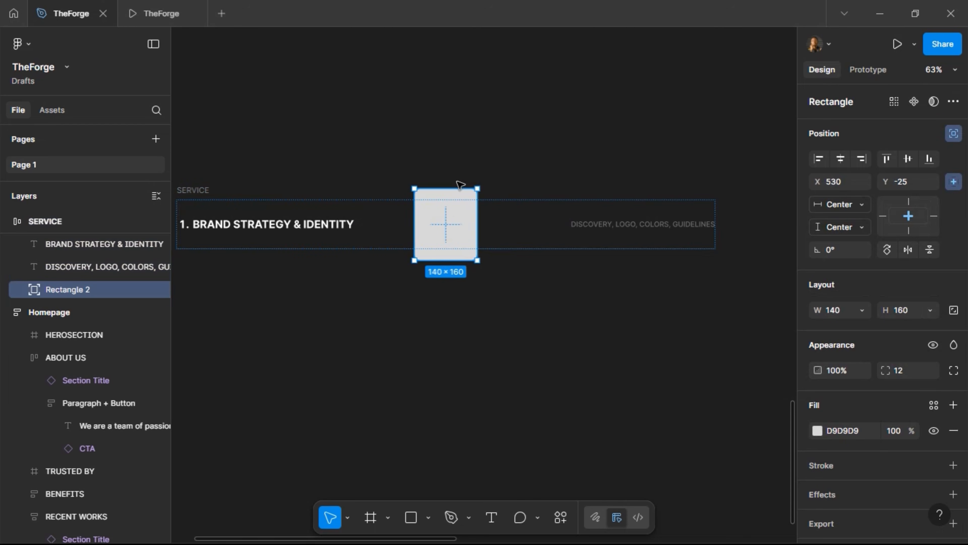
{"action": "left_click_drag", "start_coordinate": [480, 183], "coordinate": [509, 155]}
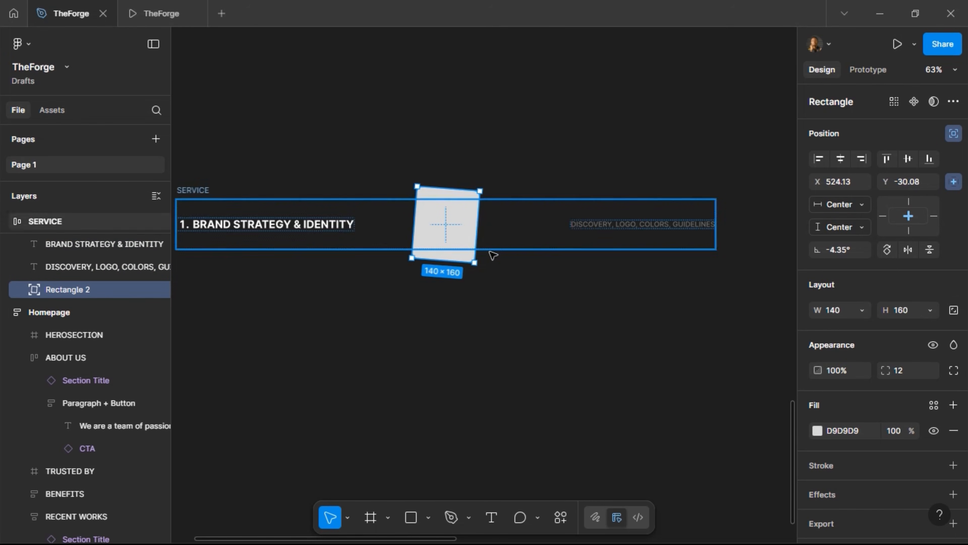
{"action": "scroll", "coordinate": [481, 263], "scroll_direction": "left", "scroll_amount": 2}
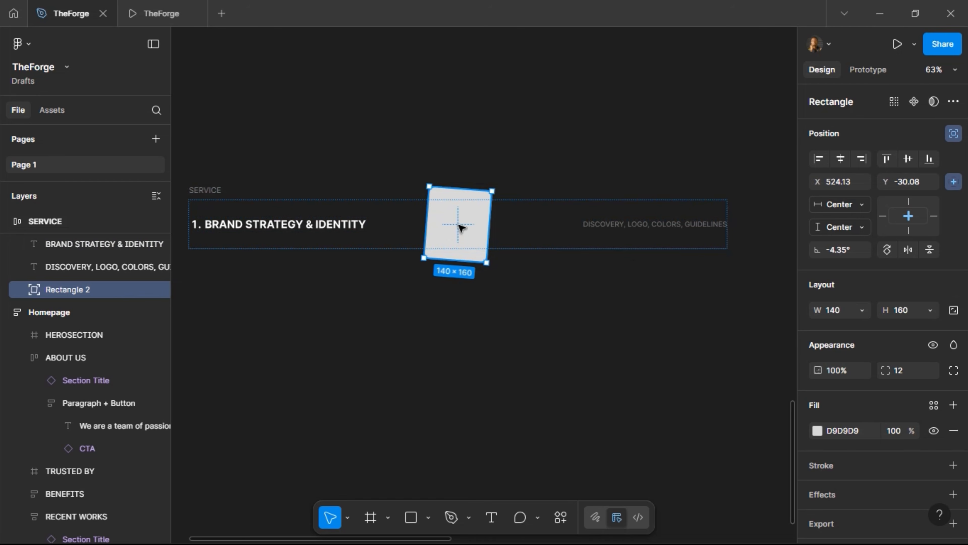
{"action": "left_click_drag", "start_coordinate": [475, 212], "coordinate": [530, 115]}
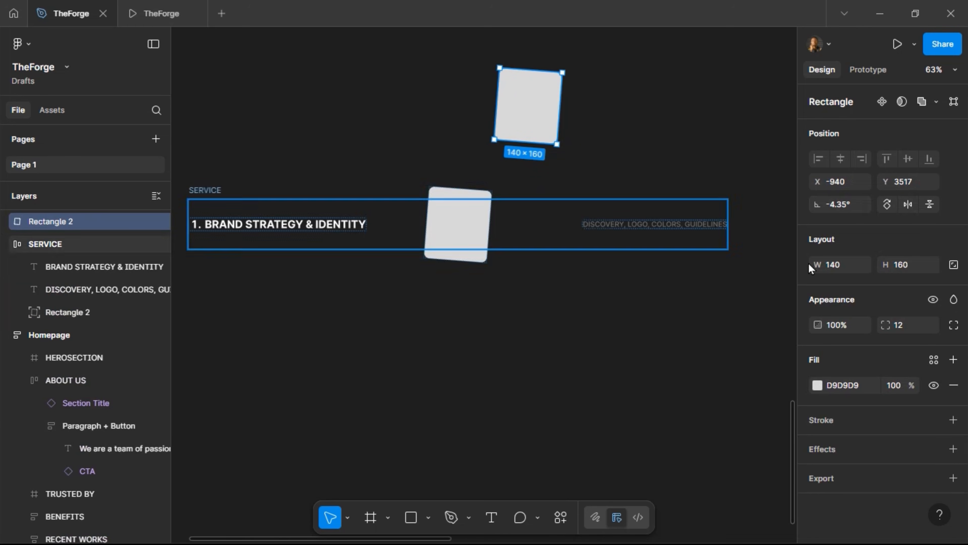
Straighten the copy above the row to 0° and make it a component named iMAGE
{"action": "left_click", "coordinate": [853, 206]}
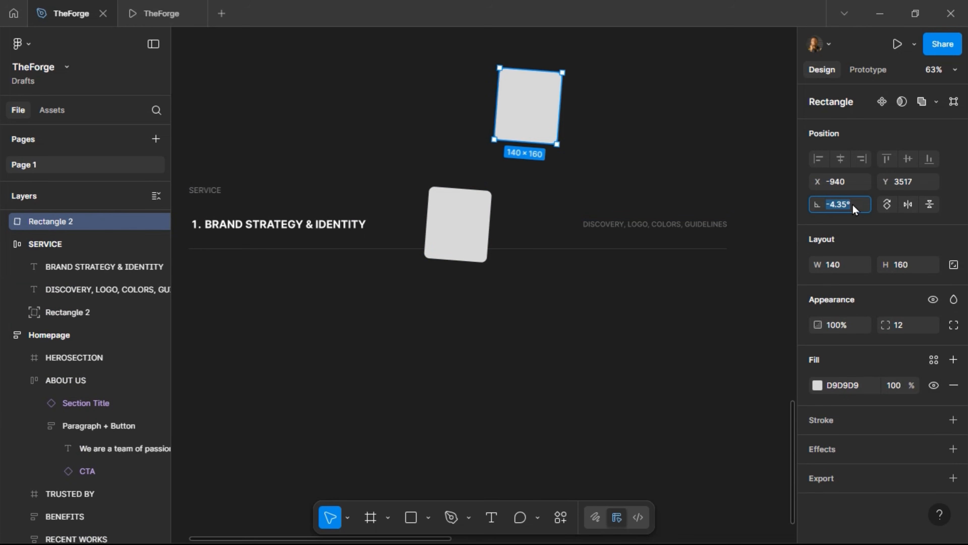
{"action": "type", "text": "0"}
{"action": "key", "text": "Return"}
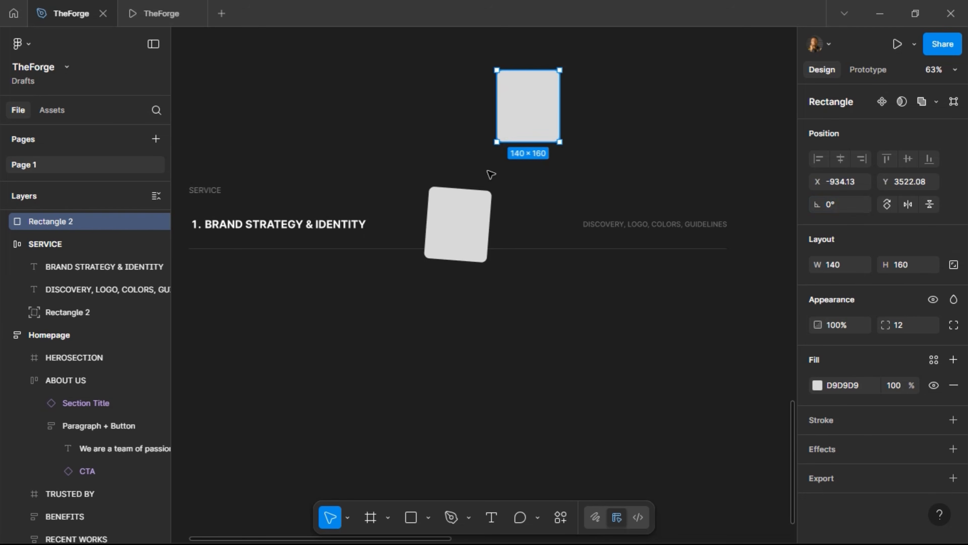
{"action": "left_click", "coordinate": [471, 219]}
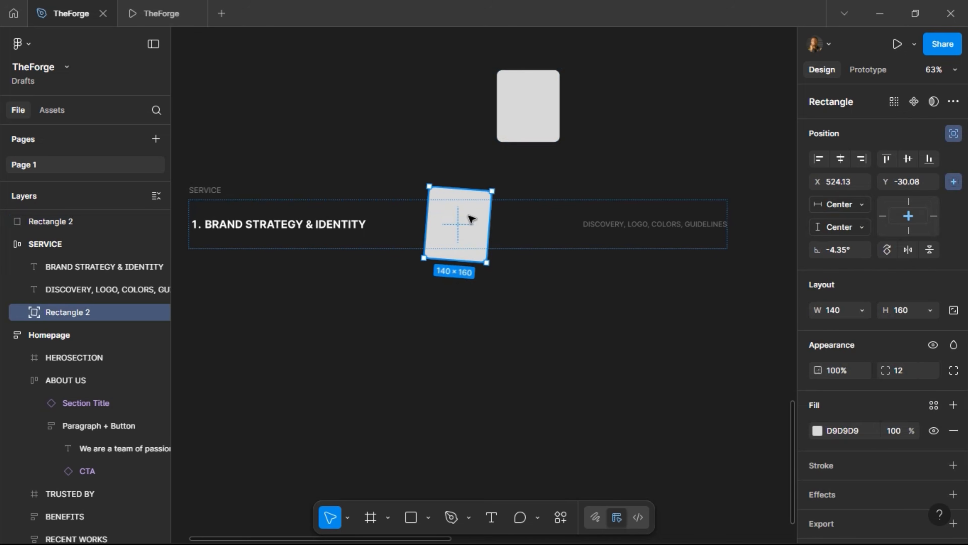
{"action": "left_click", "coordinate": [543, 112]}
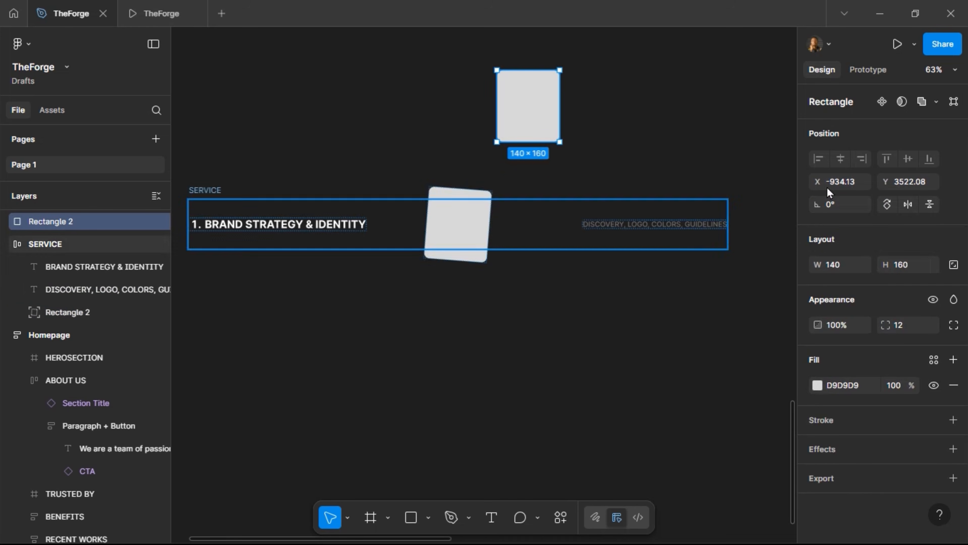
{"action": "left_click", "coordinate": [881, 101]}
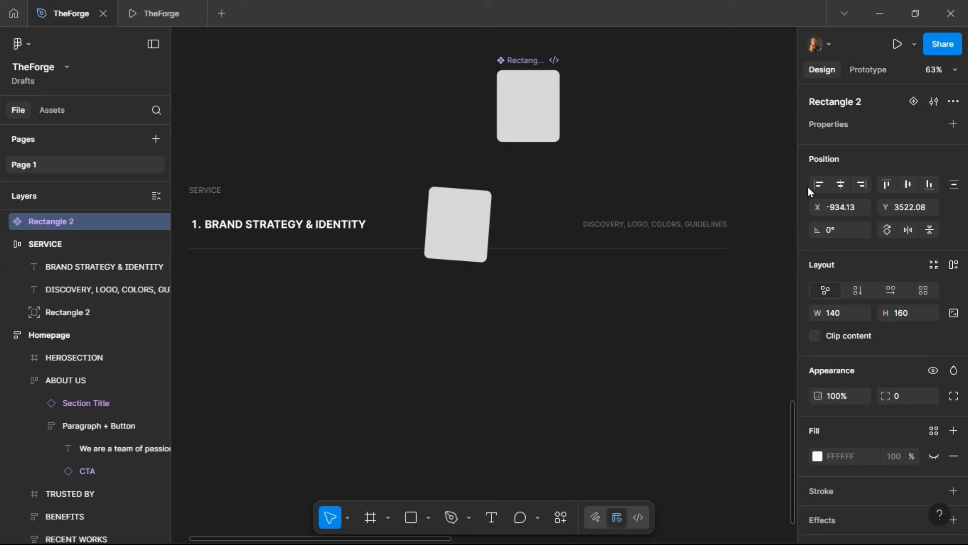
{"action": "double_click", "coordinate": [537, 61]}
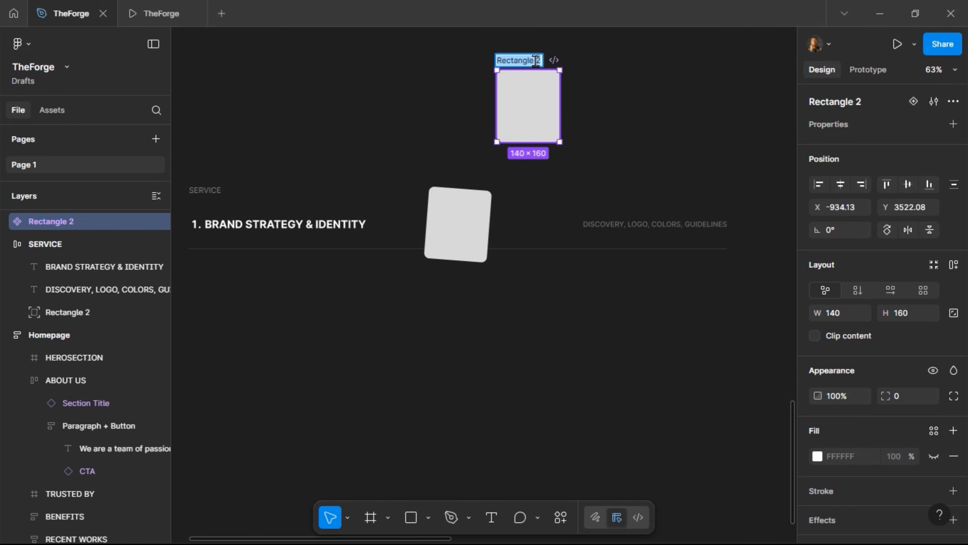
{"action": "type", "text": "iMAGE"}
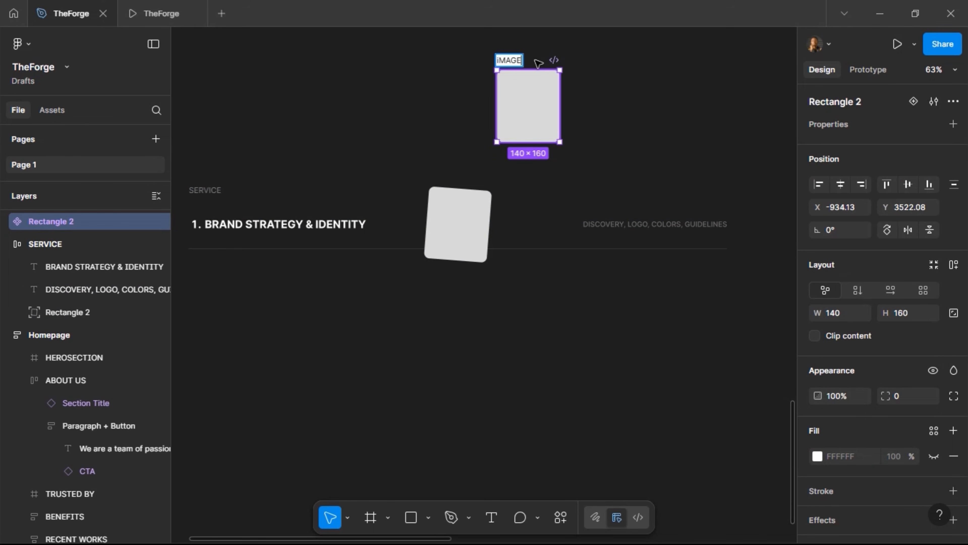
{"action": "key", "text": "Return"}
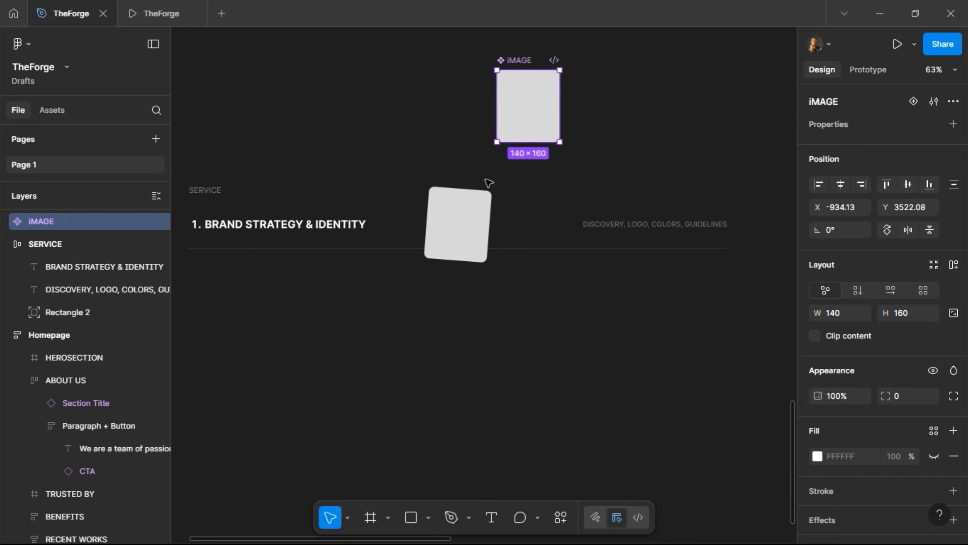
Tilt the row's iMAGE card to about -7.74° and centre it vertically in SERVICE
{"action": "left_click", "coordinate": [467, 218]}
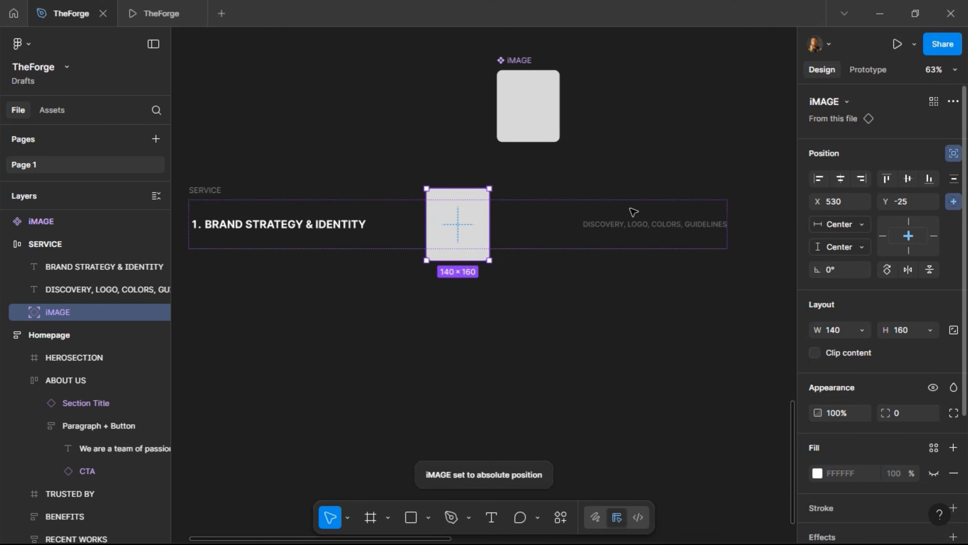
{"action": "left_click_drag", "start_coordinate": [493, 182], "coordinate": [498, 183]}
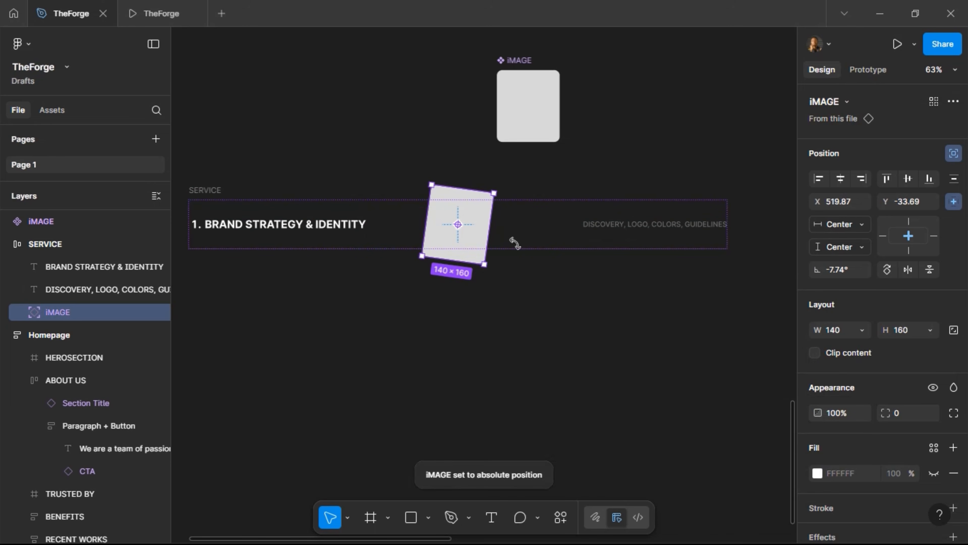
{"action": "left_click", "coordinate": [907, 178]}
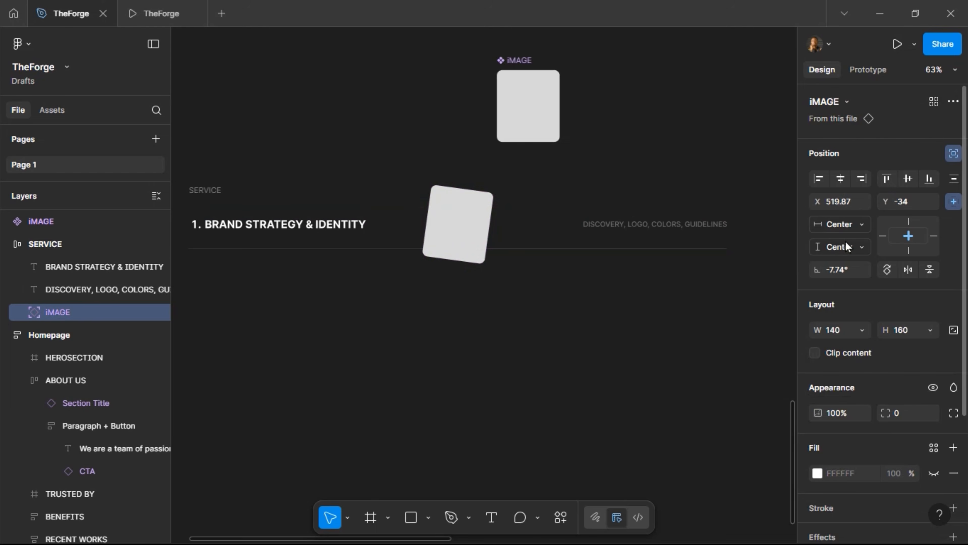
{"action": "left_click", "coordinate": [216, 193]}
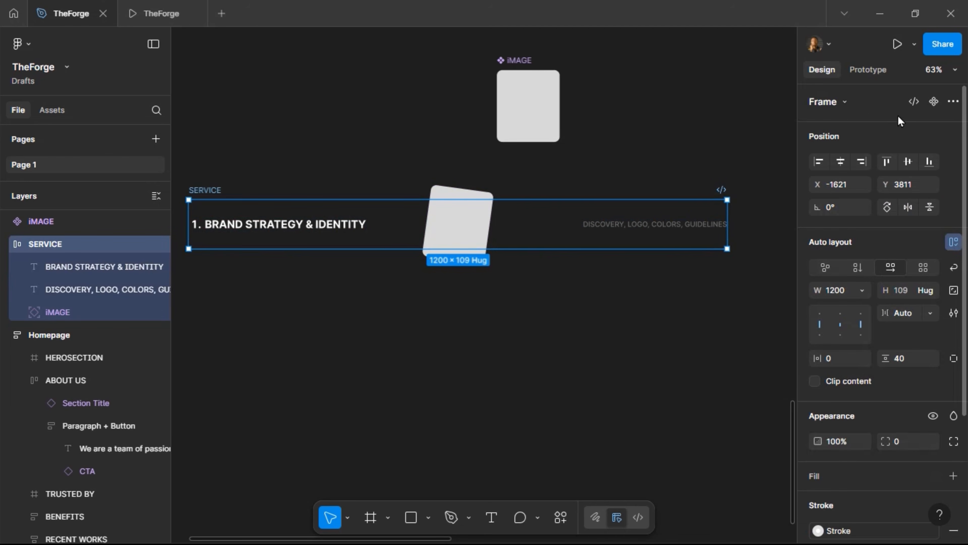
Make SERVICE a component set with Default and Variant2, enlarging the set and spacing the variants
{"action": "key", "text": "ctrl+alt+k"}
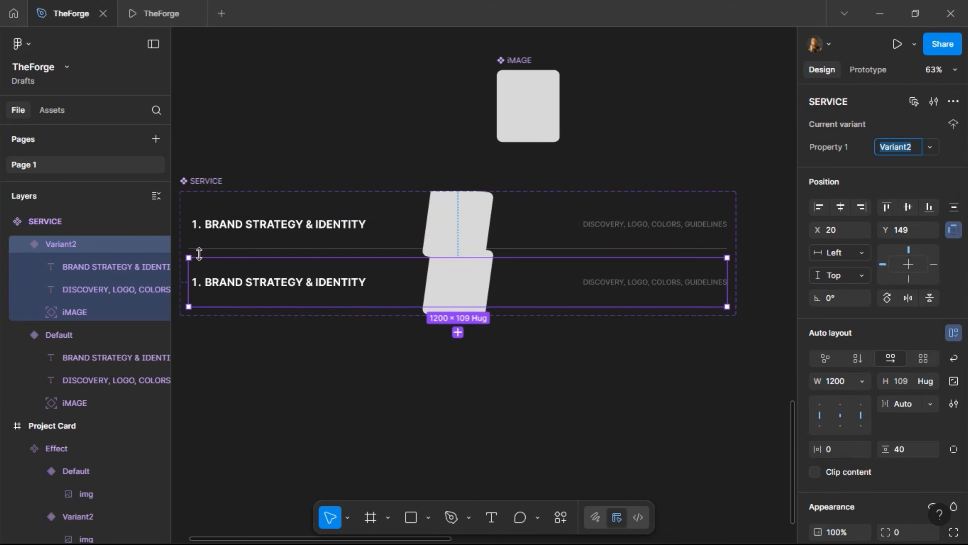
{"action": "left_click", "coordinate": [372, 312]}
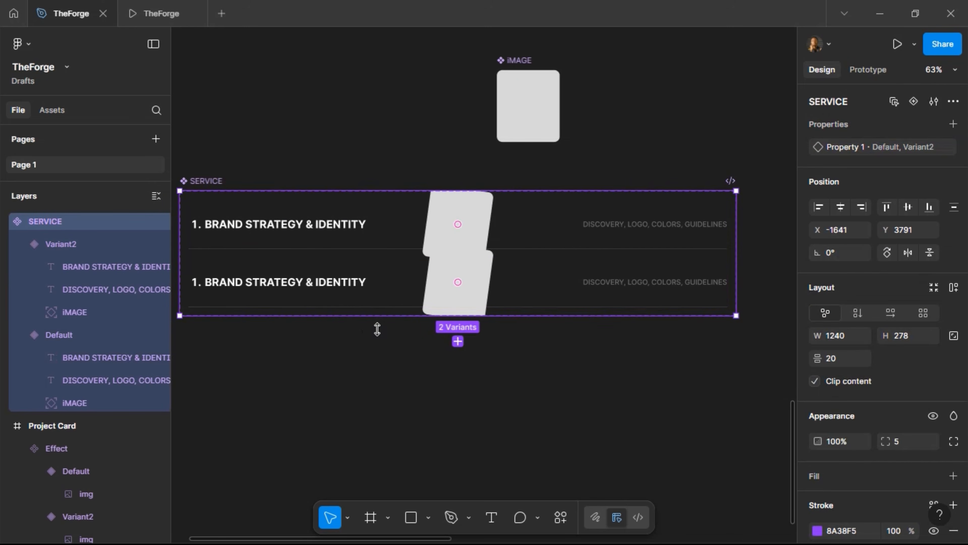
{"action": "left_click_drag", "start_coordinate": [377, 328], "coordinate": [377, 348]}
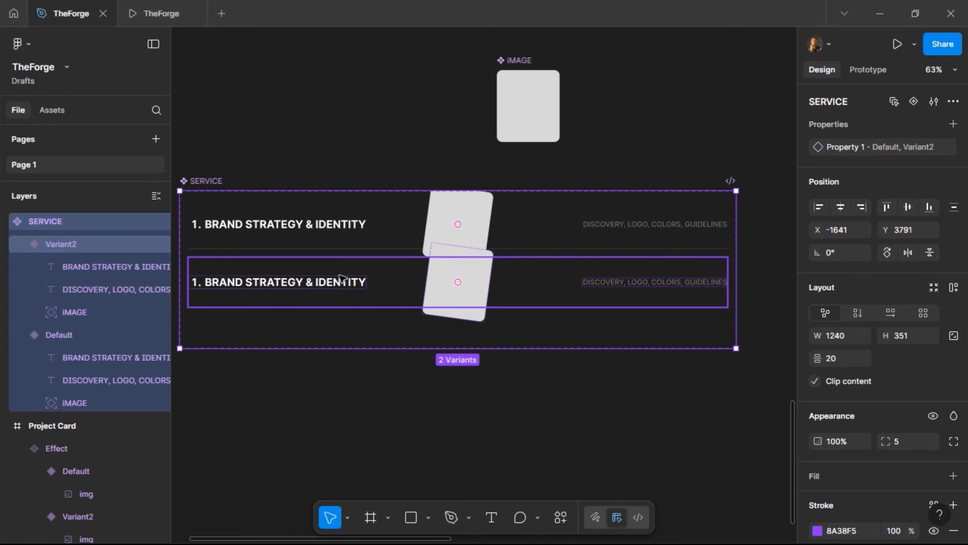
{"action": "left_click", "coordinate": [342, 278]}
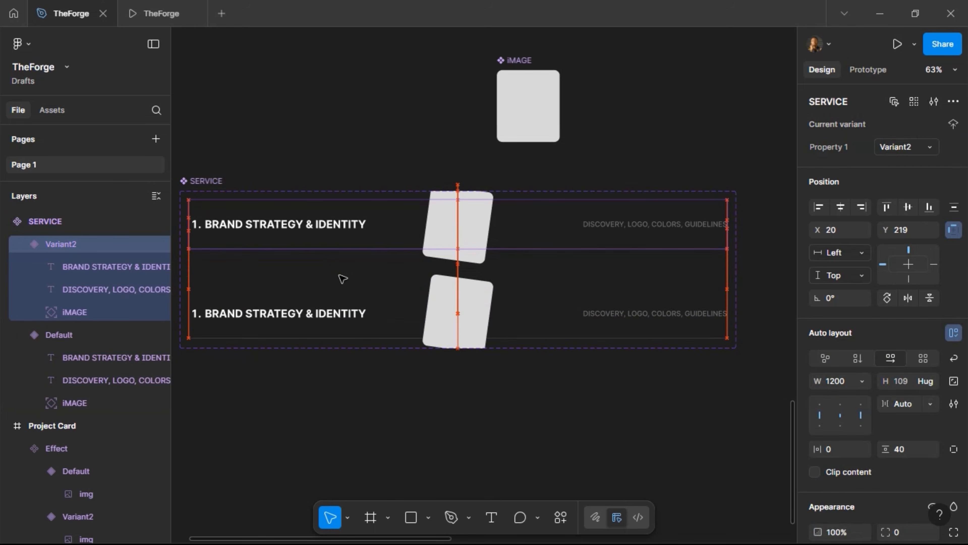
{"action": "key", "text": "shift+Up"}
{"action": "key", "text": "shift+Up"}
{"action": "key", "text": "shift+Up"}
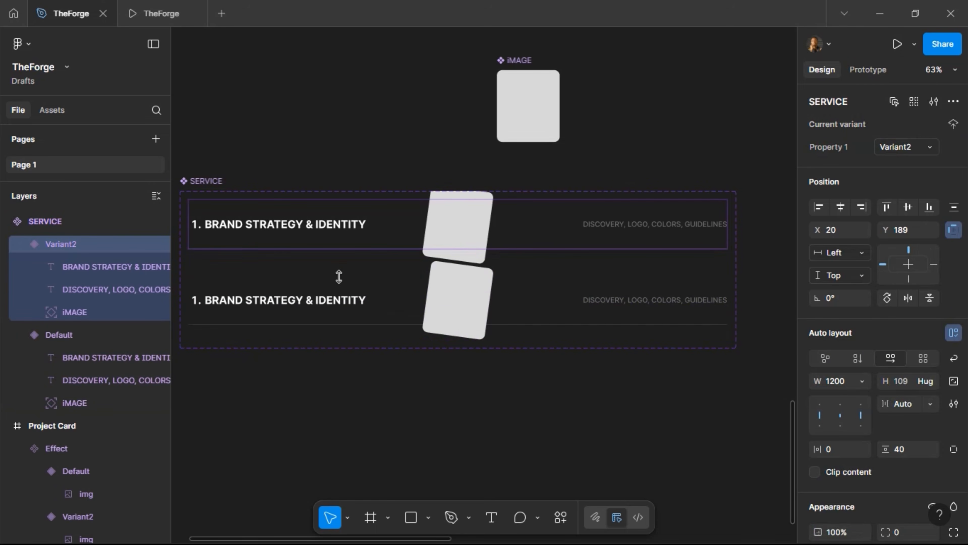
{"action": "left_click", "coordinate": [336, 345]}
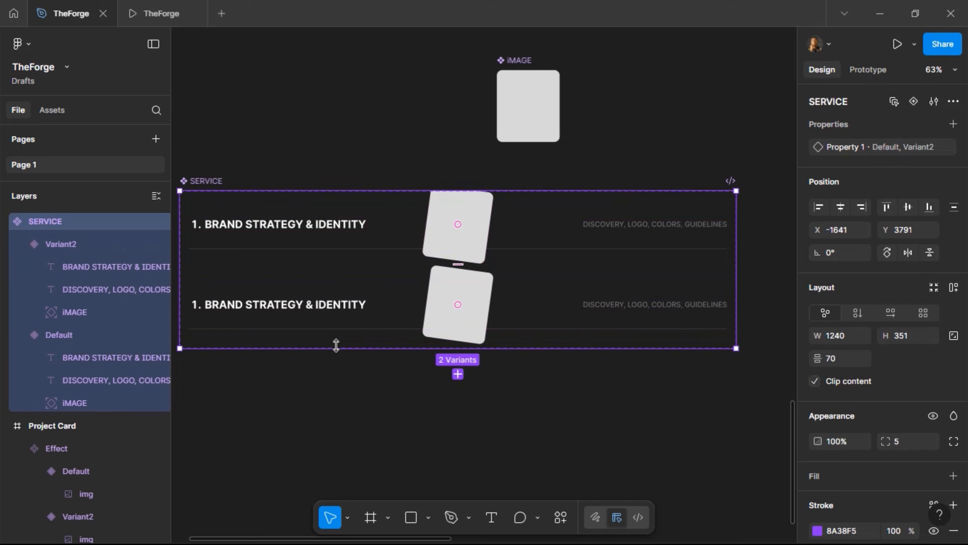
{"action": "left_click_drag", "start_coordinate": [336, 345], "coordinate": [331, 363]}
{"action": "left_click", "coordinate": [320, 305]}
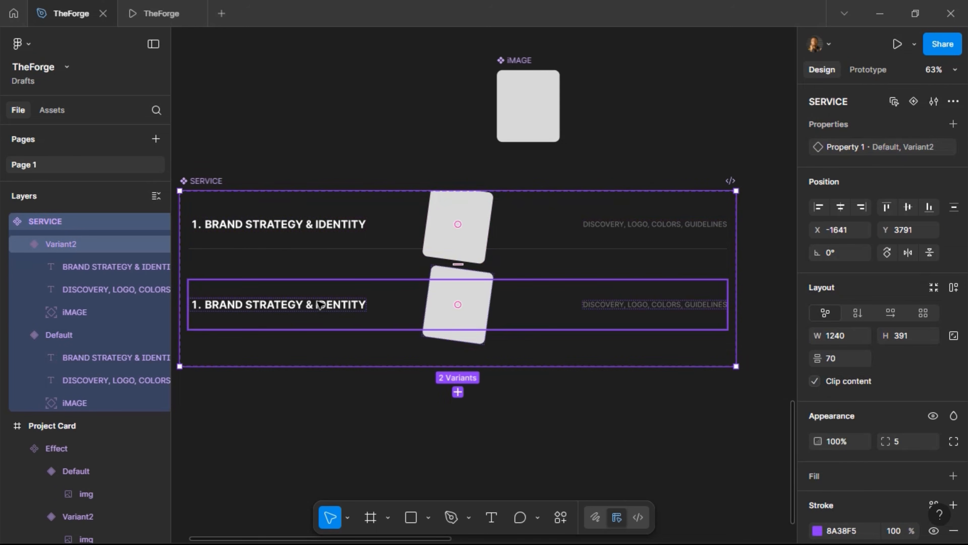
{"action": "left_click_drag", "start_coordinate": [321, 306], "coordinate": [321, 310]}
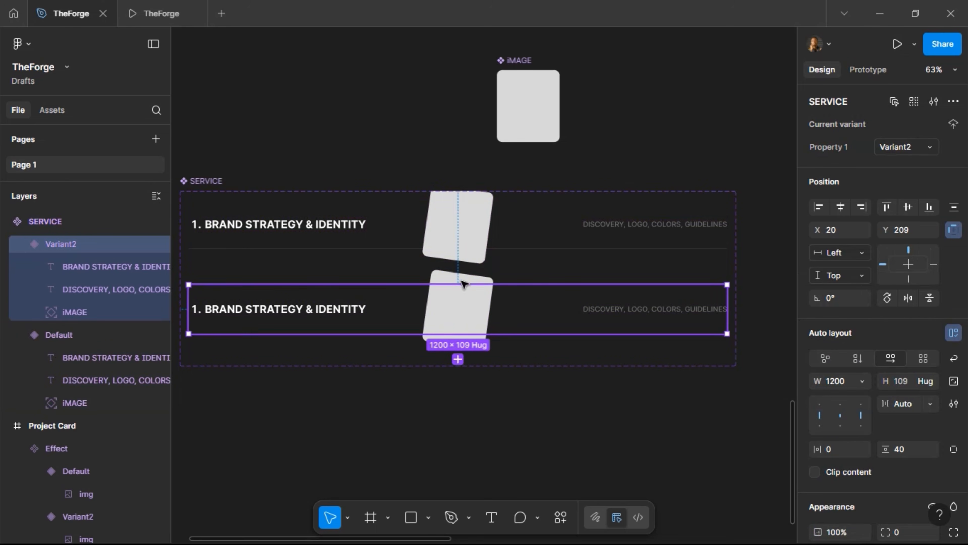
Scale the Default variant's iMAGE card proportionally down to height 1 (0.01x)
{"action": "left_click", "coordinate": [461, 243]}
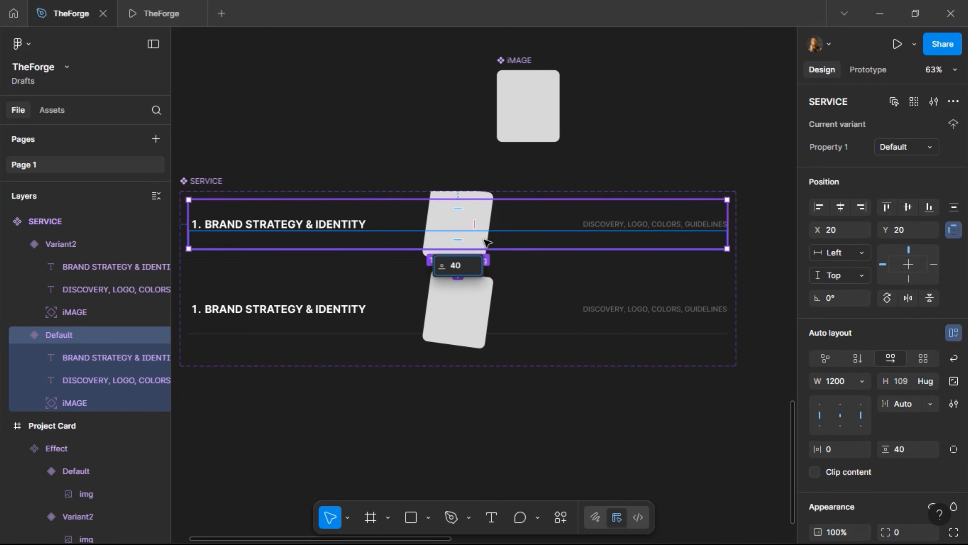
{"action": "left_click", "coordinate": [486, 243]}
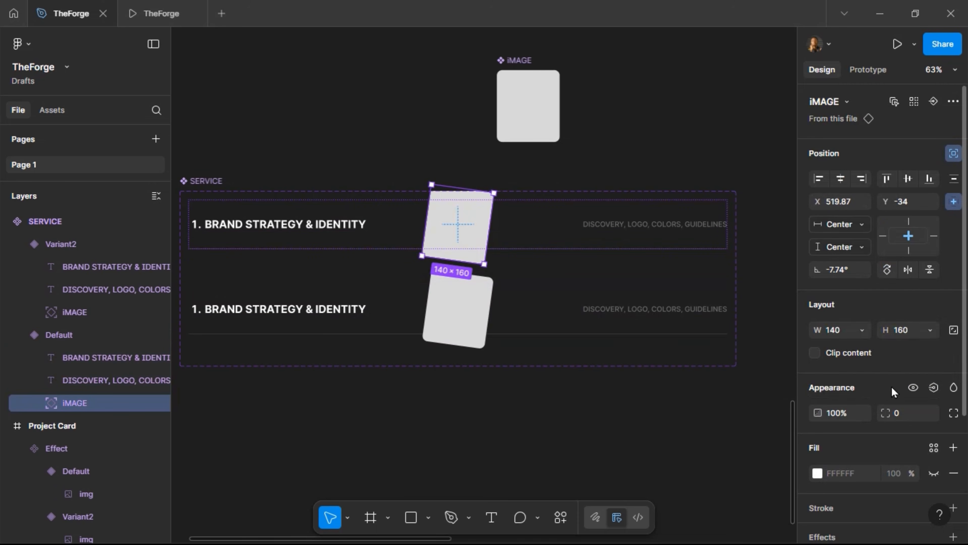
{"action": "key", "text": "k"}
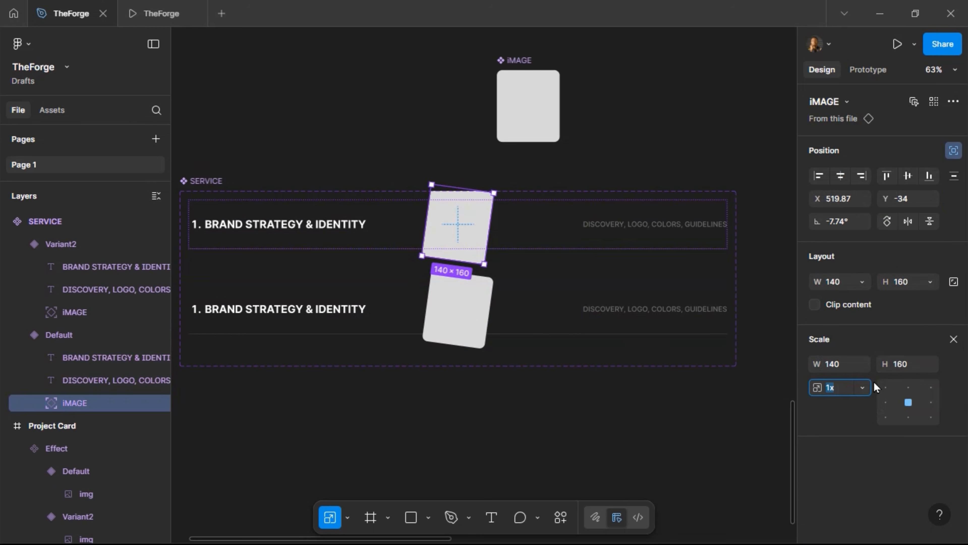
{"action": "left_click", "coordinate": [904, 364]}
{"action": "type", "text": "1"}
{"action": "key", "text": "Return"}
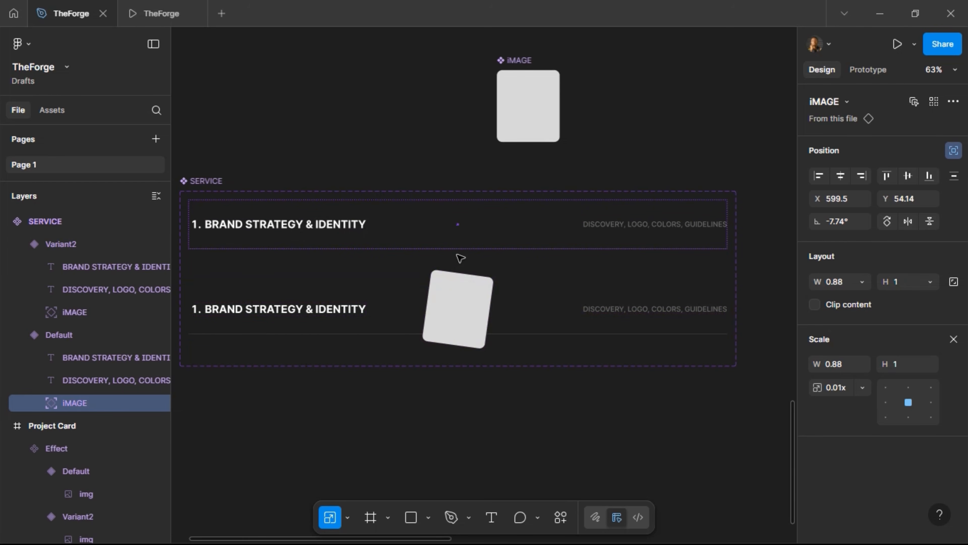
Select the Variant2 row and try the primary-50, then primary-900 colour styles as its fill
{"action": "left_click", "coordinate": [357, 305]}
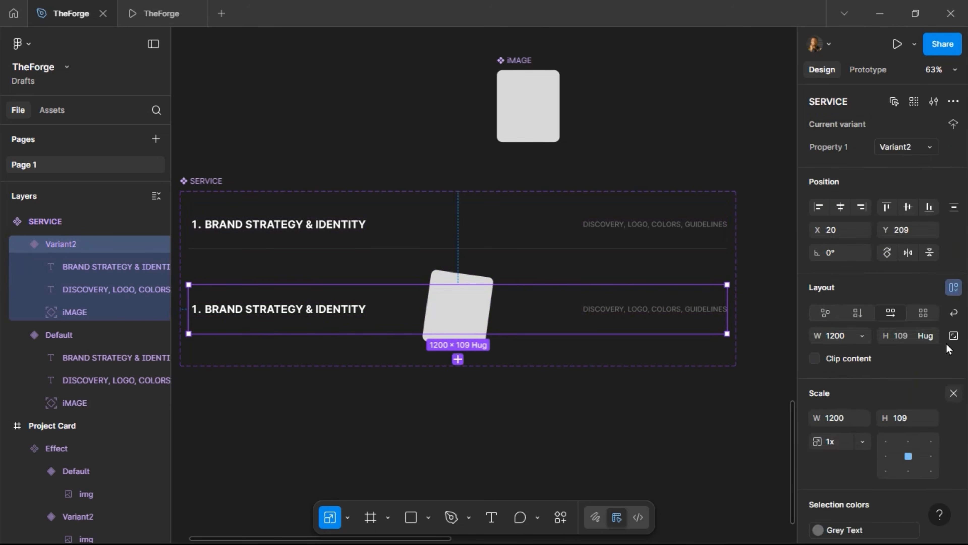
{"action": "key", "text": "v"}
{"action": "scroll", "coordinate": [920, 430], "scroll_direction": "down", "scroll_amount": 4}
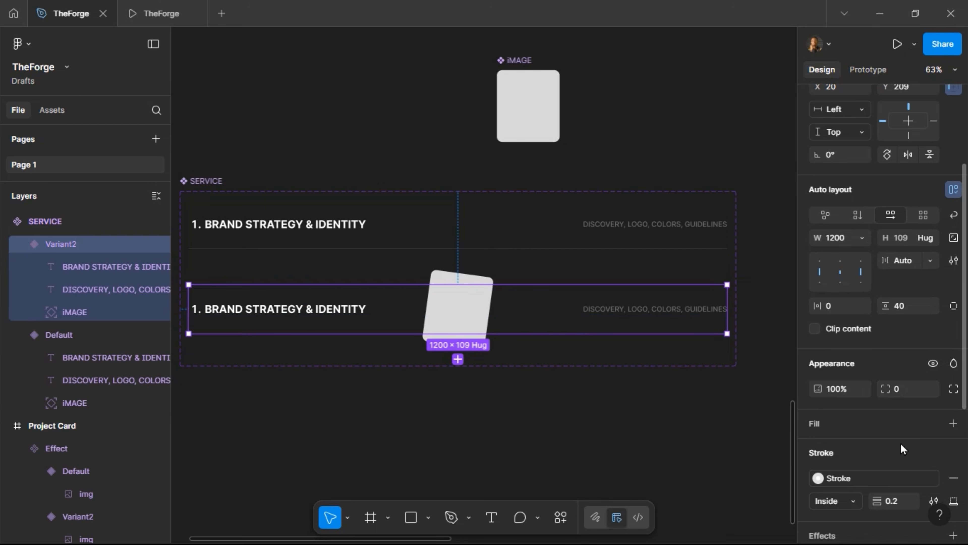
{"action": "scroll", "coordinate": [901, 447], "scroll_direction": "down", "scroll_amount": 2}
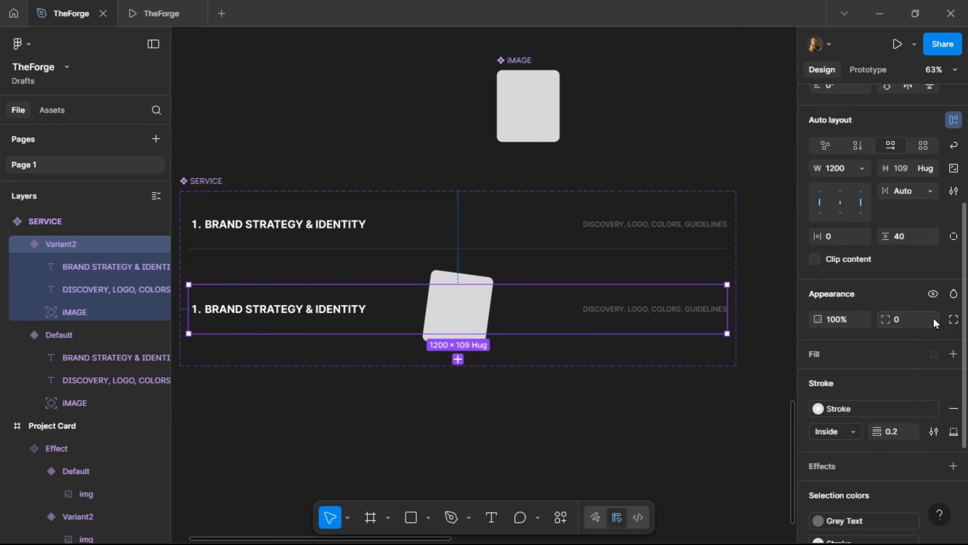
{"action": "left_click", "coordinate": [934, 355]}
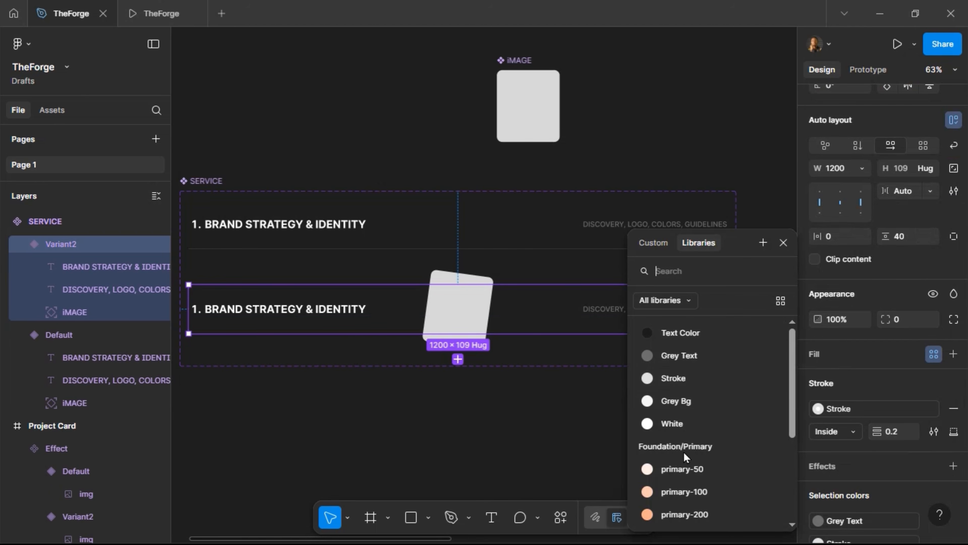
{"action": "left_click", "coordinate": [691, 470]}
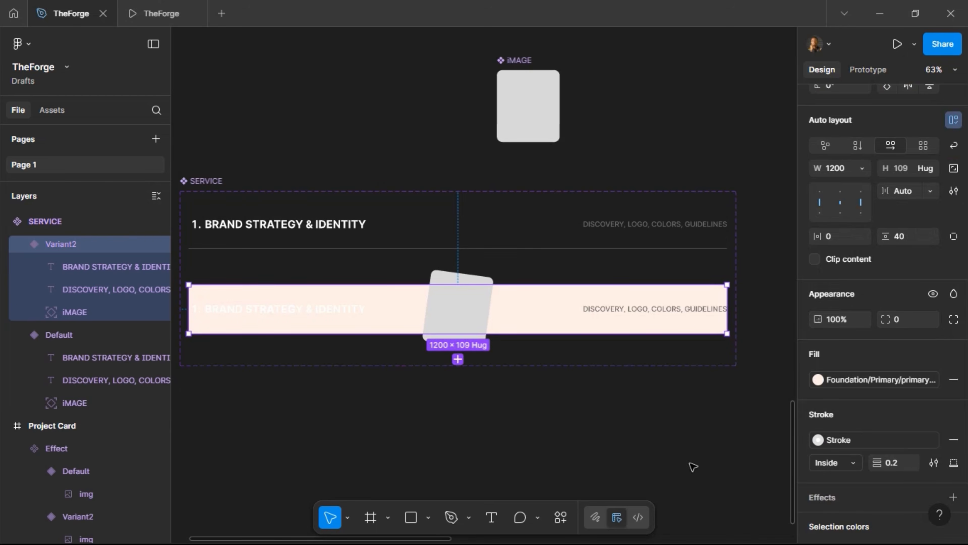
{"action": "left_click", "coordinate": [884, 376]}
{"action": "scroll", "coordinate": [706, 393], "scroll_direction": "down", "scroll_amount": 2}
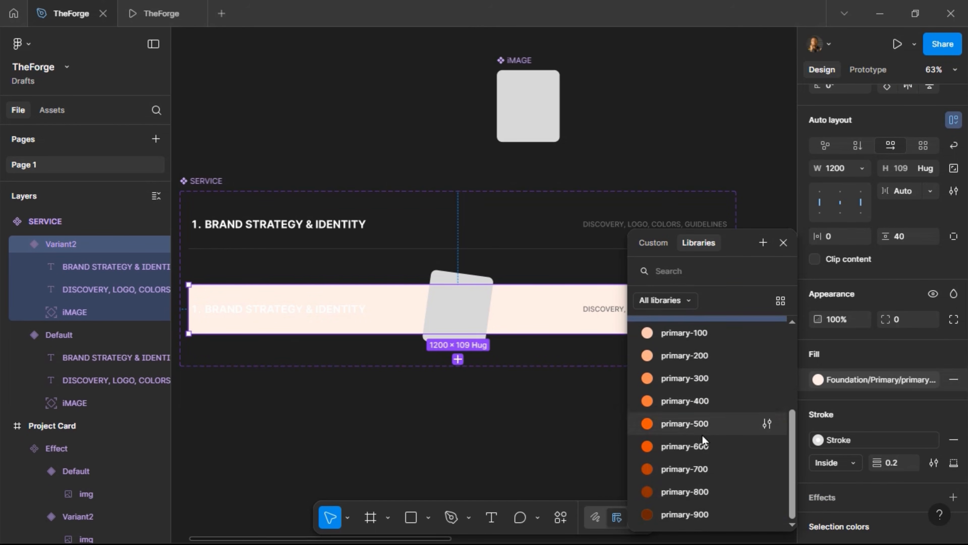
{"action": "left_click", "coordinate": [688, 511]}
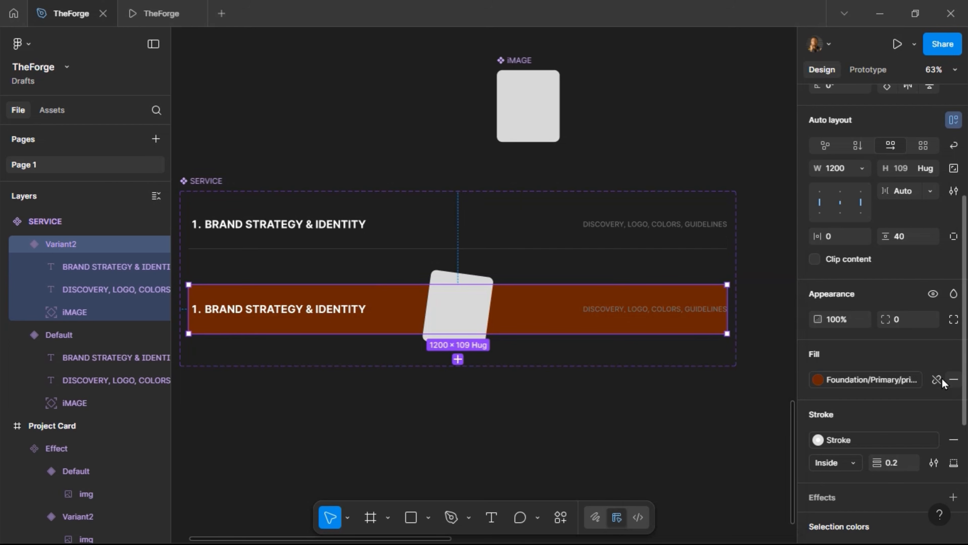
Switch the fill to orange primary-500, detach it to FF5506, and set opacity to 4%
{"action": "left_click", "coordinate": [936, 379]}
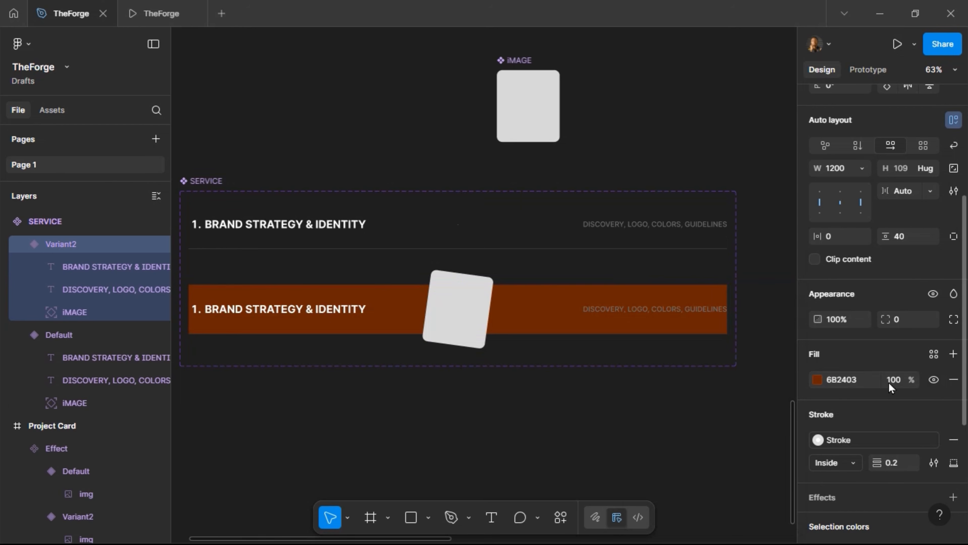
{"action": "left_click", "coordinate": [933, 354]}
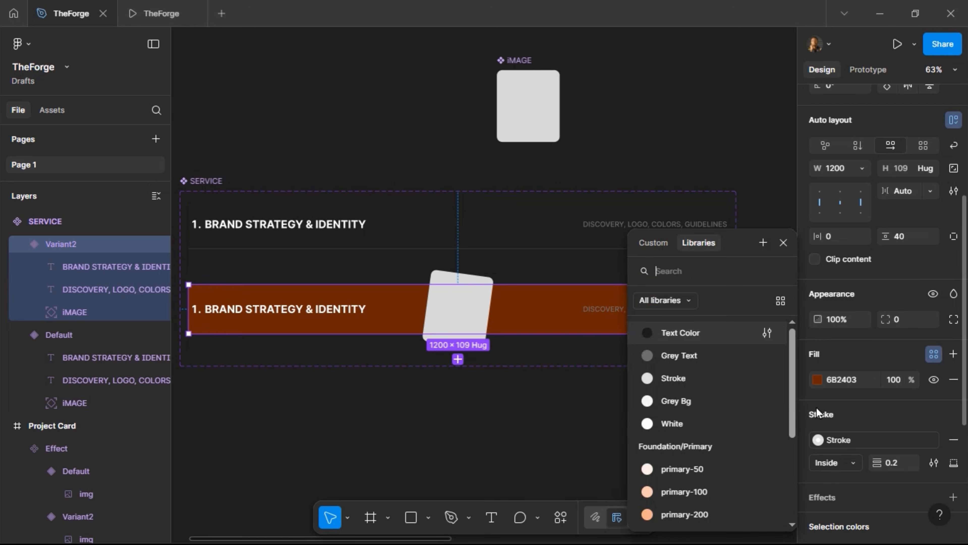
{"action": "scroll", "coordinate": [708, 455], "scroll_direction": "down", "scroll_amount": 3}
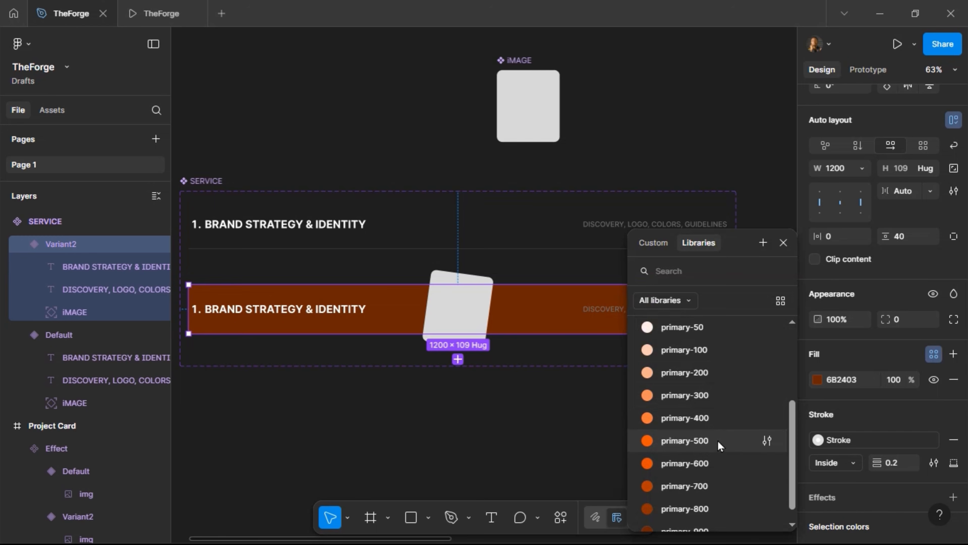
{"action": "left_click", "coordinate": [717, 440]}
{"action": "left_click", "coordinate": [936, 379]}
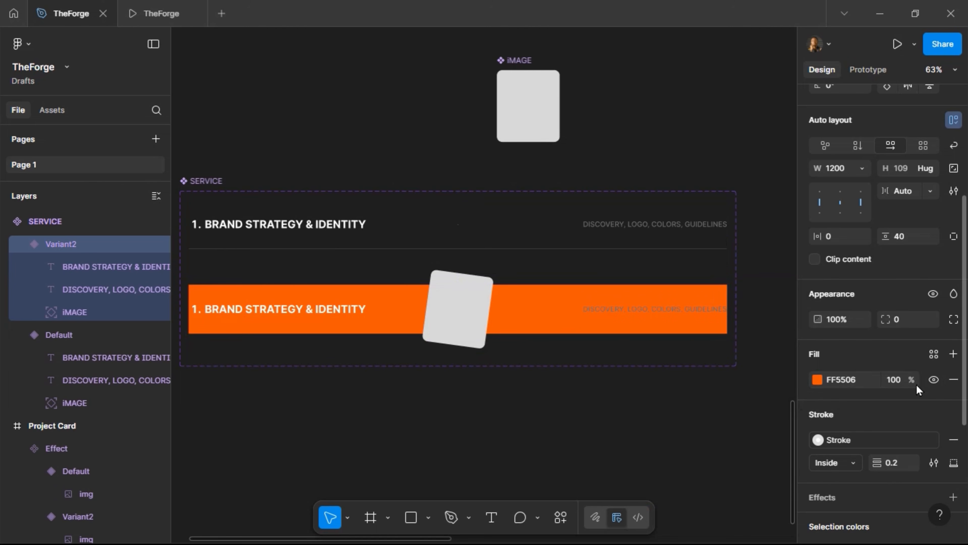
{"action": "left_click", "coordinate": [891, 383]}
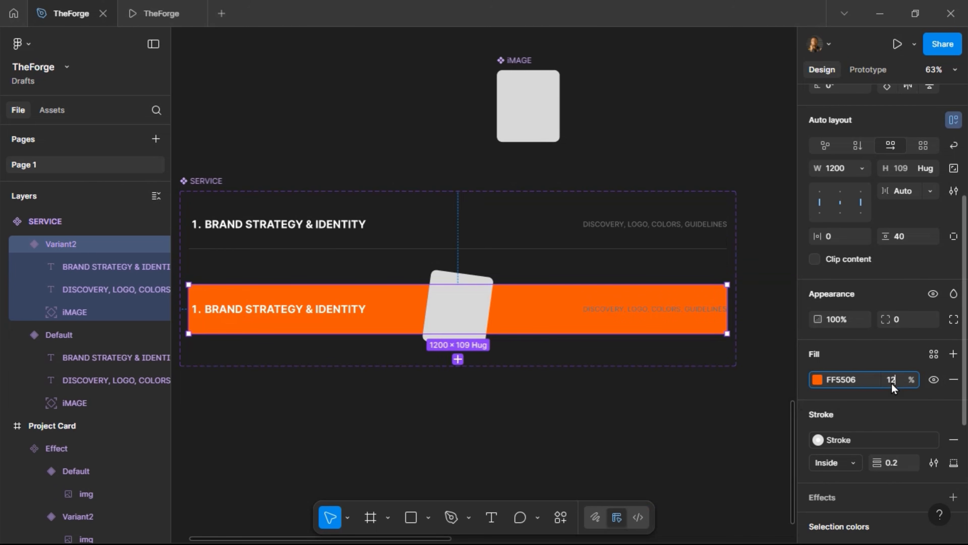
{"action": "type", "text": "12"}
{"action": "key", "text": "Return"}
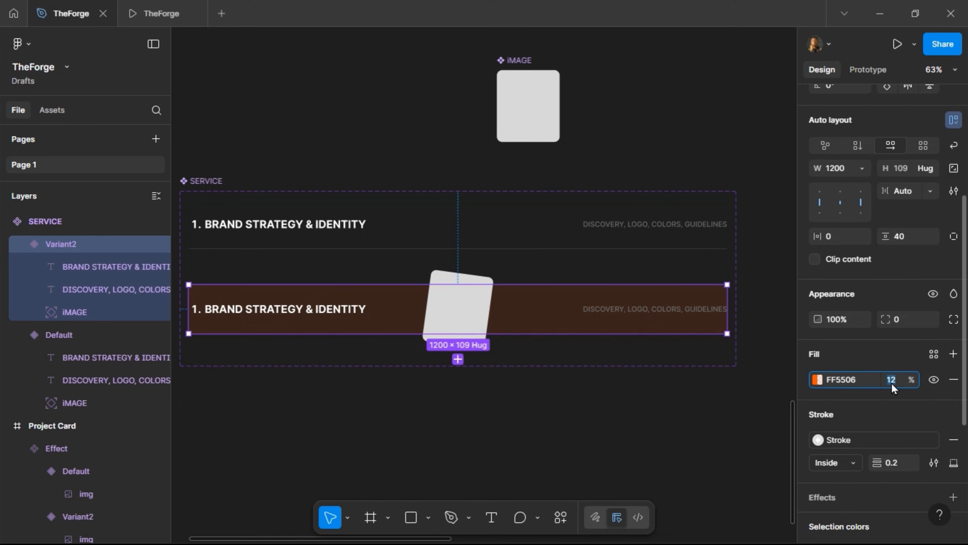
{"action": "key", "text": "Escape"}
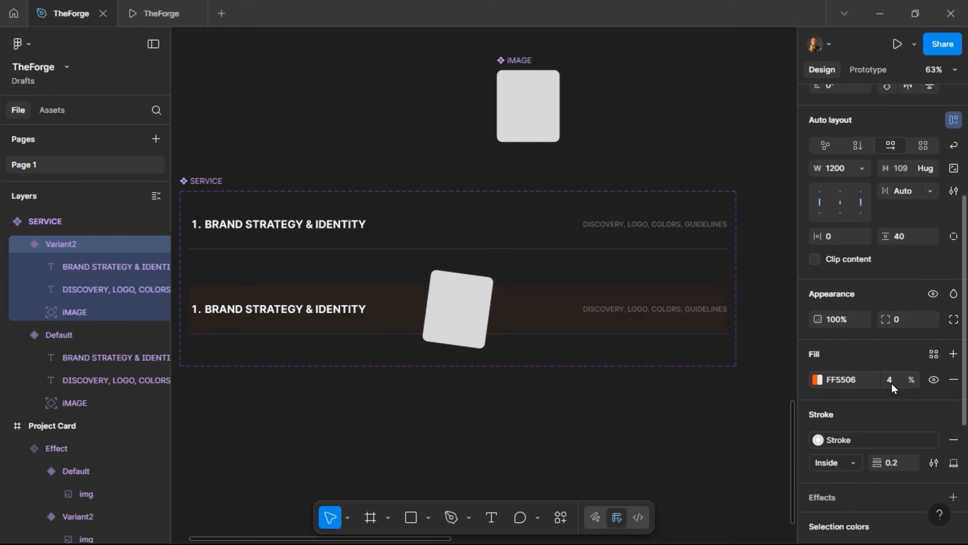
{"action": "left_click", "coordinate": [498, 246]}
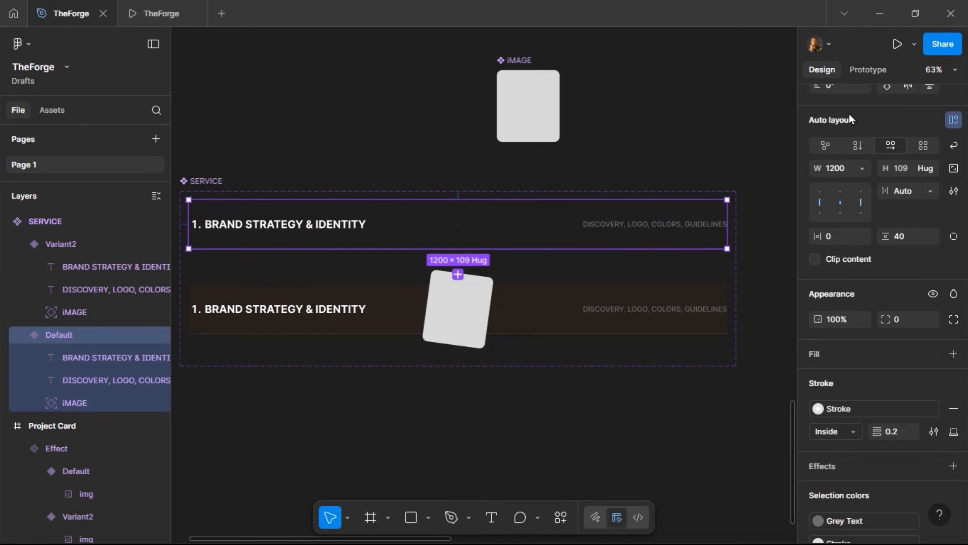
Link Default to Variant2 with a While hovering trigger, Smart animate, Gentle, 400ms
{"action": "left_click", "coordinate": [868, 69]}
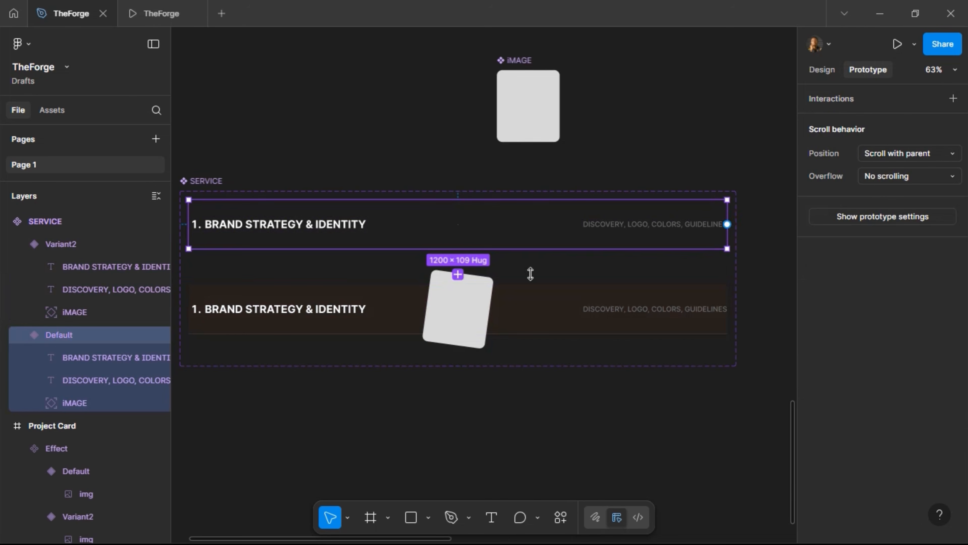
{"action": "left_click_drag", "start_coordinate": [458, 248], "coordinate": [506, 305]}
{"action": "left_click", "coordinate": [489, 350]}
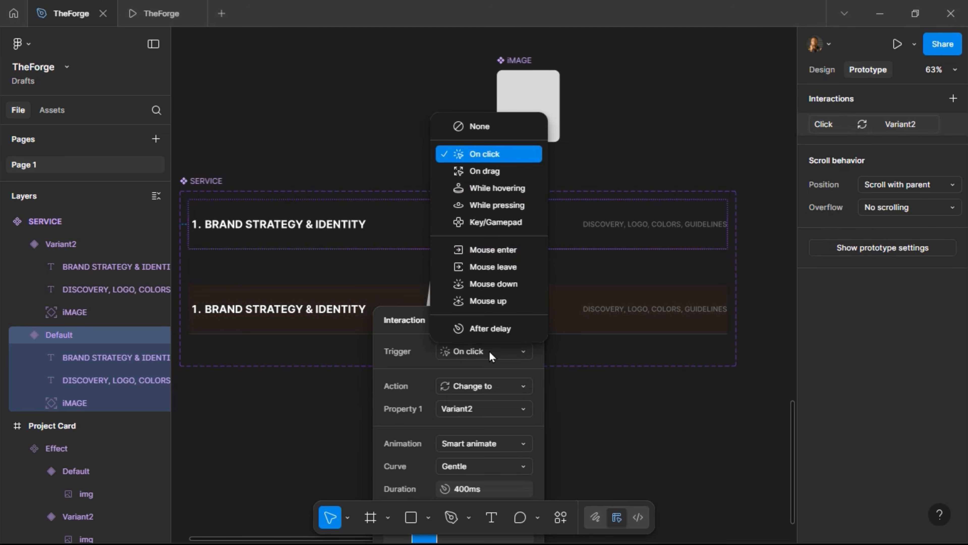
{"action": "left_click", "coordinate": [497, 187]}
{"action": "left_click_drag", "start_coordinate": [470, 317], "coordinate": [527, 192]}
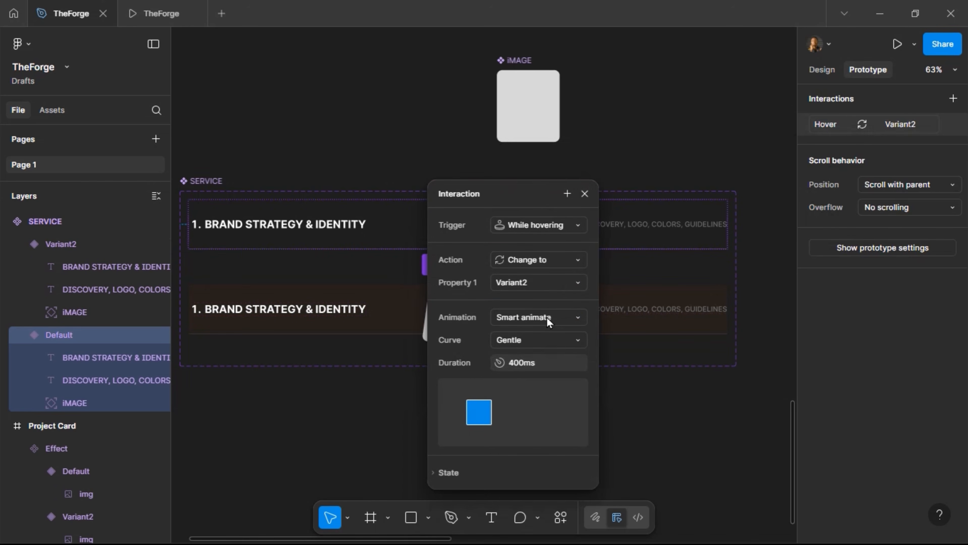
{"action": "left_click", "coordinate": [584, 194]}
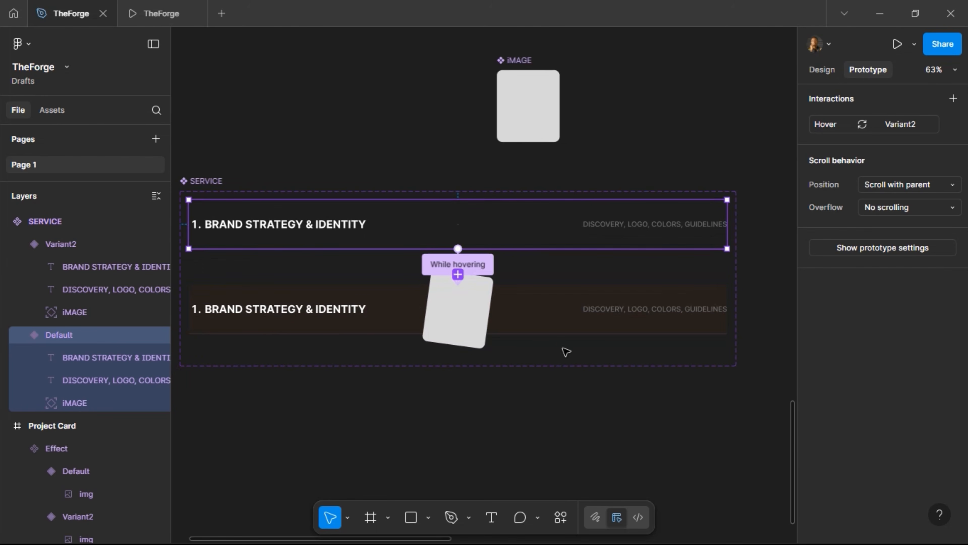
{"action": "scroll", "coordinate": [566, 352], "scroll_direction": "right", "scroll_amount": 10}
Replace the row frame in the homepage Services section with the SERVICE instance
{"action": "left_click", "coordinate": [496, 291]}
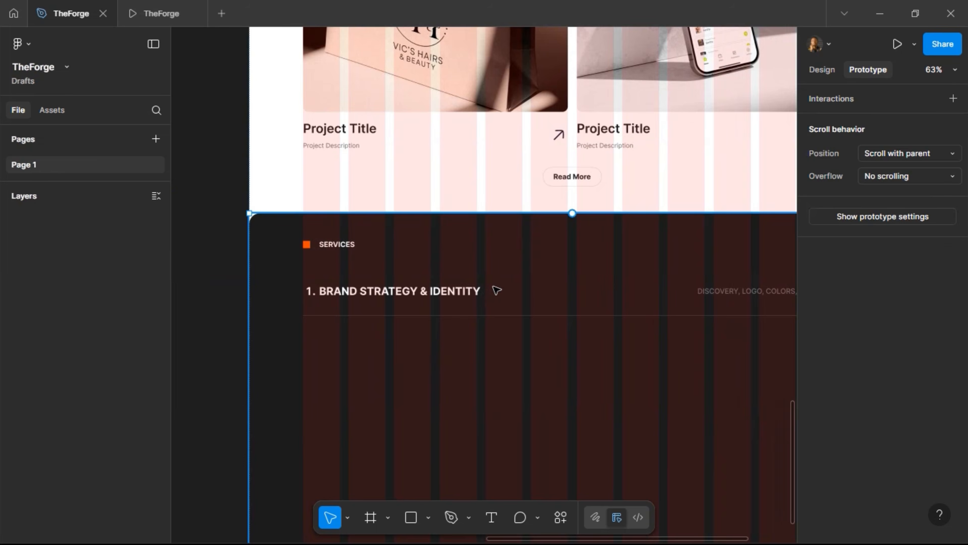
{"action": "left_click", "coordinate": [496, 290]}
{"action": "key", "text": "ctrl+shift+r"}
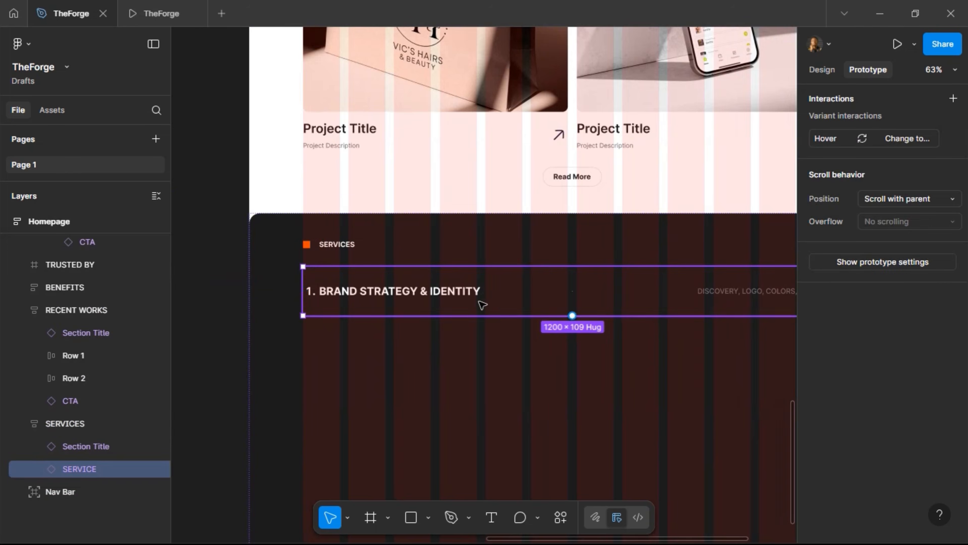
Hover the Brand Strategy row in the prototype preview to reveal the tilted image card
{"action": "left_click", "coordinate": [140, 7]}
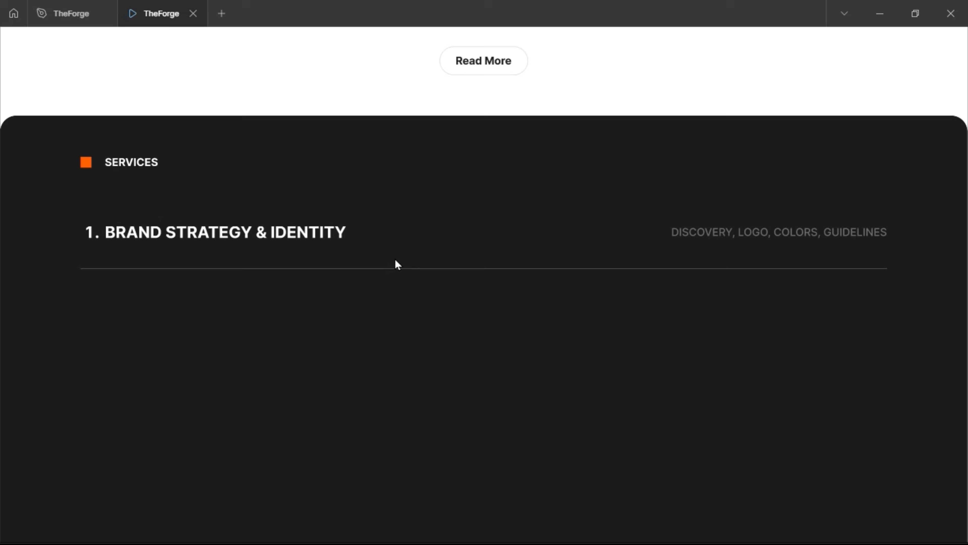
{"action": "mouse_move", "coordinate": [395, 247]}
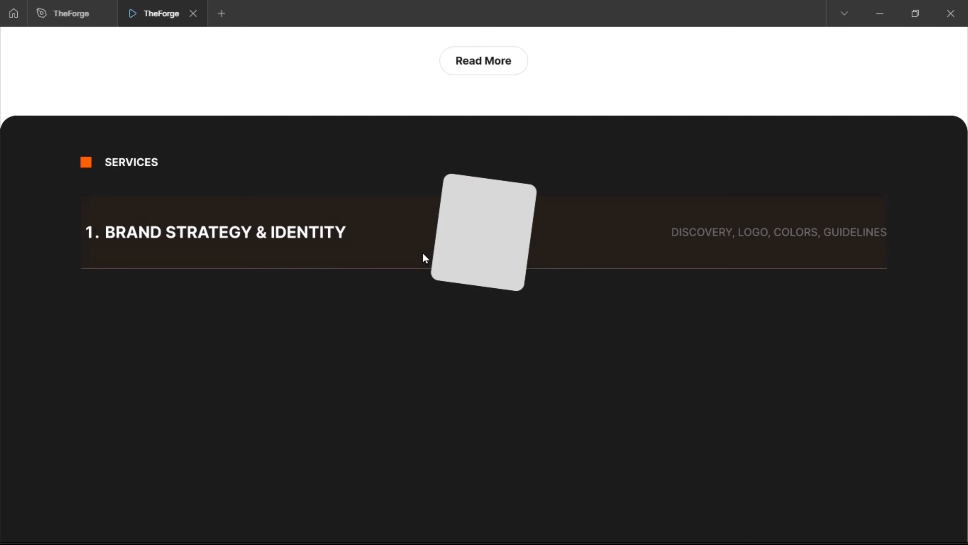
{"action": "mouse_move", "coordinate": [428, 231]}
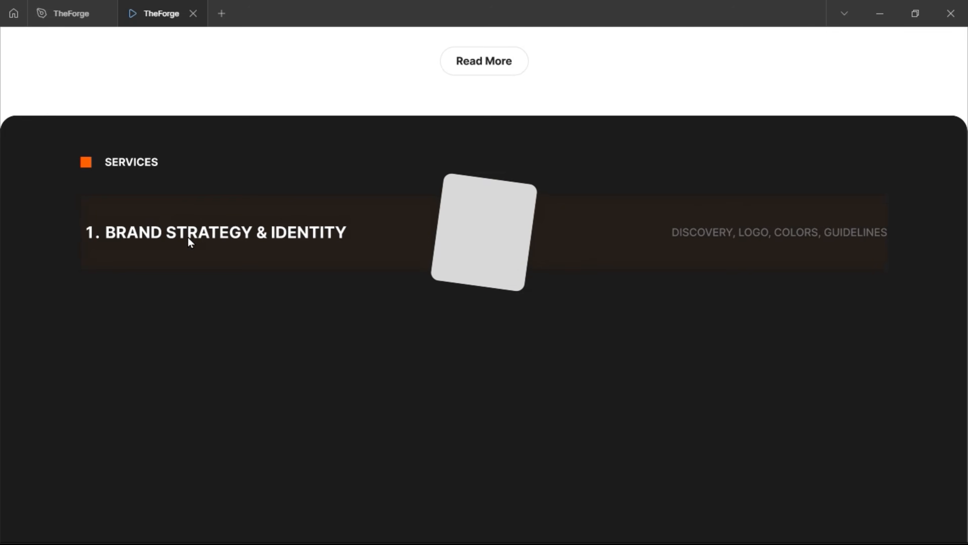
Back in the design file, remove the faint orange fill from the Variant2 row
{"action": "left_click", "coordinate": [53, 12]}
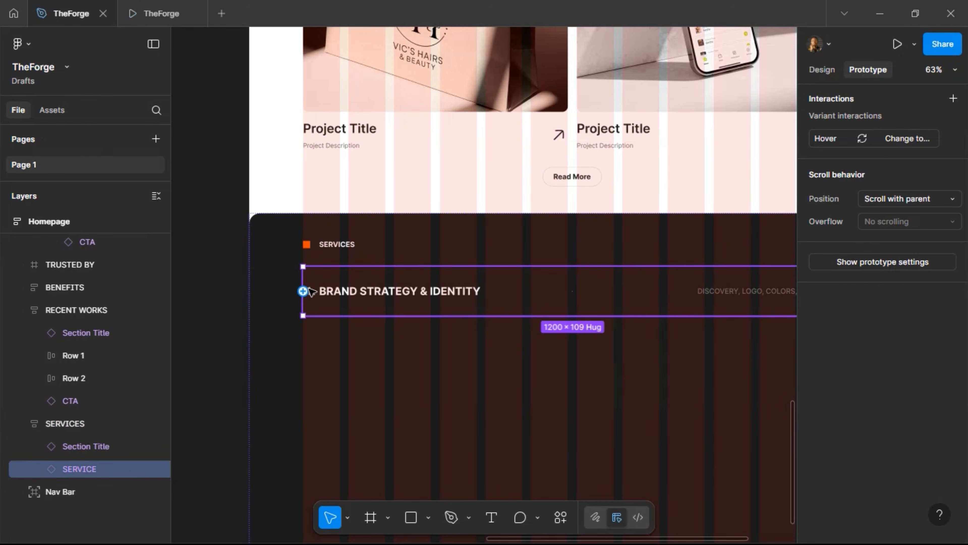
{"action": "scroll", "coordinate": [313, 289], "scroll_direction": "left", "scroll_amount": 10}
{"action": "scroll", "coordinate": [312, 292], "scroll_direction": "left", "scroll_amount": 6}
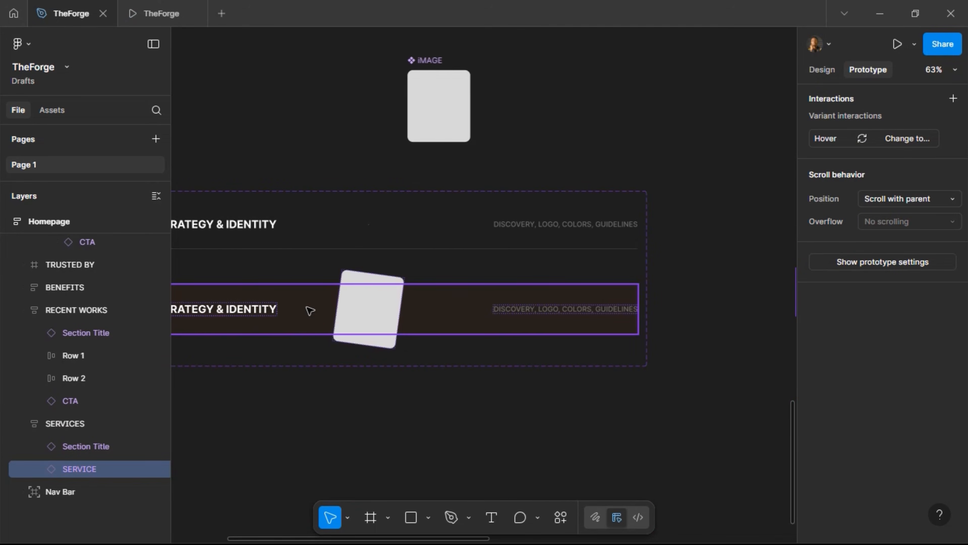
{"action": "scroll", "coordinate": [309, 301], "scroll_direction": "left", "scroll_amount": 3}
{"action": "scroll", "coordinate": [311, 310], "scroll_direction": "left", "scroll_amount": 1}
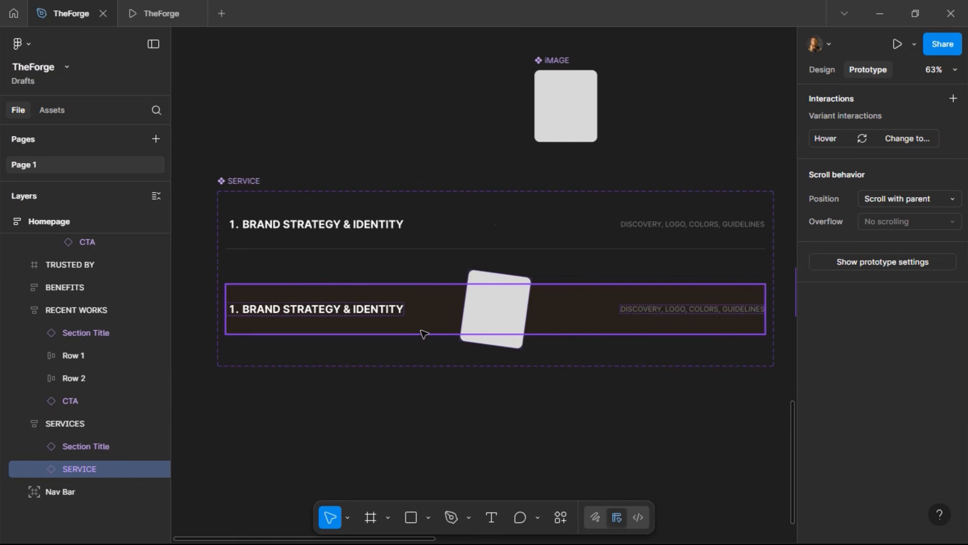
{"action": "left_click", "coordinate": [657, 333]}
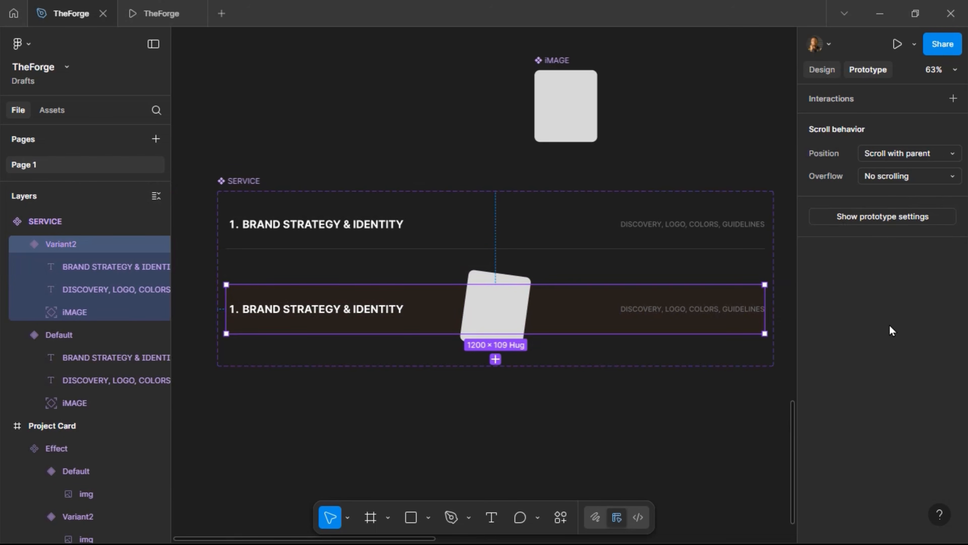
{"action": "key", "text": "shift+e"}
{"action": "scroll", "coordinate": [880, 479], "scroll_direction": "down", "scroll_amount": 3}
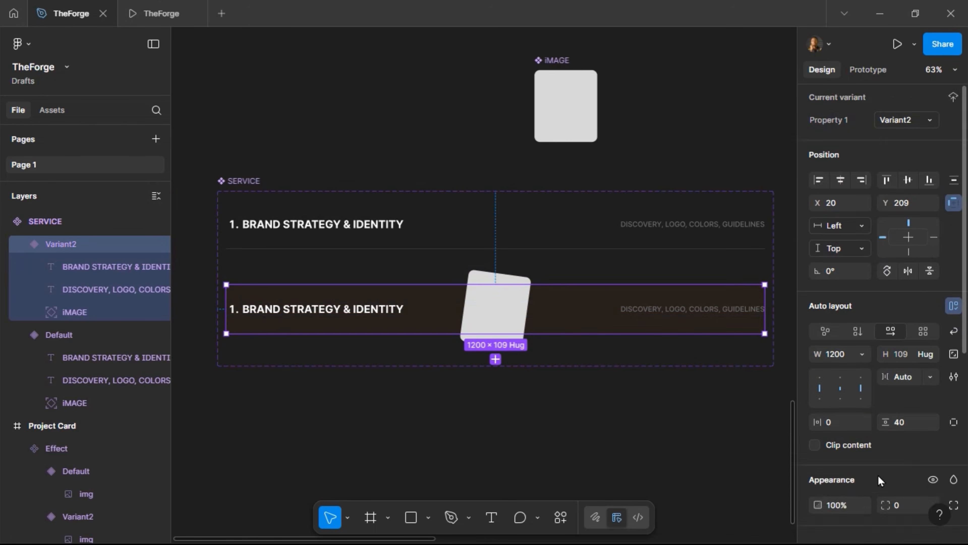
{"action": "left_click", "coordinate": [953, 379]}
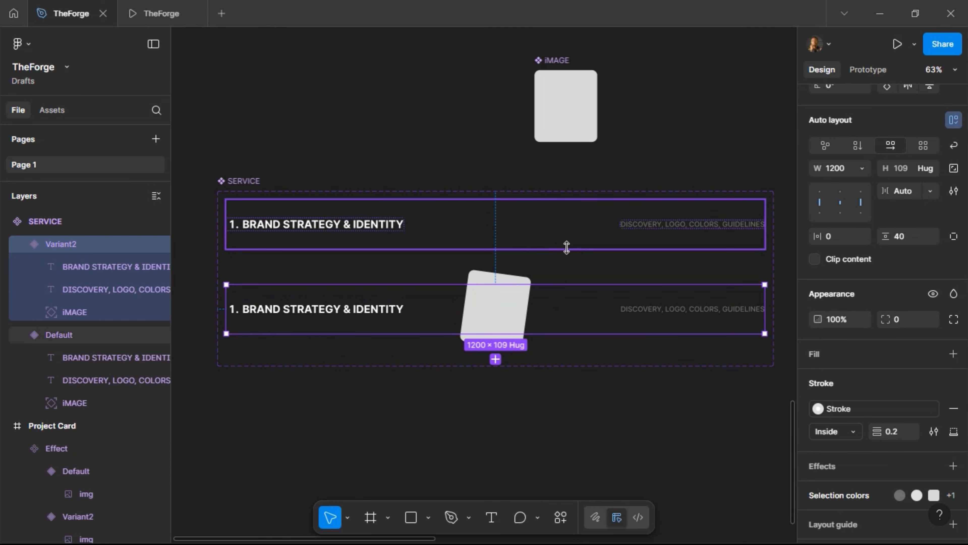
Set the stroke position to Outside on both Default and Variant2 rows, then preview the prototype
{"action": "left_click", "coordinate": [566, 247]}
{"action": "left_click", "coordinate": [858, 436]}
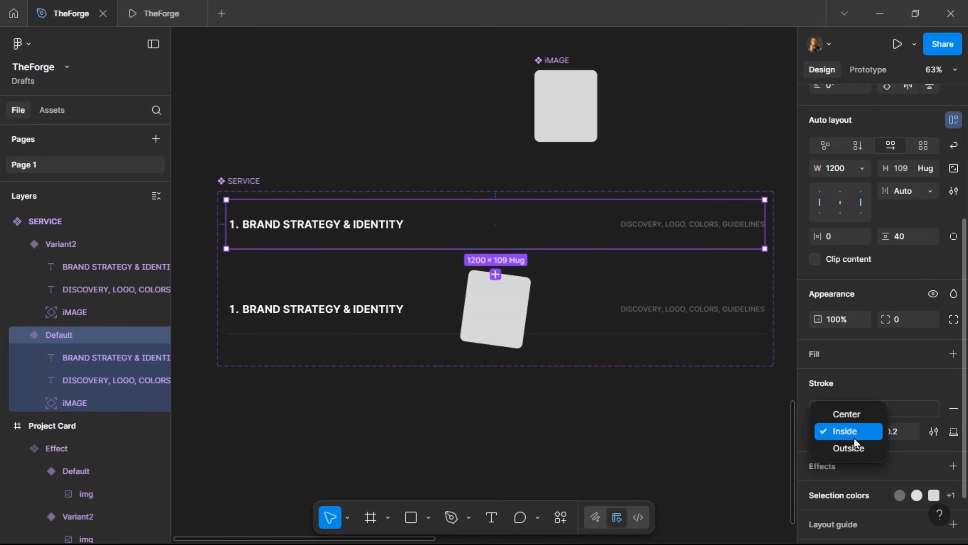
{"action": "left_click", "coordinate": [847, 451]}
{"action": "left_click", "coordinate": [582, 317]}
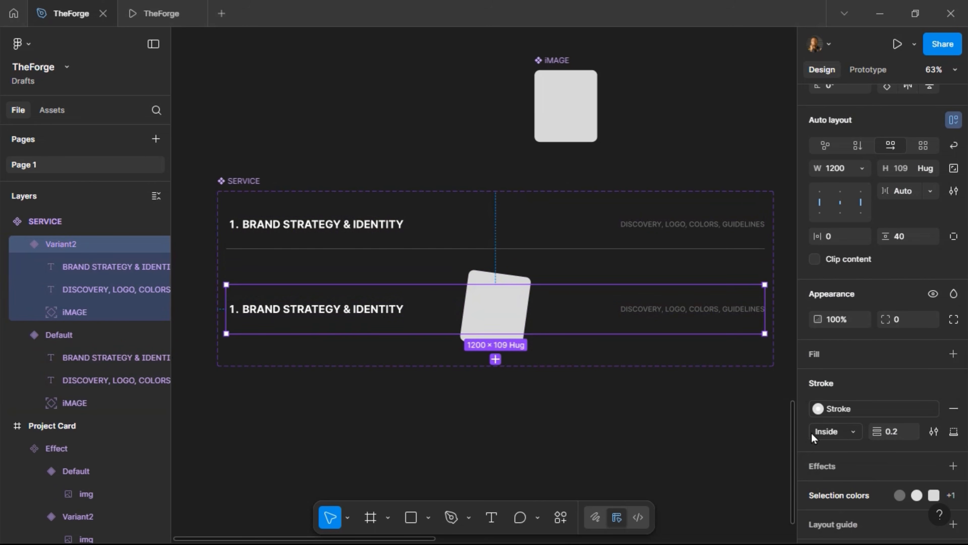
{"action": "left_click", "coordinate": [820, 432]}
{"action": "left_click", "coordinate": [848, 447]}
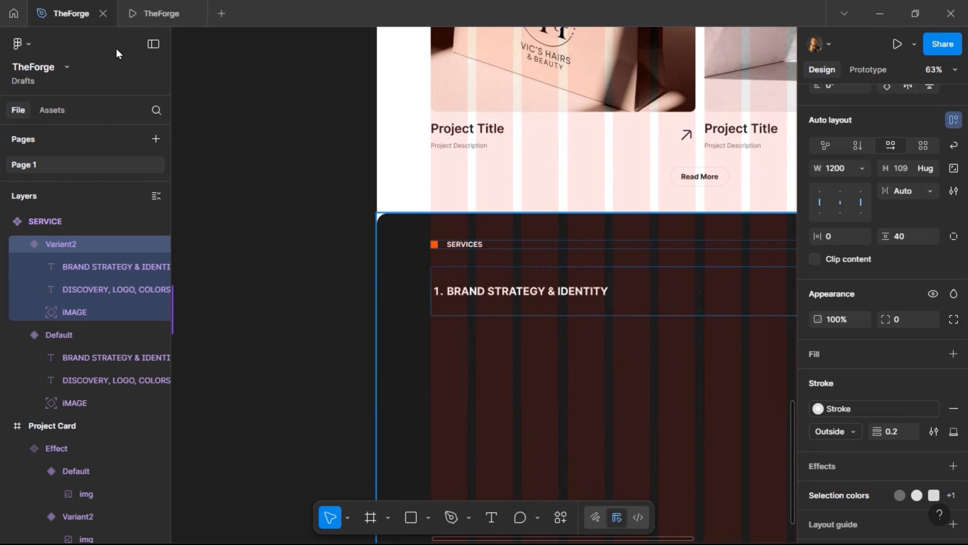
{"action": "left_click", "coordinate": [131, 17]}
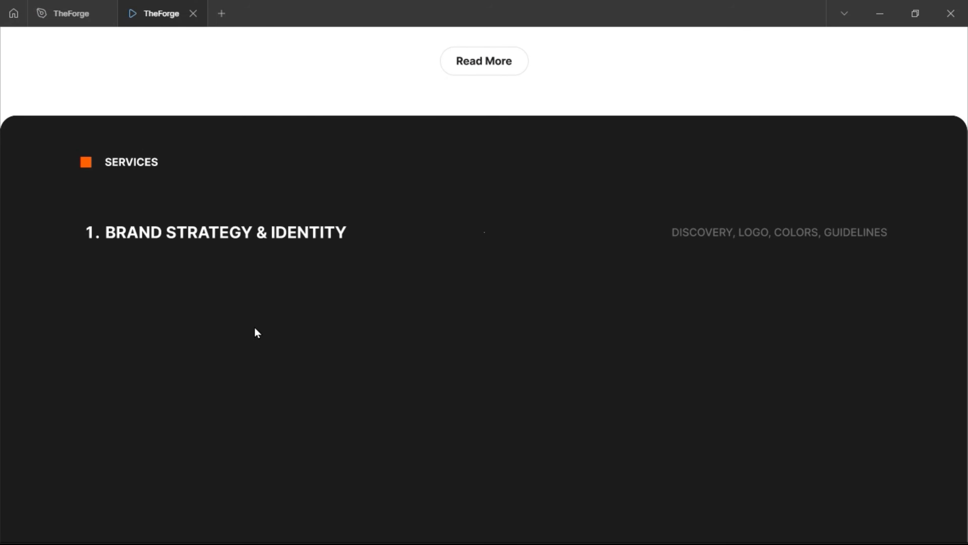
{"action": "left_click", "coordinate": [72, 12]}
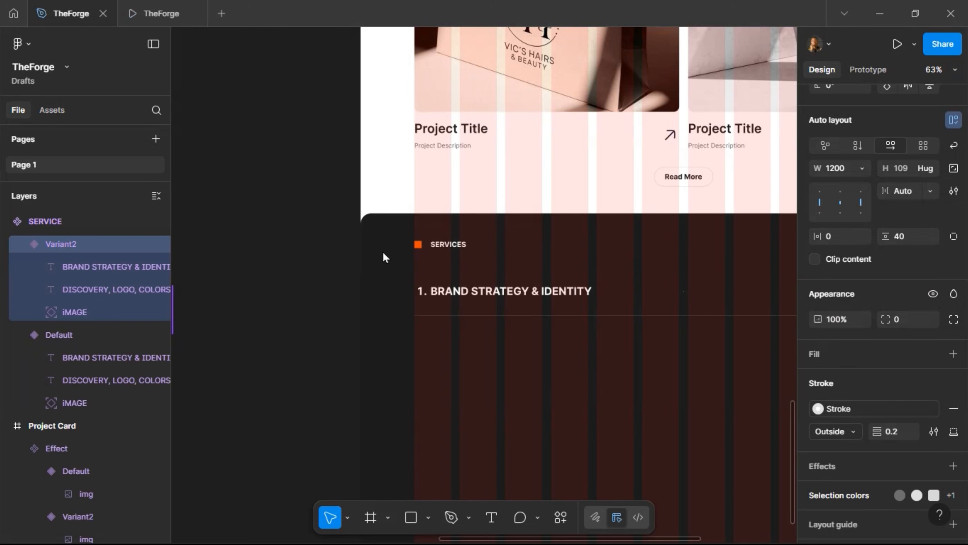
Duplicate the service row, wrap both in a vertical auto layout with 0 gap, and duplicate again
{"action": "double_click", "coordinate": [479, 312]}
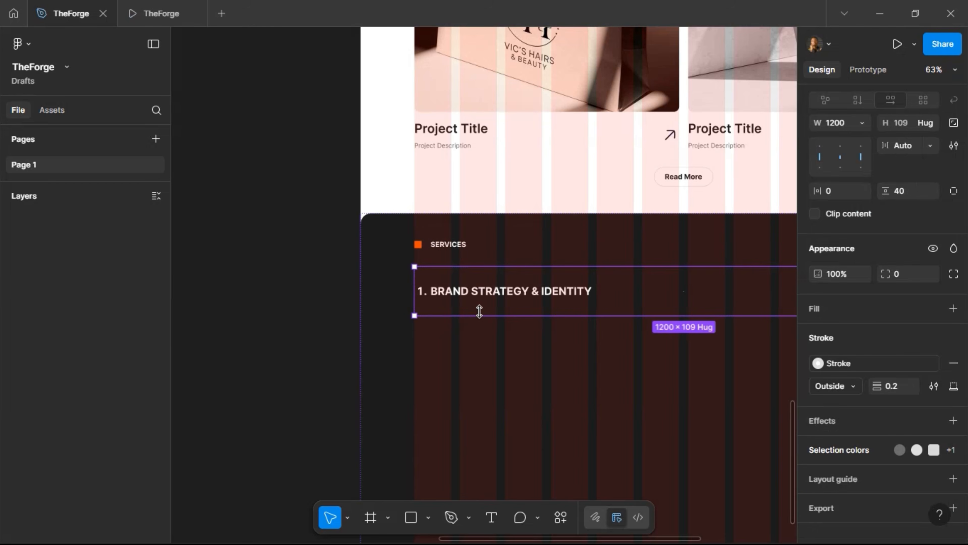
{"action": "scroll", "coordinate": [464, 298], "scroll_direction": "right", "scroll_amount": 5}
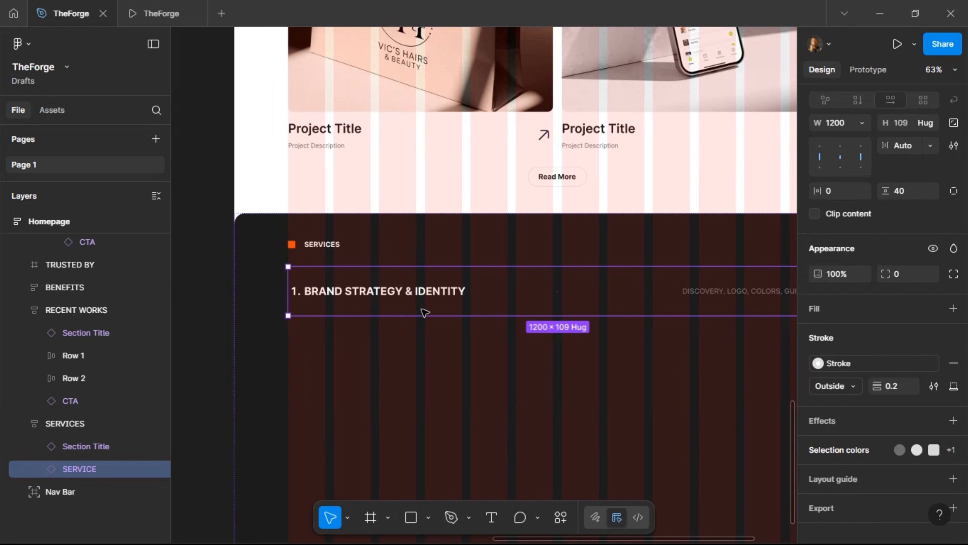
{"action": "key", "text": "ctrl+d"}
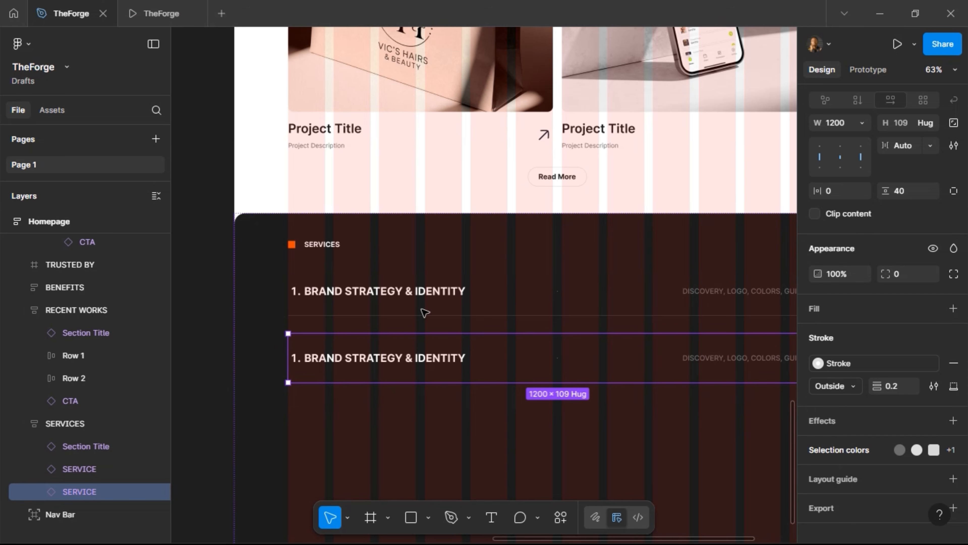
{"action": "left_click", "coordinate": [431, 290], "text": "shift"}
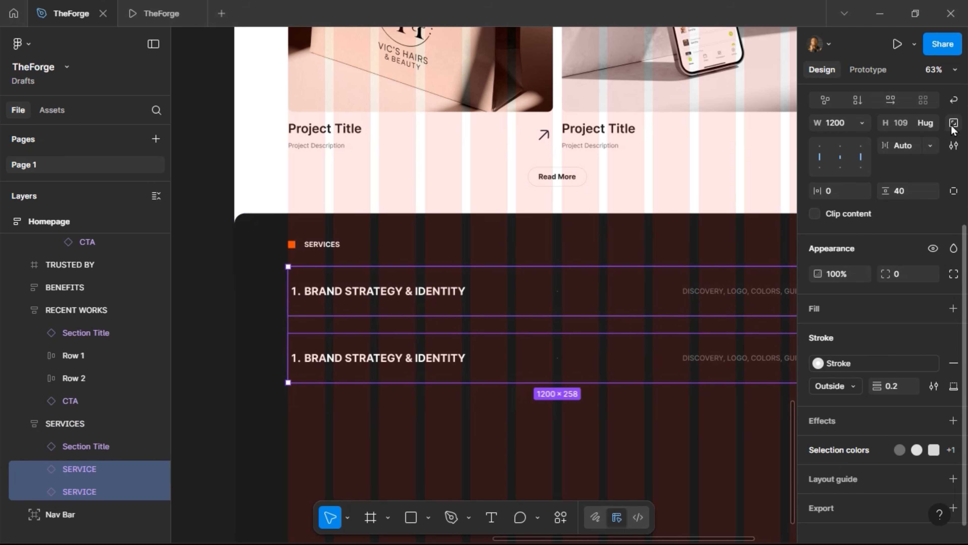
{"action": "scroll", "coordinate": [953, 130], "scroll_direction": "up", "scroll_amount": 2}
{"action": "left_click", "coordinate": [953, 146]}
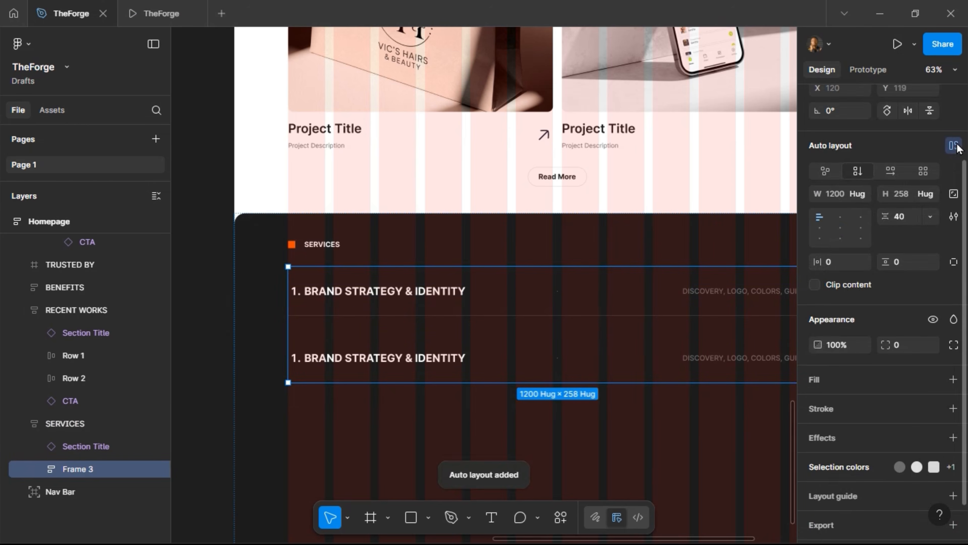
{"action": "left_click", "coordinate": [917, 220]}
{"action": "type", "text": "0"}
{"action": "key", "text": "Return"}
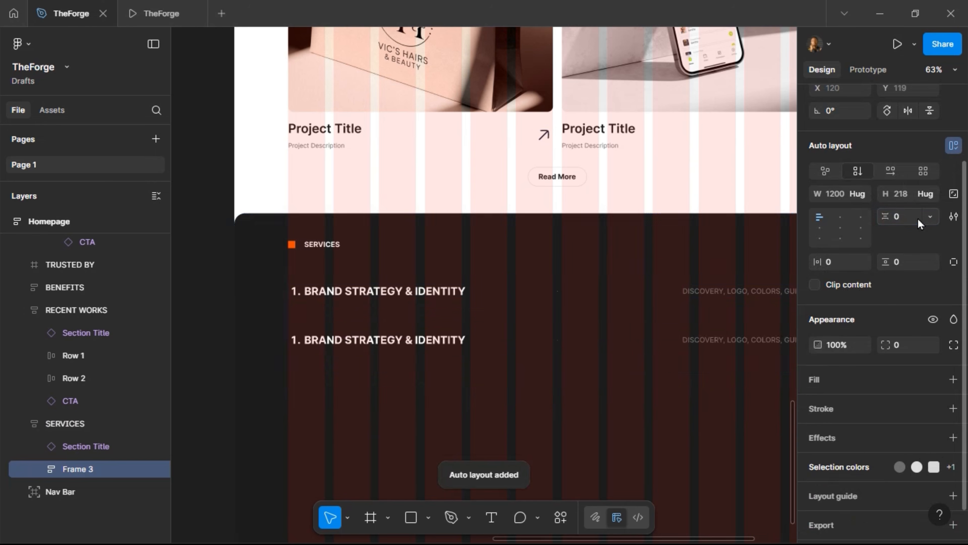
{"action": "left_click", "coordinate": [402, 346]}
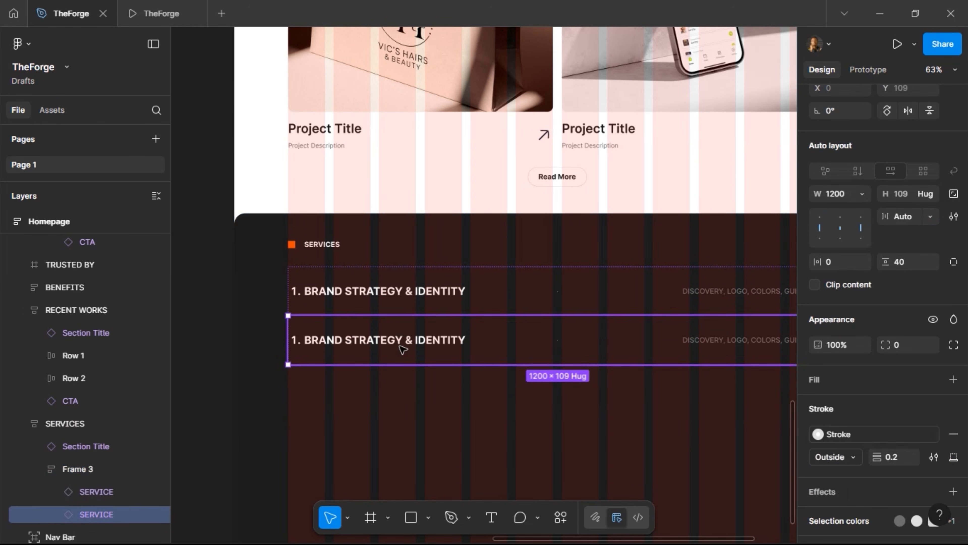
{"action": "key", "text": "ctrl+d"}
{"action": "key", "text": "ctrl+d"}
{"action": "key", "text": "ctrl+d"}
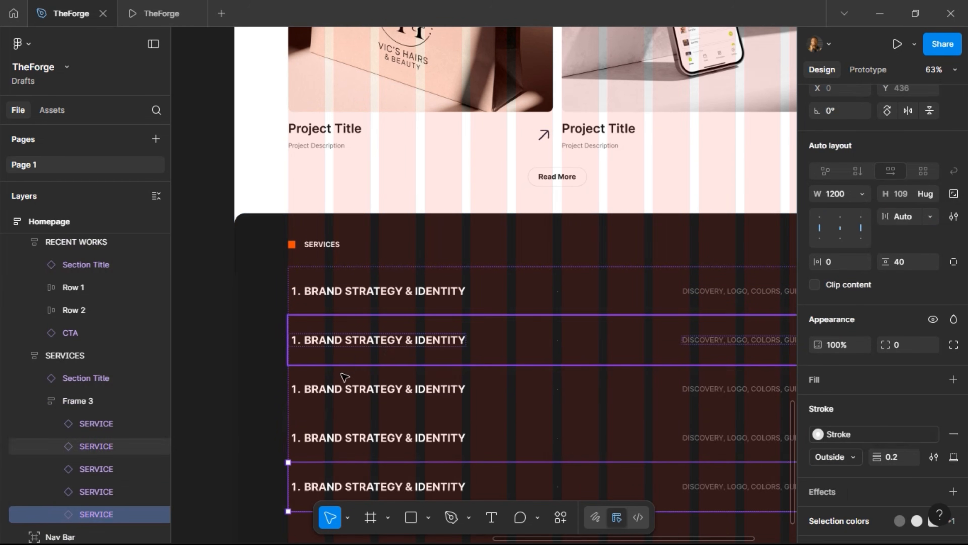
Preview the longer services list, then set both SERVICE variants' stroke weight to 0.4
{"action": "left_click", "coordinate": [157, 11]}
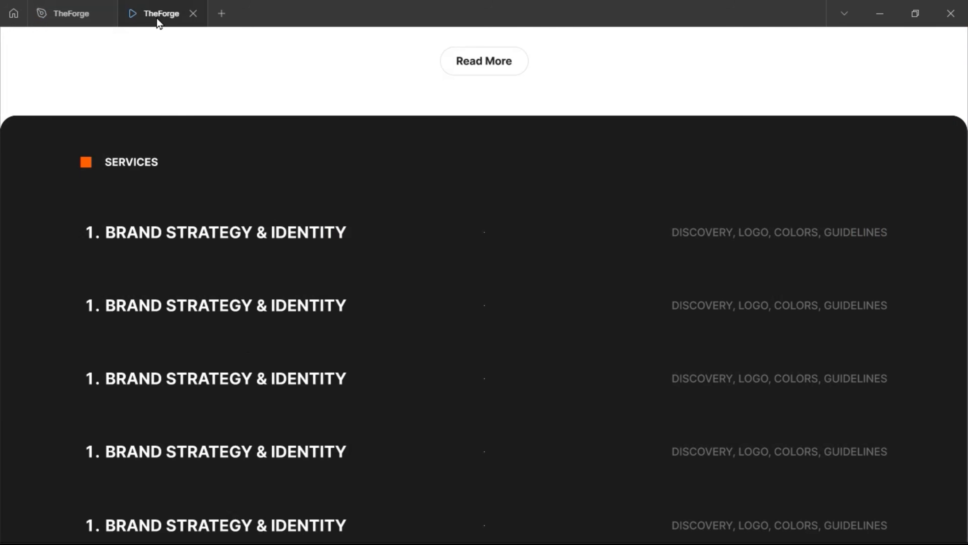
{"action": "left_click", "coordinate": [69, 13]}
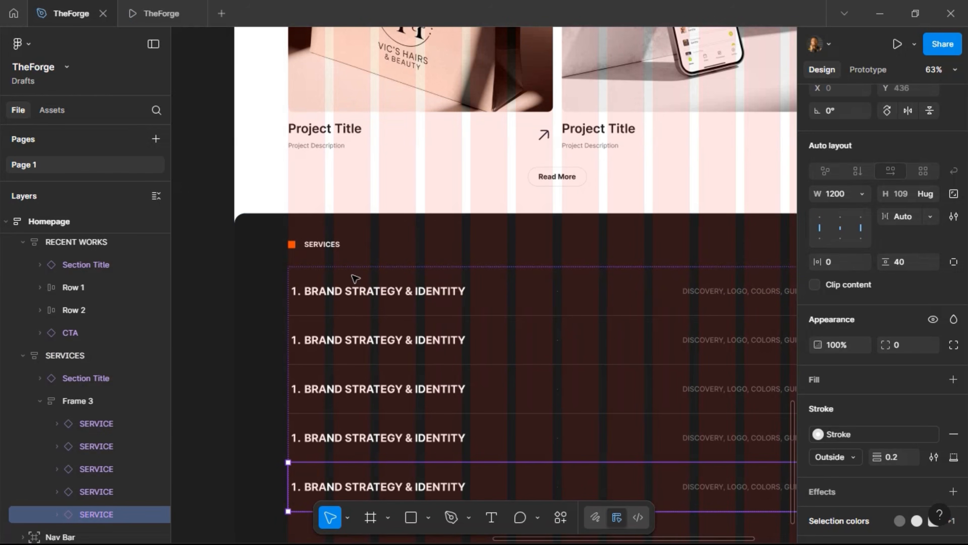
{"action": "scroll", "coordinate": [366, 294], "scroll_direction": "left", "scroll_amount": 15}
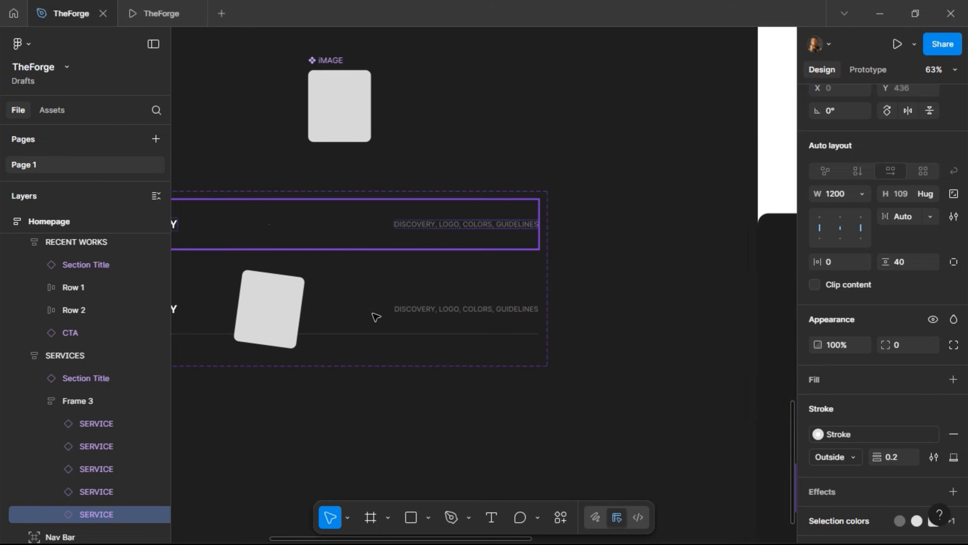
{"action": "left_click", "coordinate": [398, 329], "text": "shift"}
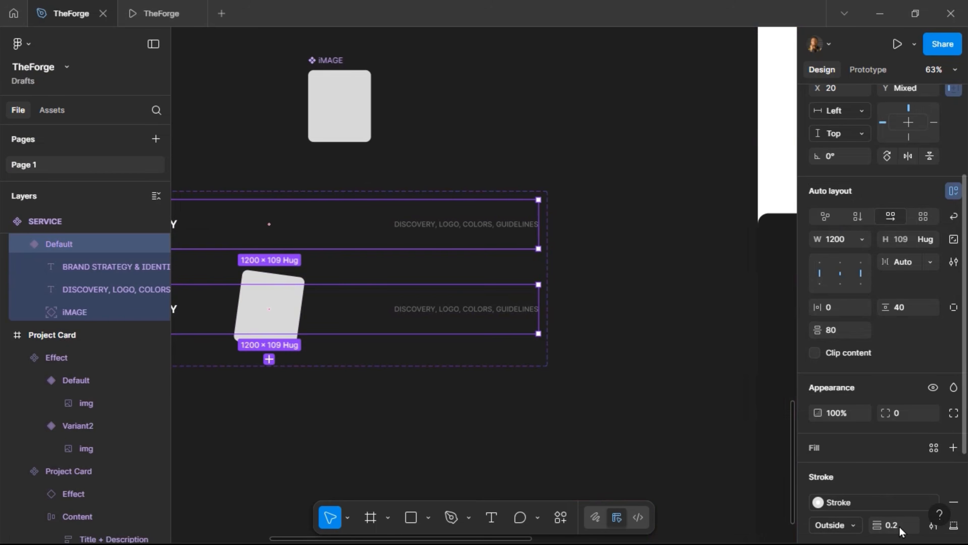
{"action": "left_click", "coordinate": [893, 525]}
{"action": "type", "text": "0.4"}
{"action": "key", "text": "Return"}
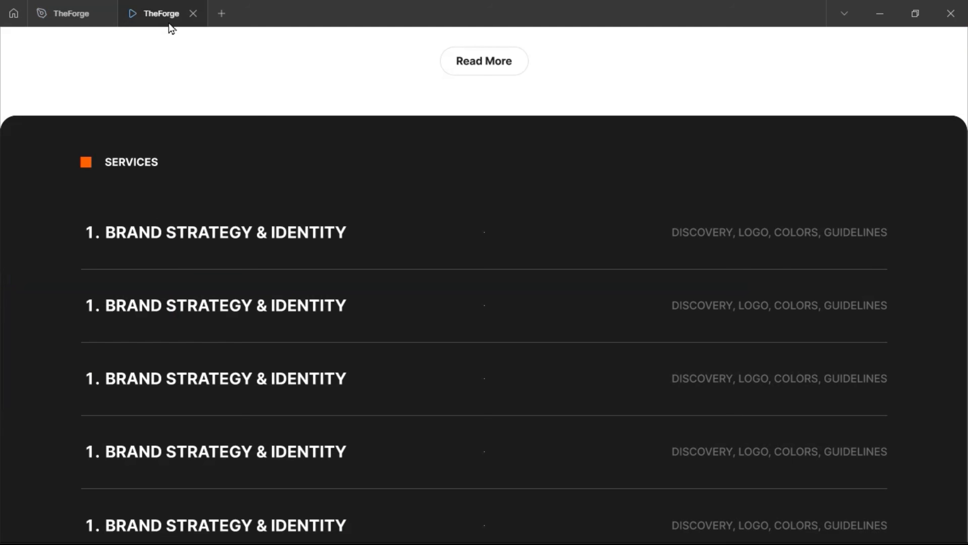
Return to the design file and select the iMAGE layer in the Default variant
{"action": "mouse_move", "coordinate": [63, 21]}
{"action": "left_click", "coordinate": [63, 19]}
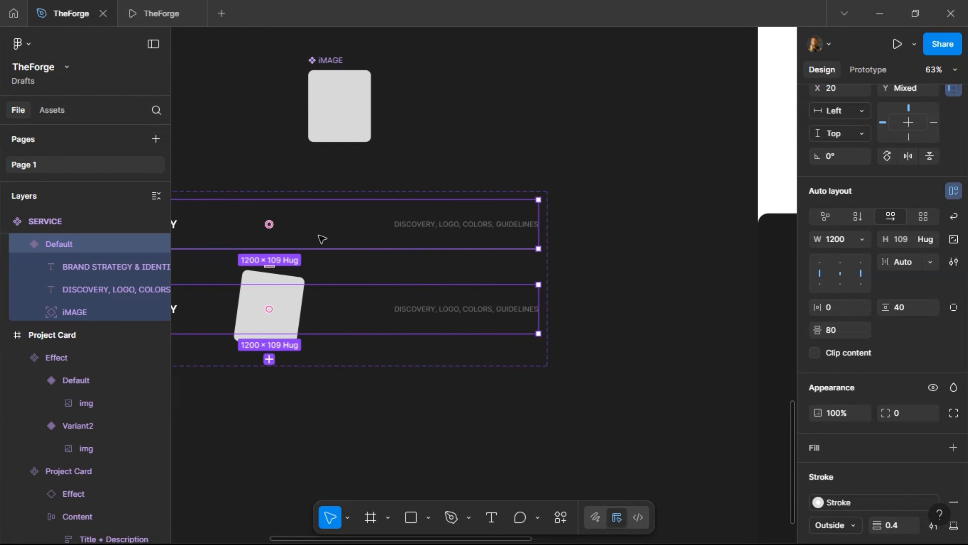
{"action": "scroll", "coordinate": [318, 235], "scroll_direction": "left", "scroll_amount": 3}
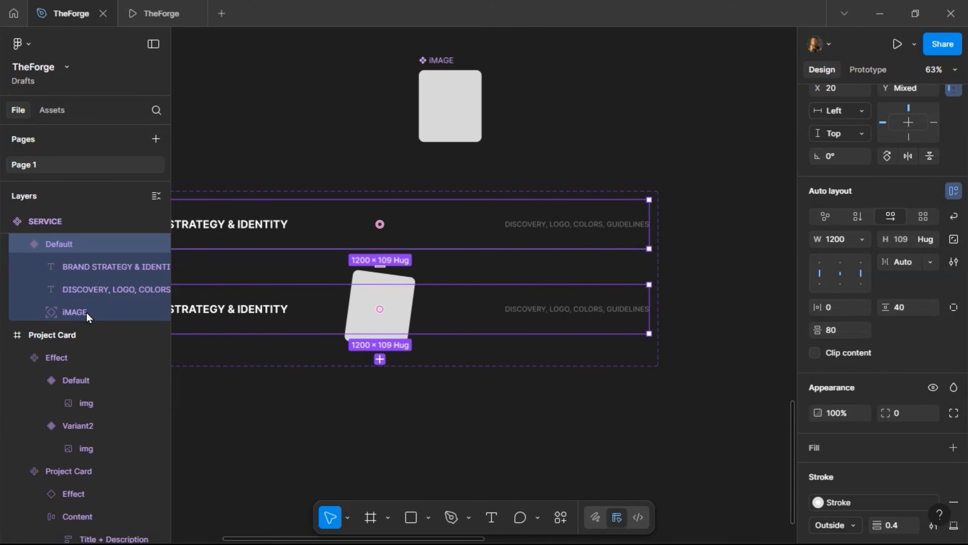
{"action": "left_click", "coordinate": [74, 312]}
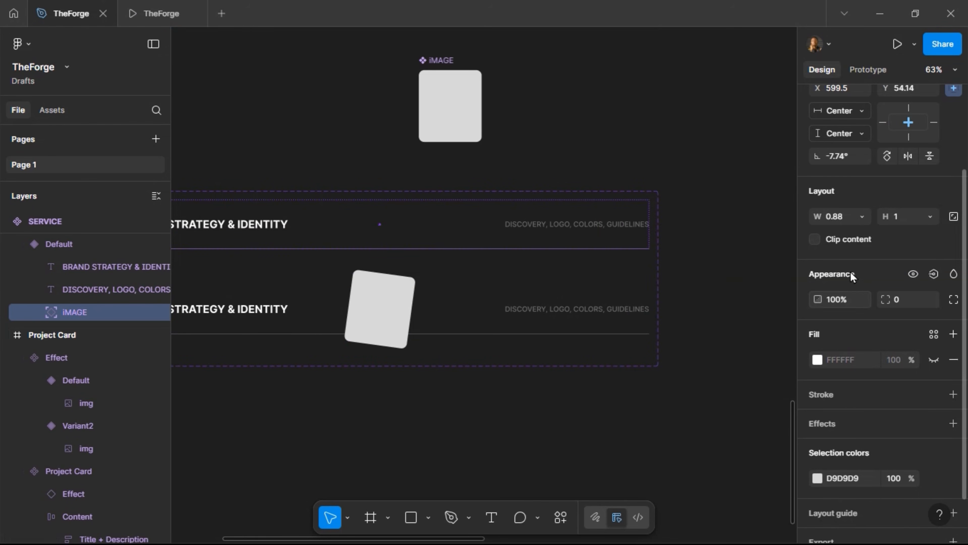
Set the Default iMAGE opacity to 0% and check the hover card in the prototype preview
{"action": "left_click", "coordinate": [853, 305]}
{"action": "type", "text": "0"}
{"action": "key", "text": "Return"}
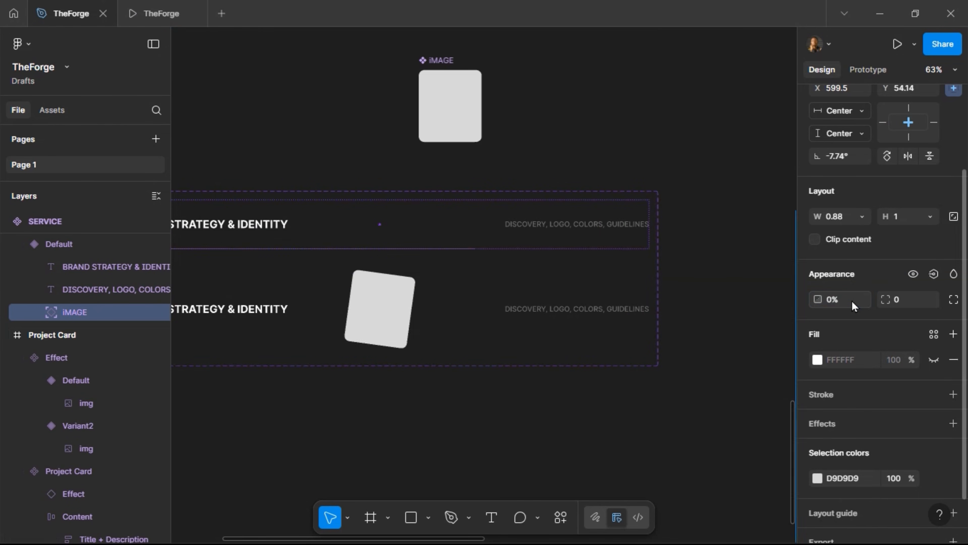
{"action": "left_click", "coordinate": [153, 15]}
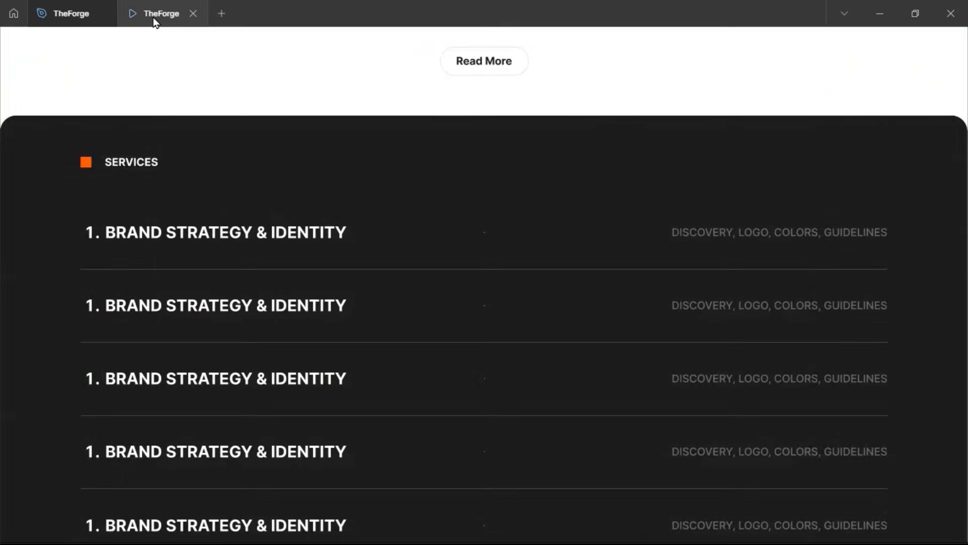
{"action": "mouse_move", "coordinate": [321, 204]}
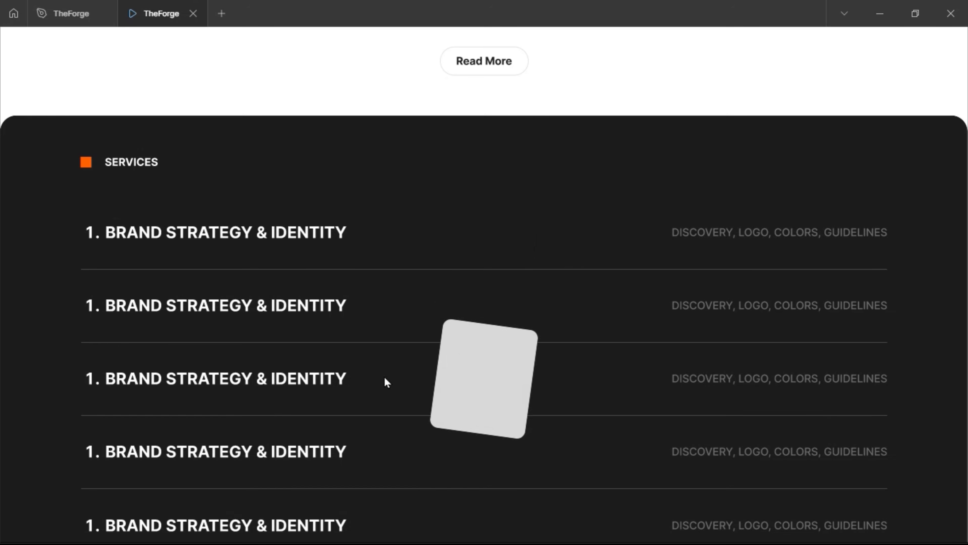
{"action": "scroll", "coordinate": [377, 448], "scroll_direction": "down", "scroll_amount": 2}
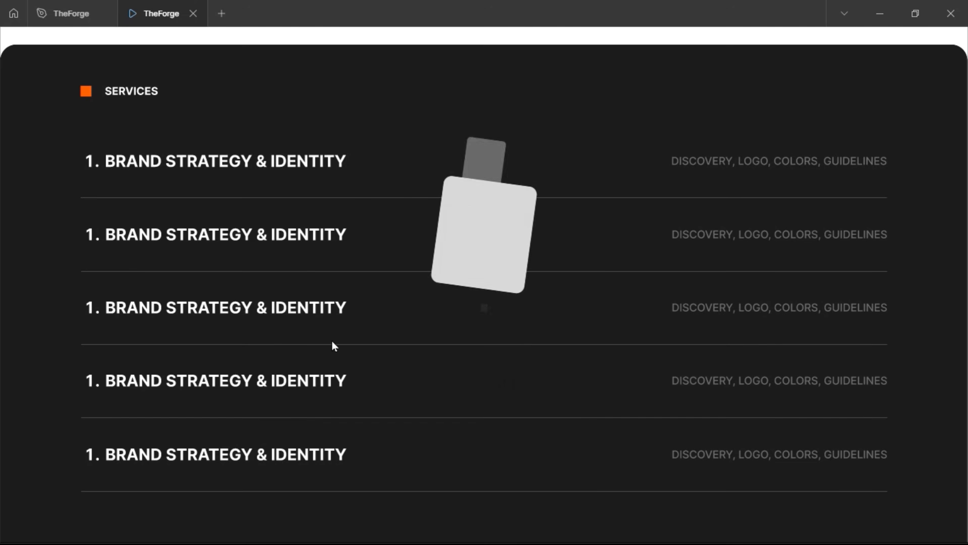
{"action": "left_click", "coordinate": [65, 10]}
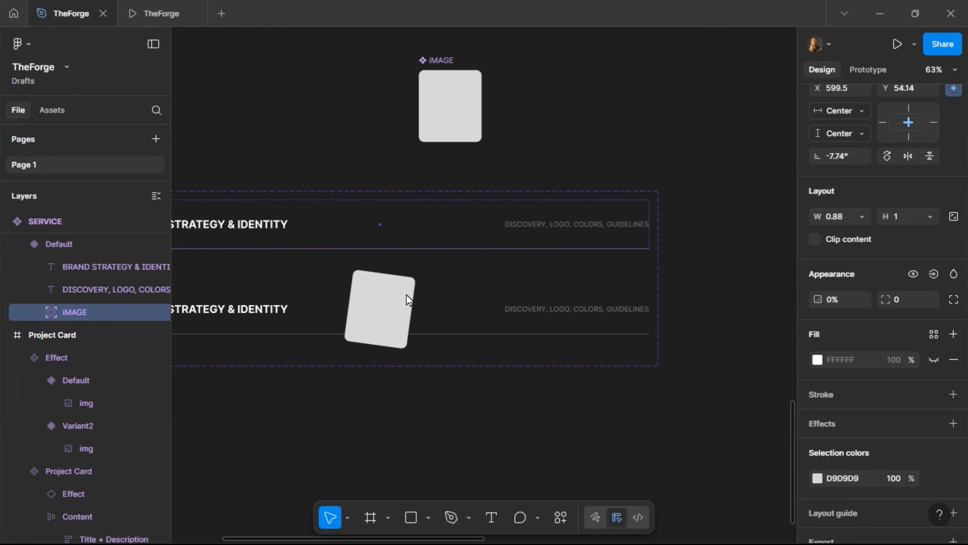
Bind the Default title '1. BRAND STRATEGY & IDENTITY' to a new TITLE text property
{"action": "scroll", "coordinate": [420, 235], "scroll_direction": "left", "scroll_amount": 3}
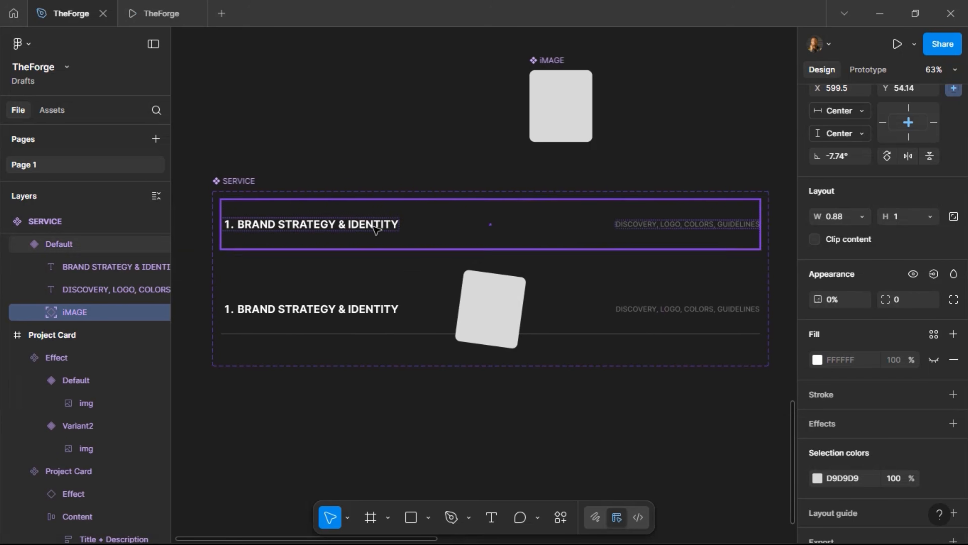
{"action": "left_click", "coordinate": [361, 229]}
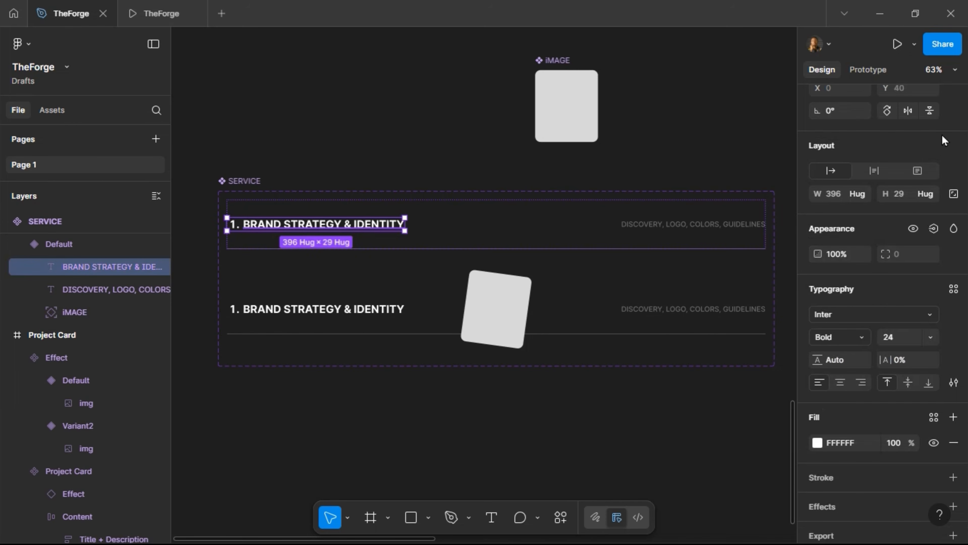
{"action": "scroll", "coordinate": [943, 141], "scroll_direction": "up", "scroll_amount": 3}
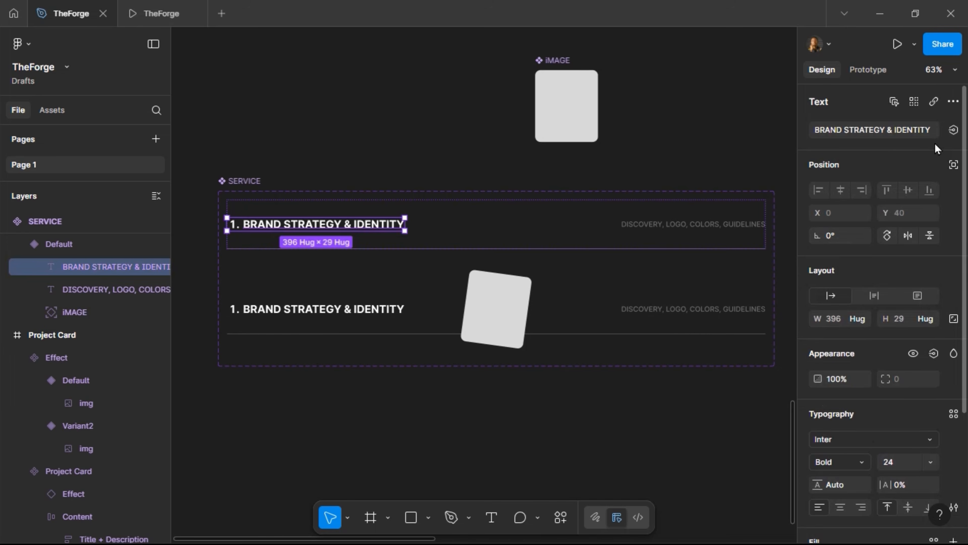
{"action": "left_click", "coordinate": [952, 130]}
{"action": "left_click", "coordinate": [944, 183]}
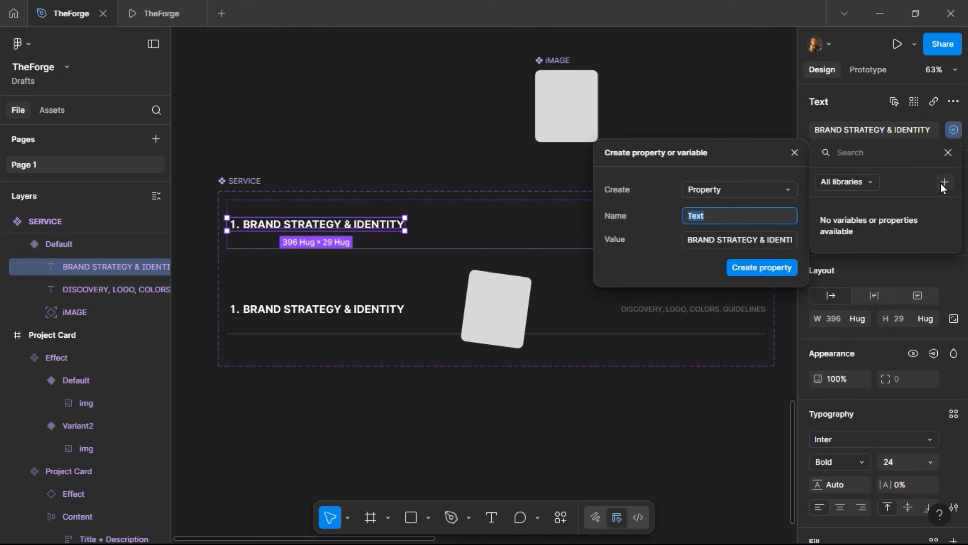
{"action": "type", "text": "Titl"}
{"action": "key", "text": "ctrl+a"}
{"action": "type", "text": "TIT"}
{"action": "key", "text": "Return"}
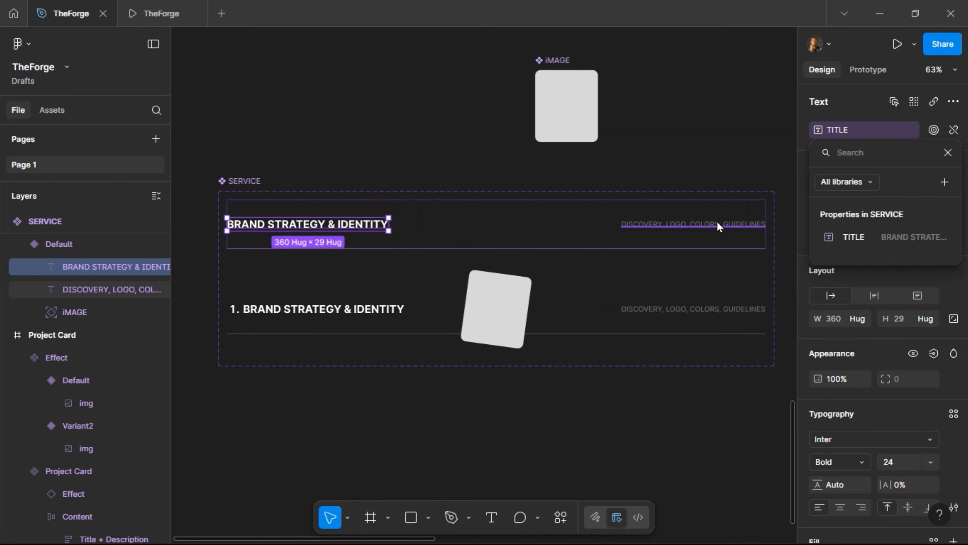
{"action": "left_click", "coordinate": [717, 223]}
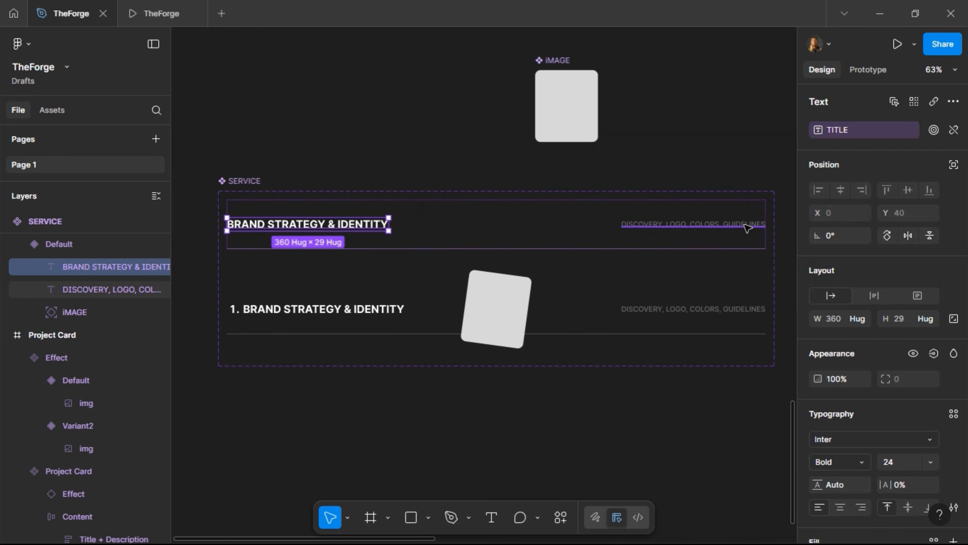
Create a DESCRIPTION text property from the Default variant's description text
{"action": "left_click", "coordinate": [746, 228]}
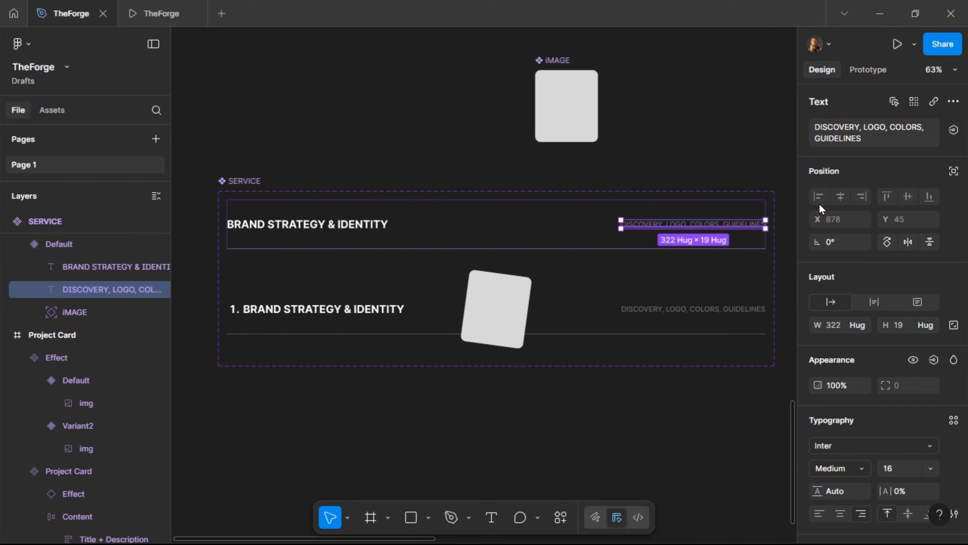
{"action": "left_click", "coordinate": [952, 129]}
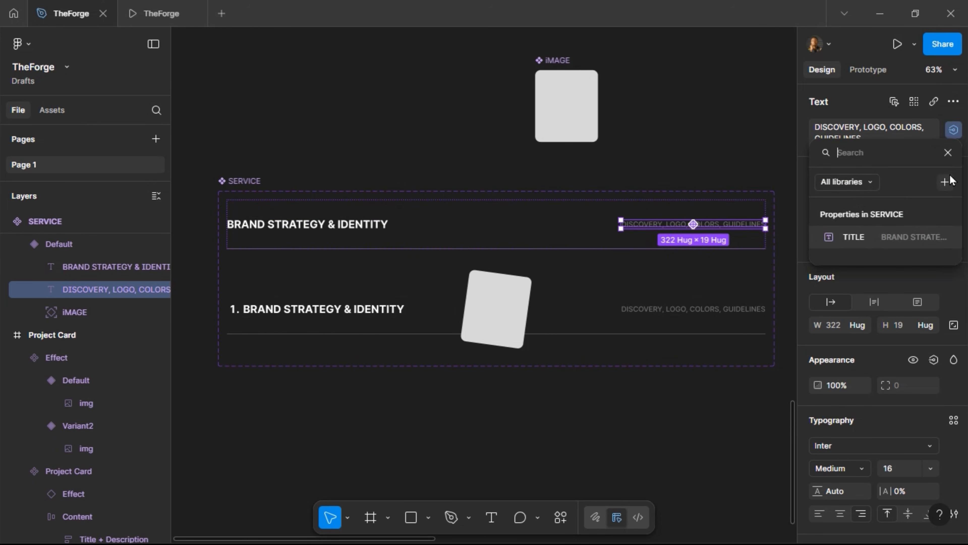
{"action": "left_click", "coordinate": [945, 181]}
{"action": "type", "text": "DES"}
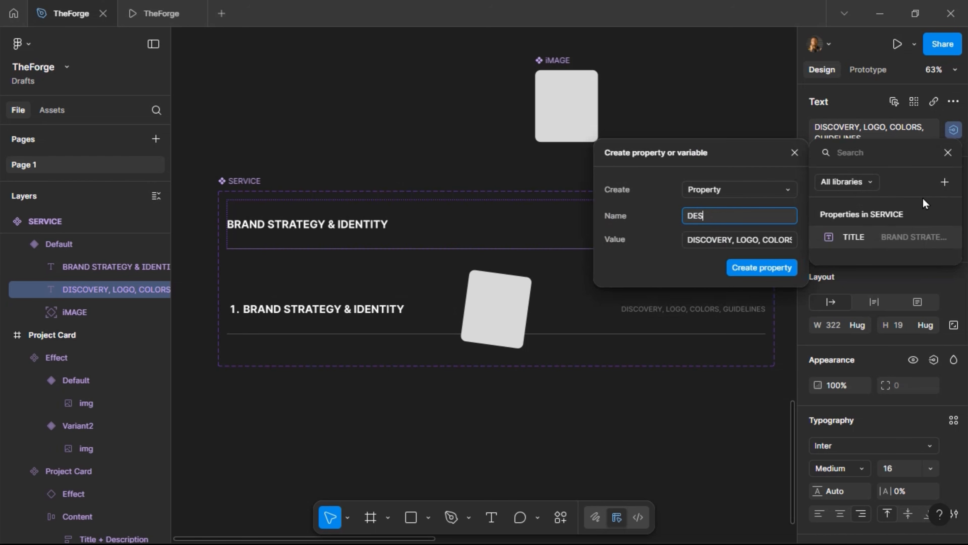
{"action": "type", "text": "CRIPTION"}
{"action": "key", "text": "Return"}
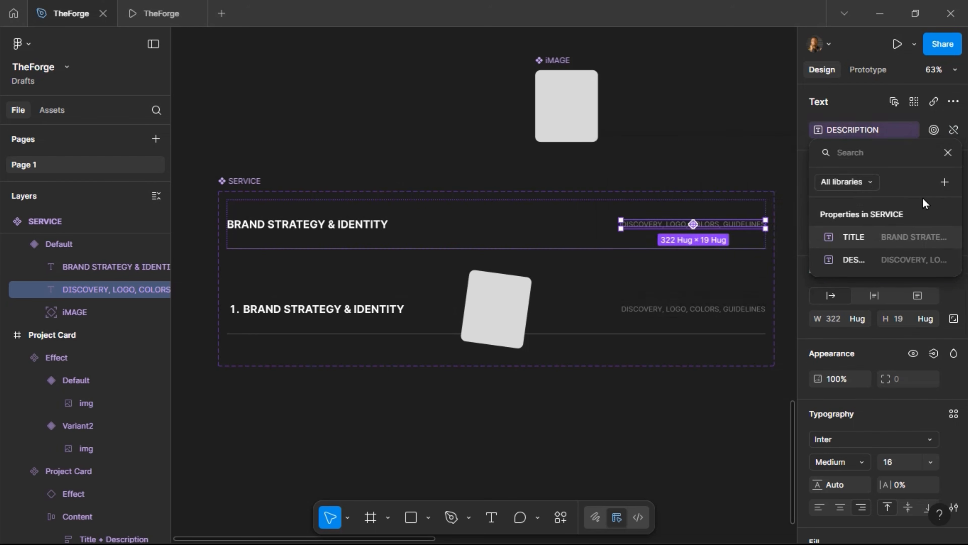
{"action": "left_click", "coordinate": [363, 300]}
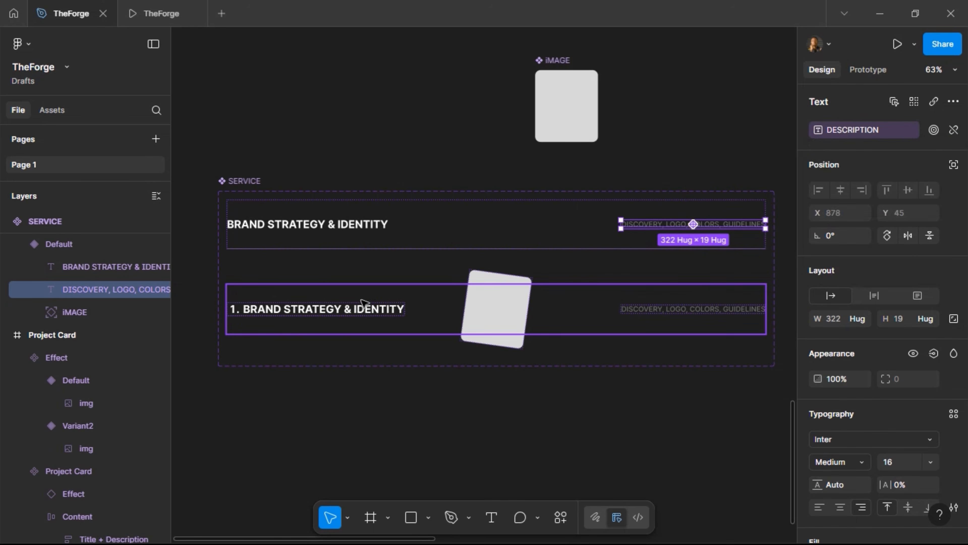
Bind Variant2's title to TITLE and its description to DESCRIPTION
{"action": "left_click", "coordinate": [363, 302]}
{"action": "left_click", "coordinate": [366, 310]}
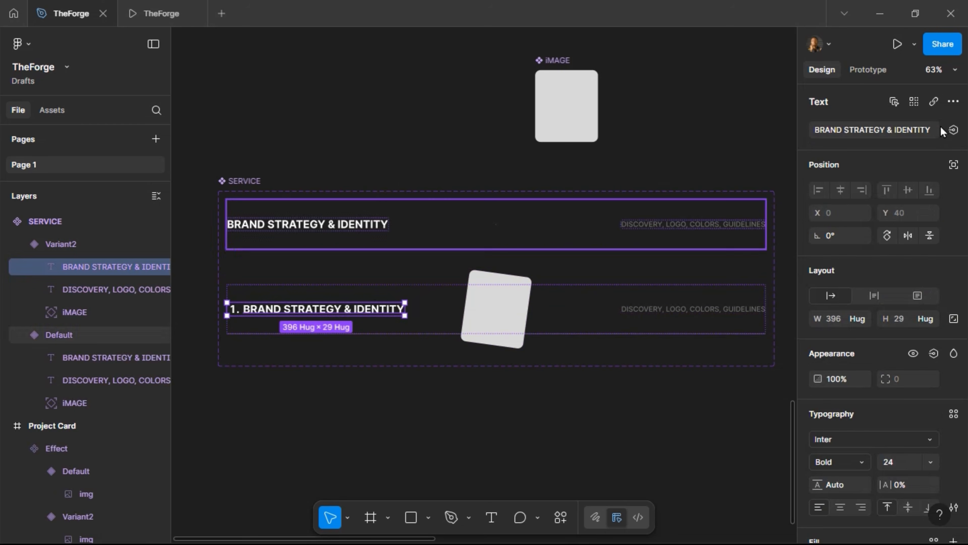
{"action": "left_click", "coordinate": [952, 129]}
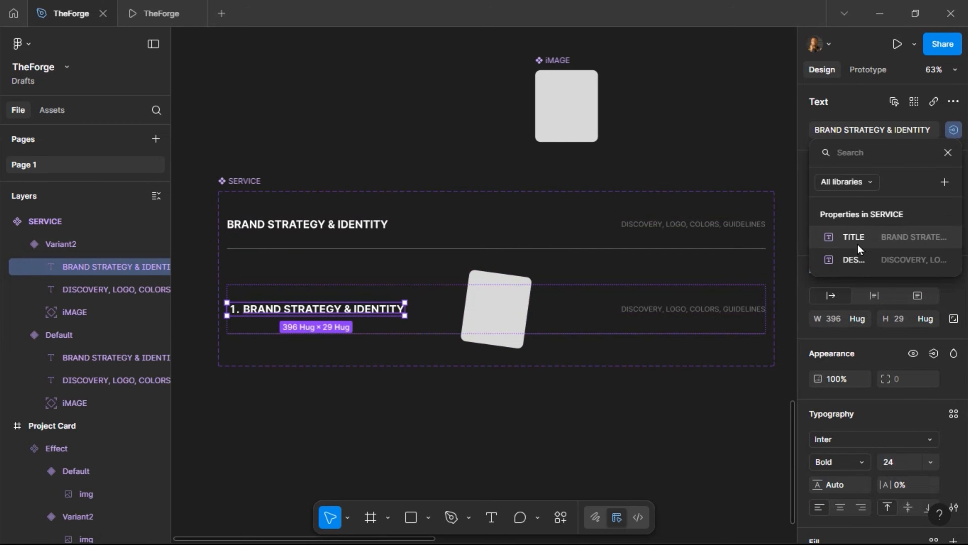
{"action": "left_click", "coordinate": [863, 237]}
{"action": "left_click", "coordinate": [751, 310]}
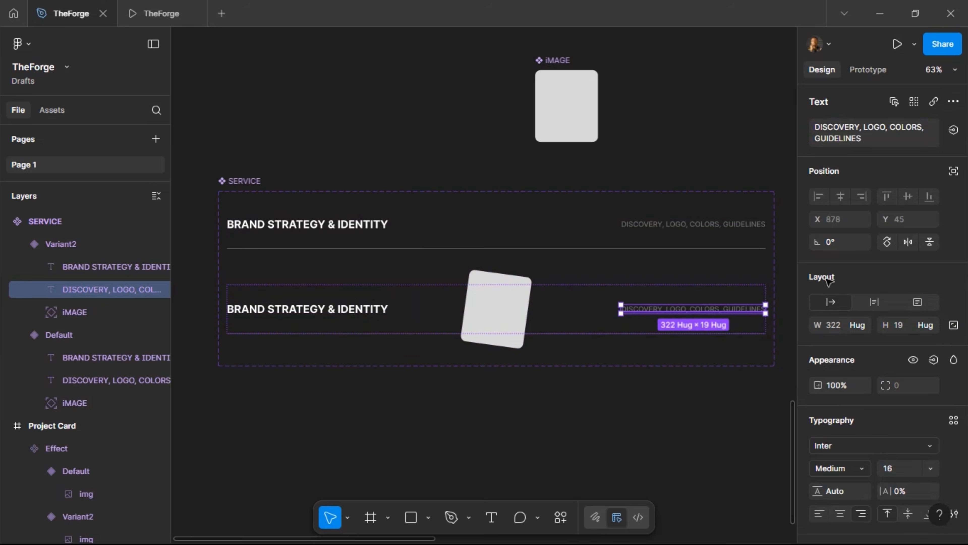
{"action": "left_click", "coordinate": [953, 130]}
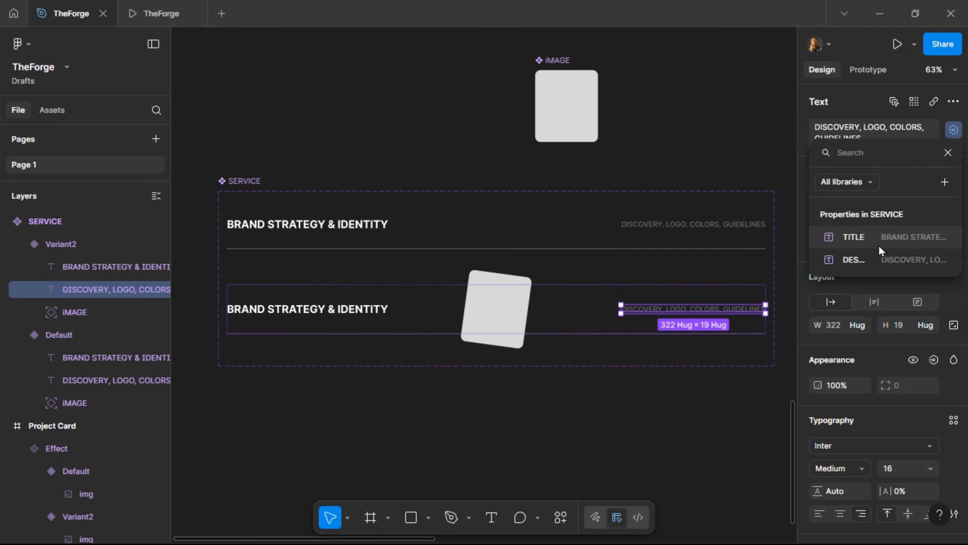
{"action": "left_click", "coordinate": [854, 260]}
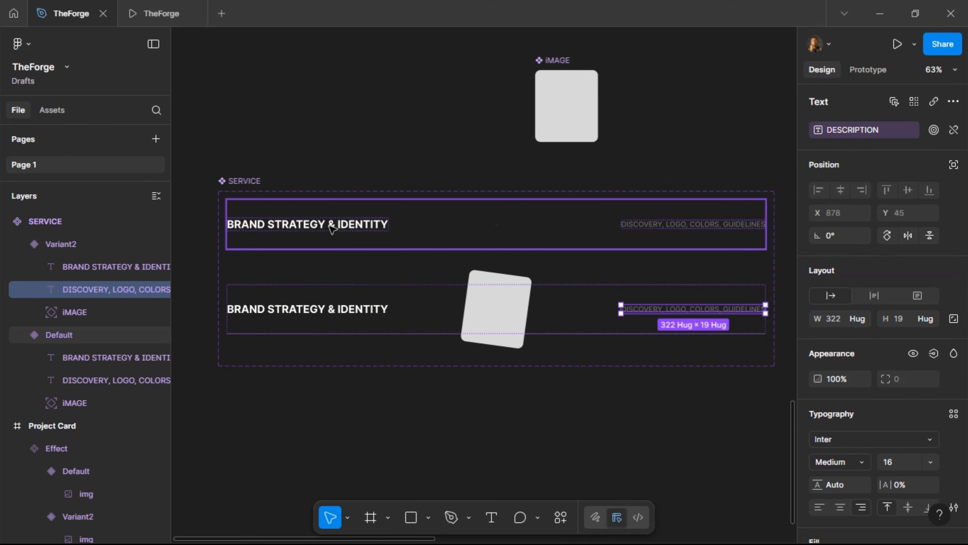
{"action": "left_click", "coordinate": [342, 235]}
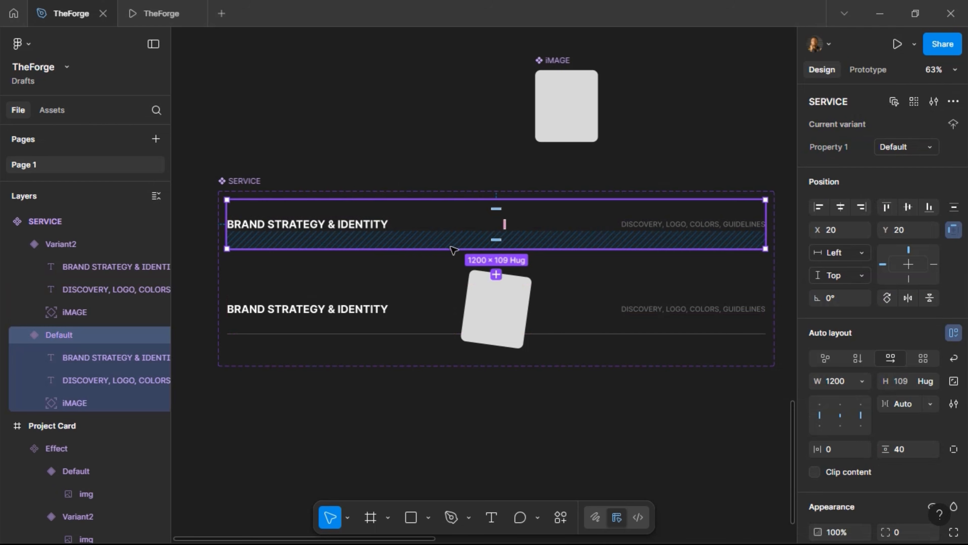
Try number prefixes on the Default variant's title text, then remove the prefix
{"action": "left_click", "coordinate": [358, 228]}
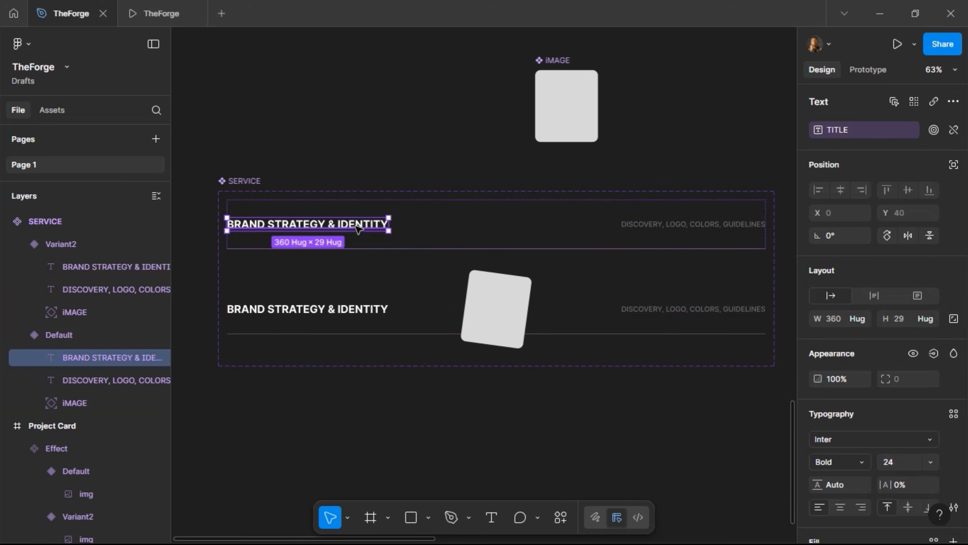
{"action": "double_click", "coordinate": [343, 224]}
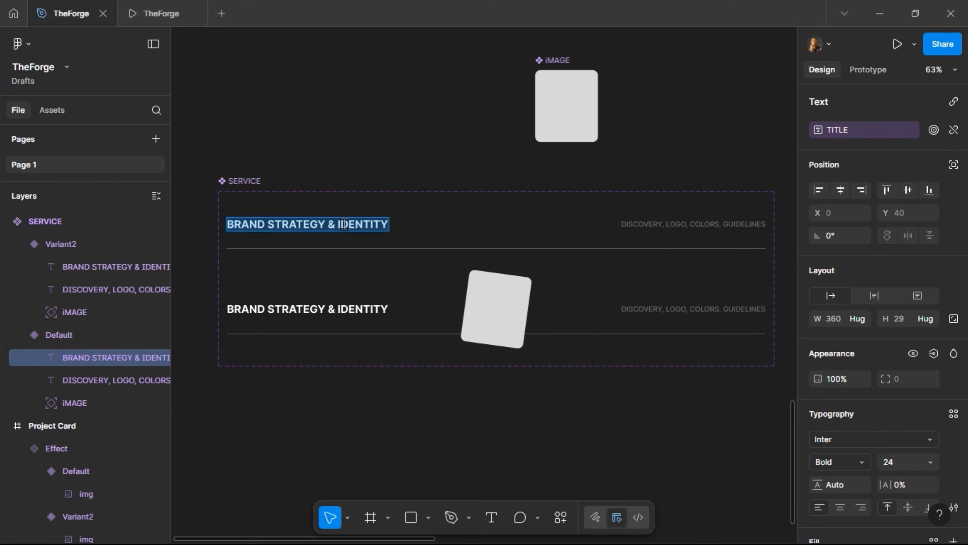
{"action": "left_click", "coordinate": [344, 224]}
{"action": "key", "text": "Home"}
{"action": "type", "text": "1."}
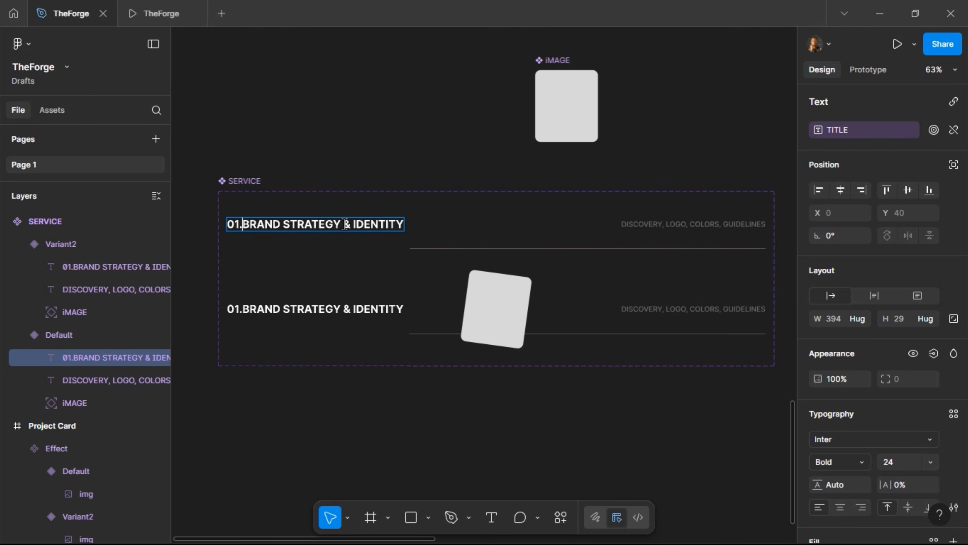
{"action": "key", "text": "BackSpace"}
{"action": "key", "text": "BackSpace"}
{"action": "key", "text": "BackSpace"}
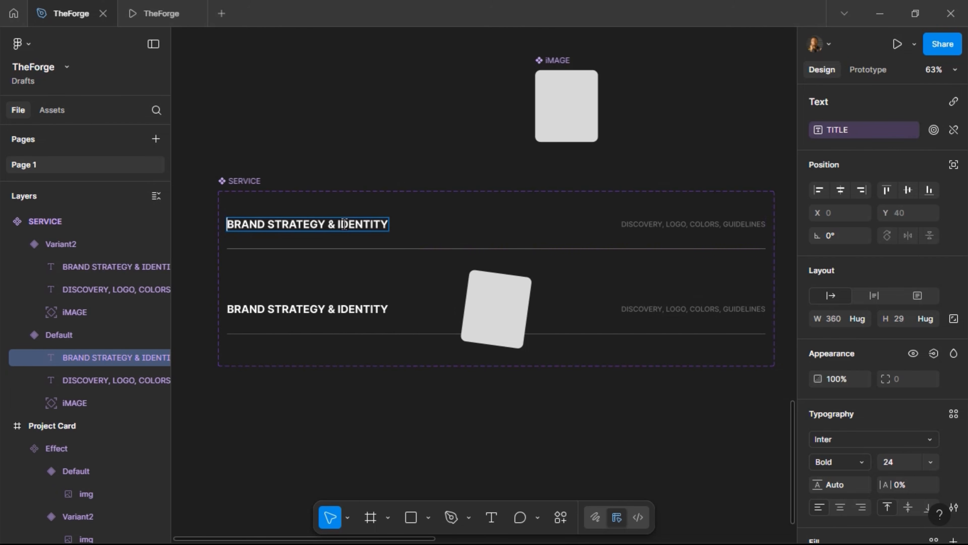
{"action": "type", "text": "."}
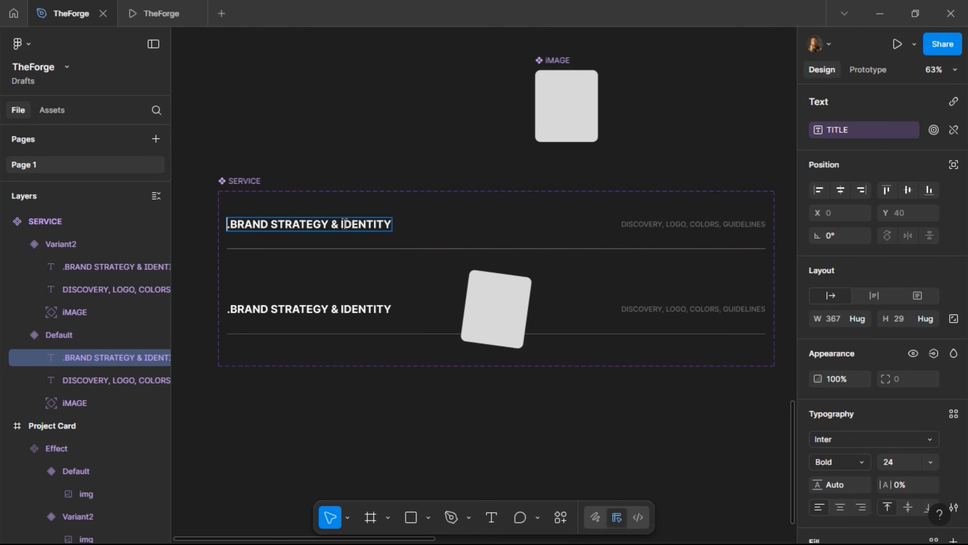
{"action": "type", "text": "01"}
{"action": "key", "text": "Right"}
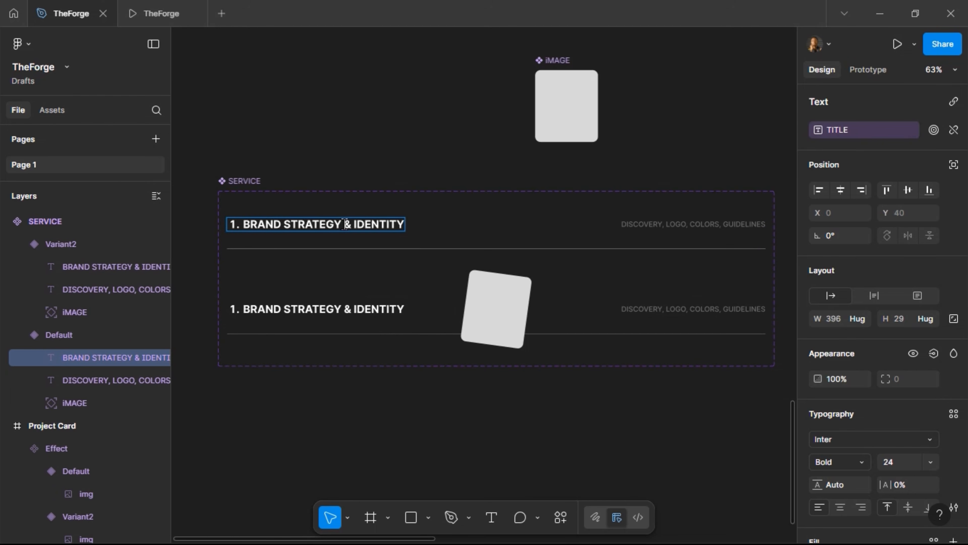
{"action": "key", "text": "BackSpace"}
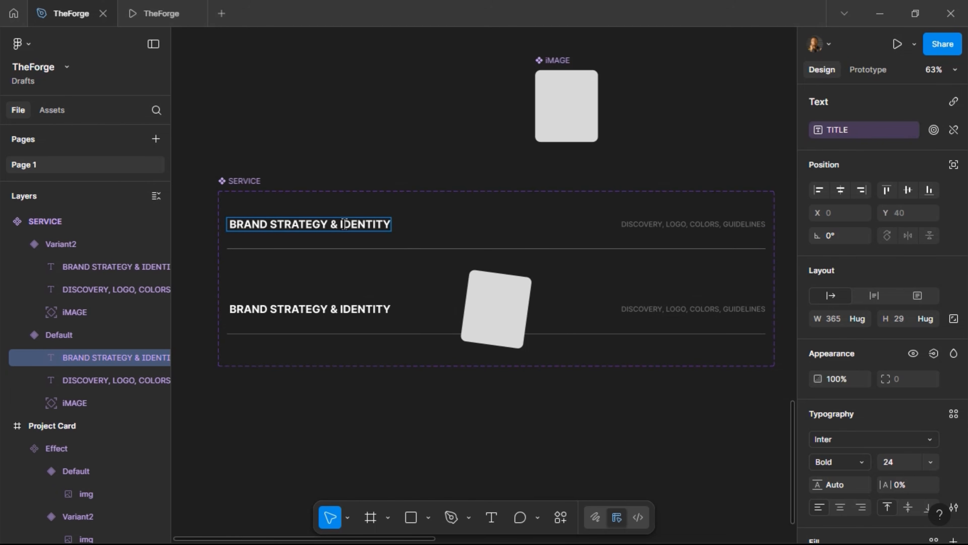
{"action": "key", "text": "ctrl+z"}
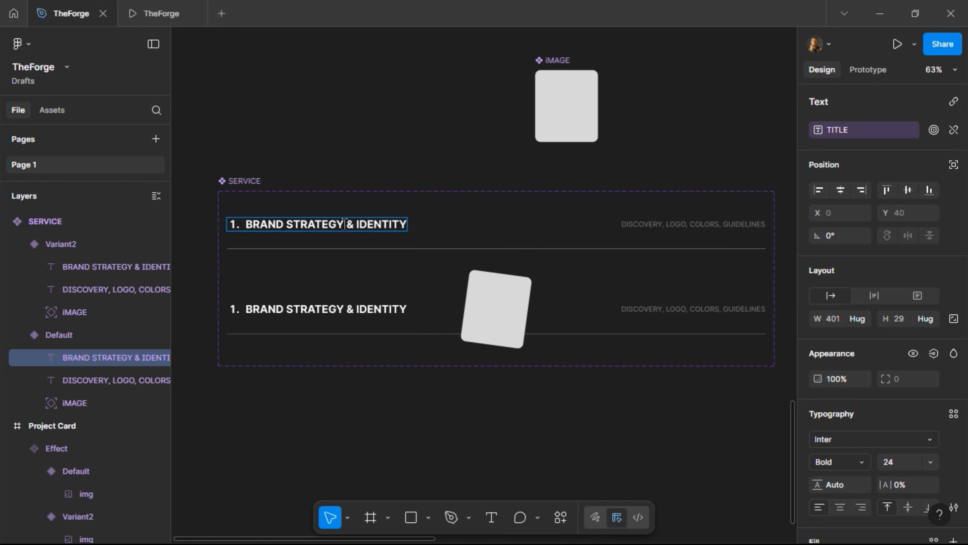
{"action": "key", "text": "Escape"}
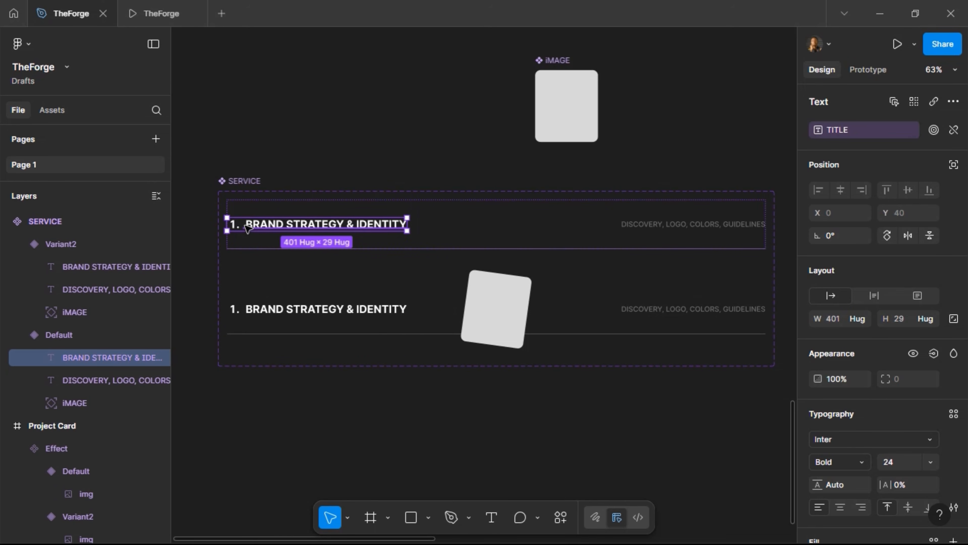
{"action": "double_click", "coordinate": [245, 225]}
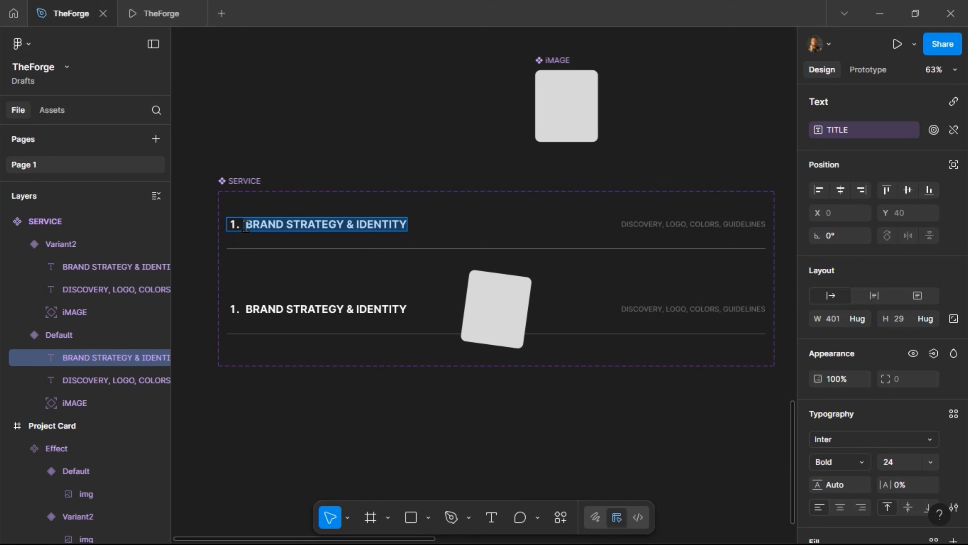
{"action": "left_click", "coordinate": [245, 226]}
{"action": "key", "text": "BackSpace"}
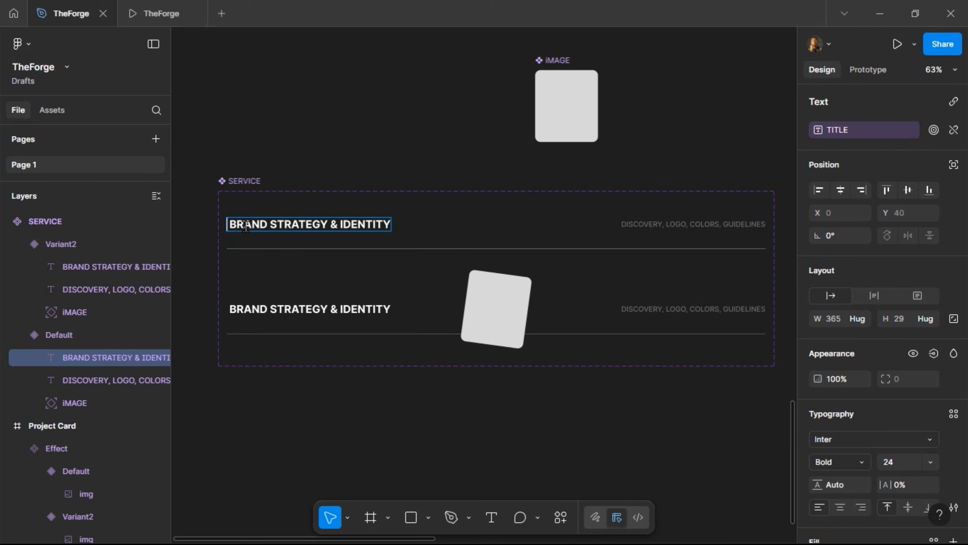
{"action": "key", "text": "Escape"}
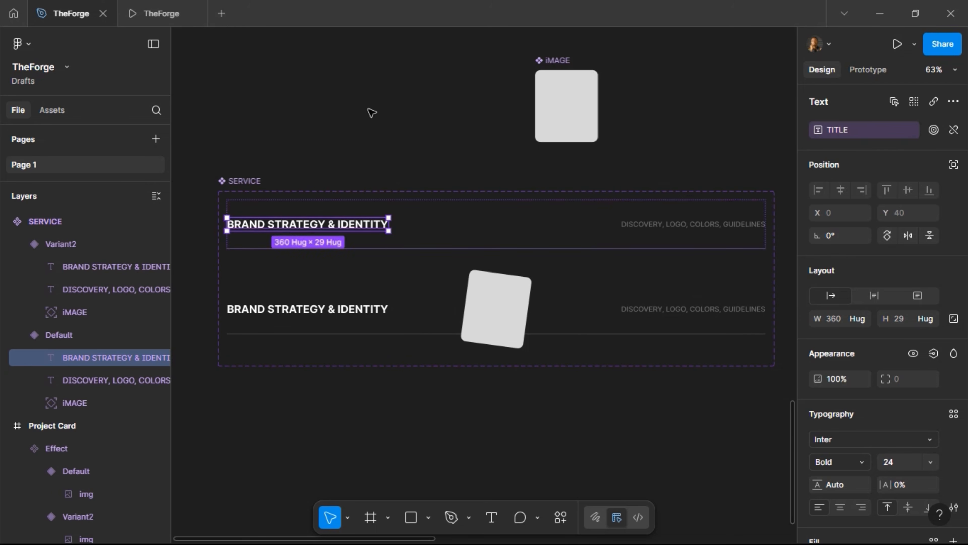
Set the first homepage service row's TITLE to '01. BRAND STRATEGY & IDENTITY'
{"action": "scroll", "coordinate": [371, 111], "scroll_direction": "right", "scroll_amount": 10}
{"action": "scroll", "coordinate": [372, 113], "scroll_direction": "right", "scroll_amount": 15}
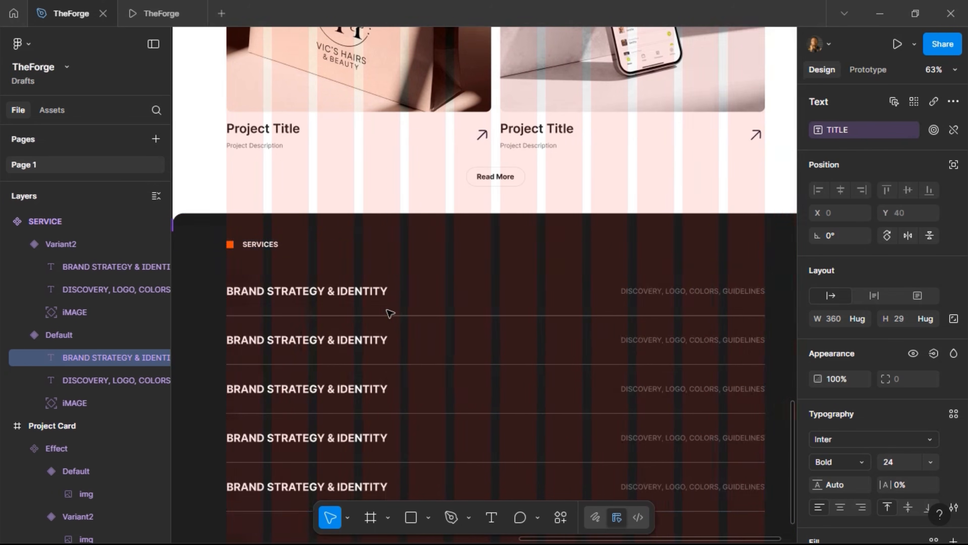
{"action": "double_click", "coordinate": [279, 296]}
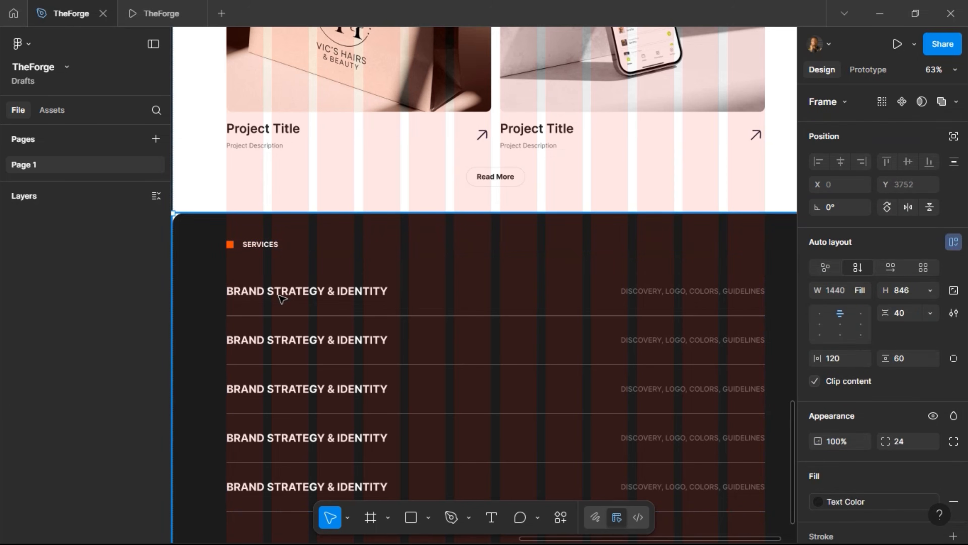
{"action": "double_click", "coordinate": [279, 295]}
{"action": "double_click", "coordinate": [280, 296]}
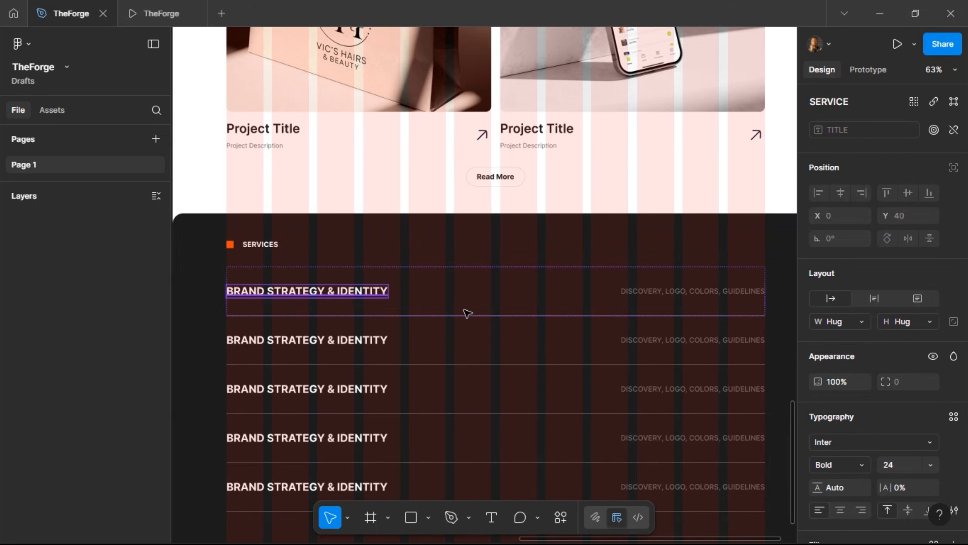
{"action": "left_click", "coordinate": [467, 313]}
{"action": "left_click", "coordinate": [903, 186]}
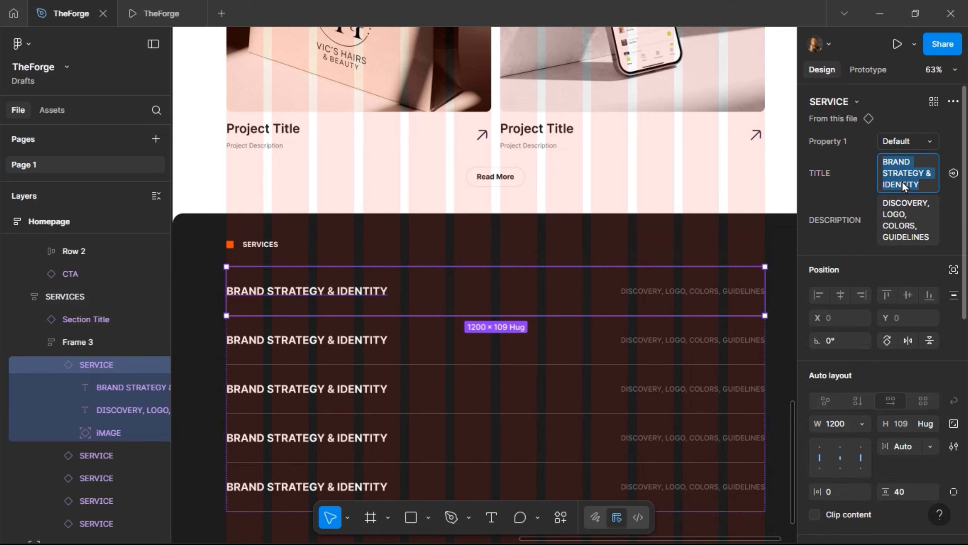
{"action": "key", "text": "Left"}
{"action": "type", "text": "01."}
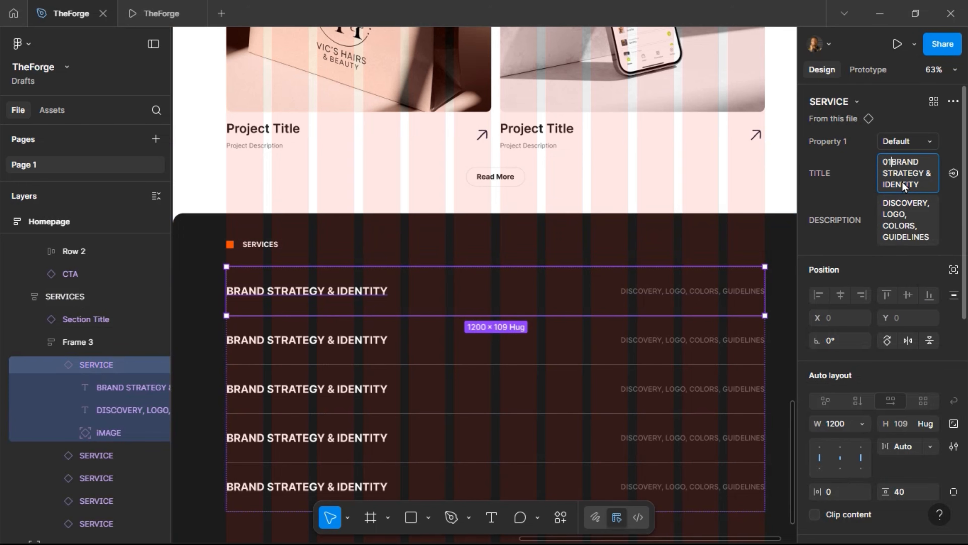
{"action": "key", "text": "Return"}
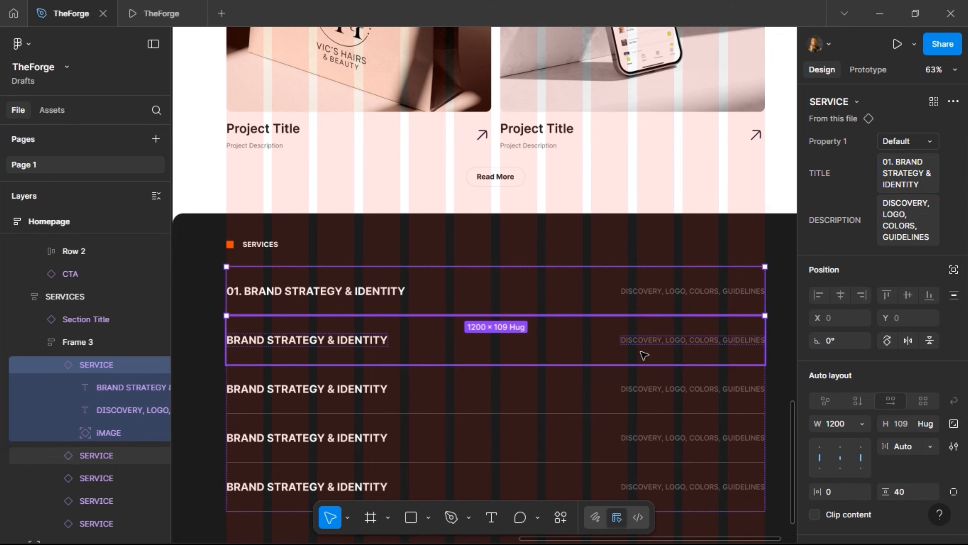
Select the other four service rows and type '01.' into their shared TITLE value
{"action": "left_click", "coordinate": [643, 355]}
{"action": "left_click", "coordinate": [671, 393], "text": "ctrl"}
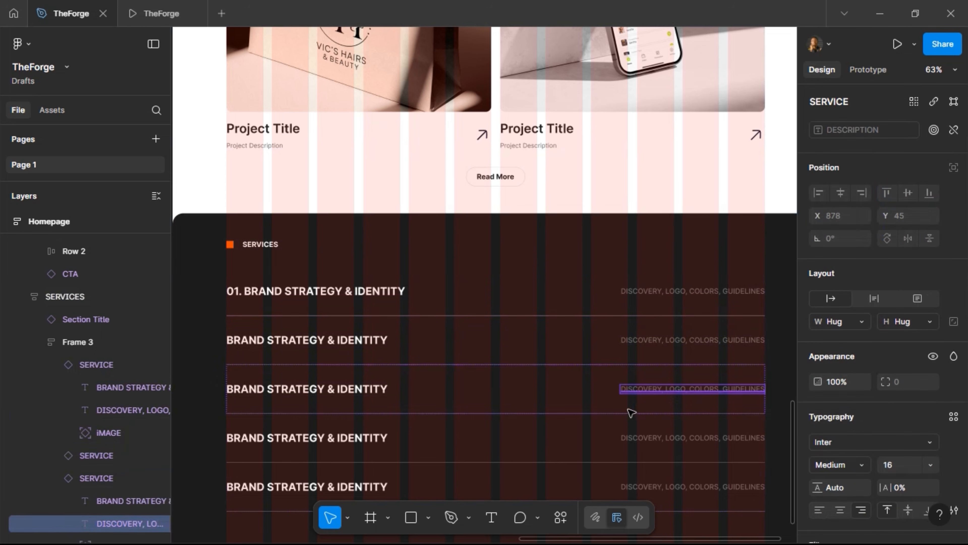
{"action": "key", "text": "Escape"}
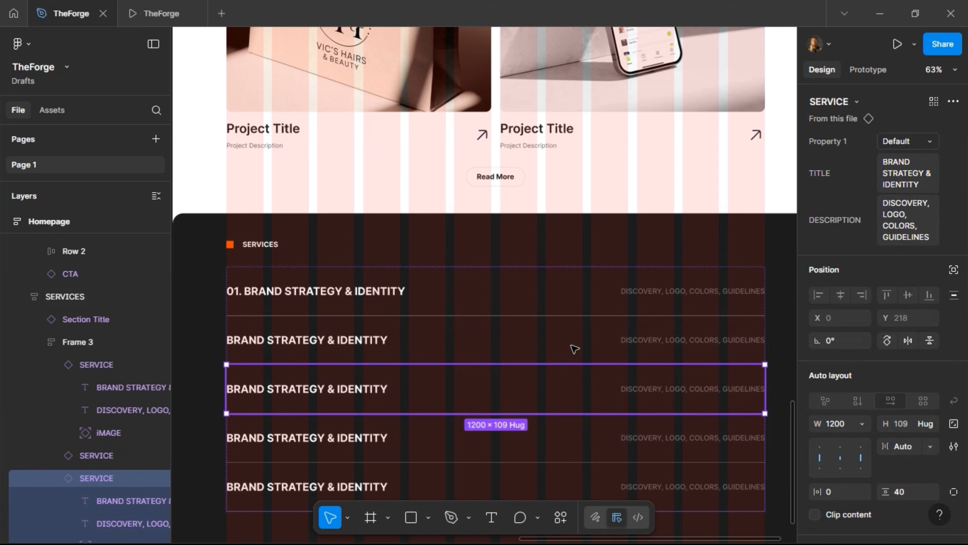
{"action": "left_click", "coordinate": [574, 348], "text": "shift"}
{"action": "left_click", "coordinate": [594, 452], "text": "shift"}
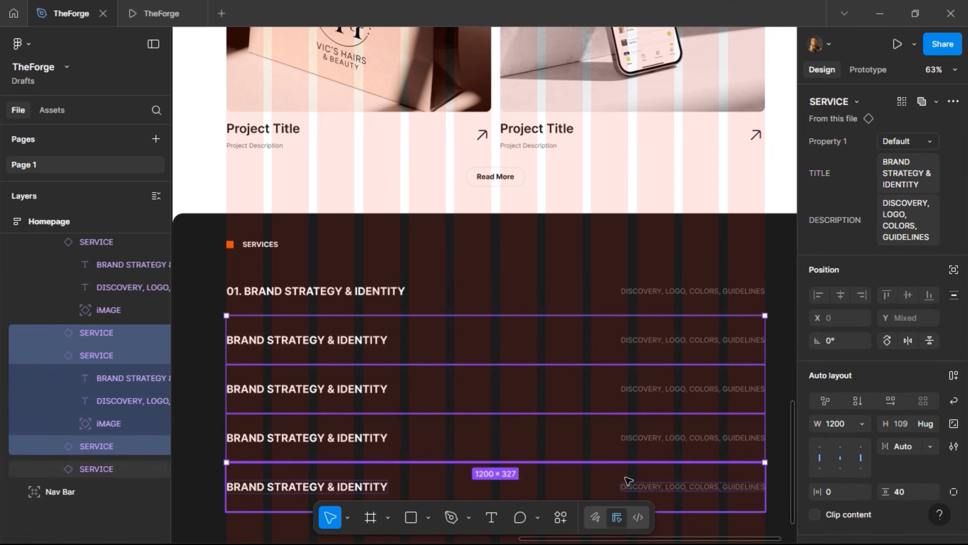
{"action": "left_click", "coordinate": [629, 480], "text": "shift"}
{"action": "left_click", "coordinate": [895, 169]}
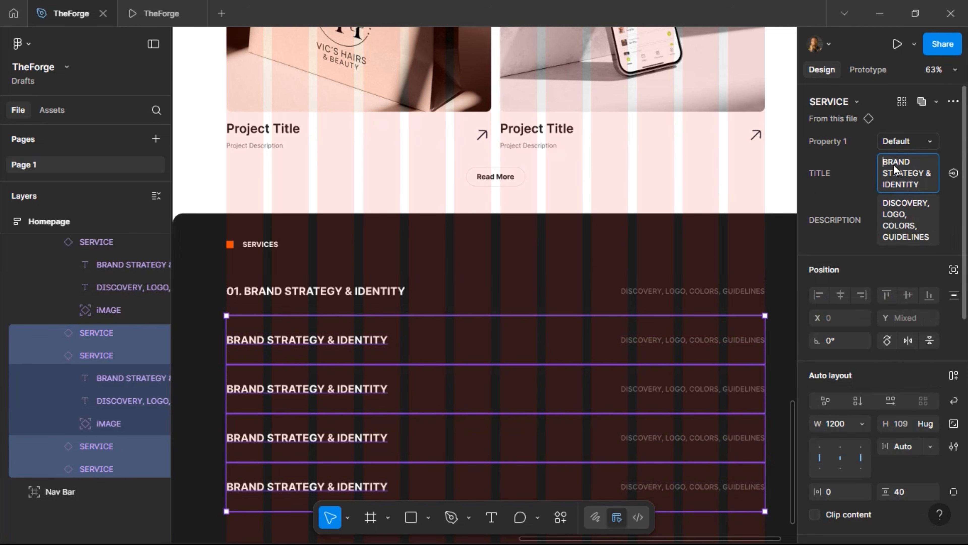
{"action": "type", "text": "01."}
Commit '01.' titles on all rows, confirm them in the prototype preview, and return to the design
{"action": "left_click", "coordinate": [152, 12]}
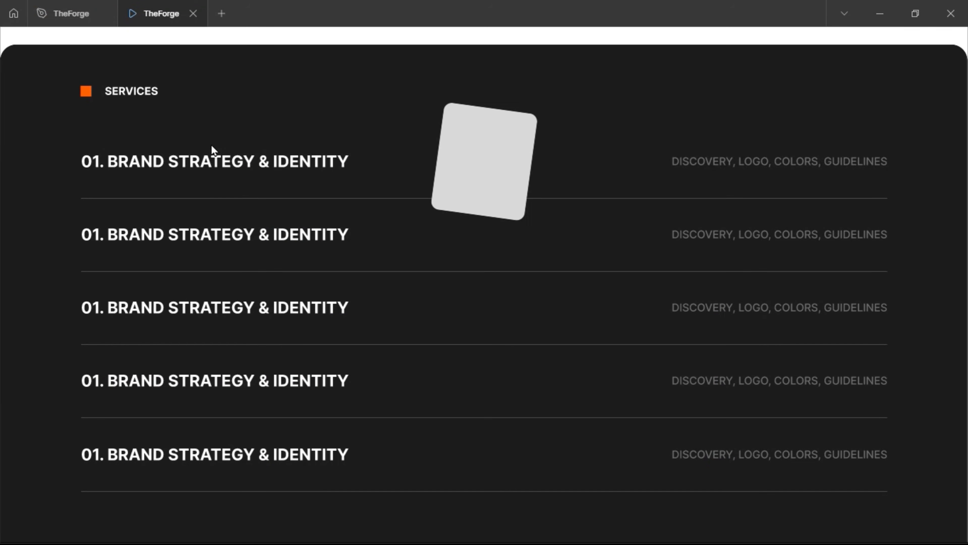
{"action": "left_click", "coordinate": [71, 14]}
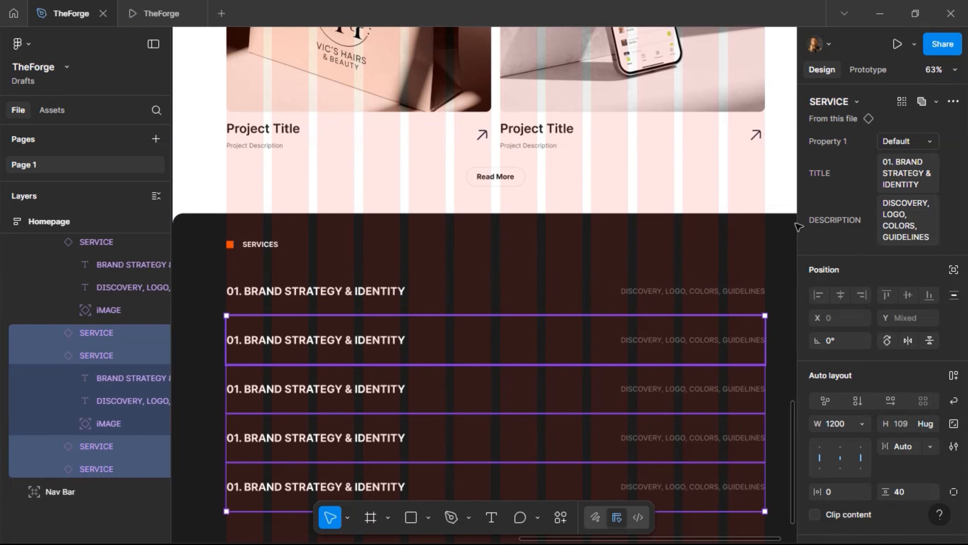
{"action": "left_click", "coordinate": [900, 180]}
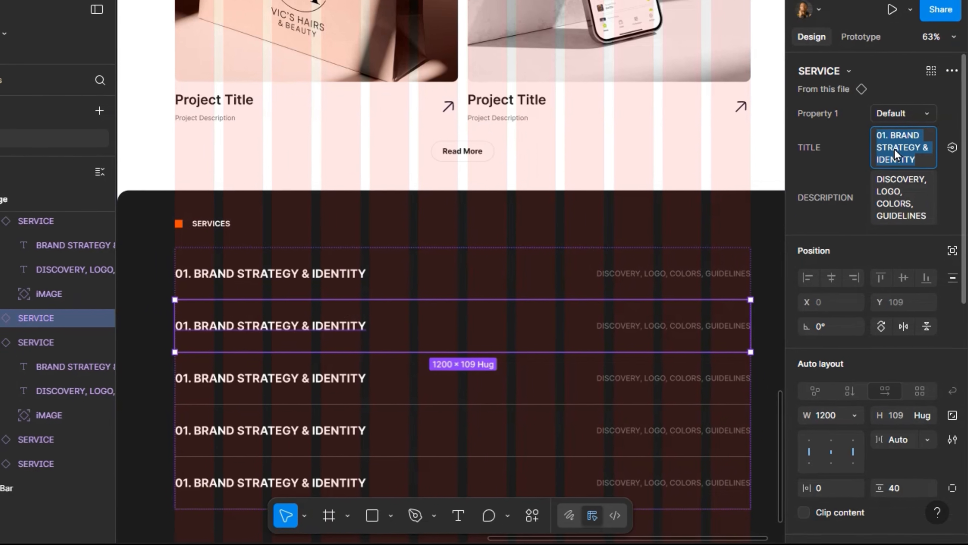
Give the second service row the title '02. UI/UX DESIGN' and description 'WEBSITE, MOBILE, WIREFRAMES, TESTING'
{"action": "type", "text": "02."}
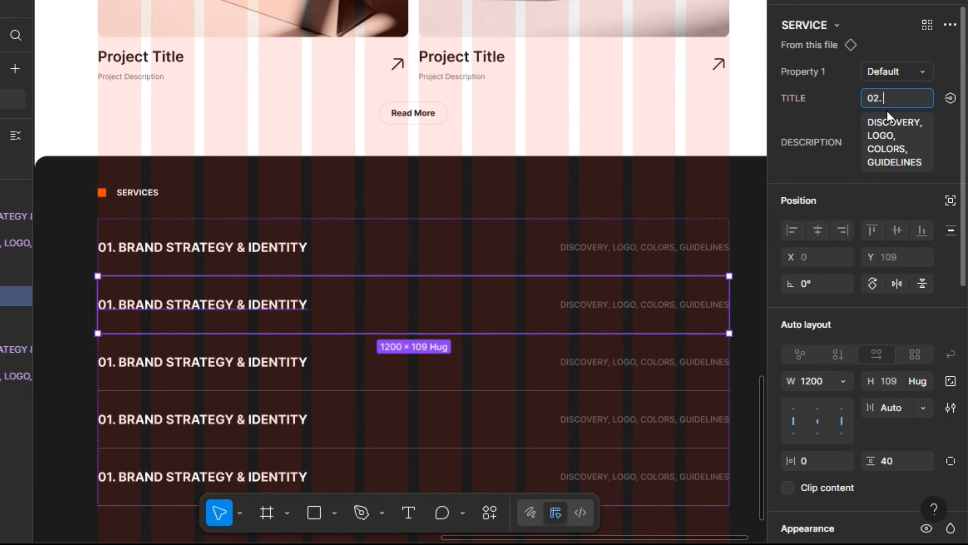
{"action": "type", "text": " UI/UX DESIGN"}
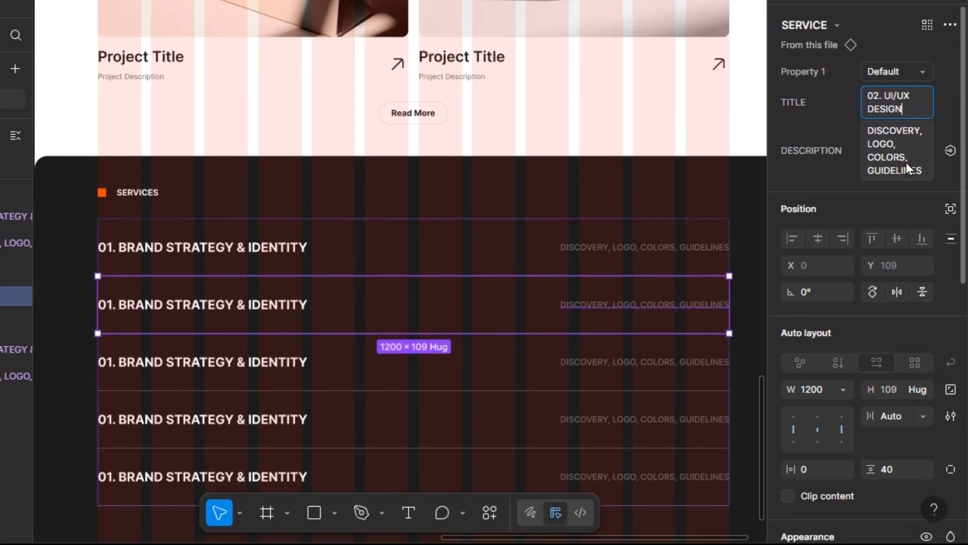
{"action": "left_click", "coordinate": [907, 168]}
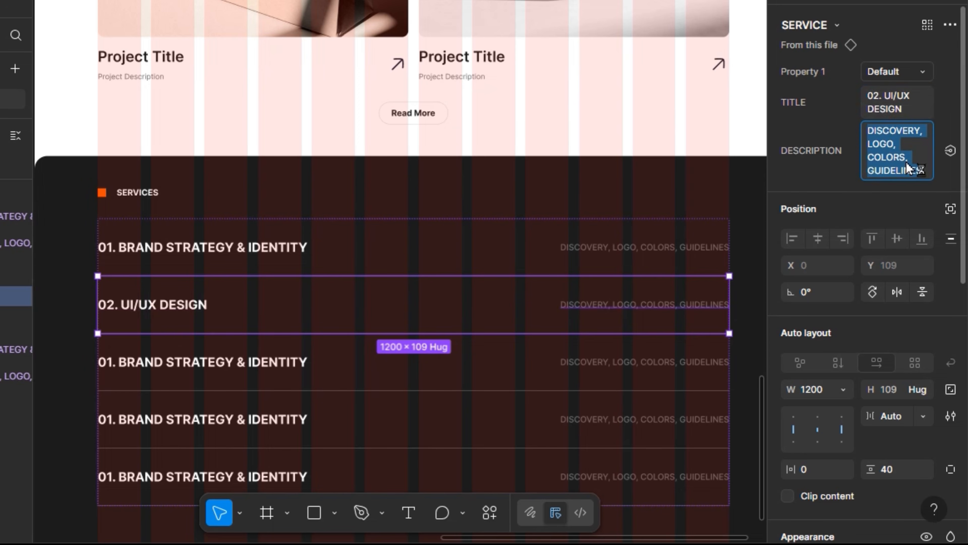
{"action": "type", "text": "WEBSITE"}
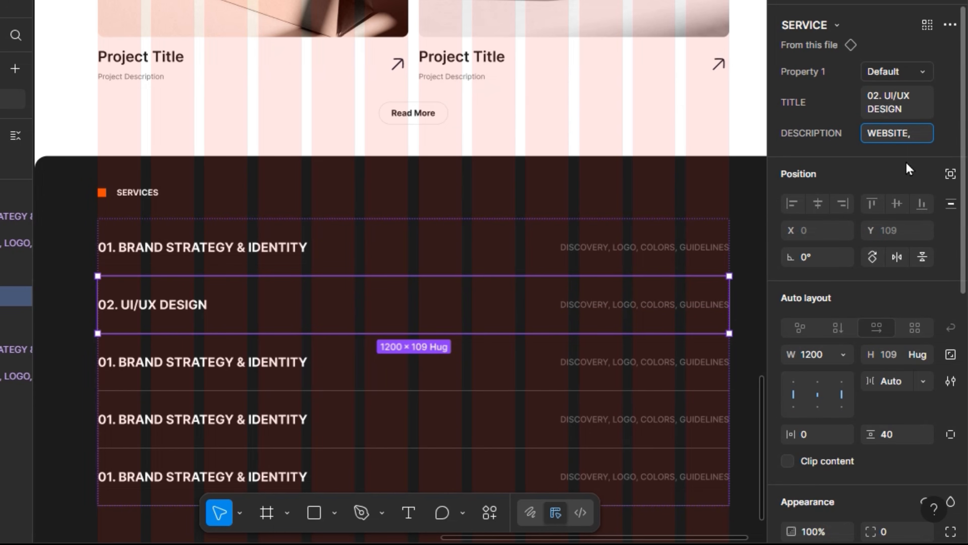
{"action": "type", "text": ", MOBILE"}
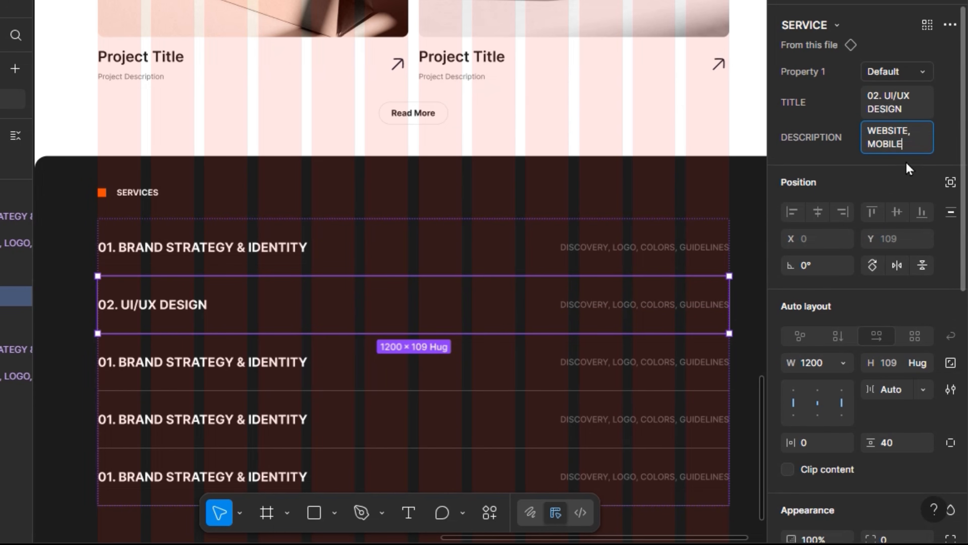
{"action": "type", "text": ", WIREFRAMES"}
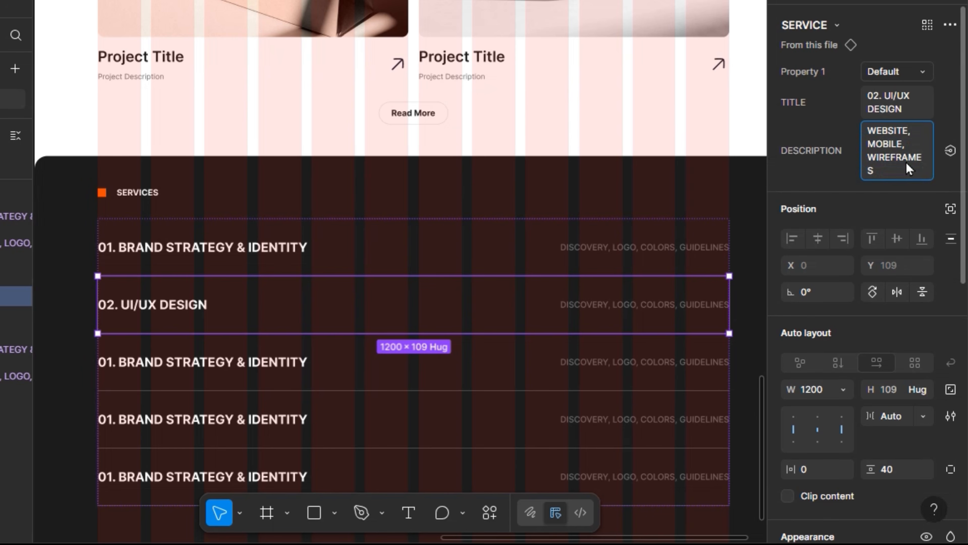
{"action": "type", "text": ", TESTING"}
{"action": "key", "text": "Return"}
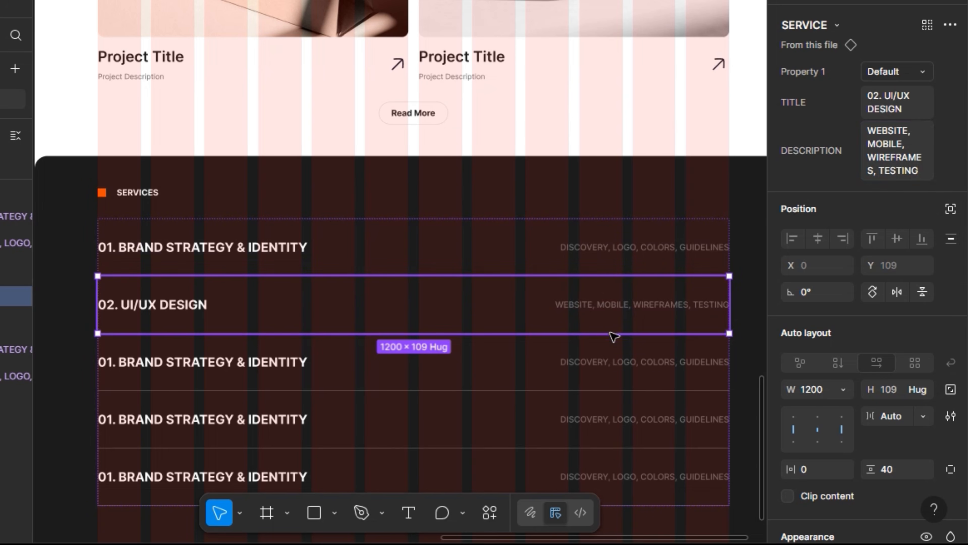
{"action": "left_click", "coordinate": [624, 359]}
Set the third row's TITLE to '03. WEBSITE DESIGN & DEVELOPMENT' and DESCRIPTION to 'DESIGN, WEBFLOW, FRAMER, RESPONSIVE'
{"action": "left_click", "coordinate": [896, 123]}
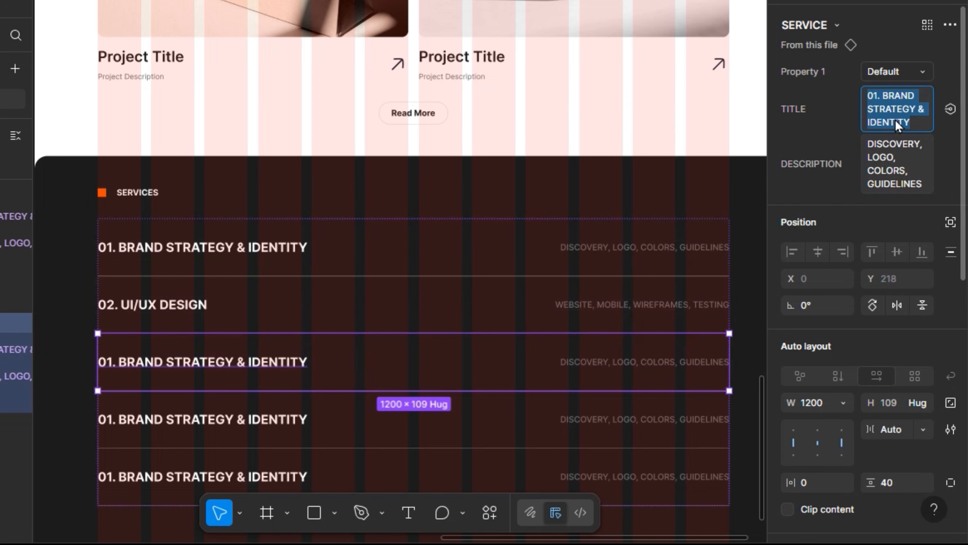
{"action": "type", "text": "03."}
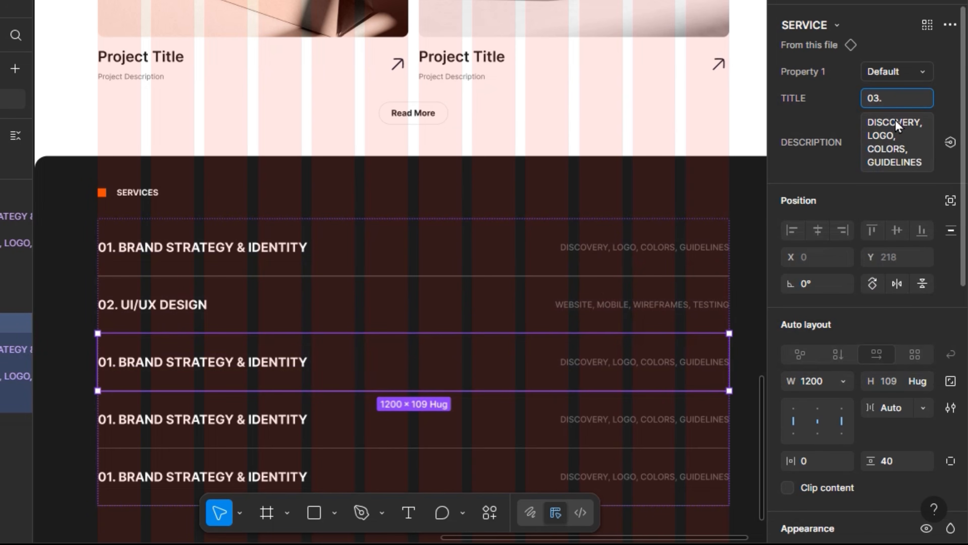
{"action": "type", "text": " WEBSITE DESIGN"}
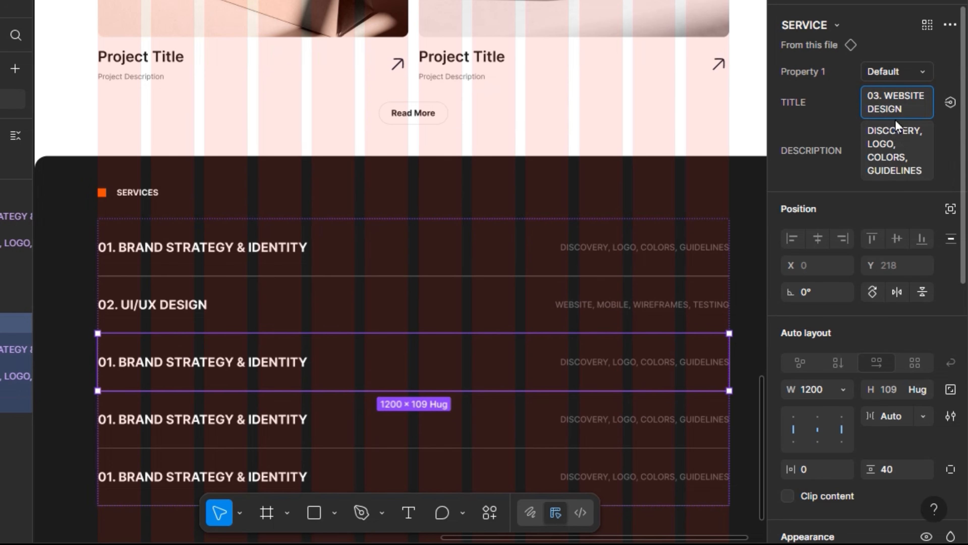
{"action": "type", "text": " & DEVELOPMENT"}
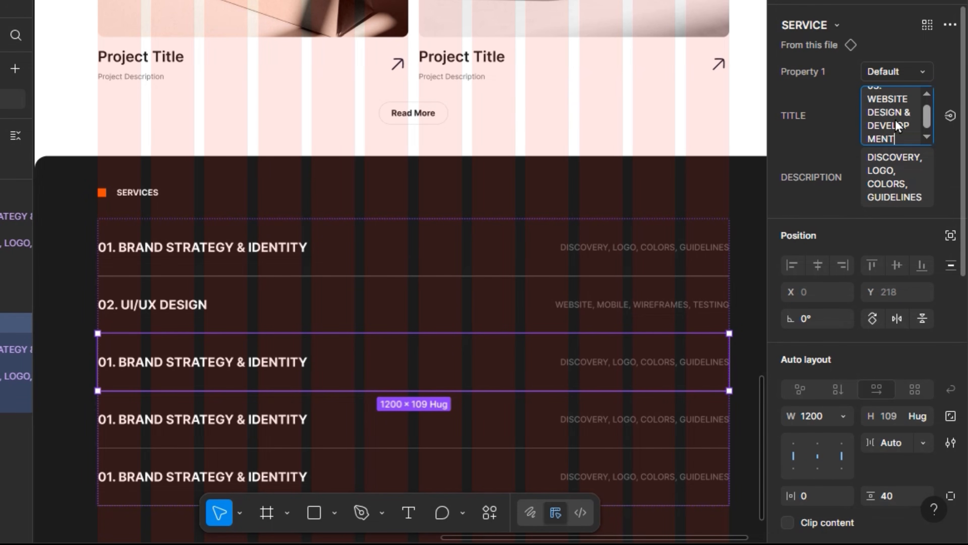
{"action": "key", "text": "Return"}
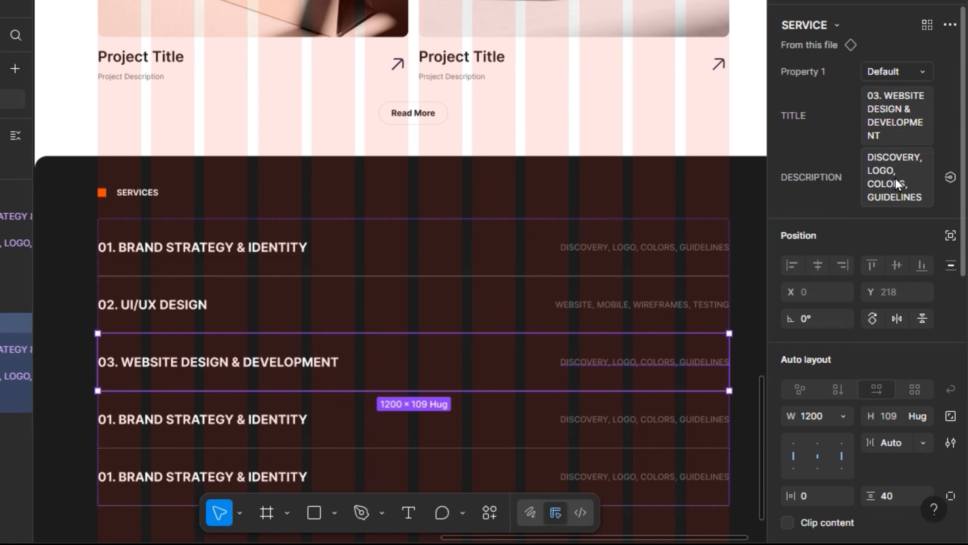
{"action": "left_click", "coordinate": [896, 185]}
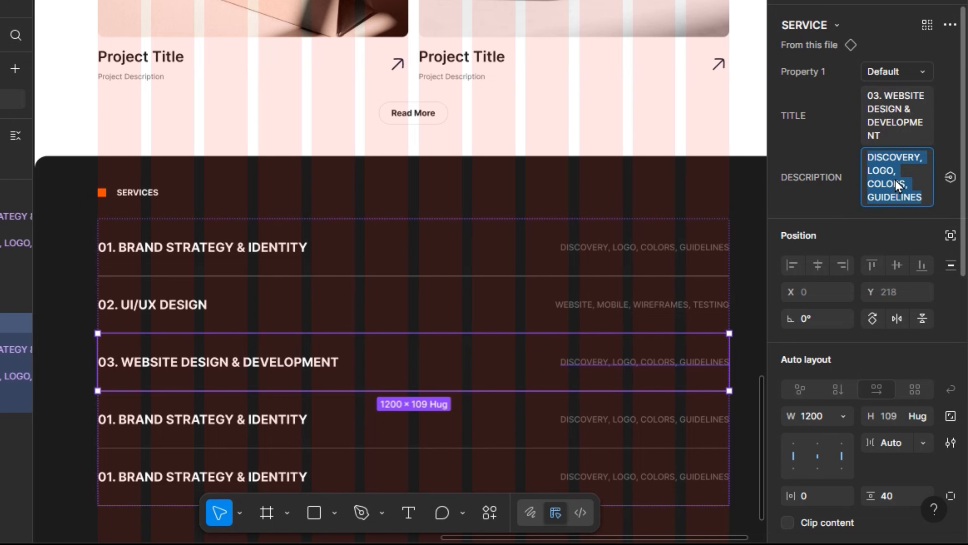
{"action": "type", "text": "DESIGN"}
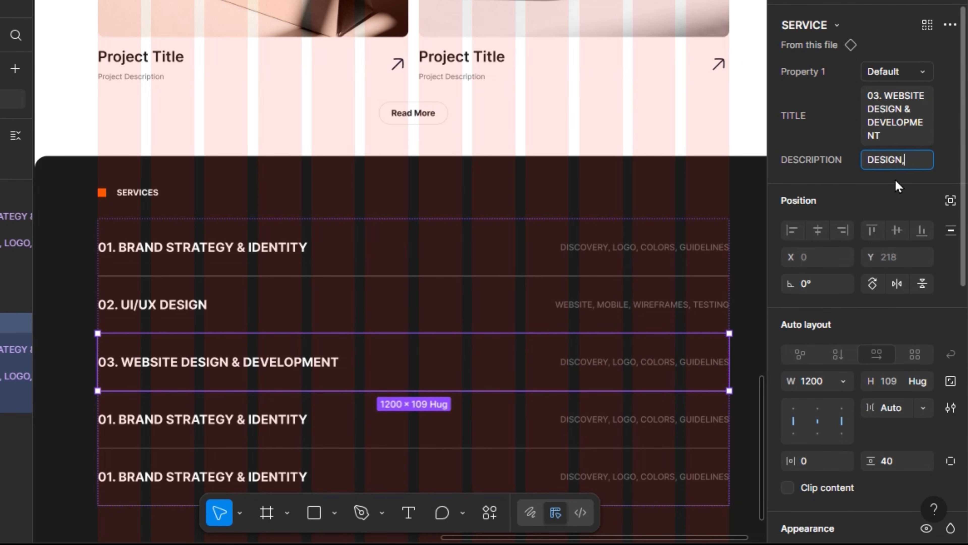
{"action": "type", "text": ", WEBFLOW"}
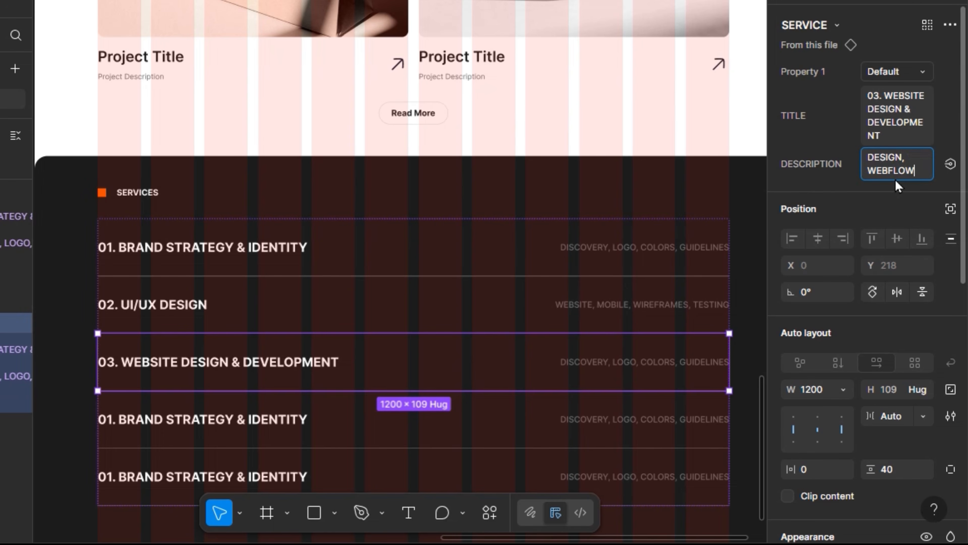
{"action": "type", "text": ", FRAMER, R"}
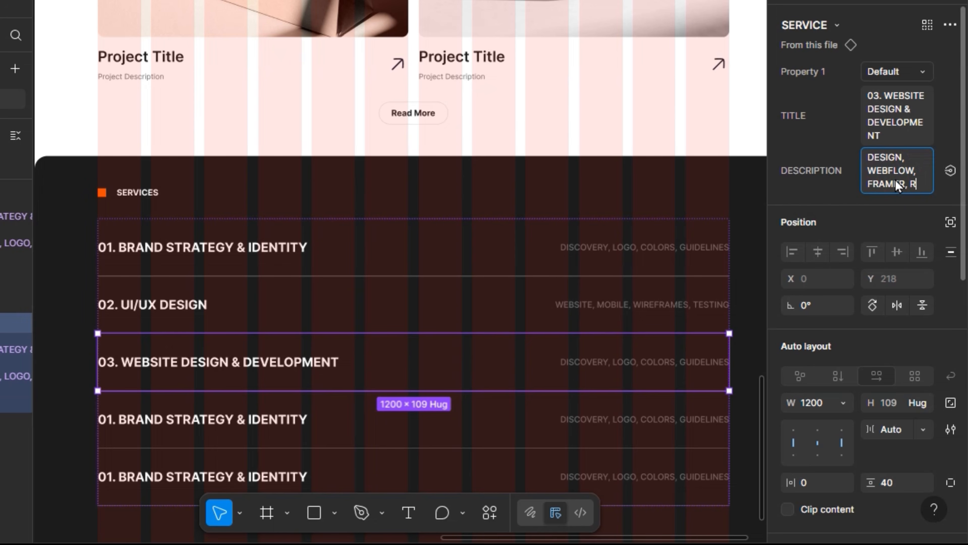
{"action": "type", "text": "ESPO"}
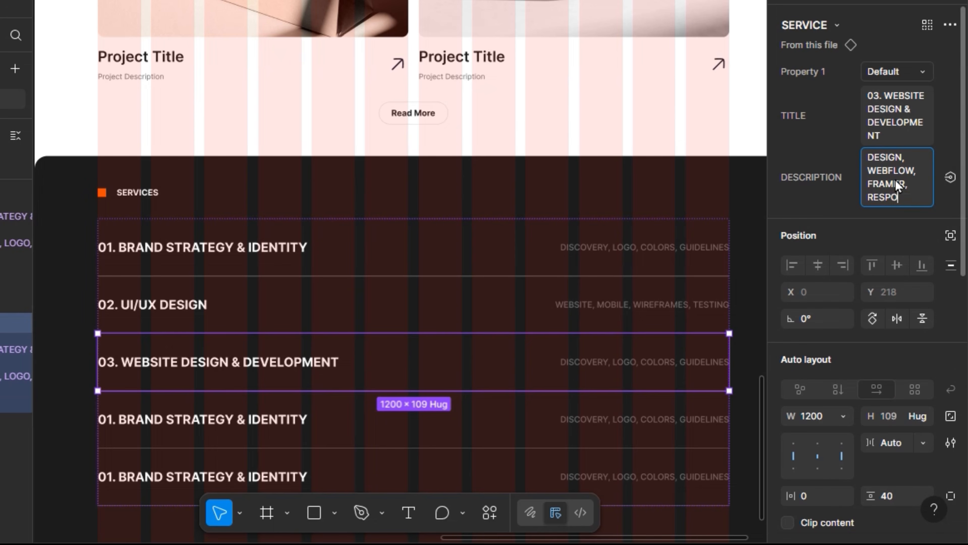
{"action": "type", "text": "NSIVE"}
{"action": "key", "text": "Return"}
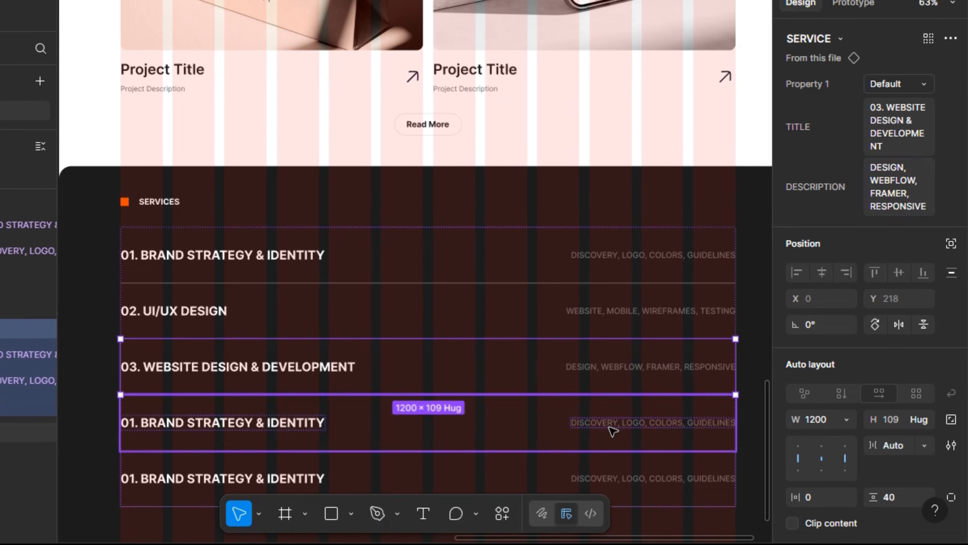
{"action": "left_click", "coordinate": [604, 427]}
{"action": "left_click", "coordinate": [144, 9]}
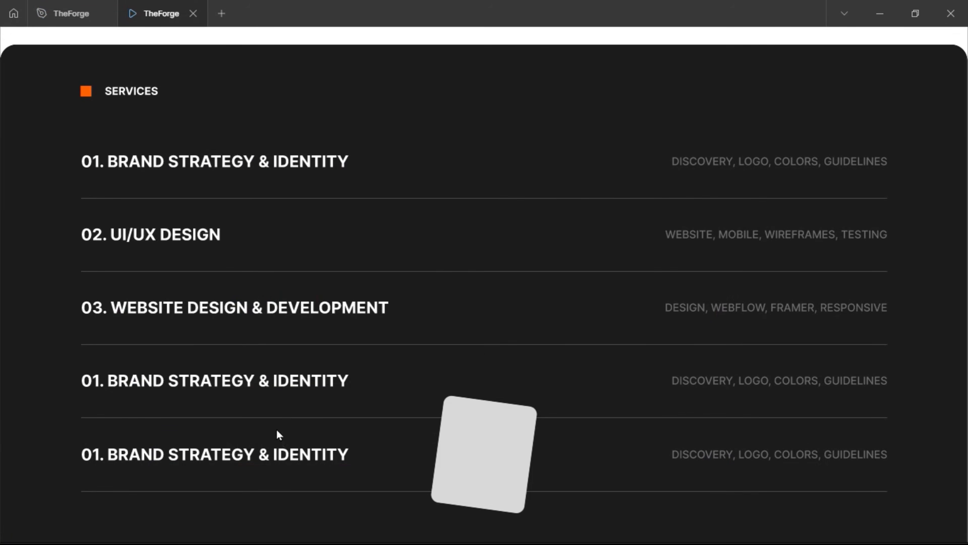
{"action": "scroll", "coordinate": [264, 344], "scroll_direction": "up", "scroll_amount": 10}
{"action": "scroll", "coordinate": [269, 305], "scroll_direction": "down", "scroll_amount": 10}
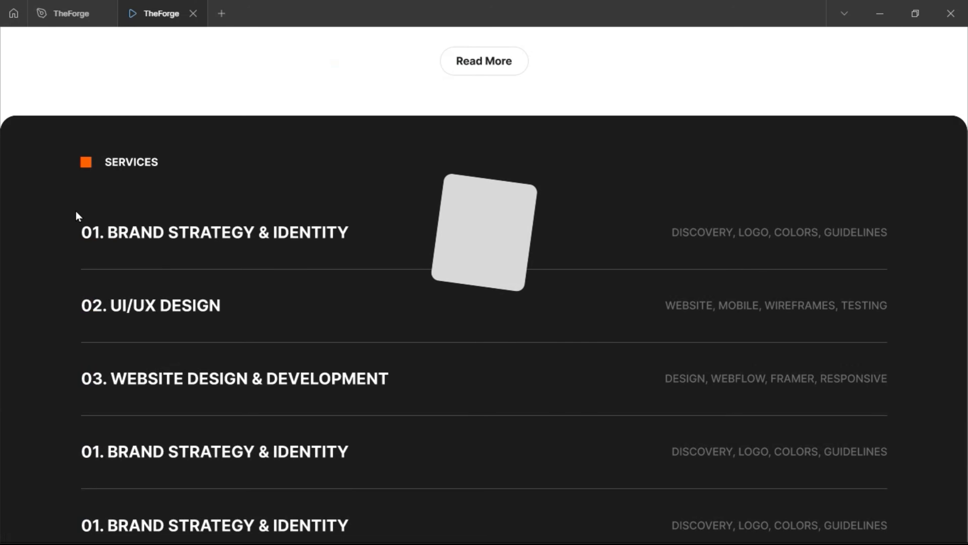
{"action": "left_click", "coordinate": [71, 13]}
{"action": "scroll", "coordinate": [313, 372], "scroll_direction": "down", "scroll_amount": 3}
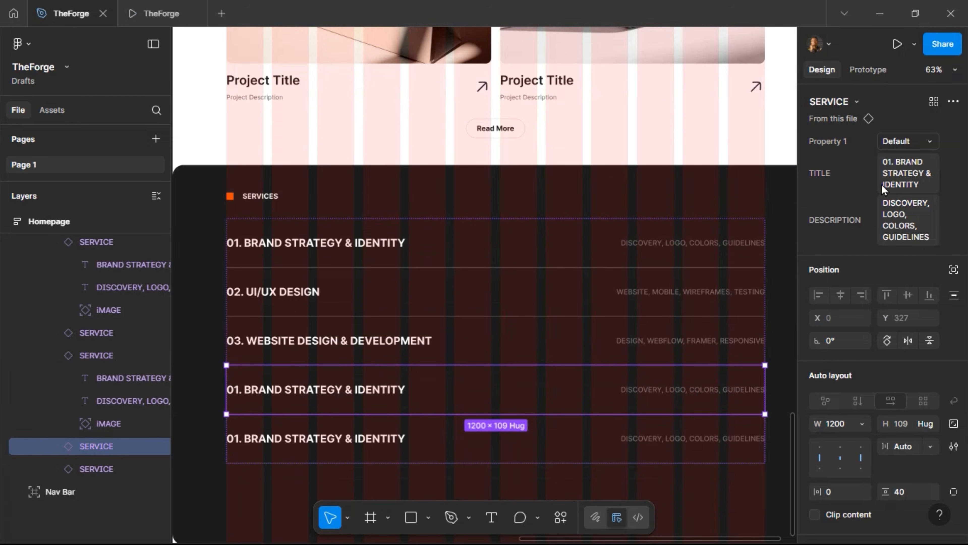
Set the fourth row's TITLE to '04. CREATIVE CONTENT' and DESCRIPTION to 'COPY, VISUALS, SOCIAL'
{"action": "left_click", "coordinate": [902, 186]}
{"action": "type", "text": "04. "}
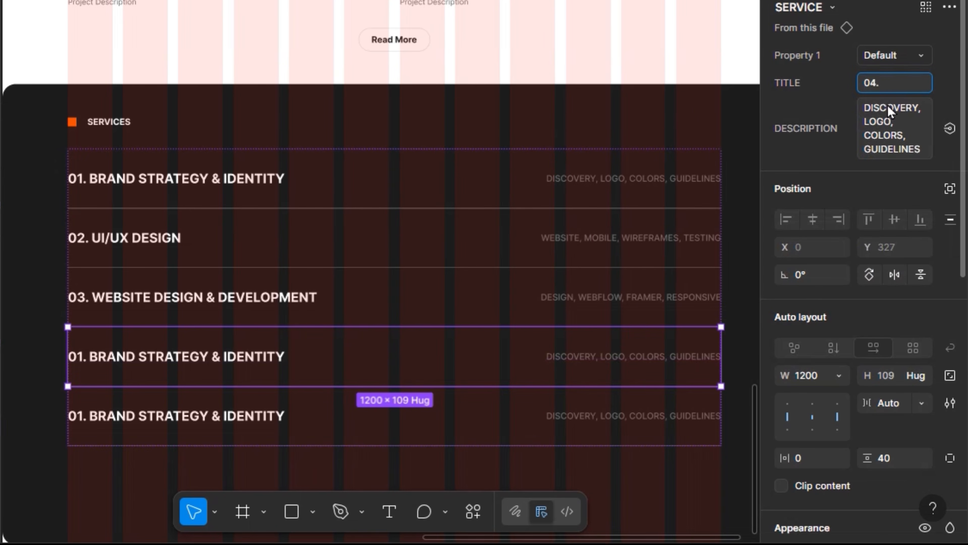
{"action": "type", "text": "CREATIVE CON"}
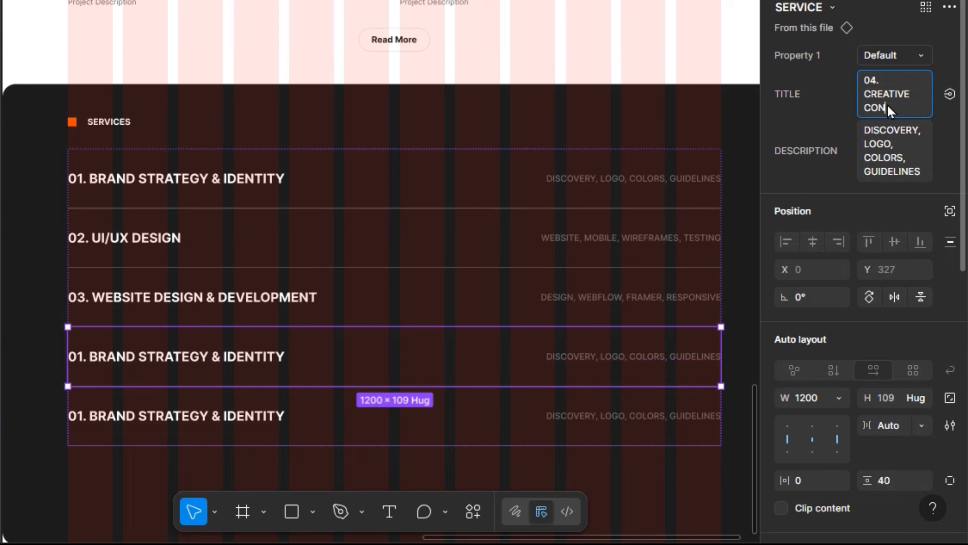
{"action": "type", "text": "TENT"}
{"action": "key", "text": "Return"}
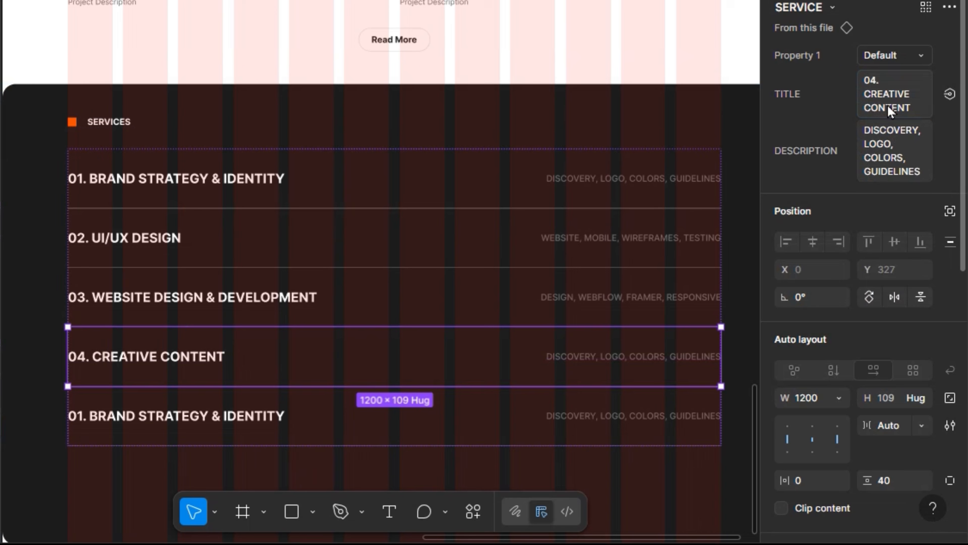
{"action": "left_click", "coordinate": [889, 131]}
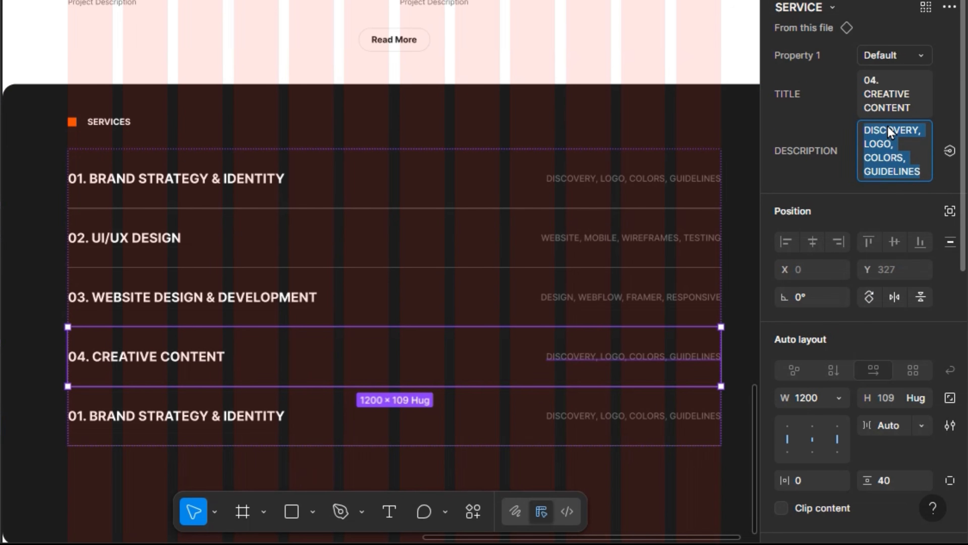
{"action": "type", "text": "COPY"}
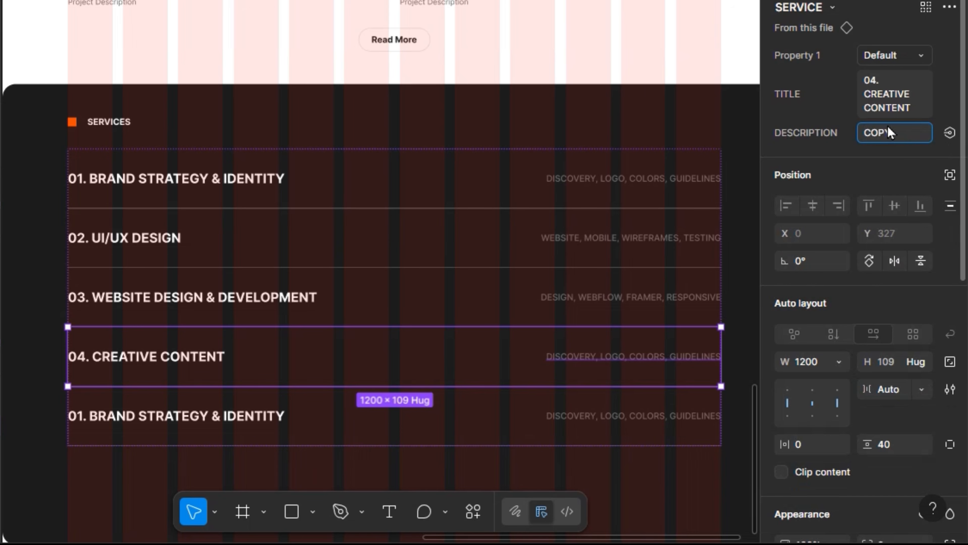
{"action": "type", "text": ", VISUALS"}
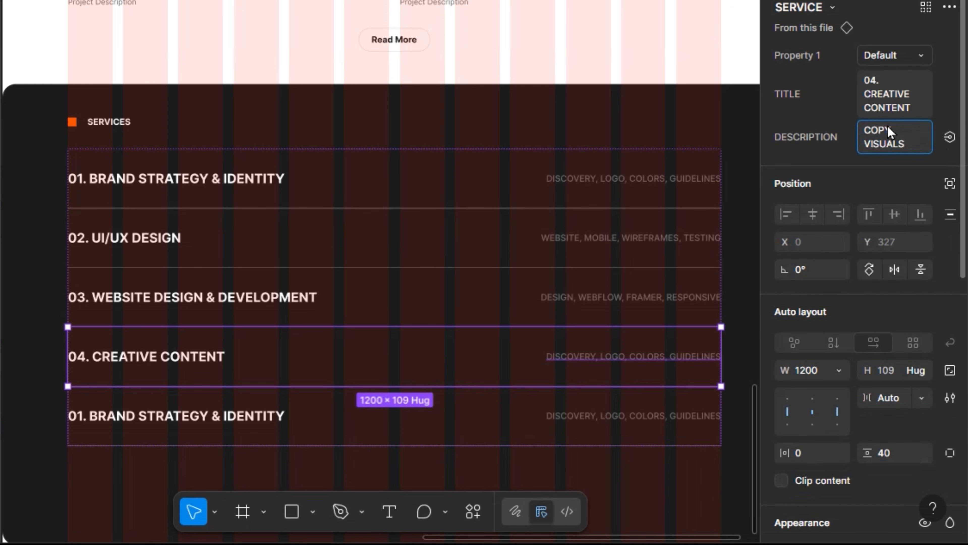
{"action": "type", "text": ", SOCIAL"}
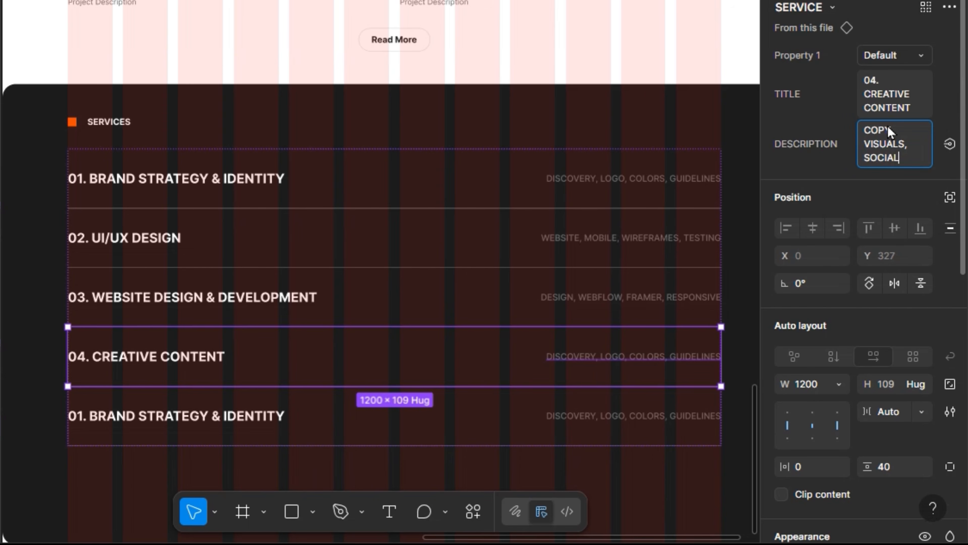
{"action": "key", "text": "Return"}
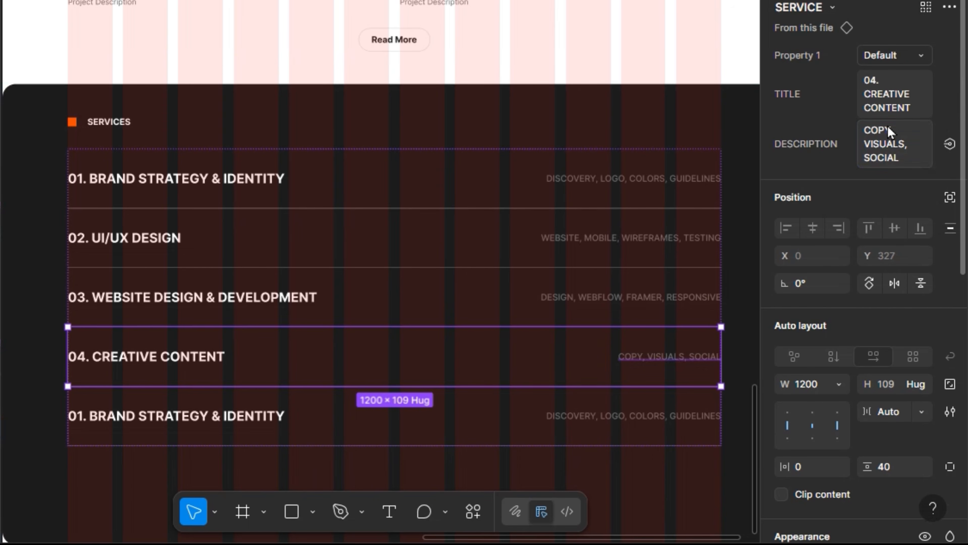
Select the last service row and start its title as '05. ONGOING SUPPORT'
{"action": "left_click", "coordinate": [534, 408]}
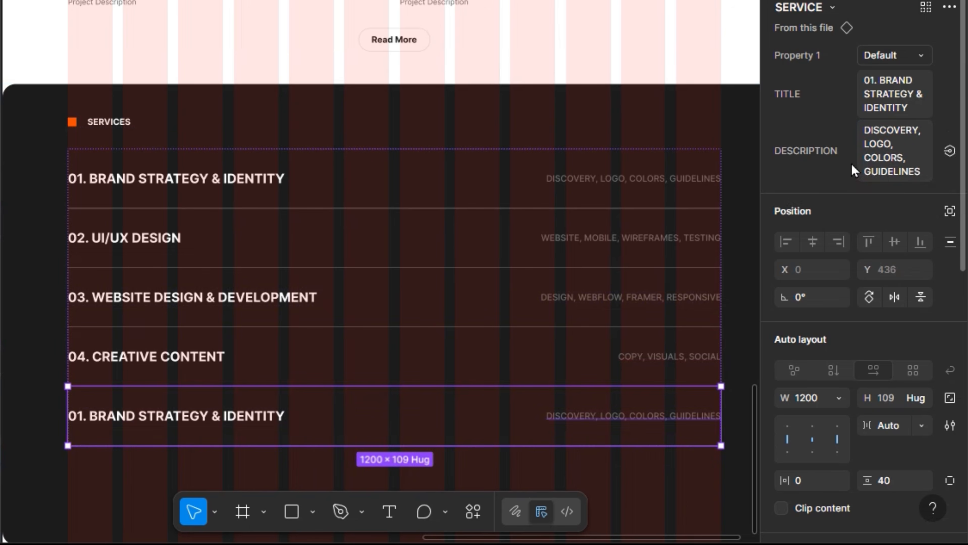
{"action": "left_click", "coordinate": [886, 111]}
{"action": "type", "text": "05"}
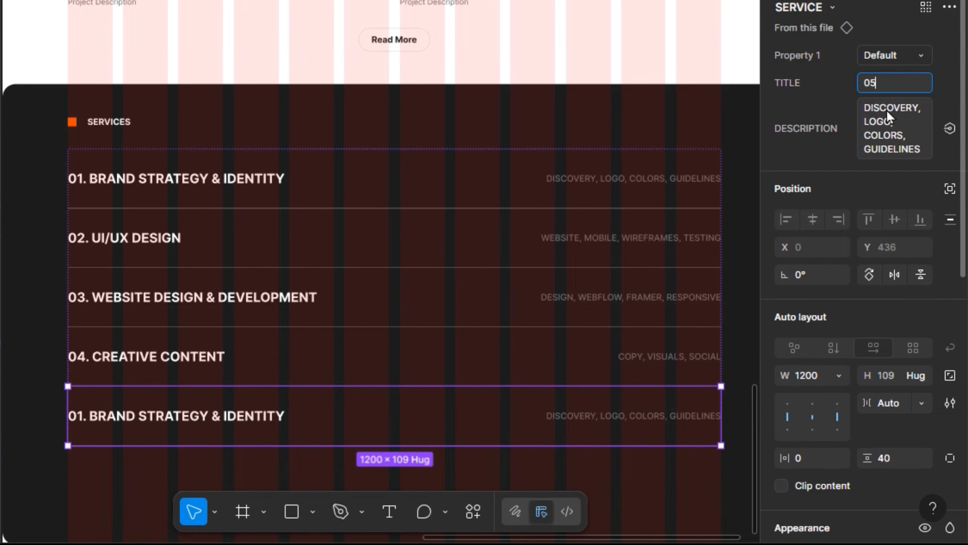
{"action": "type", "text": ". ONGOING"}
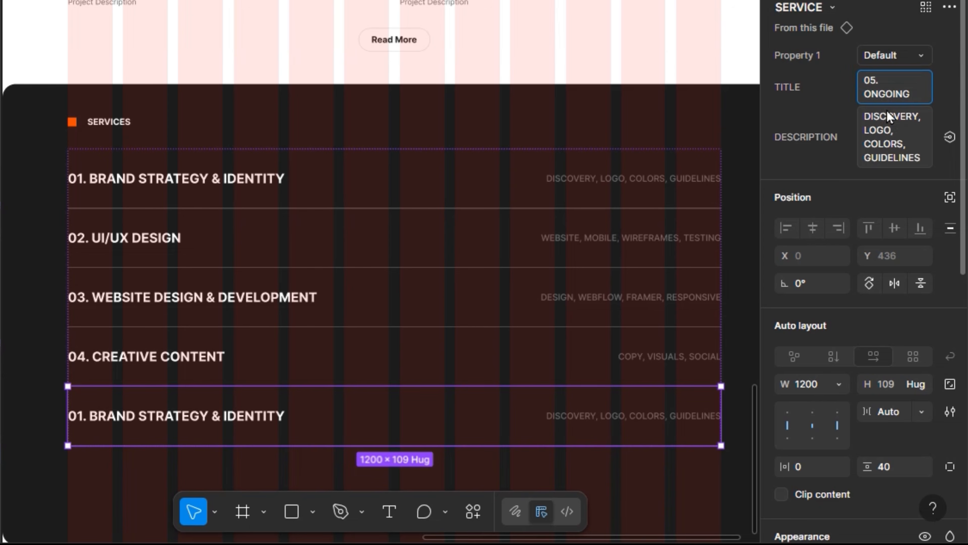
{"action": "type", "text": " SUPPORT"}
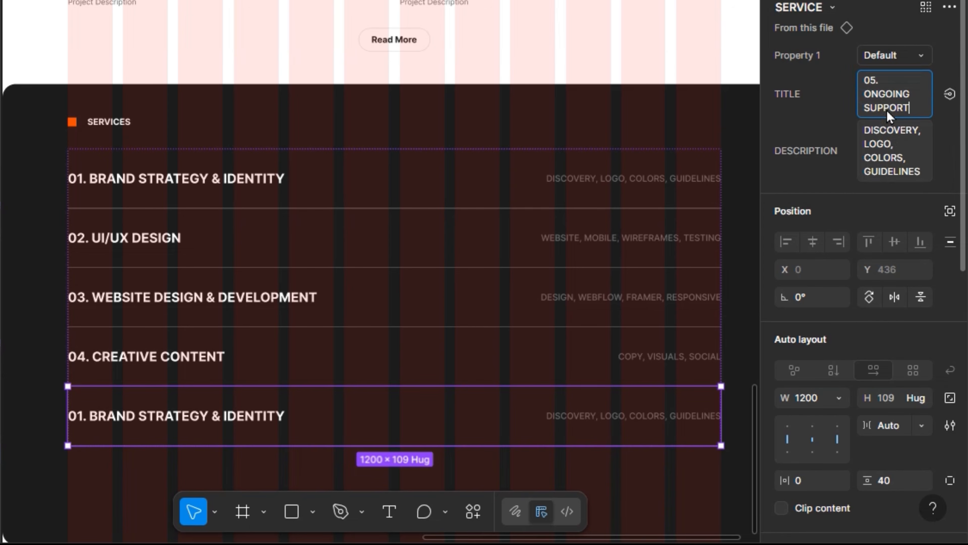
Confirm the '05. ONGOING SUPPORT' title and enter the description 'MAINTENANCE, SYSTEMS, GROWTH'
{"action": "key", "text": "Return"}
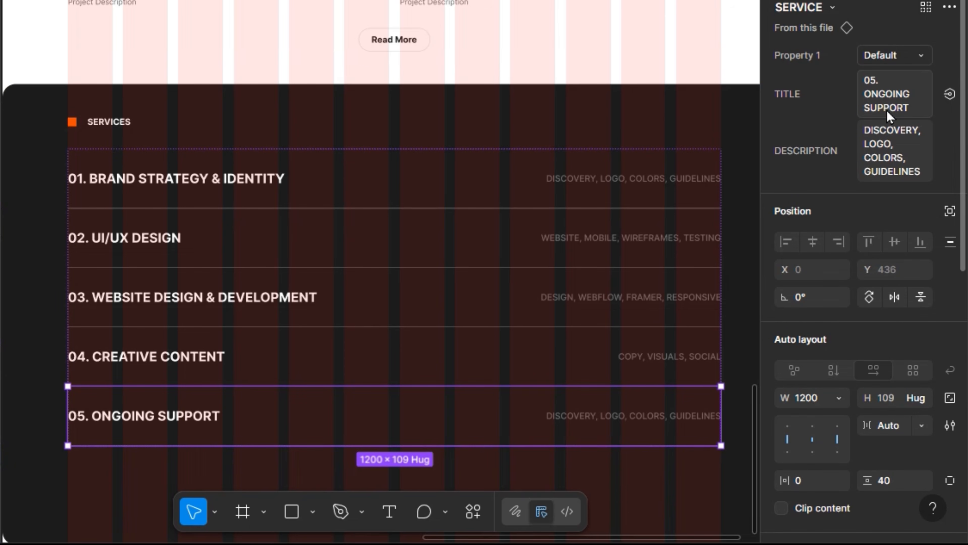
{"action": "left_click", "coordinate": [906, 148]}
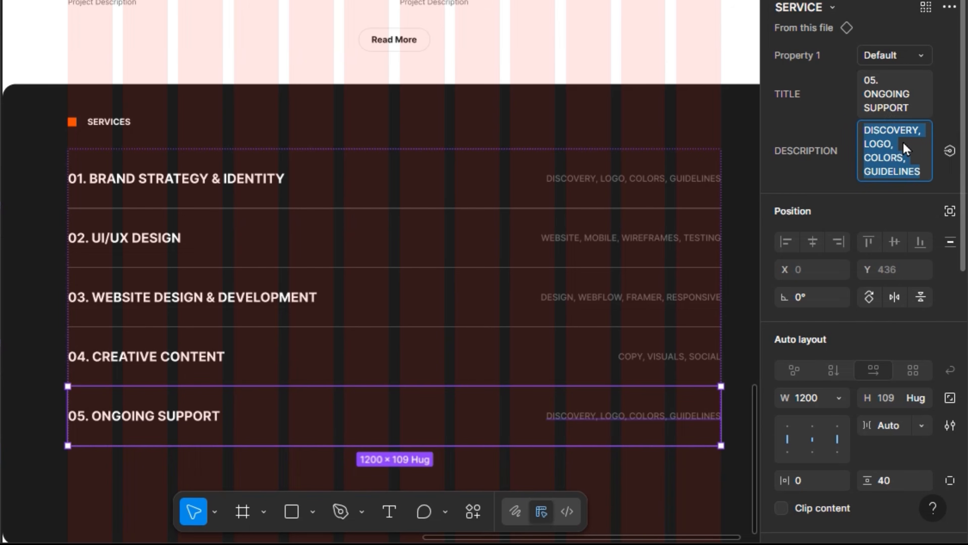
{"action": "type", "text": "MAINT"}
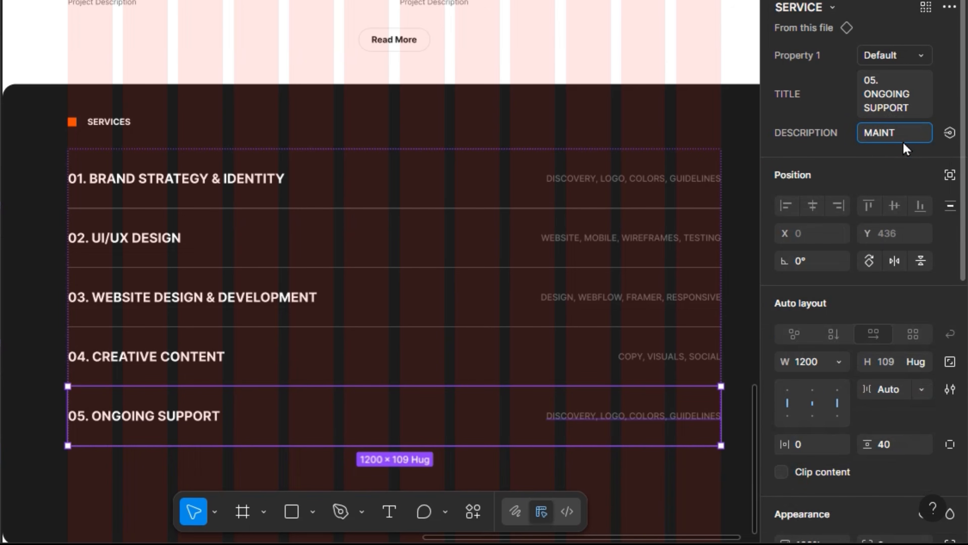
{"action": "type", "text": "ENANCE"}
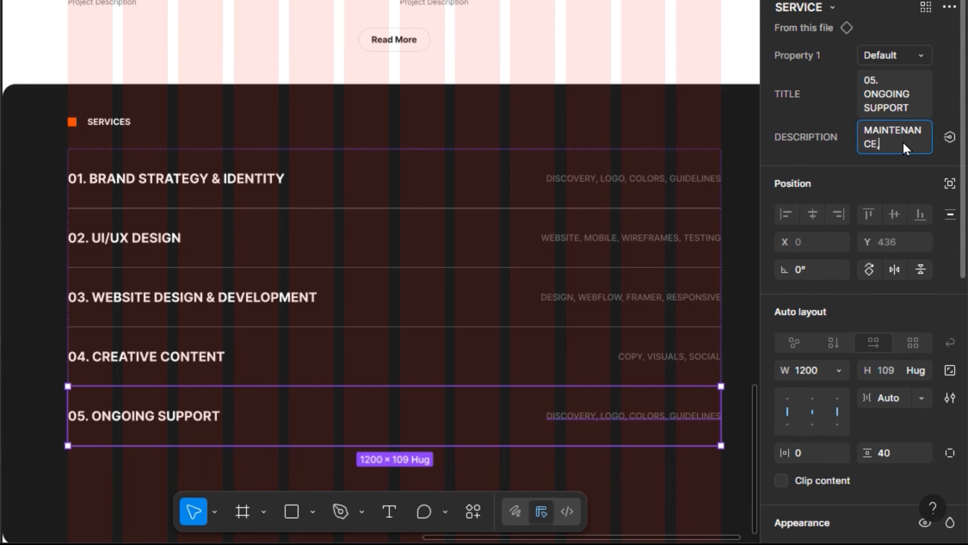
{"action": "type", "text": ", SYSTEMS"}
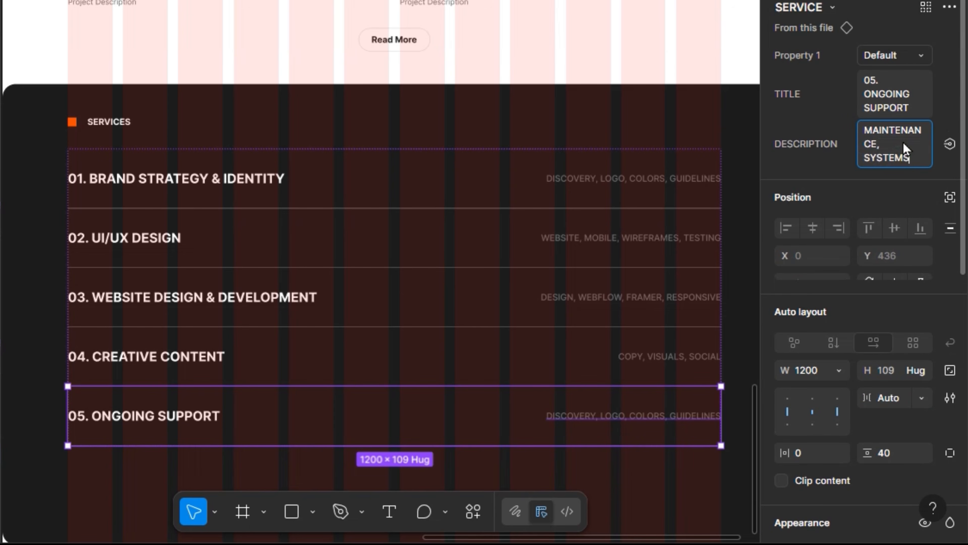
{"action": "type", "text": ","}
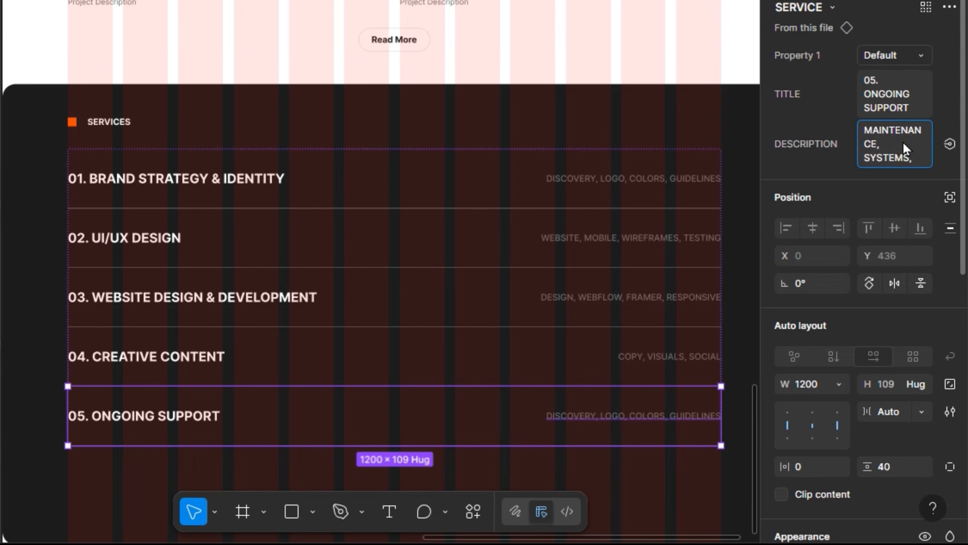
{"action": "type", "text": " GROWTH"}
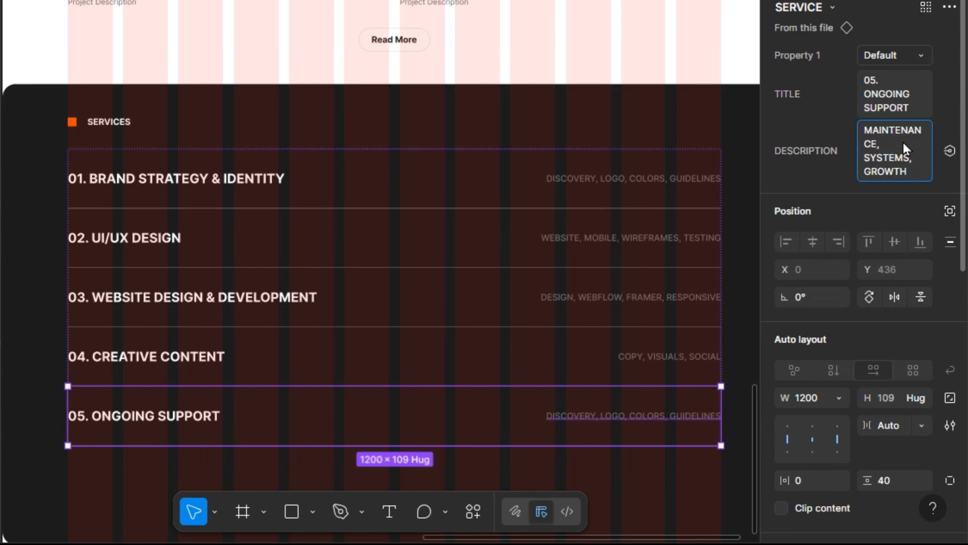
{"action": "key", "text": "Return"}
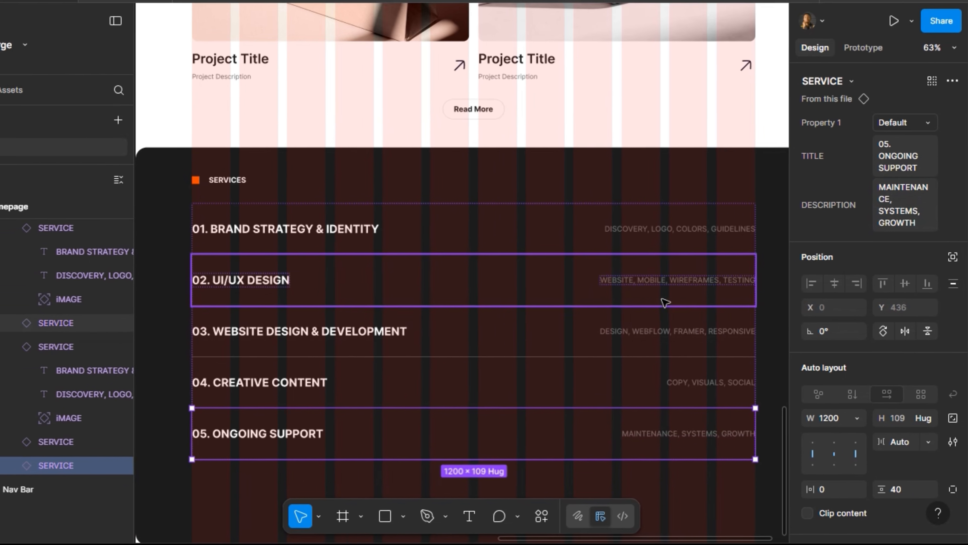
Preview the prototype and scroll down to check all five service rows
{"action": "left_click", "coordinate": [134, 5]}
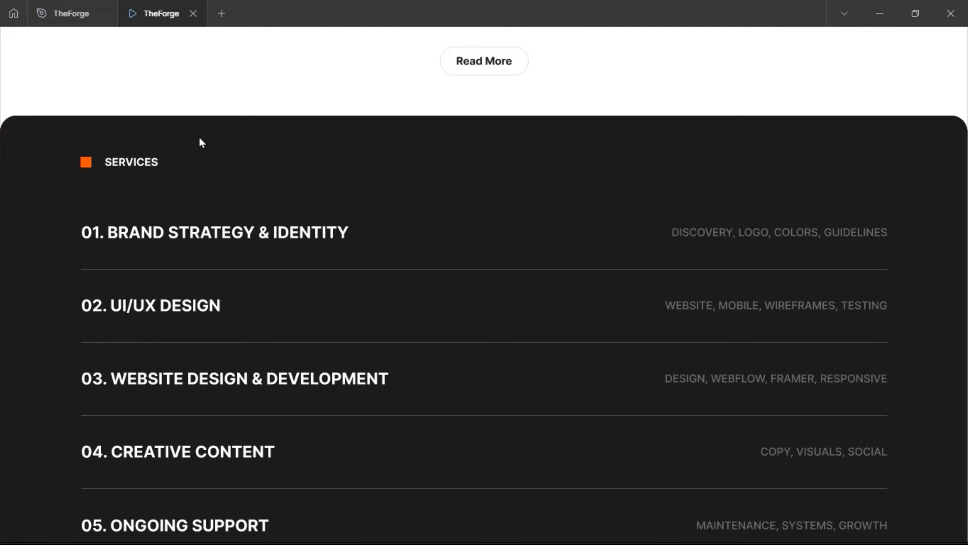
{"action": "scroll", "coordinate": [338, 313], "scroll_direction": "down", "scroll_amount": 3}
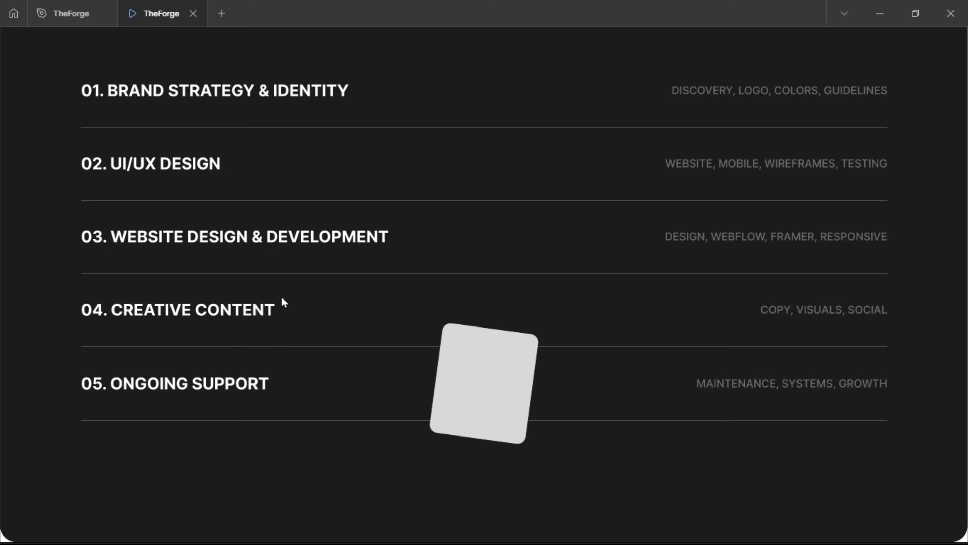
Back in the design file, move the IMAGE component further left above SERVICE
{"action": "left_click", "coordinate": [83, 21]}
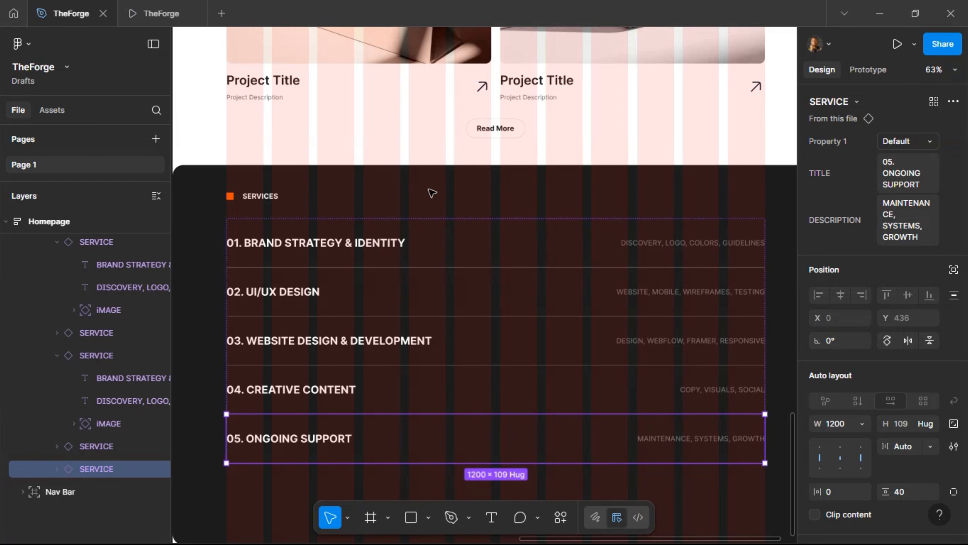
{"action": "scroll", "coordinate": [472, 216], "scroll_direction": "left", "scroll_amount": 6}
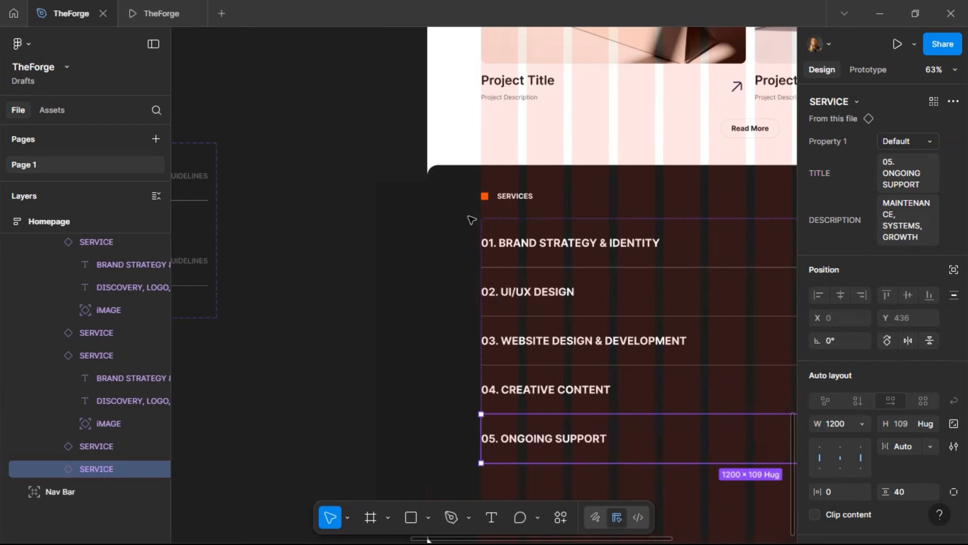
{"action": "scroll", "coordinate": [471, 218], "scroll_direction": "left", "scroll_amount": 8}
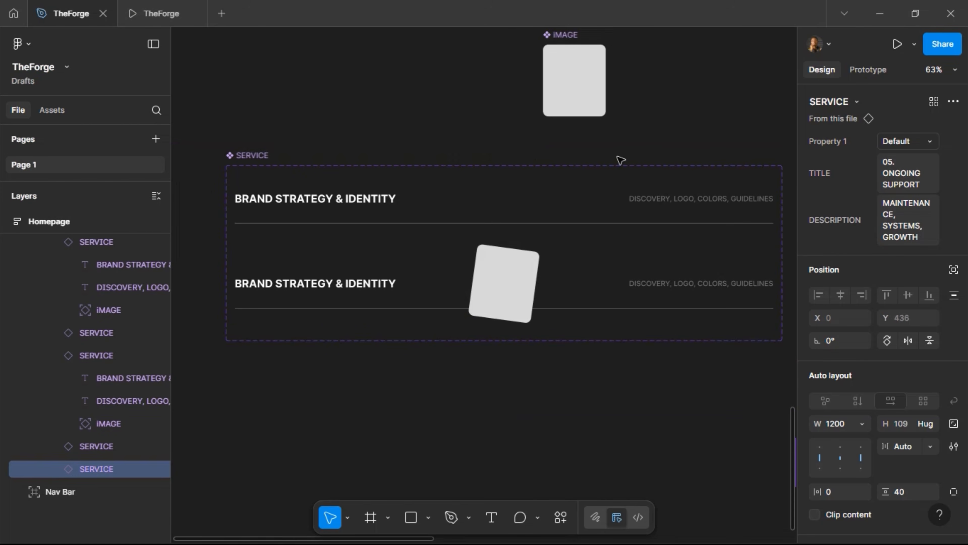
{"action": "scroll", "coordinate": [649, 161], "scroll_direction": "up", "scroll_amount": 2}
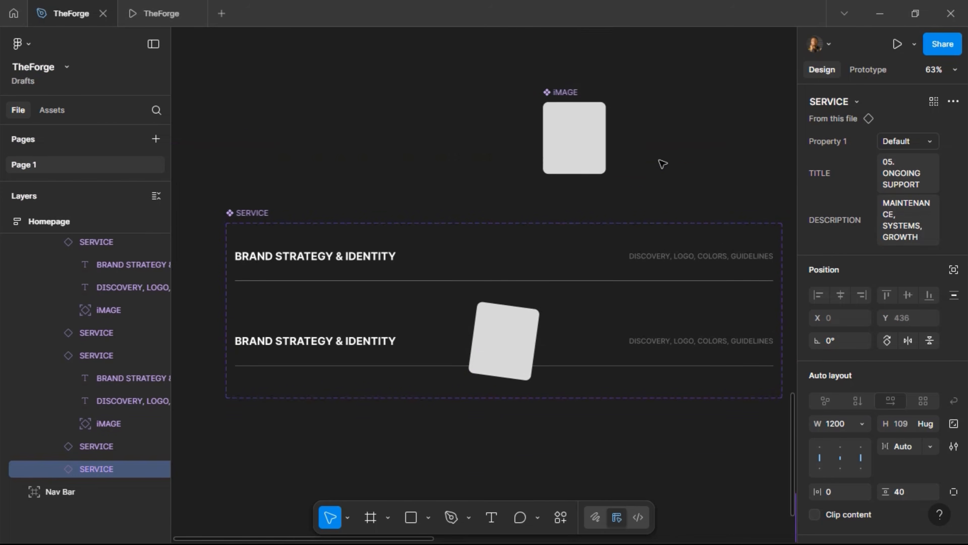
{"action": "left_click", "coordinate": [572, 100]}
{"action": "left_click_drag", "start_coordinate": [572, 100], "coordinate": [360, 99]}
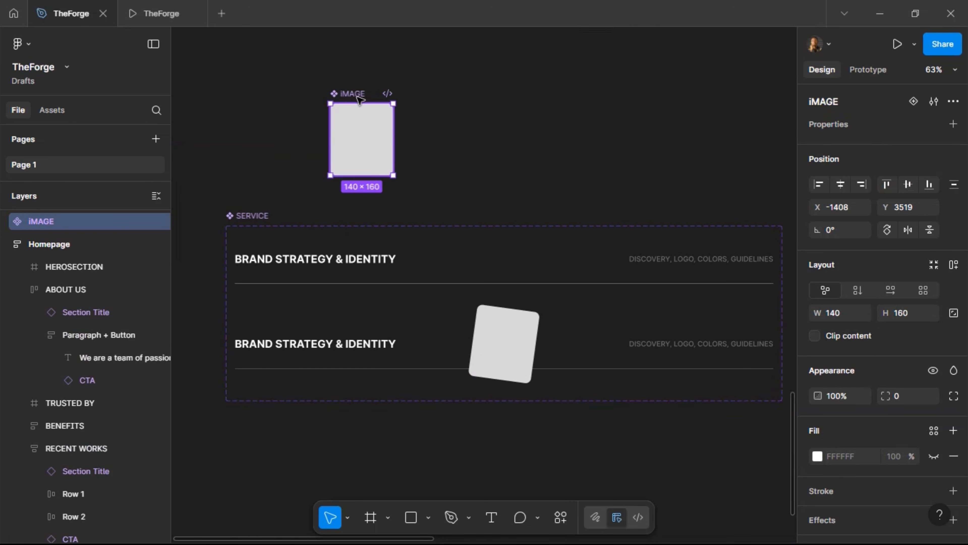
Duplicate the IMAGE card into four copies evenly spaced 20 apart in a row
{"action": "key", "text": "ctrl+d"}
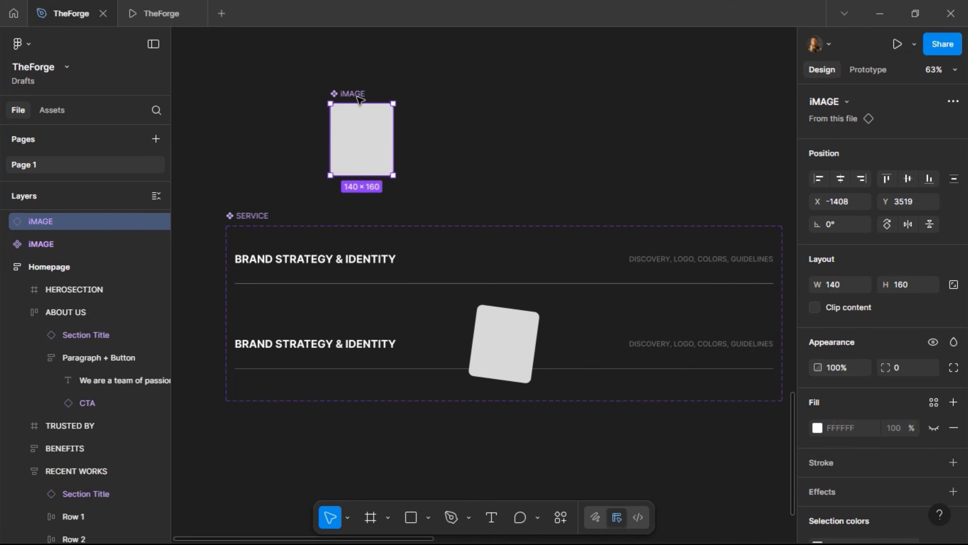
{"action": "key", "text": "shift+Right"}
{"action": "key", "text": "shift+Right"}
{"action": "key", "text": "shift+Right"}
{"action": "key", "text": "shift+Right"}
{"action": "key", "text": "shift+Right"}
{"action": "key", "text": "shift+Right"}
{"action": "key", "text": "shift+Right"}
{"action": "key", "text": "shift+Right"}
{"action": "key", "text": "shift+Right"}
{"action": "key", "text": "shift+Right"}
{"action": "key", "text": "shift+Right"}
{"action": "key", "text": "shift+Right"}
{"action": "key", "text": "shift+Right"}
{"action": "key", "text": "shift+Right"}
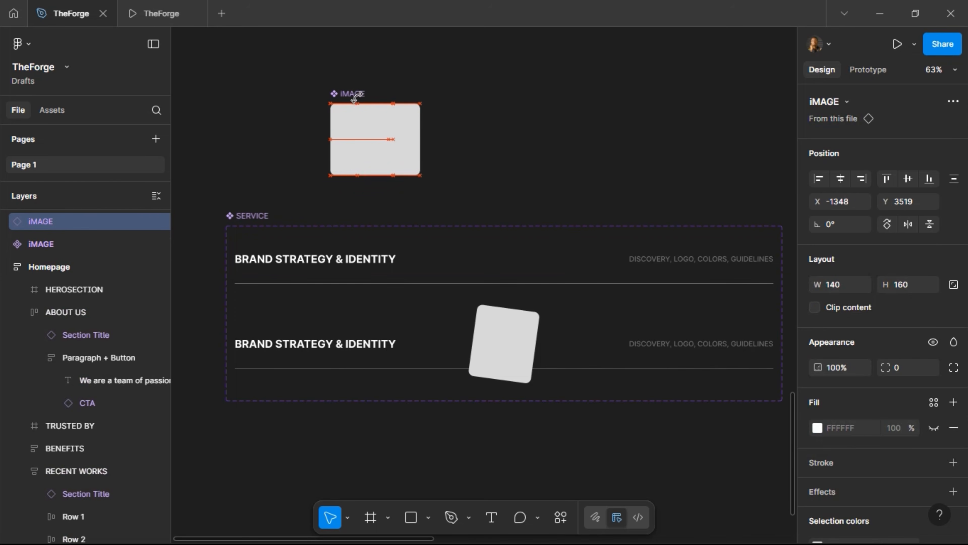
{"action": "key", "text": "alt"}
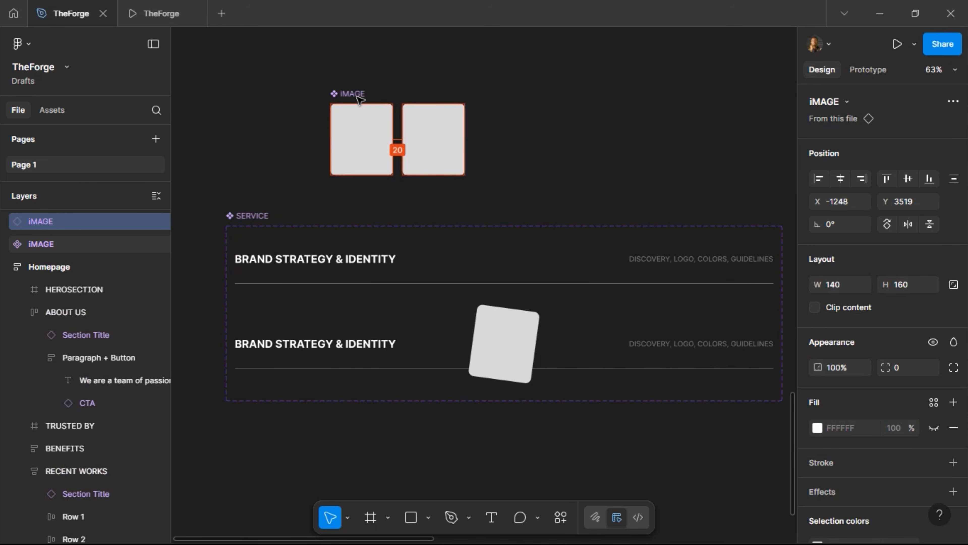
{"action": "key", "text": "ctrl+d"}
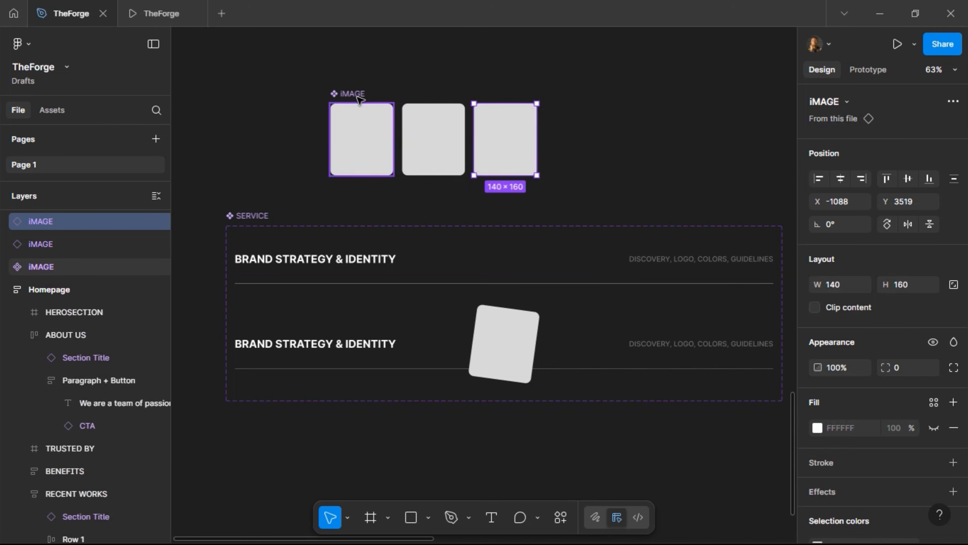
{"action": "key", "text": "ctrl+d"}
{"action": "key", "text": "ctrl+d"}
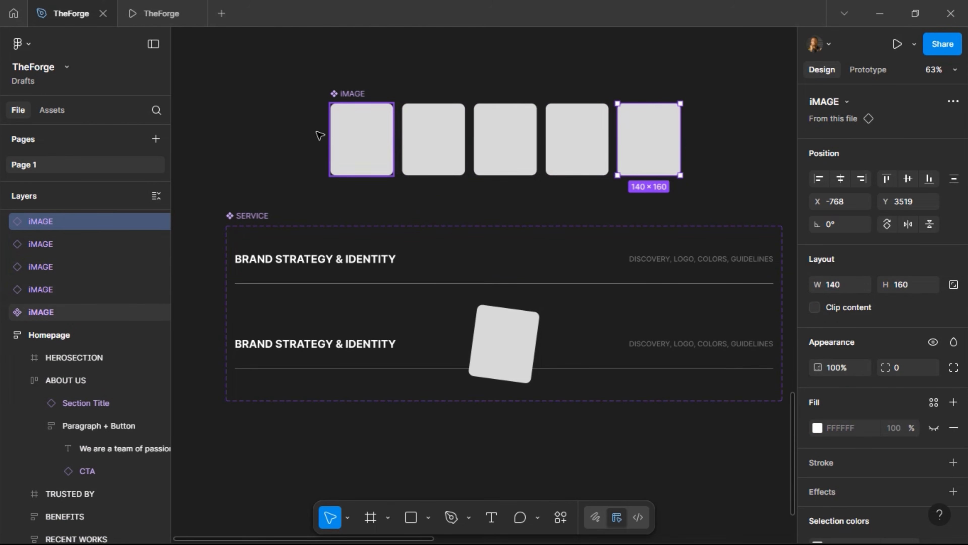
{"action": "left_click", "coordinate": [362, 93]}
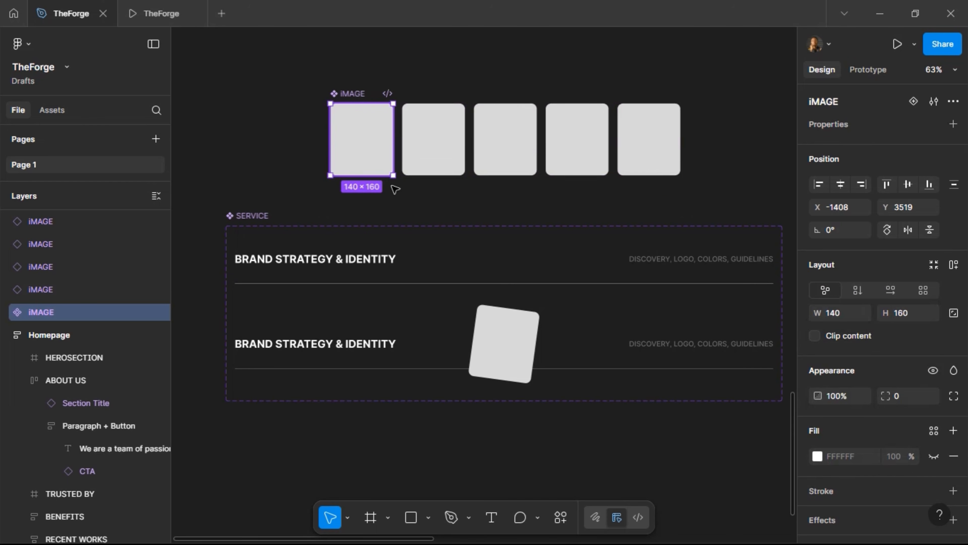
Start an instance property for the tilted card in the service row, then cancel it without creating it
{"action": "left_click", "coordinate": [511, 313]}
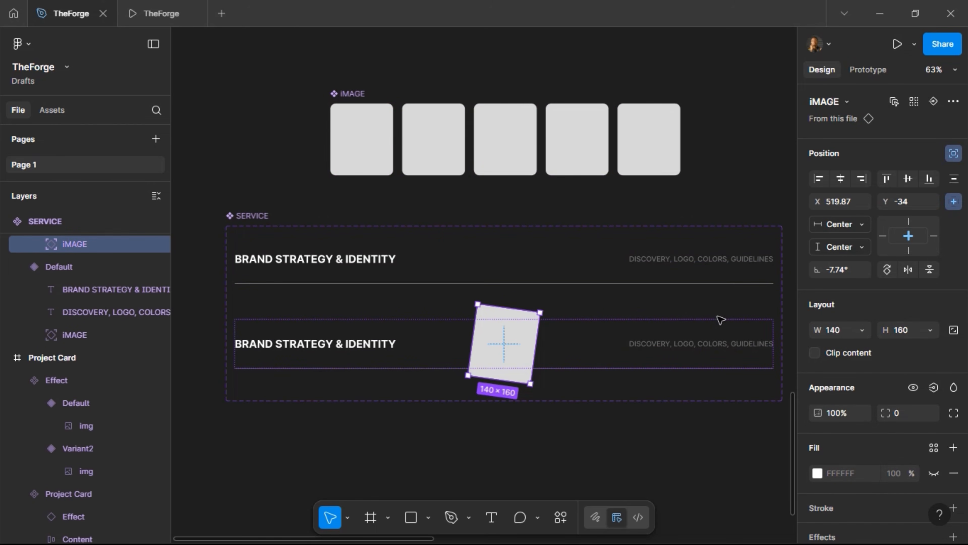
{"action": "left_click", "coordinate": [938, 100]}
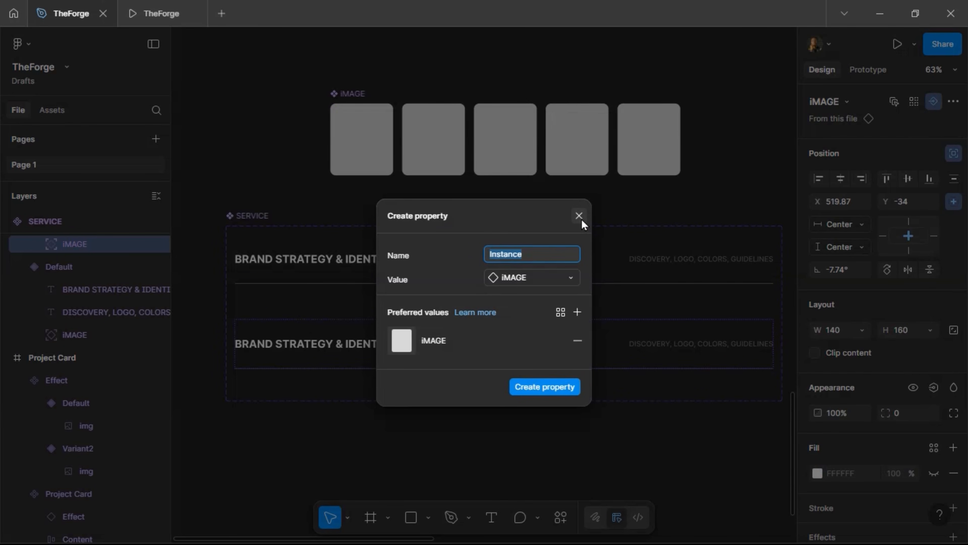
{"action": "left_click", "coordinate": [577, 312]}
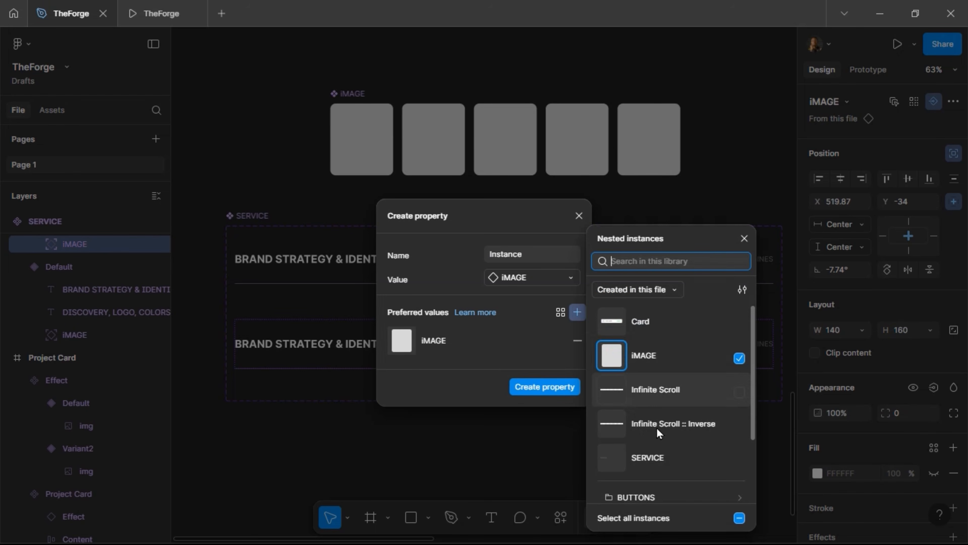
{"action": "scroll", "coordinate": [668, 372], "scroll_direction": "down", "scroll_amount": 2}
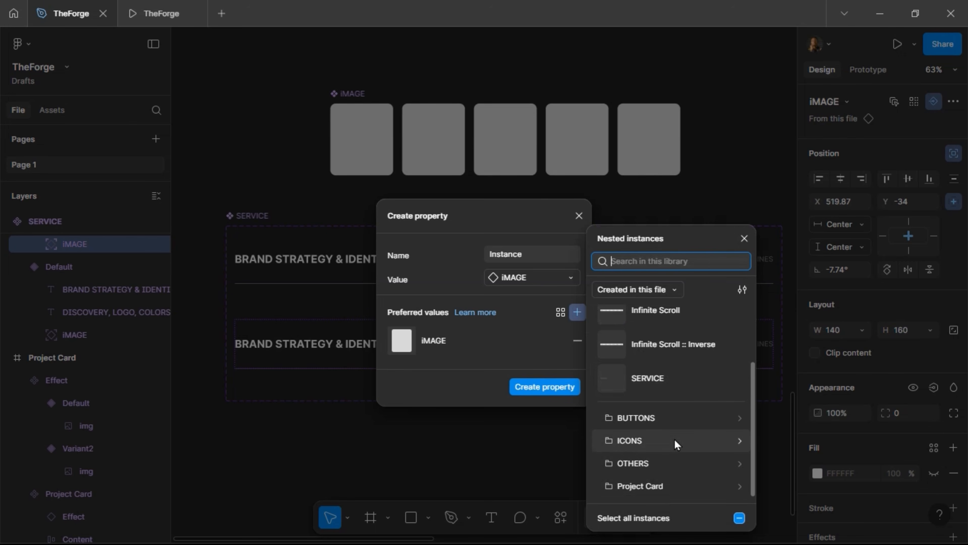
{"action": "scroll", "coordinate": [675, 443], "scroll_direction": "up", "scroll_amount": 3}
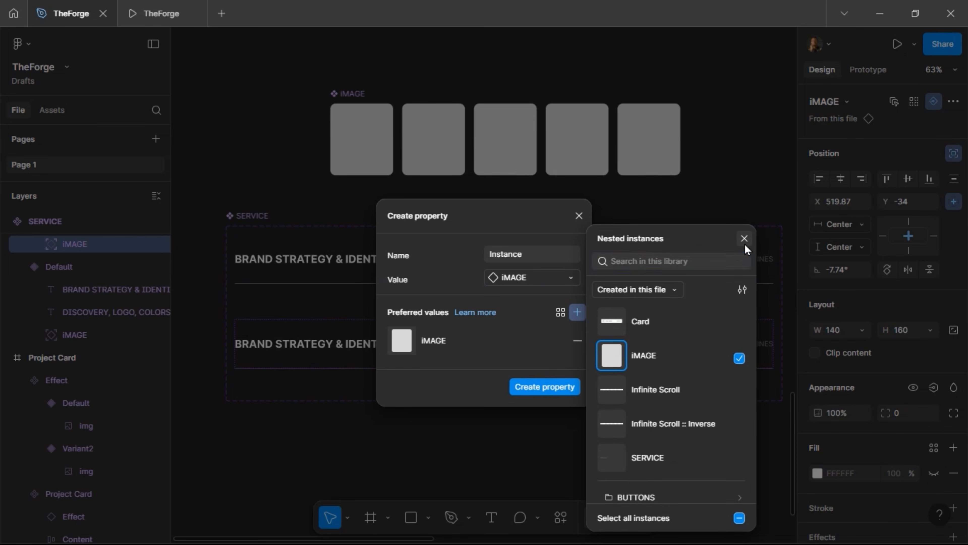
{"action": "left_click", "coordinate": [743, 239]}
{"action": "key", "text": "Escape"}
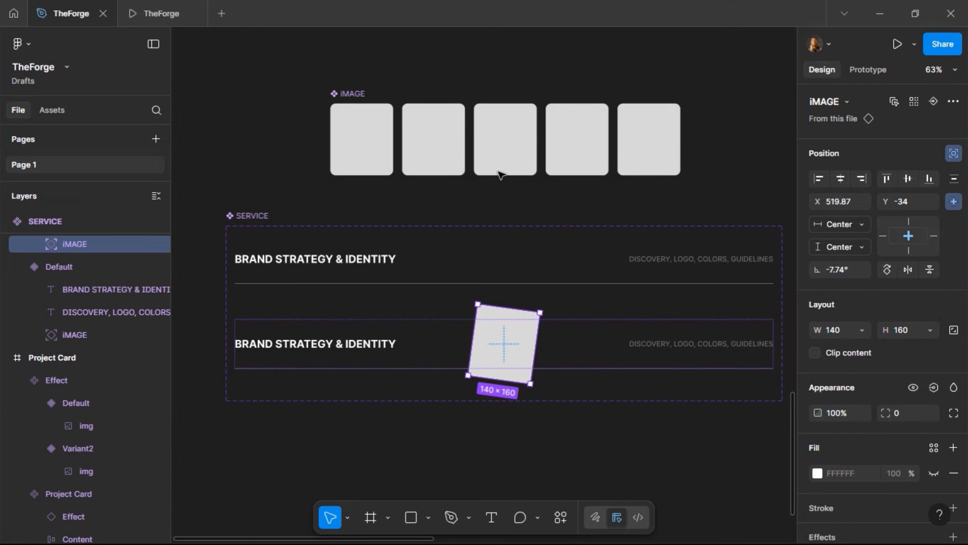
{"action": "left_click", "coordinate": [431, 138]}
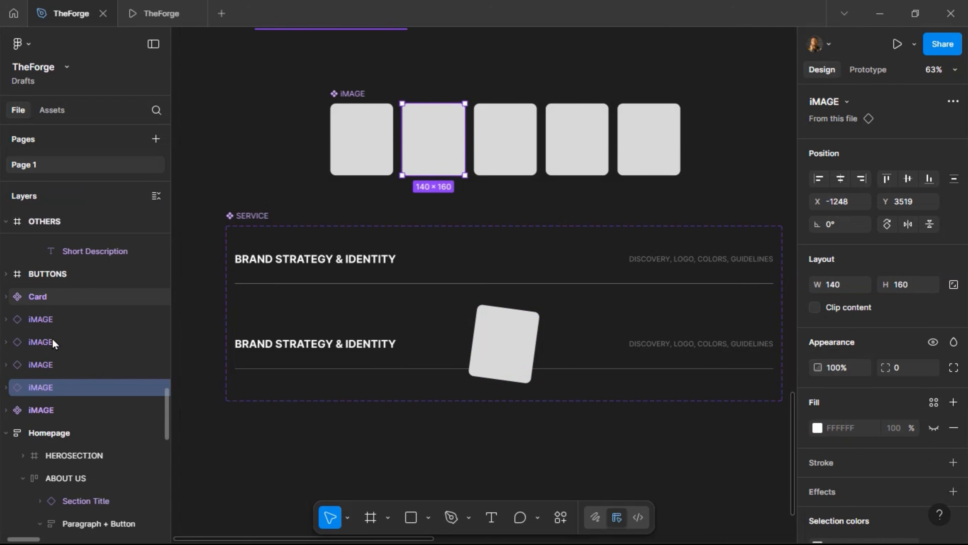
Rename the second and third card layers to iMAGE 2 and iMAGE 3
{"action": "double_click", "coordinate": [43, 386]}
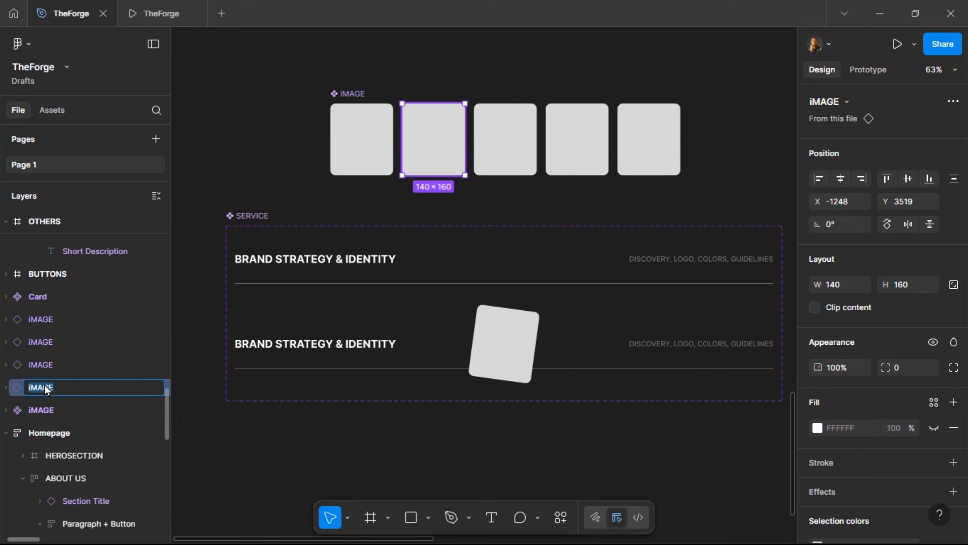
{"action": "key", "text": "Right"}
{"action": "type", "text": "2"}
{"action": "key", "text": "Return"}
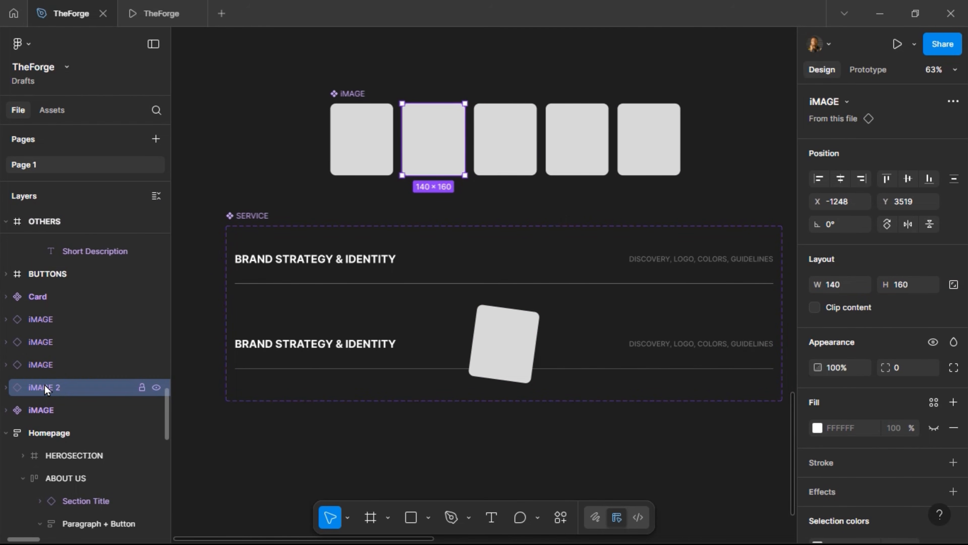
{"action": "left_click", "coordinate": [43, 359]}
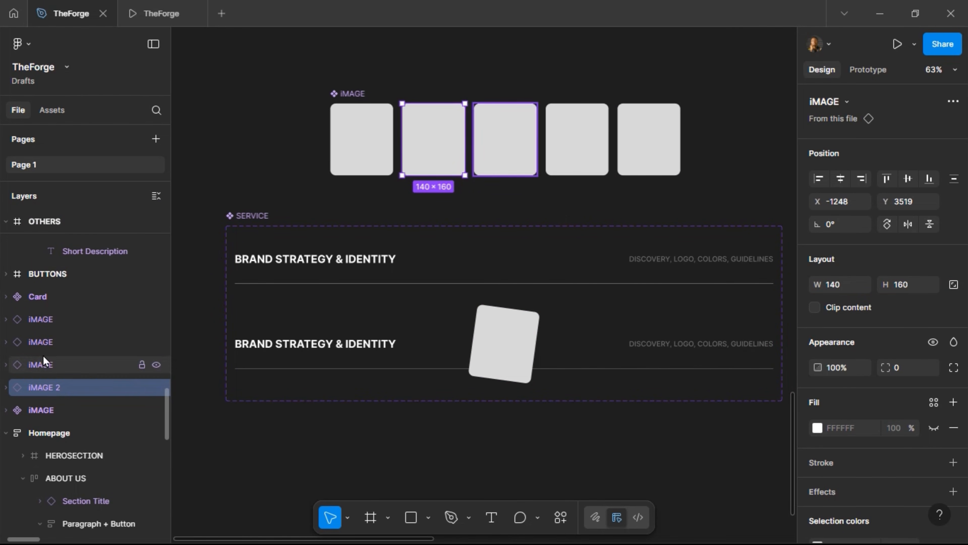
{"action": "double_click", "coordinate": [55, 369]}
{"action": "type", "text": "3"}
{"action": "key", "text": "Return"}
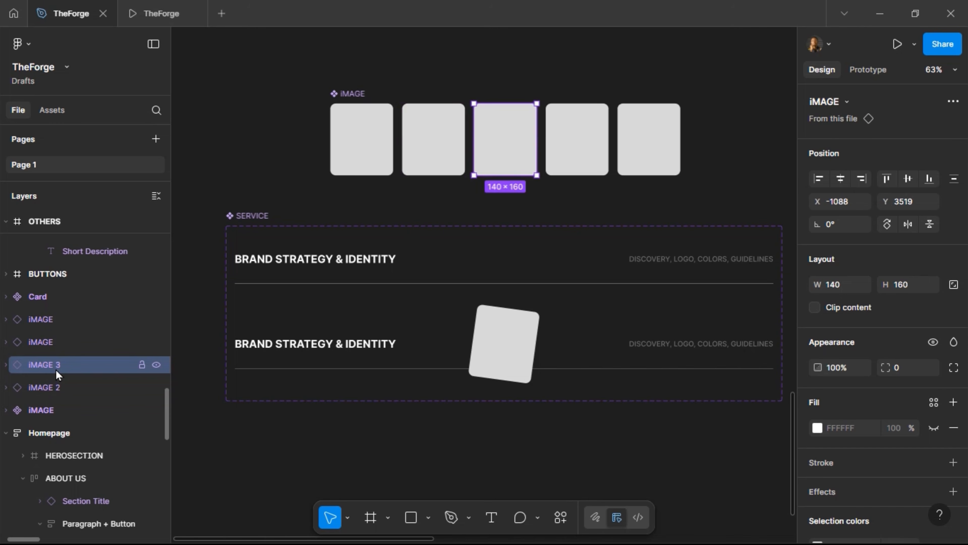
Rename the fourth and fifth card layers to iMAGE 4 and iMAGE 5
{"action": "double_click", "coordinate": [58, 348]}
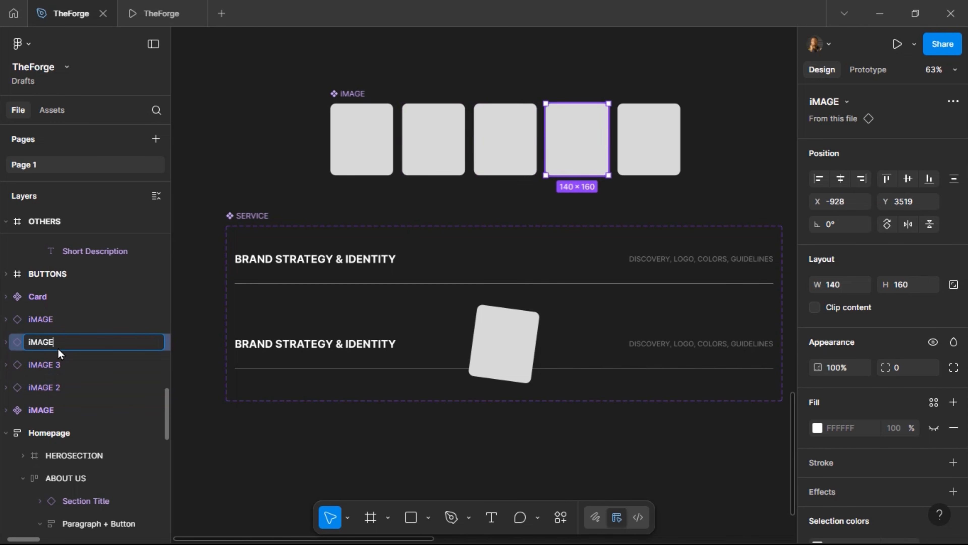
{"action": "type", "text": "4"}
{"action": "key", "text": "Return"}
{"action": "left_click", "coordinate": [64, 322]}
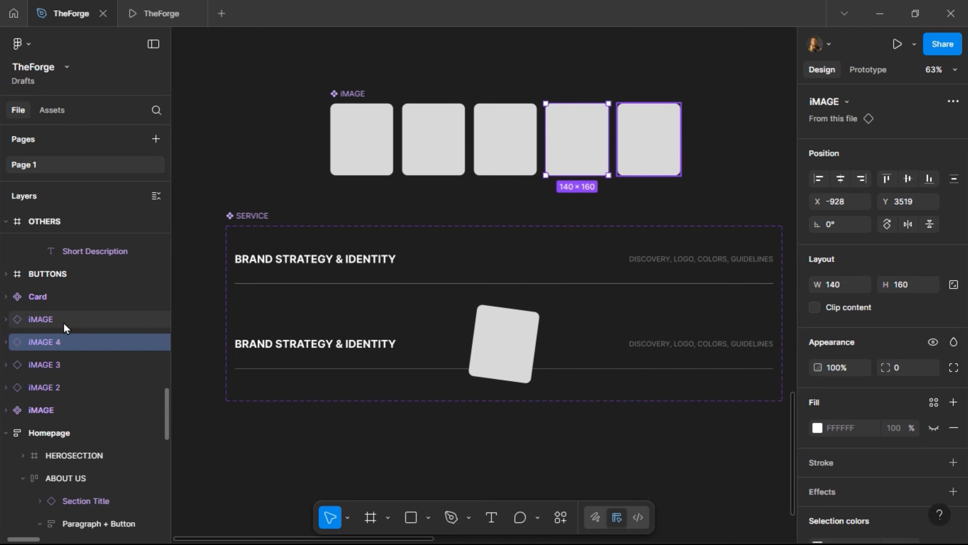
{"action": "double_click", "coordinate": [65, 320]}
{"action": "type", "text": "5"}
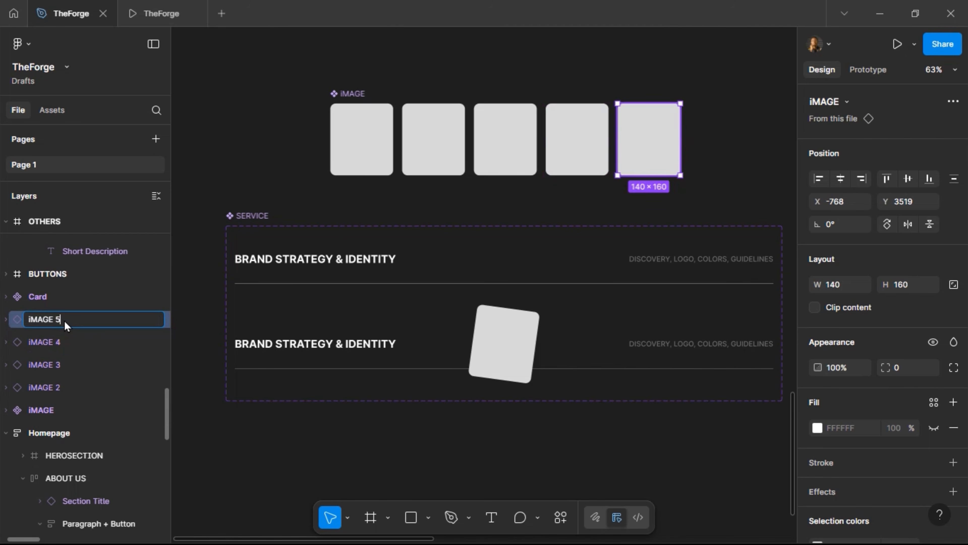
{"action": "key", "text": "Return"}
{"action": "left_click", "coordinate": [443, 134]}
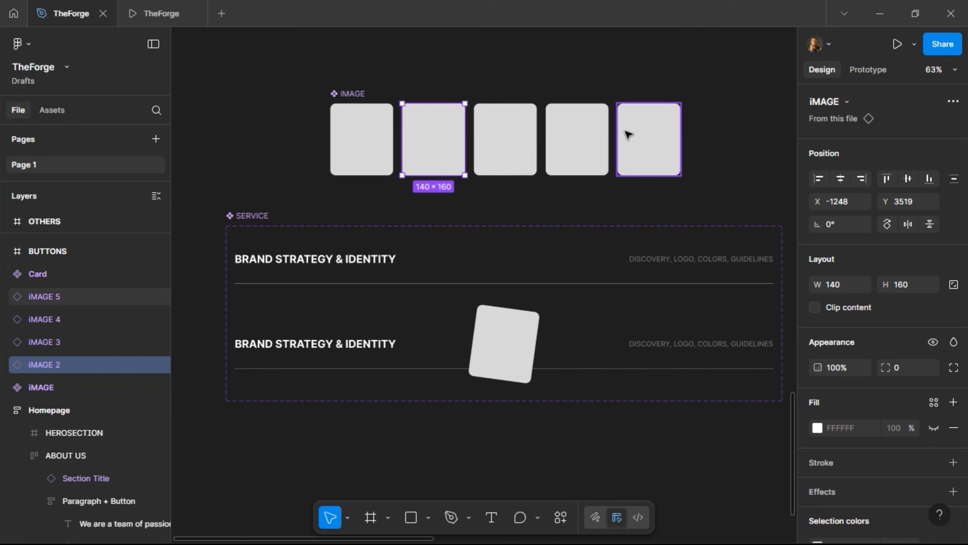
Detach cards iMAGE 2 through iMAGE 5 and make each its own main component
{"action": "left_click", "coordinate": [494, 134], "text": "shift"}
{"action": "left_click", "coordinate": [553, 134], "text": "shift"}
{"action": "left_click", "coordinate": [647, 130], "text": "shift"}
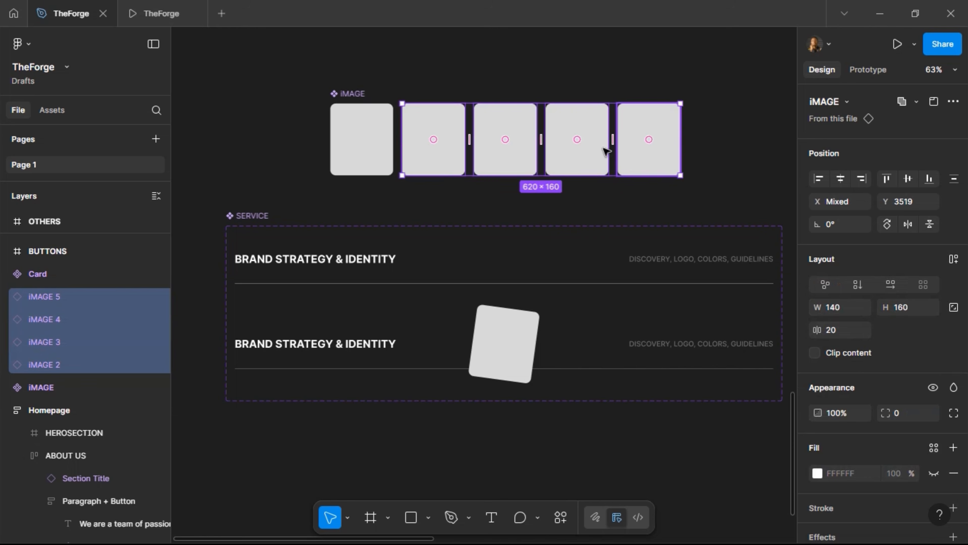
{"action": "right_click", "coordinate": [427, 128]}
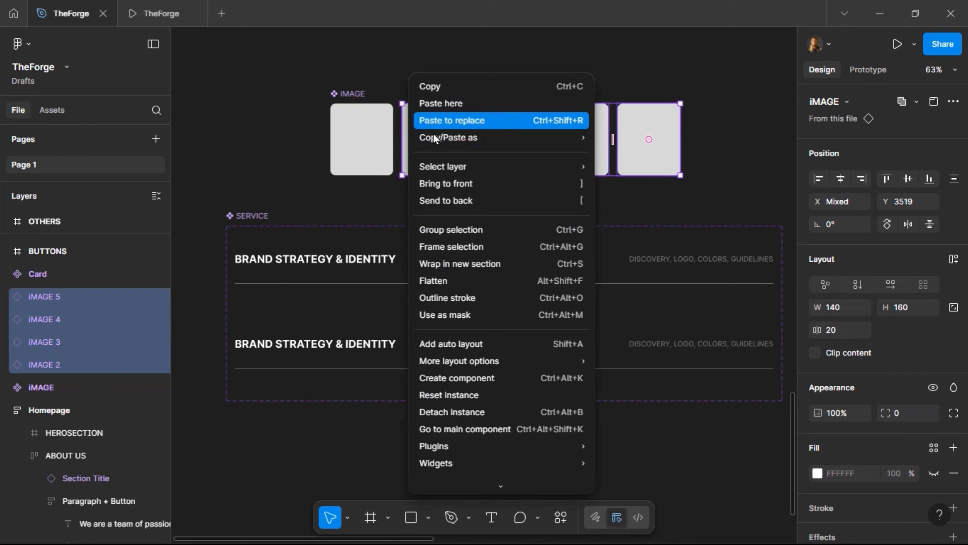
{"action": "left_click", "coordinate": [483, 413]}
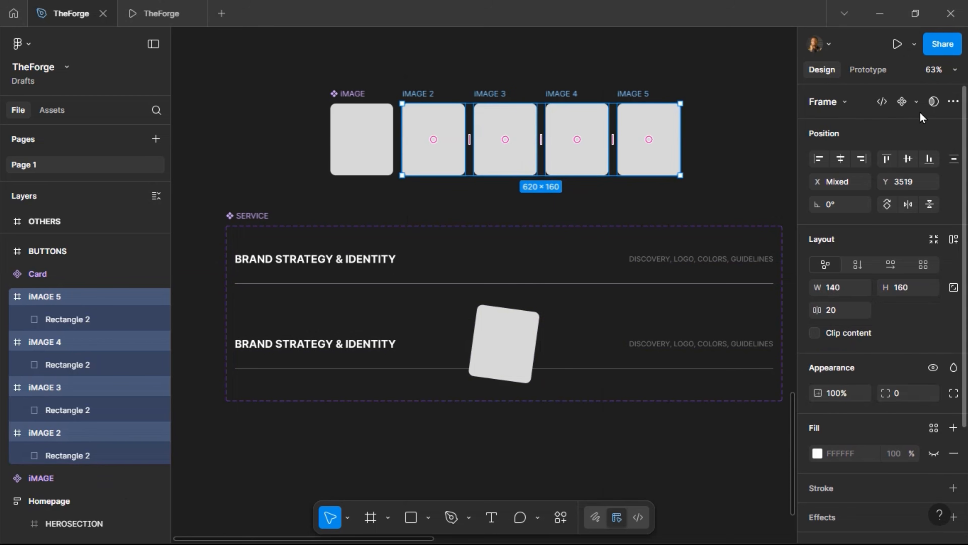
{"action": "left_click", "coordinate": [917, 102]}
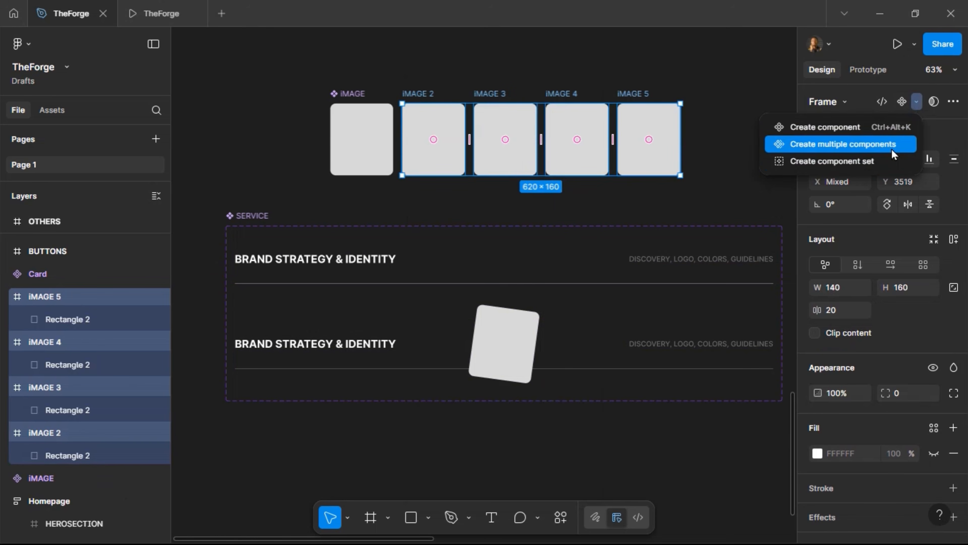
{"action": "left_click", "coordinate": [892, 149]}
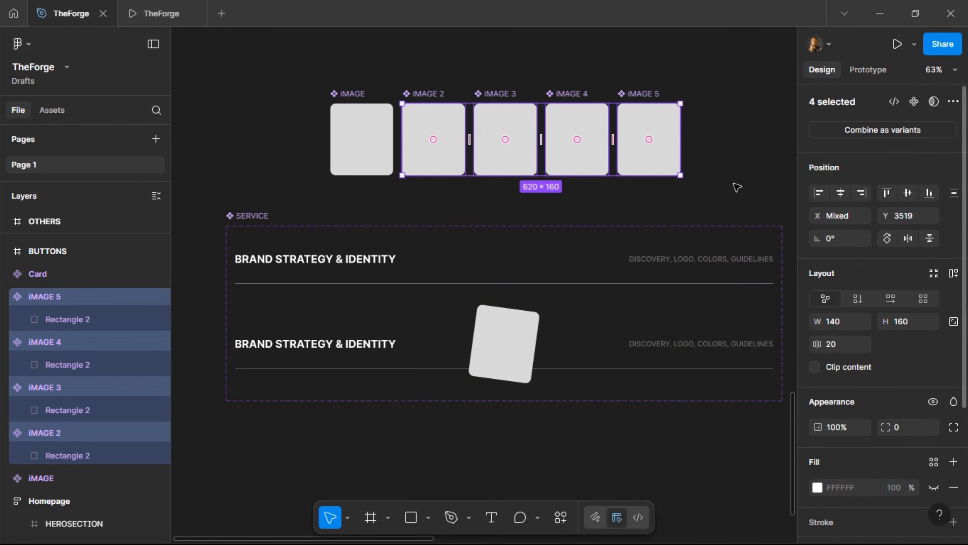
Add an Instance swap property to the tilted image with iMAGE 2–5 as preferred values
{"action": "left_click", "coordinate": [510, 318]}
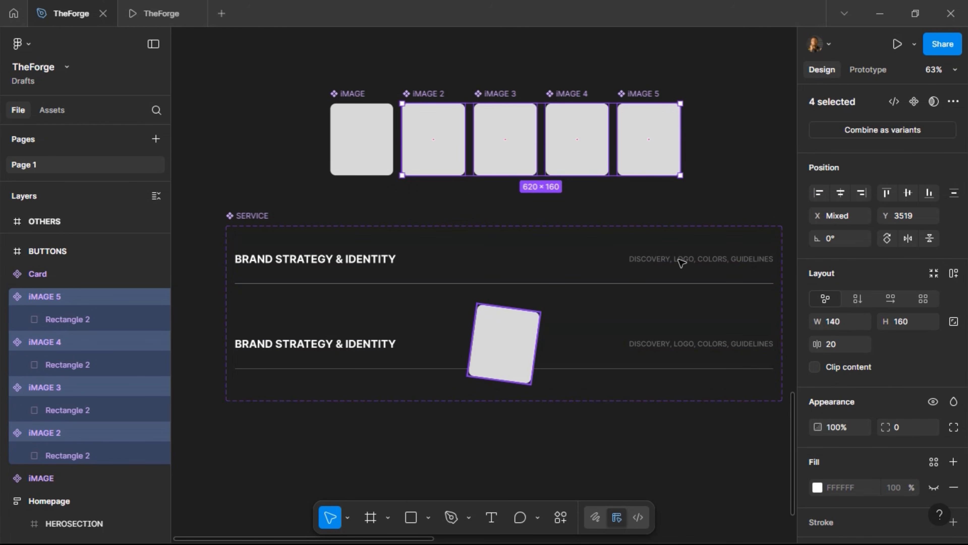
{"action": "left_click", "coordinate": [932, 102]}
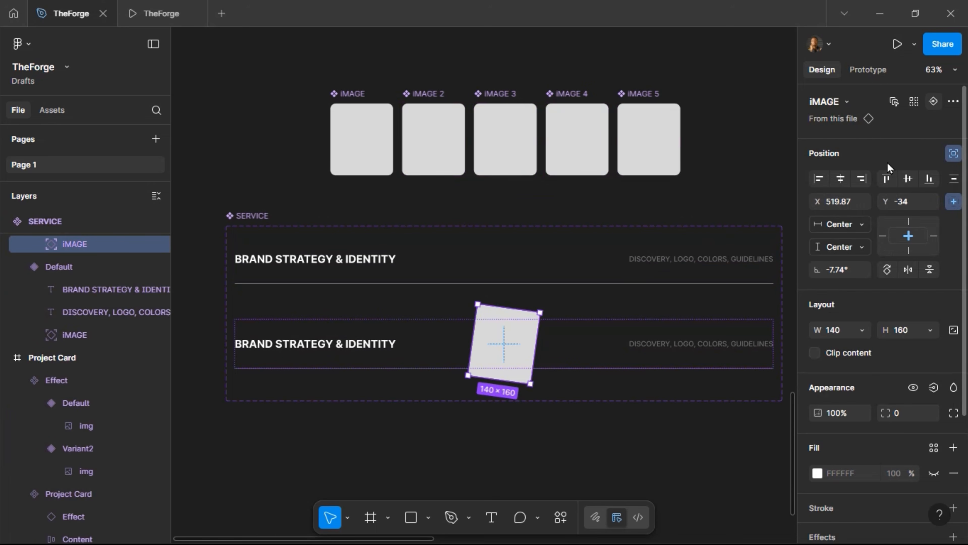
{"action": "left_click", "coordinate": [580, 314]}
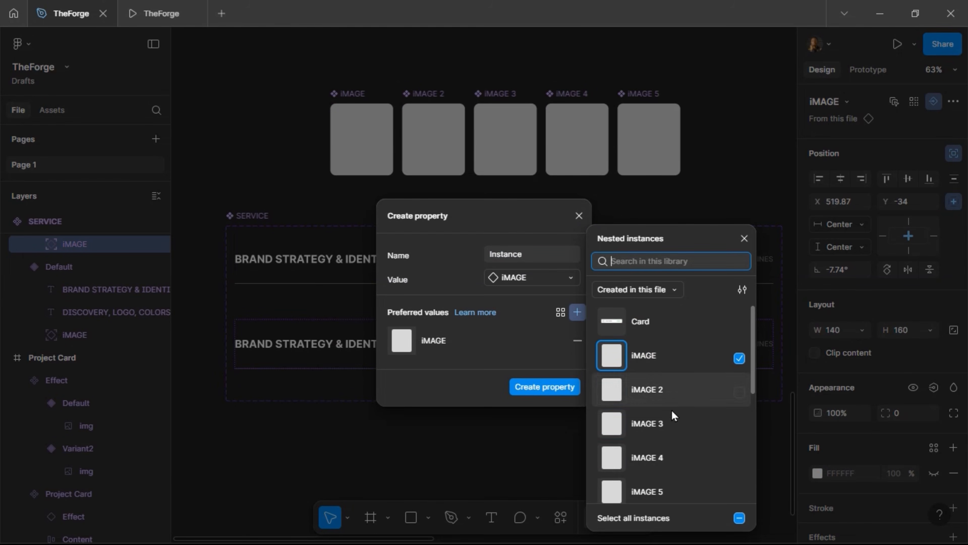
{"action": "left_click", "coordinate": [715, 391]}
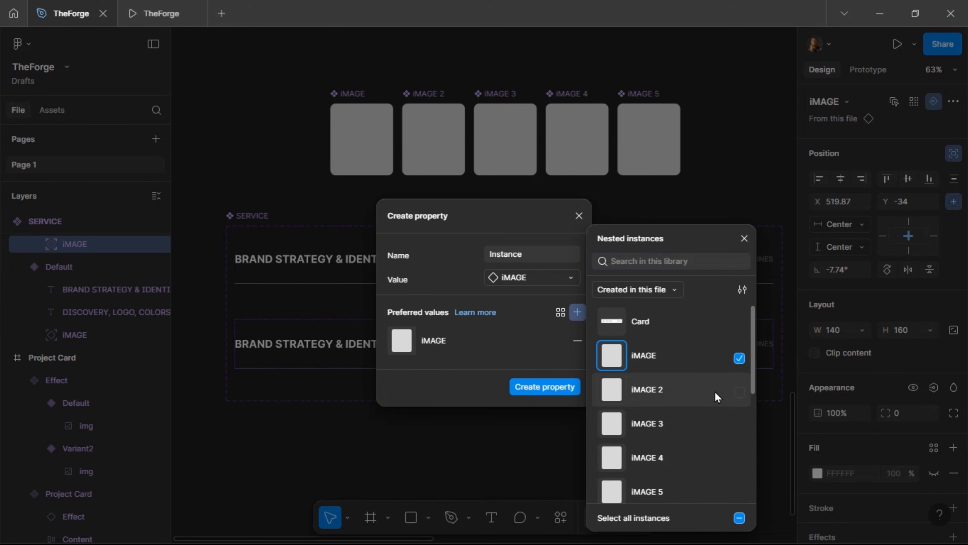
{"action": "left_click", "coordinate": [715, 418]}
{"action": "left_click", "coordinate": [704, 457]}
{"action": "left_click", "coordinate": [706, 488]}
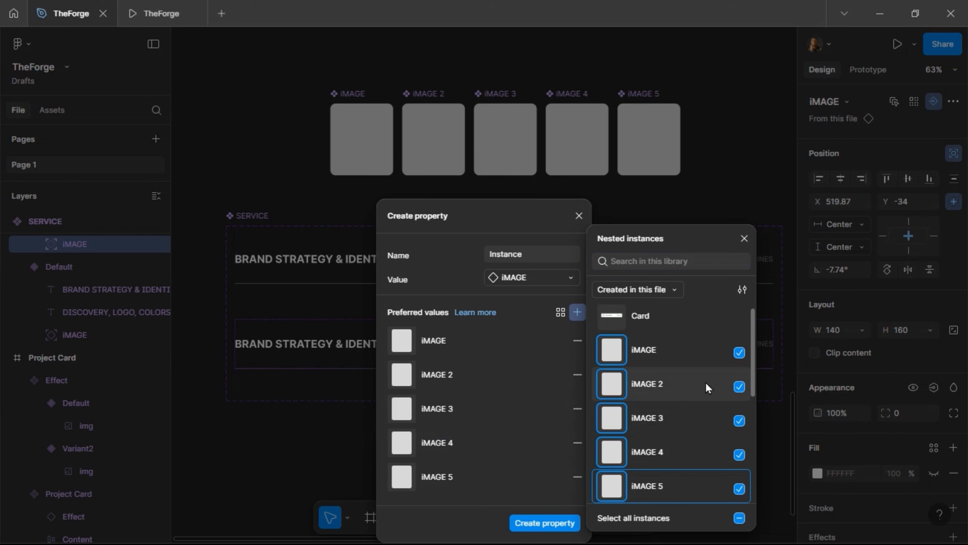
{"action": "scroll", "coordinate": [705, 401], "scroll_direction": "down", "scroll_amount": 2}
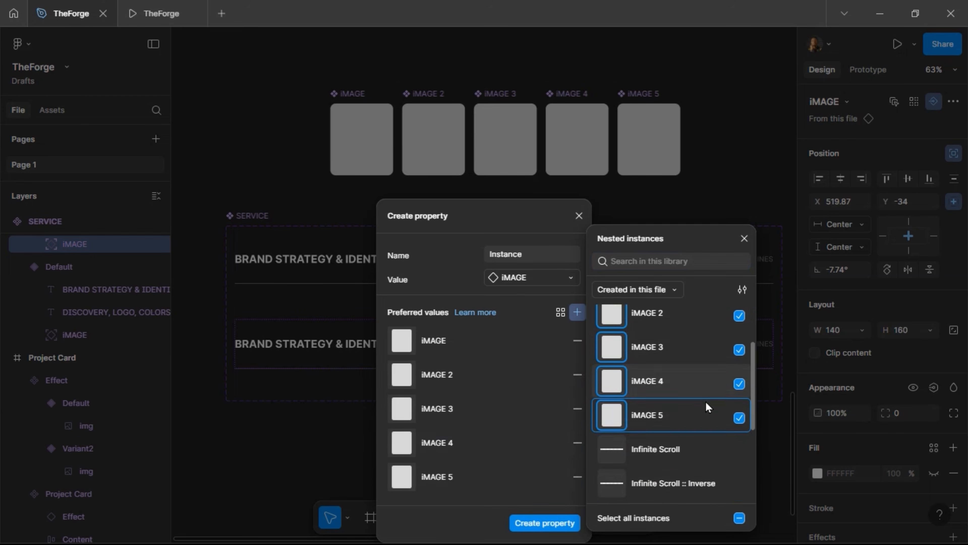
{"action": "scroll", "coordinate": [705, 401], "scroll_direction": "up", "scroll_amount": 3}
{"action": "left_click", "coordinate": [527, 523]}
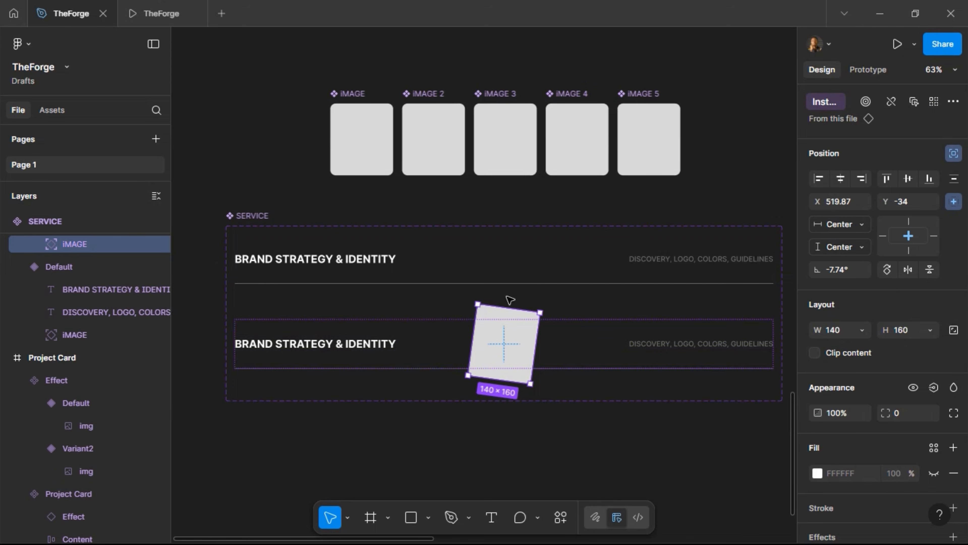
{"action": "left_click", "coordinate": [503, 208]}
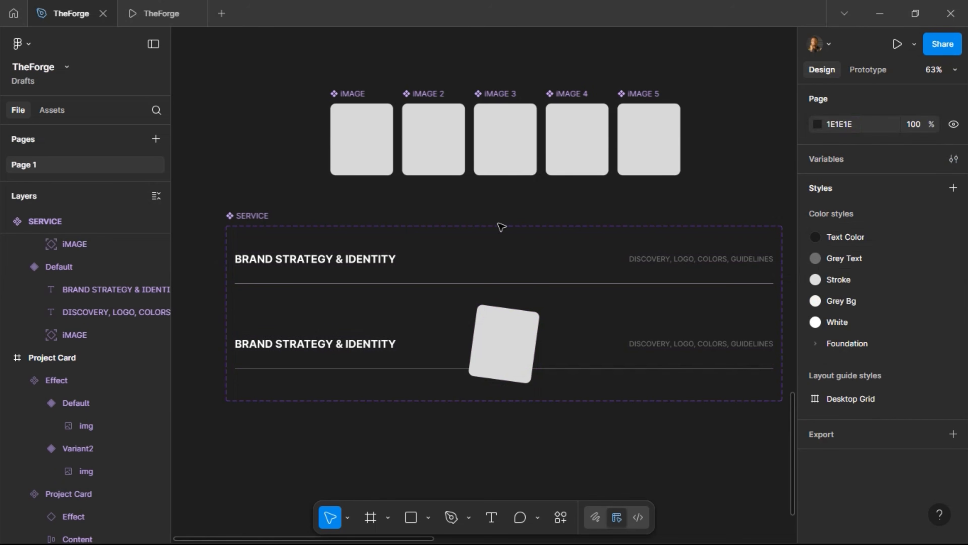
Launch the Unsplash plugin on the first iMAGE card and search for 'BRANDING' photos
{"action": "left_click", "coordinate": [347, 126]}
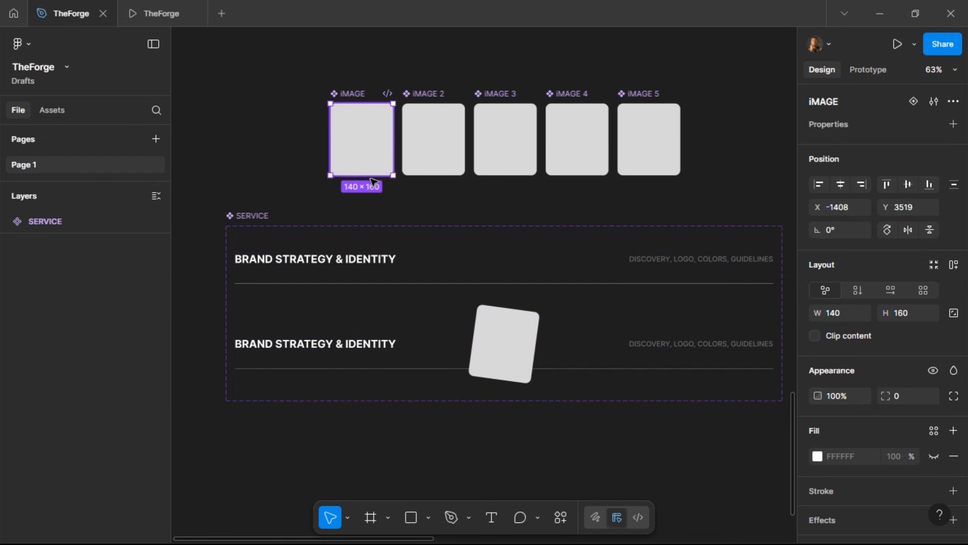
{"action": "right_click", "coordinate": [347, 127]}
{"action": "mouse_move", "coordinate": [419, 395]}
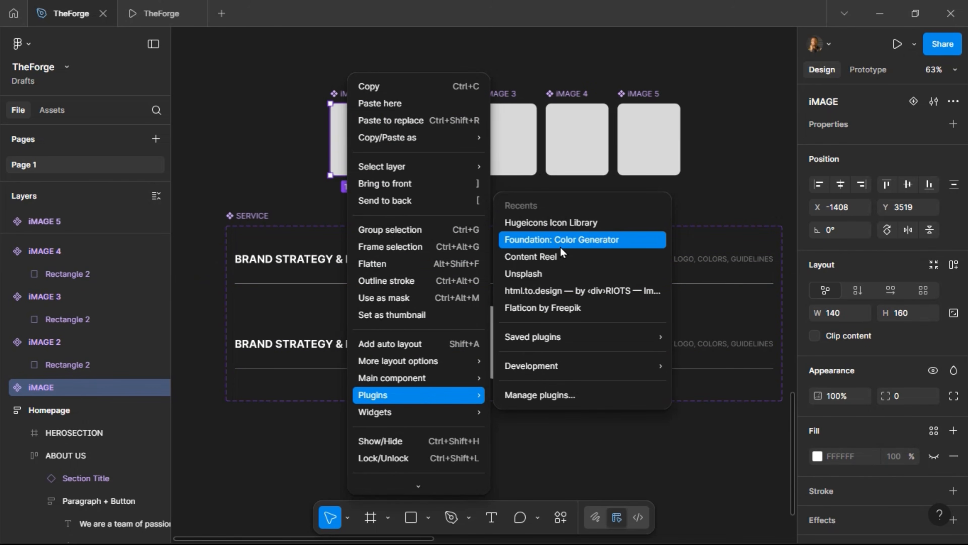
{"action": "left_click", "coordinate": [554, 273]}
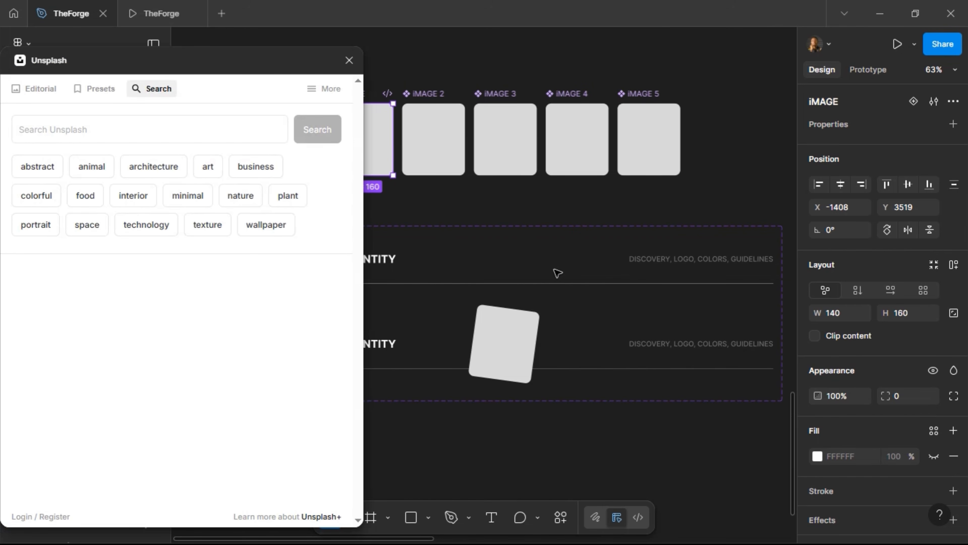
{"action": "left_click", "coordinate": [147, 134]}
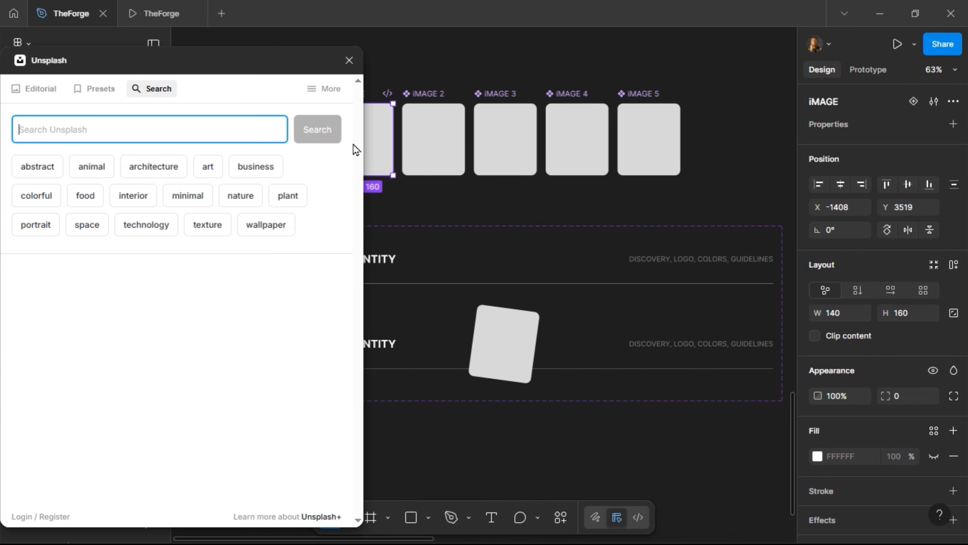
{"action": "type", "text": "BRANDING"}
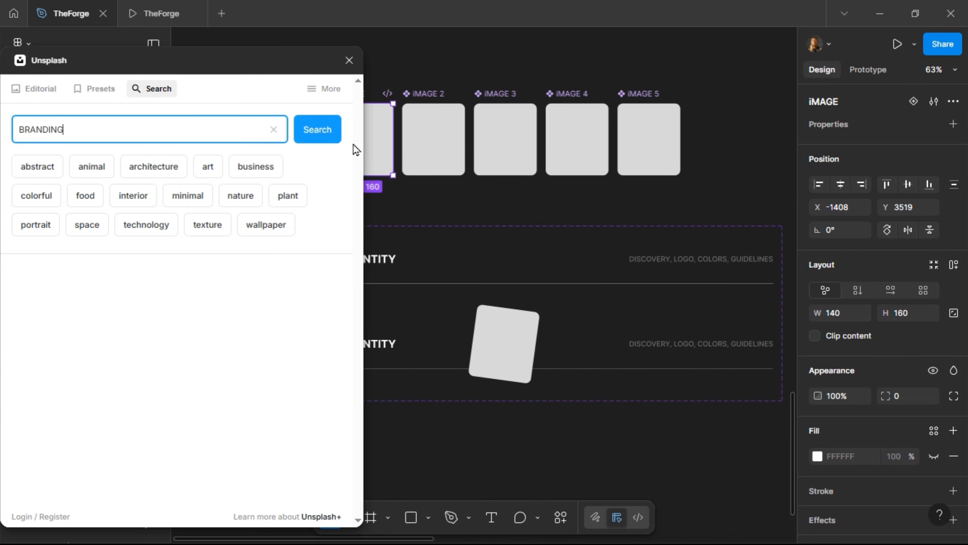
{"action": "key", "text": "Return"}
Place the arms-holding-packaging photo in iMAGE and remove the rectangle's grey D9D9D9 fill
{"action": "scroll", "coordinate": [443, 196], "scroll_direction": "left", "scroll_amount": 5}
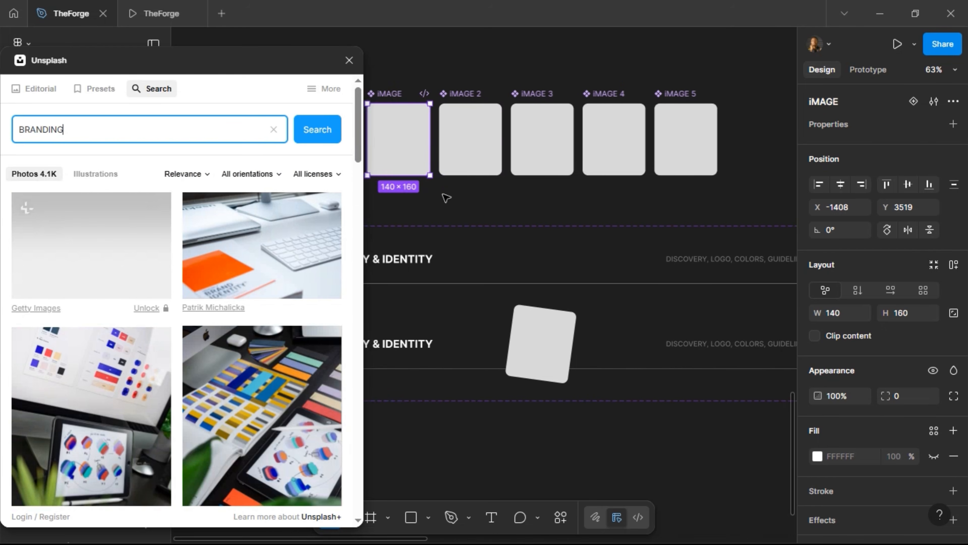
{"action": "scroll", "coordinate": [190, 324], "scroll_direction": "down", "scroll_amount": 5}
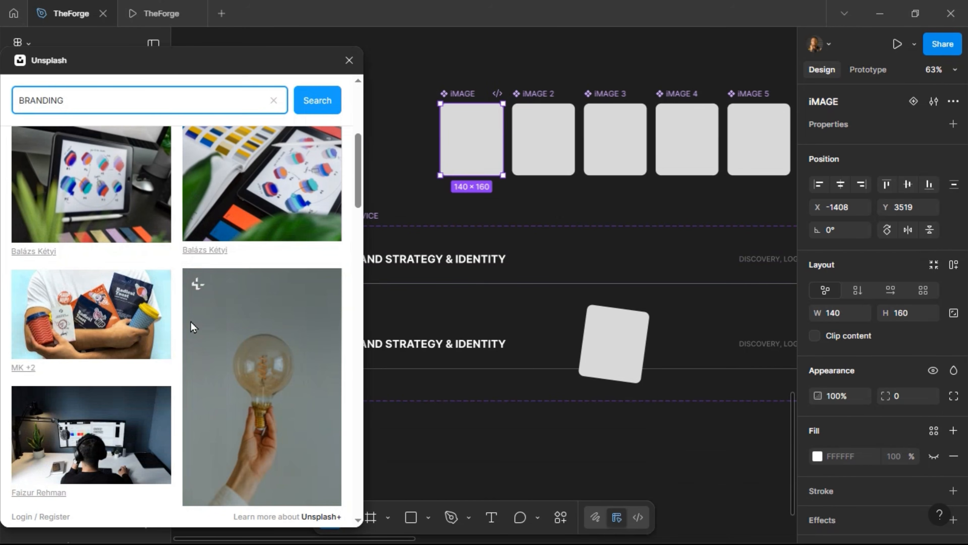
{"action": "left_click", "coordinate": [96, 329]}
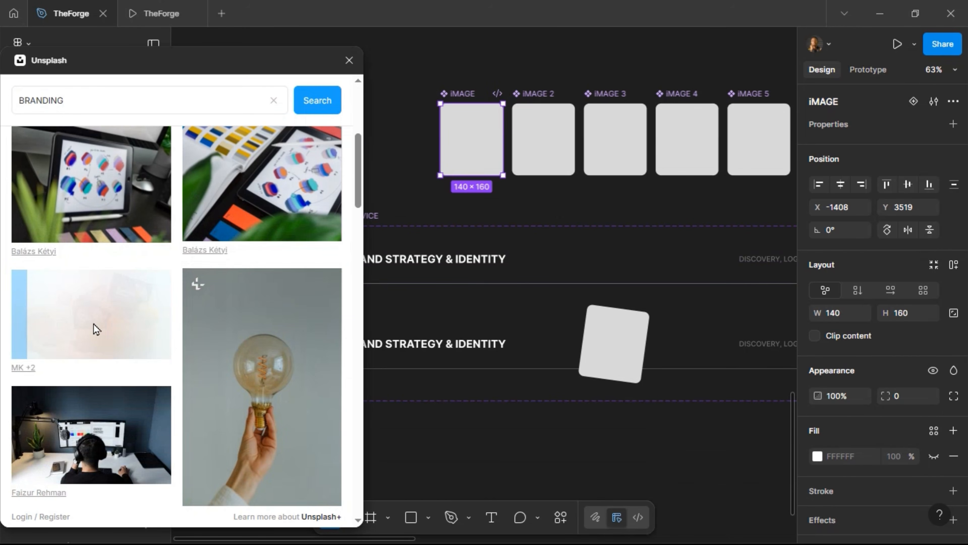
{"action": "double_click", "coordinate": [464, 135]}
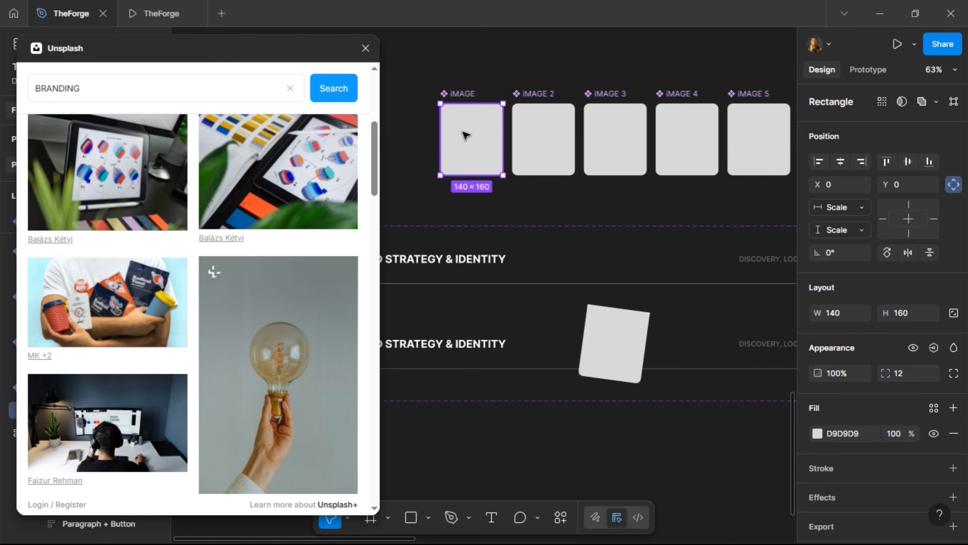
{"action": "left_click", "coordinate": [953, 435]}
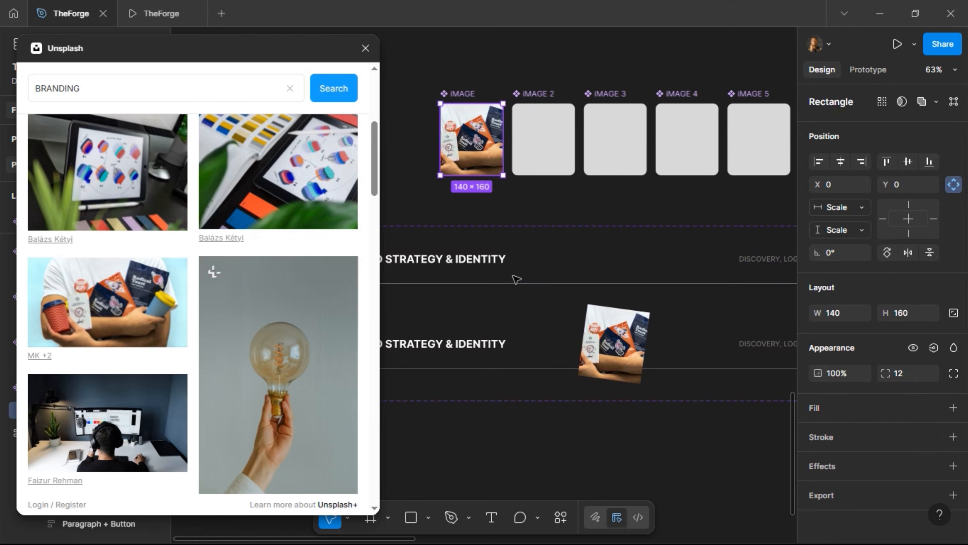
Remove the grey fill from iMAGE 2's rectangle, then exit rectangle point editing
{"action": "left_click", "coordinate": [529, 117]}
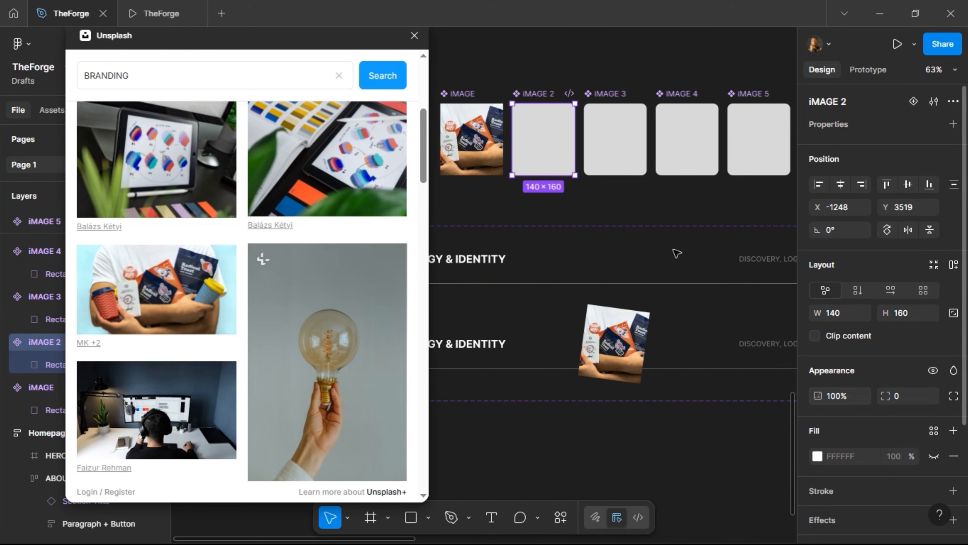
{"action": "double_click", "coordinate": [552, 164]}
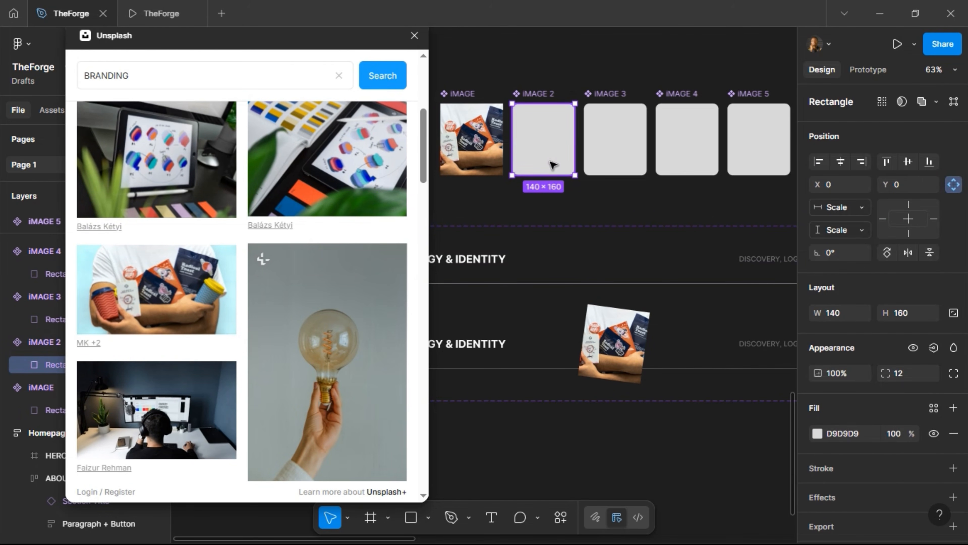
{"action": "left_click", "coordinate": [953, 433]}
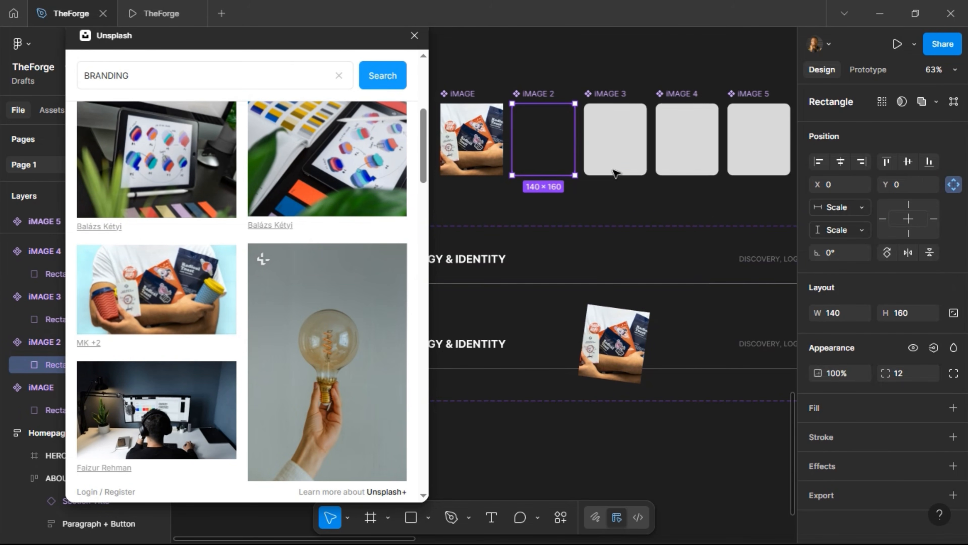
{"action": "left_click", "coordinate": [613, 134]}
{"action": "double_click", "coordinate": [615, 134]}
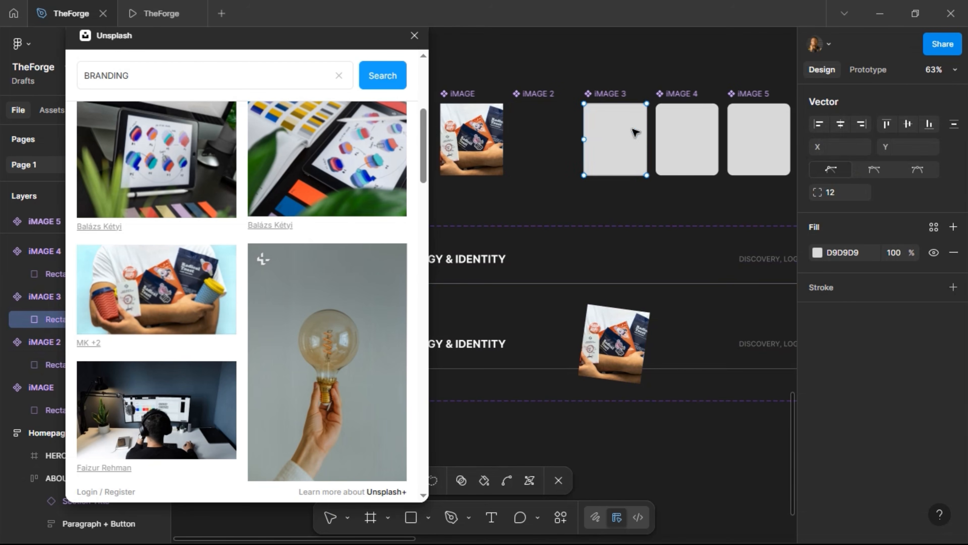
{"action": "key", "text": "ctrl"}
{"action": "key", "text": "Escape"}
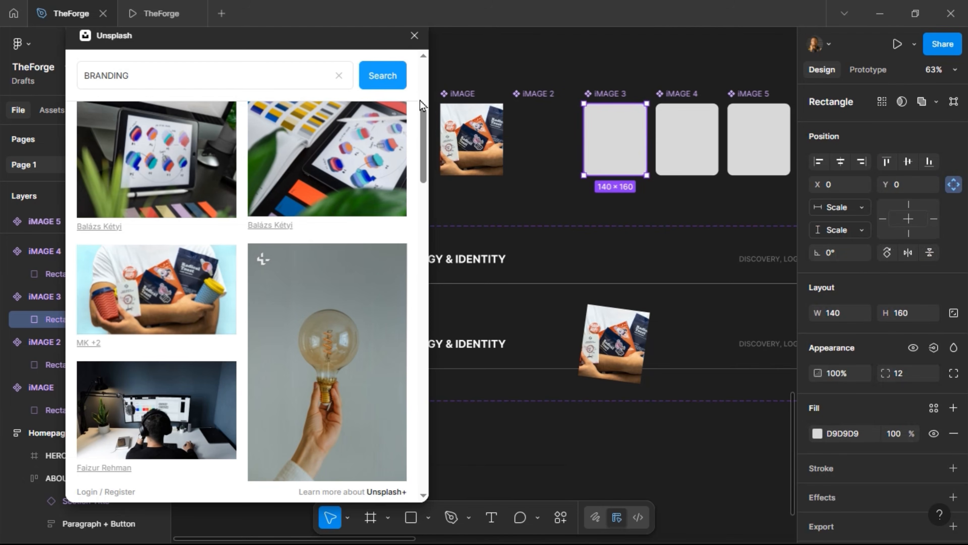
Set the first iMAGE card's corner radius to 8, keeping the Unsplash window clear of the cards
{"action": "left_click", "coordinate": [455, 136]}
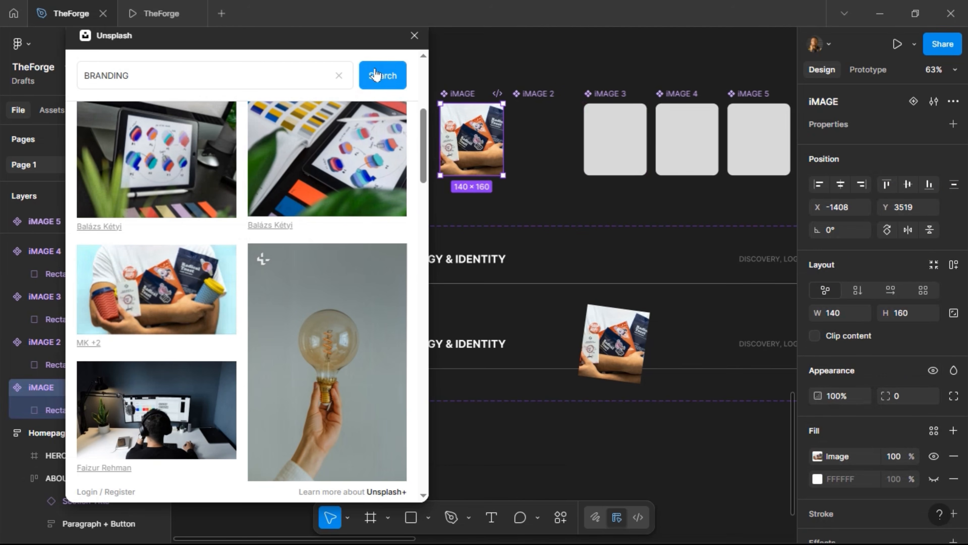
{"action": "left_click_drag", "start_coordinate": [364, 50], "coordinate": [498, 290]}
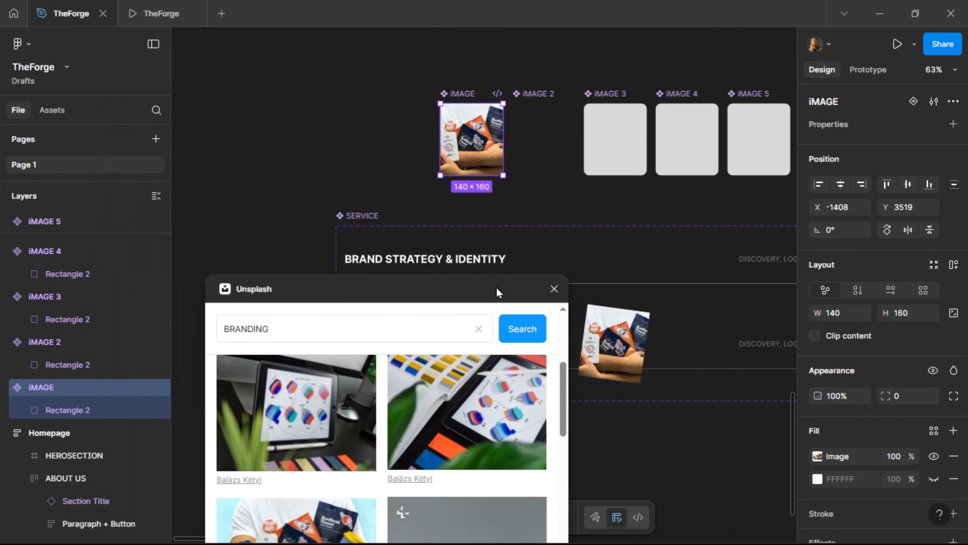
{"action": "left_click", "coordinate": [915, 400]}
{"action": "type", "text": "8"}
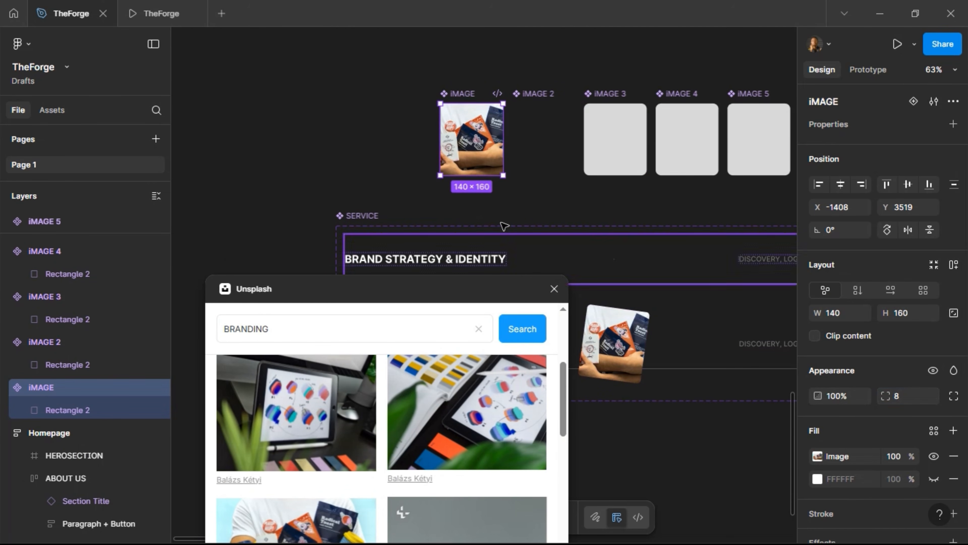
{"action": "left_click", "coordinate": [513, 200]}
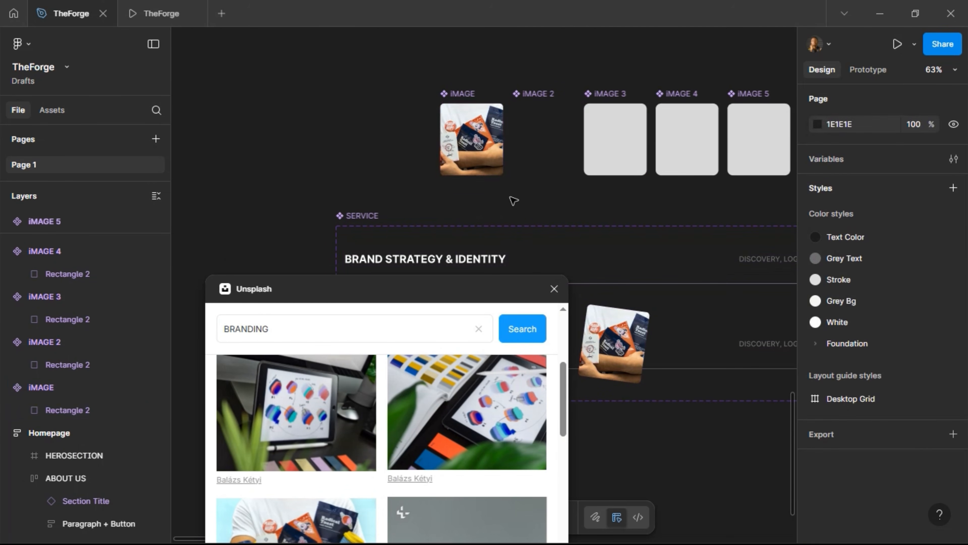
{"action": "left_click", "coordinate": [561, 152]}
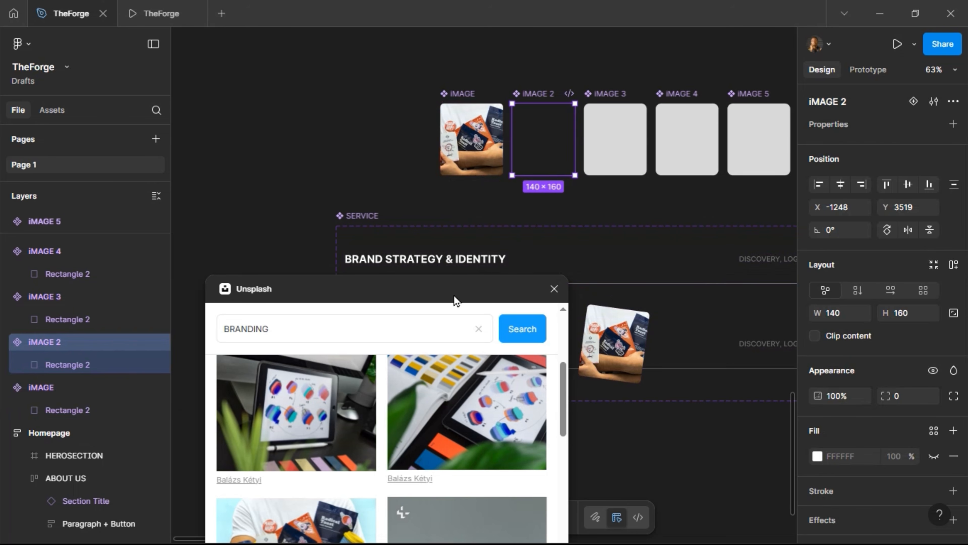
{"action": "left_click_drag", "start_coordinate": [417, 250], "coordinate": [360, 76]}
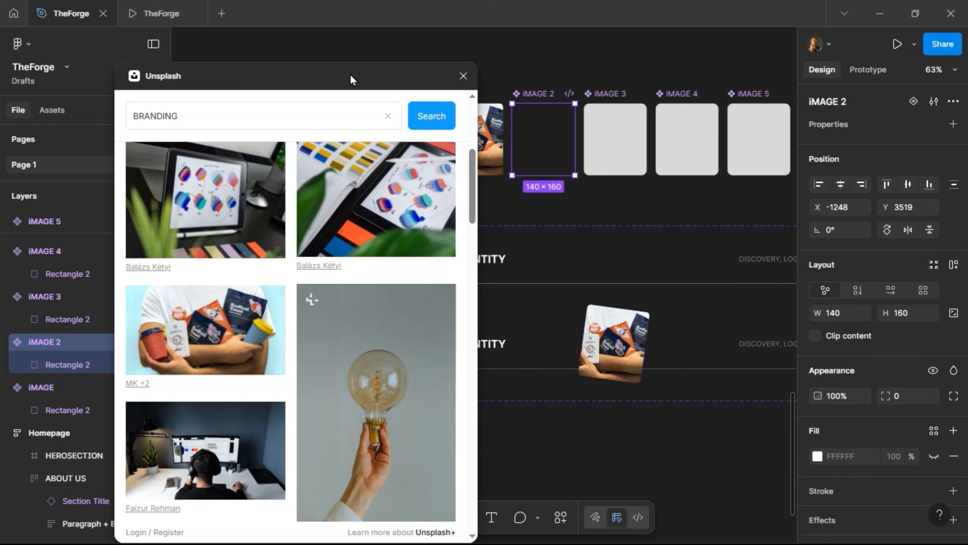
{"action": "left_click_drag", "start_coordinate": [346, 78], "coordinate": [292, 66]}
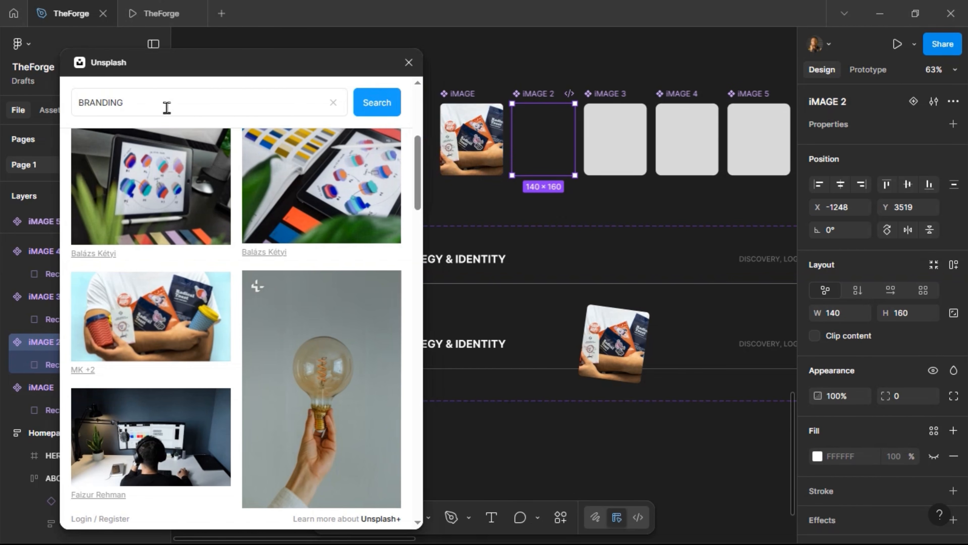
Search Unsplash for 'UI', apply a colourful phones photo to iMAGE 2, and set radius 8
{"action": "left_click_drag", "start_coordinate": [137, 102], "coordinate": [61, 111]}
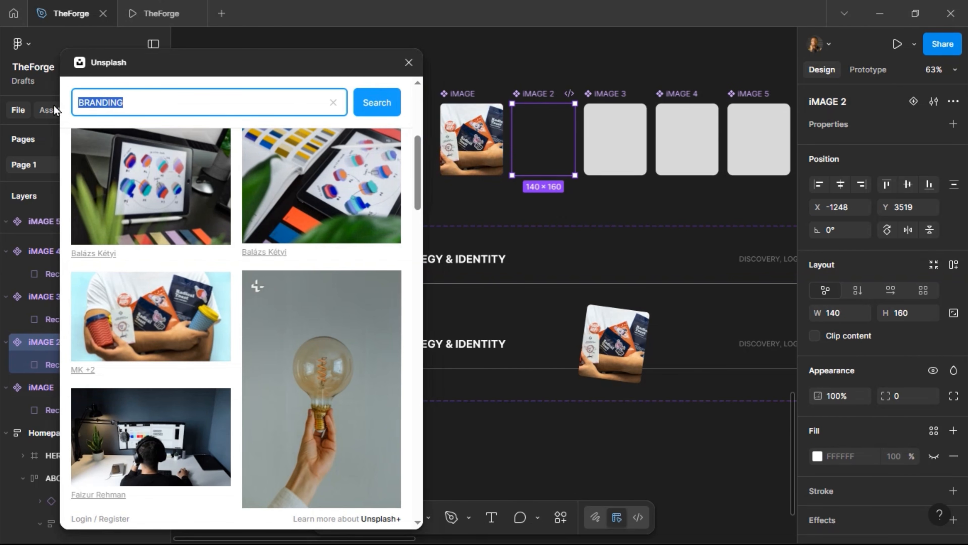
{"action": "type", "text": "u"}
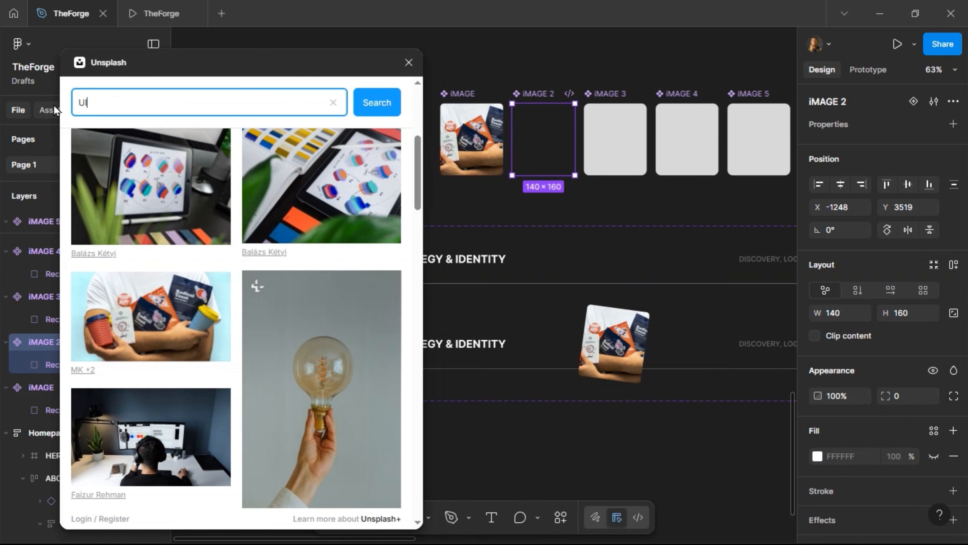
{"action": "key", "text": "Return"}
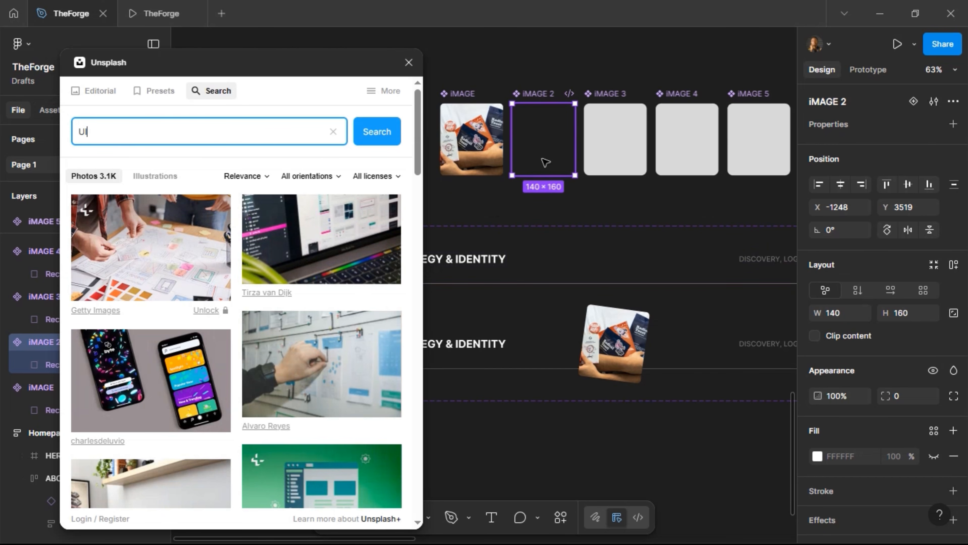
{"action": "left_click", "coordinate": [139, 382]}
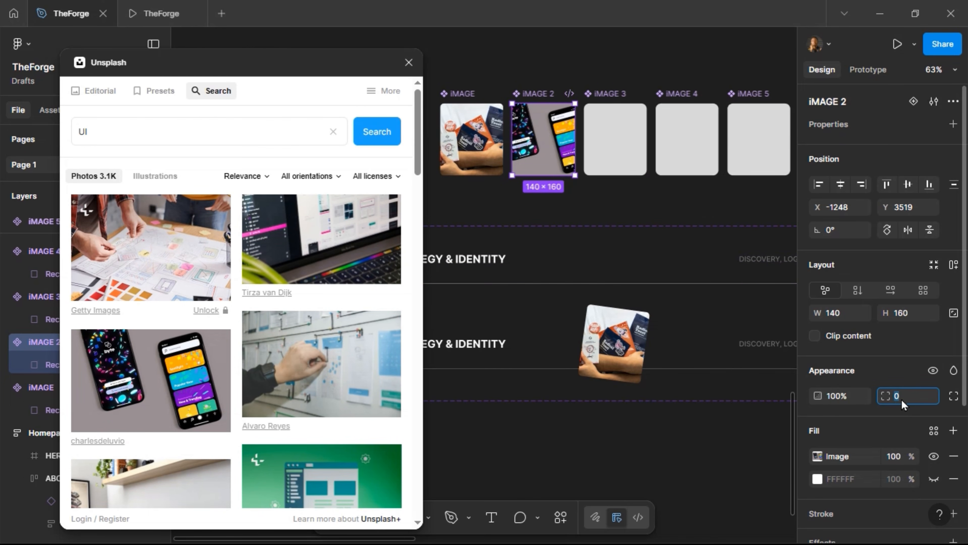
{"action": "type", "text": "8"}
{"action": "key", "text": "Return"}
Swap iMAGE 2's photo for a phone on grey, then a phone held over a laptop
{"action": "scroll", "coordinate": [242, 329], "scroll_direction": "down", "scroll_amount": 5}
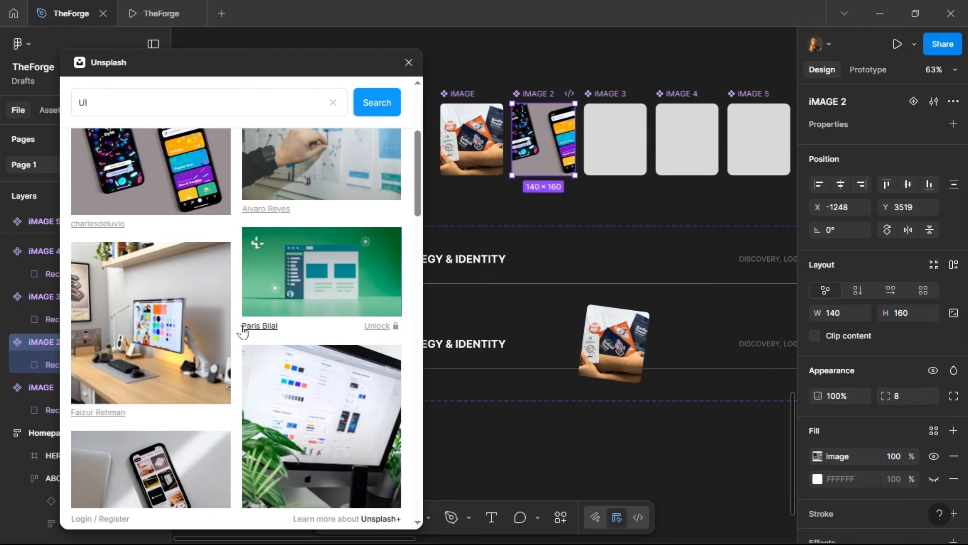
{"action": "scroll", "coordinate": [240, 328], "scroll_direction": "down", "scroll_amount": 5}
{"action": "left_click", "coordinate": [220, 314]}
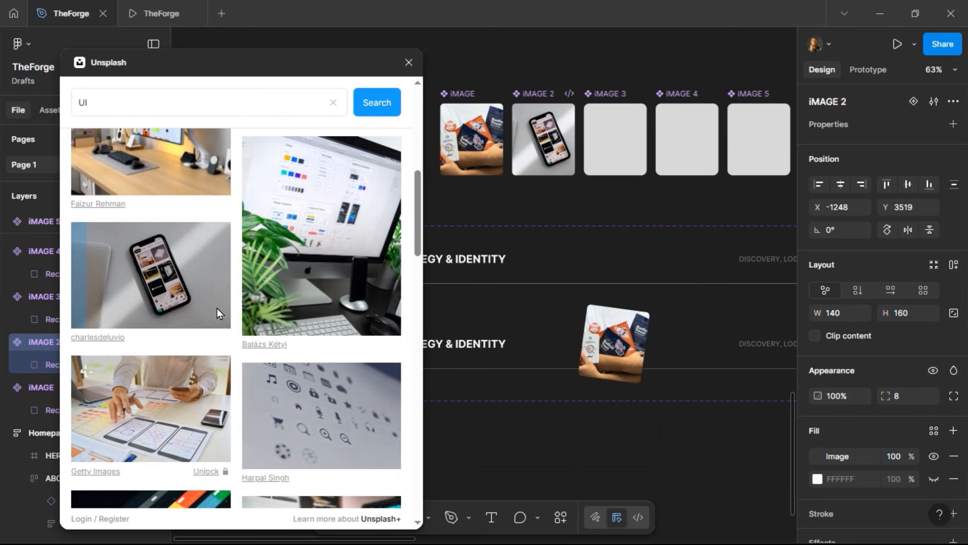
{"action": "scroll", "coordinate": [216, 307], "scroll_direction": "down", "scroll_amount": 5}
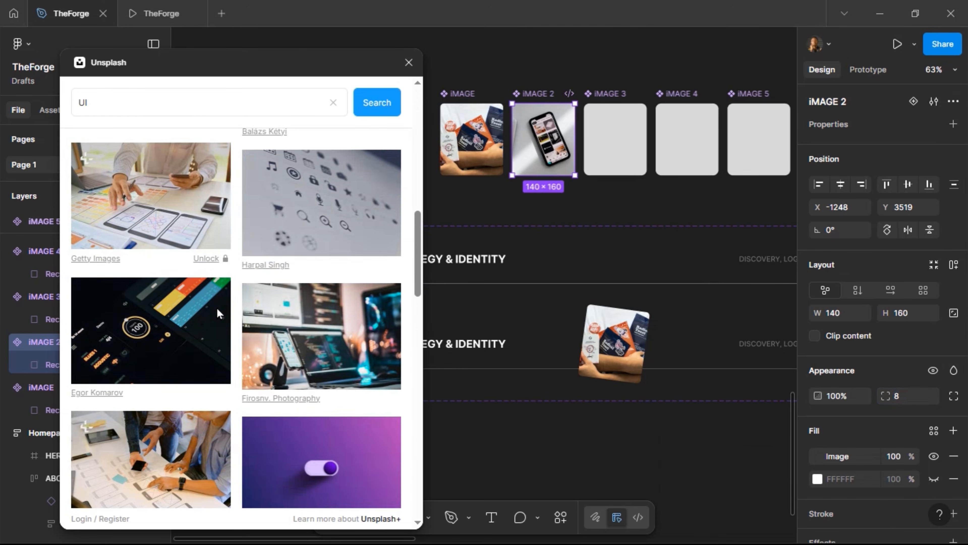
{"action": "scroll", "coordinate": [222, 320], "scroll_direction": "down", "scroll_amount": 8}
{"action": "scroll", "coordinate": [226, 327], "scroll_direction": "down", "scroll_amount": 7}
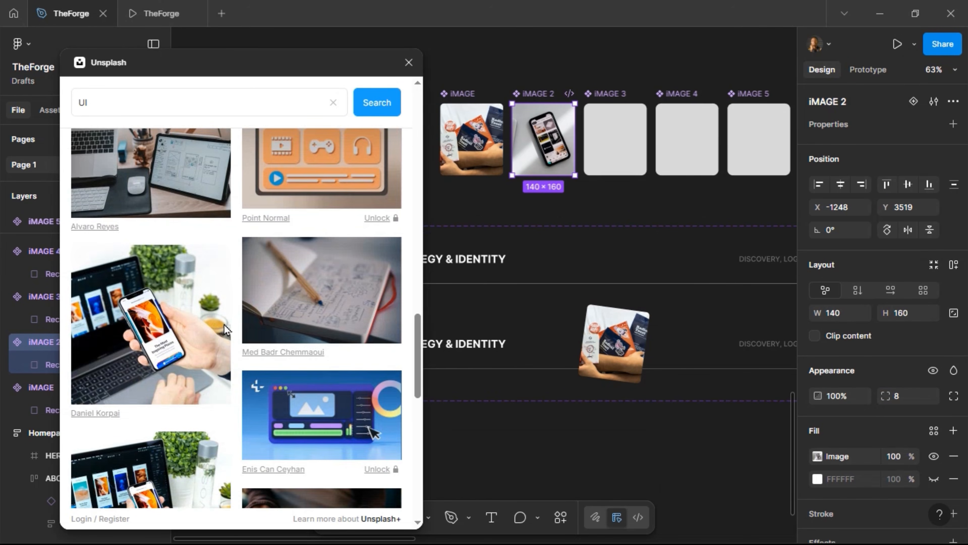
{"action": "left_click", "coordinate": [214, 339]}
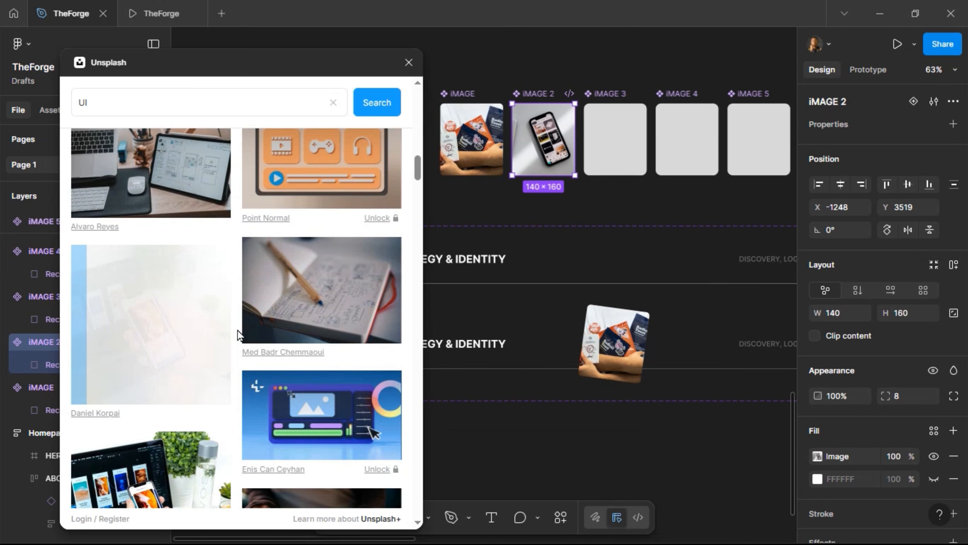
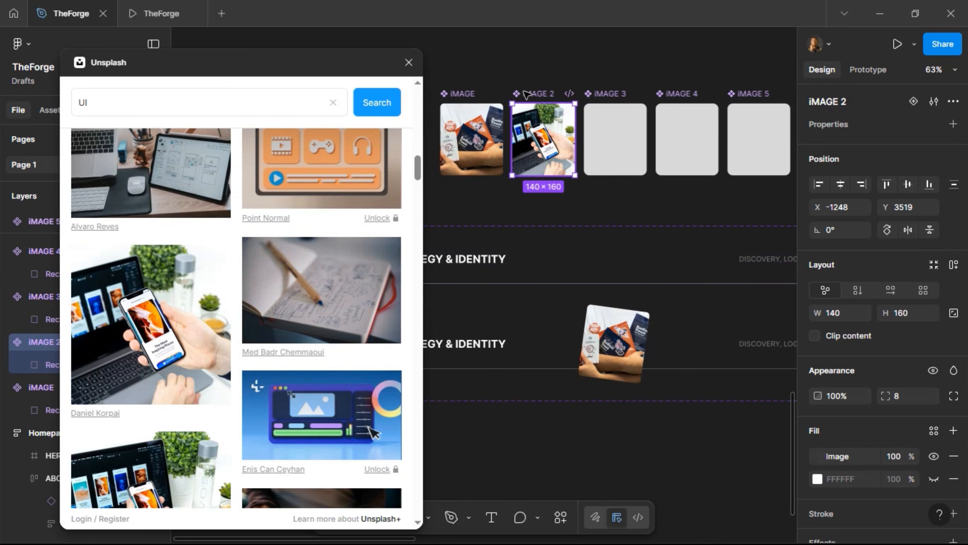
Rename the first three image frames on the canvas to Branding, UI/UX and Website
{"action": "double_click", "coordinate": [466, 93]}
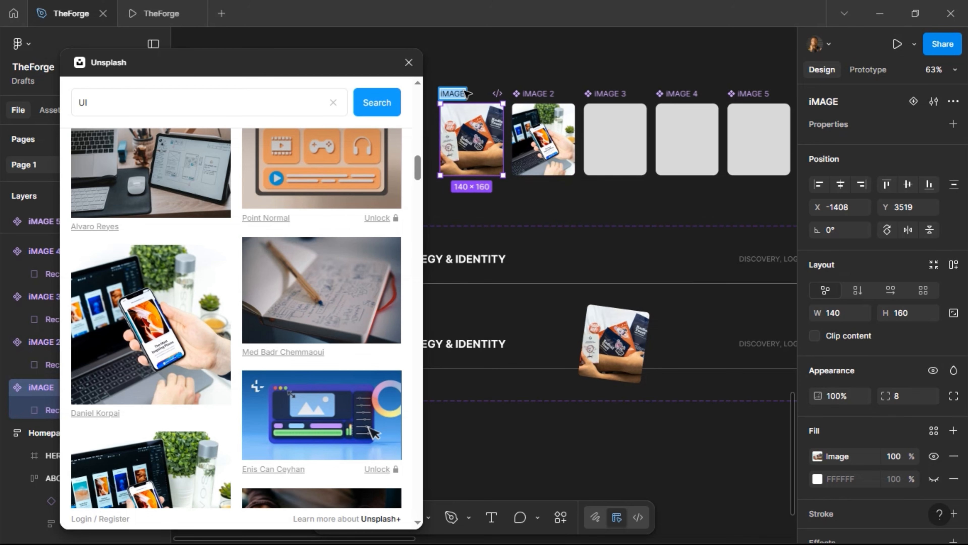
{"action": "type", "text": "Branding"}
{"action": "key", "text": "Return"}
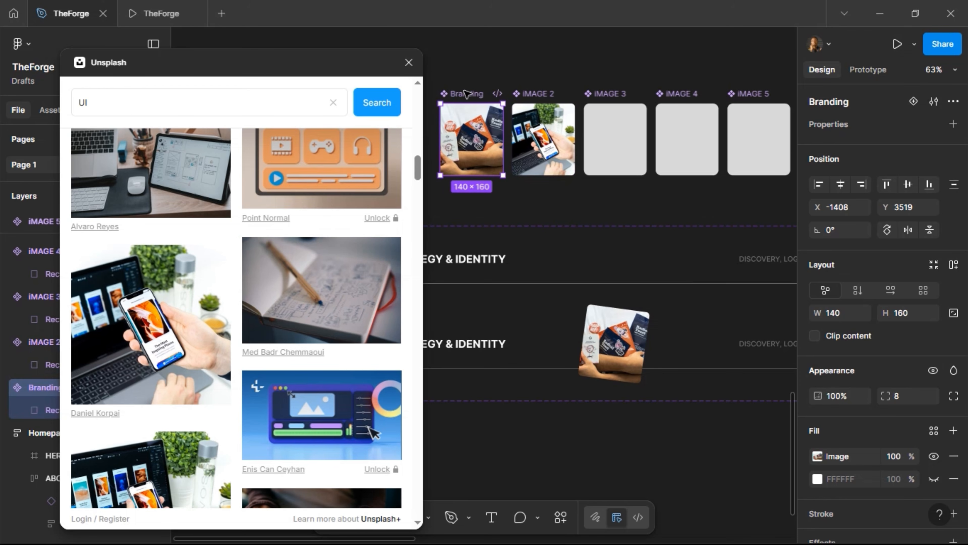
{"action": "double_click", "coordinate": [535, 94]}
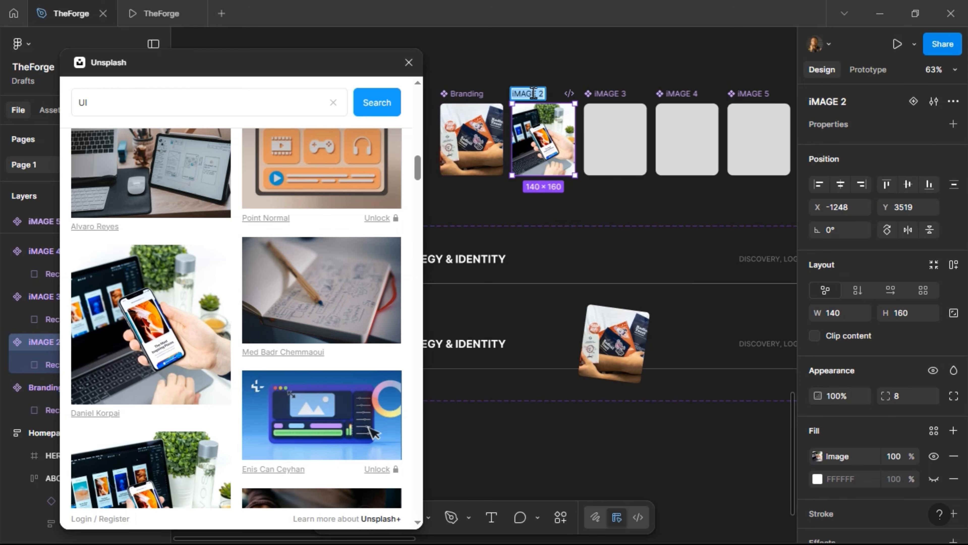
{"action": "type", "text": "UI/UX"}
{"action": "key", "text": "Return"}
{"action": "double_click", "coordinate": [614, 94]}
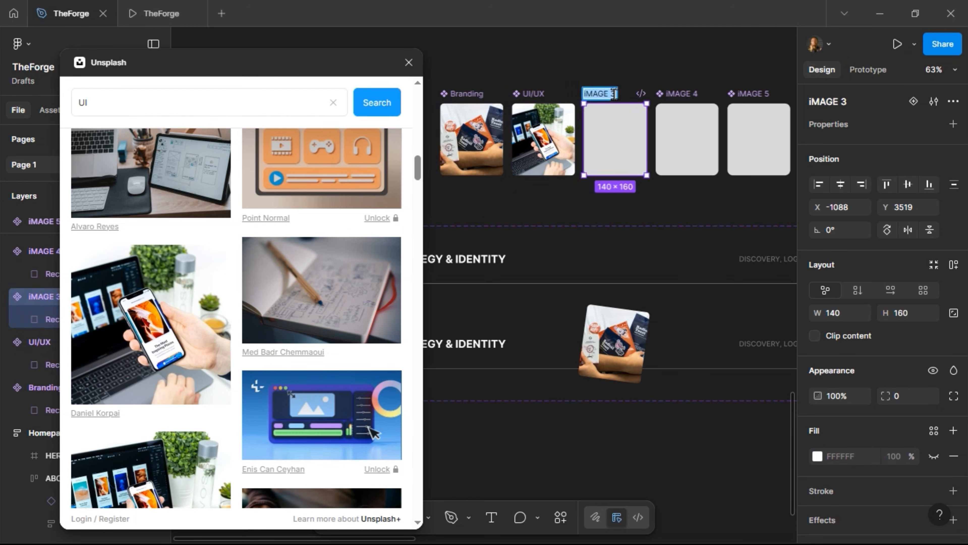
{"action": "type", "text": "Website"}
{"action": "key", "text": "Return"}
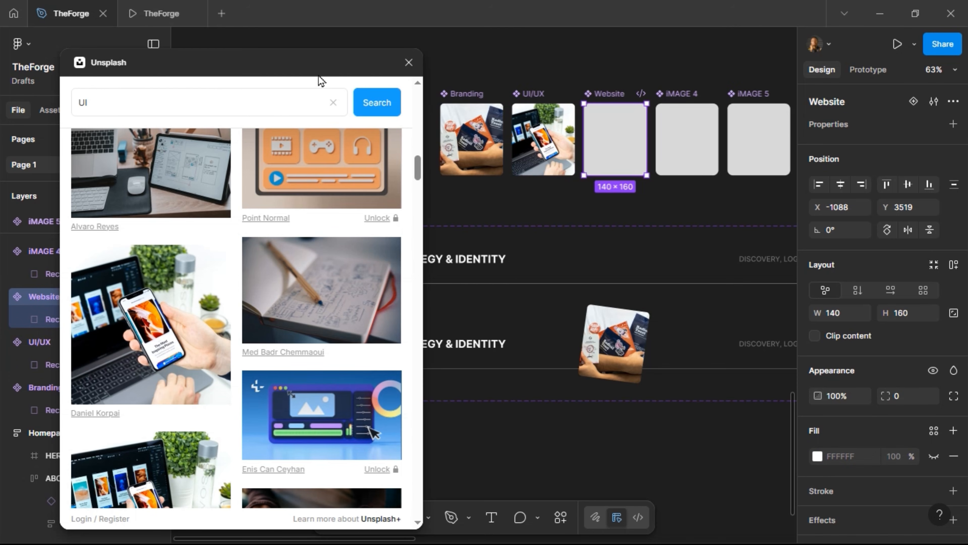
Search Unsplash for 'website' and place the KOBU Agency photo into the Website frame
{"action": "left_click_drag", "start_coordinate": [207, 108], "coordinate": [74, 109]}
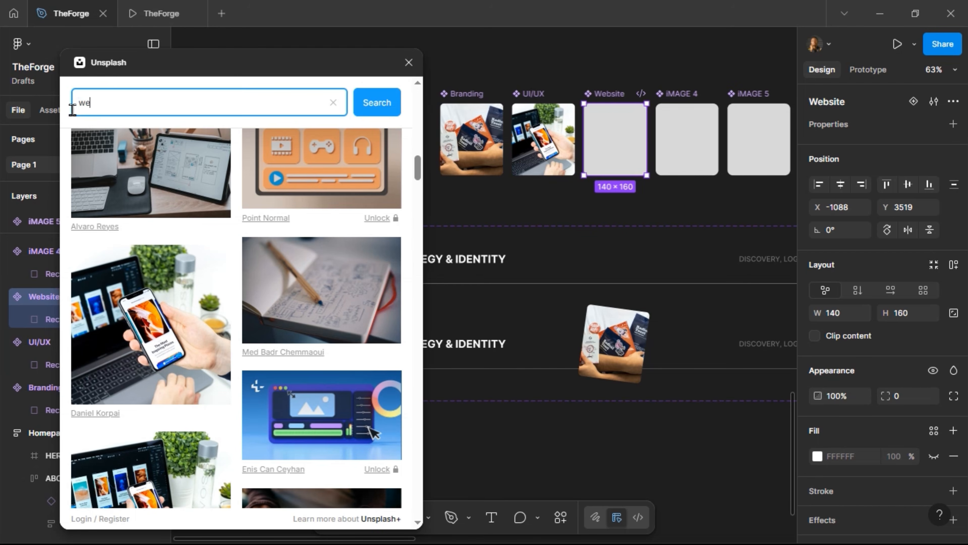
{"action": "type", "text": "website"}
{"action": "key", "text": "Return"}
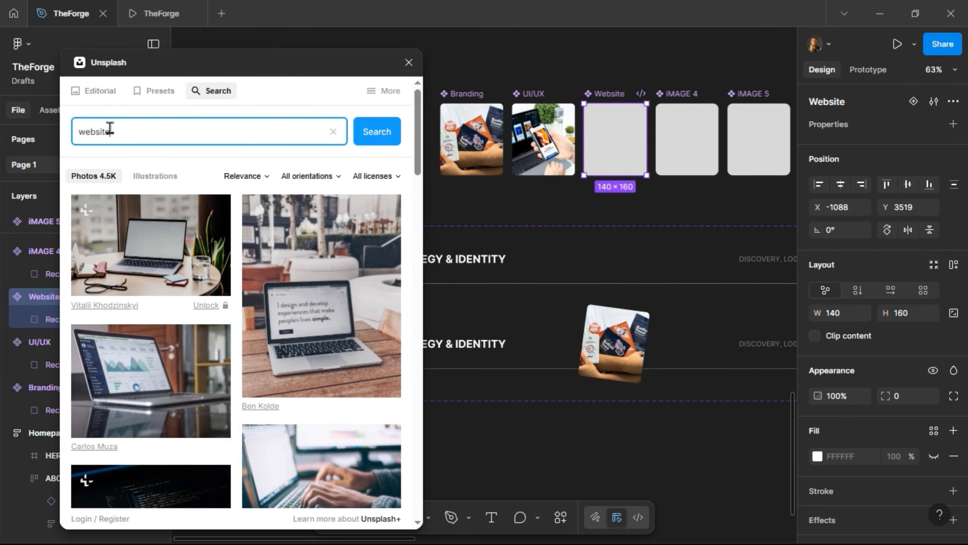
{"action": "scroll", "coordinate": [160, 323], "scroll_direction": "down", "scroll_amount": 10}
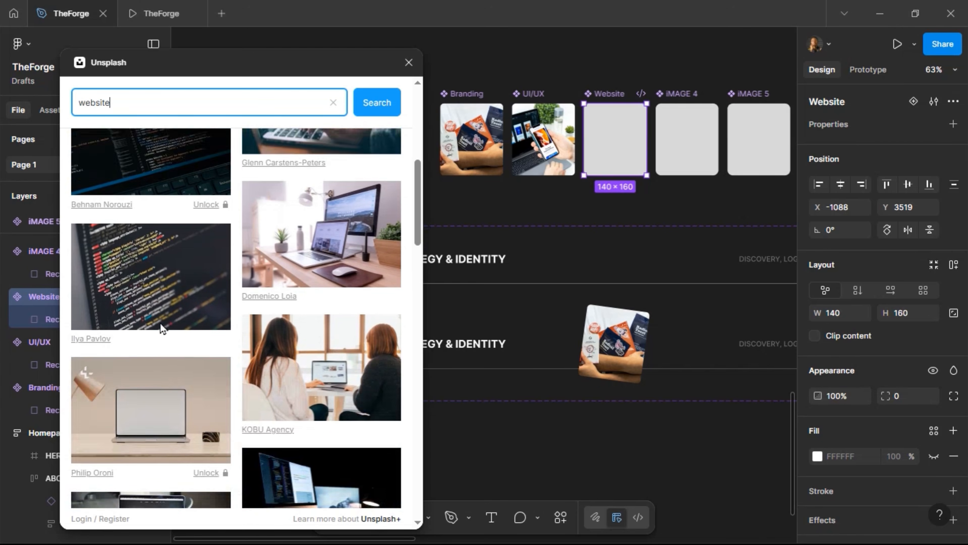
{"action": "scroll", "coordinate": [162, 328], "scroll_direction": "down", "scroll_amount": 3}
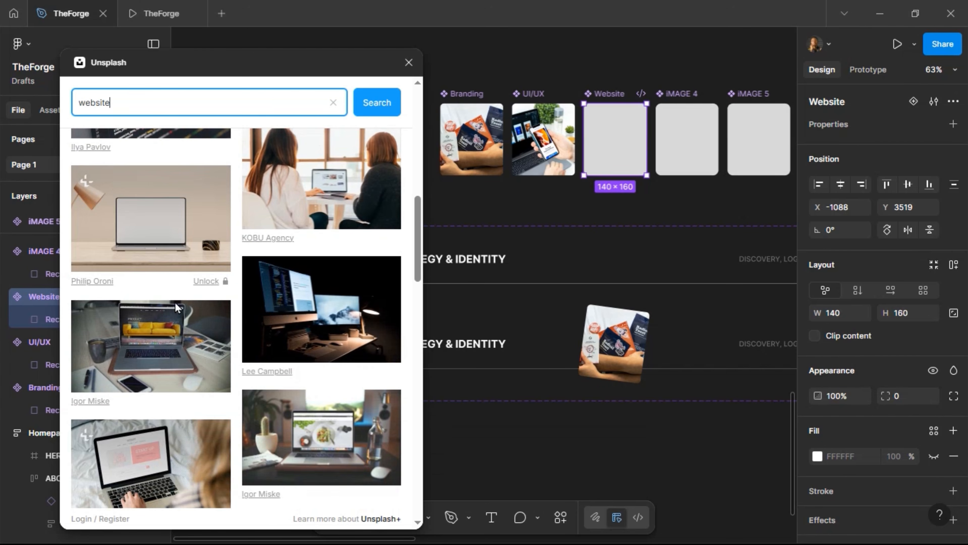
{"action": "left_click", "coordinate": [293, 192]}
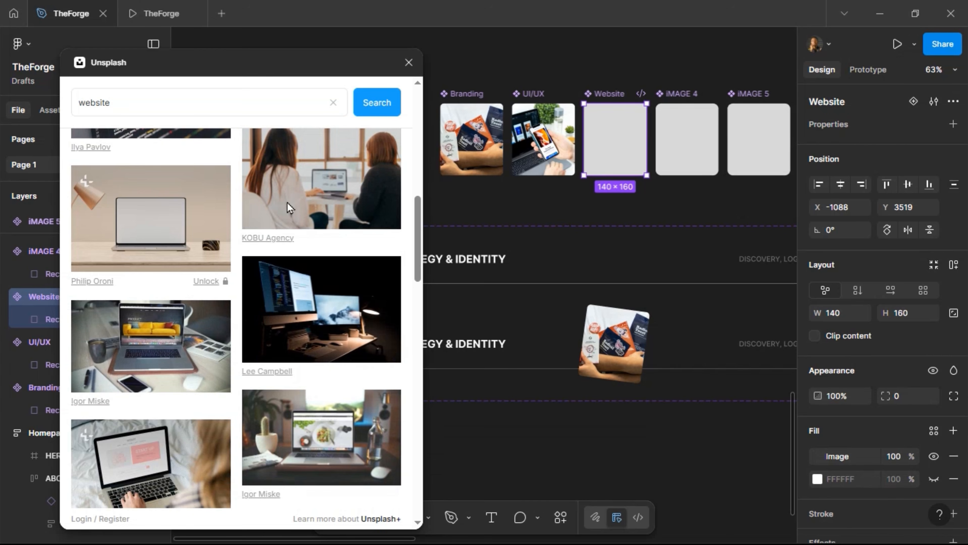
Remove the inner rectangle's D9D9D9 fill and set the Website frame's corner radius to 8
{"action": "double_click", "coordinate": [614, 149]}
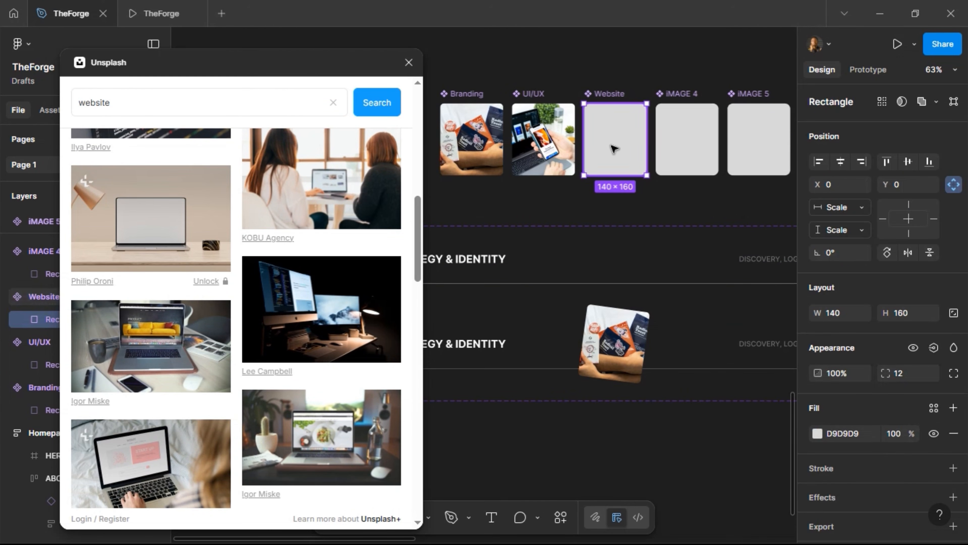
{"action": "left_click", "coordinate": [954, 436]}
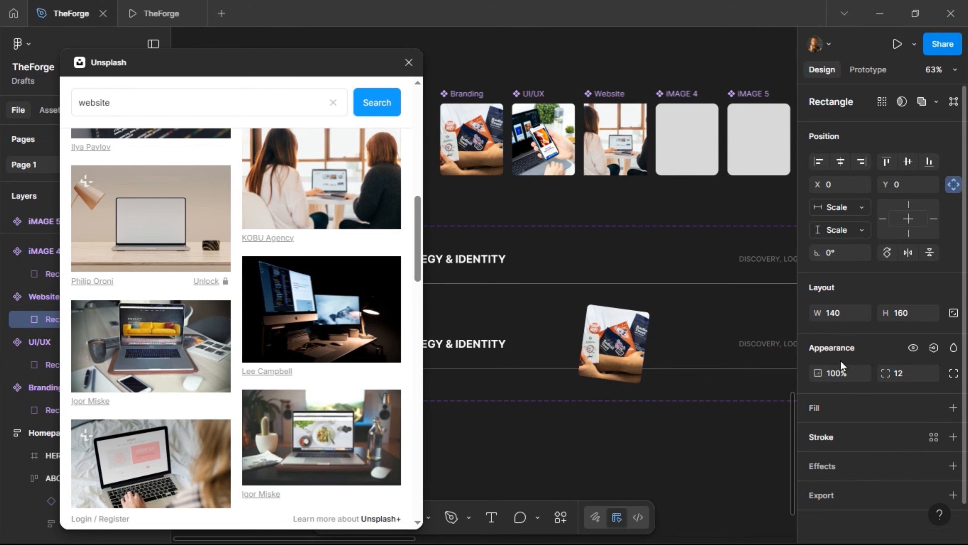
{"action": "left_click", "coordinate": [609, 95]}
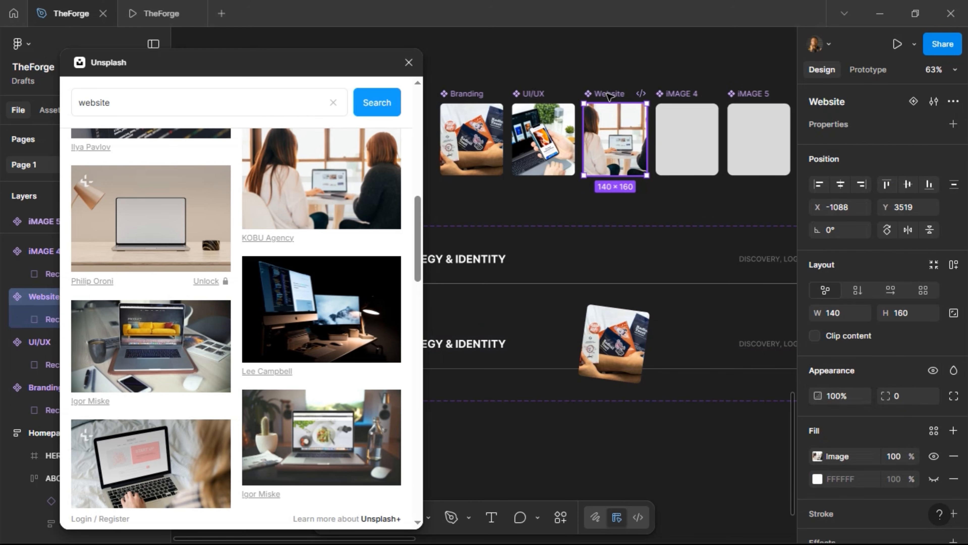
{"action": "left_click", "coordinate": [910, 401]}
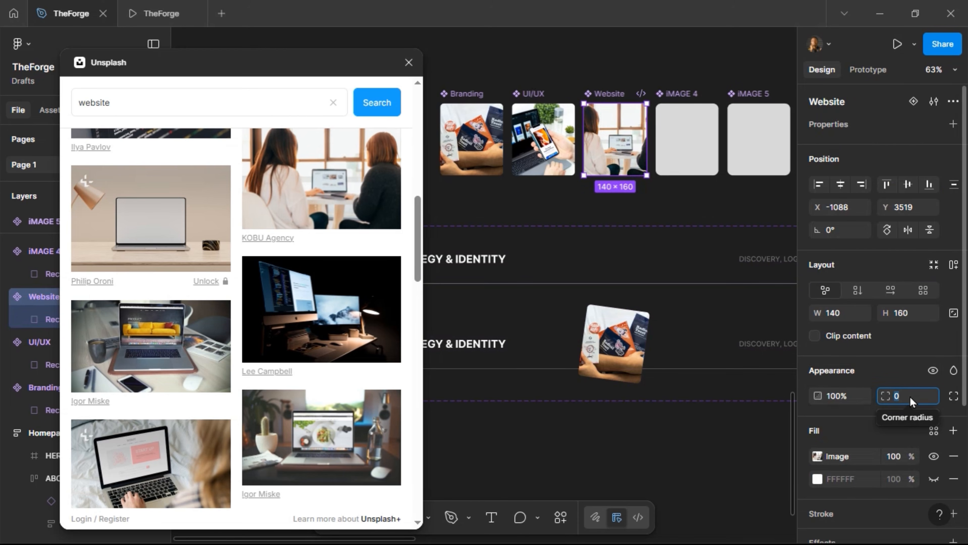
{"action": "type", "text": "8"}
{"action": "key", "text": "Return"}
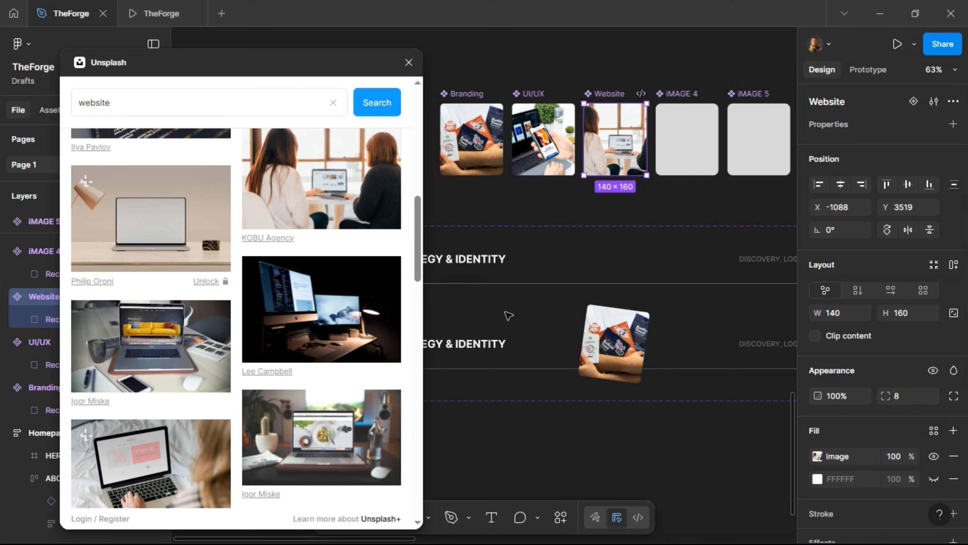
{"action": "scroll", "coordinate": [204, 308], "scroll_direction": "down", "scroll_amount": 15}
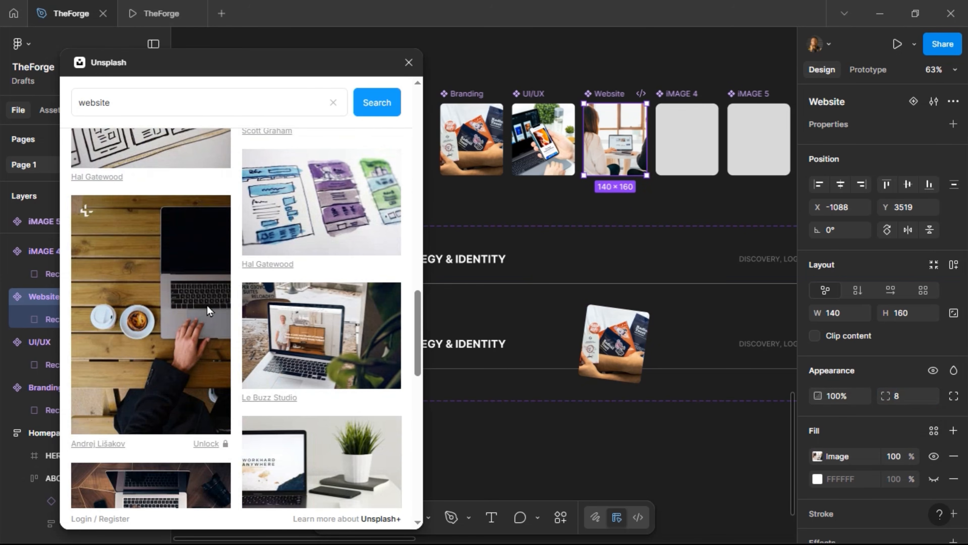
Try the Luke Chesser dashboard photo, then settle on the solidpixels laptop photo for Website
{"action": "scroll", "coordinate": [207, 307], "scroll_direction": "down", "scroll_amount": 5}
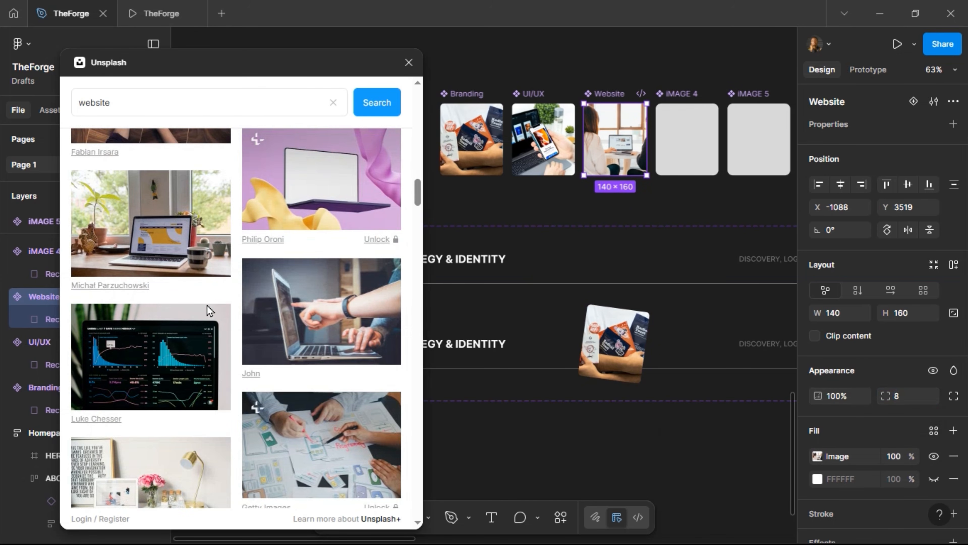
{"action": "scroll", "coordinate": [206, 305], "scroll_direction": "down", "scroll_amount": 5}
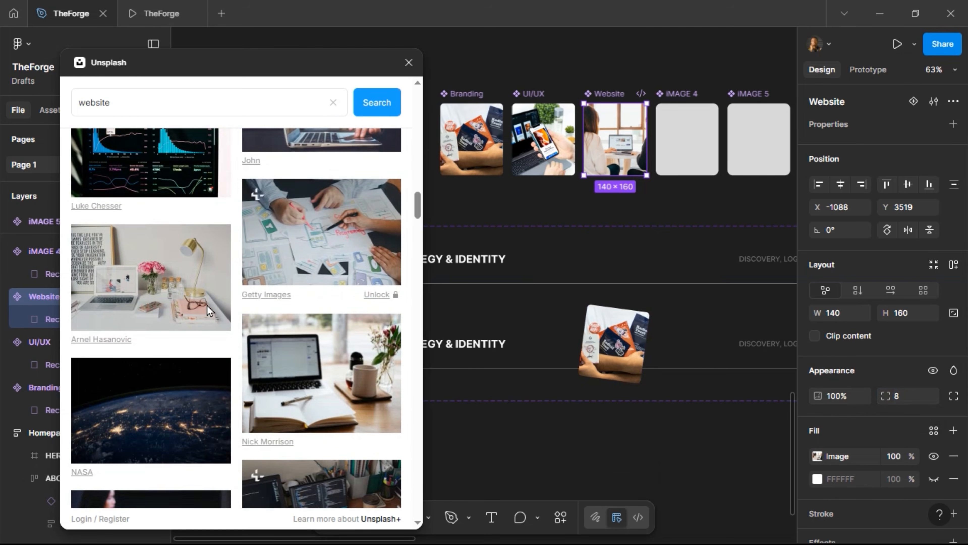
{"action": "scroll", "coordinate": [206, 302], "scroll_direction": "up", "scroll_amount": 2}
{"action": "left_click", "coordinate": [178, 239]}
{"action": "scroll", "coordinate": [210, 285], "scroll_direction": "down", "scroll_amount": 7}
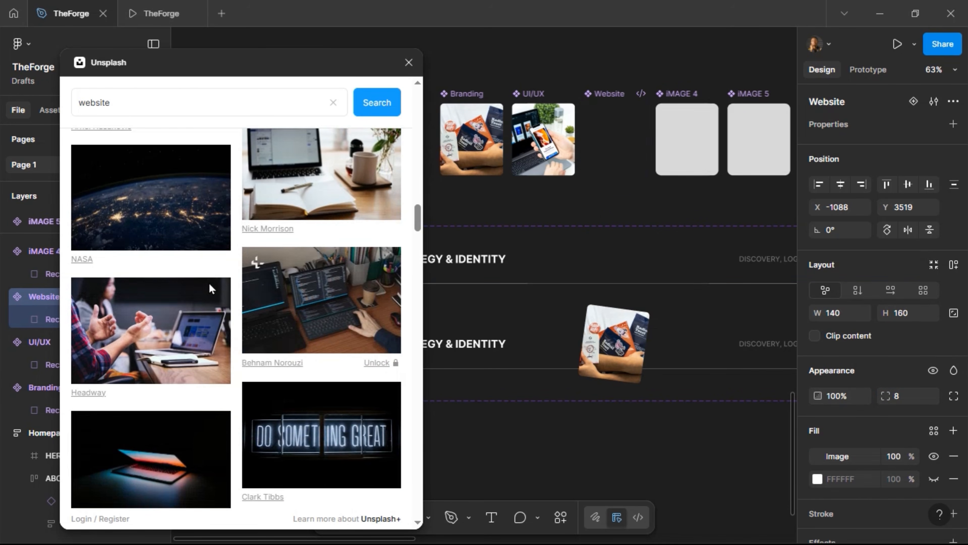
{"action": "scroll", "coordinate": [210, 285], "scroll_direction": "down", "scroll_amount": 3}
{"action": "scroll", "coordinate": [210, 284], "scroll_direction": "down", "scroll_amount": 7}
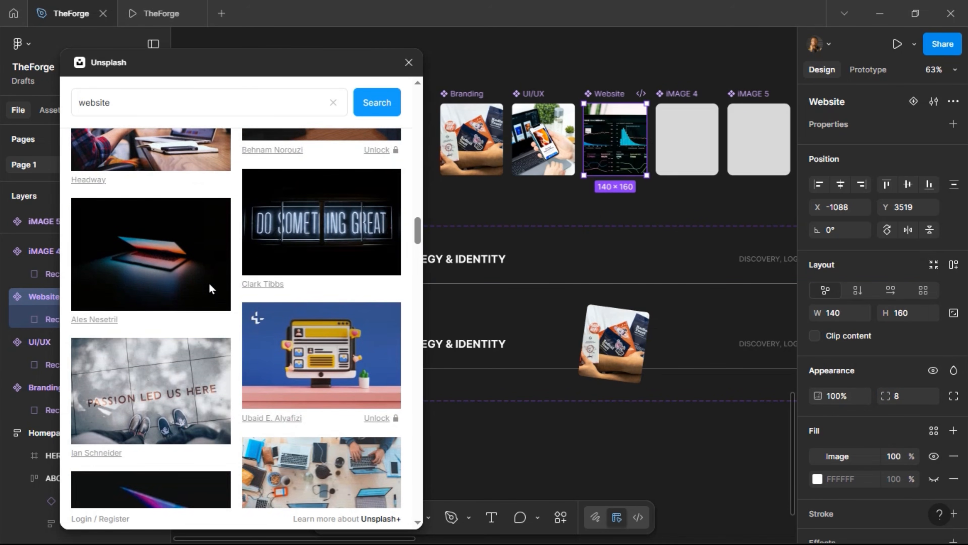
{"action": "scroll", "coordinate": [210, 289], "scroll_direction": "down", "scroll_amount": 17}
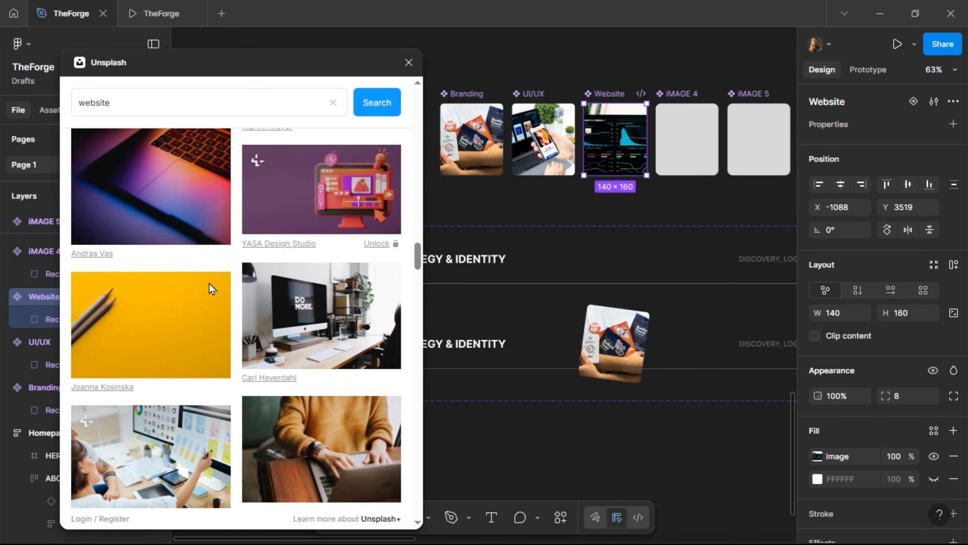
{"action": "scroll", "coordinate": [229, 290], "scroll_direction": "down", "scroll_amount": 7}
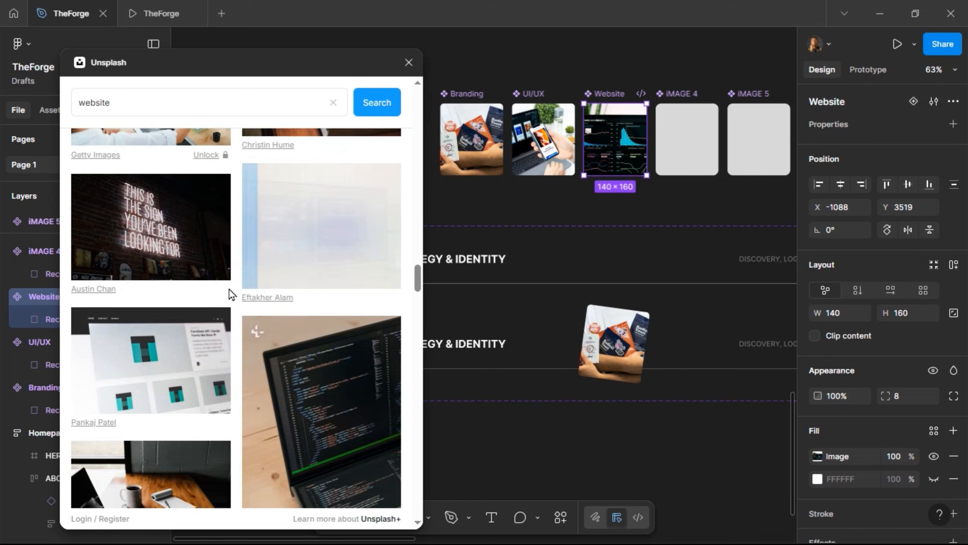
{"action": "scroll", "coordinate": [231, 294], "scroll_direction": "up", "scroll_amount": 7}
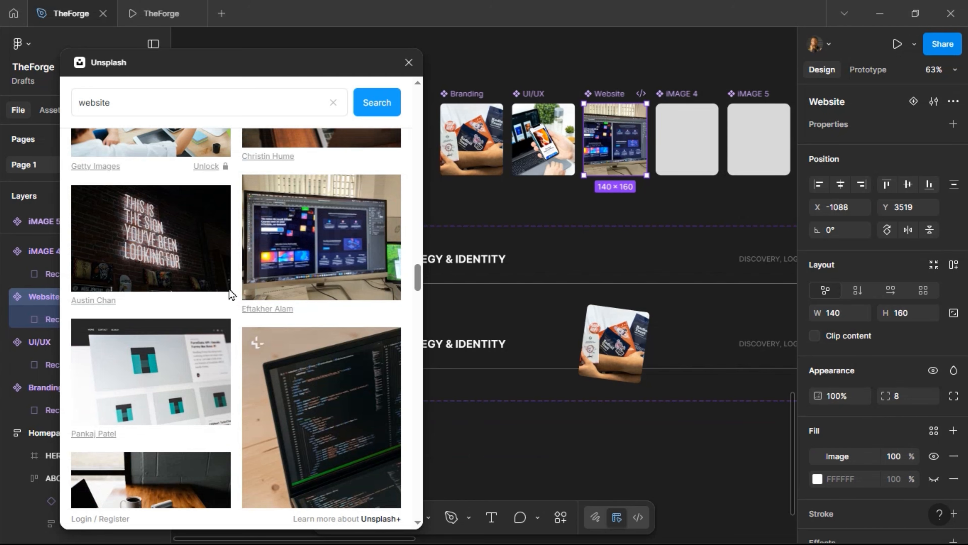
{"action": "scroll", "coordinate": [230, 295], "scroll_direction": "down", "scroll_amount": 7}
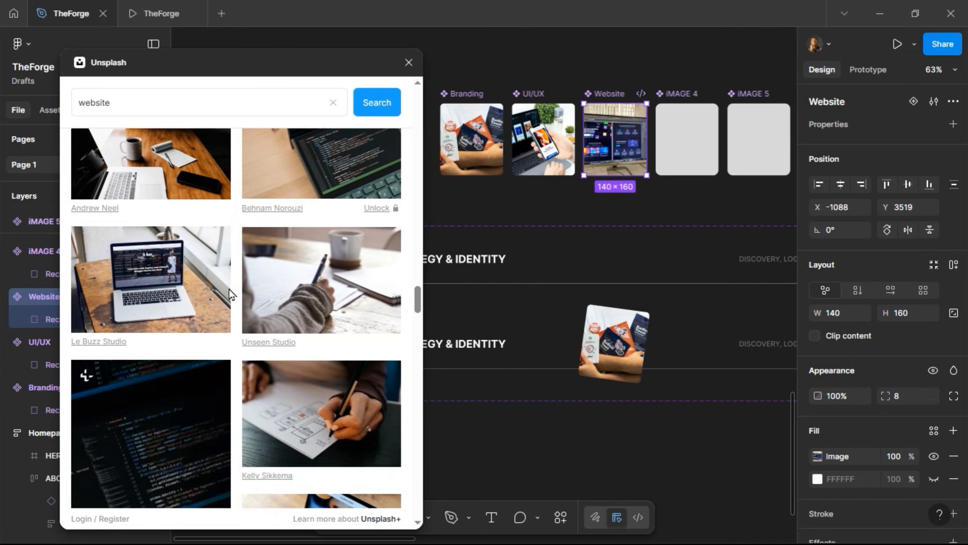
{"action": "scroll", "coordinate": [229, 289], "scroll_direction": "down", "scroll_amount": 5}
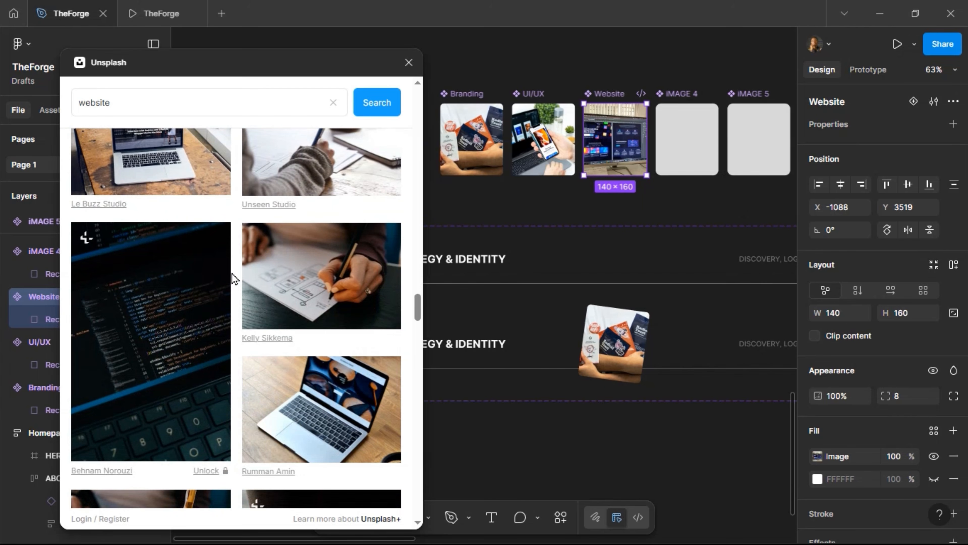
{"action": "scroll", "coordinate": [234, 278], "scroll_direction": "down", "scroll_amount": 7}
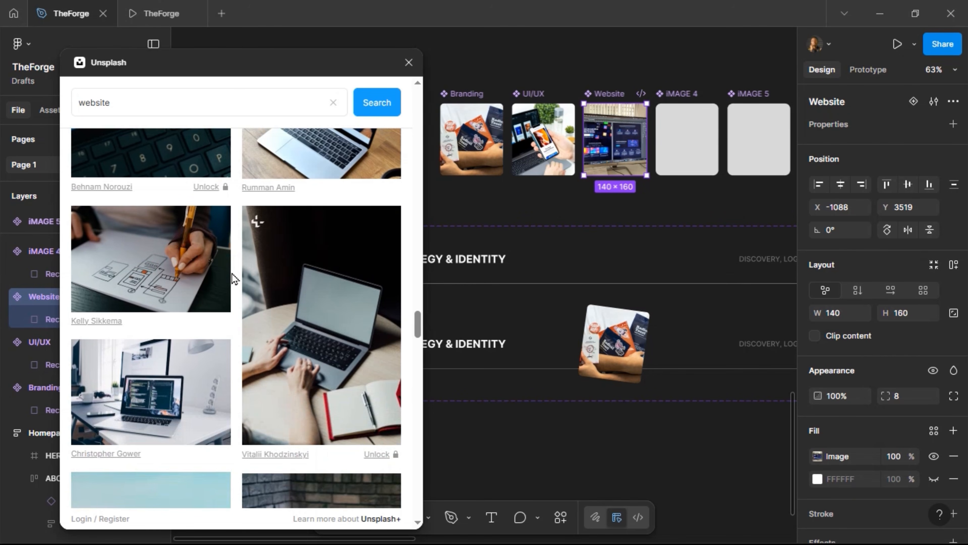
{"action": "scroll", "coordinate": [233, 279], "scroll_direction": "down", "scroll_amount": 7}
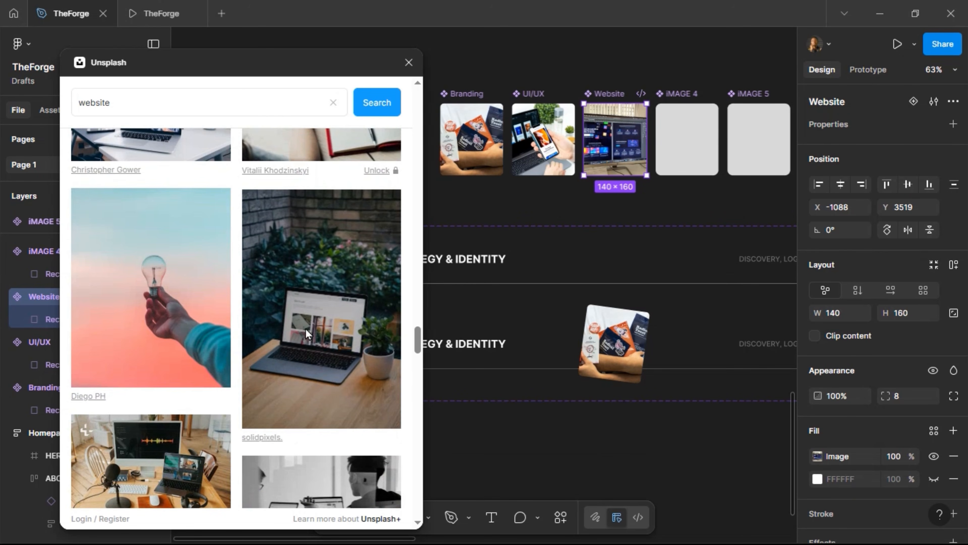
{"action": "left_click", "coordinate": [304, 330]}
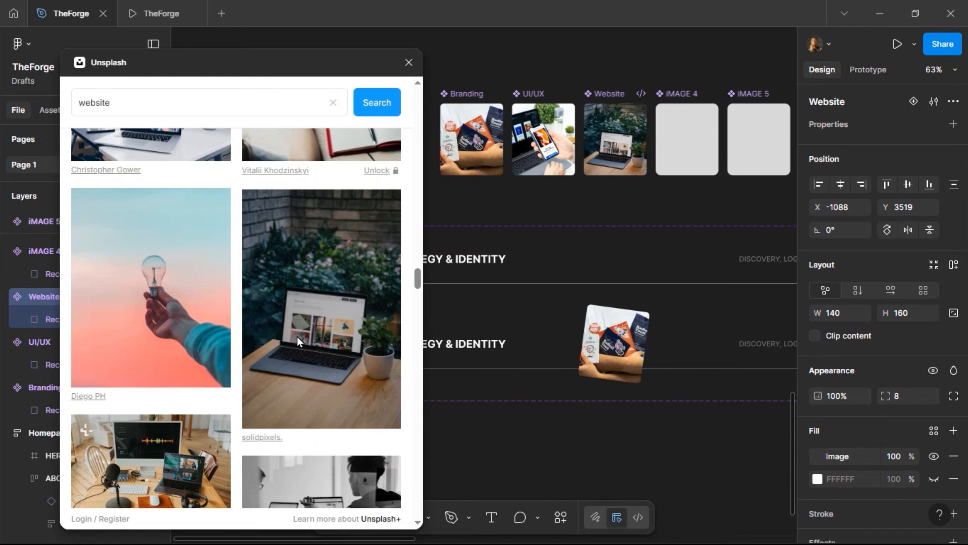
Rename the iMAGE 4 card to Content
{"action": "left_click", "coordinate": [694, 92]}
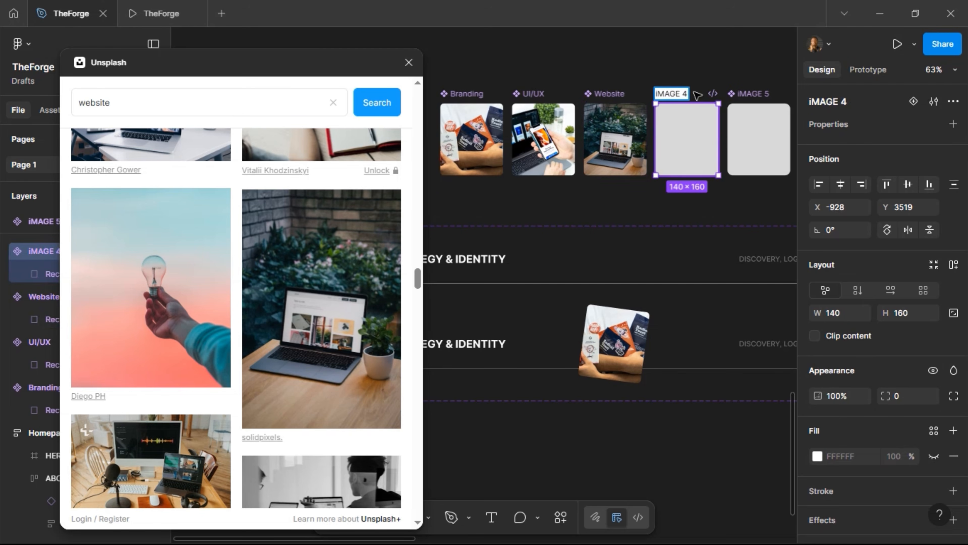
{"action": "key", "text": "ctrl+a"}
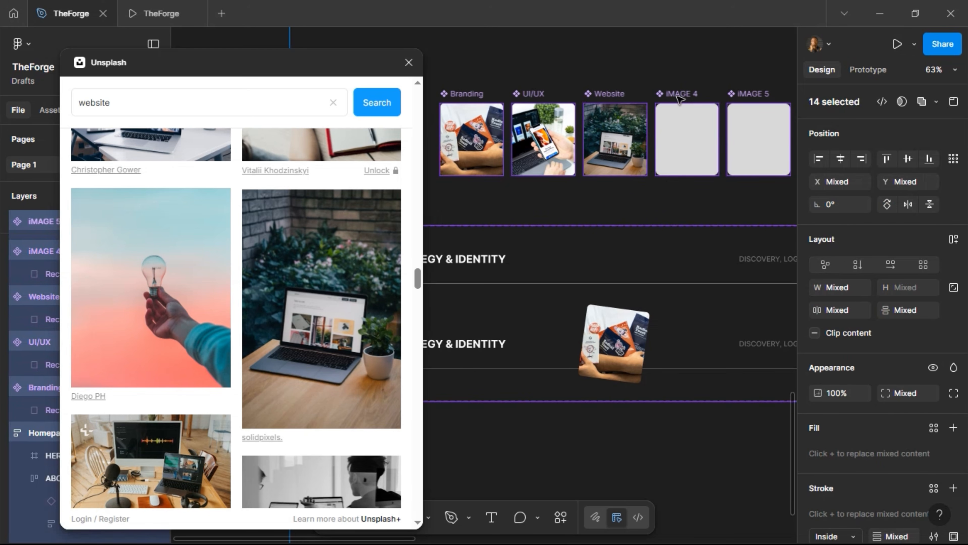
{"action": "double_click", "coordinate": [683, 94]}
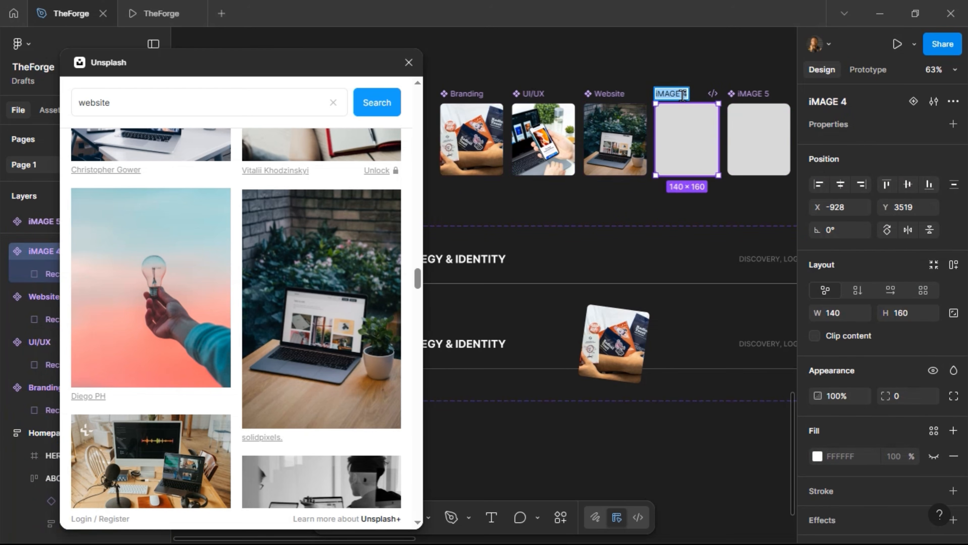
{"action": "type", "text": "Content"}
{"action": "key", "text": "Return"}
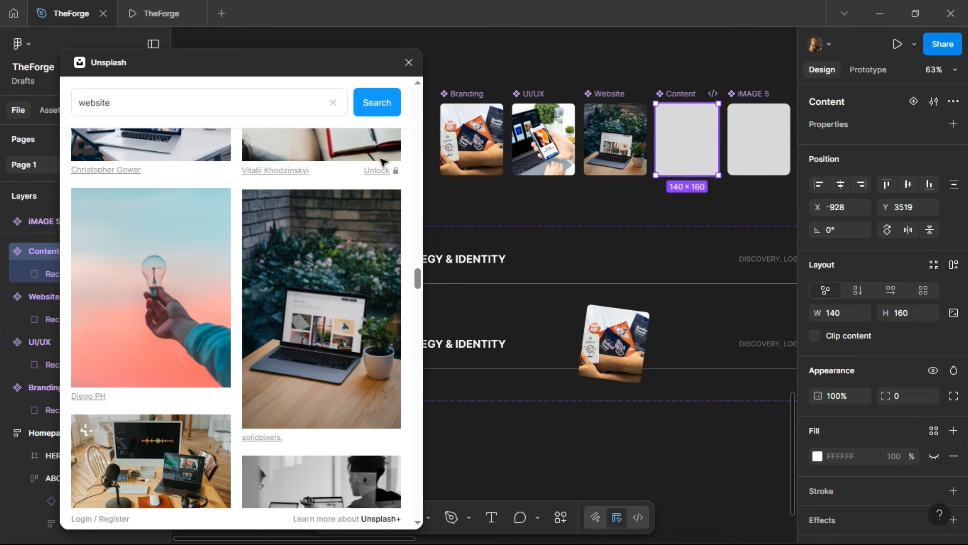
Search Unsplash for 'content' and place a phone photo into the Content card
{"action": "double_click", "coordinate": [155, 101]}
{"action": "type", "text": "content"}
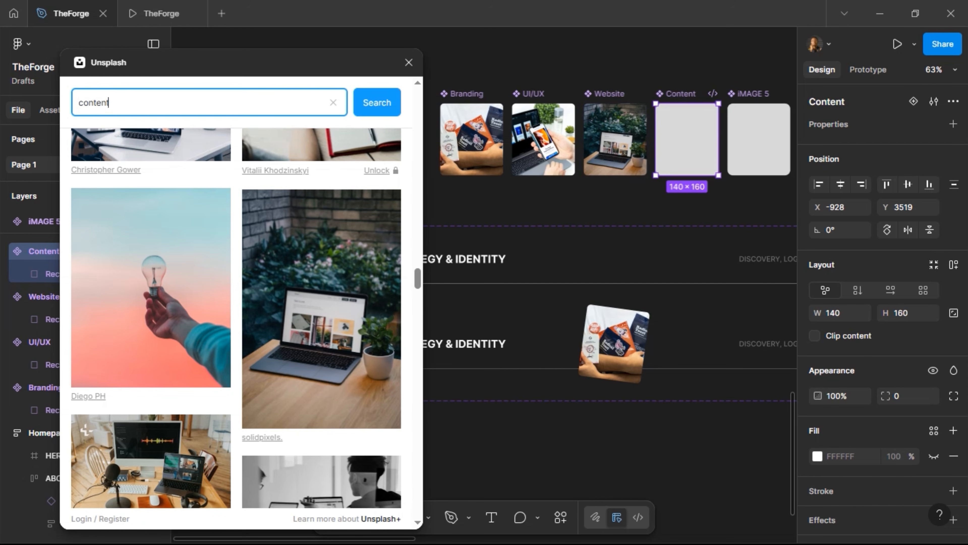
{"action": "key", "text": "Return"}
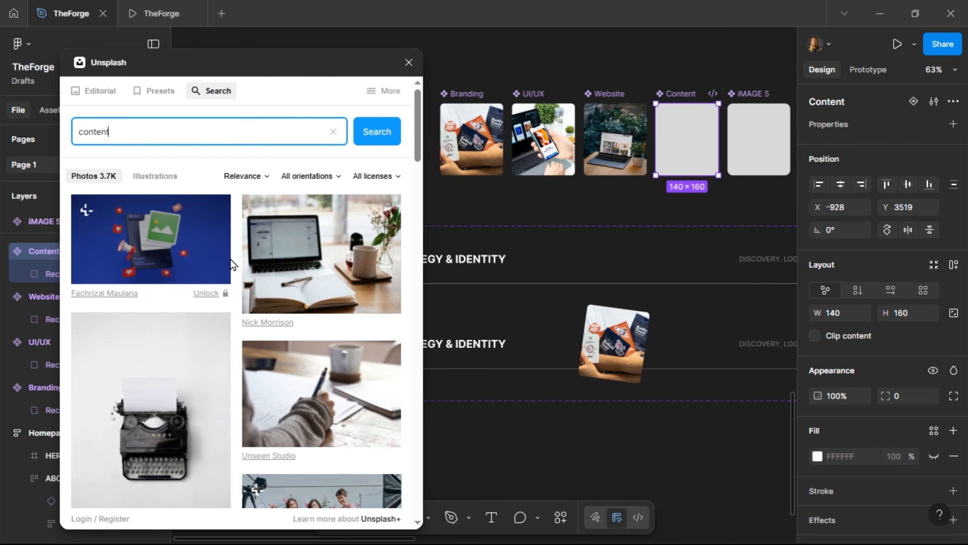
{"action": "scroll", "coordinate": [231, 260], "scroll_direction": "down", "scroll_amount": 5}
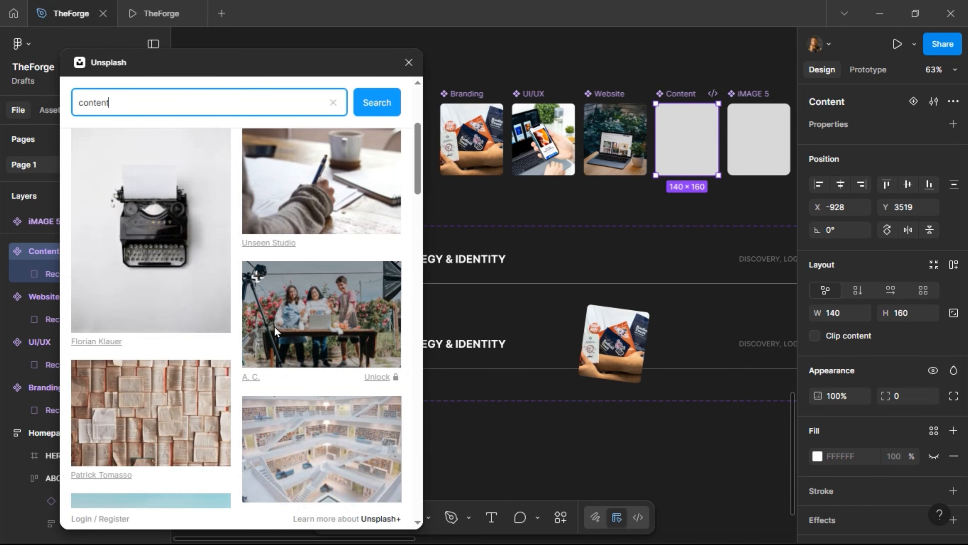
{"action": "scroll", "coordinate": [274, 326], "scroll_direction": "down", "scroll_amount": 5}
{"action": "scroll", "coordinate": [272, 340], "scroll_direction": "down", "scroll_amount": 5}
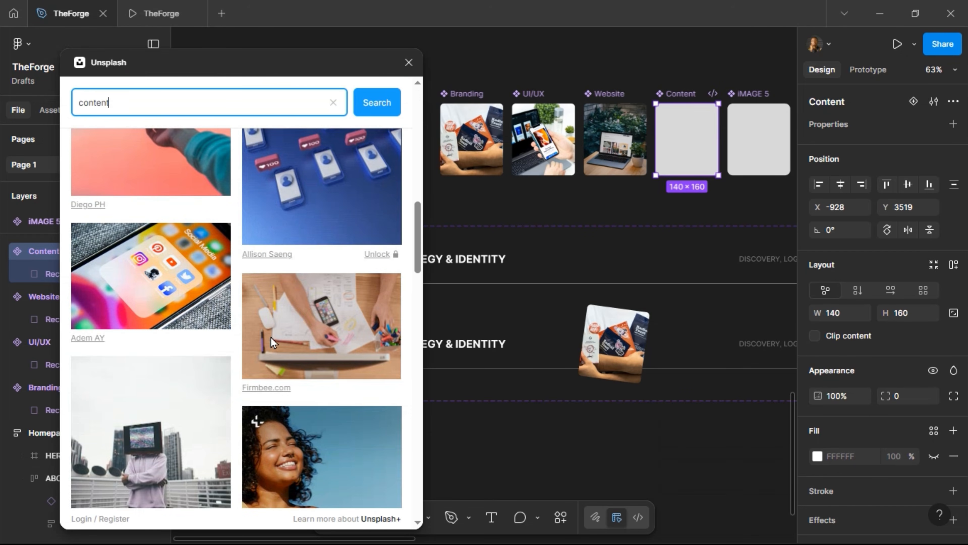
{"action": "scroll", "coordinate": [271, 337], "scroll_direction": "down", "scroll_amount": 5}
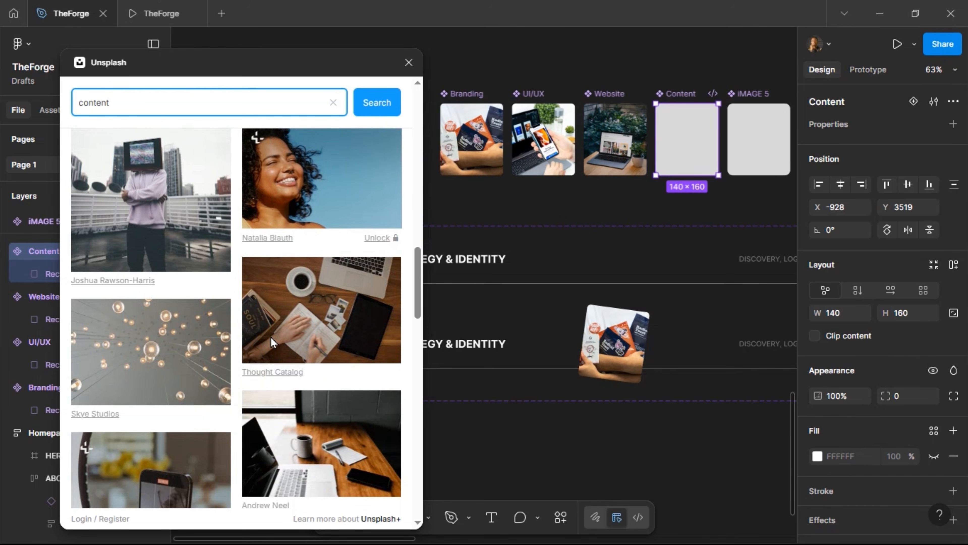
{"action": "scroll", "coordinate": [248, 301], "scroll_direction": "down", "scroll_amount": 5}
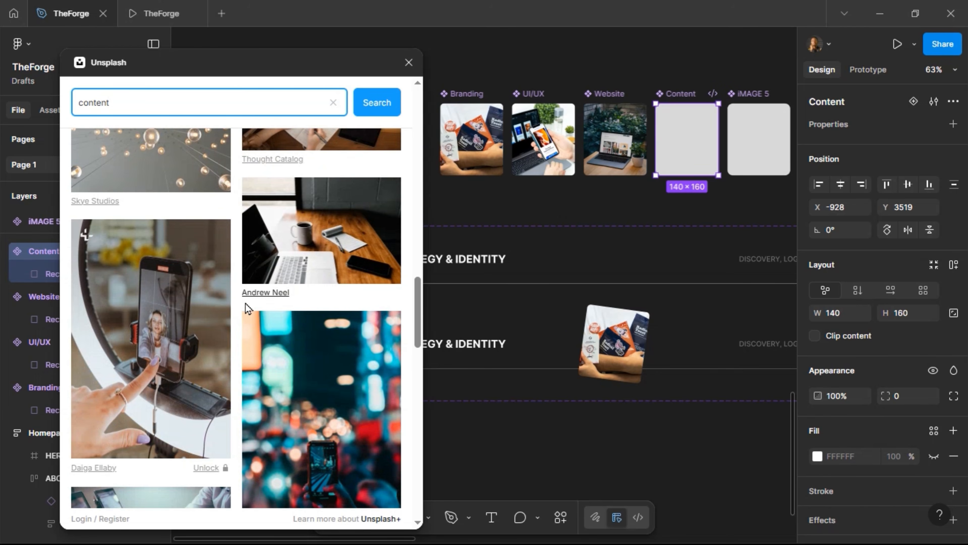
{"action": "scroll", "coordinate": [245, 303], "scroll_direction": "down", "scroll_amount": 8}
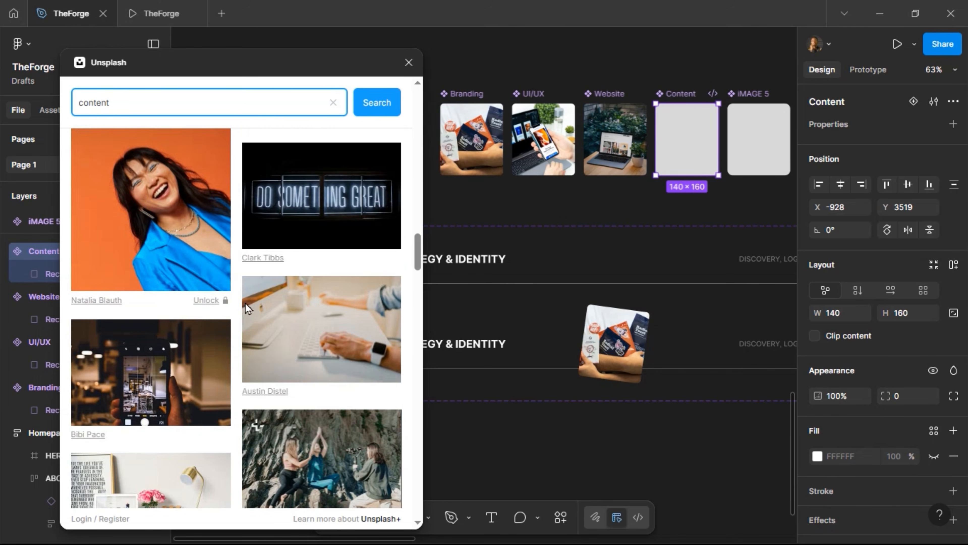
{"action": "scroll", "coordinate": [245, 303], "scroll_direction": "up", "scroll_amount": 4}
{"action": "scroll", "coordinate": [241, 307], "scroll_direction": "down", "scroll_amount": 6}
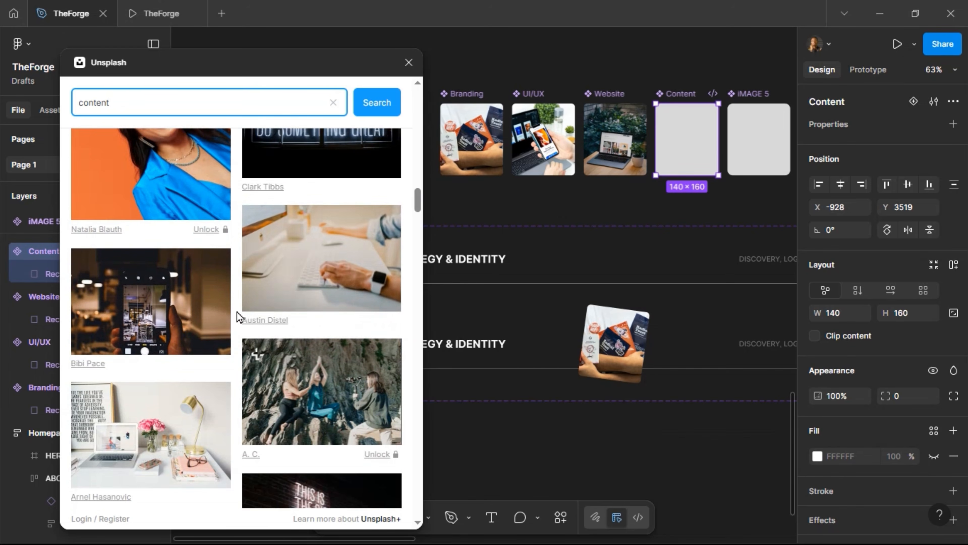
{"action": "left_click", "coordinate": [191, 325]}
Remove Content's grey D9D9D9 rectangle fill and set the card's corner radius to 8
{"action": "scroll", "coordinate": [238, 279], "scroll_direction": "down", "scroll_amount": 5}
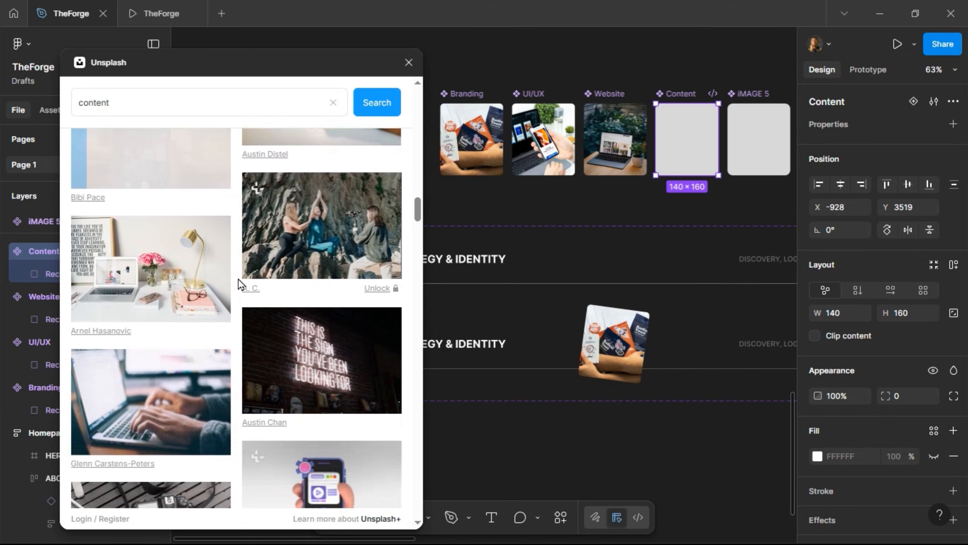
{"action": "scroll", "coordinate": [238, 279], "scroll_direction": "down", "scroll_amount": 5}
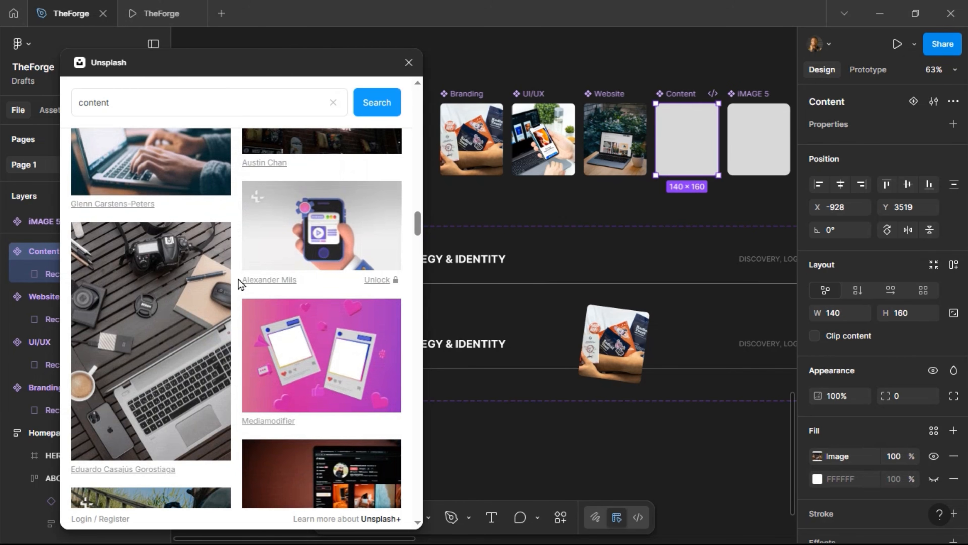
{"action": "left_click", "coordinate": [710, 166]}
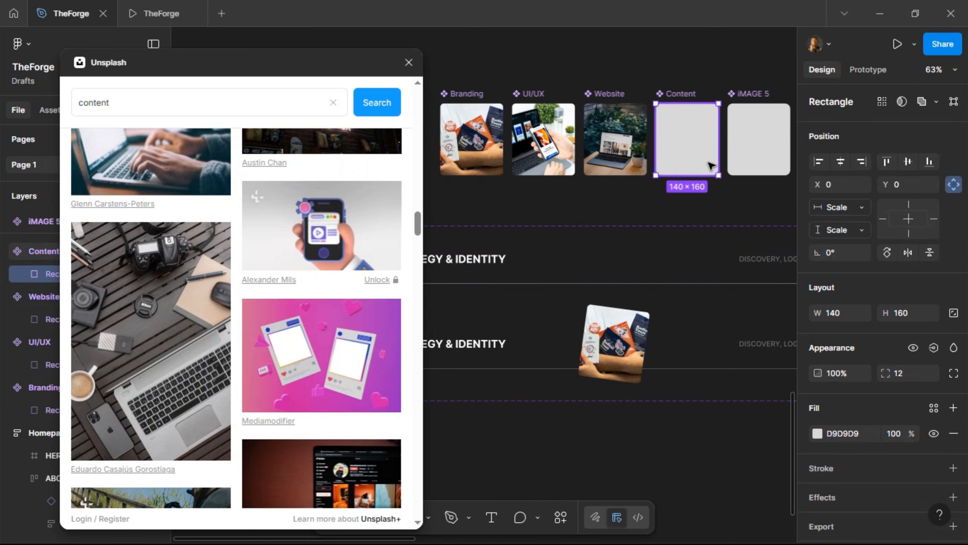
{"action": "double_click", "coordinate": [710, 166]}
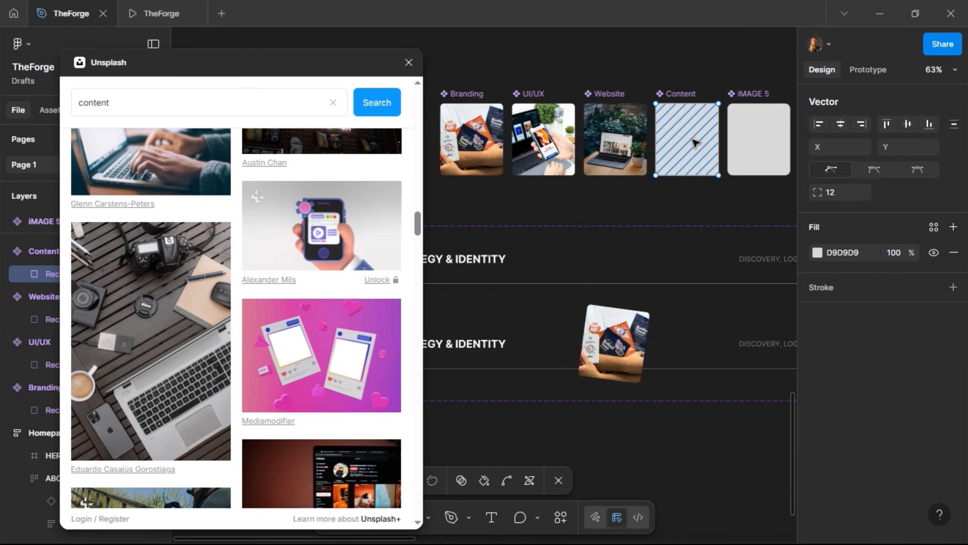
{"action": "key", "text": "Escape"}
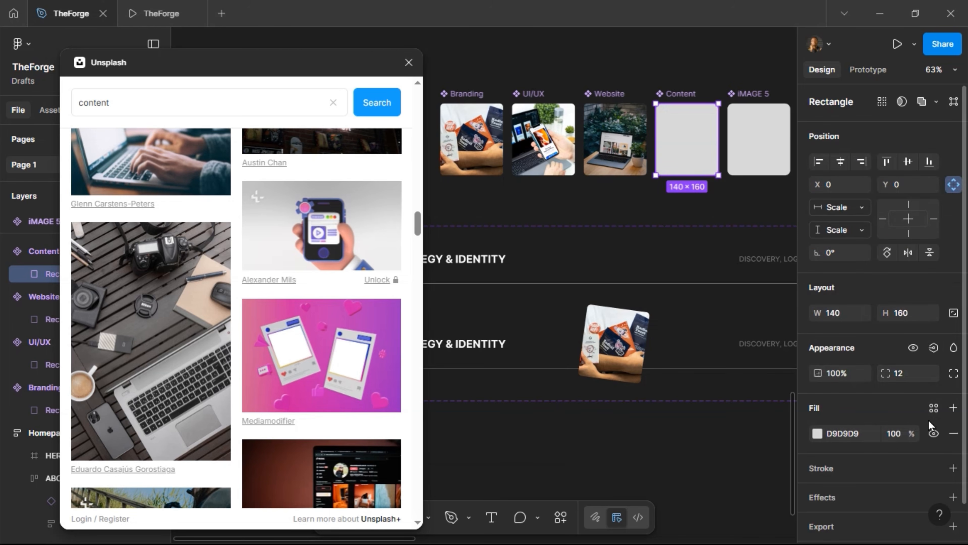
{"action": "left_click", "coordinate": [953, 433]}
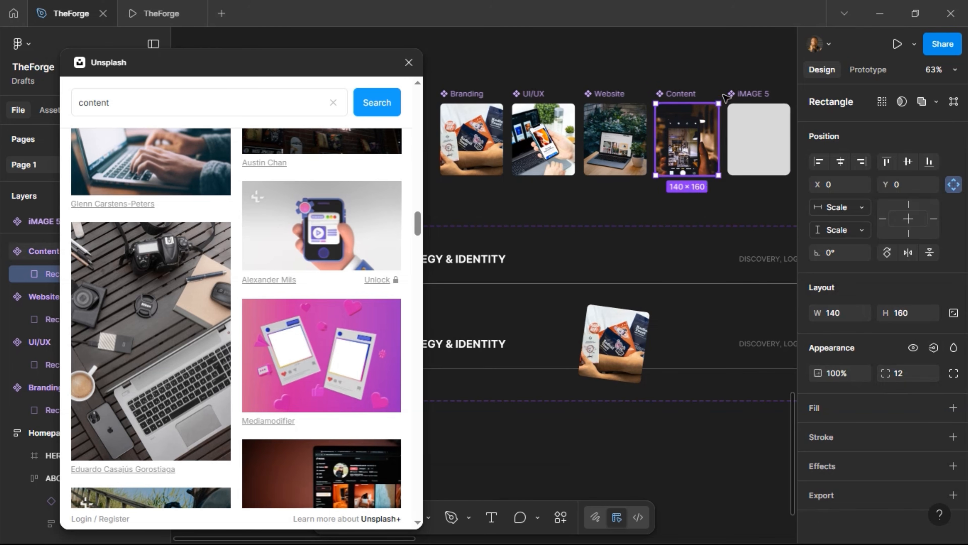
{"action": "left_click", "coordinate": [754, 115]}
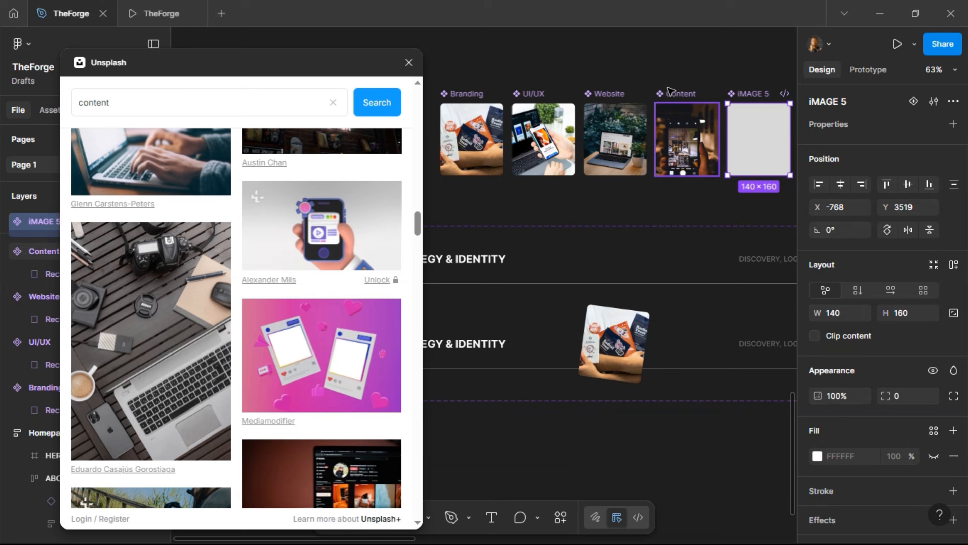
{"action": "left_click", "coordinate": [694, 98]}
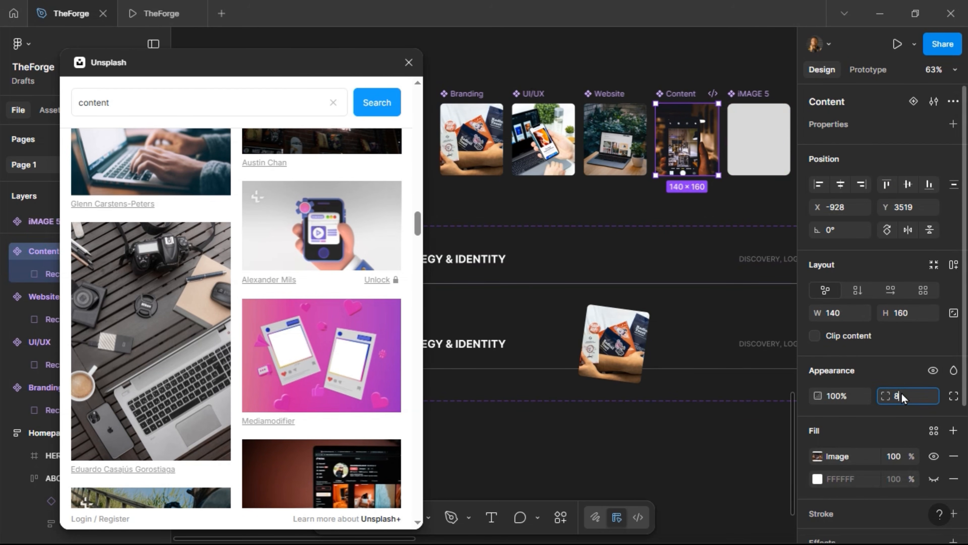
{"action": "type", "text": "8"}
{"action": "key", "text": "Return"}
Remove the grey fill from iMAGE 5's inner rectangle
{"action": "left_click", "coordinate": [772, 152]}
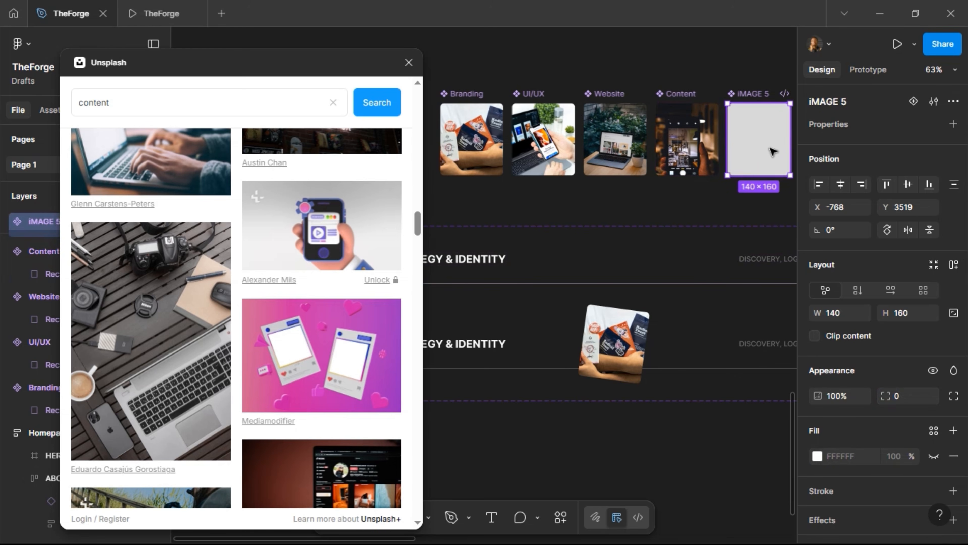
{"action": "key", "text": "Return"}
{"action": "left_click", "coordinate": [952, 434]}
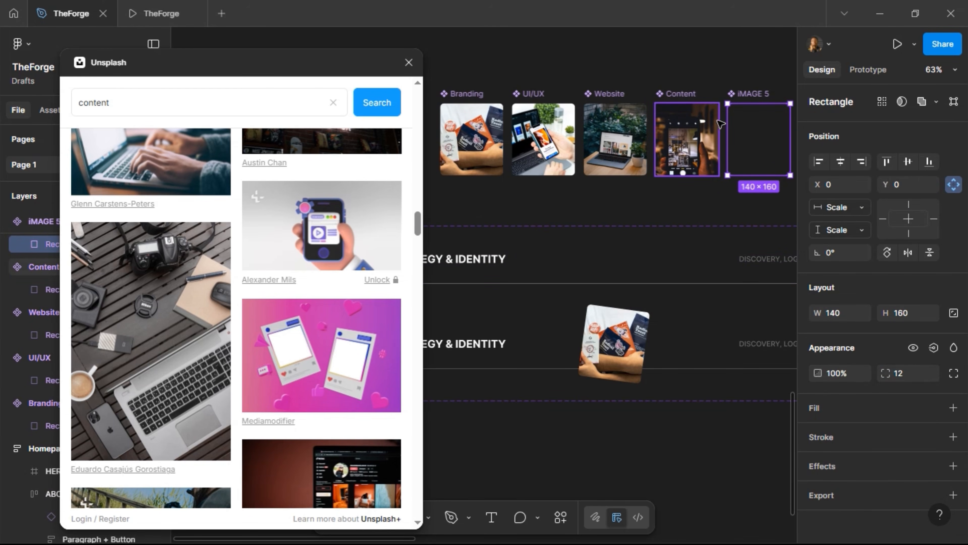
Set the iMAGE 5 frame's corner radius to 8
{"action": "left_click", "coordinate": [701, 146]}
{"action": "left_click", "coordinate": [758, 145]}
{"action": "left_click", "coordinate": [898, 401]}
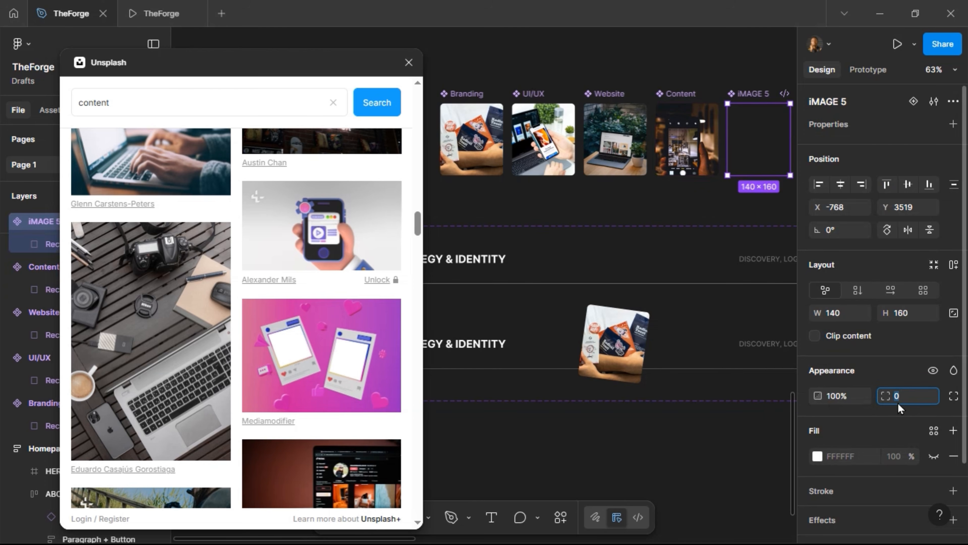
{"action": "type", "text": "8"}
{"action": "key", "text": "Return"}
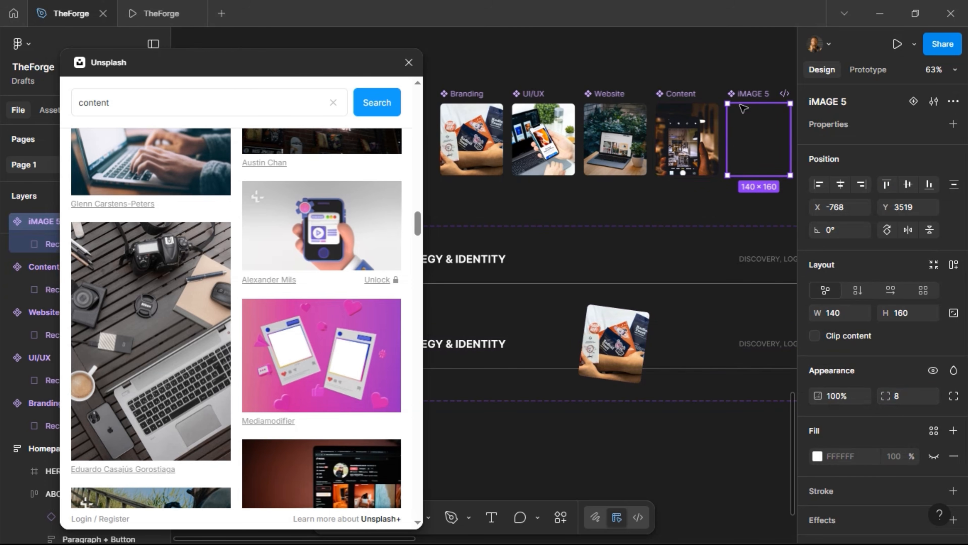
Rename iMAGE 5 to Support, correcting the 'Suppot' typo
{"action": "double_click", "coordinate": [747, 94]}
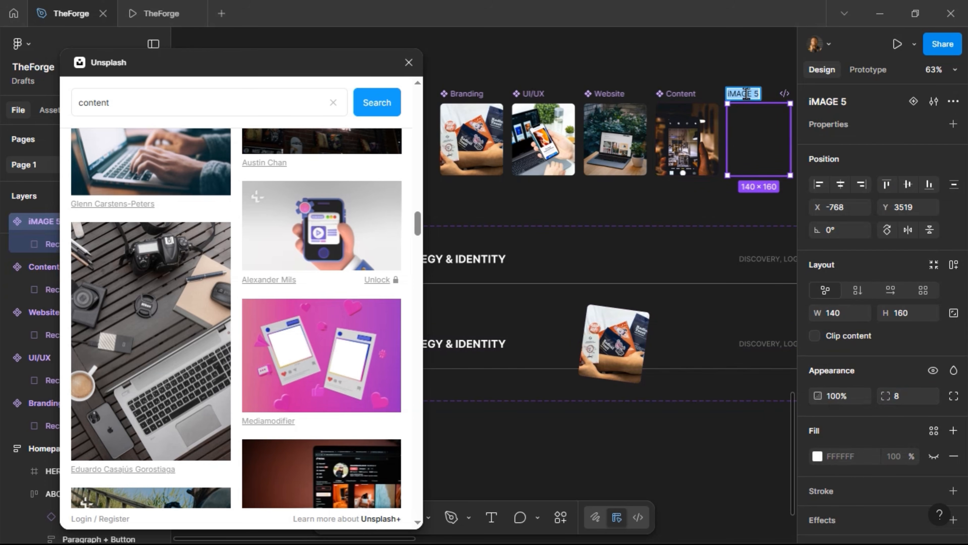
{"action": "type", "text": "Supp"}
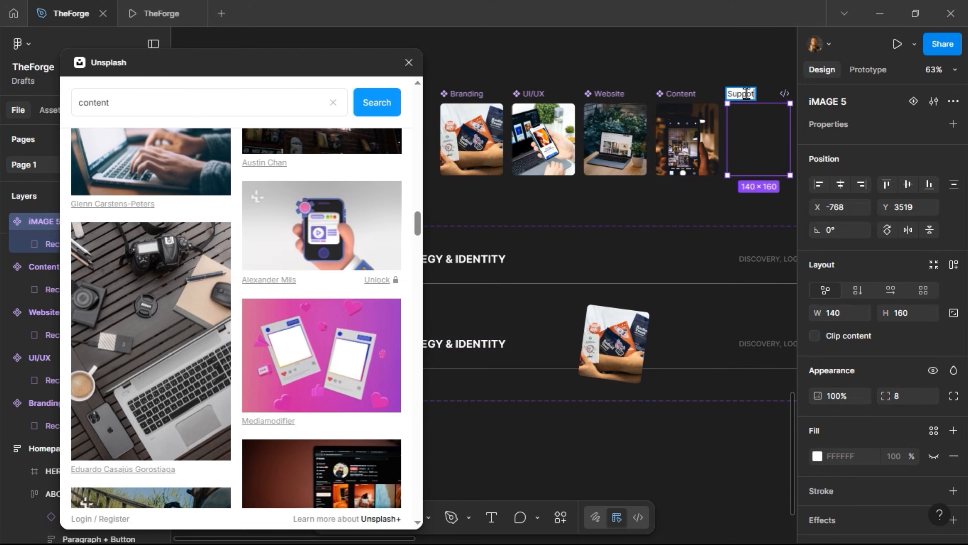
{"action": "type", "text": "ot"}
{"action": "key", "text": "Return"}
{"action": "double_click", "coordinate": [748, 94]}
{"action": "left_click", "coordinate": [748, 94]}
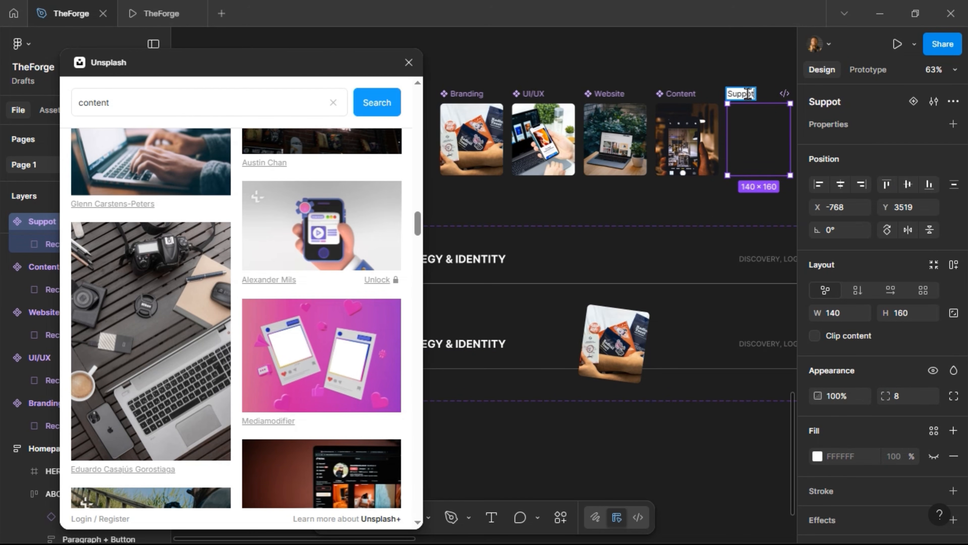
{"action": "type", "text": "r"}
{"action": "key", "text": "Return"}
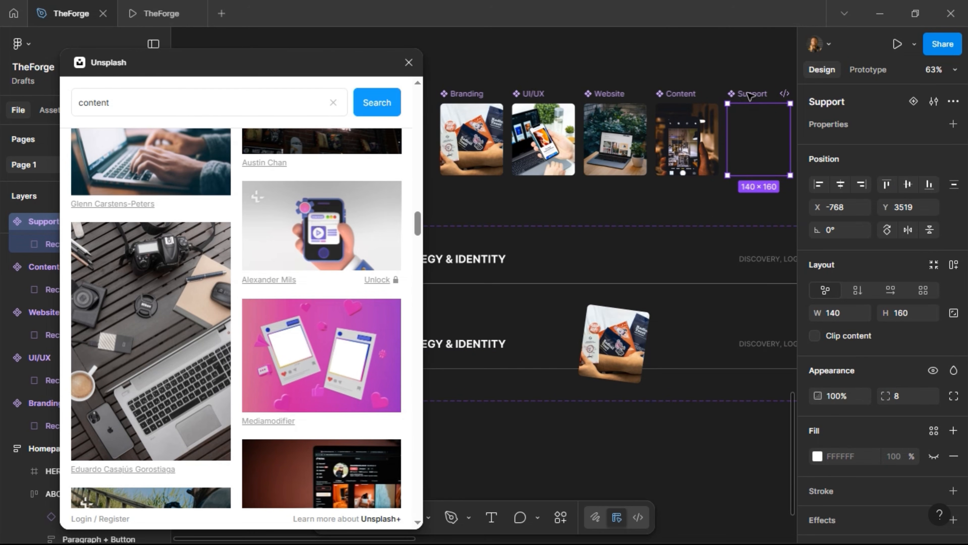
Search Unsplash for 'customer service' and try an office photo in the Support frame
{"action": "left_click", "coordinate": [155, 112]}
{"action": "key", "text": "ctrl+a"}
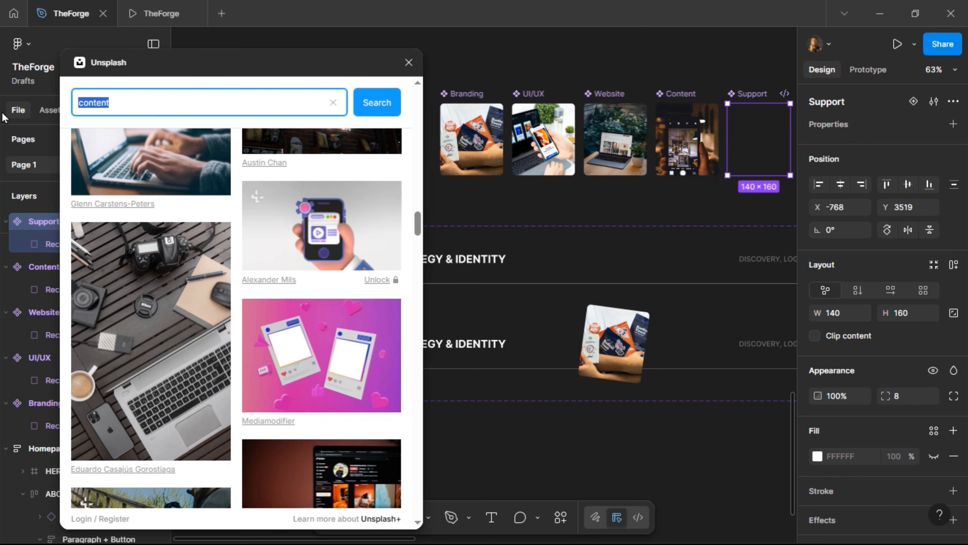
{"action": "scroll", "coordinate": [214, 457], "scroll_direction": "down", "scroll_amount": 8}
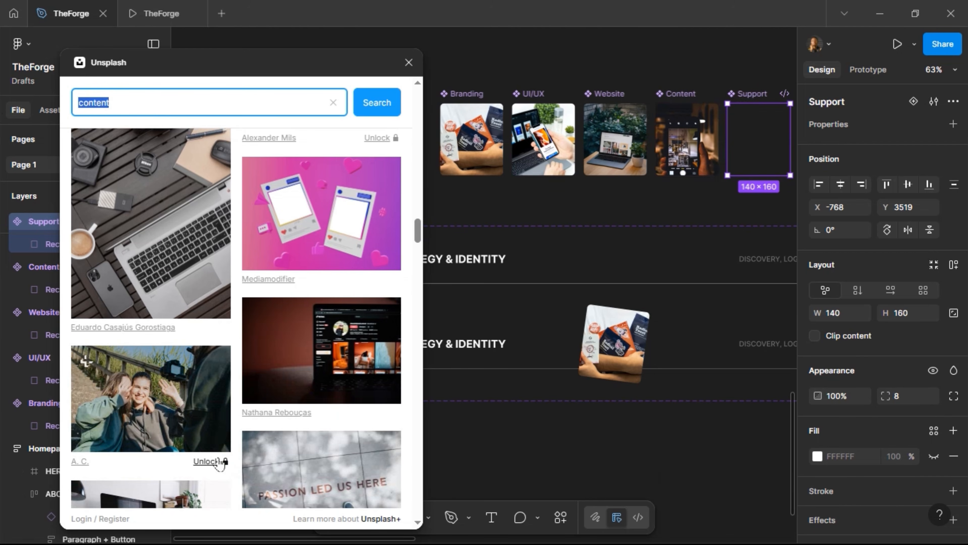
{"action": "scroll", "coordinate": [198, 416], "scroll_direction": "down", "scroll_amount": 6}
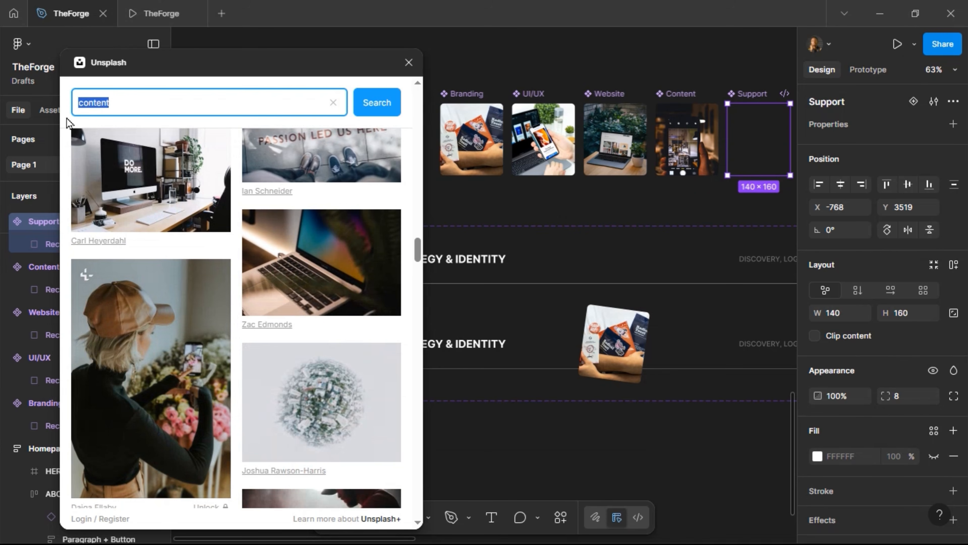
{"action": "type", "text": "co"}
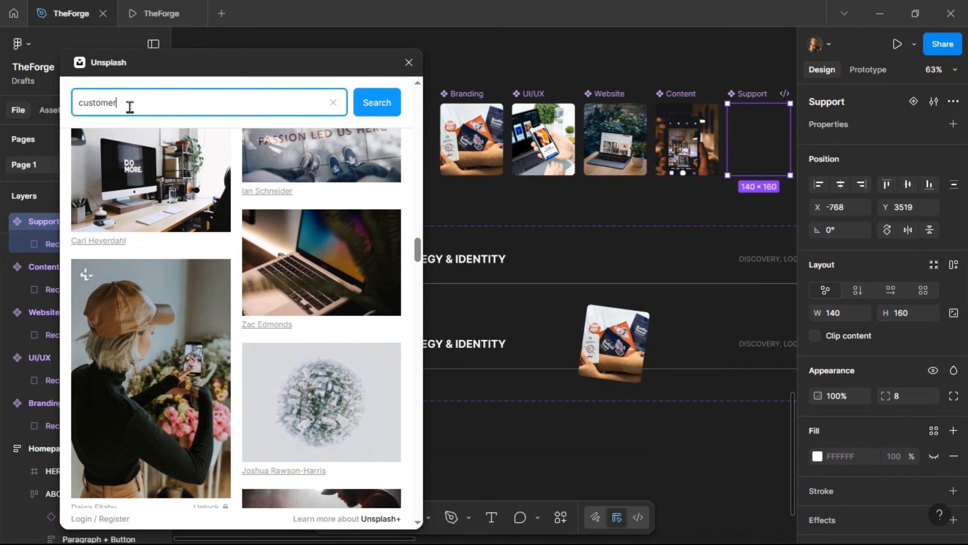
{"action": "key", "text": "Return"}
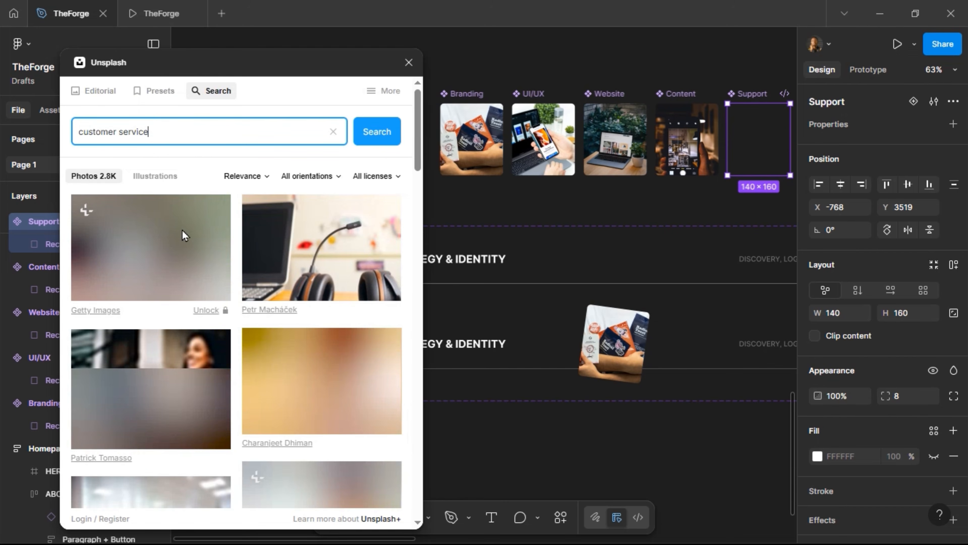
{"action": "scroll", "coordinate": [207, 241], "scroll_direction": "down", "scroll_amount": 6}
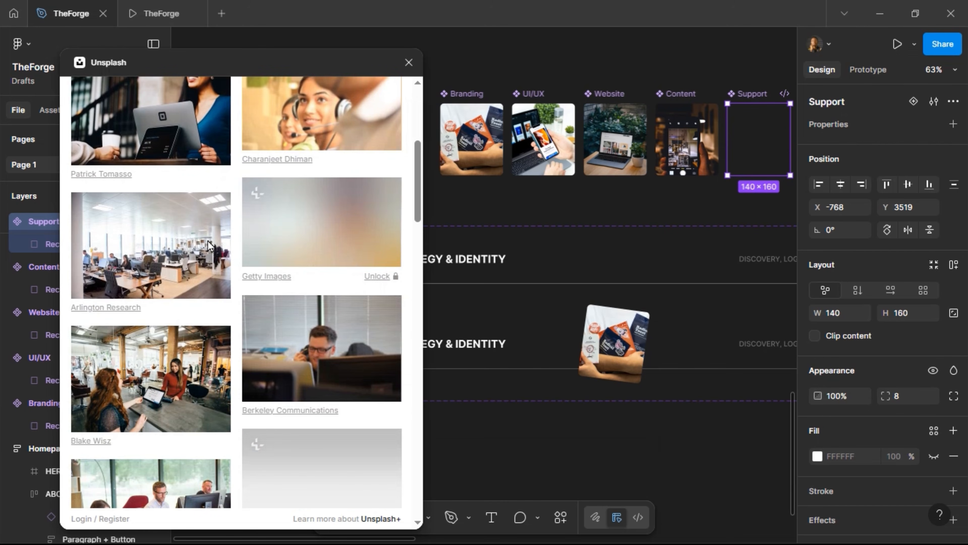
{"action": "scroll", "coordinate": [219, 278], "scroll_direction": "down", "scroll_amount": 3}
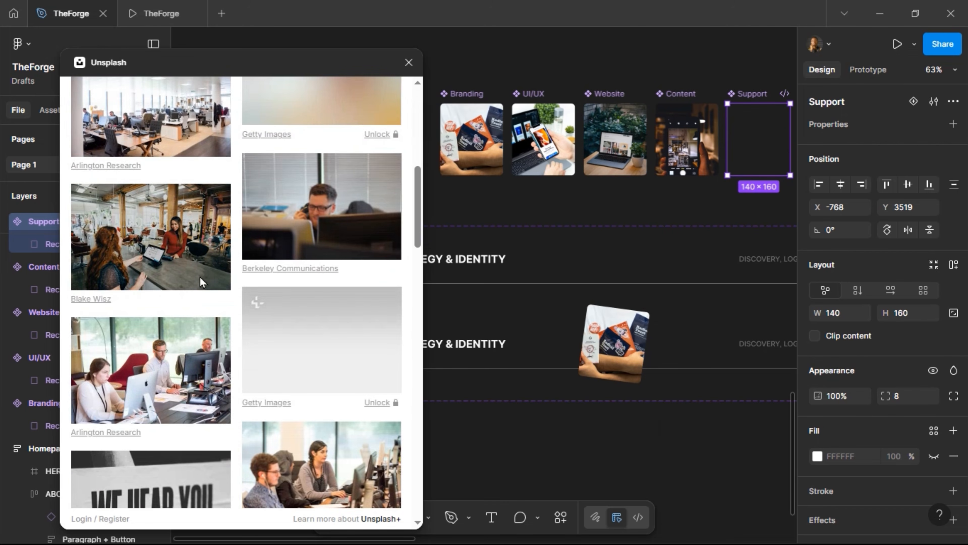
{"action": "left_click", "coordinate": [151, 244]}
Switch Support's photo to the man waving in a headset and close Unsplash
{"action": "scroll", "coordinate": [221, 263], "scroll_direction": "down", "scroll_amount": 5}
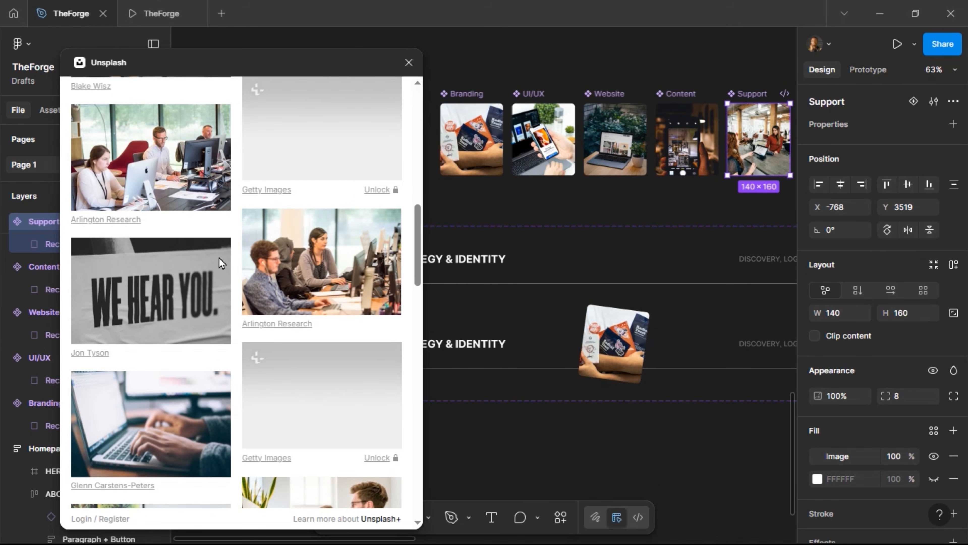
{"action": "scroll", "coordinate": [218, 258], "scroll_direction": "down", "scroll_amount": 6}
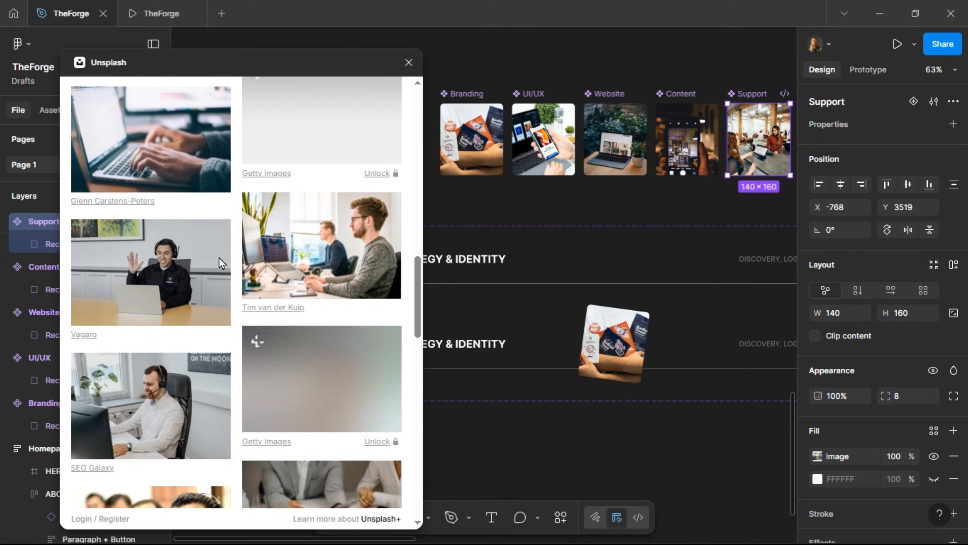
{"action": "scroll", "coordinate": [218, 258], "scroll_direction": "down", "scroll_amount": 4}
{"action": "left_click", "coordinate": [190, 165]}
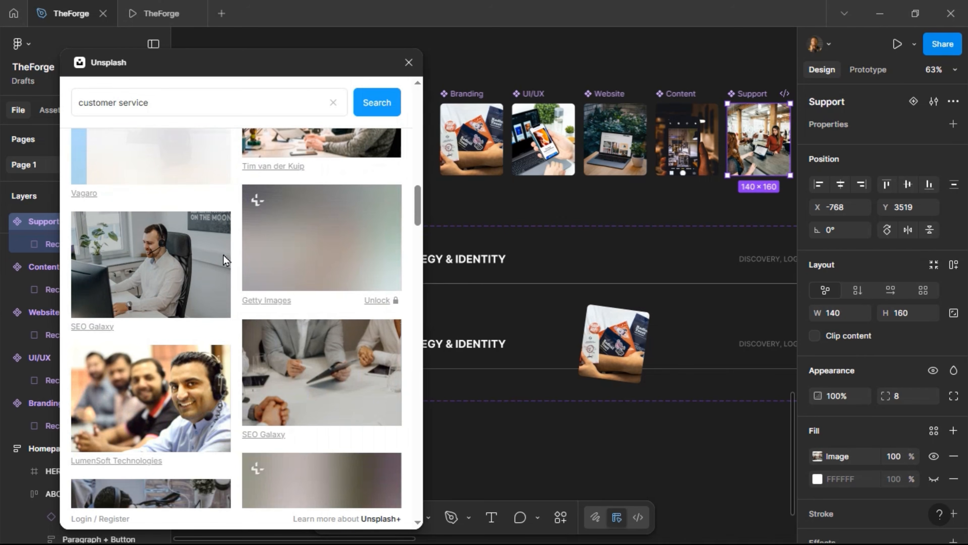
{"action": "scroll", "coordinate": [225, 266], "scroll_direction": "up", "scroll_amount": 2}
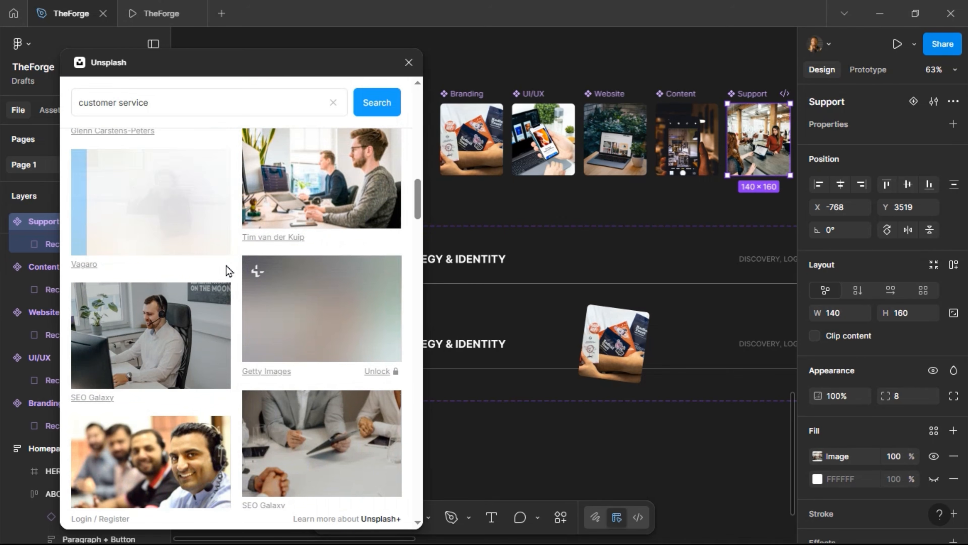
{"action": "left_click", "coordinate": [409, 63]}
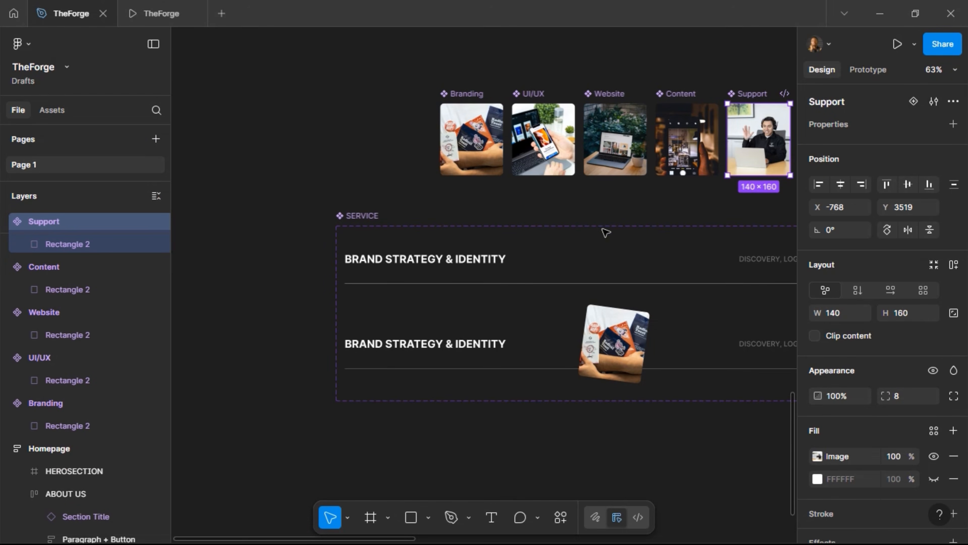
Bind the first SERVICE variant's Branding image to a new instance-swap property
{"action": "left_click", "coordinate": [419, 267]}
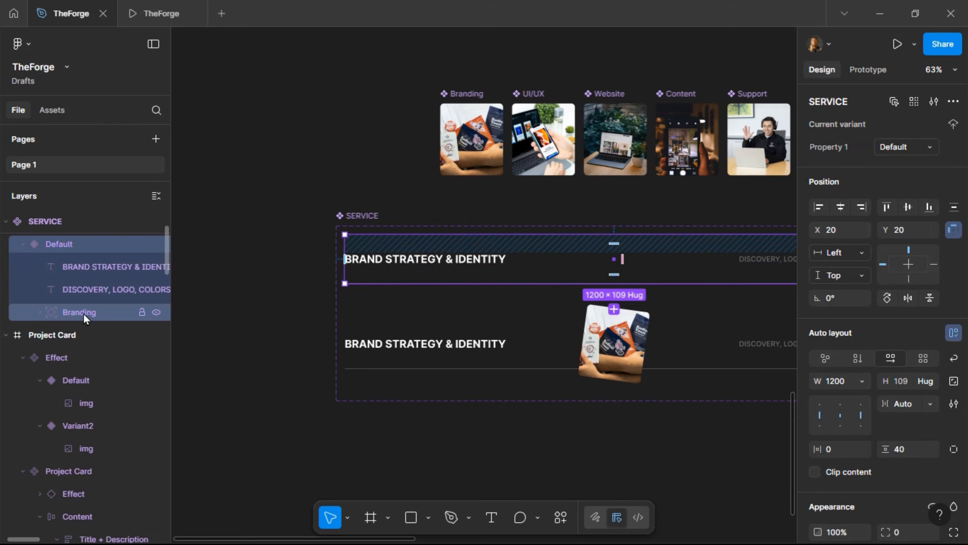
{"action": "left_click", "coordinate": [84, 314]}
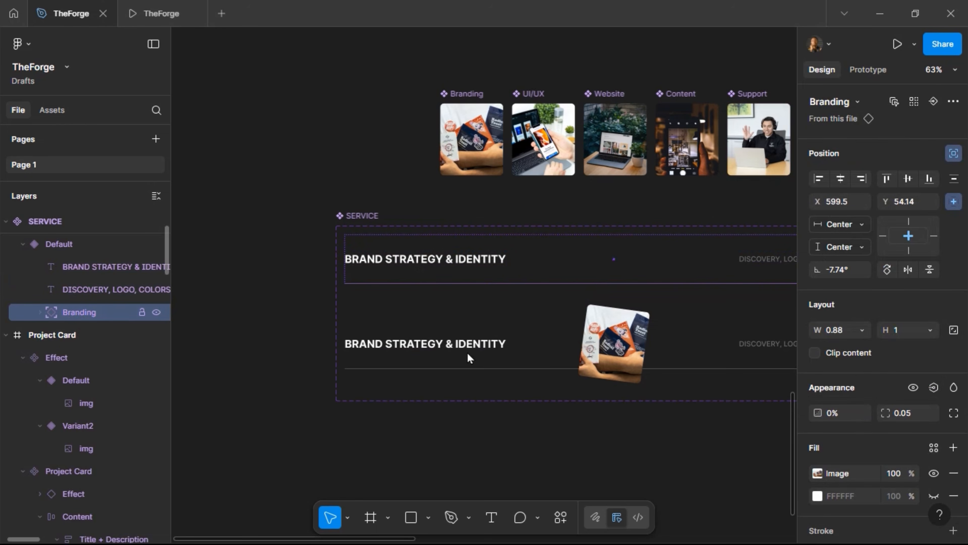
{"action": "left_click", "coordinate": [933, 102]}
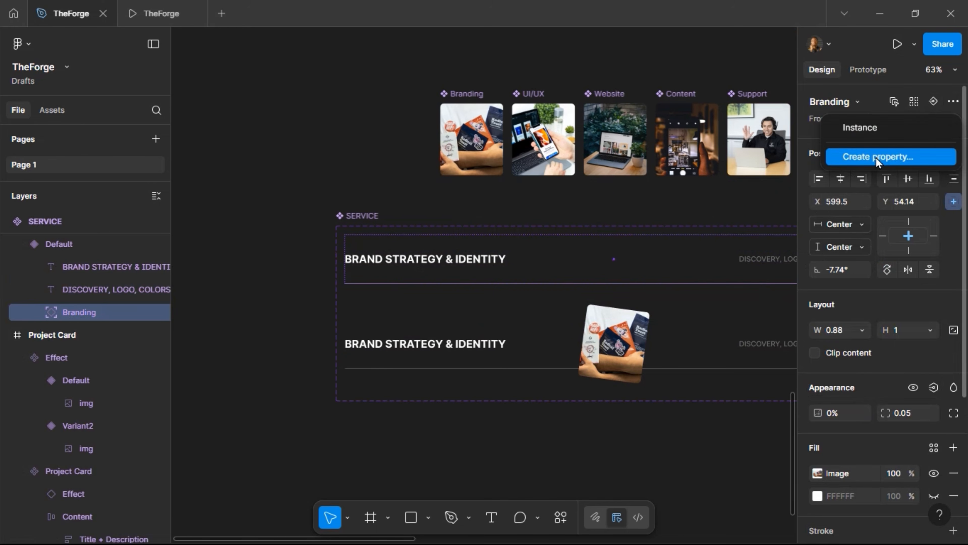
{"action": "left_click", "coordinate": [885, 127]}
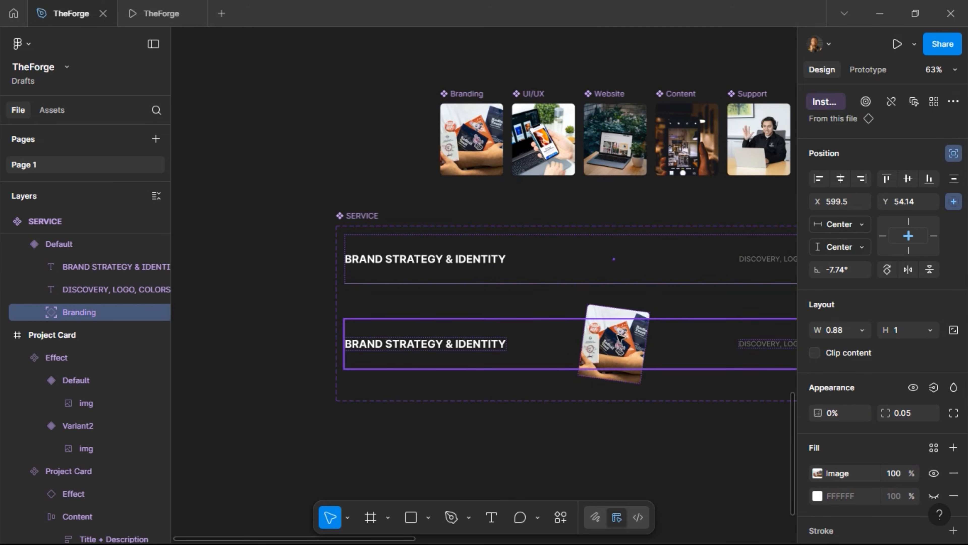
Link the second variant's Branding image to the same property and name it Images
{"action": "left_click", "coordinate": [621, 312]}
{"action": "left_click", "coordinate": [619, 308]}
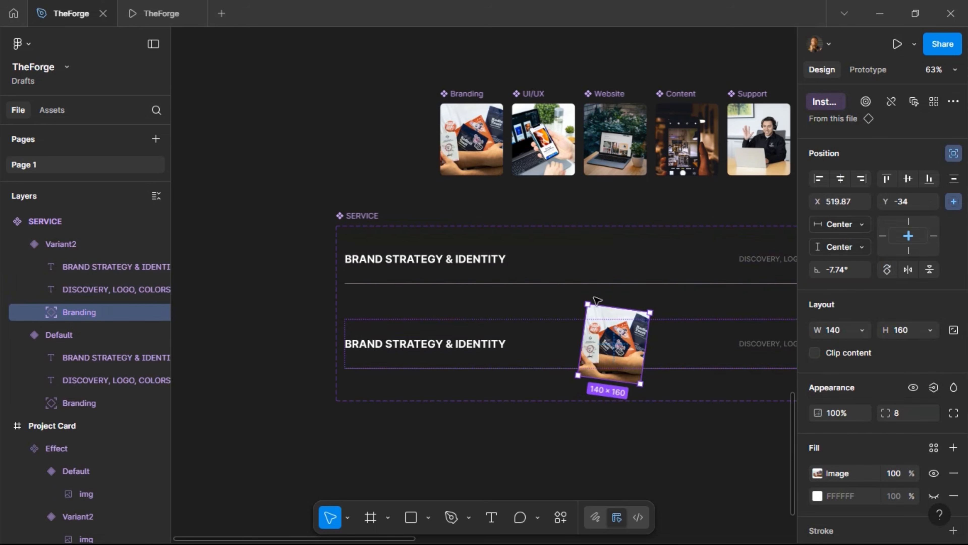
{"action": "left_click", "coordinate": [839, 103]}
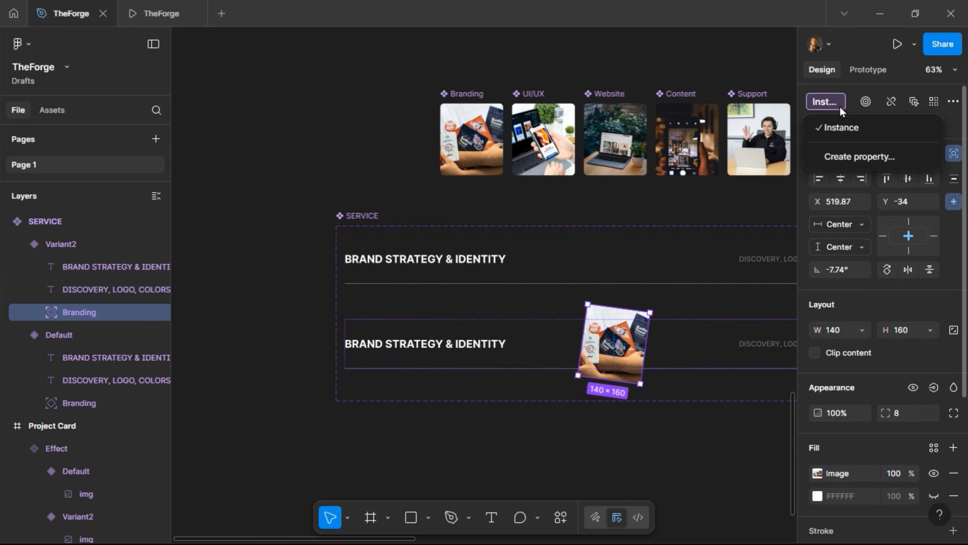
{"action": "left_click", "coordinate": [840, 128]}
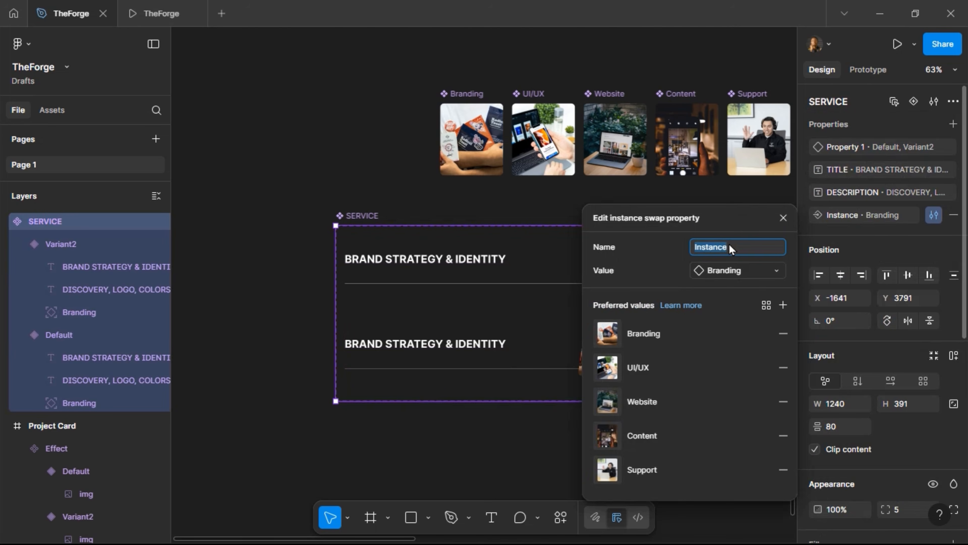
{"action": "type", "text": "Images"}
{"action": "key", "text": "Return"}
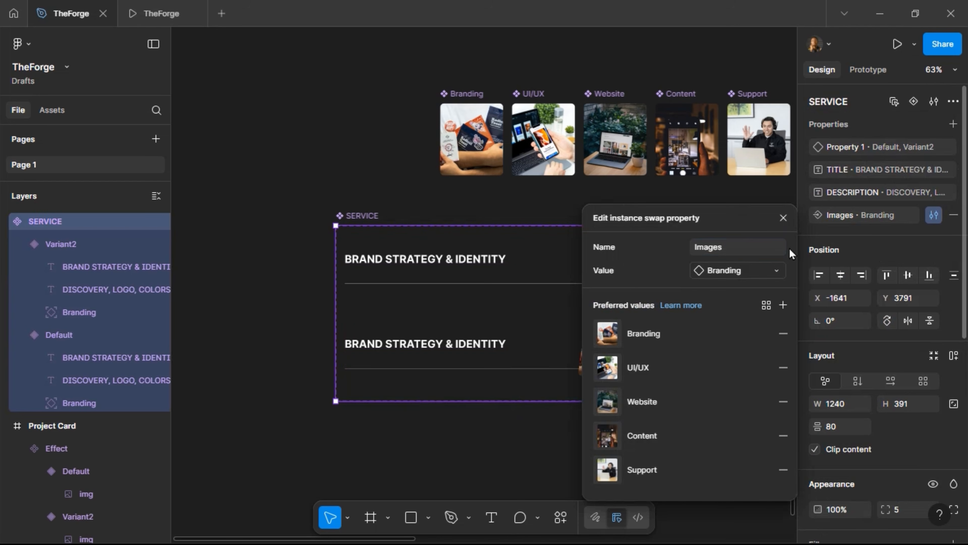
{"action": "left_click", "coordinate": [783, 217]}
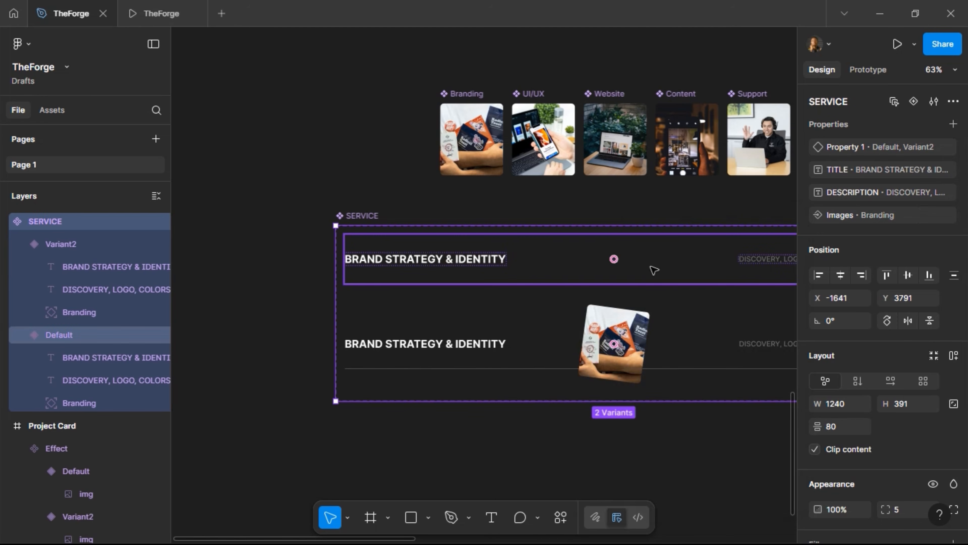
{"action": "left_click", "coordinate": [655, 266]}
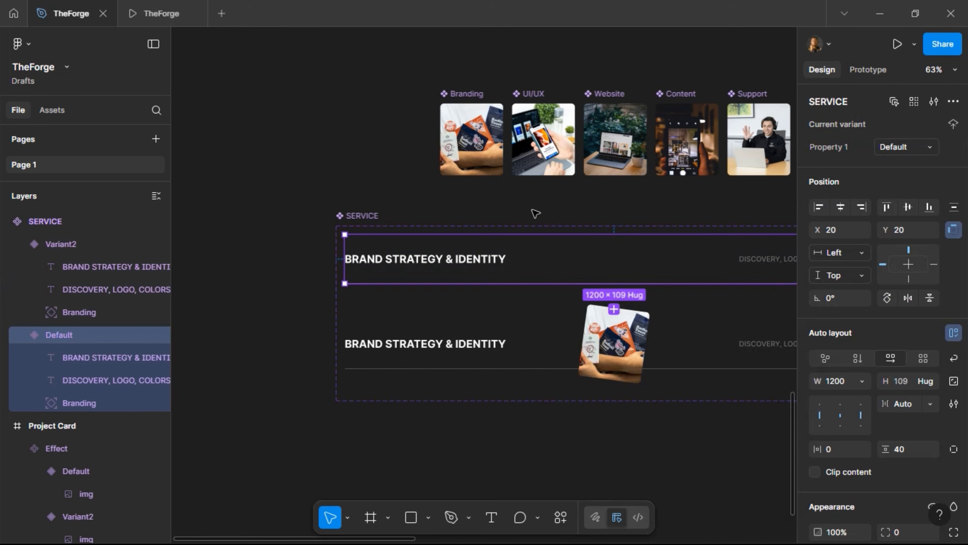
Swap the Images property of service rows 02 and 03 to UI/UX and Website
{"action": "scroll", "coordinate": [535, 213], "scroll_direction": "right", "scroll_amount": 10}
{"action": "scroll", "coordinate": [535, 213], "scroll_direction": "right", "scroll_amount": 8}
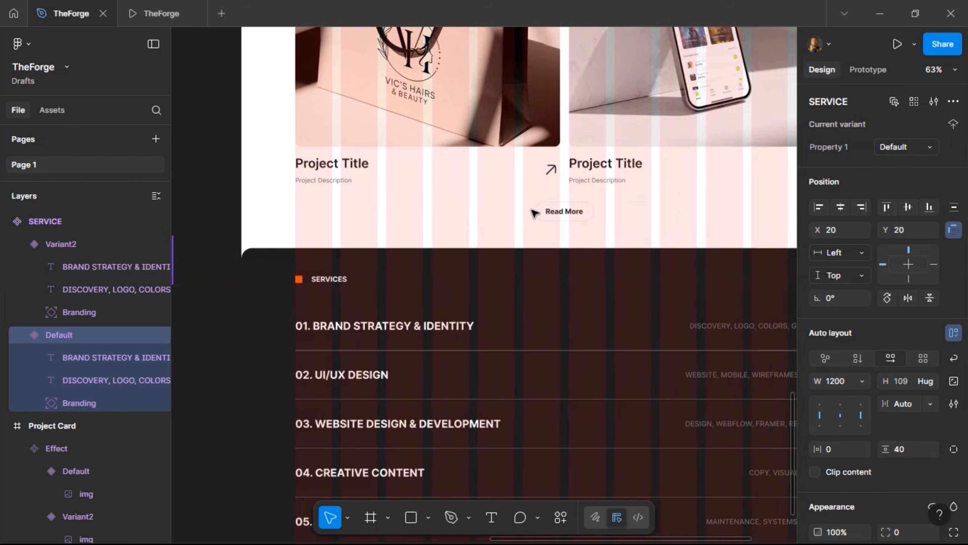
{"action": "left_click", "coordinate": [485, 325]}
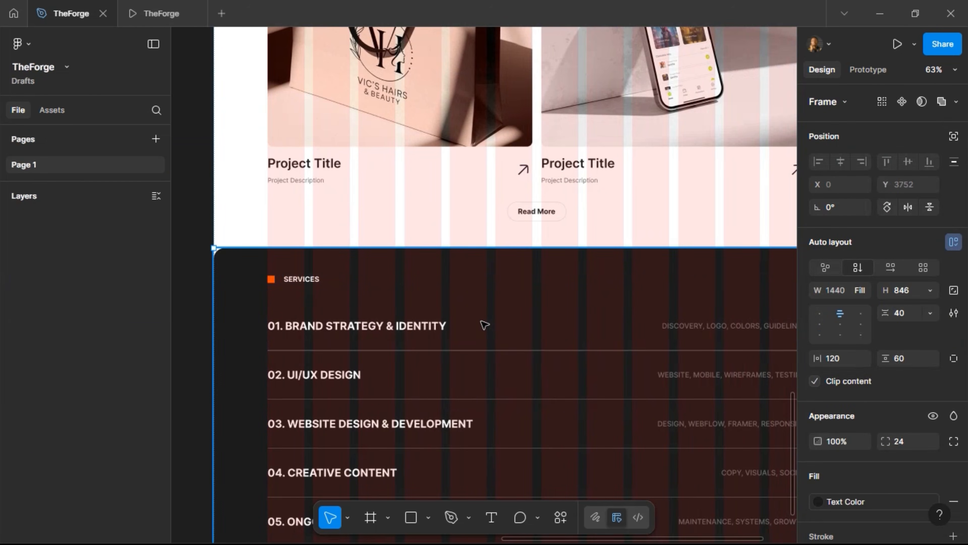
{"action": "left_click", "coordinate": [485, 326]}
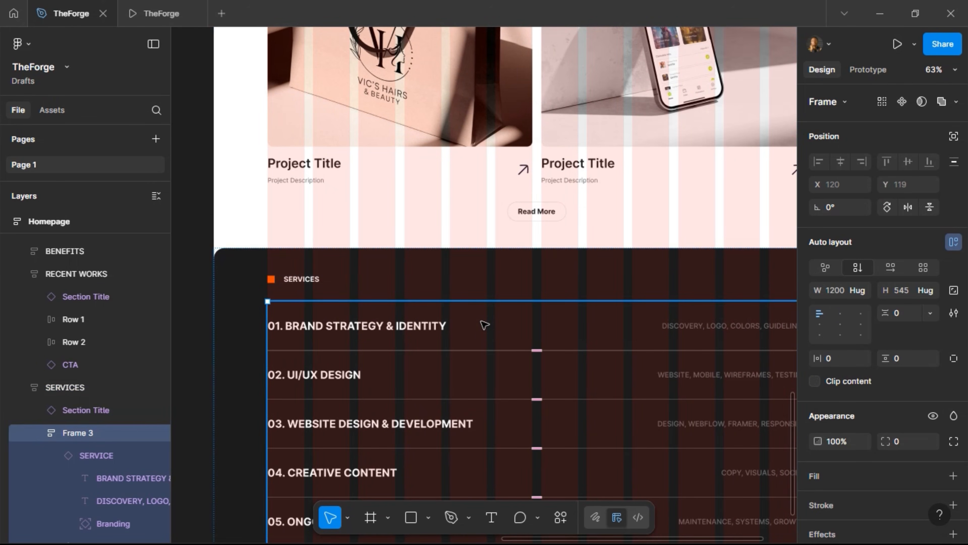
{"action": "left_click", "coordinate": [485, 325]}
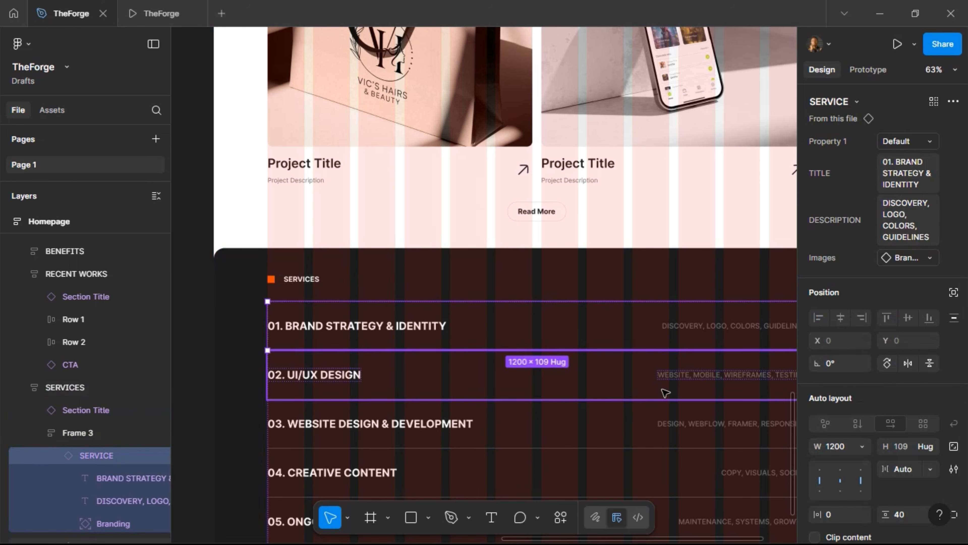
{"action": "left_click", "coordinate": [665, 393]}
{"action": "left_click", "coordinate": [921, 247]}
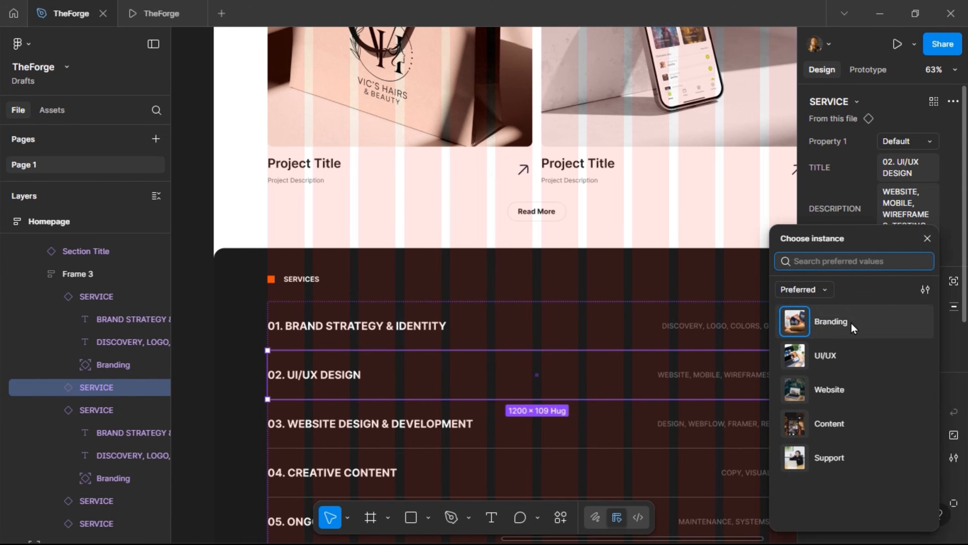
{"action": "left_click", "coordinate": [849, 352]}
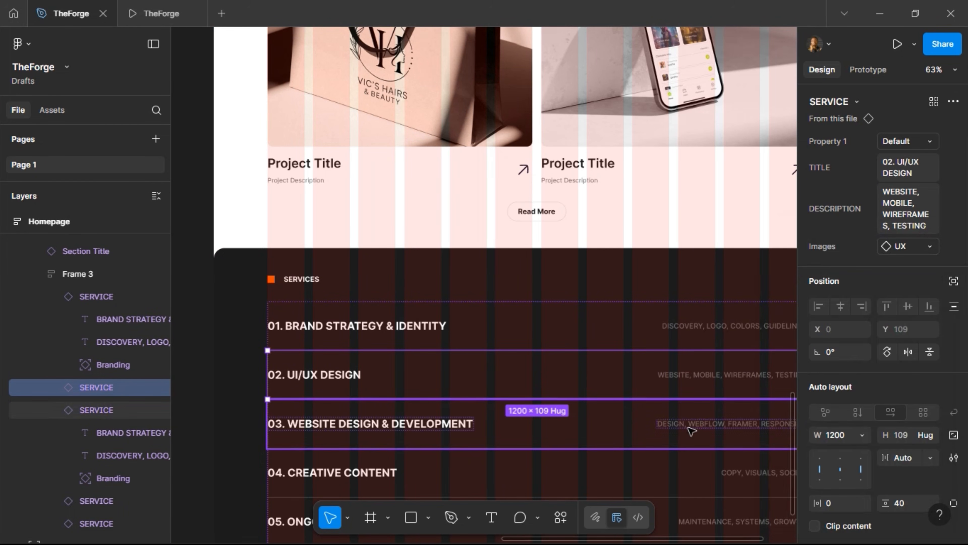
{"action": "left_click", "coordinate": [691, 430]}
{"action": "left_click", "coordinate": [915, 272]}
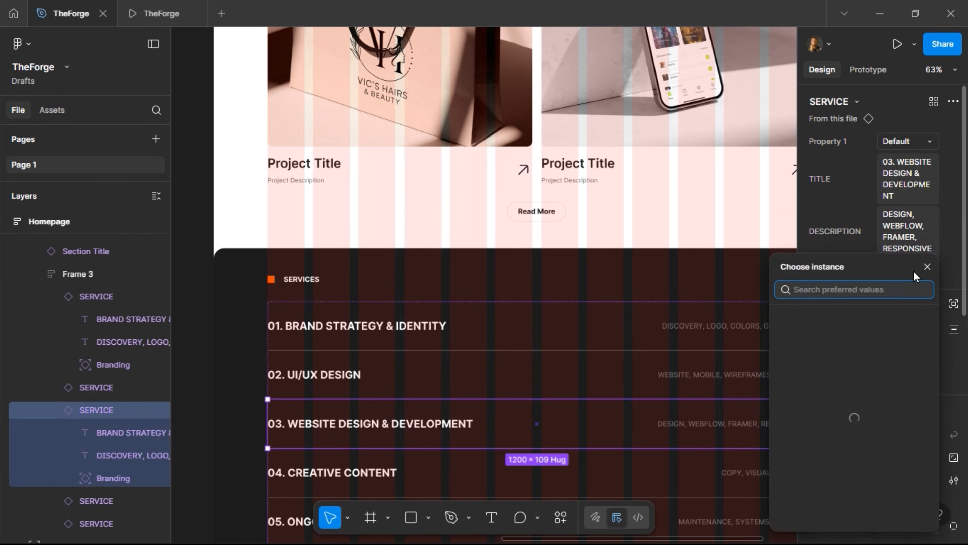
{"action": "left_click", "coordinate": [823, 391]}
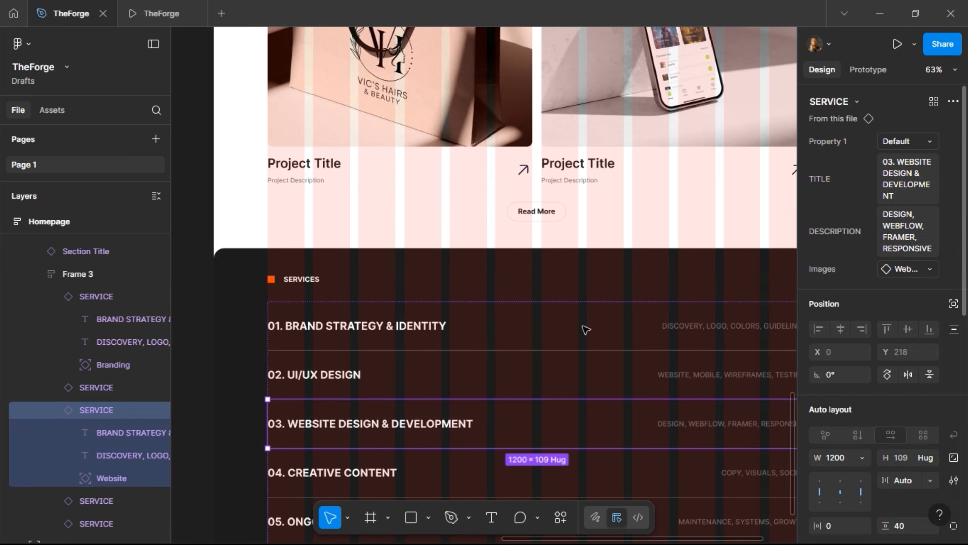
Swap the Images property of rows 04 and 05 to Content and Support
{"action": "scroll", "coordinate": [586, 330], "scroll_direction": "down", "scroll_amount": 3}
{"action": "left_click", "coordinate": [573, 419]}
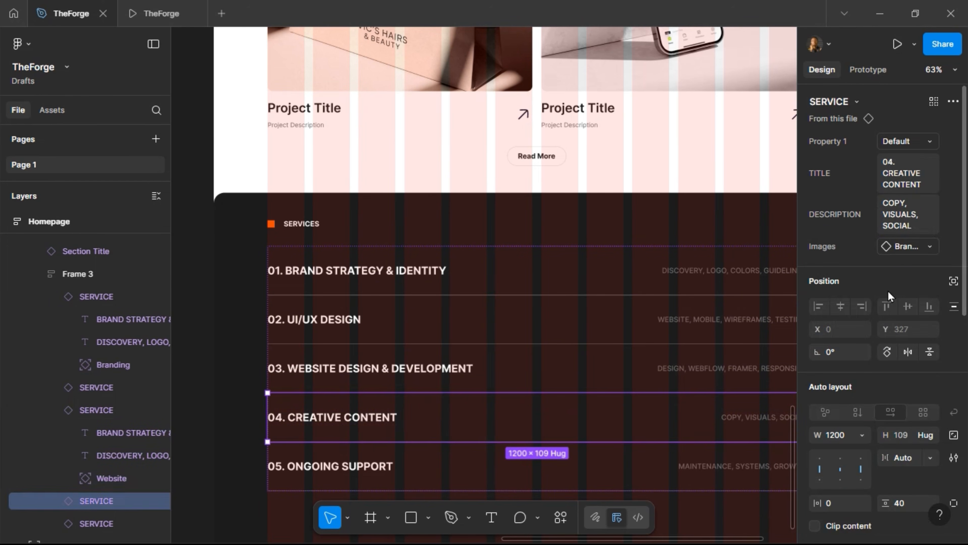
{"action": "left_click", "coordinate": [897, 248]}
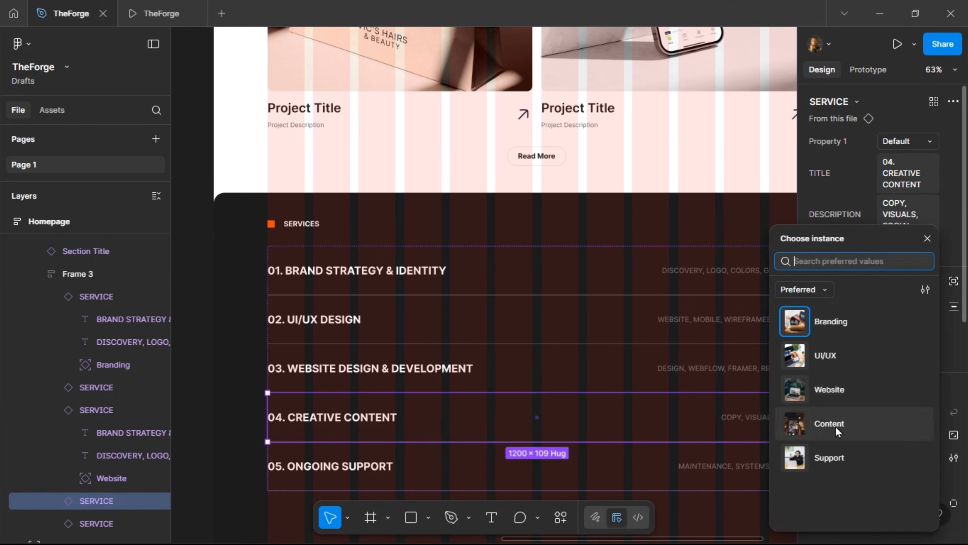
{"action": "left_click", "coordinate": [831, 424]}
{"action": "scroll", "coordinate": [588, 363], "scroll_direction": "down", "scroll_amount": 1}
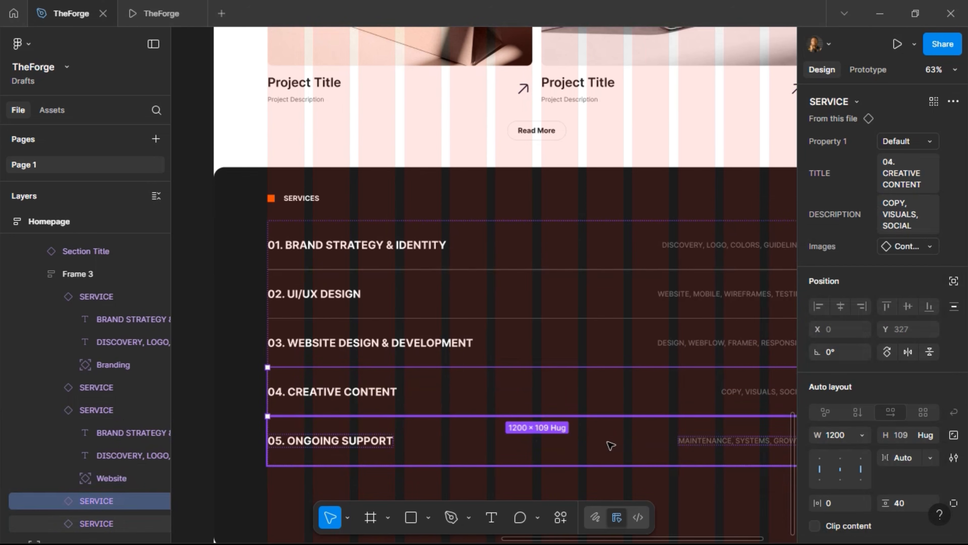
{"action": "left_click", "coordinate": [610, 447]}
{"action": "left_click", "coordinate": [893, 260]}
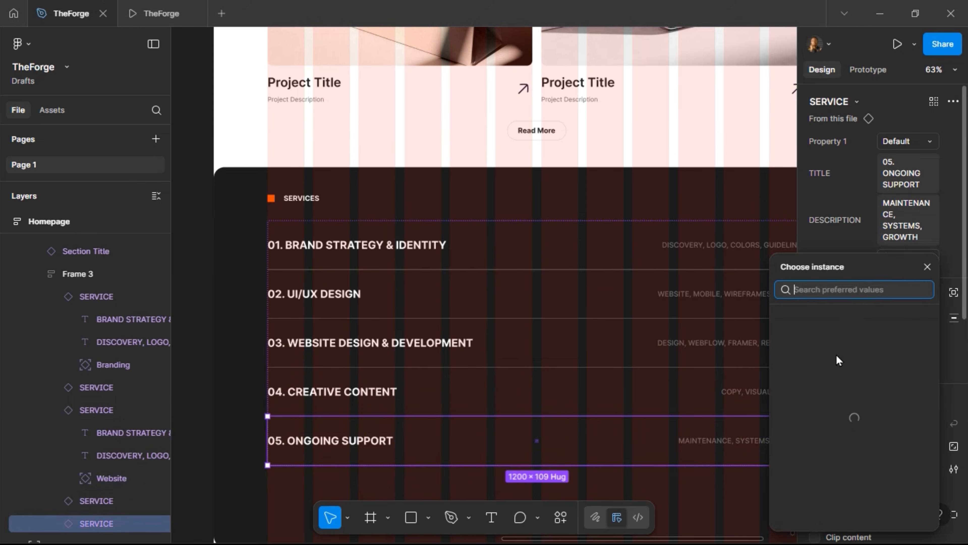
{"action": "left_click", "coordinate": [827, 455]}
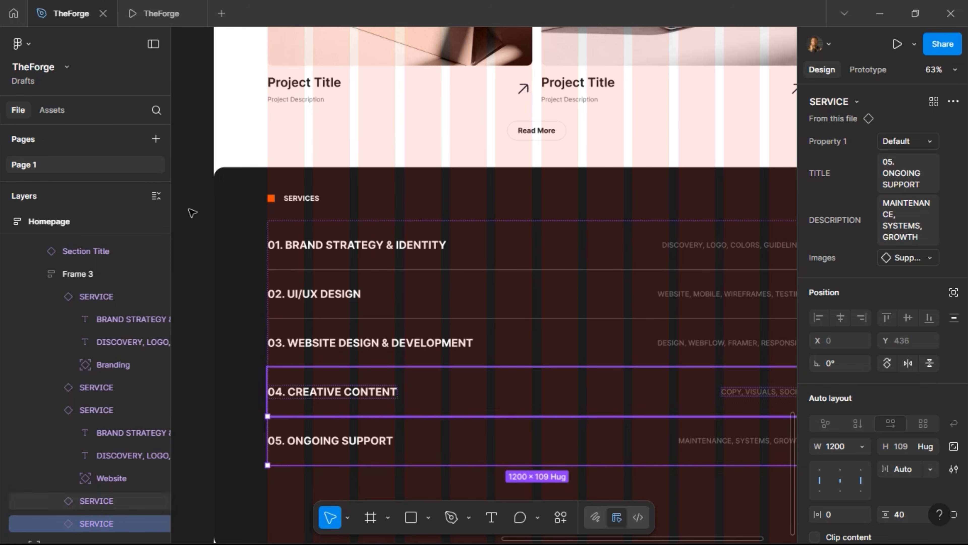
{"action": "key", "text": "ctrl+alt+Return"}
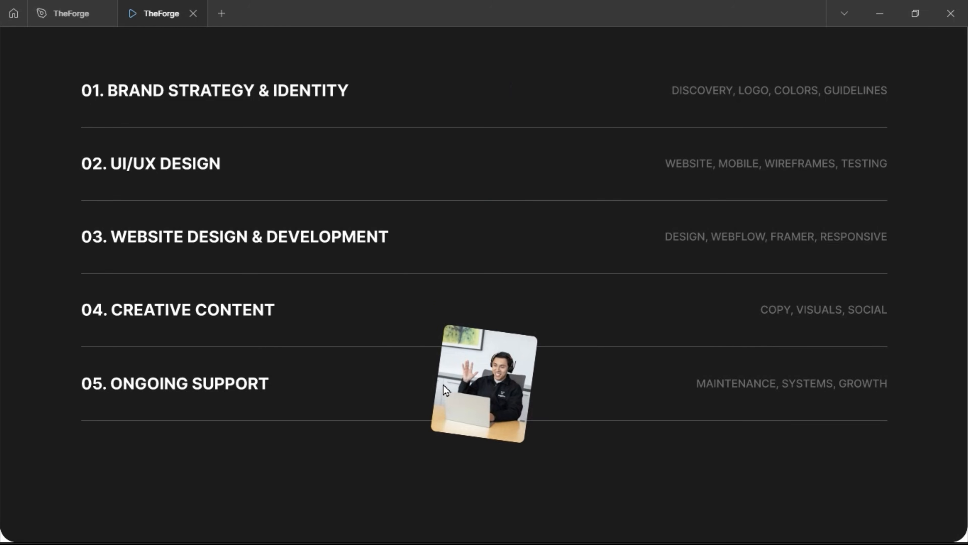
Scroll back up the prototype preview and return to the TheForge design file
{"action": "scroll", "coordinate": [443, 385], "scroll_direction": "up", "scroll_amount": 3}
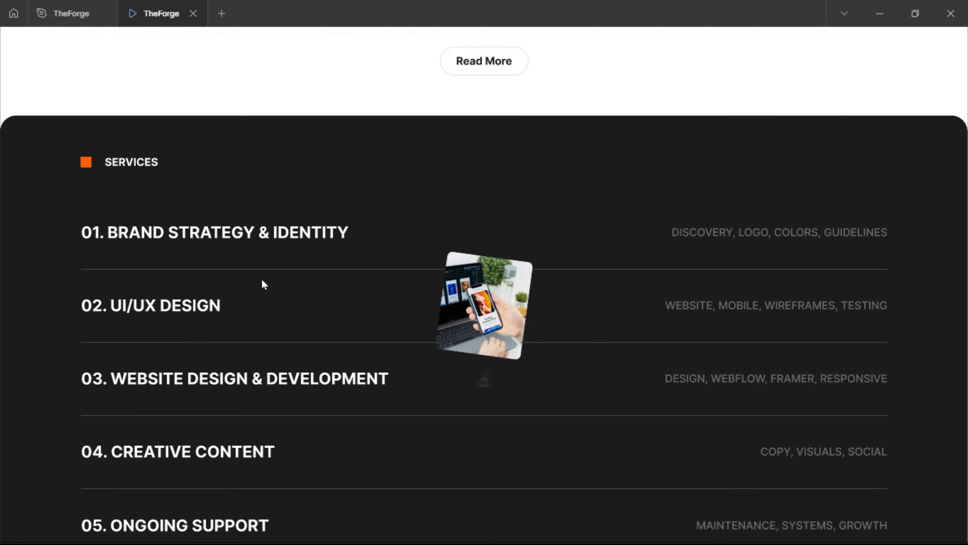
{"action": "left_click", "coordinate": [68, 14]}
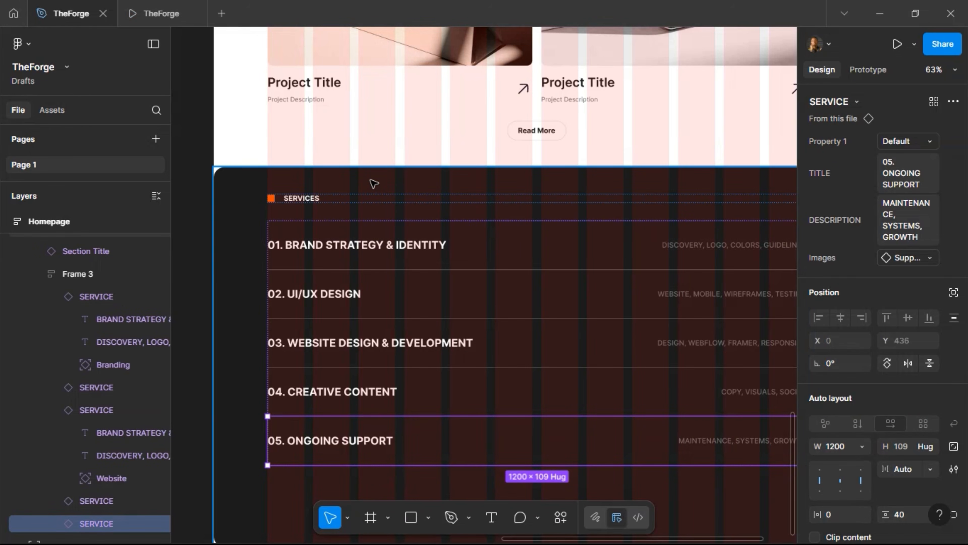
Set the SERVICES frame's height to Hug contents, shrinking it from 846 to 724
{"action": "left_click", "coordinate": [485, 250]}
{"action": "scroll", "coordinate": [456, 302], "scroll_direction": "down", "scroll_amount": 2}
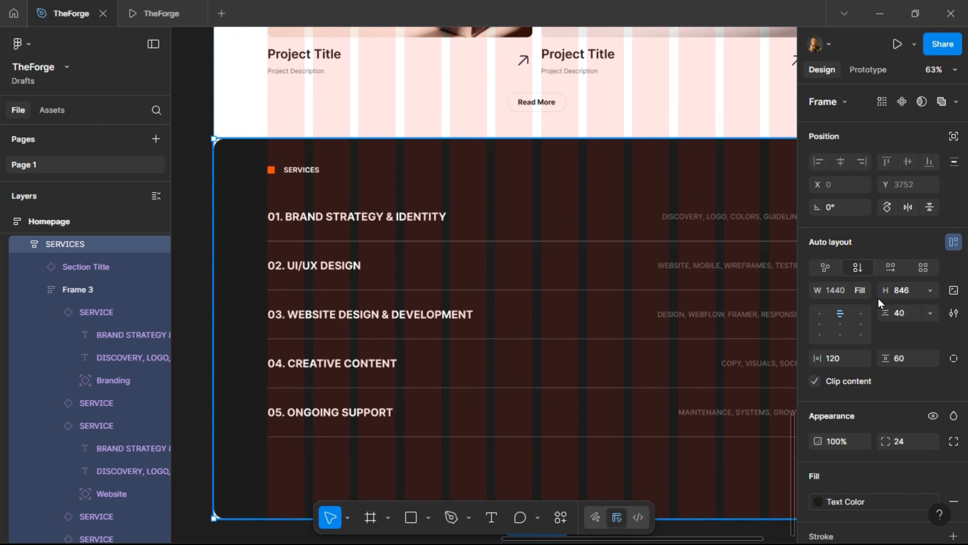
{"action": "scroll", "coordinate": [543, 387], "scroll_direction": "down", "scroll_amount": 1}
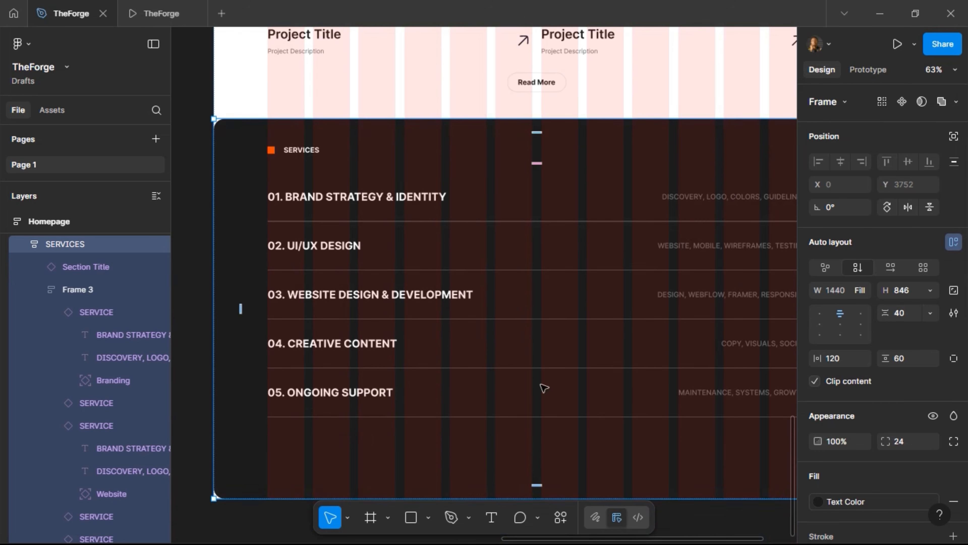
{"action": "left_click", "coordinate": [930, 290]}
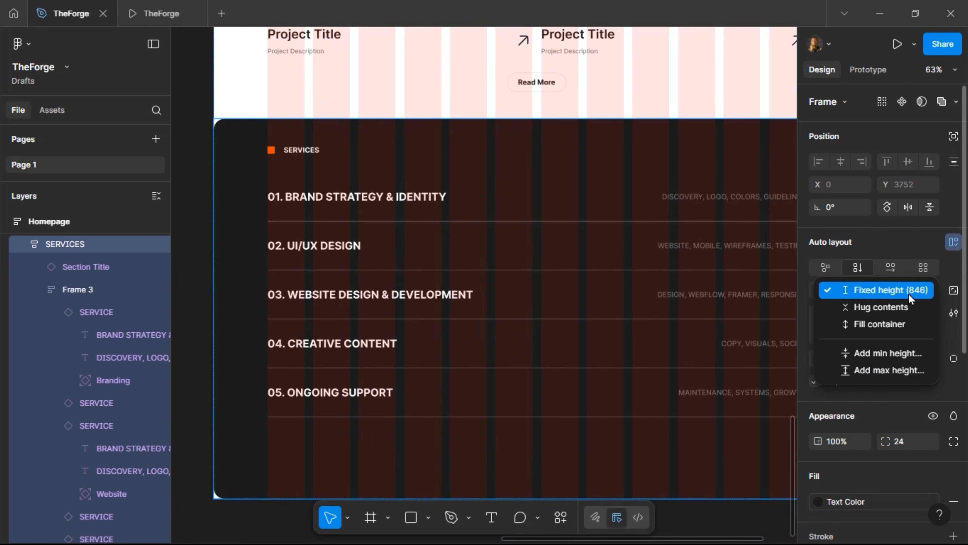
{"action": "left_click", "coordinate": [892, 306]}
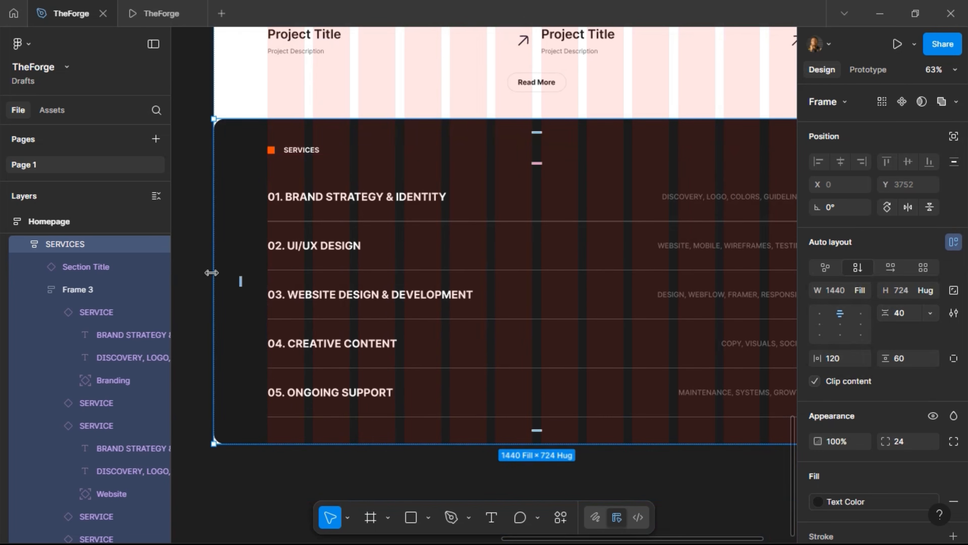
{"action": "scroll", "coordinate": [192, 307], "scroll_direction": "down", "scroll_amount": 1}
{"action": "scroll", "coordinate": [191, 307], "scroll_direction": "down", "scroll_amount": 3}
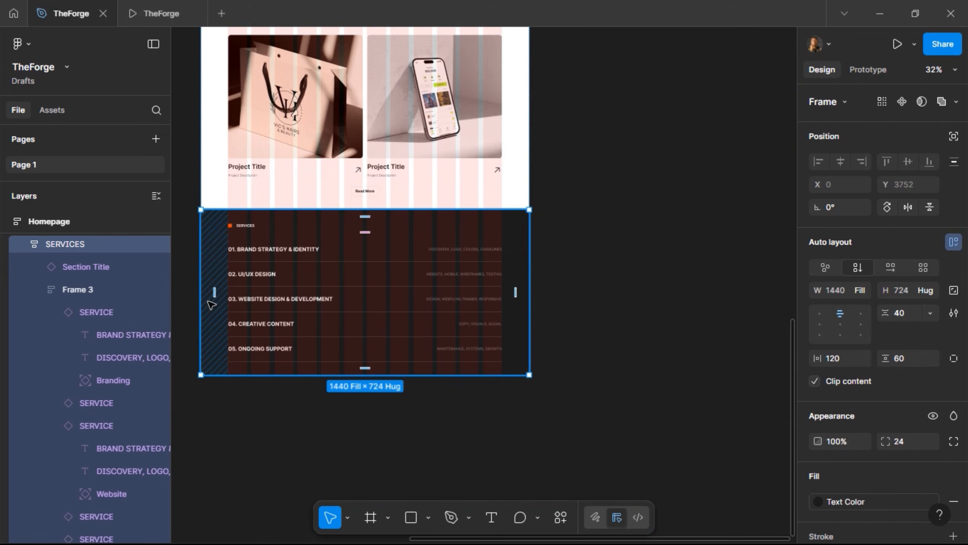
{"action": "scroll", "coordinate": [210, 304], "scroll_direction": "left", "scroll_amount": 4}
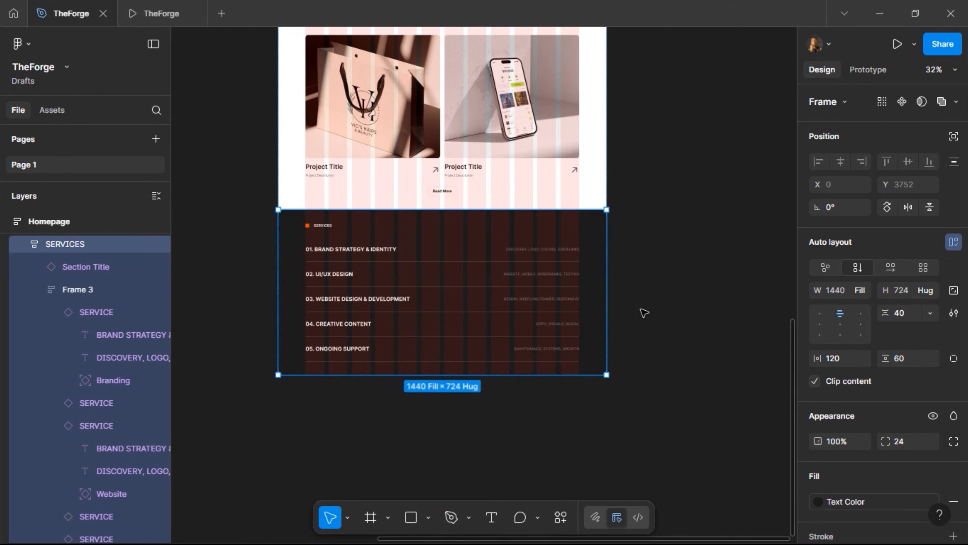
{"action": "scroll", "coordinate": [644, 311], "scroll_direction": "up", "scroll_amount": 10}
Duplicate the TRUSTED BY section and send the copy to the bottom of the Homepage
{"action": "scroll", "coordinate": [643, 313], "scroll_direction": "up", "scroll_amount": 1}
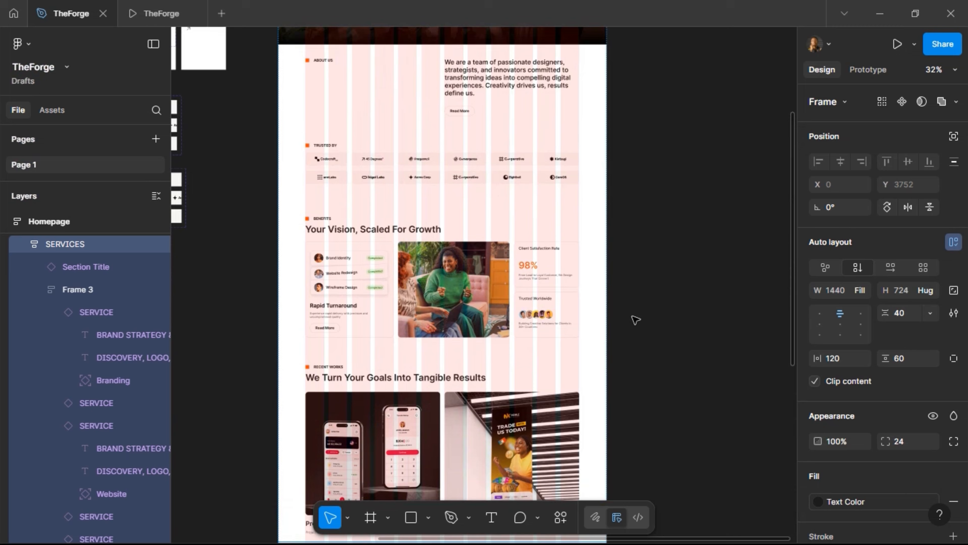
{"action": "left_click", "coordinate": [377, 190]}
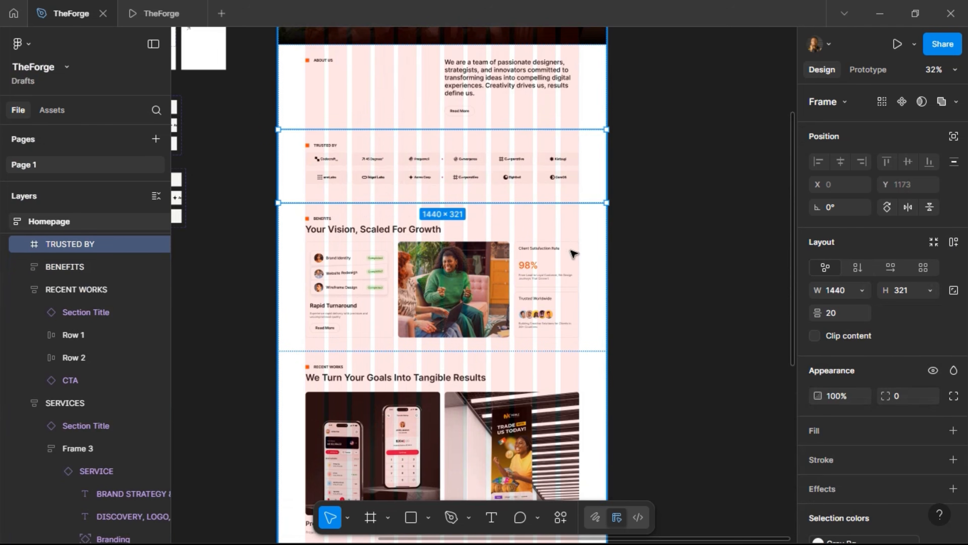
{"action": "key", "text": "ctrl+d"}
{"action": "key", "text": "Down"}
{"action": "key", "text": "Down"}
{"action": "key", "text": "Down"}
{"action": "key", "text": "Down"}
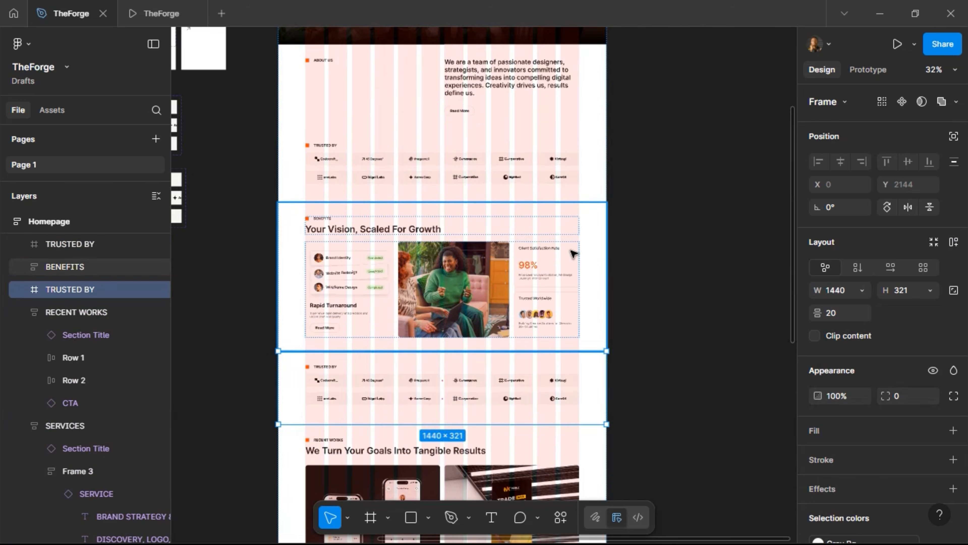
{"action": "scroll", "coordinate": [654, 225], "scroll_direction": "down", "scroll_amount": 15}
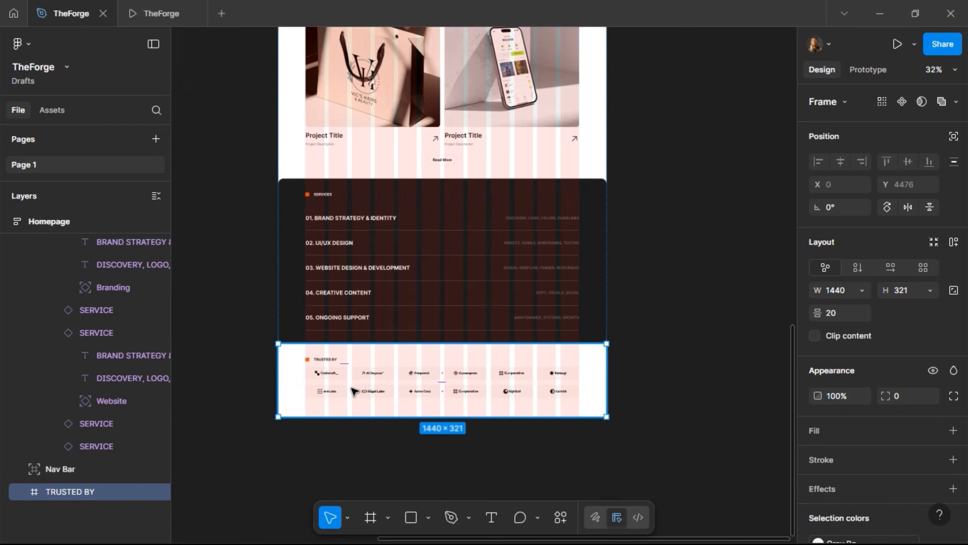
{"action": "scroll", "coordinate": [373, 367], "scroll_direction": "up", "scroll_amount": 5}
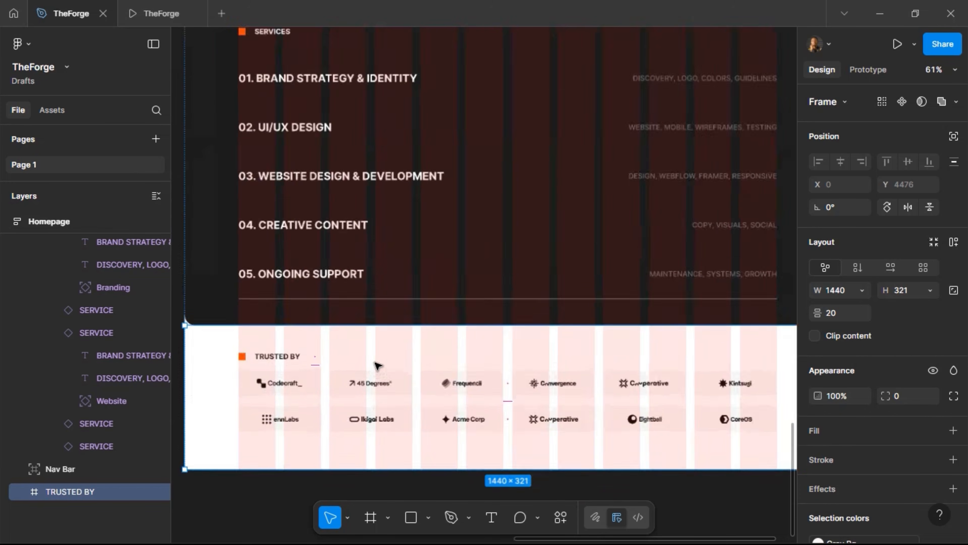
{"action": "scroll", "coordinate": [339, 391], "scroll_direction": "down", "scroll_amount": 3}
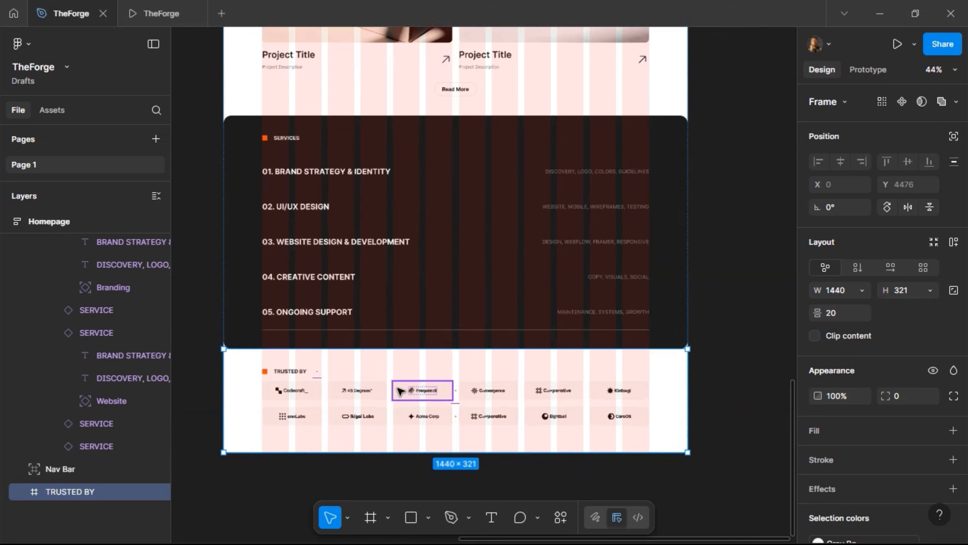
{"action": "scroll", "coordinate": [400, 381], "scroll_direction": "up", "scroll_amount": 3}
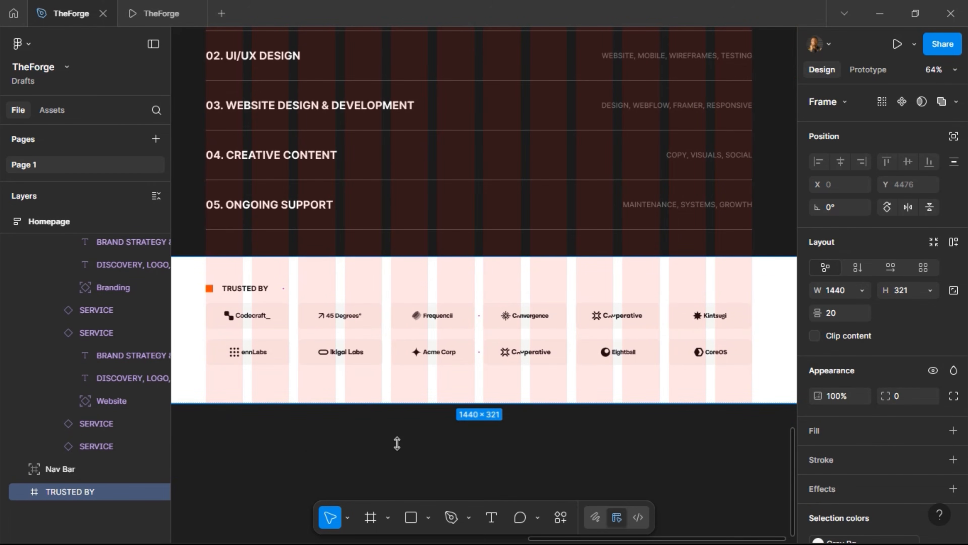
Stretch the copied section to 821 tall and rename it TESTIMONIALS
{"action": "left_click_drag", "start_coordinate": [397, 443], "coordinate": [105, 466]}
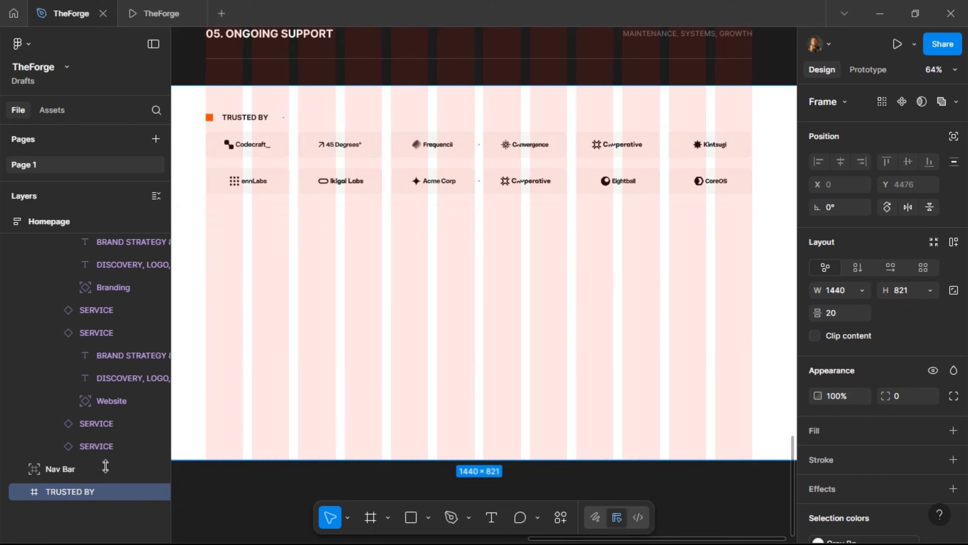
{"action": "double_click", "coordinate": [85, 490]}
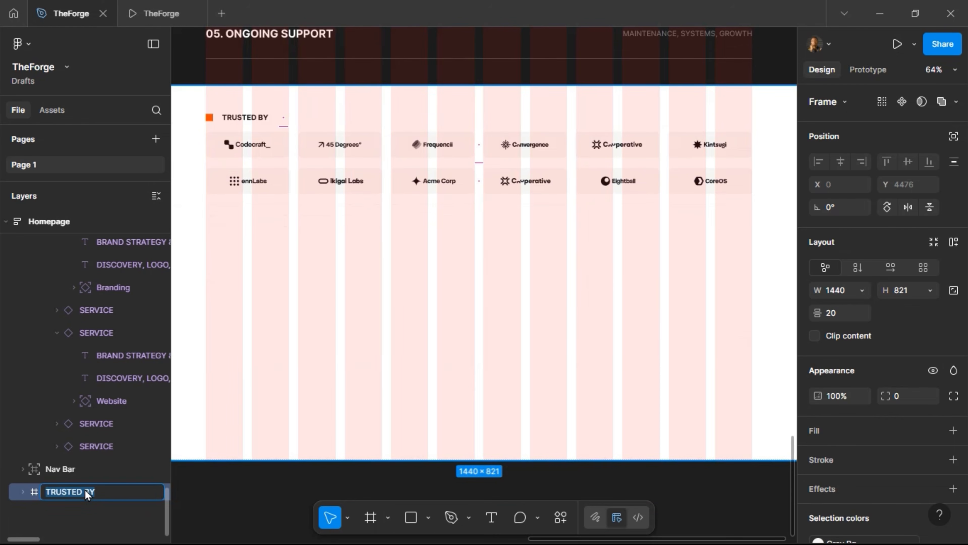
{"action": "type", "text": "TESTIMONIALS"}
{"action": "key", "text": "Return"}
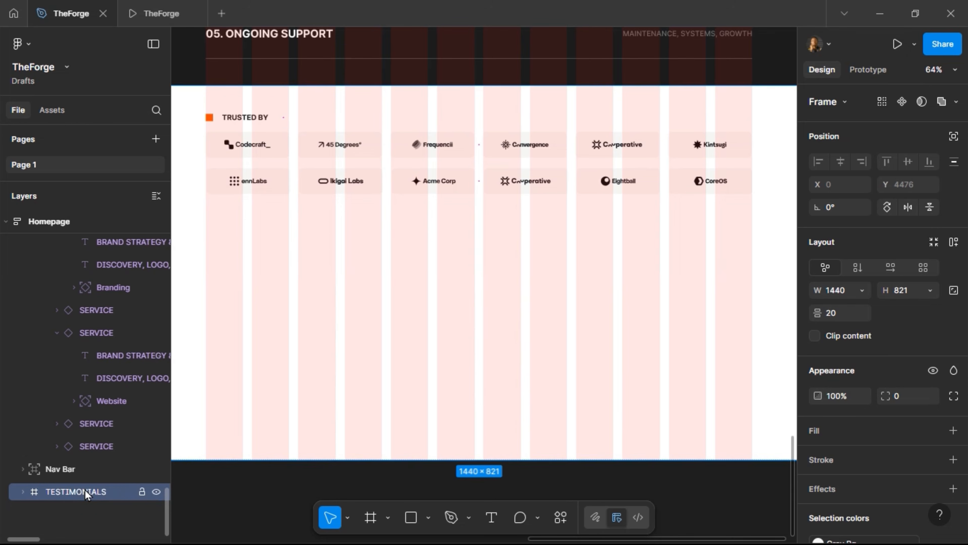
Give the TESTIMONIALS frame vertical auto layout with 40 spacing between items
{"action": "left_click", "coordinate": [265, 121]}
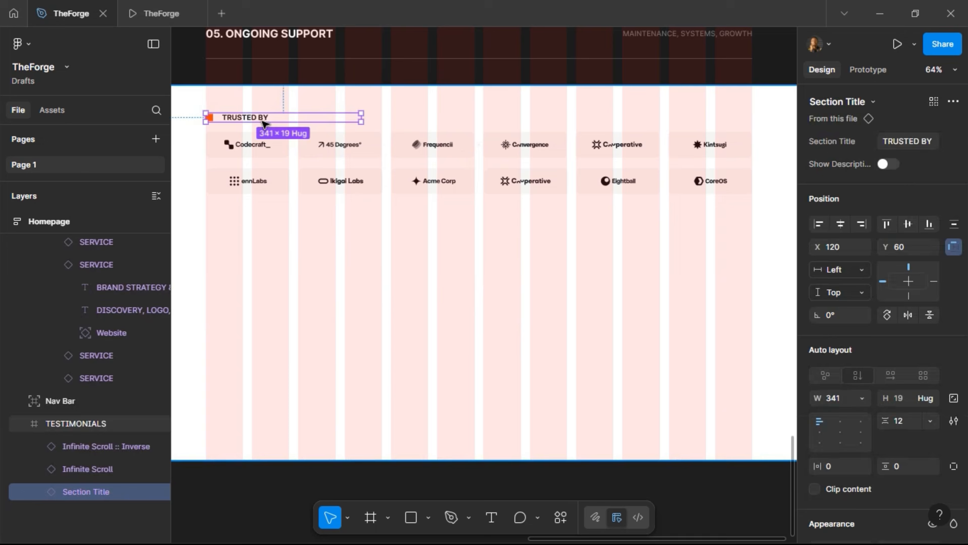
{"action": "left_click", "coordinate": [888, 164]}
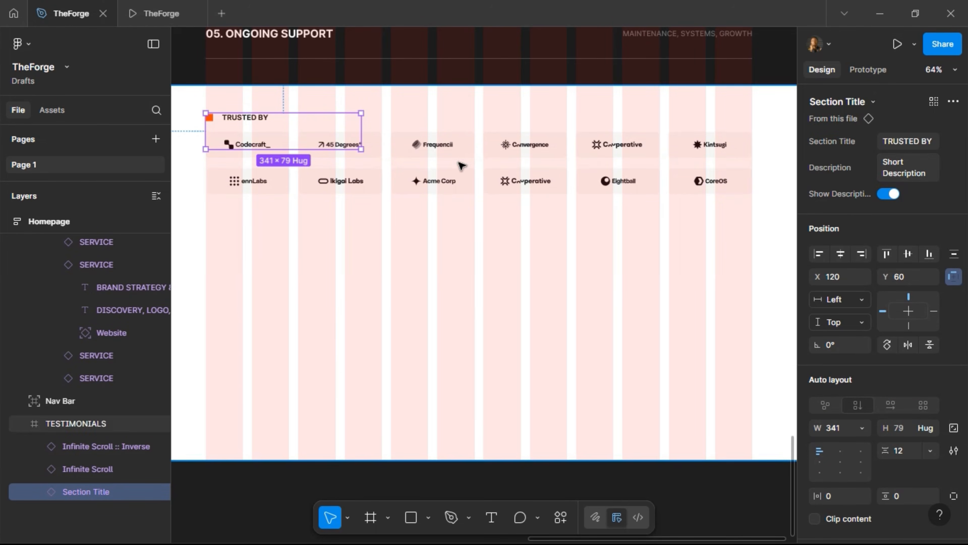
{"action": "left_click", "coordinate": [472, 146]}
{"action": "left_click", "coordinate": [472, 155]}
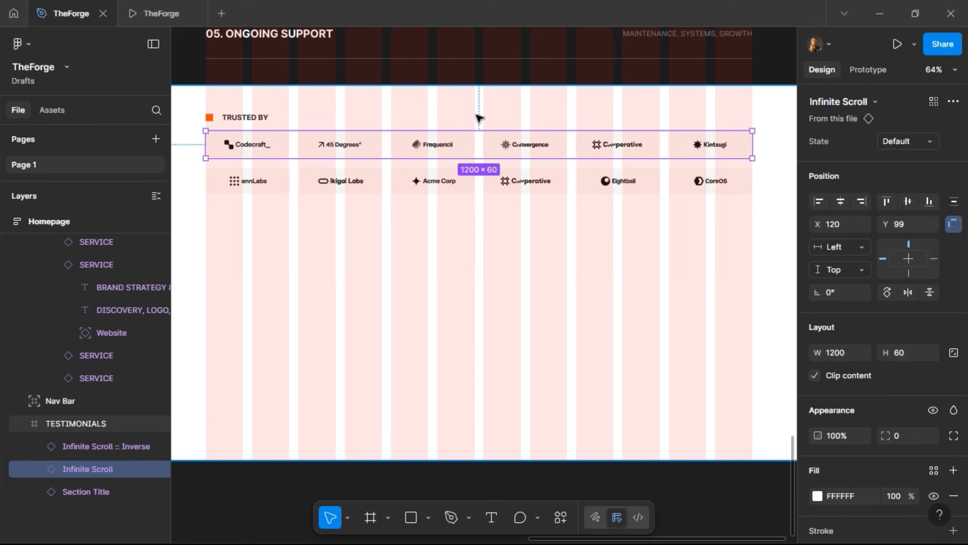
{"action": "left_click", "coordinate": [478, 118]}
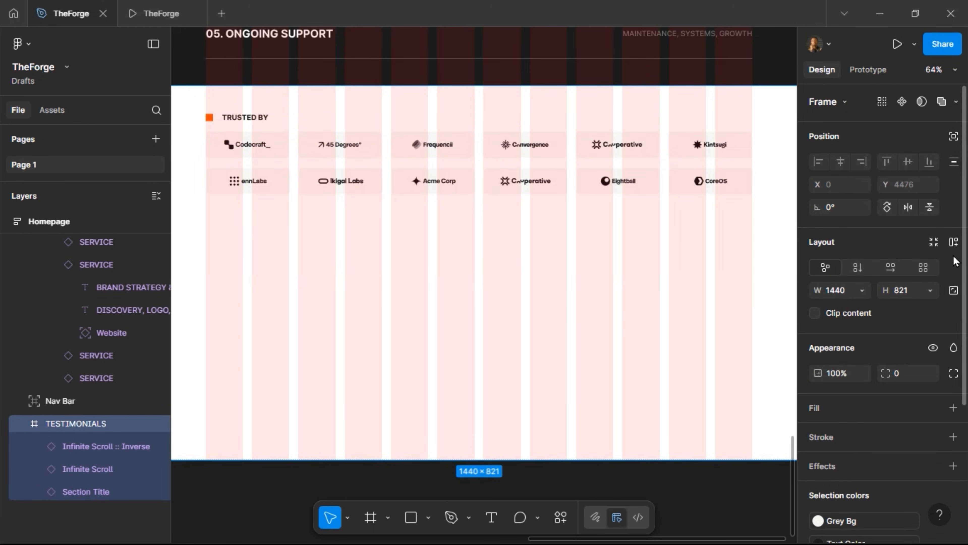
{"action": "left_click", "coordinate": [953, 242]}
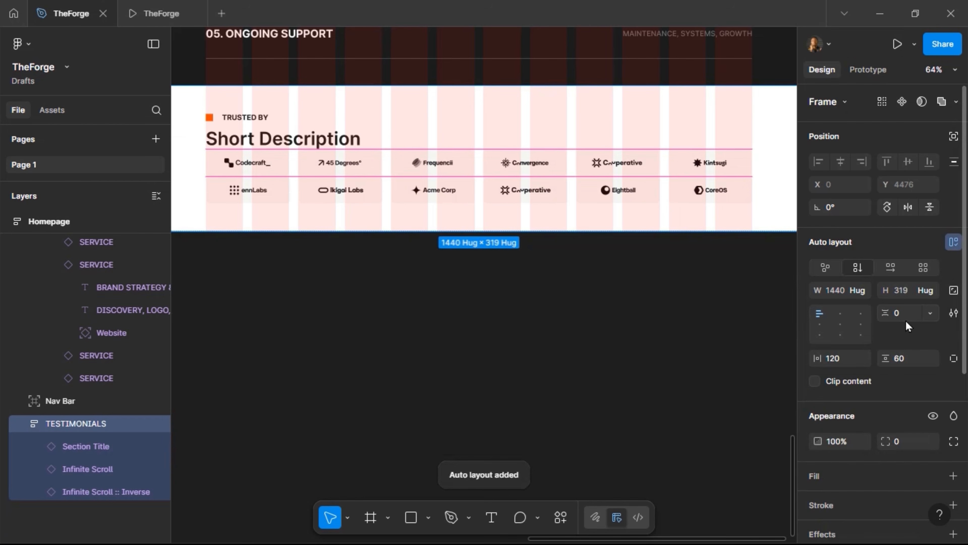
{"action": "type", "text": "0"}
{"action": "key", "text": "Return"}
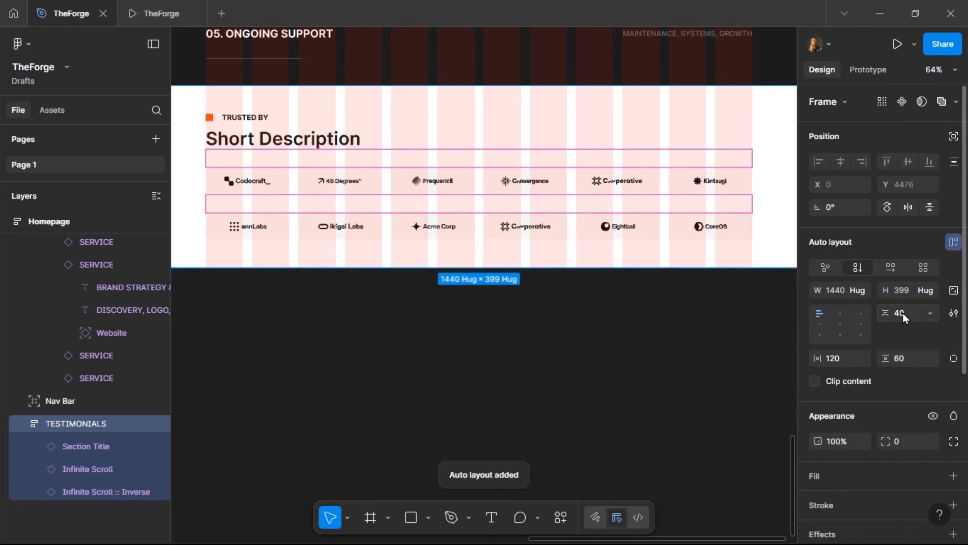
Delete the Infinite Scroll and Infinite Scroll :: Inverse logo rows from the section
{"action": "double_click", "coordinate": [322, 186]}
{"action": "left_click", "coordinate": [402, 236], "text": "shift"}
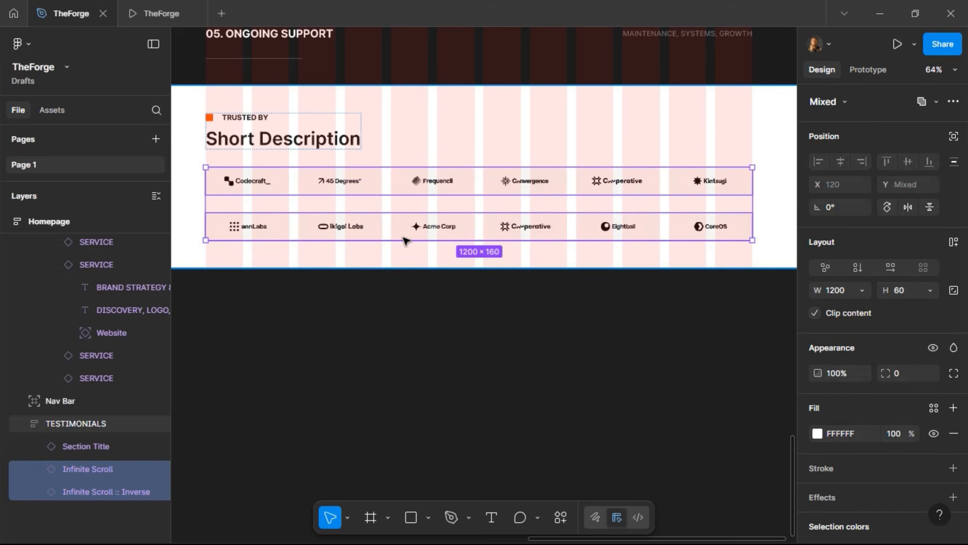
{"action": "left_click", "coordinate": [407, 257]}
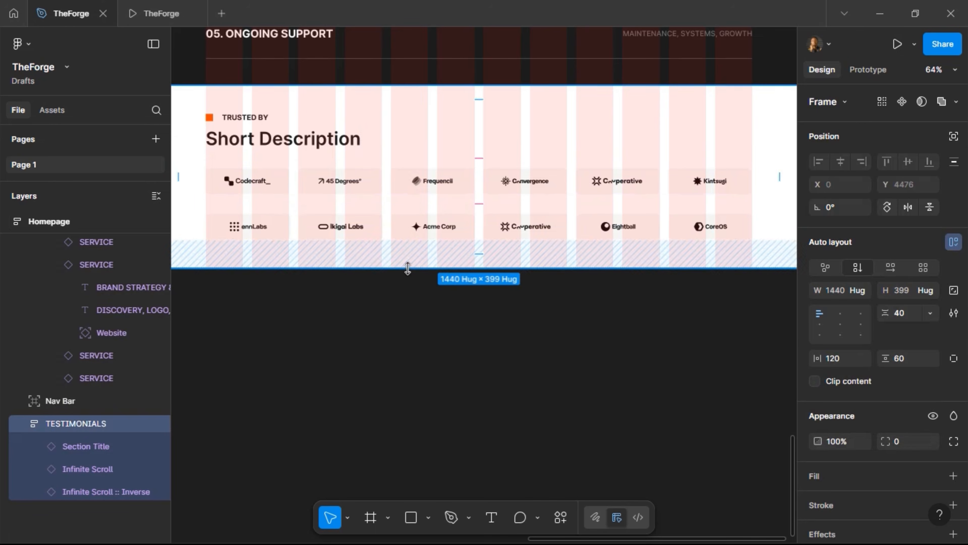
{"action": "left_click_drag", "start_coordinate": [407, 269], "coordinate": [405, 418]}
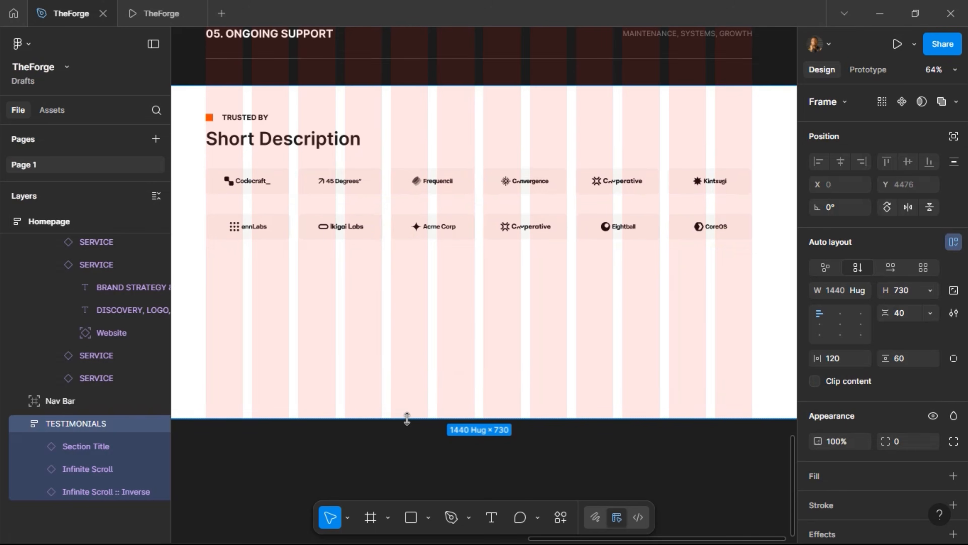
{"action": "double_click", "coordinate": [404, 225]}
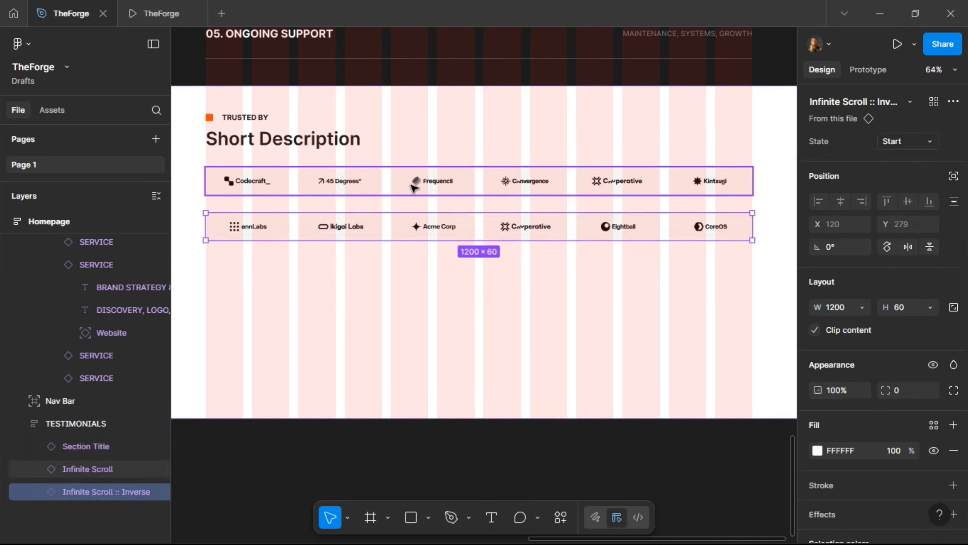
{"action": "left_click", "coordinate": [412, 186], "text": "shift"}
{"action": "key", "text": "Delete"}
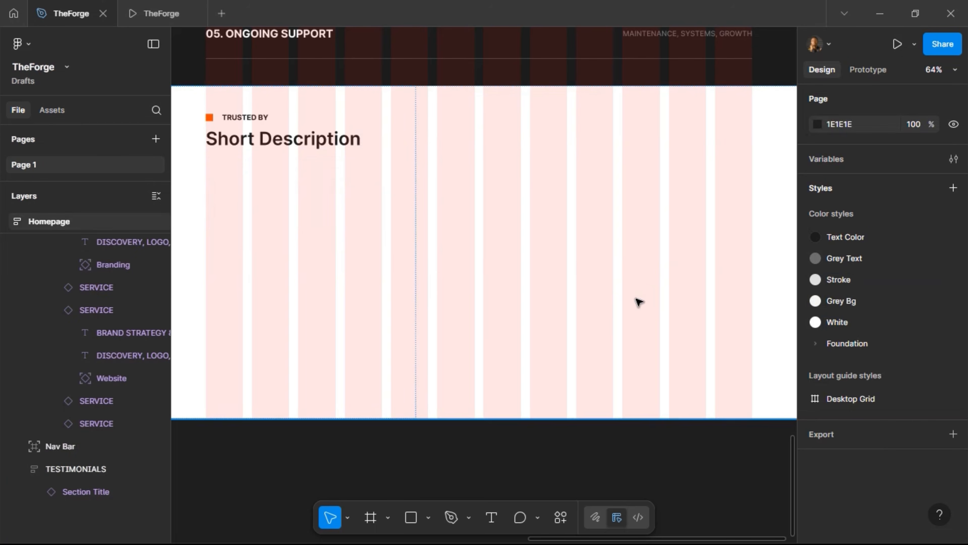
Set both the TESTIMONIALS frame and its Section Title width to Fill container
{"action": "left_click", "coordinate": [302, 252]}
{"action": "scroll", "coordinate": [527, 244], "scroll_direction": "down", "scroll_amount": 5}
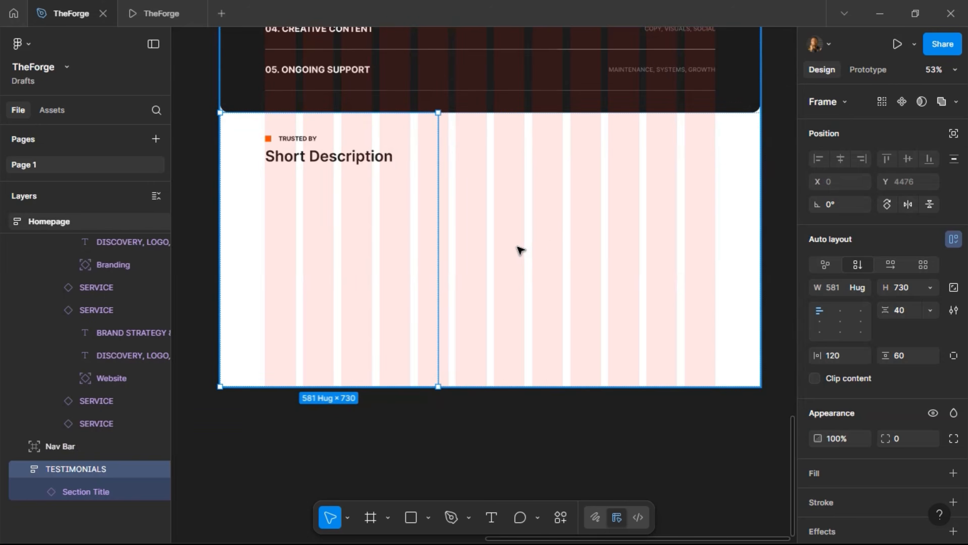
{"action": "left_click", "coordinate": [863, 288]}
{"action": "left_click", "coordinate": [863, 303]}
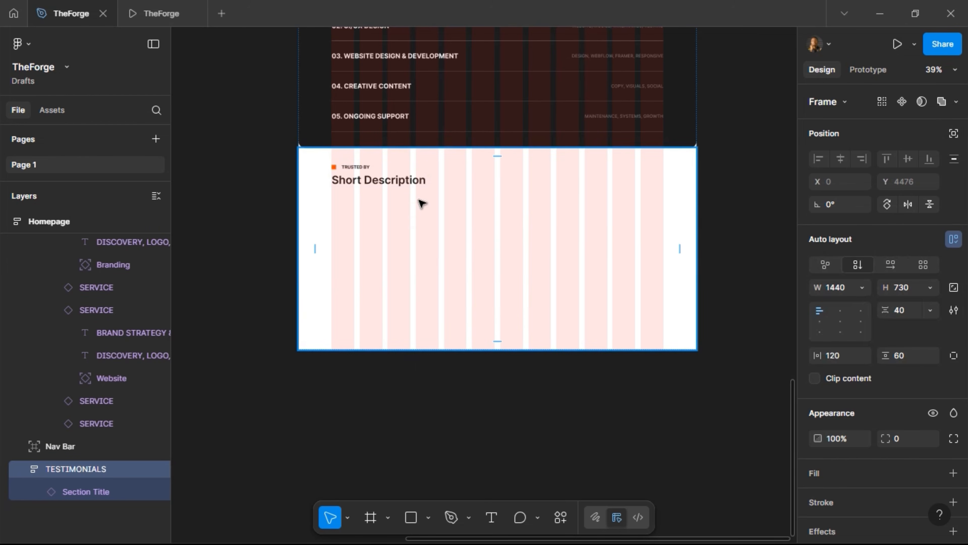
{"action": "left_click", "coordinate": [405, 183]}
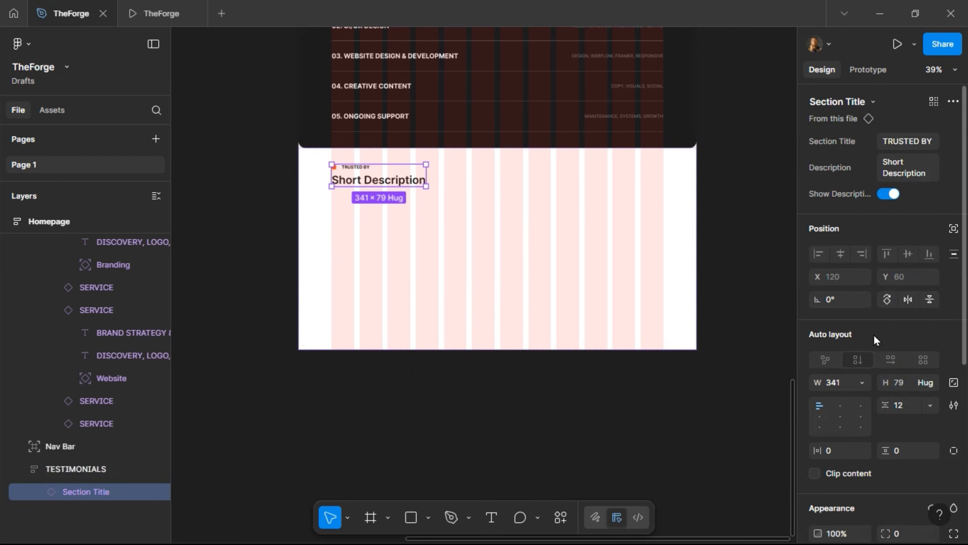
{"action": "left_click", "coordinate": [861, 383]}
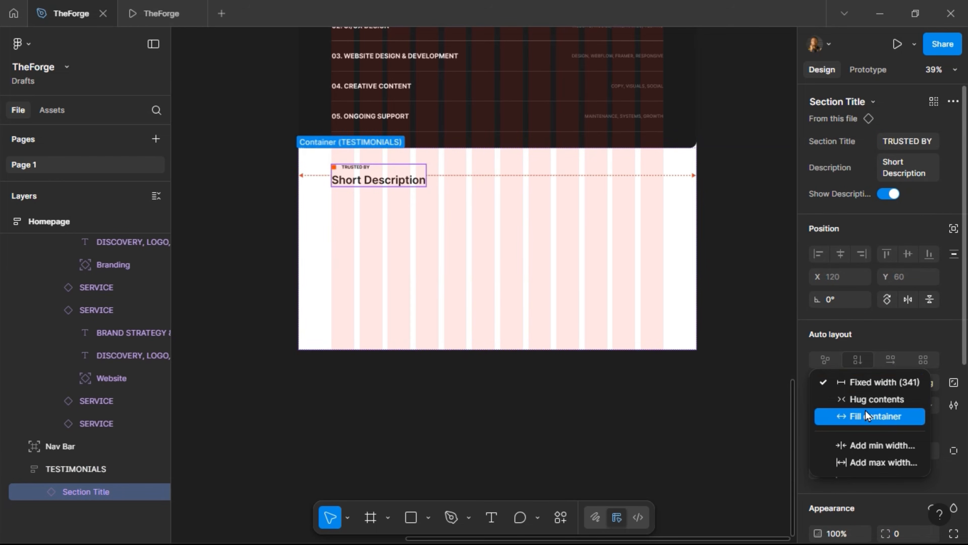
{"action": "left_click", "coordinate": [865, 410]}
Change the title label to TESTIMONIALS and the description to "See The Impact We've Made."
{"action": "left_click", "coordinate": [894, 144]}
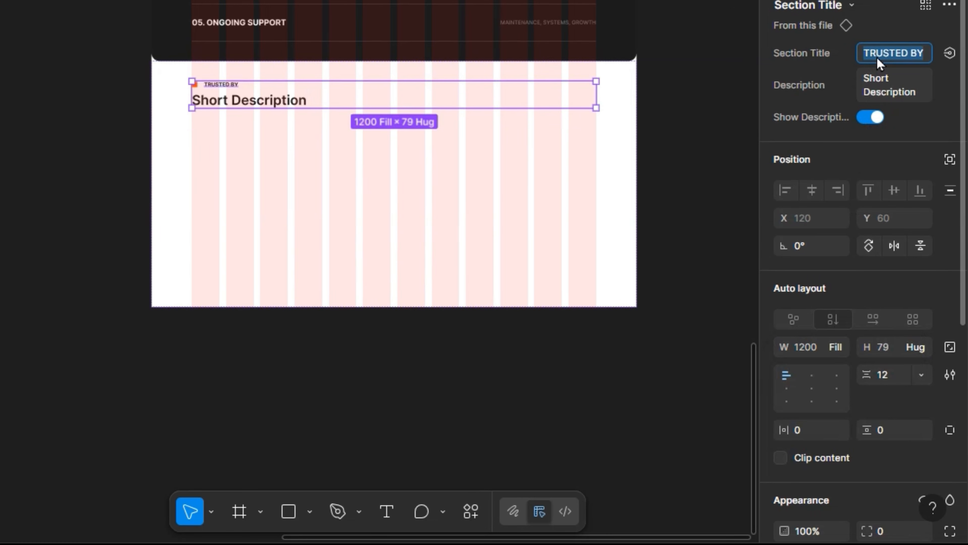
{"action": "type", "text": "TEST"}
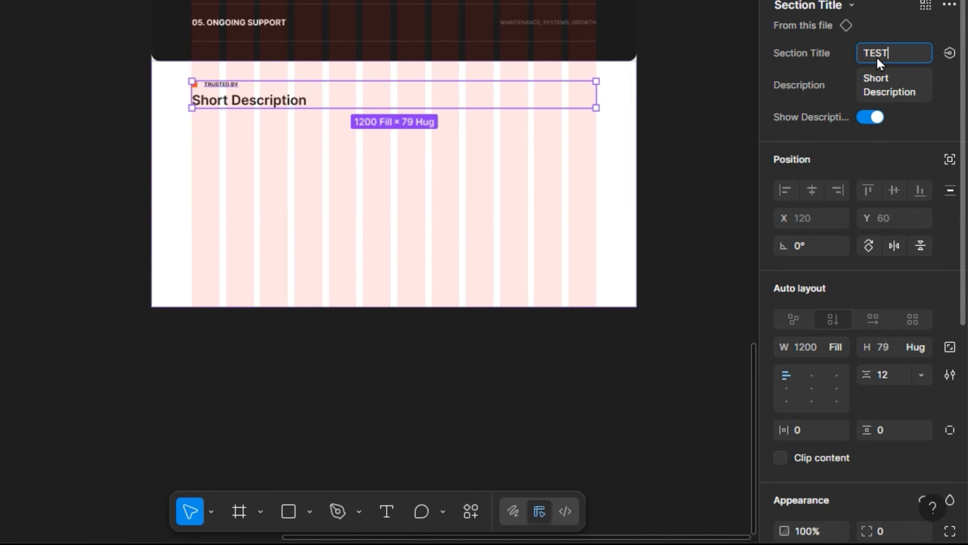
{"action": "type", "text": "IMONIALS"}
{"action": "key", "text": "Return"}
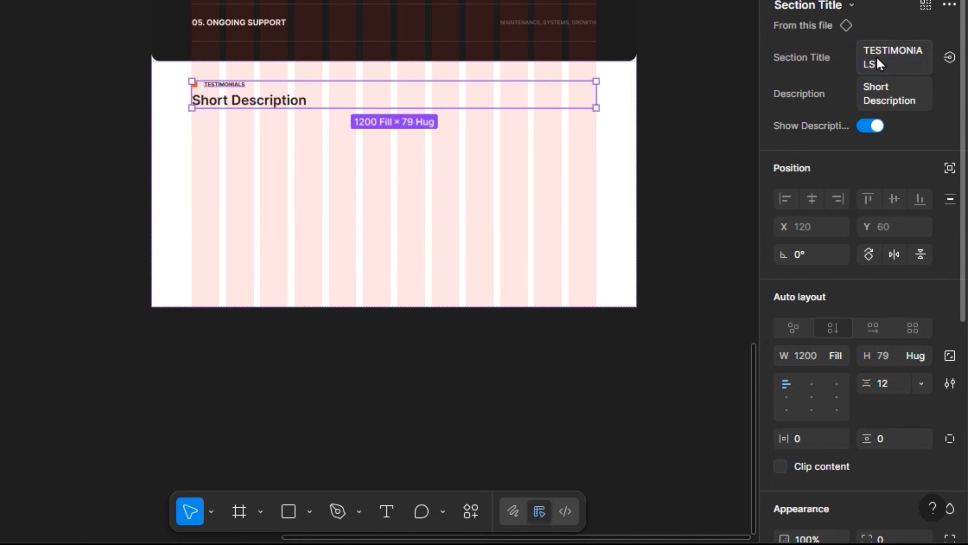
{"action": "left_click", "coordinate": [885, 84]}
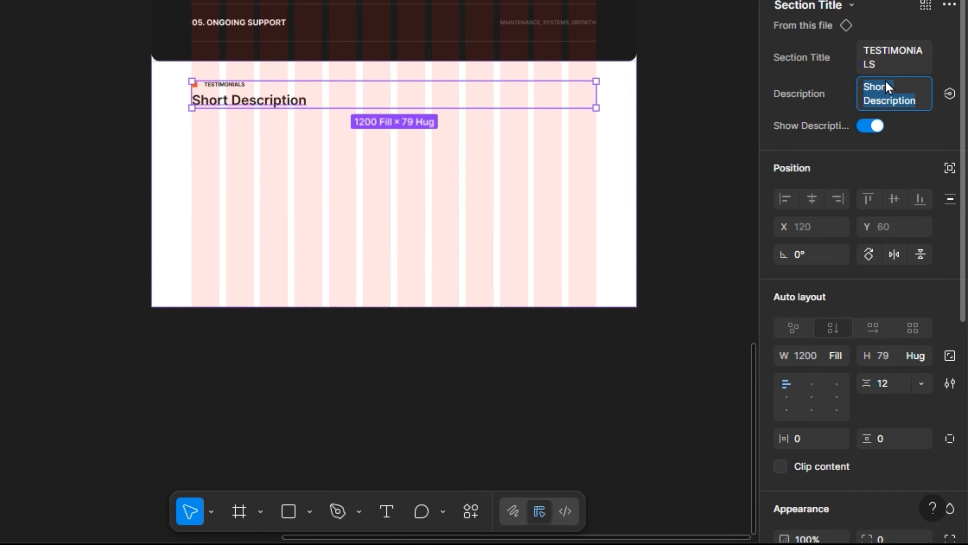
{"action": "type", "text": "S"}
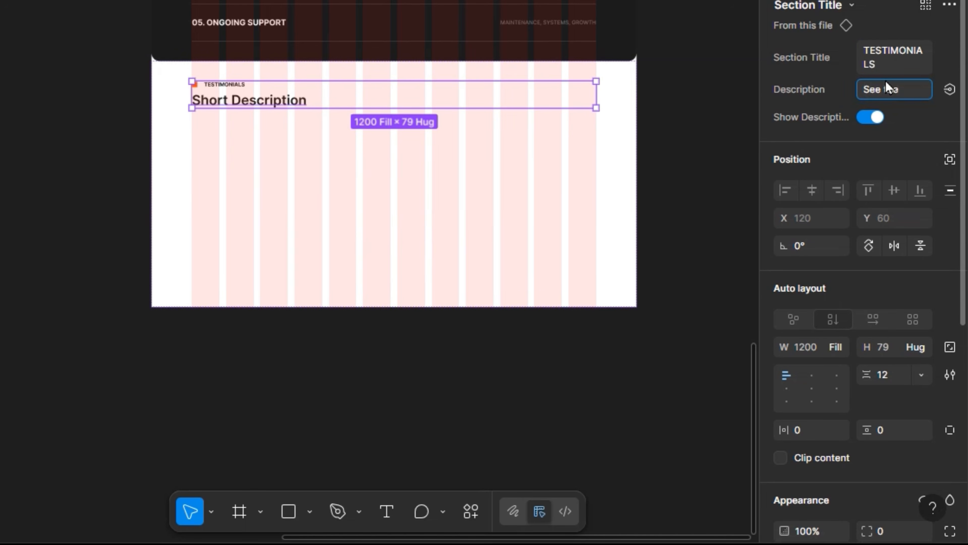
{"action": "type", "text": "ee the impace"}
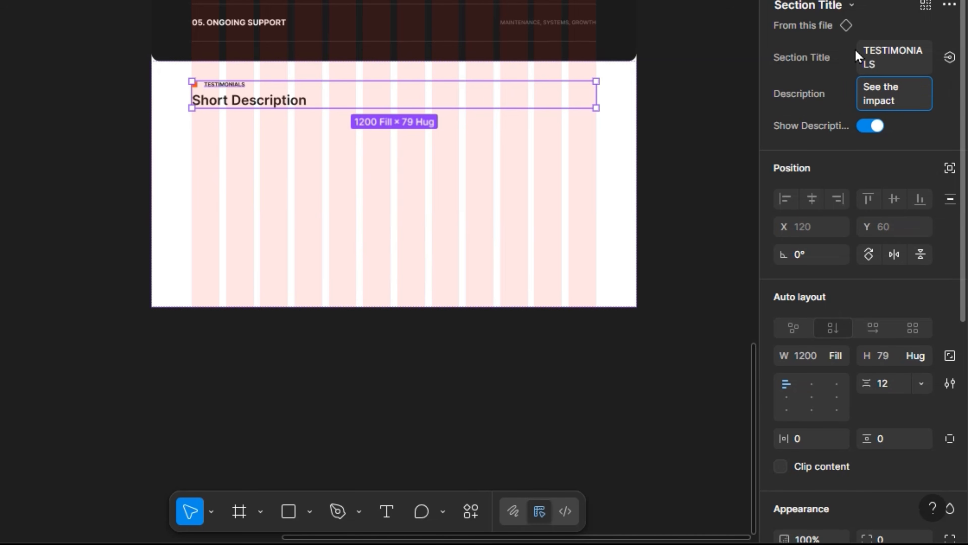
{"action": "type", "text": " we've made."}
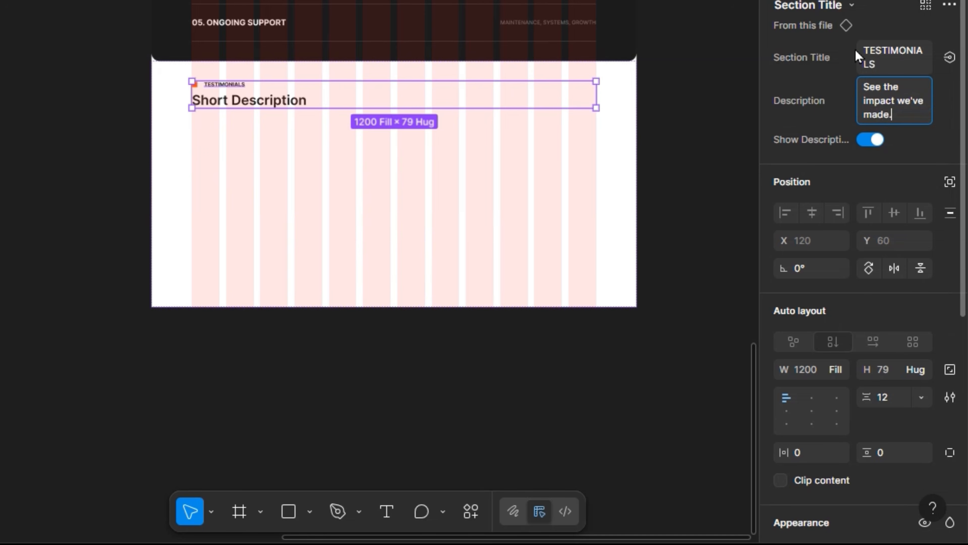
{"action": "key", "text": "Return"}
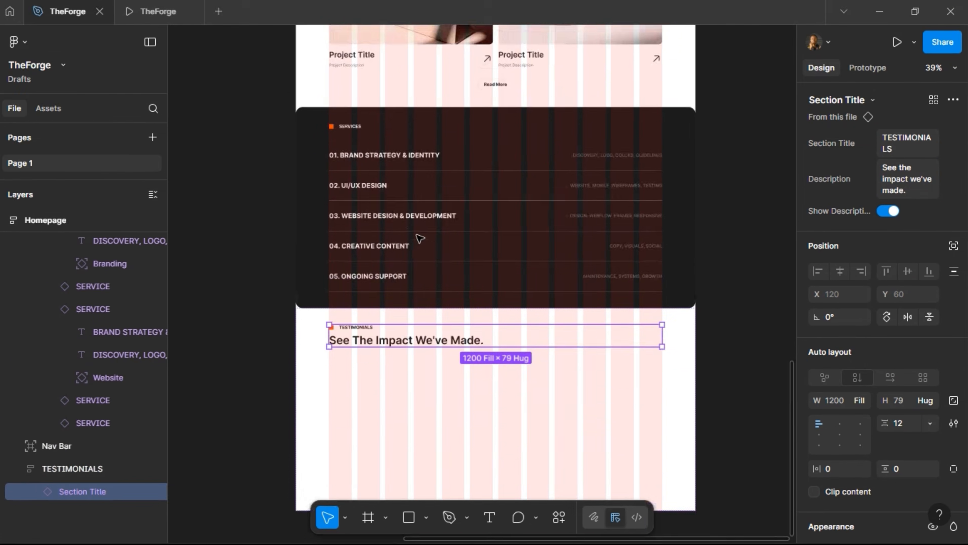
{"action": "scroll", "coordinate": [422, 233], "scroll_direction": "up", "scroll_amount": 3}
{"action": "left_click", "coordinate": [153, 13]}
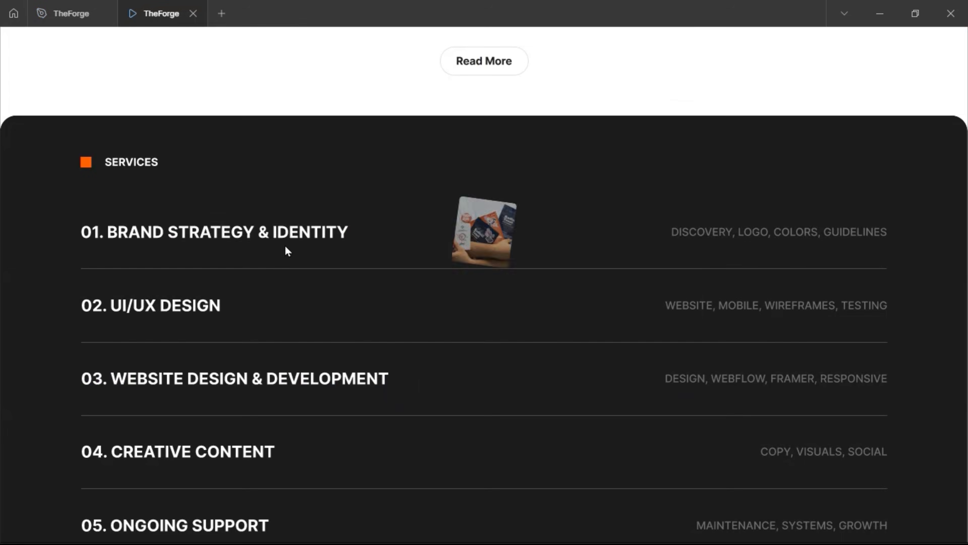
{"action": "scroll", "coordinate": [287, 250], "scroll_direction": "down", "scroll_amount": 8}
{"action": "scroll", "coordinate": [289, 283], "scroll_direction": "up", "scroll_amount": 5}
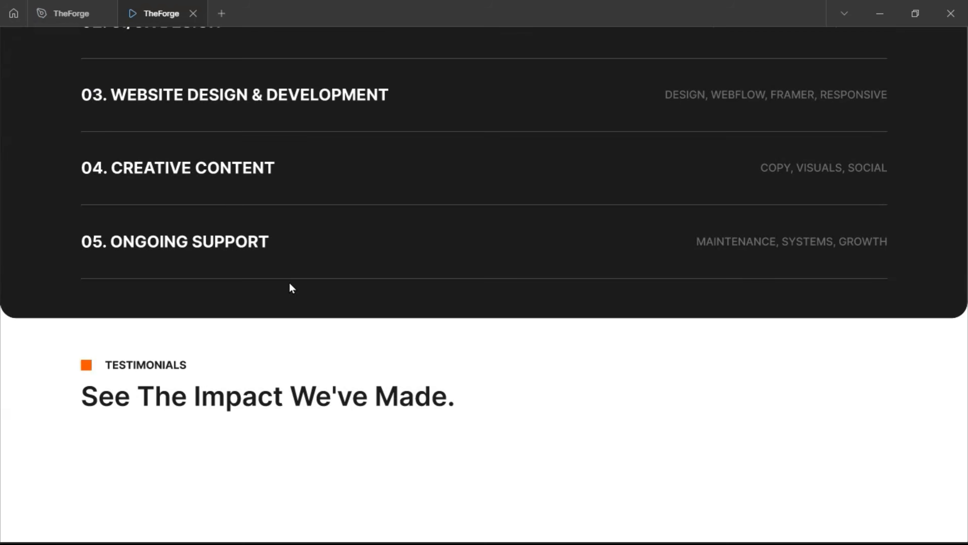
{"action": "scroll", "coordinate": [290, 284], "scroll_direction": "up", "scroll_amount": 10}
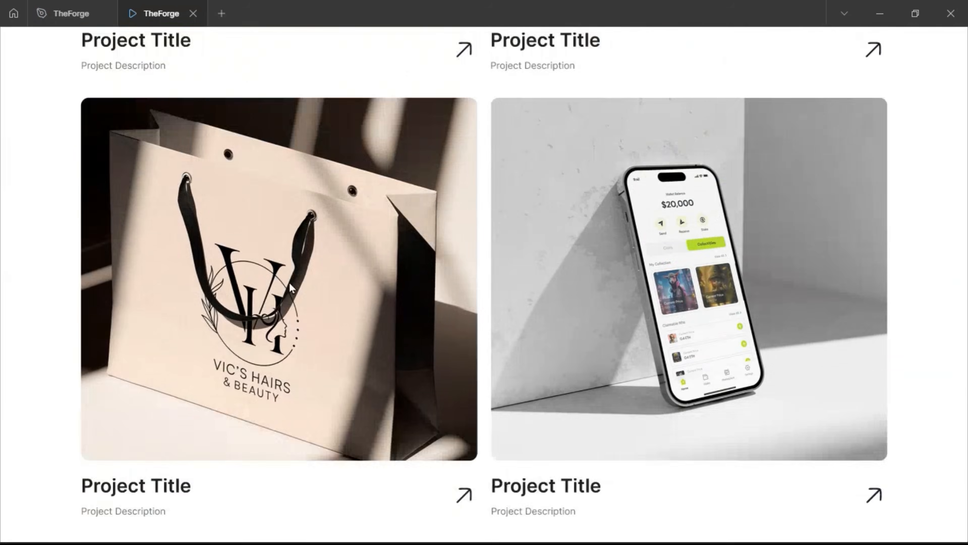
{"action": "scroll", "coordinate": [648, 296], "scroll_direction": "up", "scroll_amount": 5}
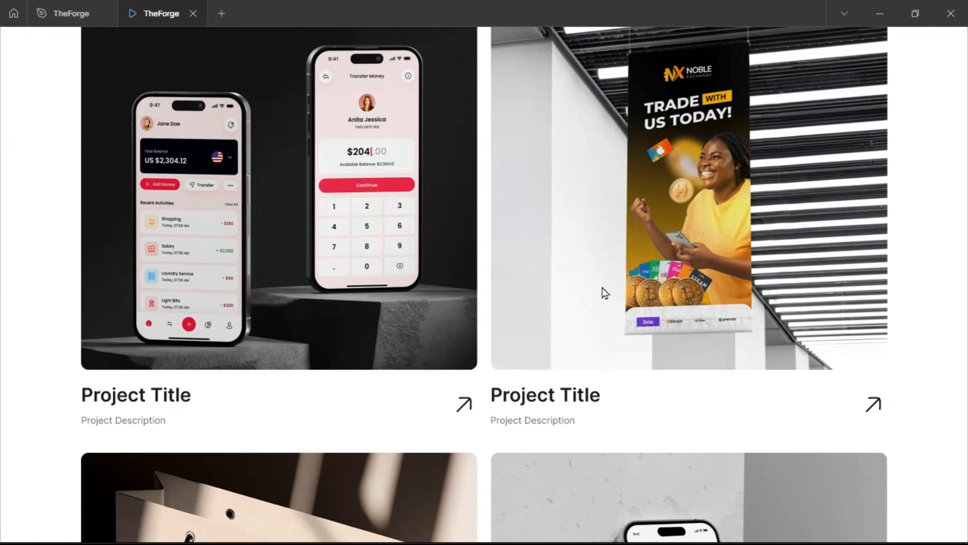
{"action": "scroll", "coordinate": [380, 288], "scroll_direction": "up", "scroll_amount": 10}
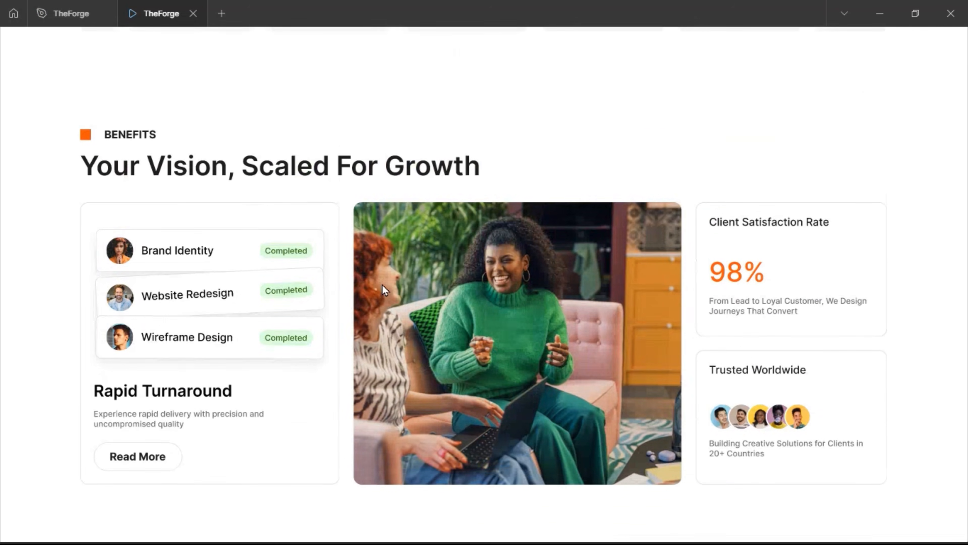
{"action": "scroll", "coordinate": [383, 289], "scroll_direction": "up", "scroll_amount": 2}
{"action": "scroll", "coordinate": [384, 289], "scroll_direction": "up", "scroll_amount": 15}
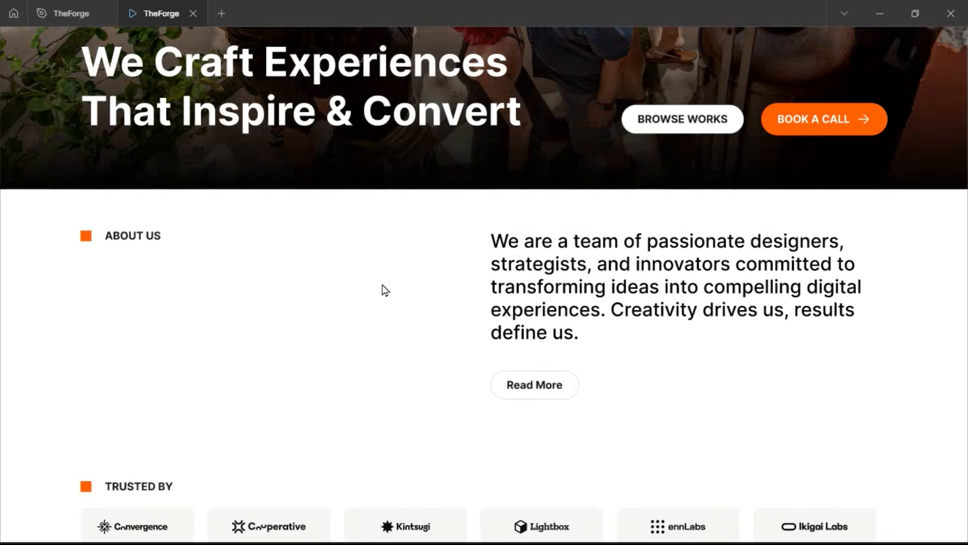
{"action": "scroll", "coordinate": [381, 284], "scroll_direction": "down", "scroll_amount": 20}
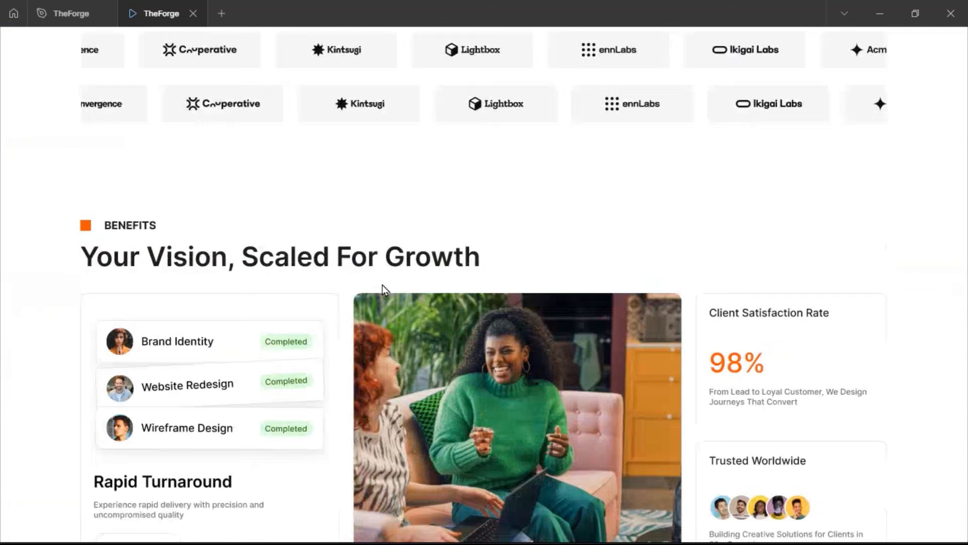
{"action": "scroll", "coordinate": [384, 290], "scroll_direction": "down", "scroll_amount": 20}
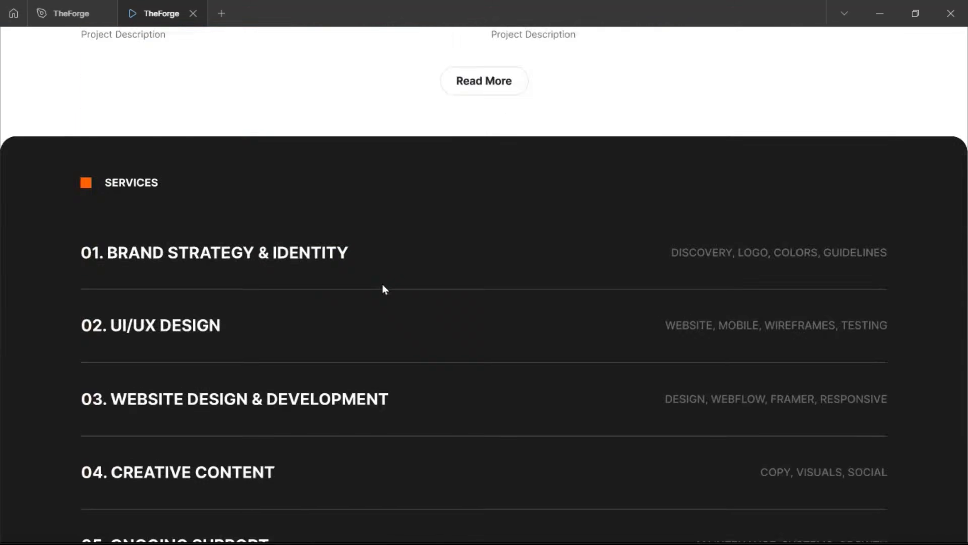
{"action": "scroll", "coordinate": [387, 286], "scroll_direction": "down", "scroll_amount": 7}
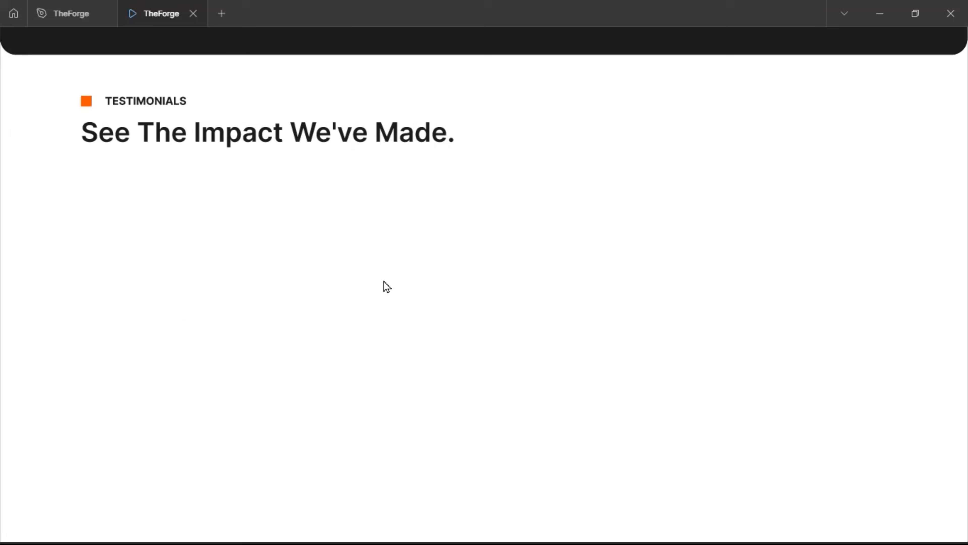
{"action": "left_click", "coordinate": [81, 13]}
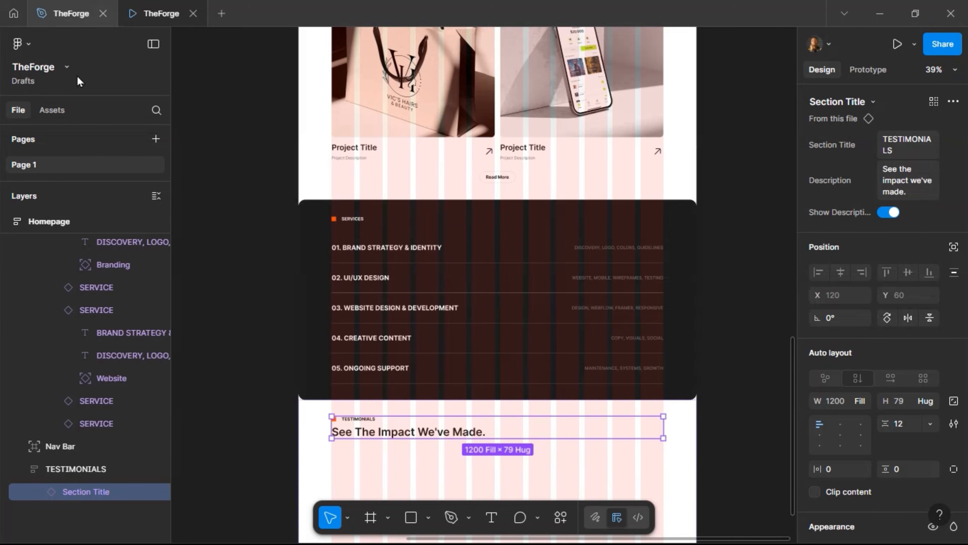
Remove auto layout from the TESTIMONIALS frame, leaving a plain 1440 × 730 frame
{"action": "scroll", "coordinate": [385, 248], "scroll_direction": "down", "scroll_amount": 5}
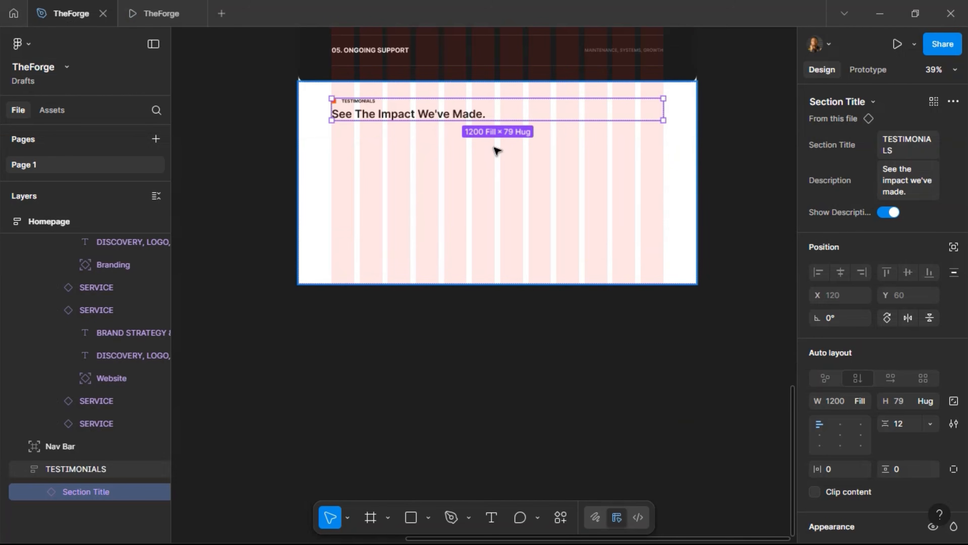
{"action": "scroll", "coordinate": [526, 144], "scroll_direction": "up", "scroll_amount": 2}
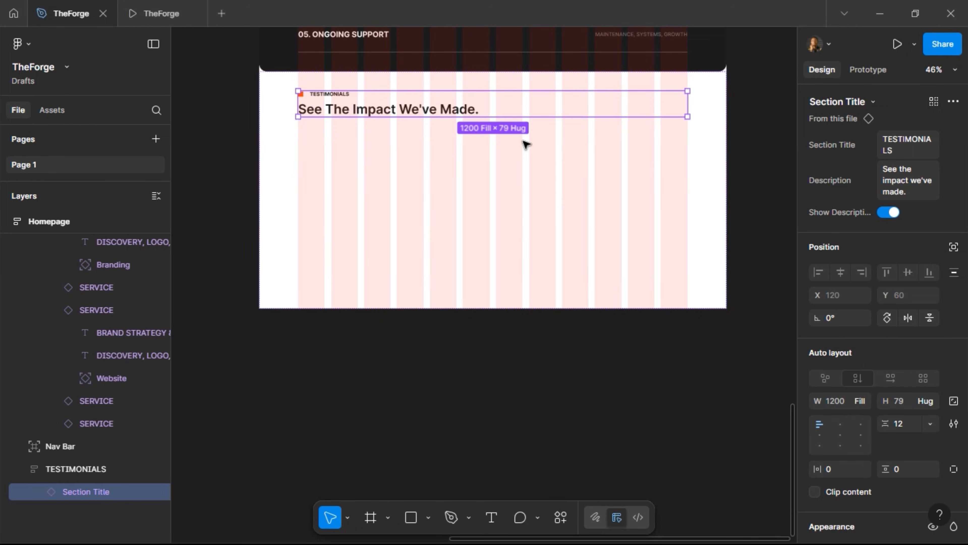
{"action": "scroll", "coordinate": [383, 139], "scroll_direction": "up", "scroll_amount": 2}
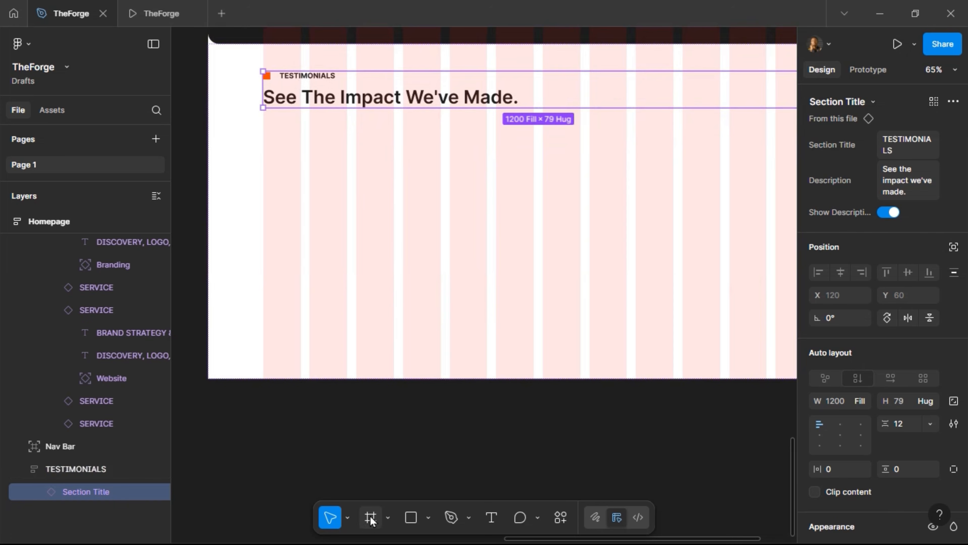
{"action": "left_click", "coordinate": [400, 248]}
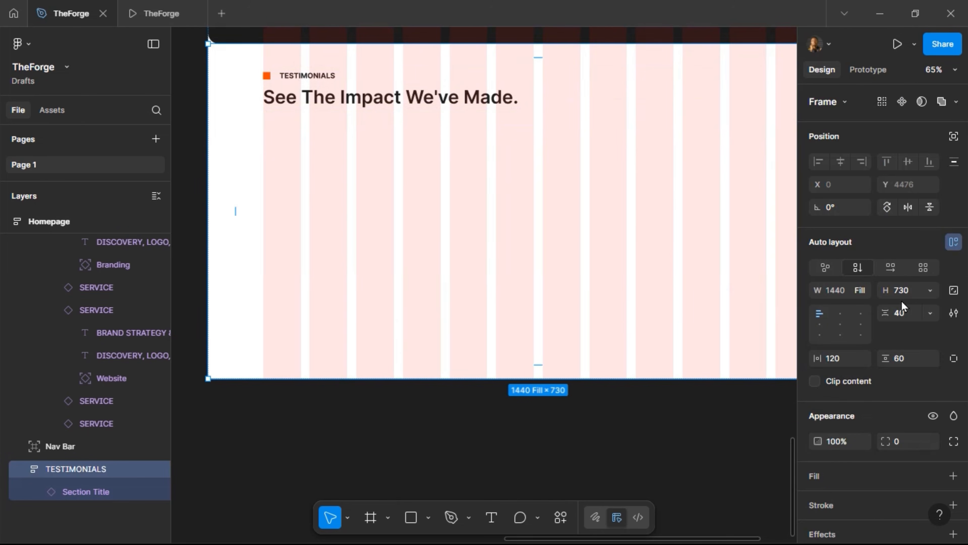
{"action": "left_click", "coordinate": [953, 242]}
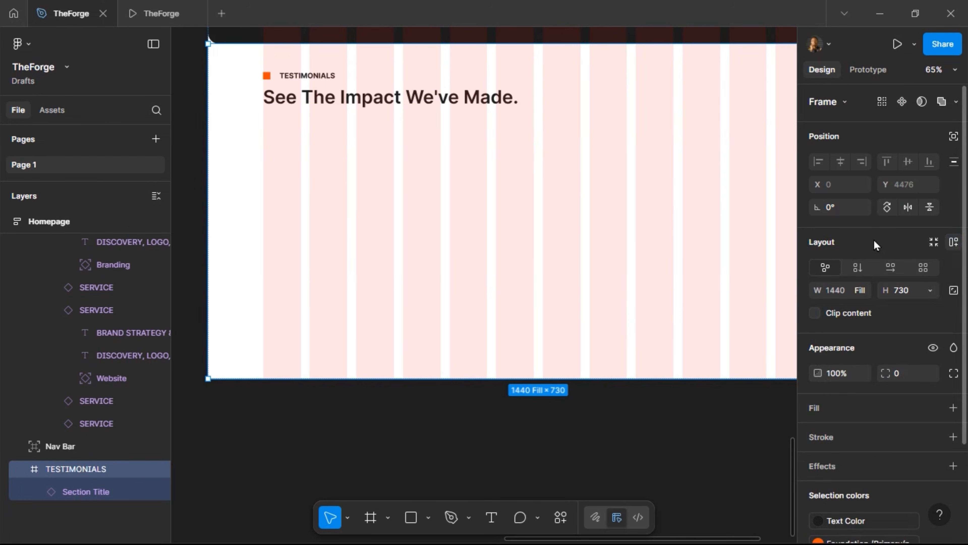
Draw a 387 × 219 card frame in the Testimonials section at Y 179
{"action": "left_click", "coordinate": [371, 517]}
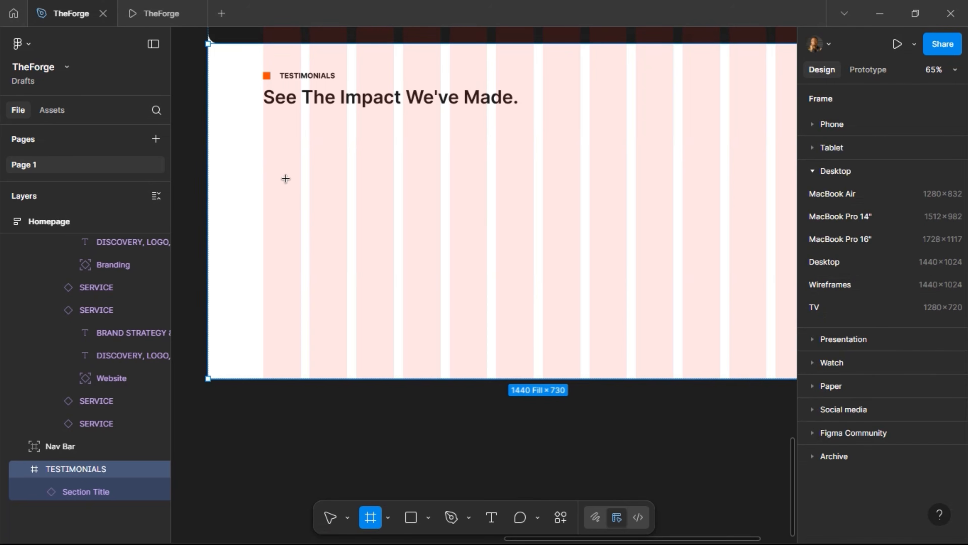
{"action": "mouse_move", "coordinate": [264, 132]}
{"action": "left_mouse_down"}
{"action": "mouse_move", "coordinate": [357, 188]}
{"action": "mouse_move", "coordinate": [441, 222]}
{"action": "left_mouse_up"}
{"action": "mouse_move", "coordinate": [354, 222]}
{"action": "left_mouse_down"}
{"action": "mouse_move", "coordinate": [352, 252]}
{"action": "mouse_move", "coordinate": [358, 225]}
{"action": "mouse_move", "coordinate": [359, 233]}
{"action": "left_mouse_up"}
{"action": "scroll", "coordinate": [384, 154], "scroll_direction": "up", "scroll_amount": 10}
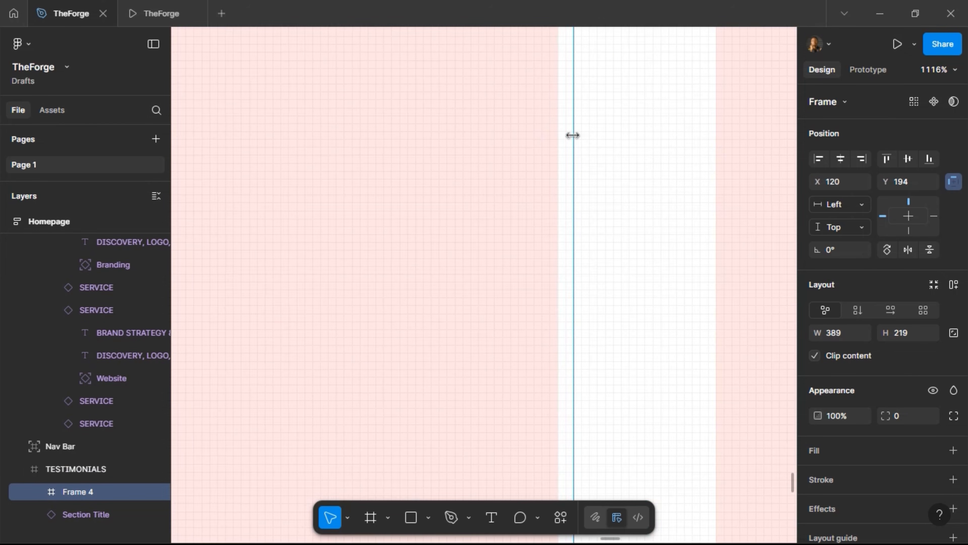
{"action": "left_click_drag", "start_coordinate": [572, 134], "coordinate": [562, 140]}
{"action": "scroll", "coordinate": [581, 145], "scroll_direction": "down", "scroll_amount": 10}
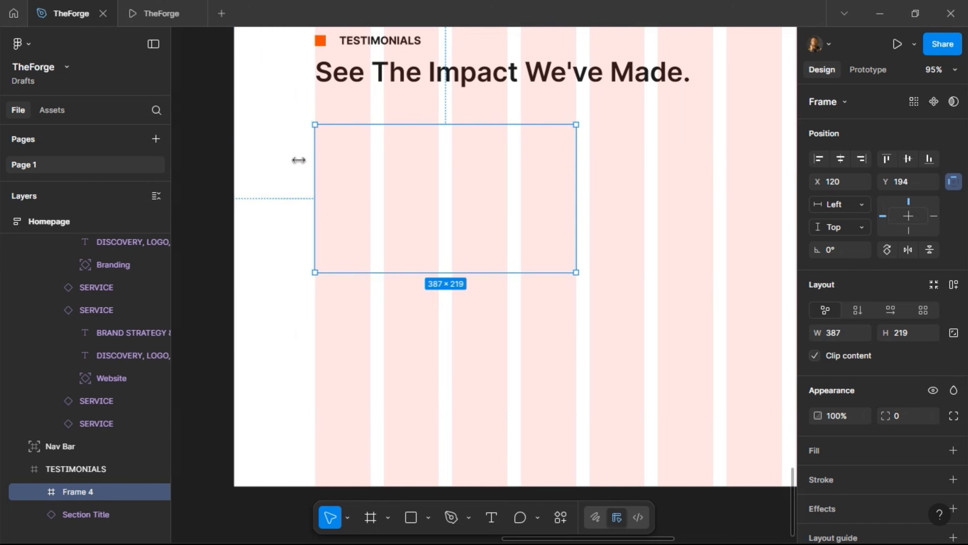
{"action": "key", "text": "alt"}
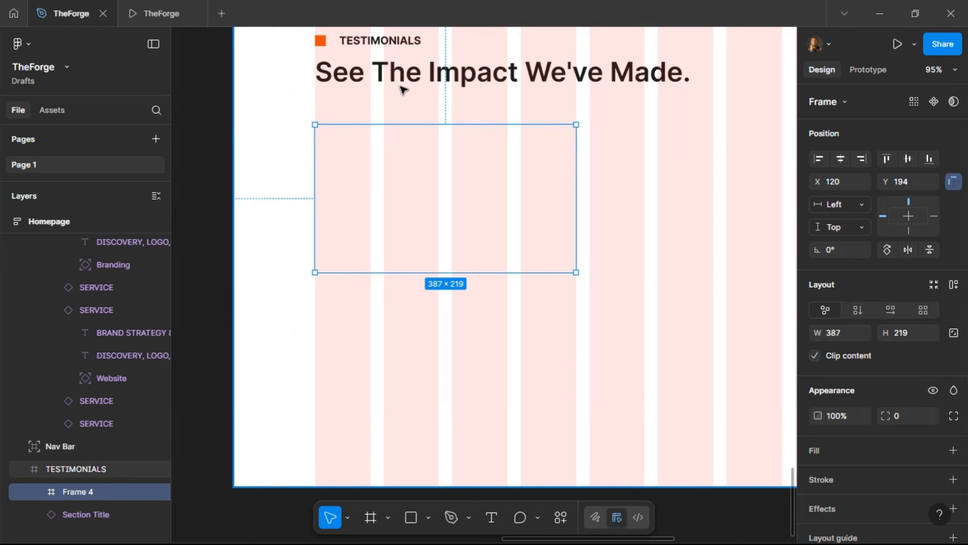
{"action": "key", "text": "Up"}
{"action": "key", "text": "Up"}
{"action": "key", "text": "Up"}
{"action": "key", "text": "Up"}
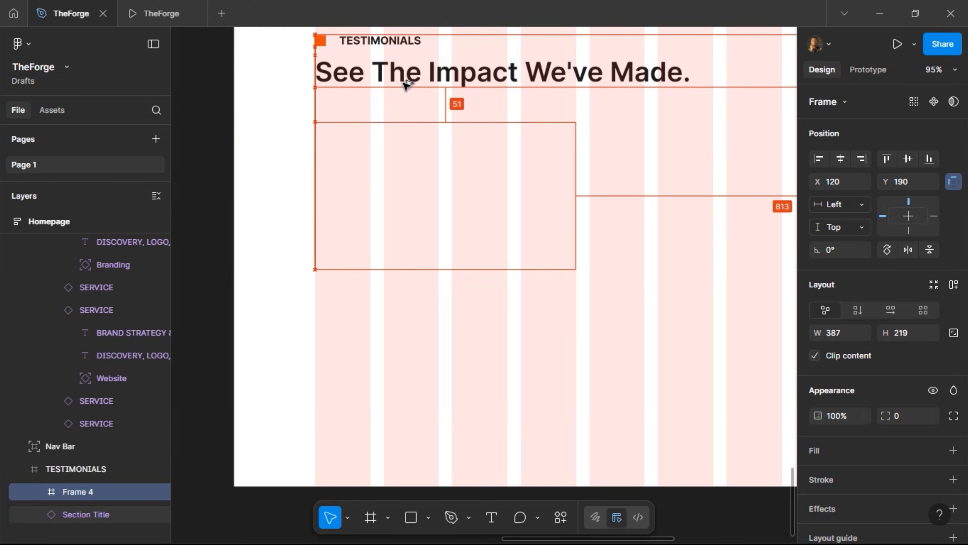
{"action": "key", "text": "Up"}
{"action": "key", "text": "Up"}
{"action": "key", "text": "Up"}
{"action": "key", "text": "Up"}
{"action": "key", "text": "Up"}
{"action": "key", "text": "Up"}
{"action": "key", "text": "Up"}
{"action": "key", "text": "Up"}
{"action": "key", "text": "Up"}
{"action": "key", "text": "Up"}
{"action": "key", "text": "Up"}
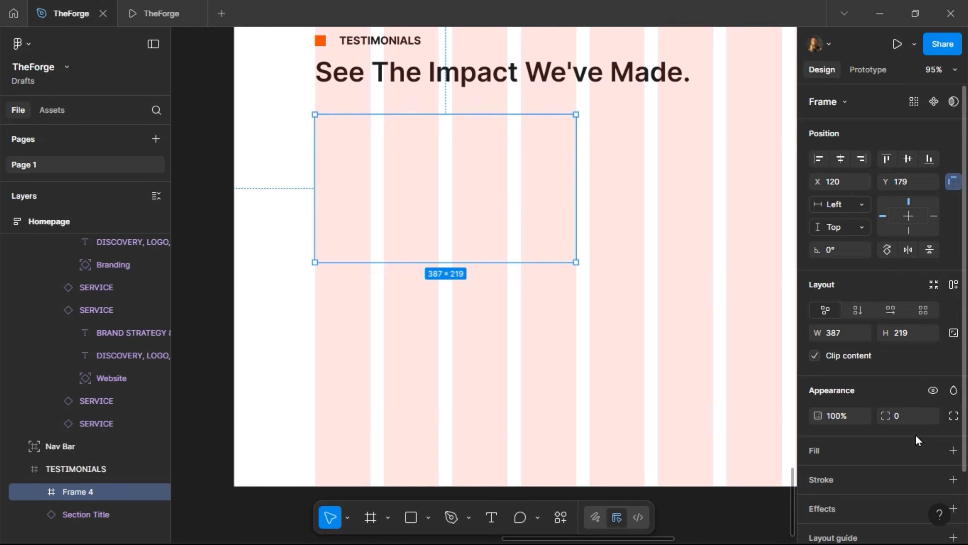
Outline the card with the Stroke style and 12 corner radius, then preview the prototype
{"action": "left_click", "coordinate": [933, 479]}
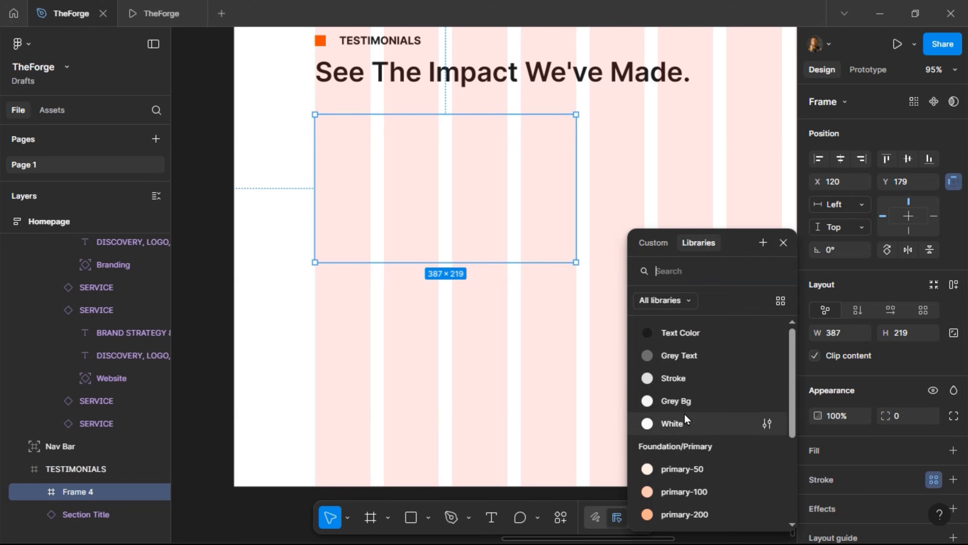
{"action": "left_click", "coordinate": [658, 369]}
{"action": "left_click", "coordinate": [900, 416]}
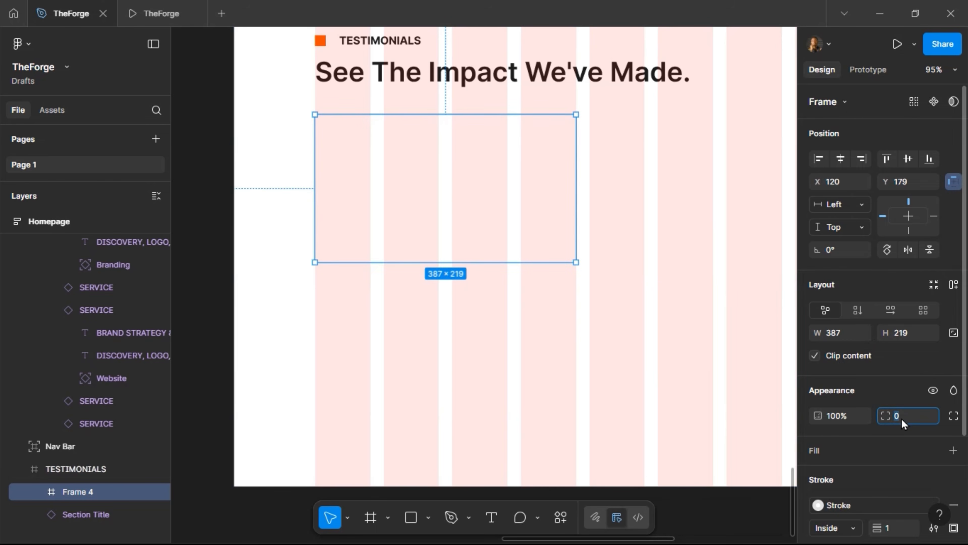
{"action": "type", "text": "12"}
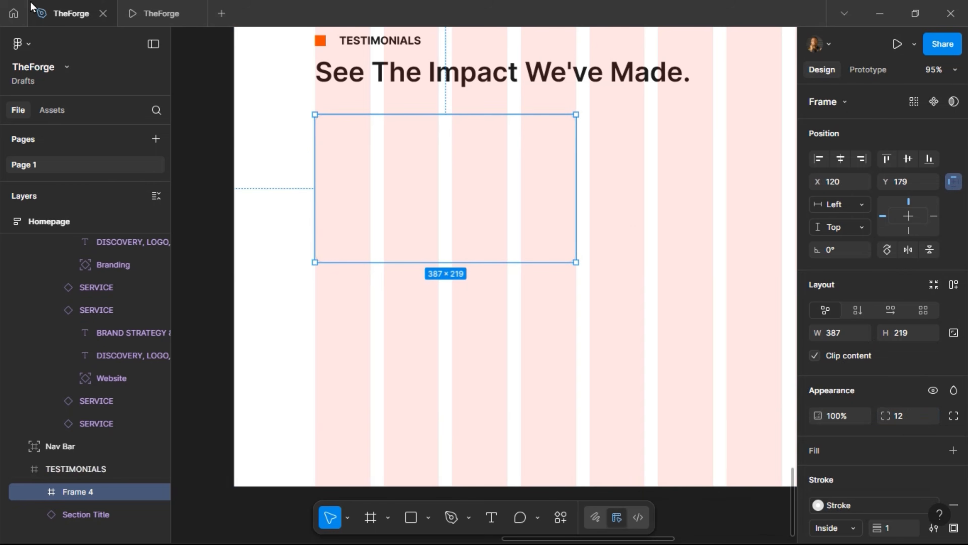
{"action": "left_click", "coordinate": [161, 13]}
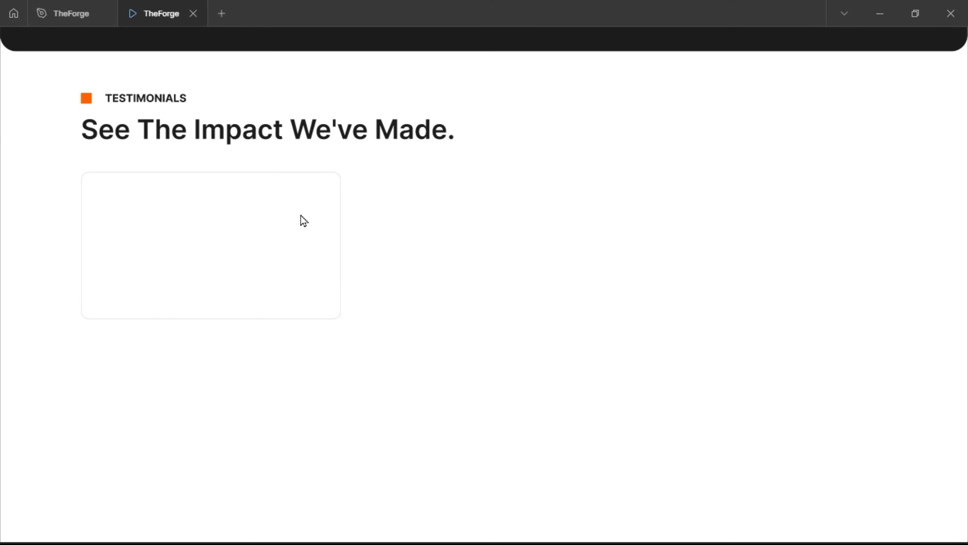
Scroll through the prototype preview to check the card, then return to the design editor
{"action": "scroll", "coordinate": [295, 221], "scroll_direction": "up", "scroll_amount": 10}
{"action": "scroll", "coordinate": [299, 218], "scroll_direction": "down", "scroll_amount": 4}
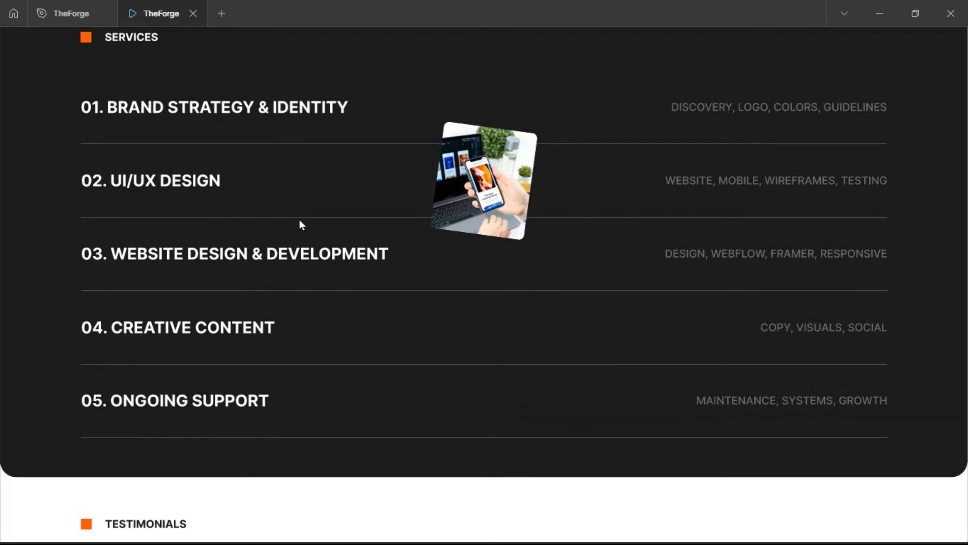
{"action": "scroll", "coordinate": [299, 220], "scroll_direction": "down", "scroll_amount": 3}
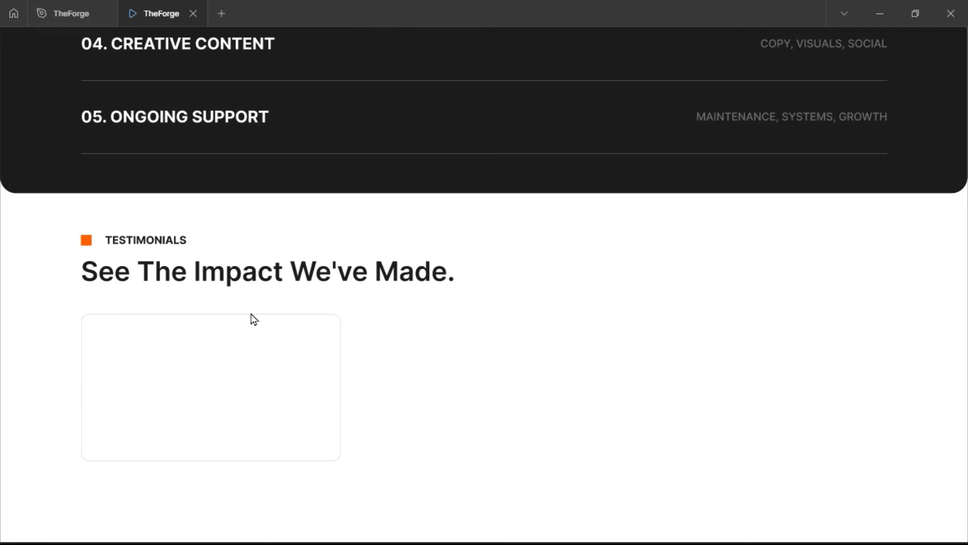
{"action": "left_click", "coordinate": [71, 13]}
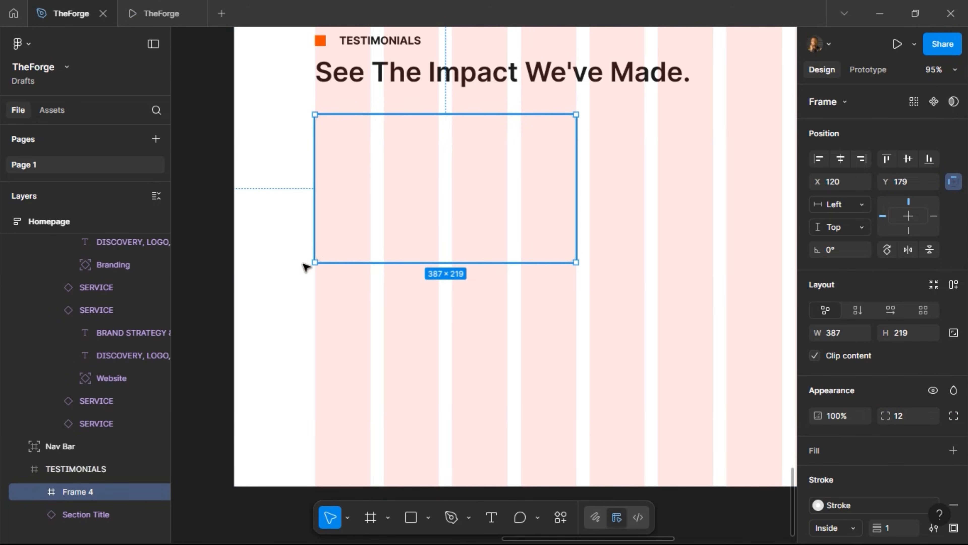
Duplicate the card three times into a row of four, the last (Frame 7) at X 1338
{"action": "scroll", "coordinate": [305, 263], "scroll_direction": "down", "scroll_amount": 2}
{"action": "scroll", "coordinate": [367, 229], "scroll_direction": "down", "scroll_amount": 2}
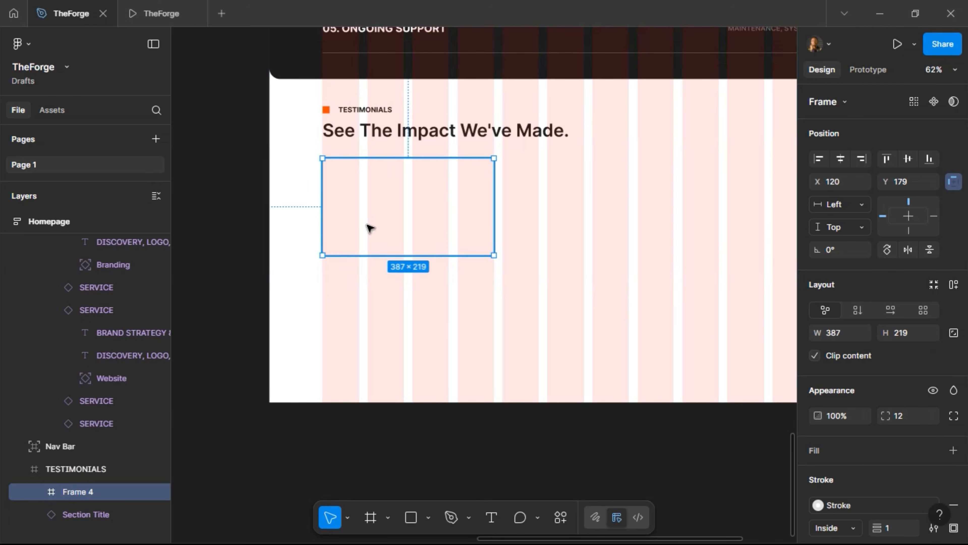
{"action": "left_click_drag", "start_coordinate": [379, 221], "coordinate": [553, 229]}
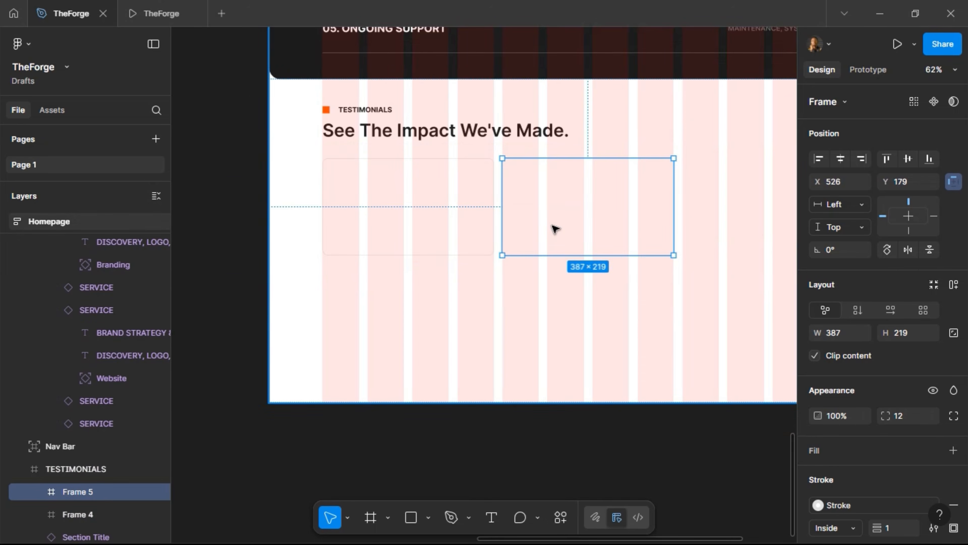
{"action": "key", "text": "ctrl+d"}
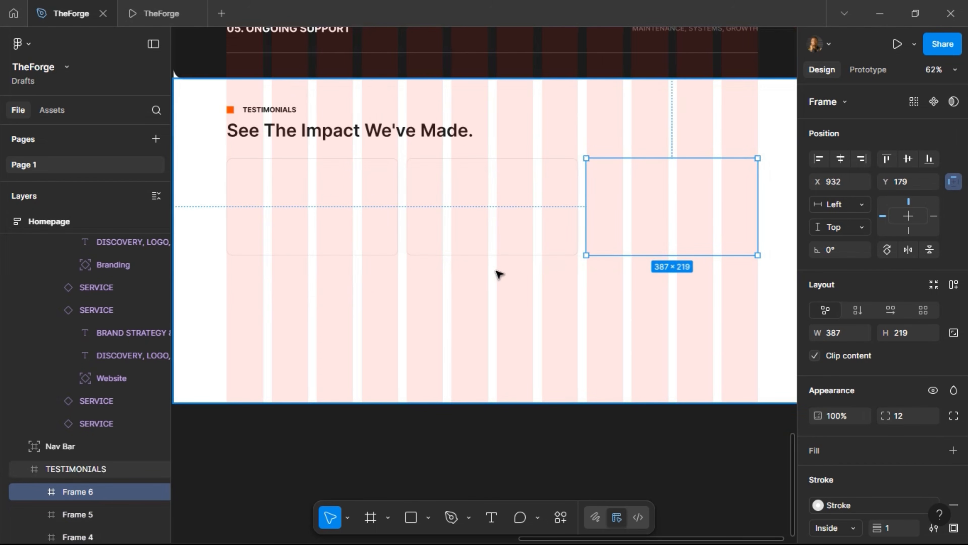
{"action": "scroll", "coordinate": [294, 186], "scroll_direction": "up", "scroll_amount": 4}
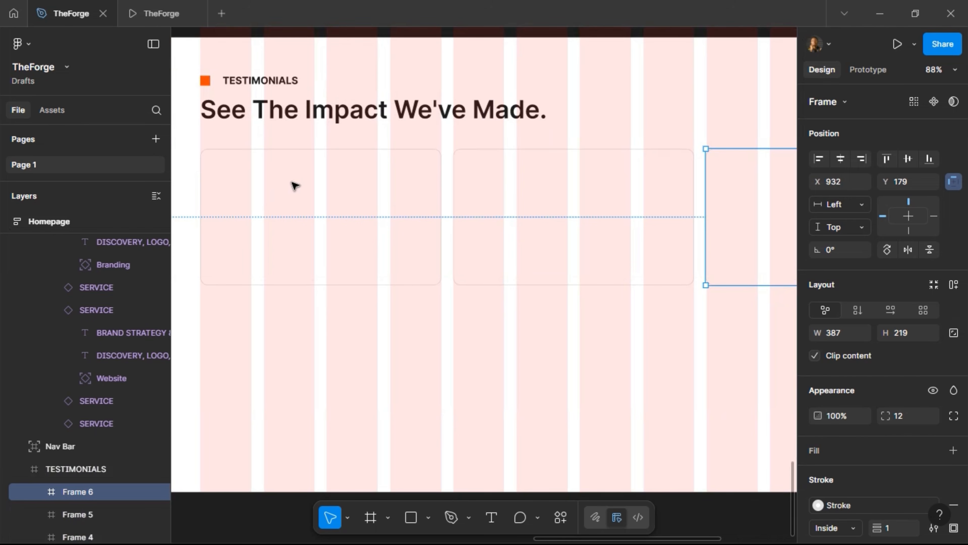
{"action": "scroll", "coordinate": [294, 186], "scroll_direction": "right", "scroll_amount": 5}
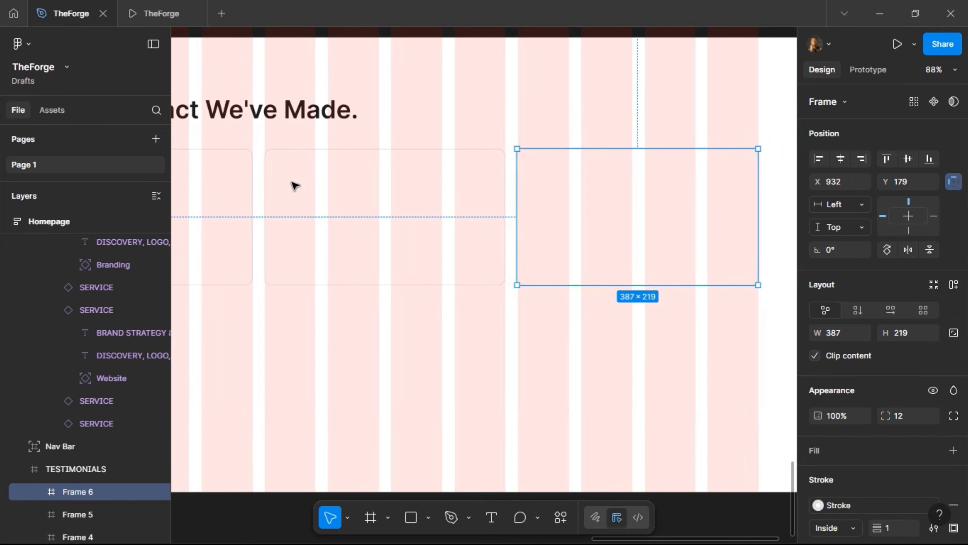
{"action": "scroll", "coordinate": [294, 186], "scroll_direction": "right", "scroll_amount": 4}
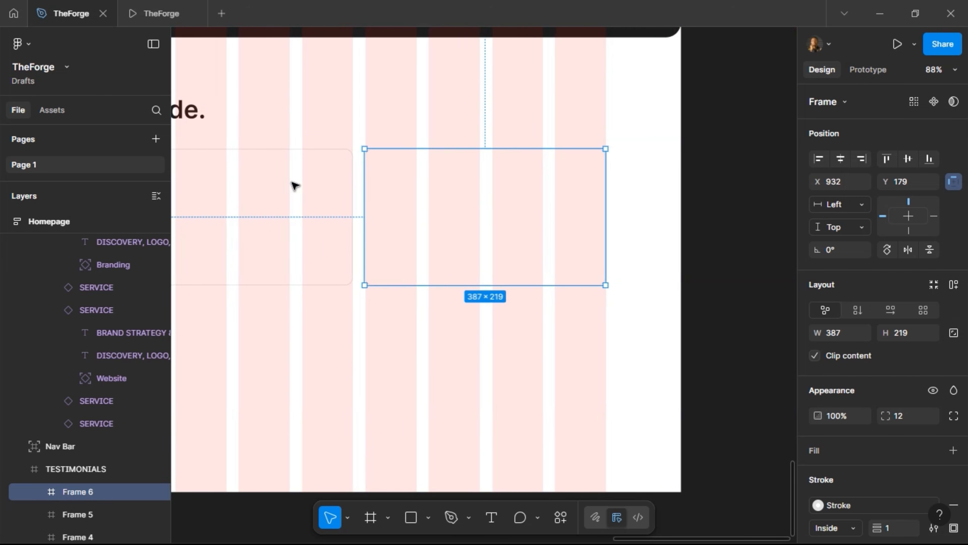
{"action": "scroll", "coordinate": [295, 186], "scroll_direction": "left", "scroll_amount": 1}
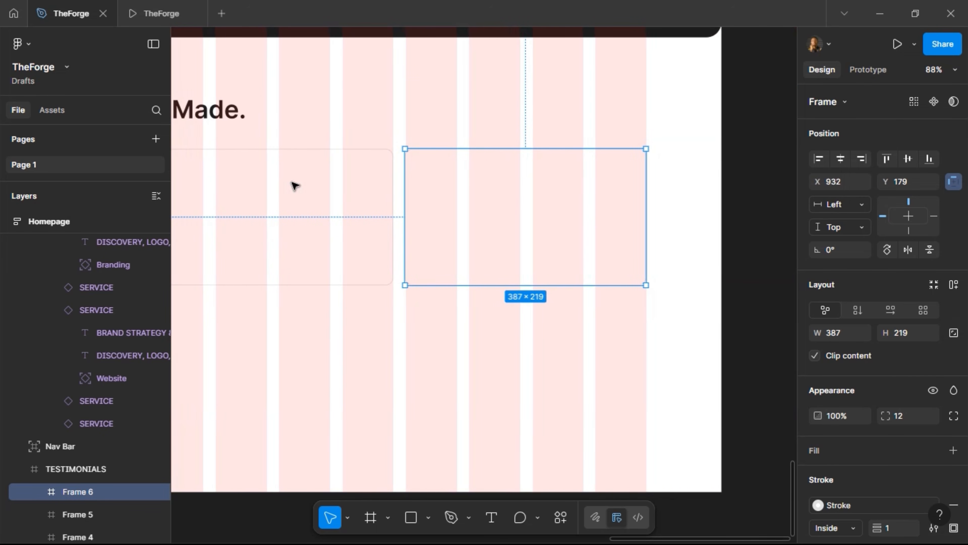
{"action": "key", "text": "ctrl+d"}
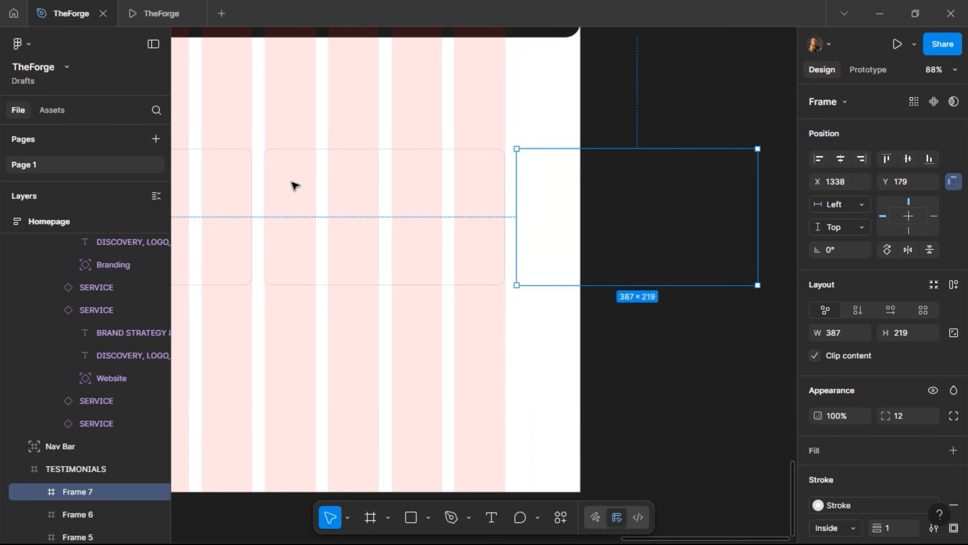
{"action": "scroll", "coordinate": [415, 210], "scroll_direction": "left", "scroll_amount": 7}
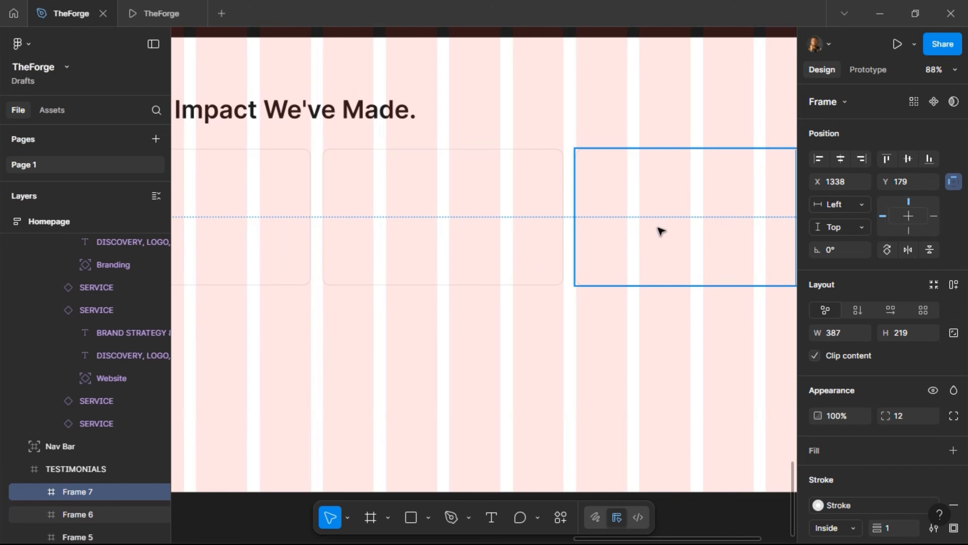
Wrap the four cards into Frame 8, a horizontal auto layout row with 19 gap
{"action": "left_click", "coordinate": [661, 231], "text": "shift"}
{"action": "left_click", "coordinate": [446, 203], "text": "shift"}
{"action": "left_click", "coordinate": [228, 211], "text": "shift"}
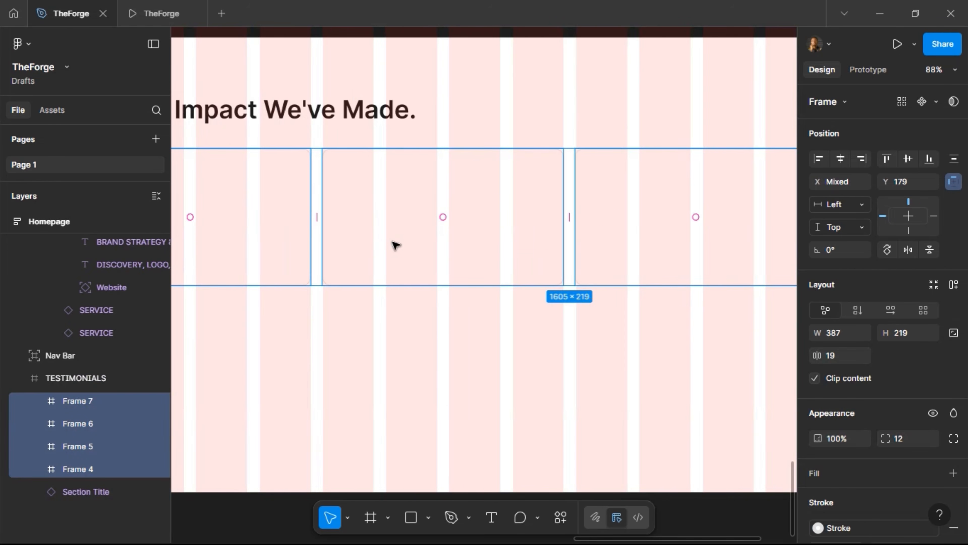
{"action": "scroll", "coordinate": [395, 244], "scroll_direction": "left", "scroll_amount": 8}
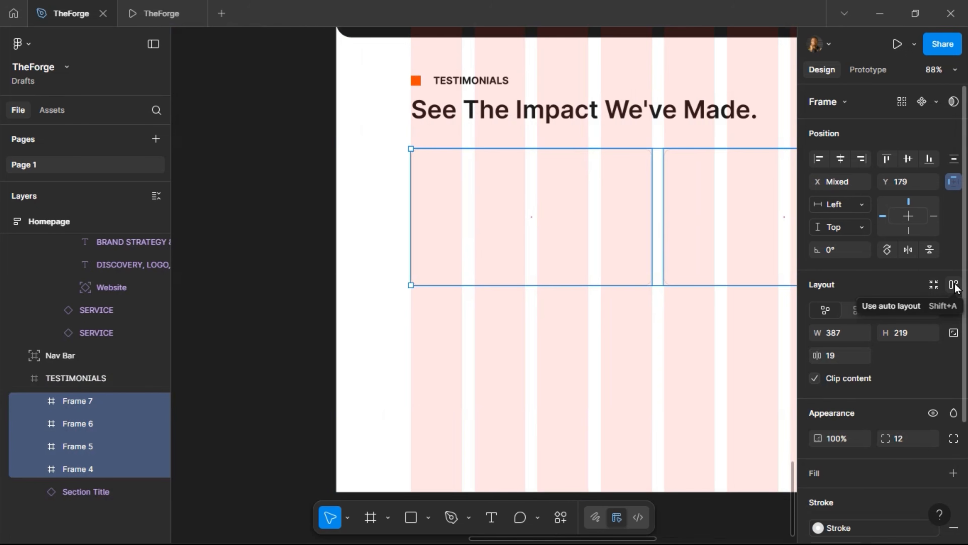
{"action": "scroll", "coordinate": [519, 300], "scroll_direction": "right", "scroll_amount": 3}
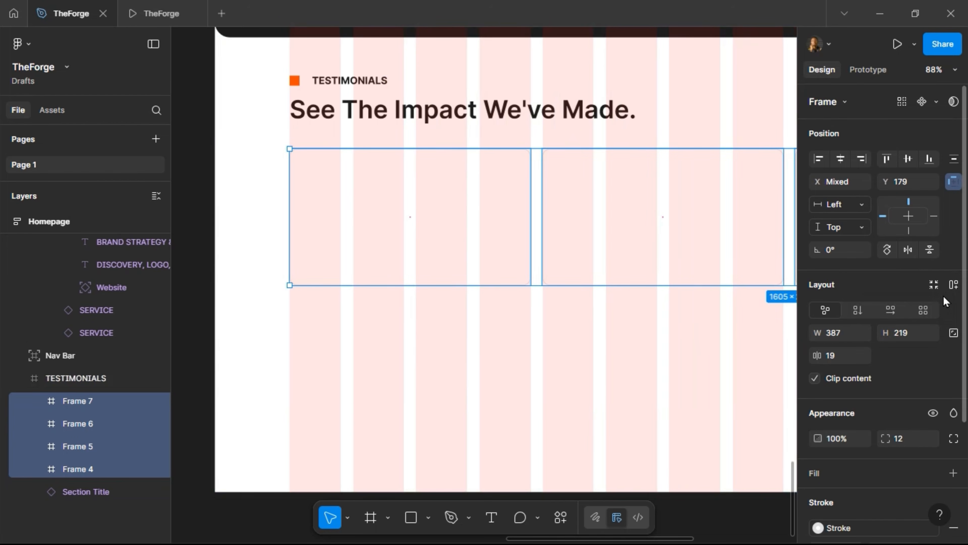
{"action": "key", "text": "shift+a"}
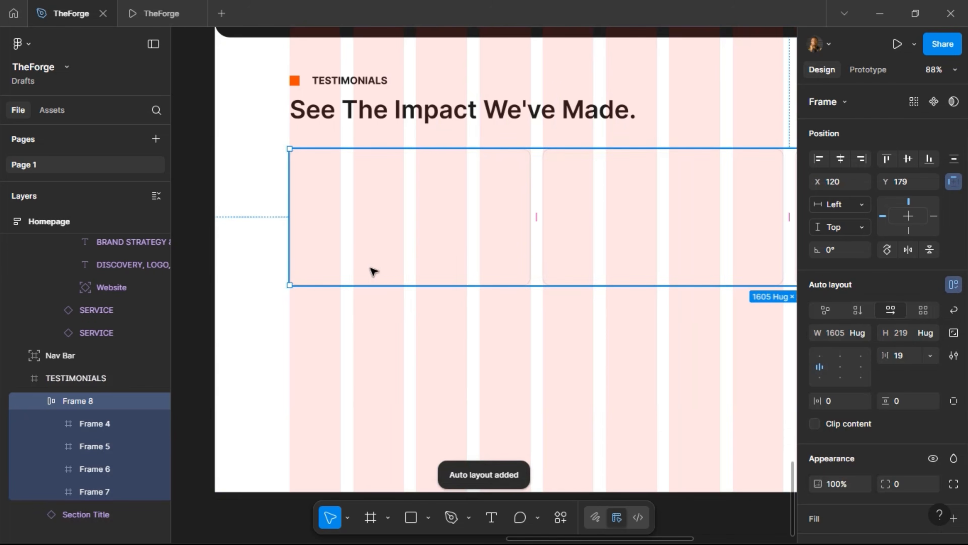
{"action": "scroll", "coordinate": [372, 270], "scroll_direction": "down", "scroll_amount": 5}
{"action": "scroll", "coordinate": [371, 268], "scroll_direction": "down", "scroll_amount": 2}
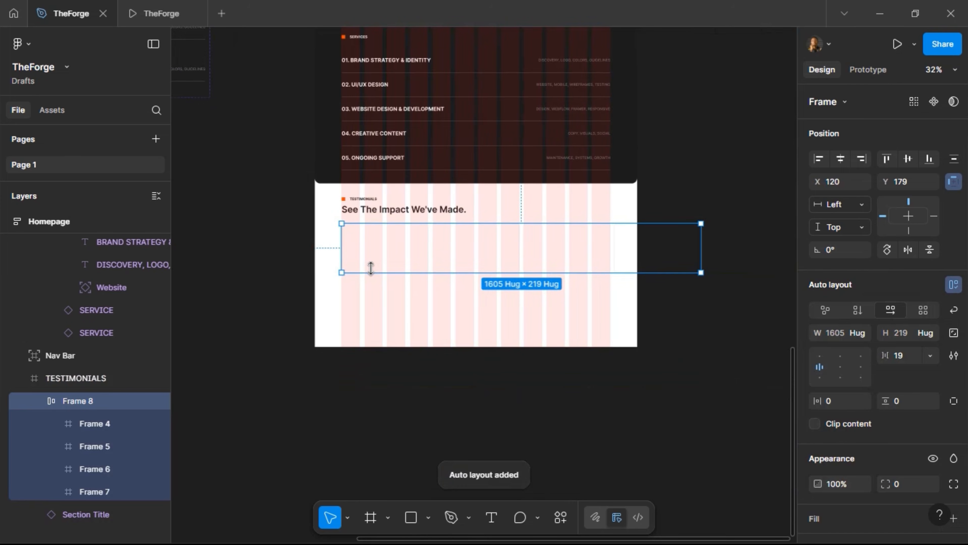
Pull the first card out of the row onto the canvas and fill it with White
{"action": "scroll", "coordinate": [380, 249], "scroll_direction": "left", "scroll_amount": 2}
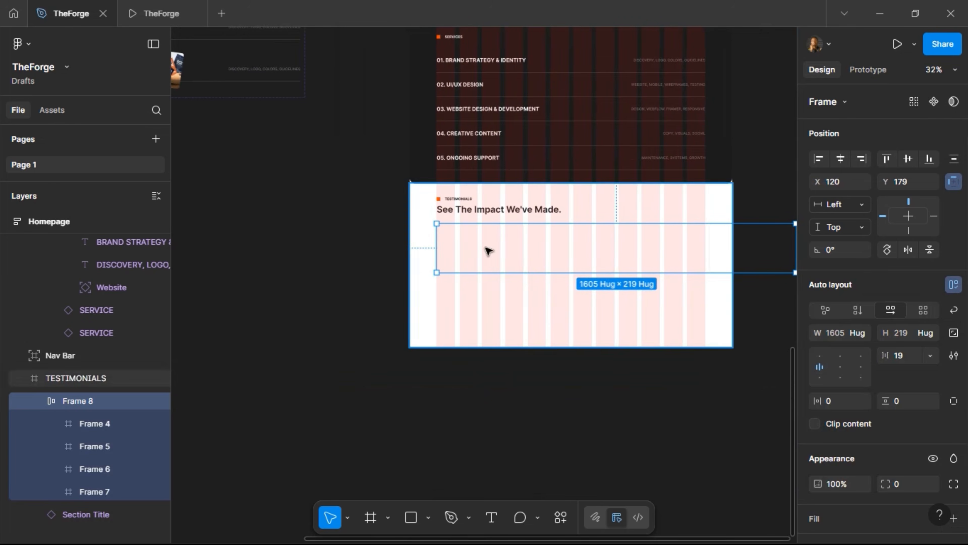
{"action": "scroll", "coordinate": [490, 248], "scroll_direction": "up", "scroll_amount": 5}
{"action": "left_click", "coordinate": [477, 245]}
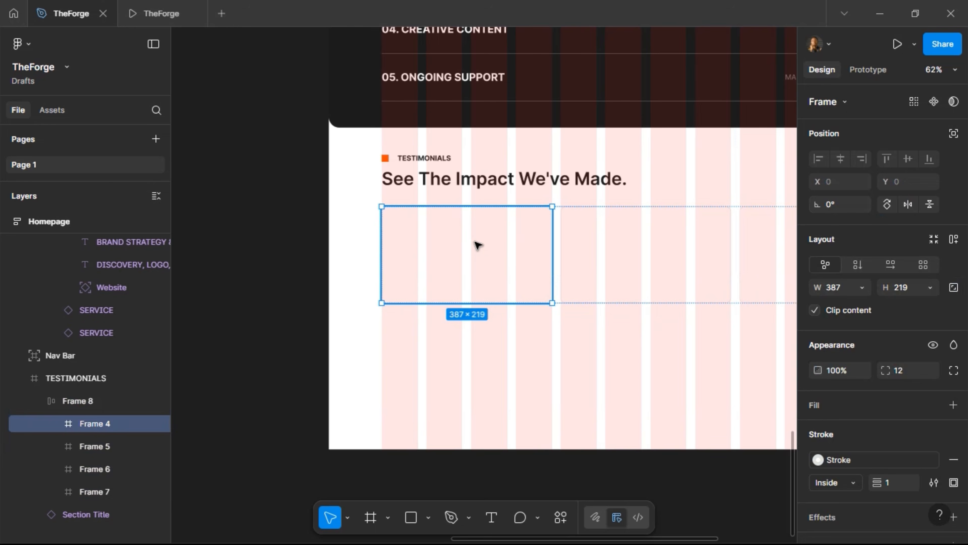
{"action": "left_click_drag", "start_coordinate": [476, 241], "coordinate": [314, 251]}
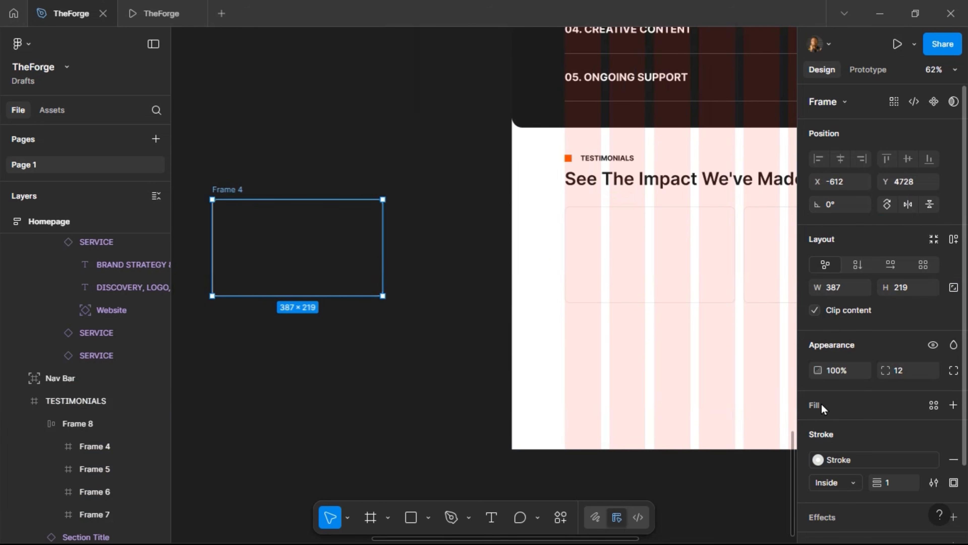
{"action": "left_click", "coordinate": [934, 411]}
{"action": "left_click", "coordinate": [710, 428]}
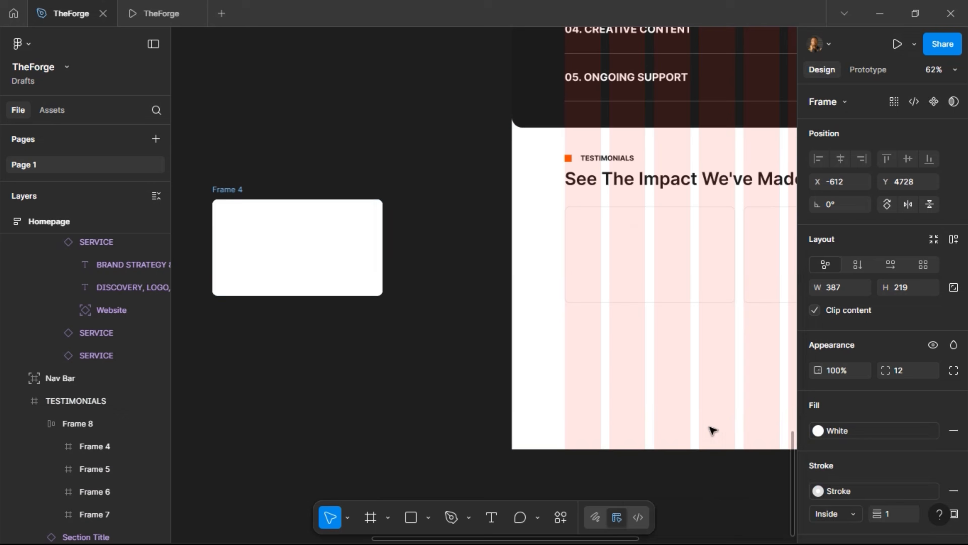
Rename the card frame Testimony
{"action": "scroll", "coordinate": [180, 195], "scroll_direction": "up", "scroll_amount": 5, "text": "ctrl"}
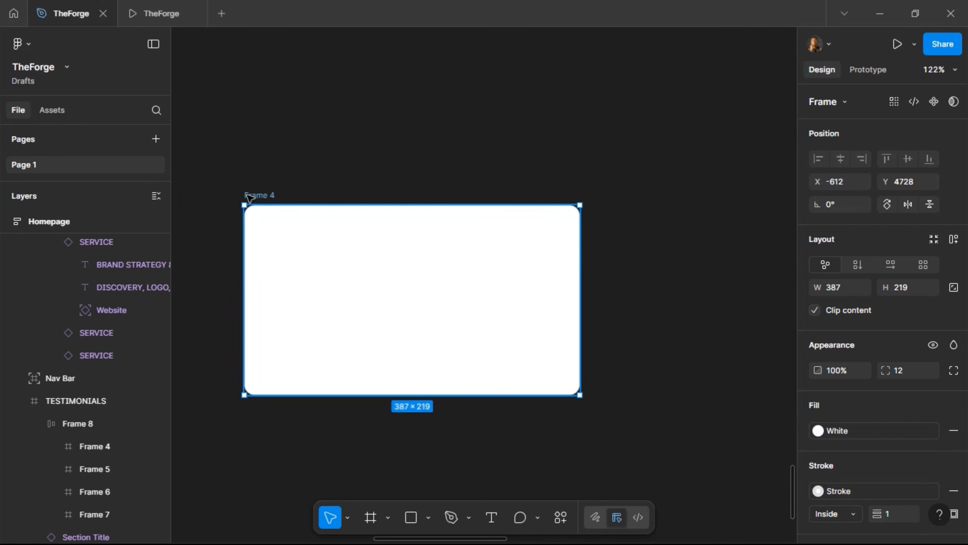
{"action": "double_click", "coordinate": [249, 196]}
{"action": "key", "text": "BackSpace"}
{"action": "key", "text": "BackSpace"}
{"action": "type", "text": "Testimony"}
{"action": "key", "text": "Return"}
{"action": "left_click", "coordinate": [429, 516]}
Draw a star in the Testimony card and size it 24×24 with proportions locked
{"action": "left_click", "coordinate": [457, 472]}
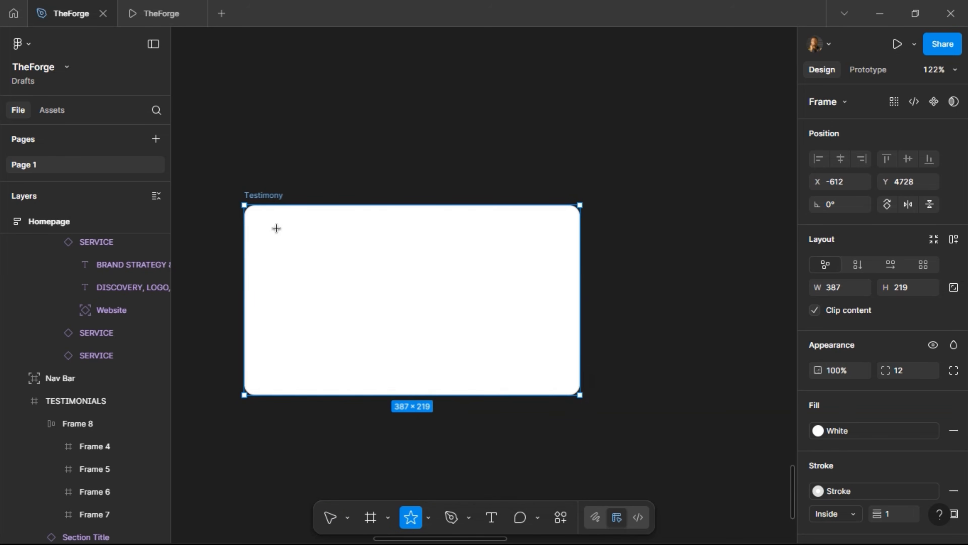
{"action": "left_click_drag", "start_coordinate": [269, 225], "coordinate": [288, 244]}
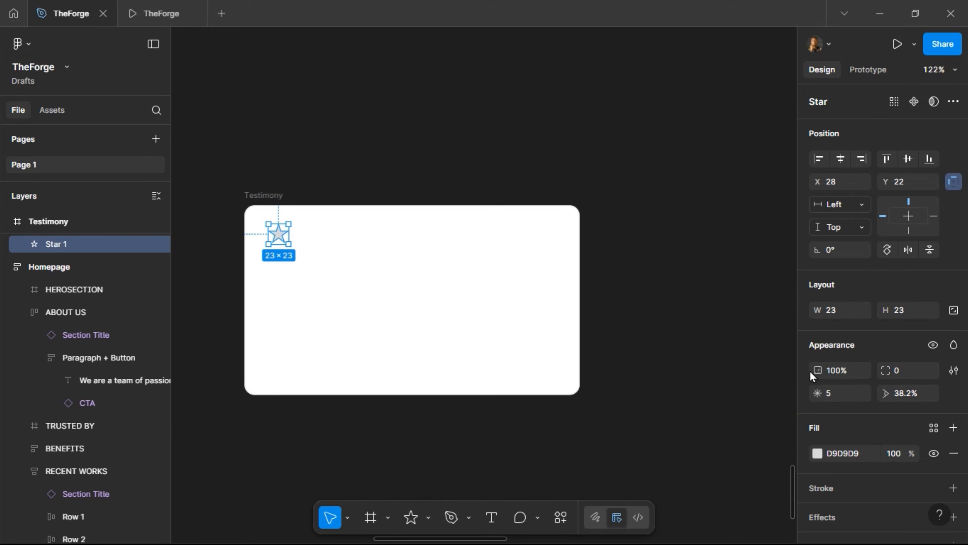
{"action": "left_click", "coordinate": [906, 312]}
{"action": "type", "text": "1"}
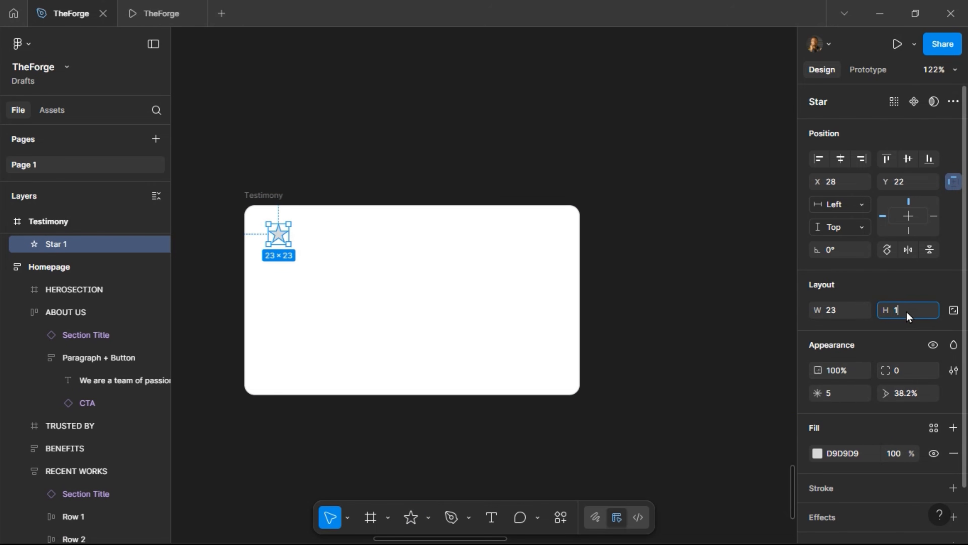
{"action": "type", "text": "6"}
{"action": "key", "text": "Return"}
{"action": "key", "text": "ctrl+z"}
{"action": "left_click", "coordinate": [953, 310]}
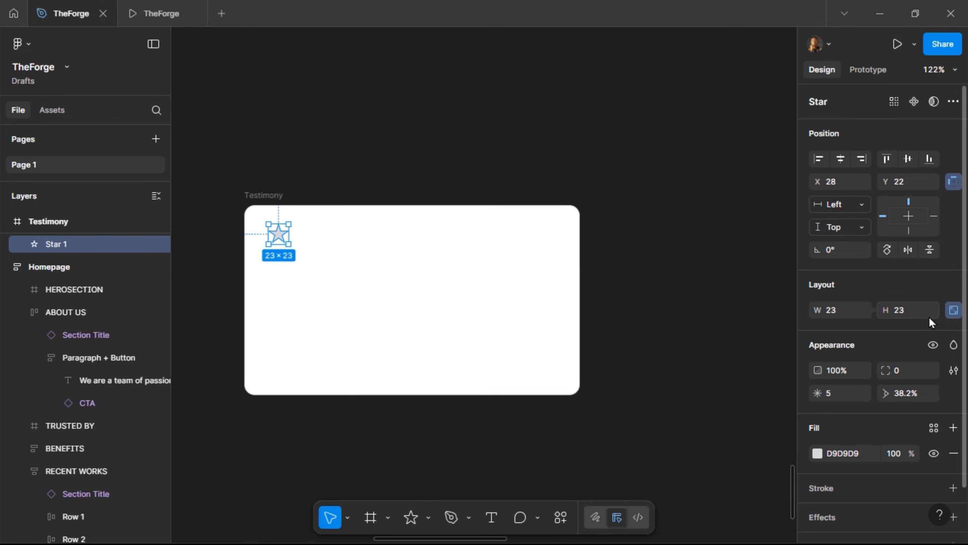
{"action": "left_click", "coordinate": [914, 317]}
{"action": "type", "text": "16"}
{"action": "key", "text": "Return"}
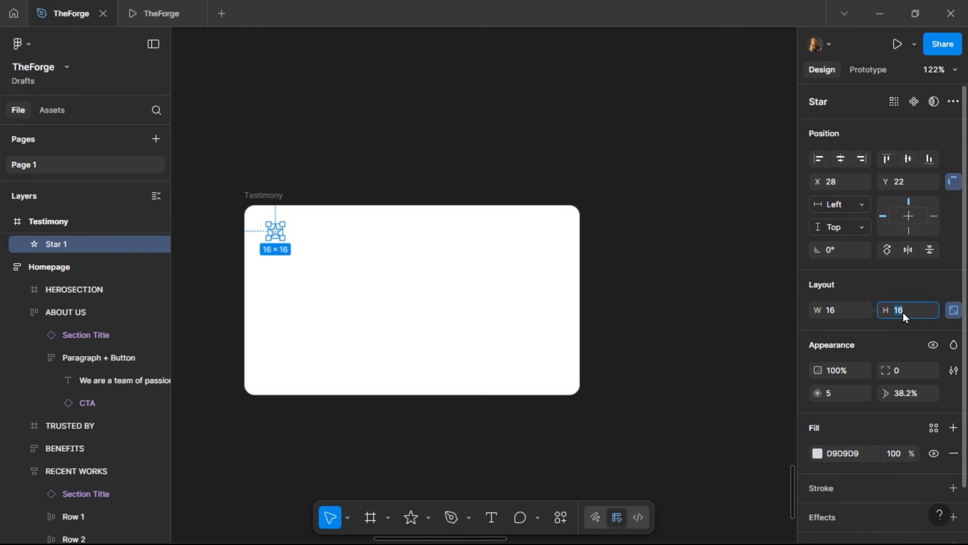
{"action": "type", "text": "24"}
{"action": "key", "text": "Return"}
{"action": "scroll", "coordinate": [297, 234], "scroll_direction": "up", "scroll_amount": 5}
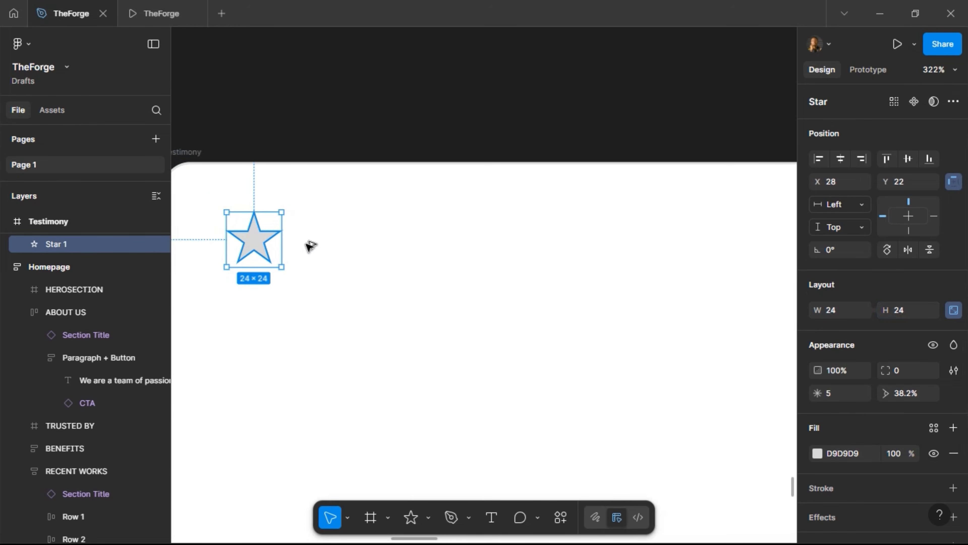
Duplicate the star into a row of five stars wrapped in auto layout
{"action": "key", "text": "ctrl+d"}
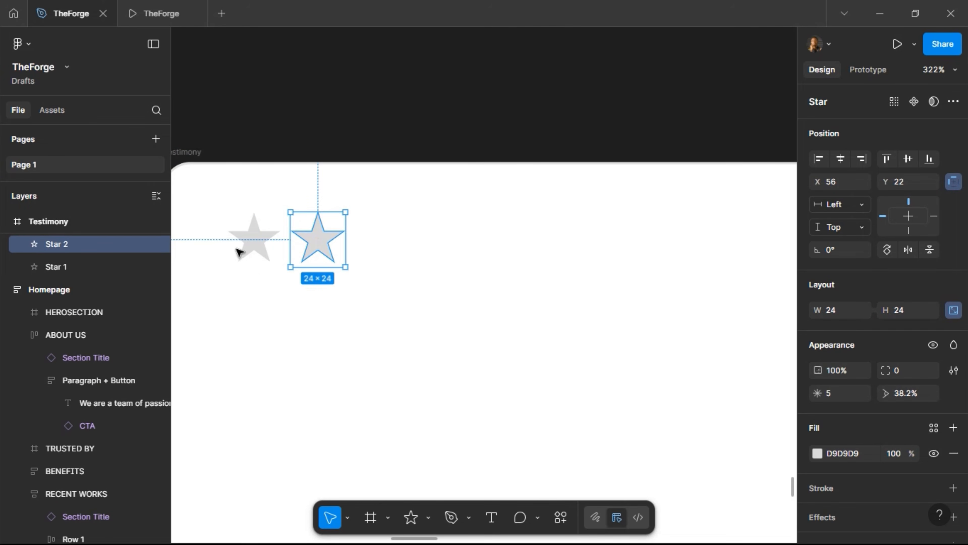
{"action": "left_click", "coordinate": [252, 241], "text": "shift"}
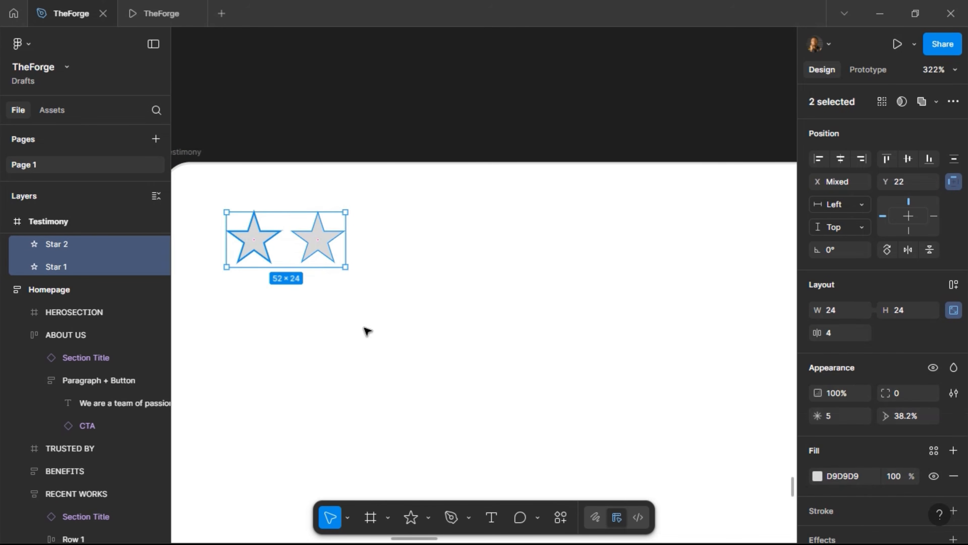
{"action": "left_click", "coordinate": [953, 284]}
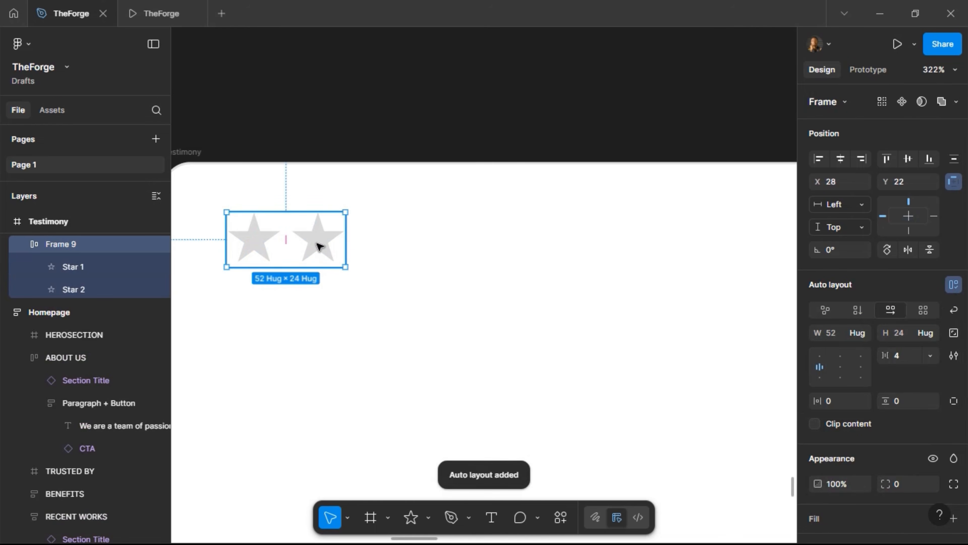
{"action": "double_click", "coordinate": [318, 246]}
{"action": "key", "text": "ctrl+d"}
{"action": "key", "text": "ctrl+d"}
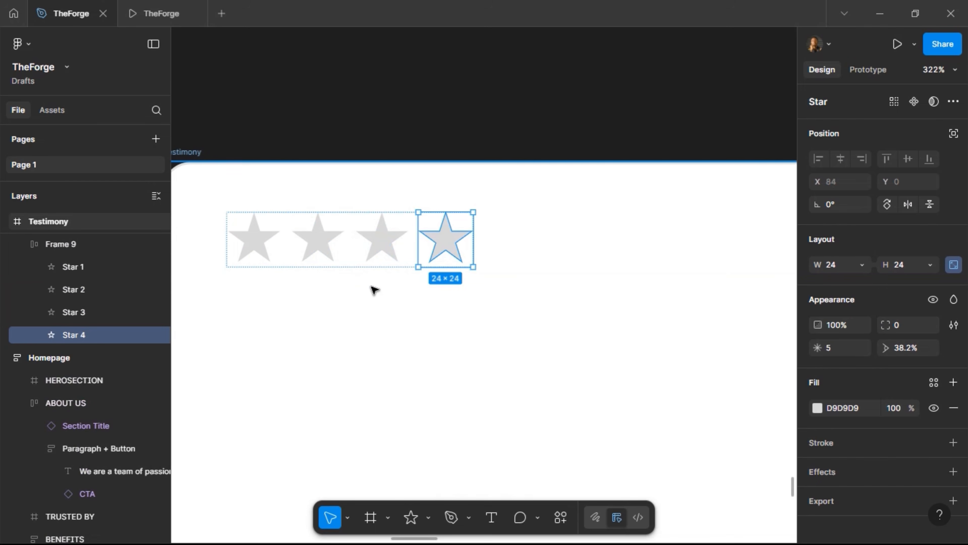
{"action": "key", "text": "ctrl+d"}
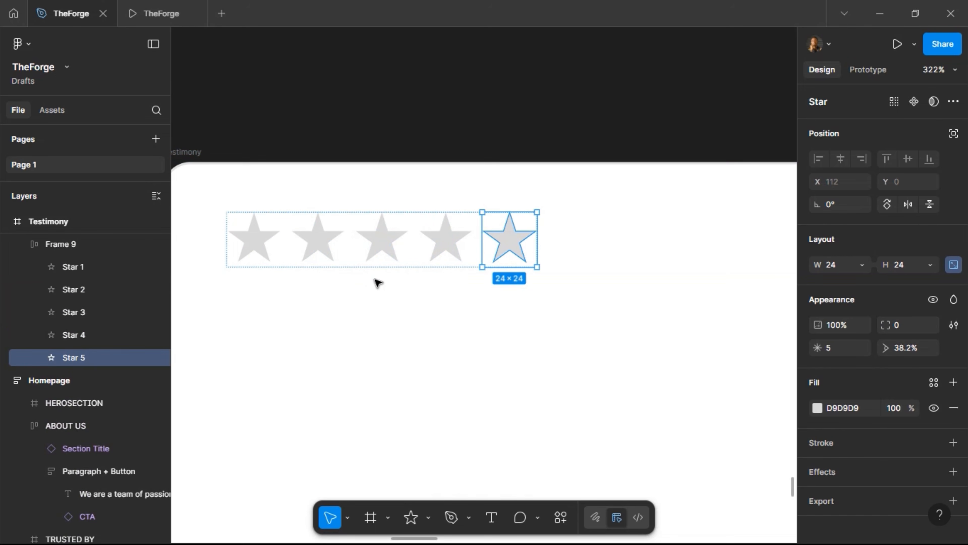
{"action": "left_click", "coordinate": [351, 264]}
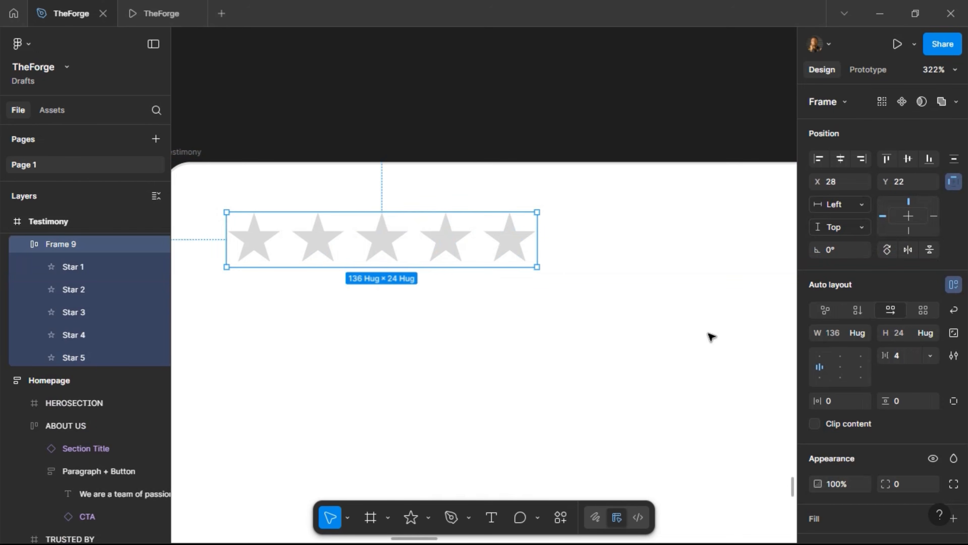
{"action": "scroll", "coordinate": [862, 425], "scroll_direction": "down", "scroll_amount": 5}
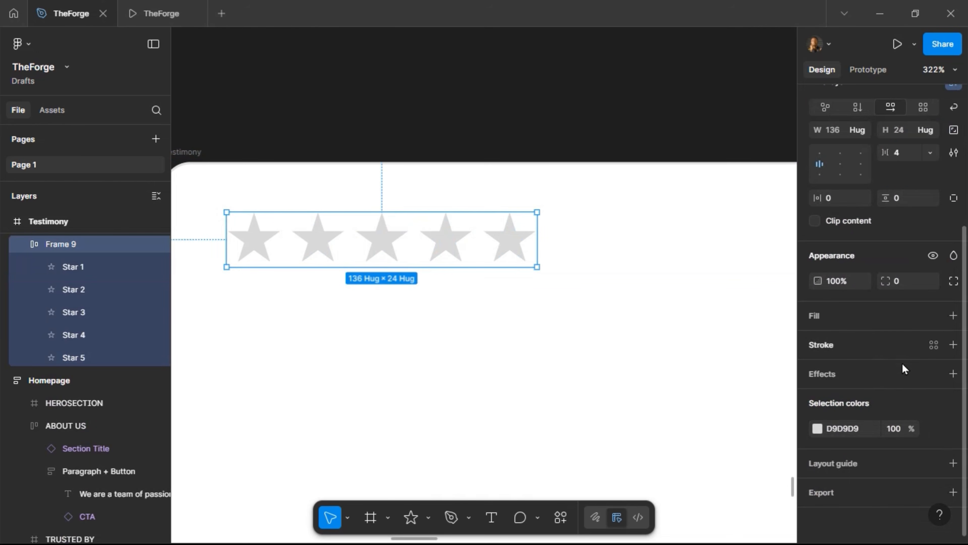
Color the stars orange-yellow FFC506
{"action": "left_click", "coordinate": [817, 429]}
{"action": "left_click_drag", "start_coordinate": [684, 419], "coordinate": [687, 419]}
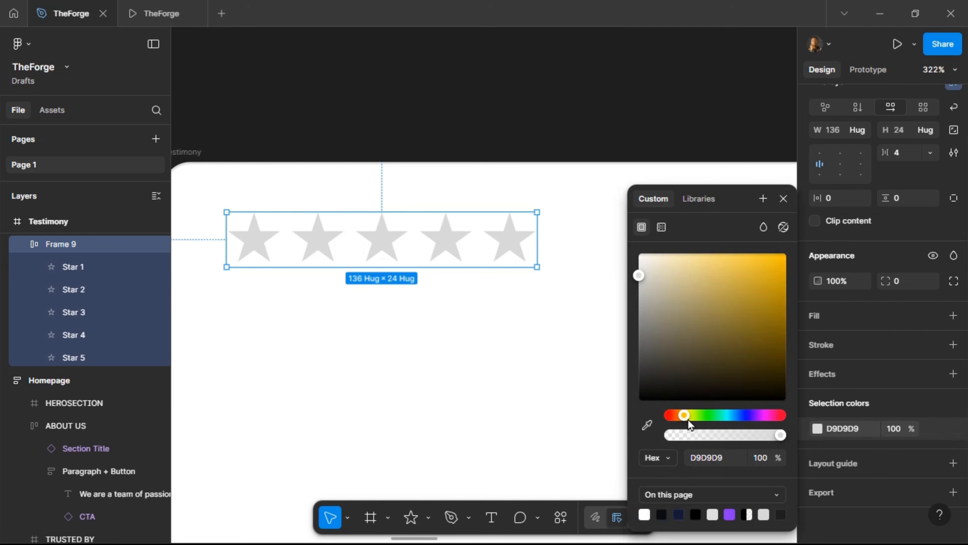
{"action": "left_click_drag", "start_coordinate": [698, 343], "coordinate": [782, 253]}
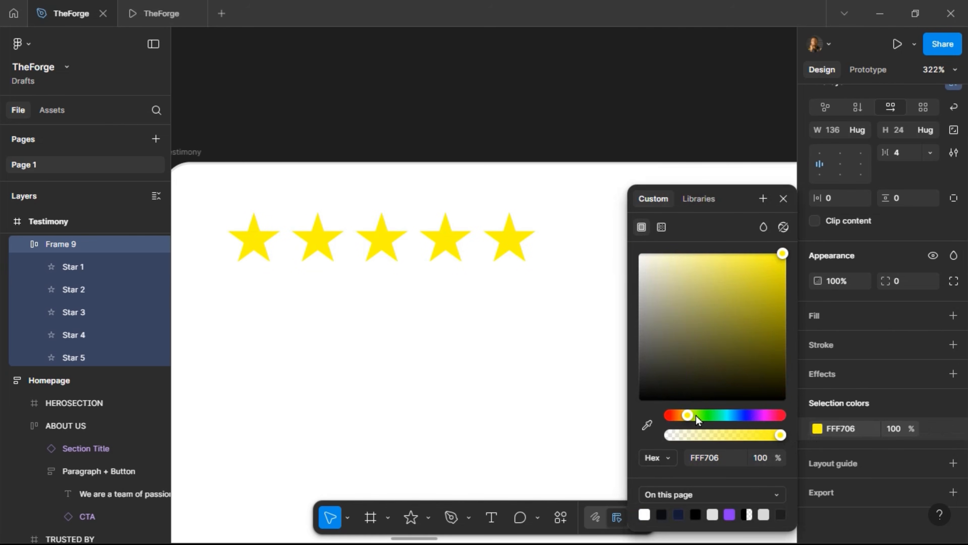
{"action": "left_click_drag", "start_coordinate": [687, 413], "coordinate": [684, 413]}
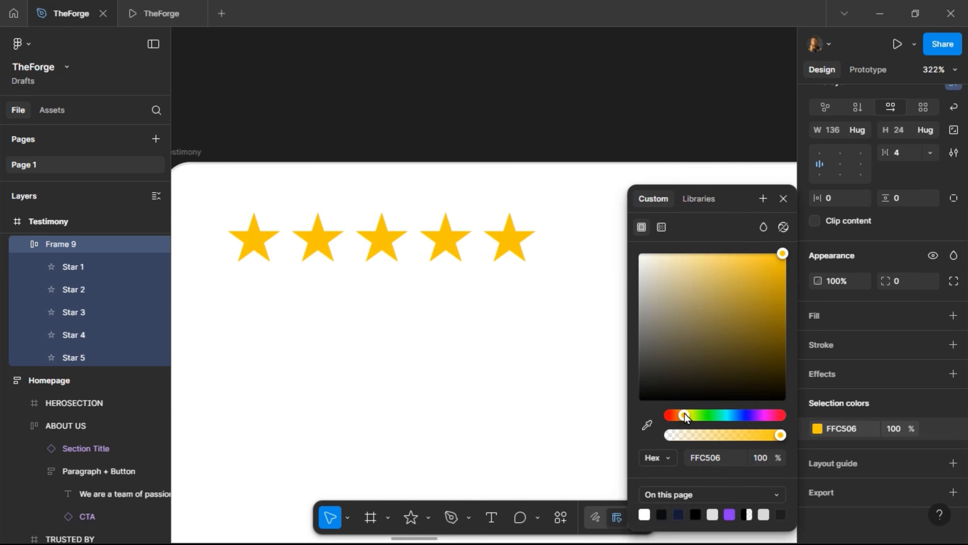
{"action": "left_click", "coordinate": [782, 200]}
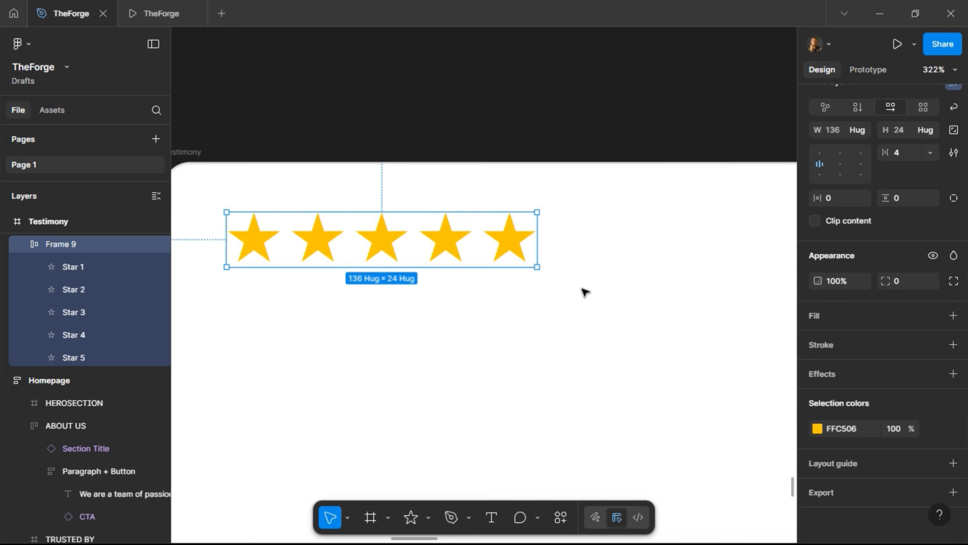
Name the star row Rating and nudge it into the card's top-left corner
{"action": "scroll", "coordinate": [363, 308], "scroll_direction": "down", "scroll_amount": 3}
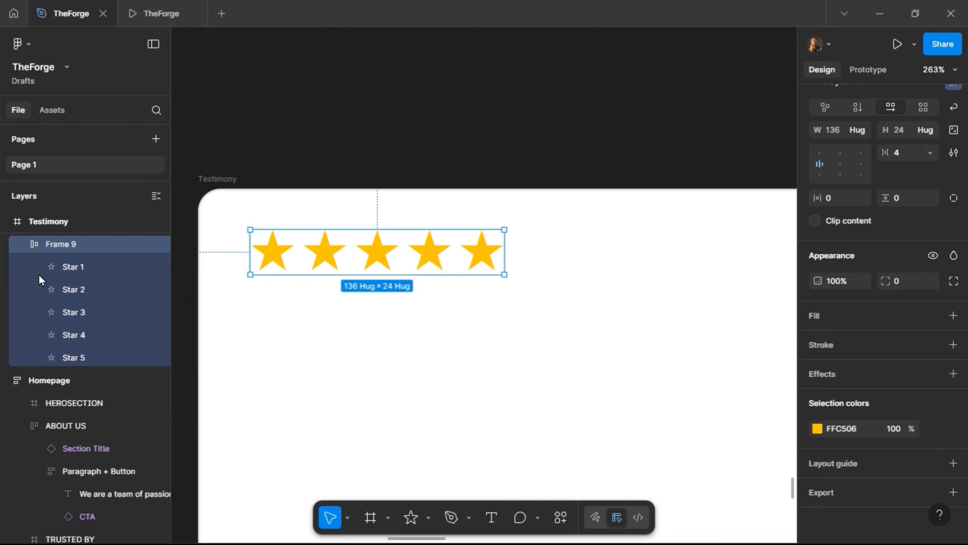
{"action": "double_click", "coordinate": [49, 246]}
{"action": "type", "text": "Rating"}
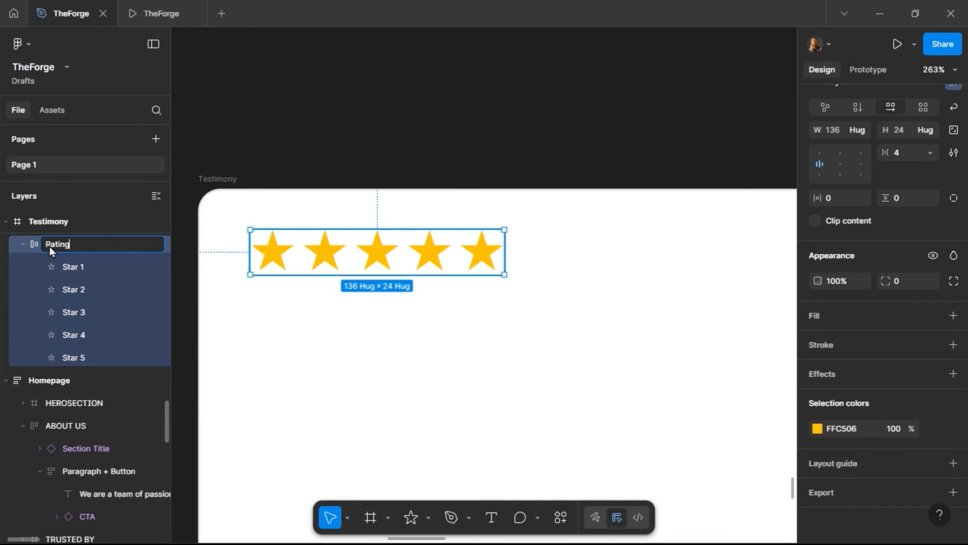
{"action": "key", "text": "Return"}
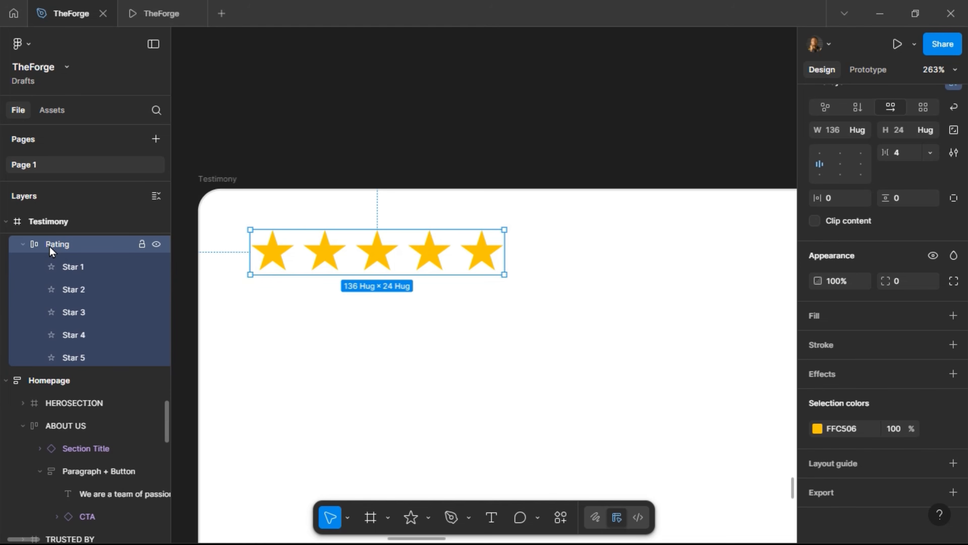
{"action": "key", "text": "alt"}
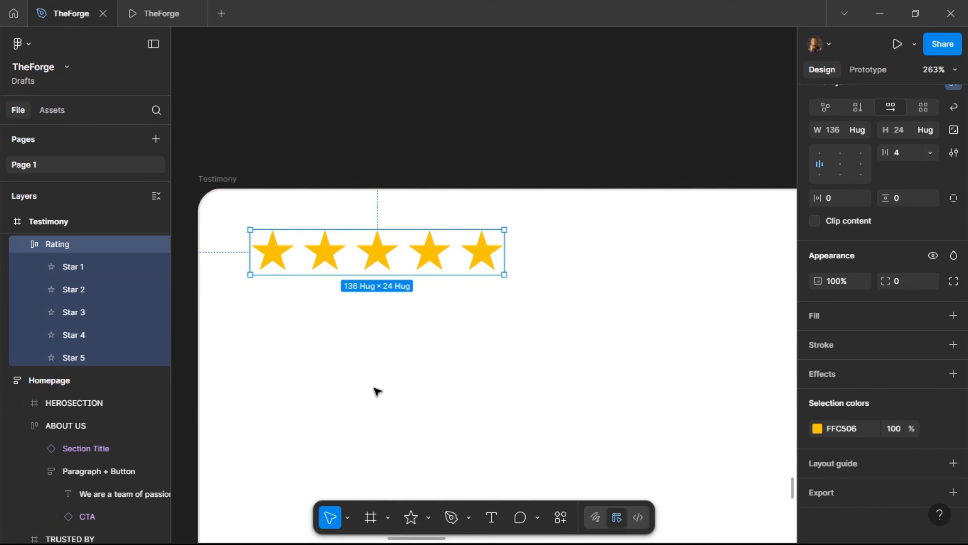
{"action": "key", "text": "Up"}
{"action": "key", "text": "Up"}
{"action": "key", "text": "Up"}
{"action": "key", "text": "Up"}
{"action": "key", "text": "alt"}
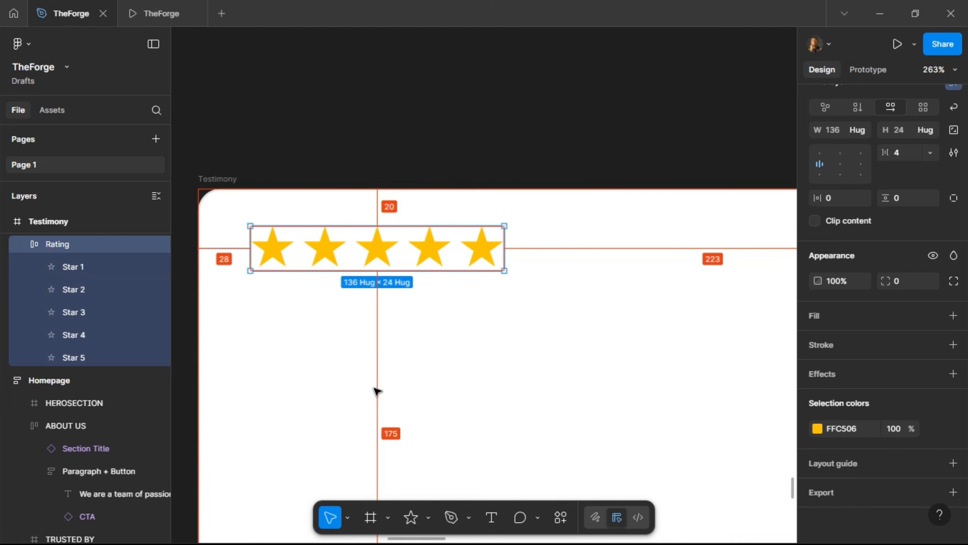
{"action": "key", "text": "Left"}
{"action": "key", "text": "Left"}
{"action": "key", "text": "Left"}
{"action": "key", "text": "Left"}
{"action": "key", "text": "Left"}
{"action": "key", "text": "Left"}
{"action": "key", "text": "Left"}
{"action": "key", "text": "Left"}
{"action": "key", "text": "alt"}
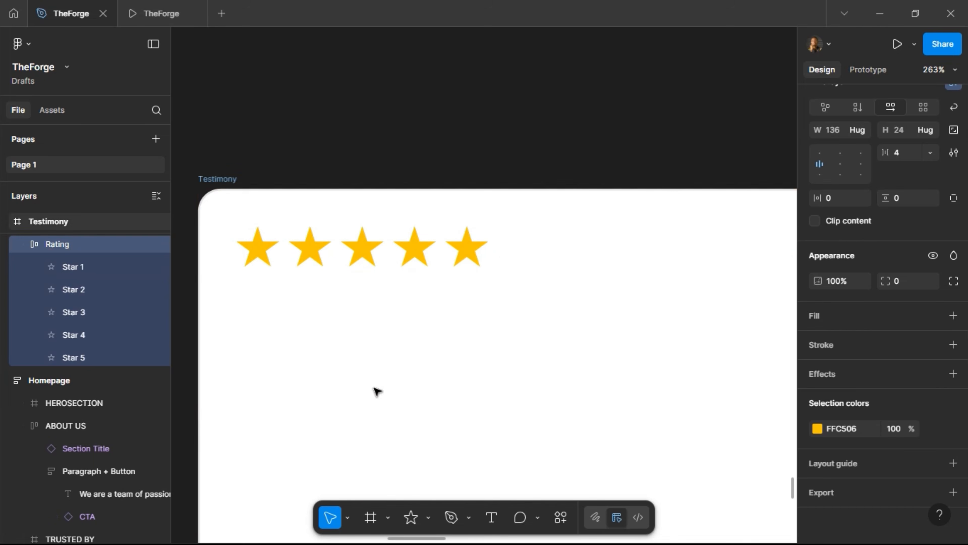
{"action": "scroll", "coordinate": [343, 381], "scroll_direction": "down", "scroll_amount": 5}
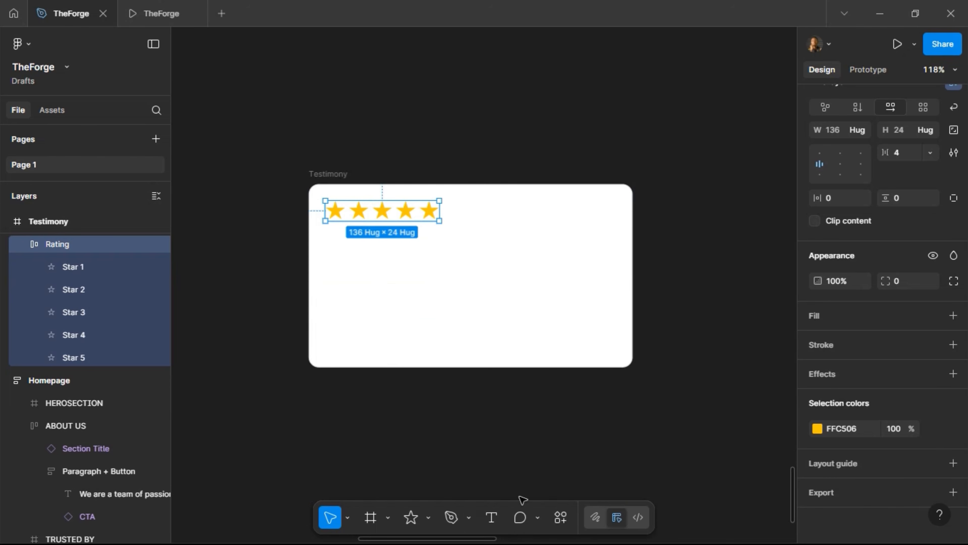
Copy the design-team testimonial line from the Sticky Notes note and go back to Figma
{"action": "left_click", "coordinate": [880, 14]}
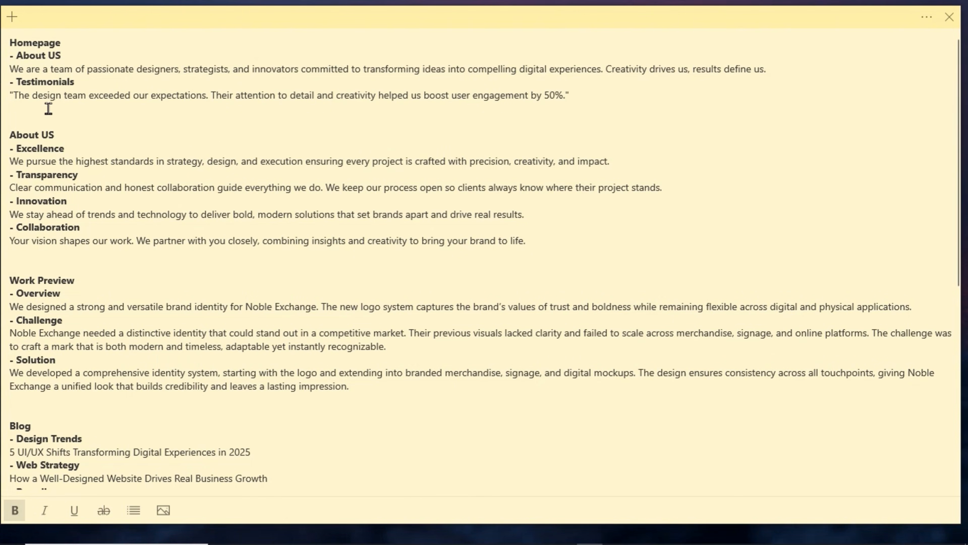
{"action": "triple_click", "coordinate": [21, 98]}
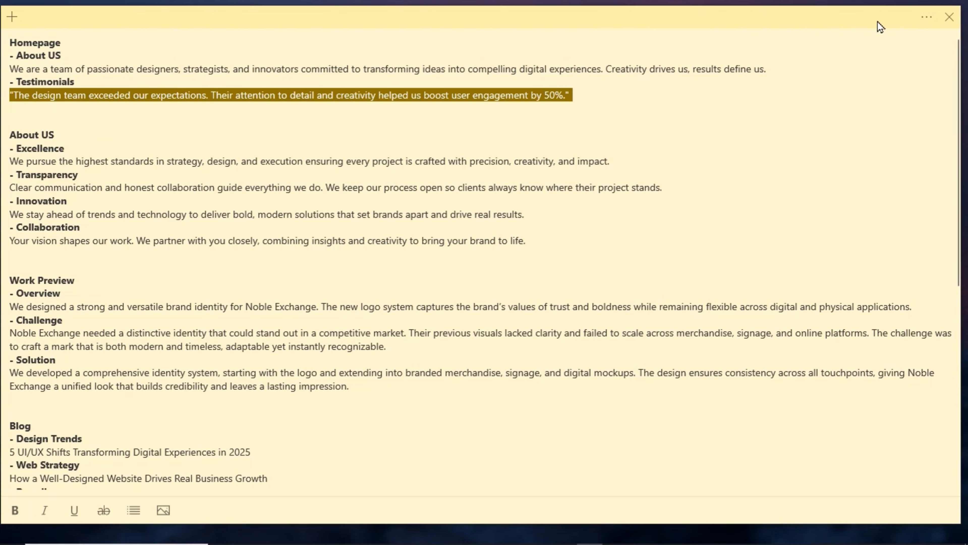
{"action": "left_click", "coordinate": [456, 529]}
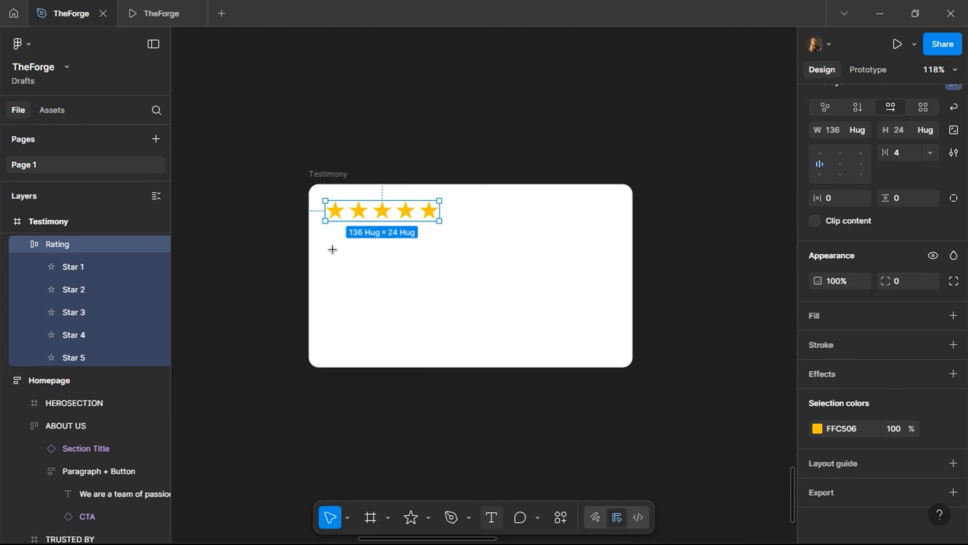
Paste the copied quote as a new text box below the stars, removing the trailing empty line
{"action": "key", "text": "t"}
{"action": "left_click", "coordinate": [461, 326]}
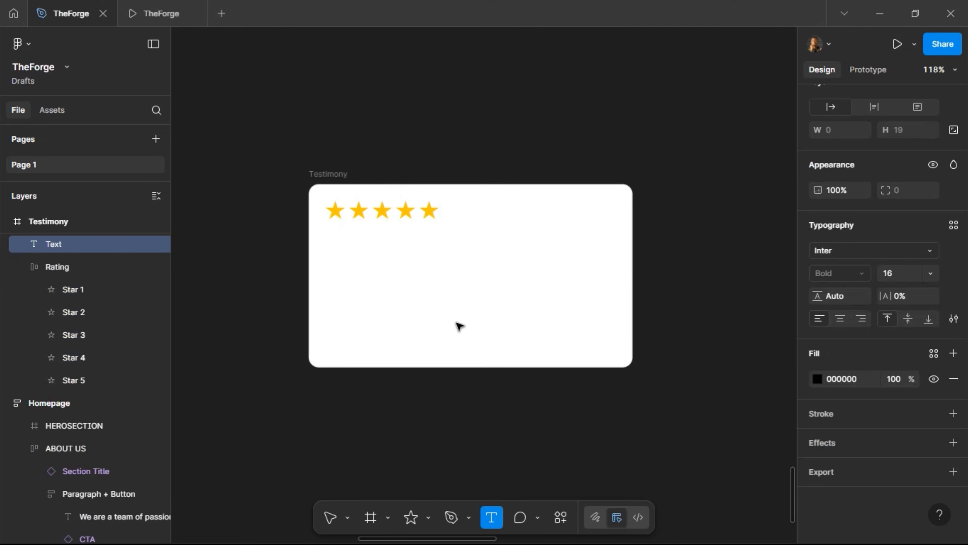
{"action": "key", "text": "ctrl+v"}
{"action": "key", "text": "Escape"}
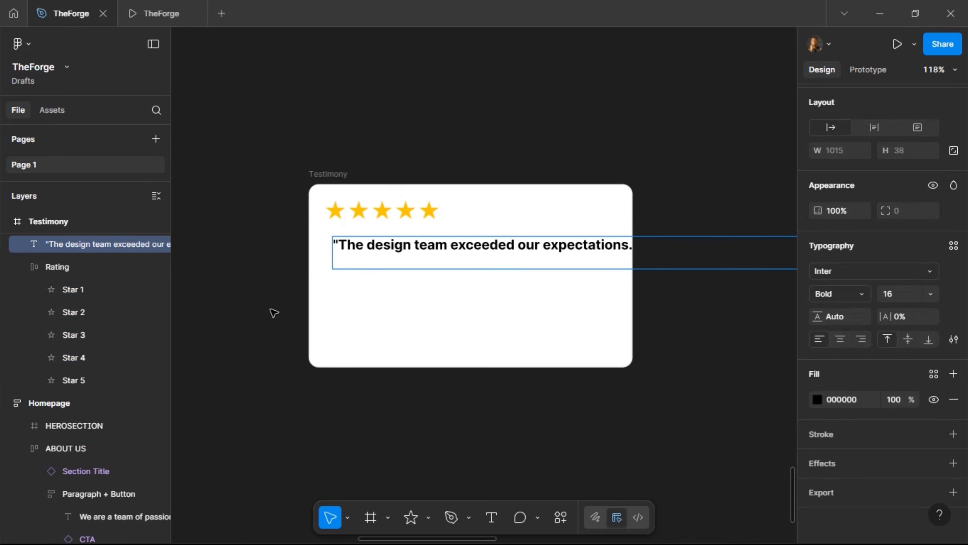
{"action": "key", "text": "BackSpace"}
{"action": "left_click", "coordinate": [254, 289]}
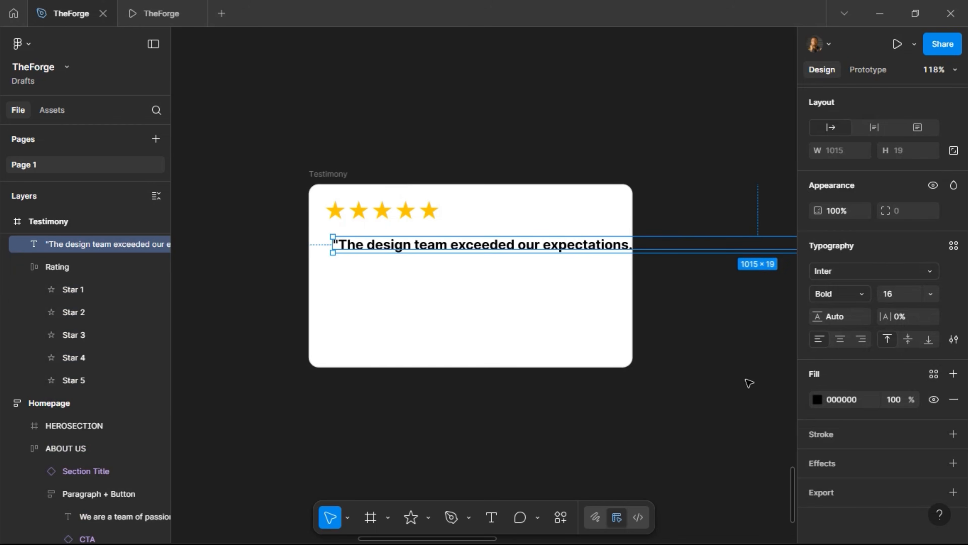
Set the quote to Regular weight with the Grey Text colour style
{"action": "left_click", "coordinate": [865, 293]}
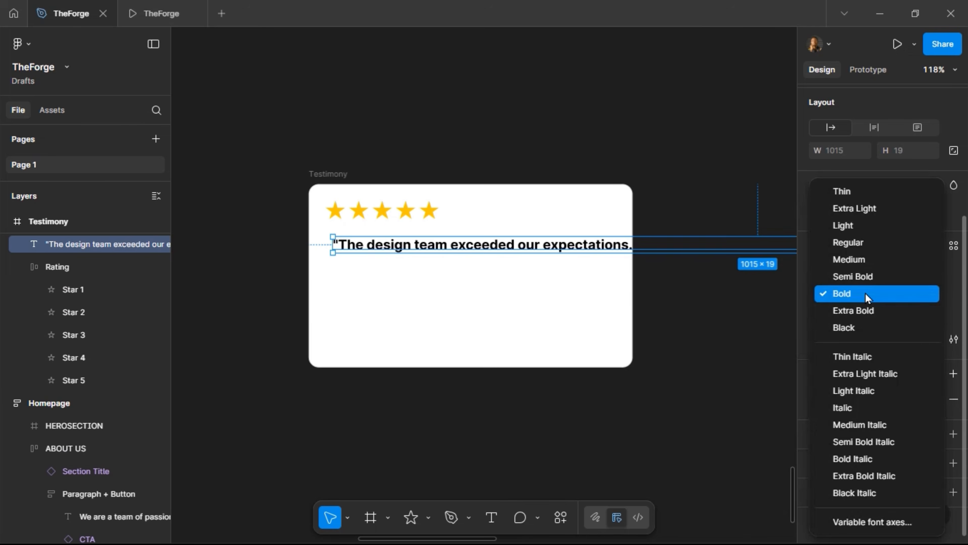
{"action": "left_click", "coordinate": [869, 254]}
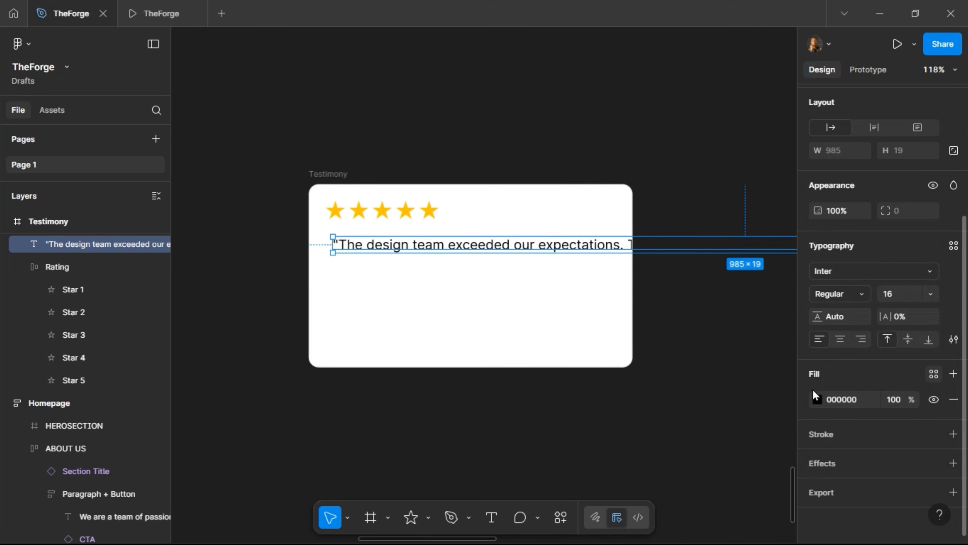
{"action": "left_click", "coordinate": [933, 373]}
{"action": "left_click", "coordinate": [713, 361]}
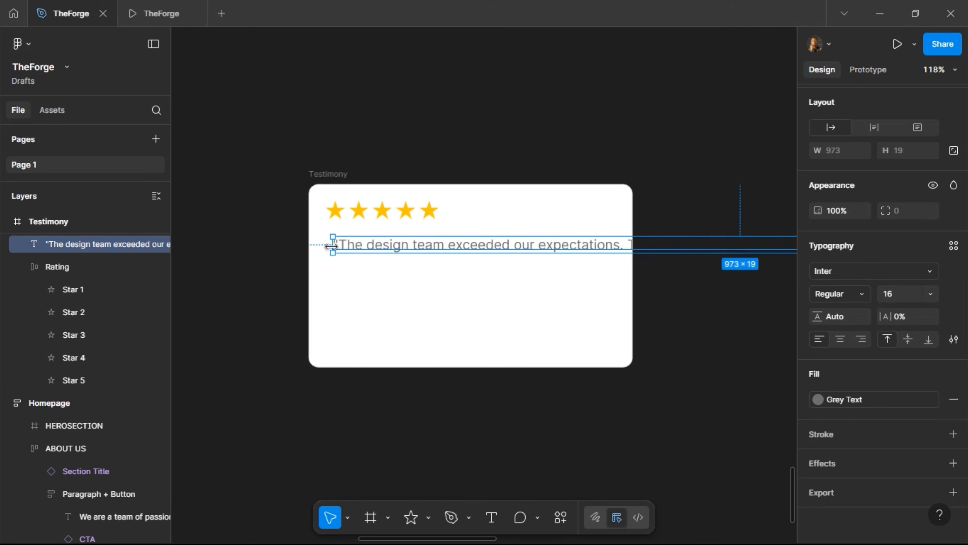
Give the quote a fixed wrapping width and position it under the stars with a 20 gap
{"action": "left_click_drag", "start_coordinate": [334, 247], "coordinate": [518, 259]}
{"action": "left_click_drag", "start_coordinate": [420, 271], "coordinate": [372, 260]}
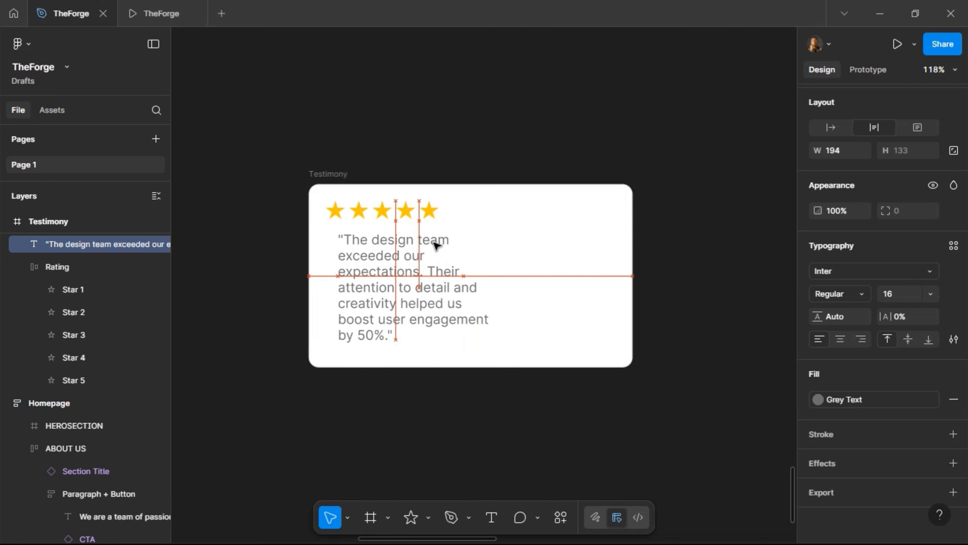
{"action": "key", "text": "alt"}
{"action": "key", "text": "Left"}
{"action": "key", "text": "Left"}
{"action": "key", "text": "Left"}
{"action": "key", "text": "Left"}
{"action": "key", "text": "Left"}
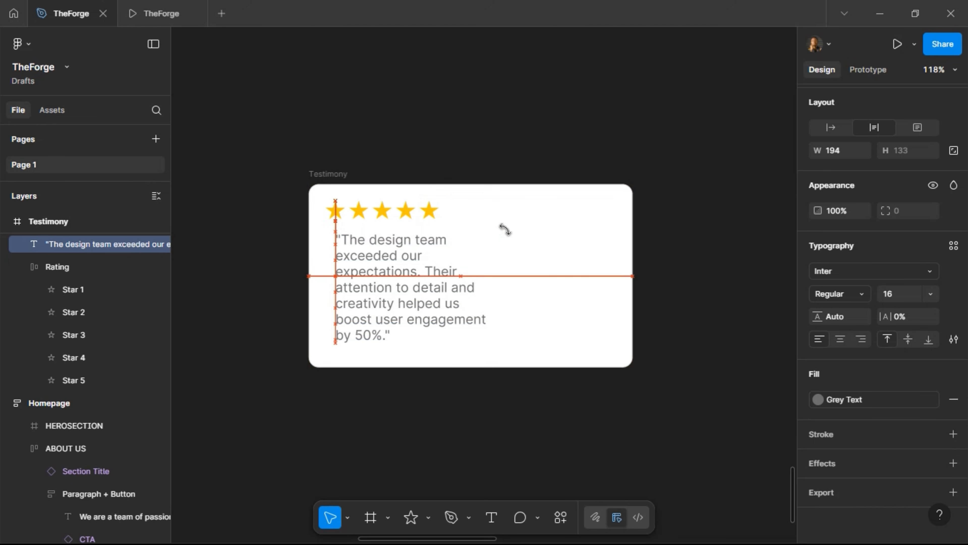
{"action": "key", "text": "alt"}
{"action": "key", "text": "shift+Left"}
{"action": "key", "text": "alt"}
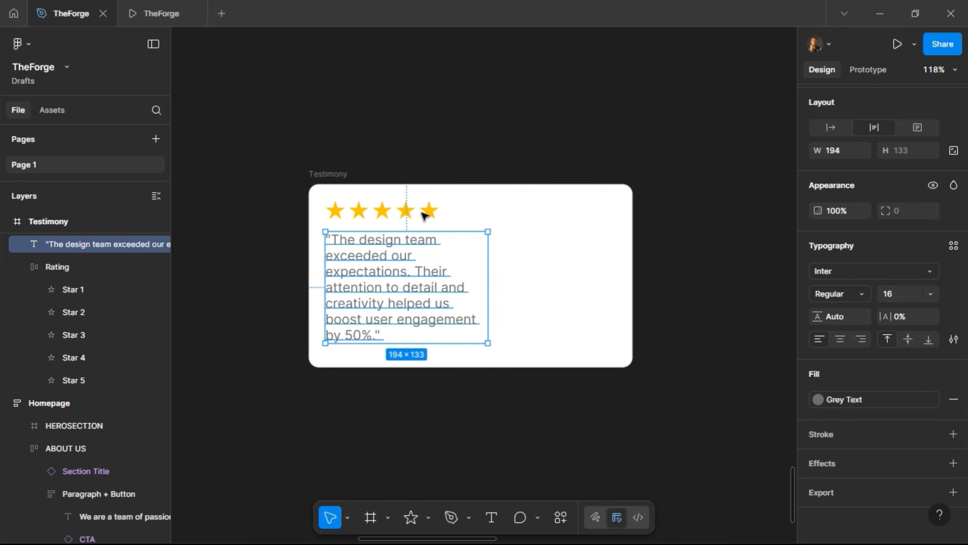
{"action": "key", "text": "alt"}
{"action": "key", "text": "Up"}
{"action": "key", "text": "Up"}
{"action": "key", "text": "Up"}
{"action": "key", "text": "alt"}
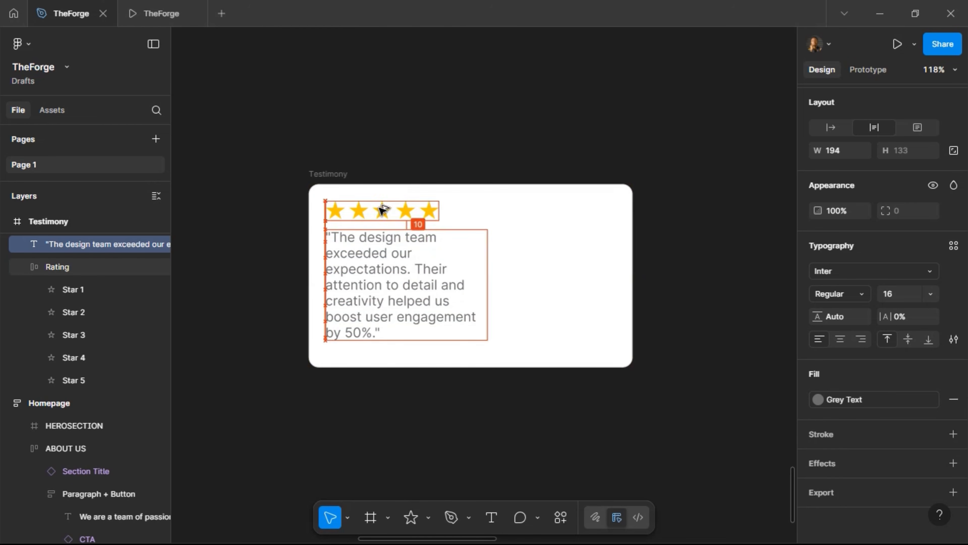
{"action": "key", "text": "shift+Down"}
{"action": "key", "text": "alt"}
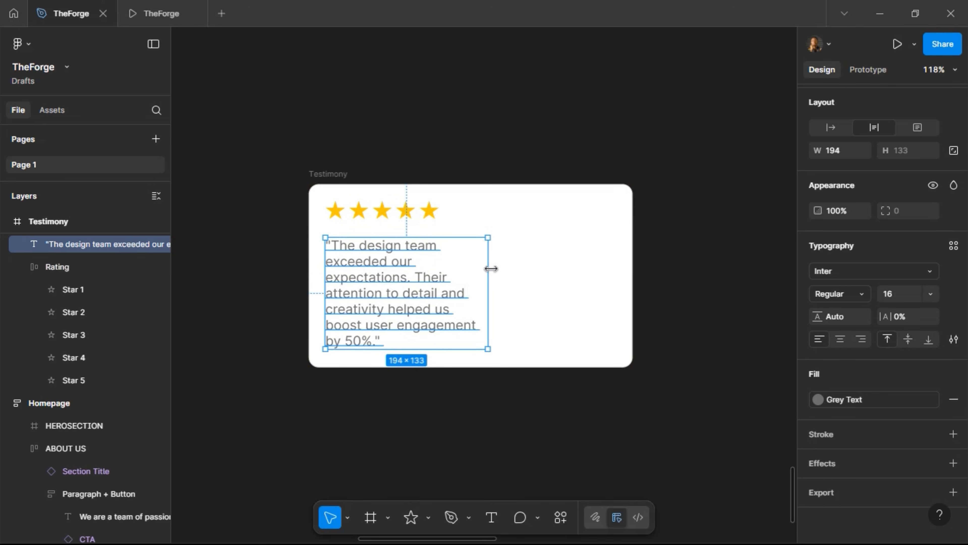
Resize the quote box to span three lines at 350×100
{"action": "left_click_drag", "start_coordinate": [490, 268], "coordinate": [618, 253]}
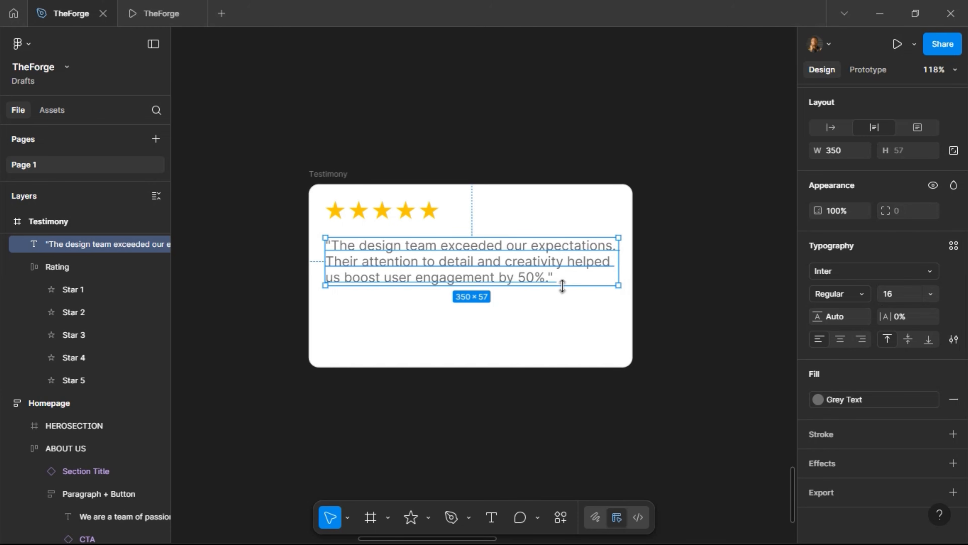
{"action": "left_click_drag", "start_coordinate": [562, 286], "coordinate": [557, 309]}
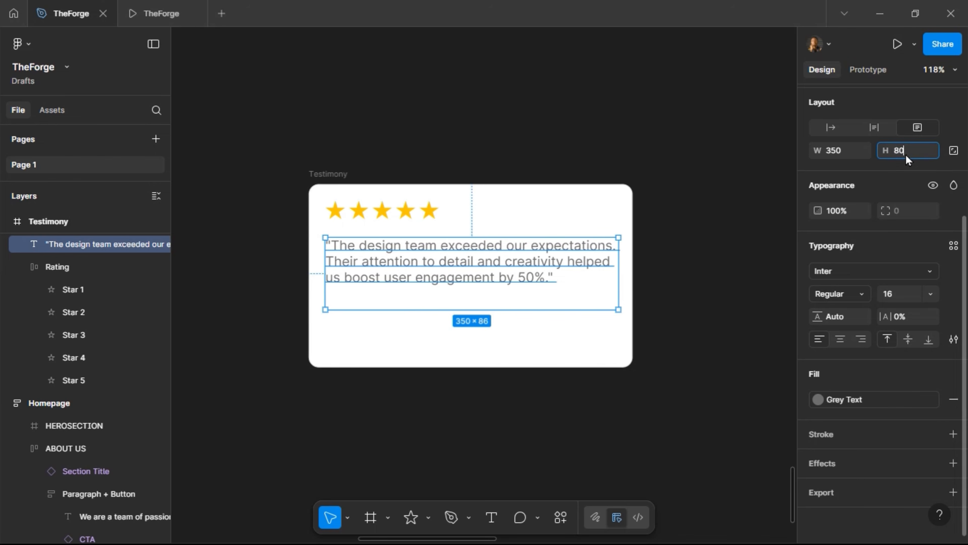
{"action": "left_click", "coordinate": [905, 153]}
{"action": "type", "text": "80"}
{"action": "key", "text": "Return"}
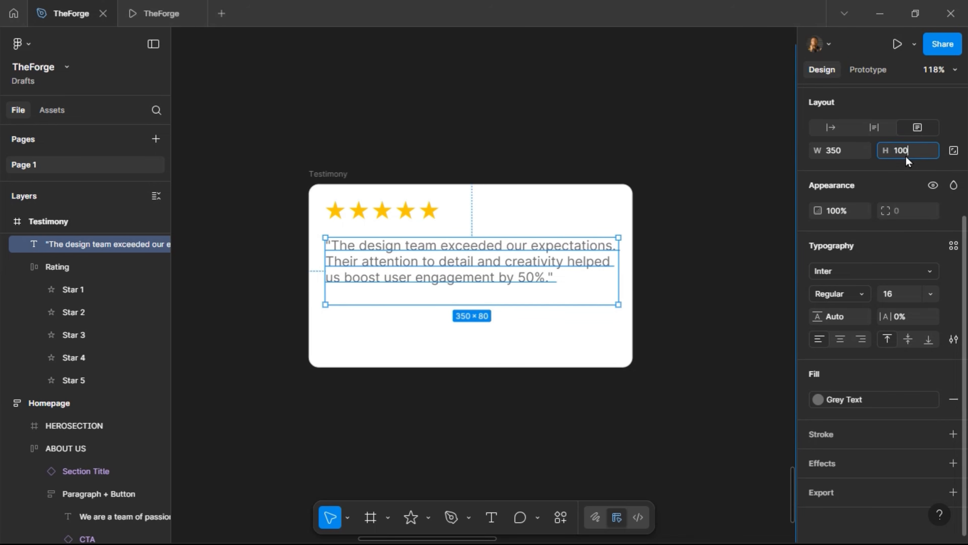
{"action": "key", "text": "Return"}
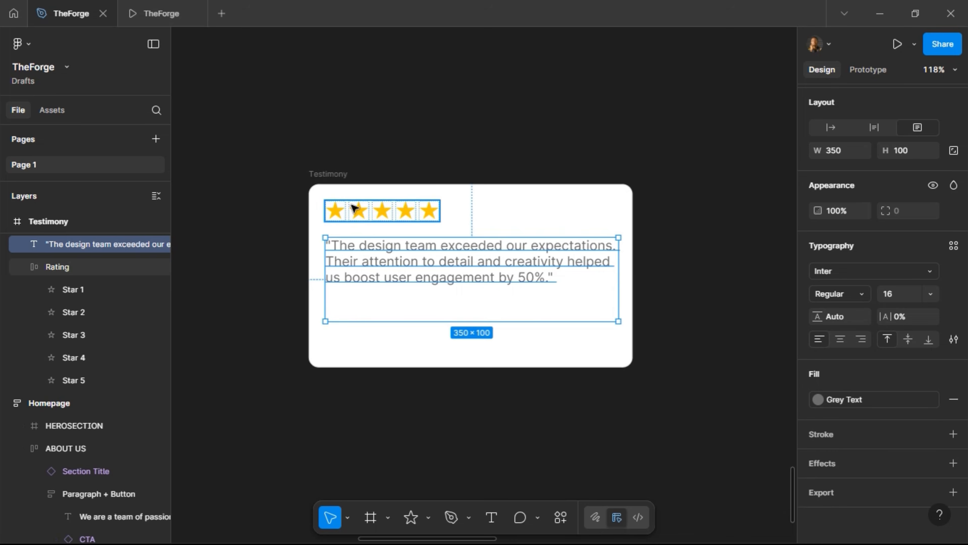
Drag the Testimony card's bottom edge down to make it 387 × 247
{"action": "left_click", "coordinate": [386, 361]}
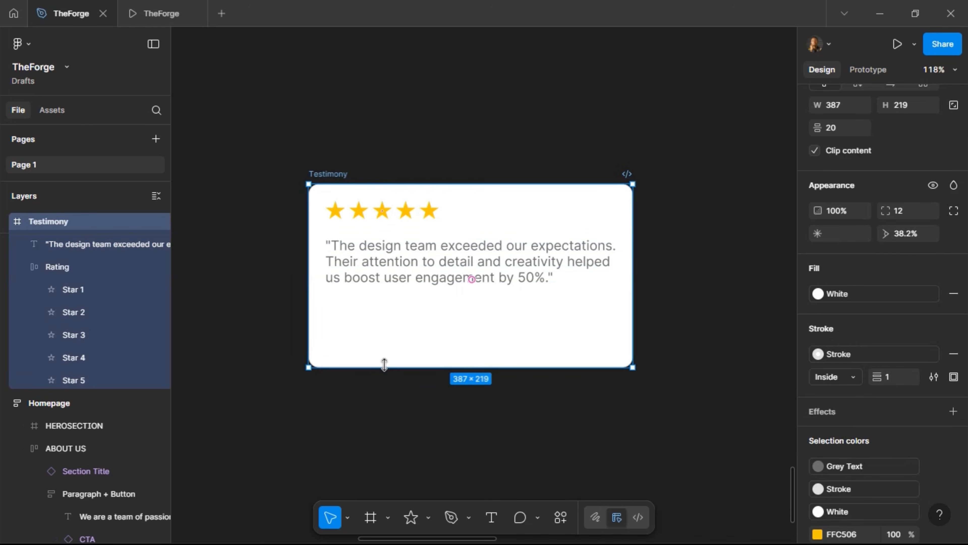
{"action": "left_click_drag", "start_coordinate": [387, 367], "coordinate": [388, 391]}
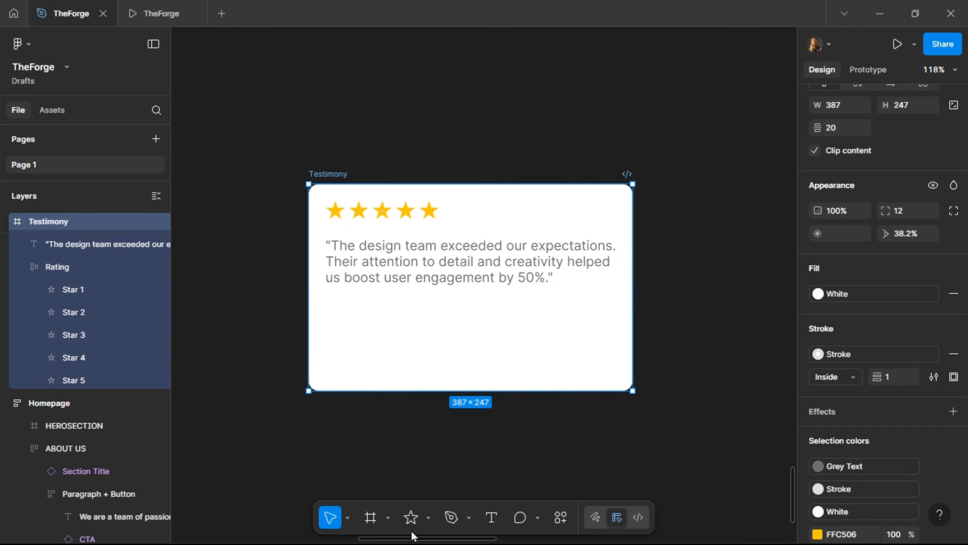
{"action": "left_click", "coordinate": [428, 518]}
Draw a 40×40 ellipse with linked proportions and nudge it to X 20, Y 184 below the quote
{"action": "left_click", "coordinate": [460, 435]}
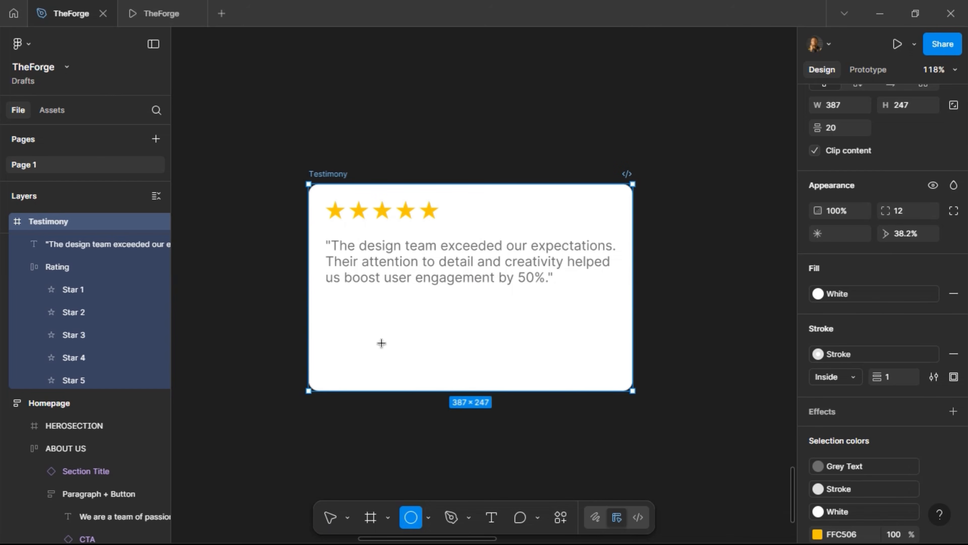
{"action": "left_click_drag", "start_coordinate": [340, 328], "coordinate": [382, 370]}
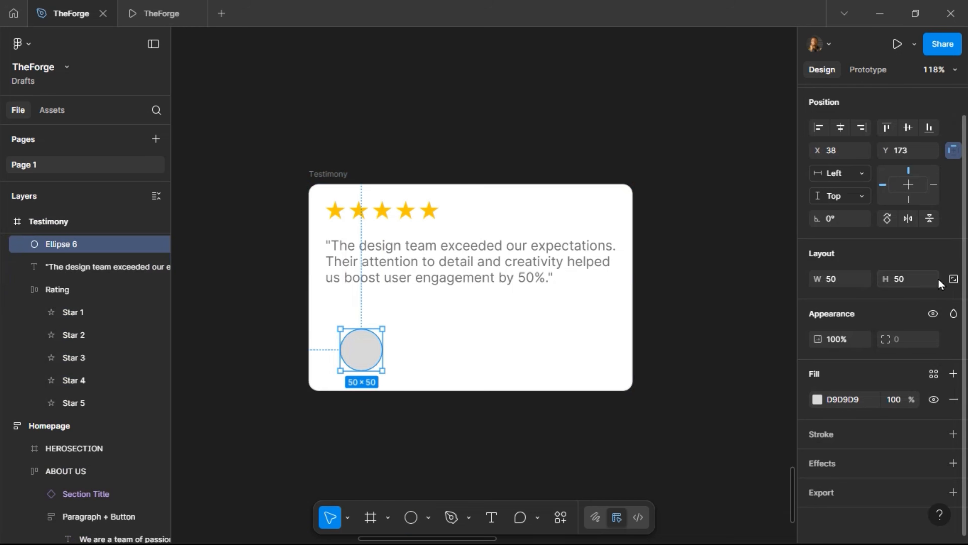
{"action": "left_click", "coordinate": [954, 279]}
{"action": "type", "text": "40"}
{"action": "key", "text": "Return"}
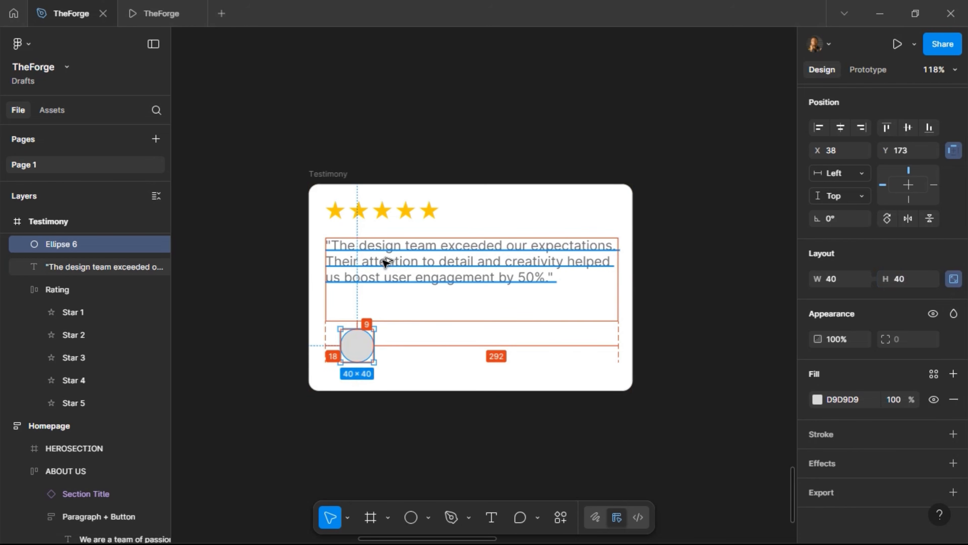
{"action": "key", "text": "Right"}
{"action": "key", "text": "Right"}
{"action": "key", "text": "shift+Left"}
{"action": "key", "text": "shift+Left"}
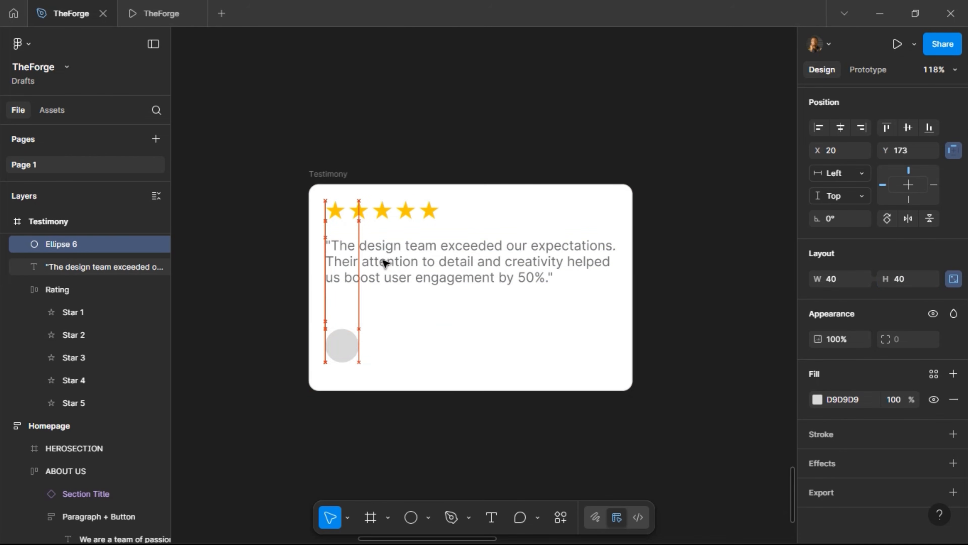
{"action": "key", "text": "Down"}
{"action": "key", "text": "shift+Down"}
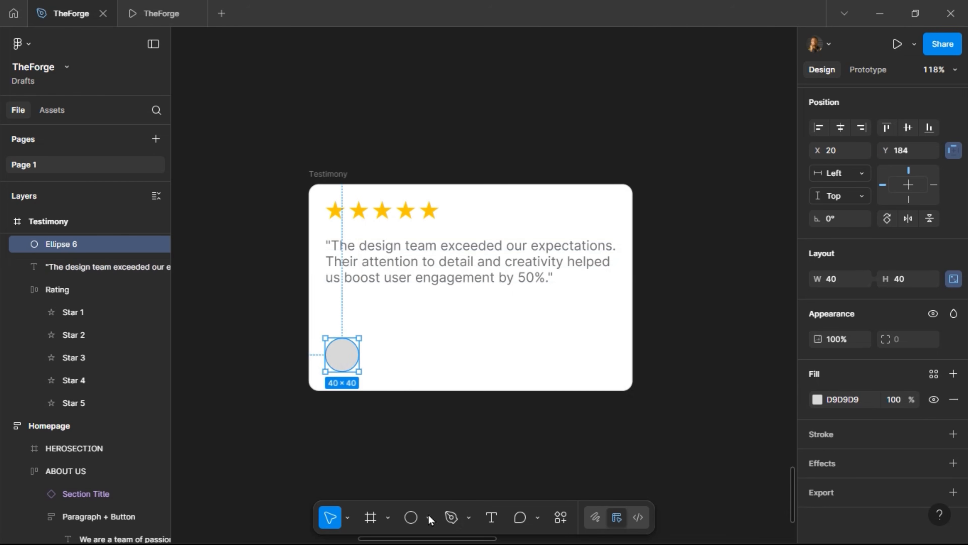
Add a text line with the reviewer's name beside the avatar
{"action": "left_click", "coordinate": [492, 517]}
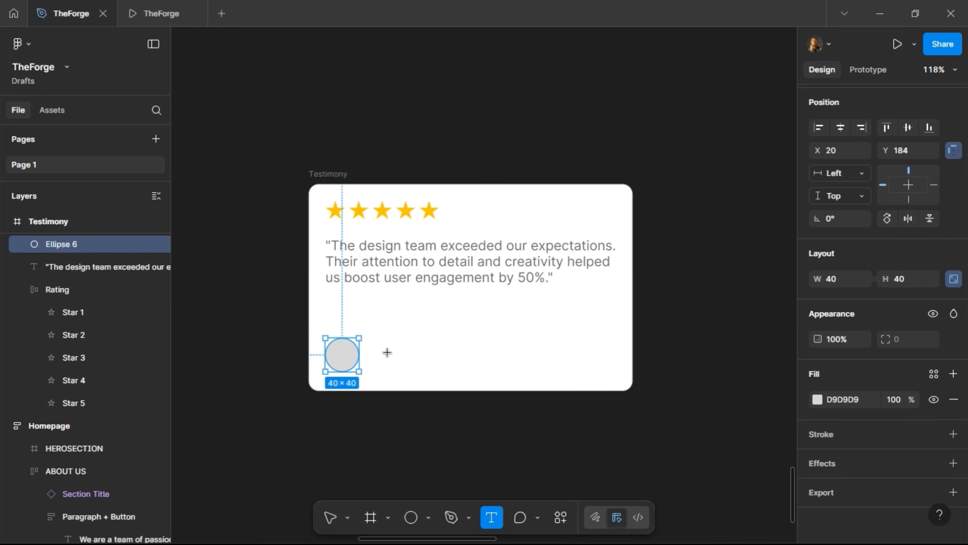
{"action": "left_click", "coordinate": [450, 352]}
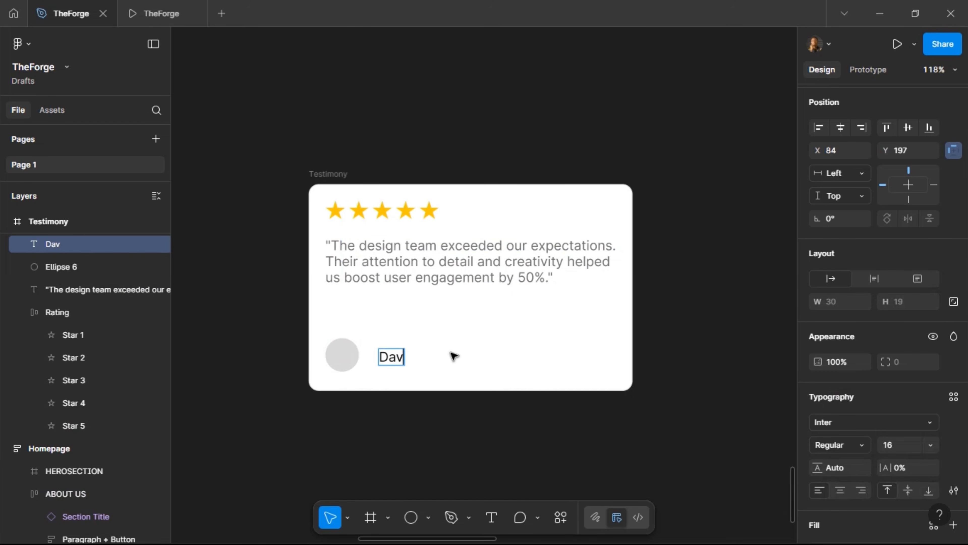
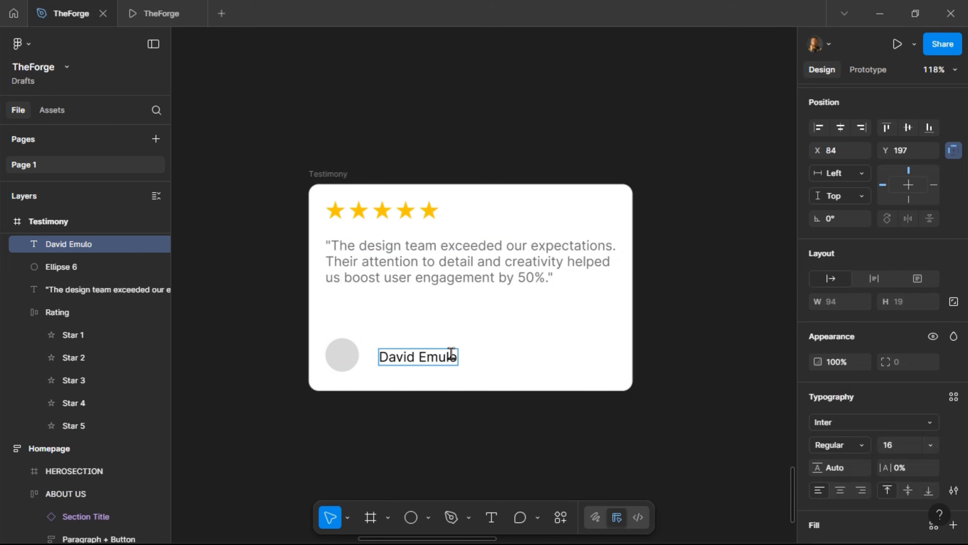
{"action": "key", "text": "Escape"}
{"action": "mouse_move", "coordinate": [432, 363]}
{"action": "left_mouse_down"}
{"action": "mouse_move", "coordinate": [418, 356]}
{"action": "mouse_move", "coordinate": [416, 371]}
{"action": "left_mouse_up"}
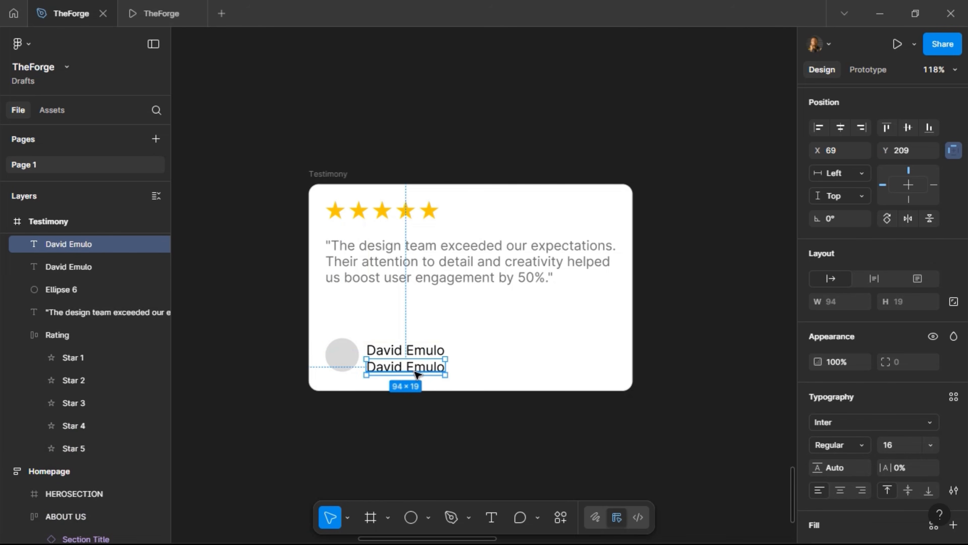
Edit the copied line to read 'Founder ChainMove' and nudge it slightly below the name
{"action": "double_click", "coordinate": [415, 370]}
{"action": "type", "text": "Found"}
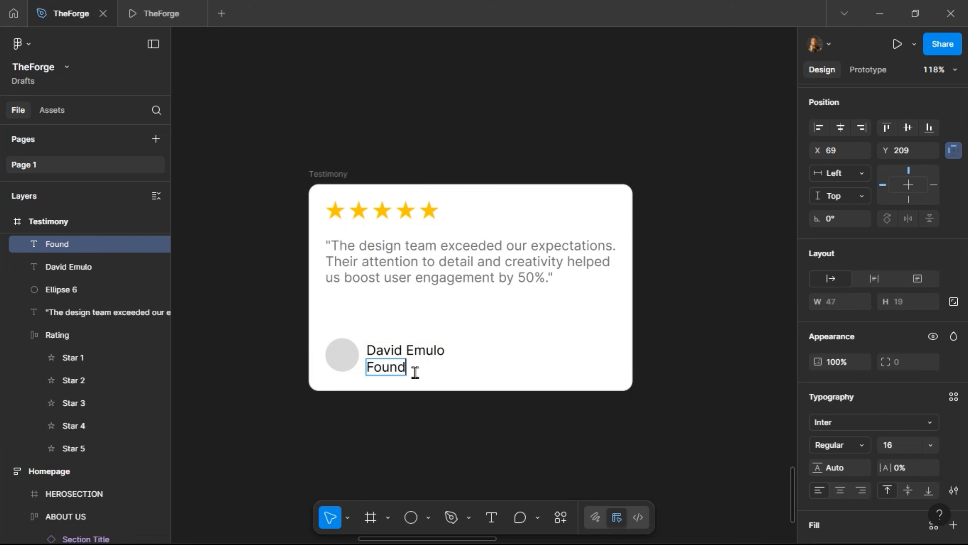
{"action": "type", "text": "er at ChainMOve"}
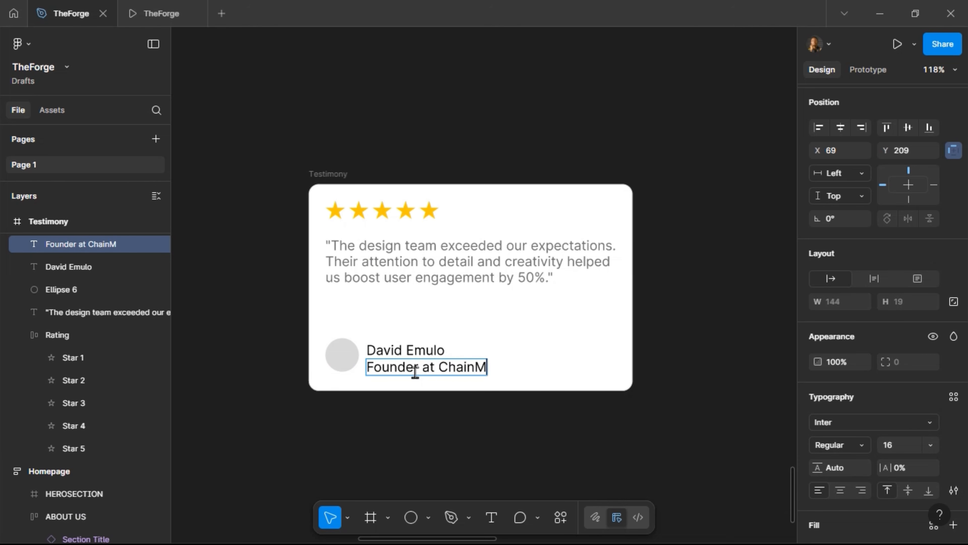
{"action": "key", "text": "BackSpace"}
{"action": "key", "text": "BackSpace"}
{"action": "key", "text": "BackSpace"}
{"action": "type", "text": "ove"}
{"action": "left_click", "coordinate": [437, 367]}
{"action": "key", "text": "BackSpace"}
{"action": "key", "text": "BackSpace"}
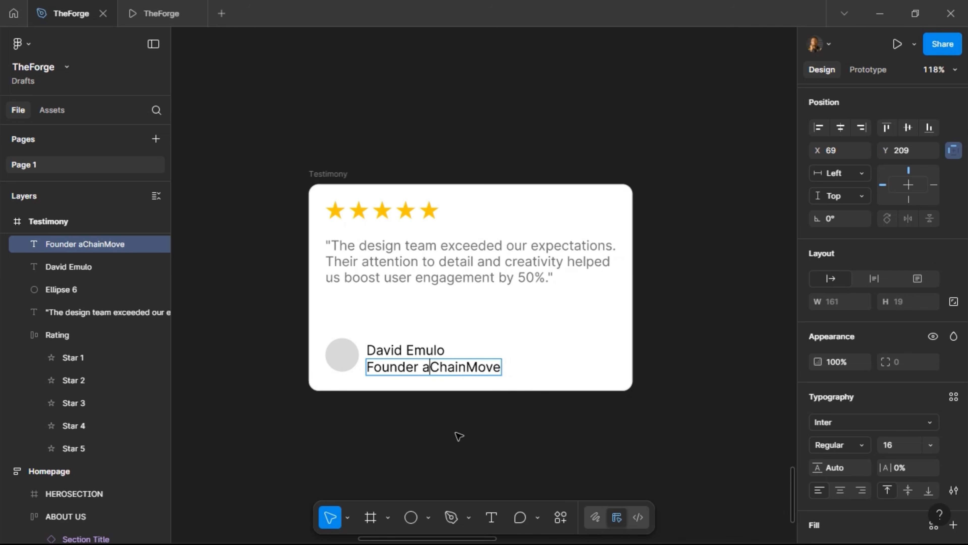
{"action": "key", "text": "BackSpace"}
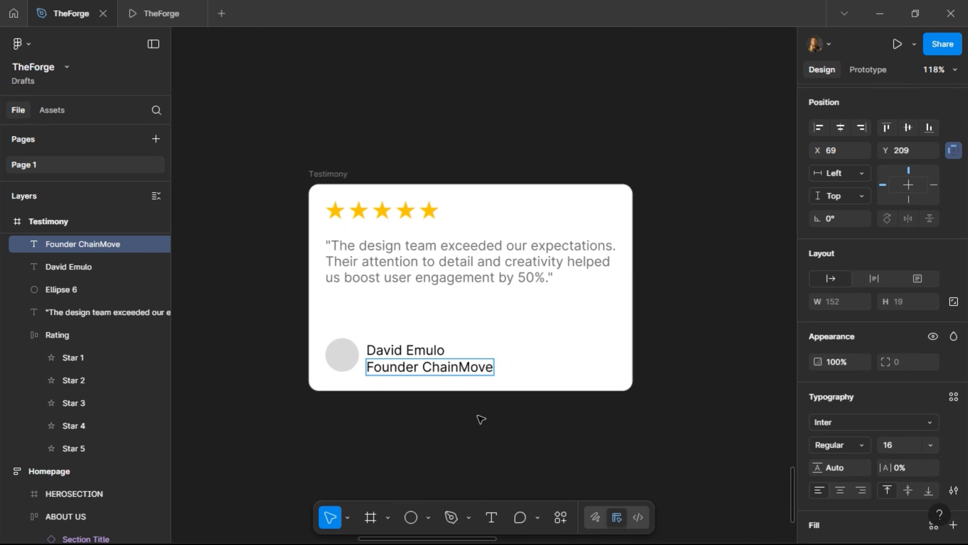
{"action": "key", "text": "Escape"}
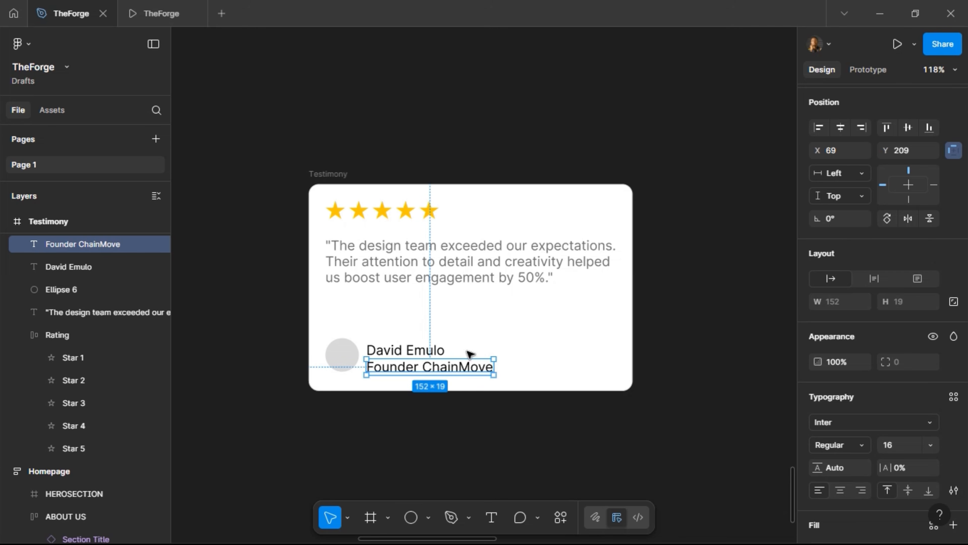
{"action": "key", "text": "alt"}
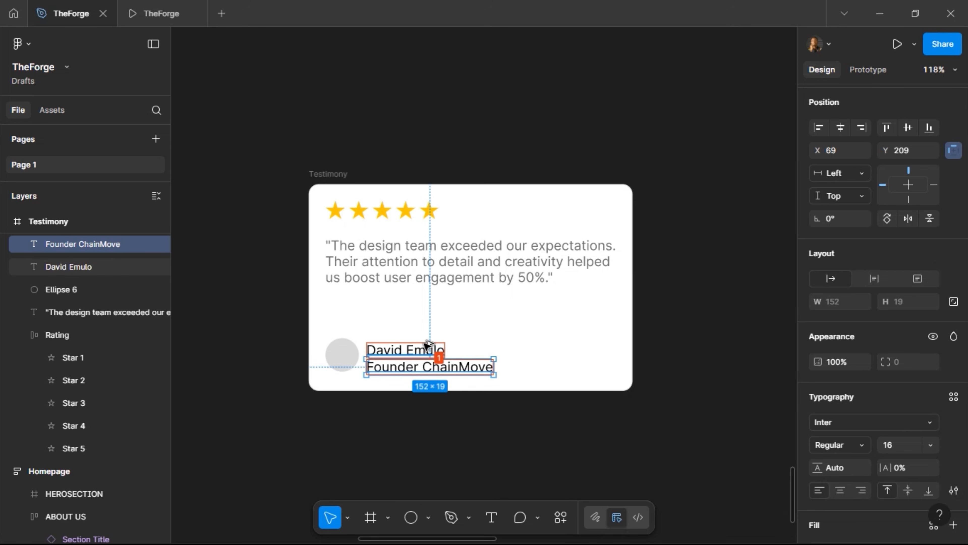
{"action": "key", "text": "Down"}
{"action": "key", "text": "Down"}
{"action": "key", "text": "Down"}
{"action": "key", "text": "Down"}
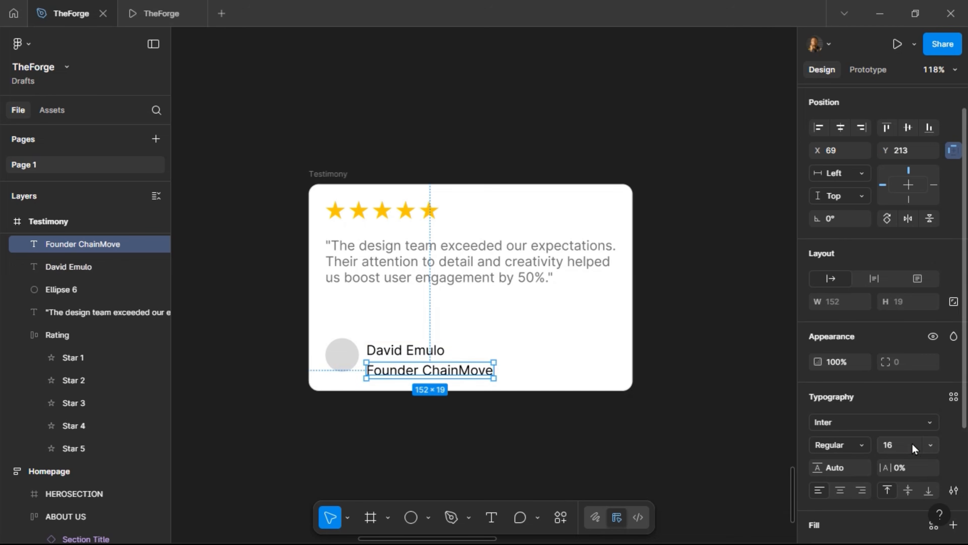
Give the role line size 12 and Grey Text colour, then select both name and role
{"action": "type", "text": "12"}
{"action": "key", "text": "Return"}
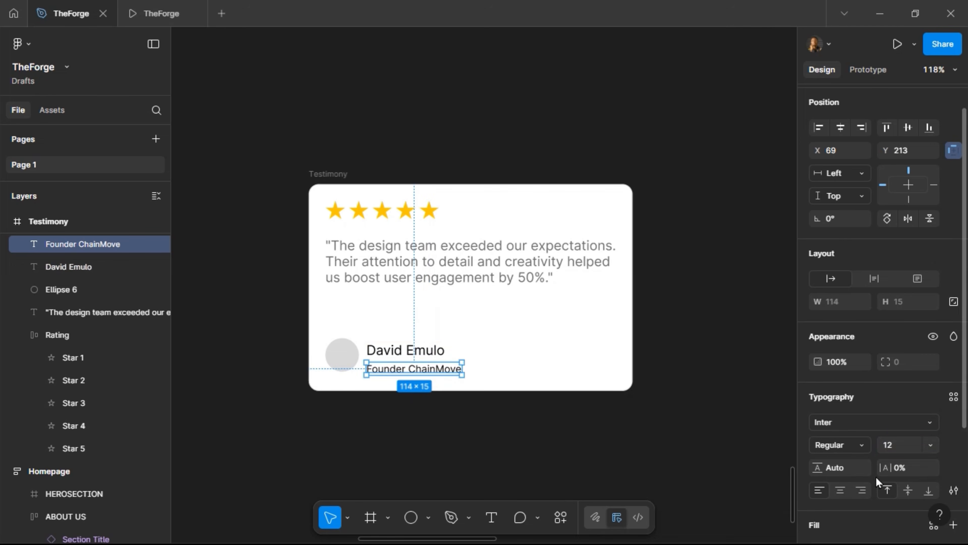
{"action": "scroll", "coordinate": [875, 476], "scroll_direction": "down", "scroll_amount": 1}
{"action": "scroll", "coordinate": [878, 483], "scroll_direction": "down", "scroll_amount": 3}
{"action": "left_click", "coordinate": [932, 383]}
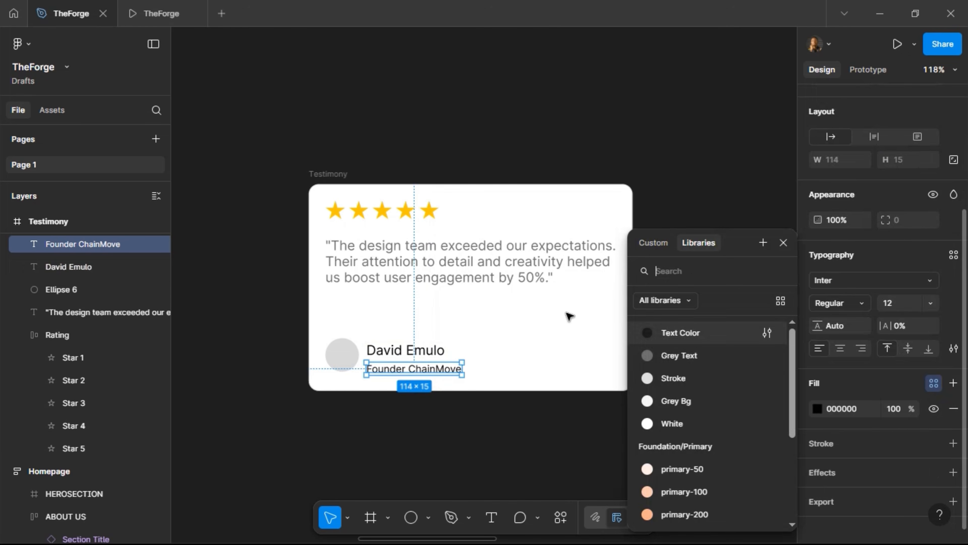
{"action": "left_click", "coordinate": [712, 361]}
{"action": "left_click", "coordinate": [379, 351]}
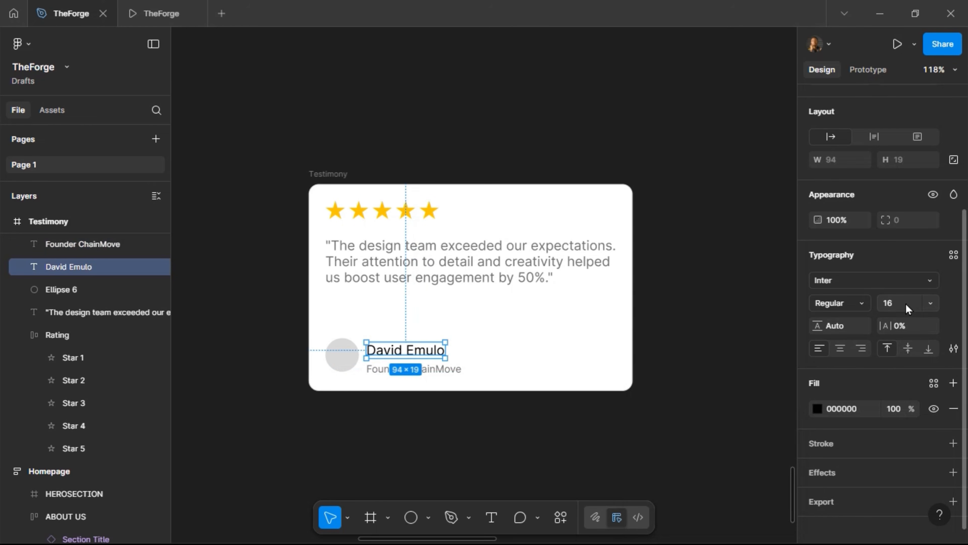
{"action": "left_click", "coordinate": [443, 372], "text": "shift"}
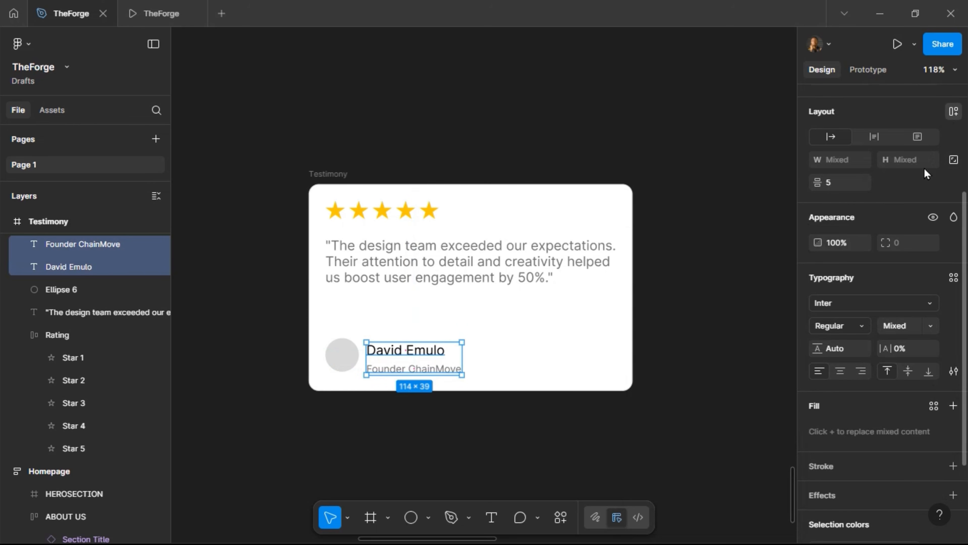
Wrap the name and role in auto layout named 'Name + Title'
{"action": "key", "text": "shift+a"}
{"action": "double_click", "coordinate": [61, 246]}
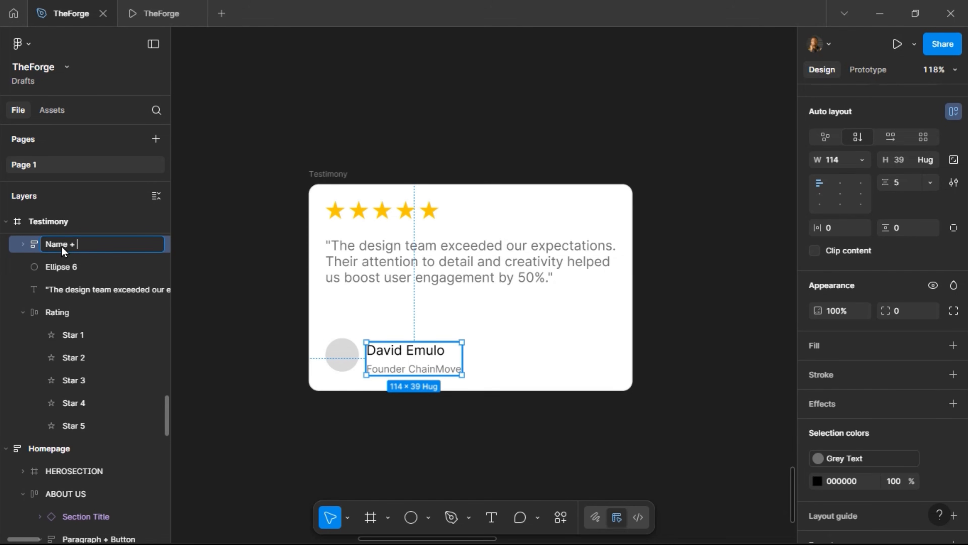
{"action": "type", "text": "Name + Title"}
{"action": "key", "text": "Return"}
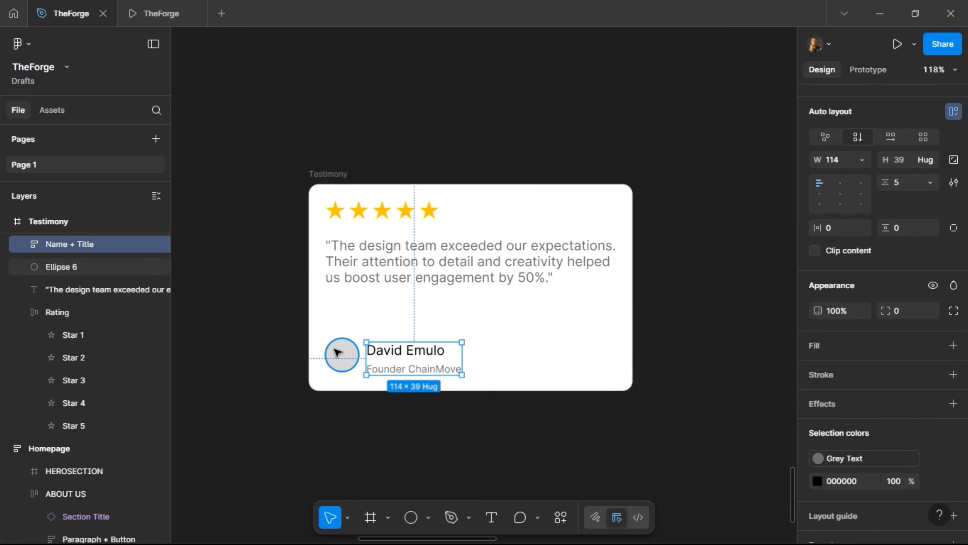
Rename the circle layer to 'Avatar'
{"action": "left_click", "coordinate": [72, 268]}
{"action": "double_click", "coordinate": [71, 267]}
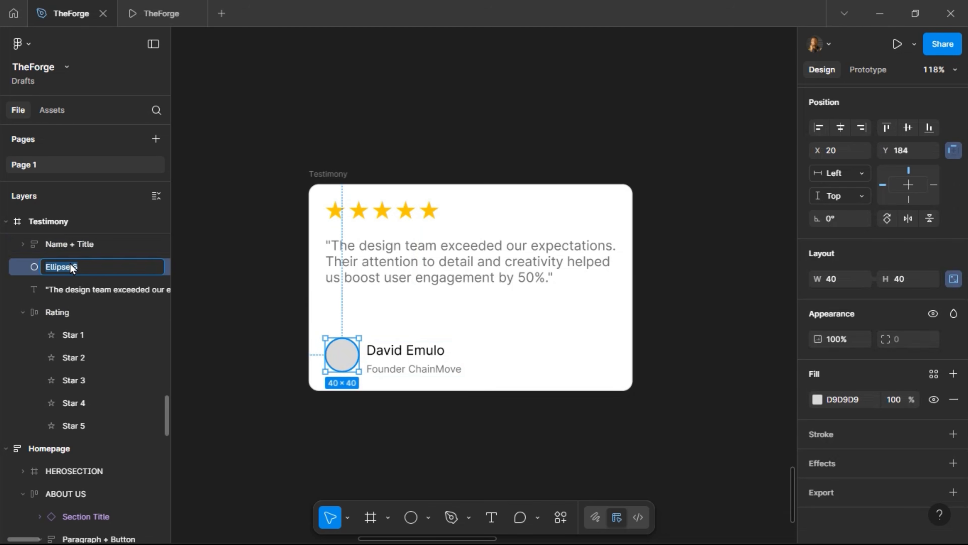
{"action": "type", "text": "Avatar"}
{"action": "key", "text": "Return"}
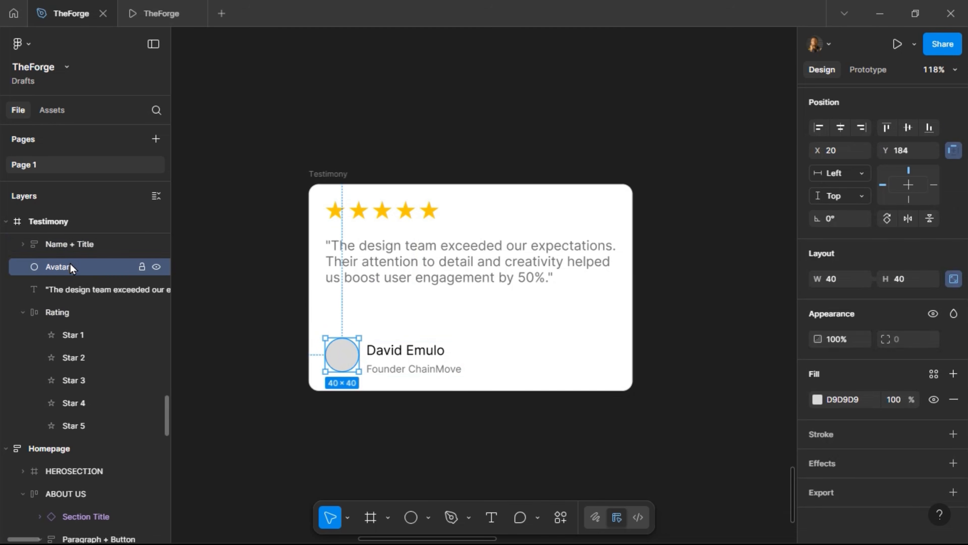
Group Avatar and Name + Title in horizontal auto layout with a 12 gap, named 'User'
{"action": "left_click", "coordinate": [388, 353], "text": "shift"}
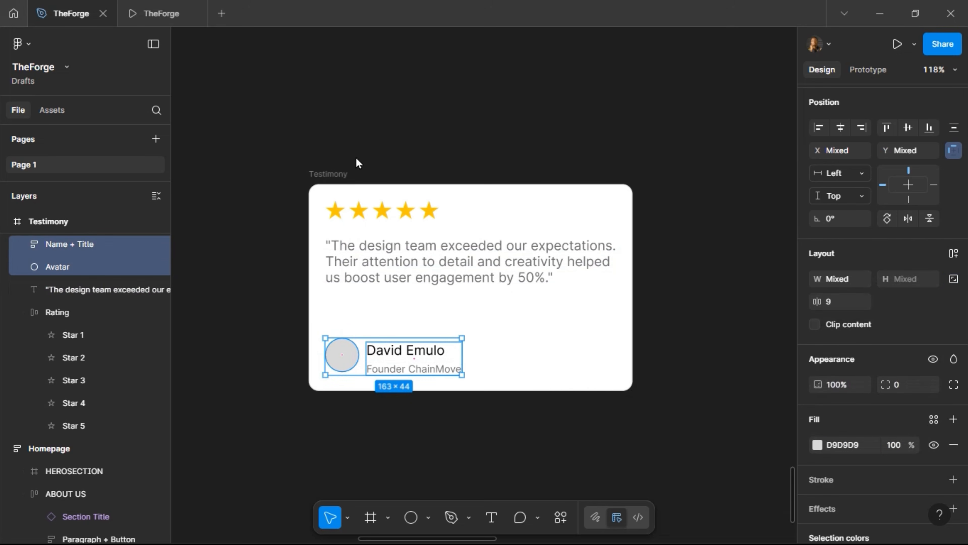
{"action": "left_click", "coordinate": [954, 253]}
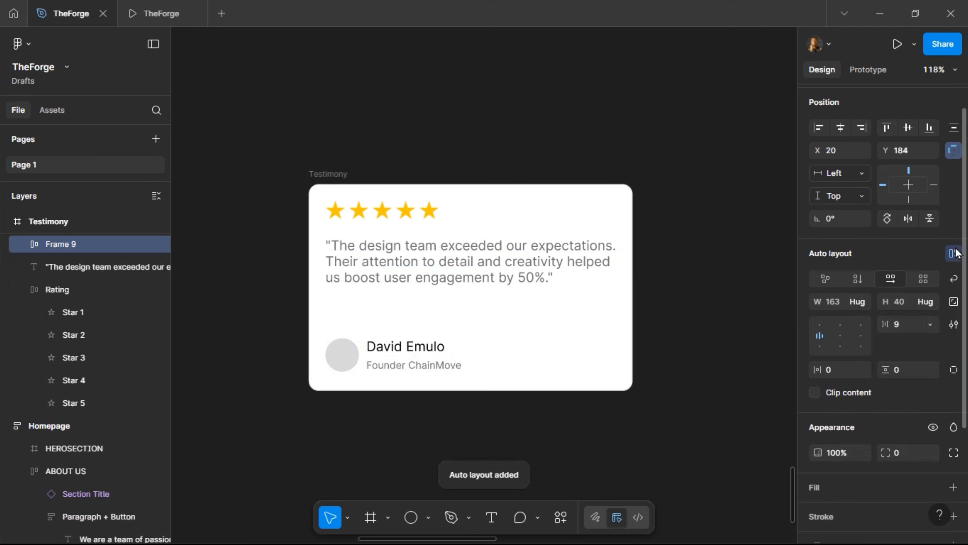
{"action": "left_click", "coordinate": [915, 329]}
{"action": "type", "text": "12"}
{"action": "key", "text": "Return"}
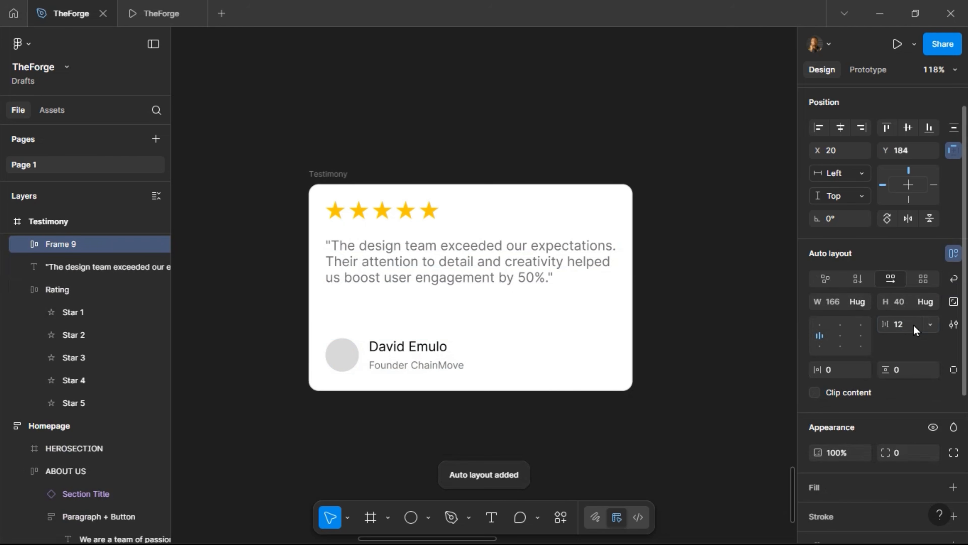
{"action": "double_click", "coordinate": [57, 244]}
{"action": "type", "text": "User"}
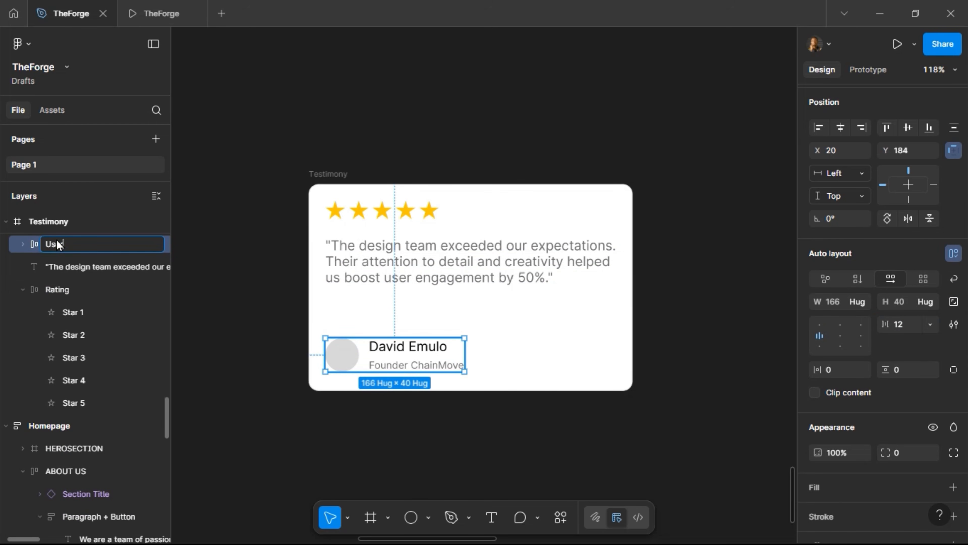
{"action": "key", "text": "Return"}
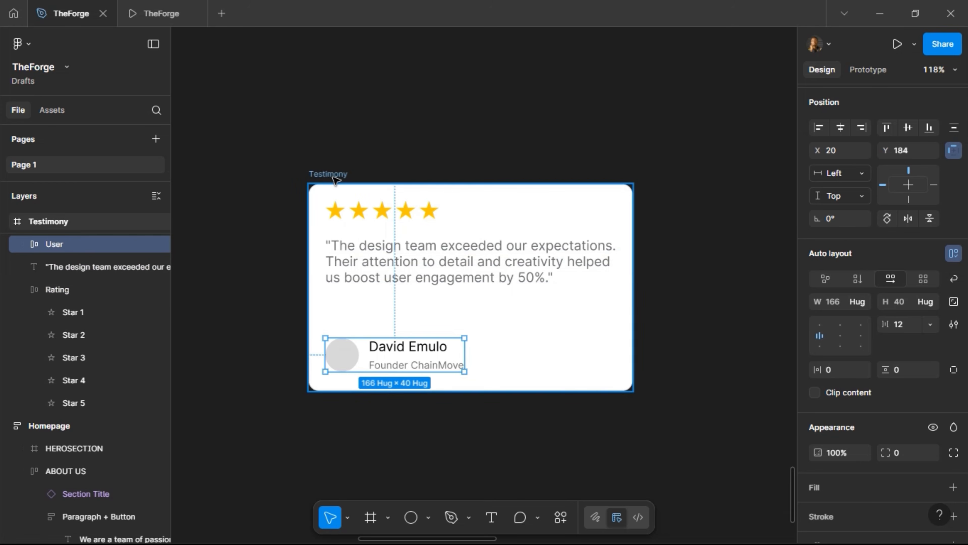
Apply auto layout to the Testimony card with 20 padding
{"action": "key", "text": "Escape"}
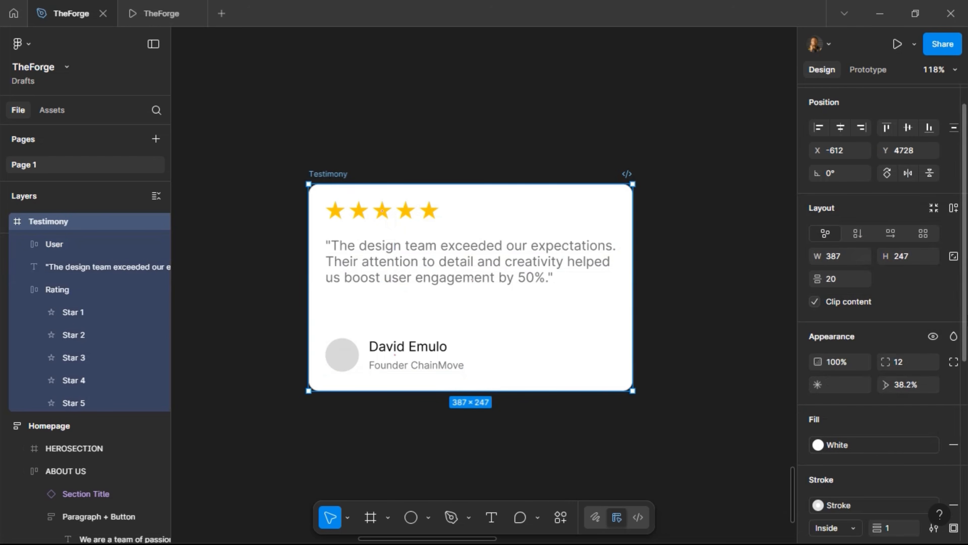
{"action": "left_click", "coordinate": [953, 207]}
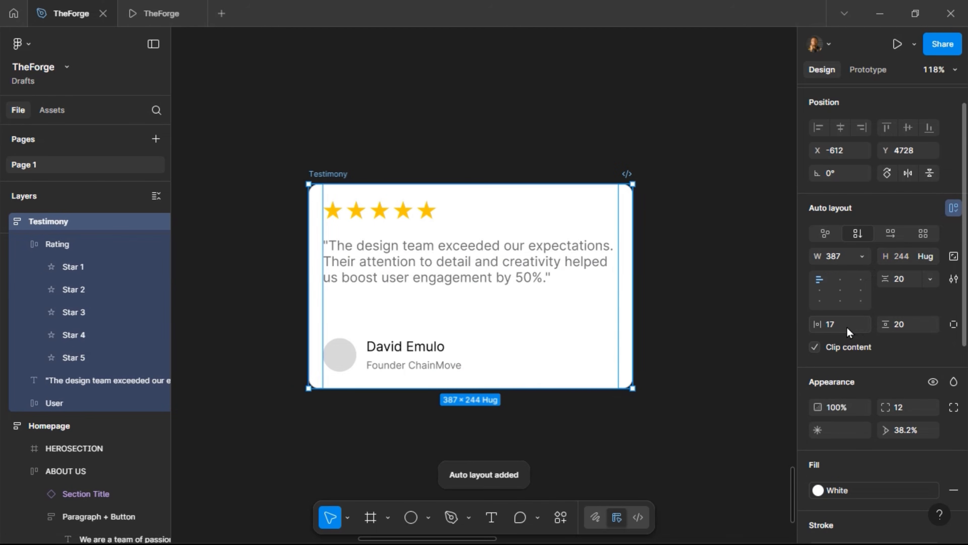
{"action": "left_click", "coordinate": [847, 328]}
{"action": "type", "text": "20"}
{"action": "key", "text": "Return"}
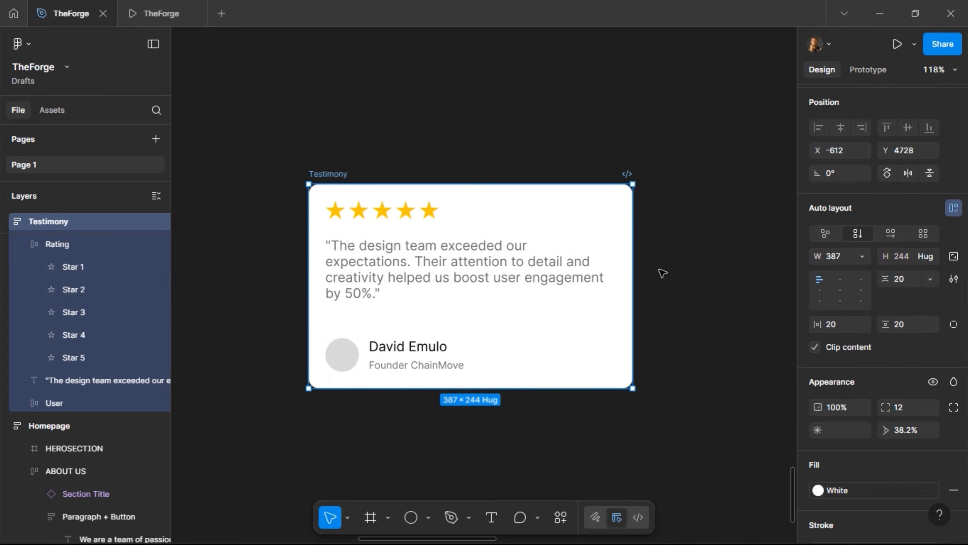
{"action": "scroll", "coordinate": [303, 286], "scroll_direction": "down", "scroll_amount": 5}
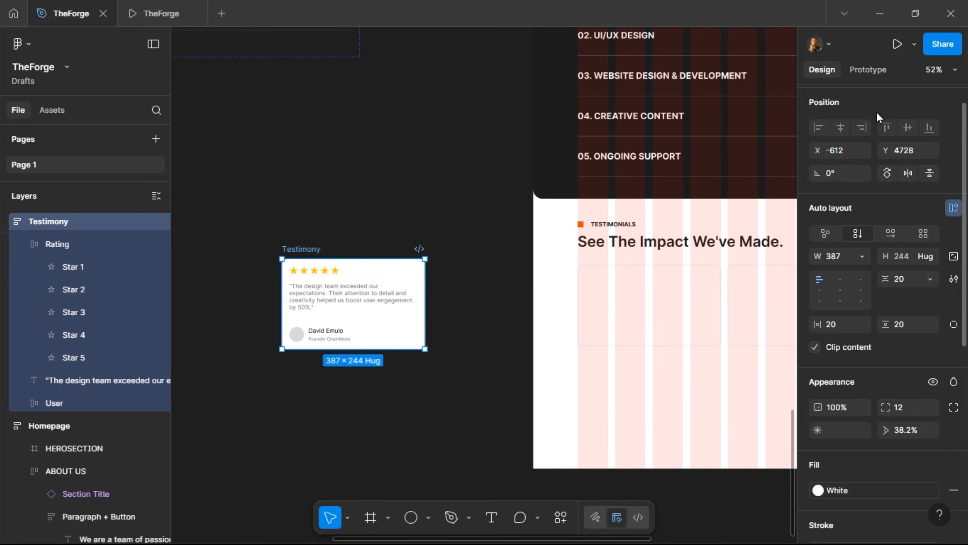
Make Testimony a component, replace the four placeholder cards with its instances, and preview the prototype
{"action": "scroll", "coordinate": [877, 110], "scroll_direction": "up", "scroll_amount": 1}
{"action": "left_click", "coordinate": [931, 101]}
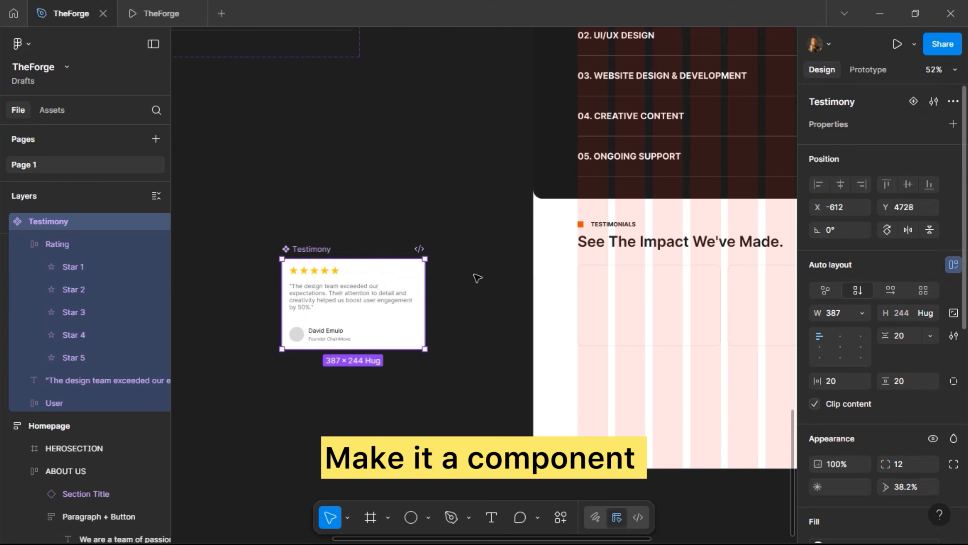
{"action": "scroll", "coordinate": [395, 317], "scroll_direction": "right", "scroll_amount": 8}
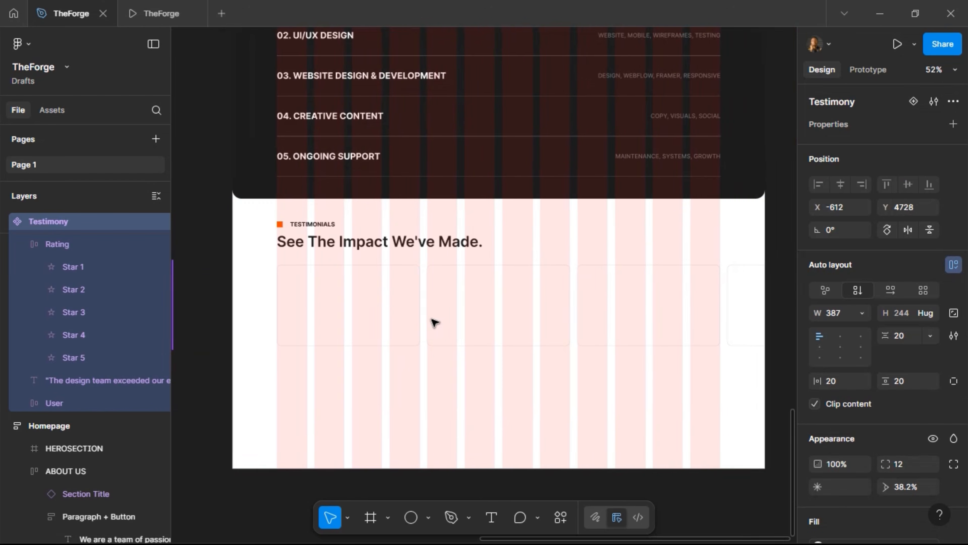
{"action": "left_click", "coordinate": [385, 324]}
{"action": "double_click", "coordinate": [385, 323]}
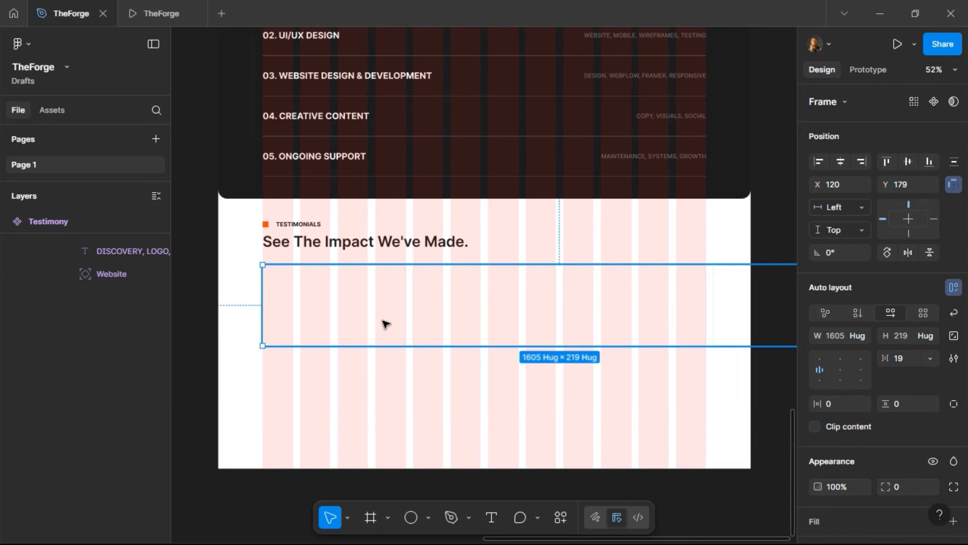
{"action": "key", "text": "Return"}
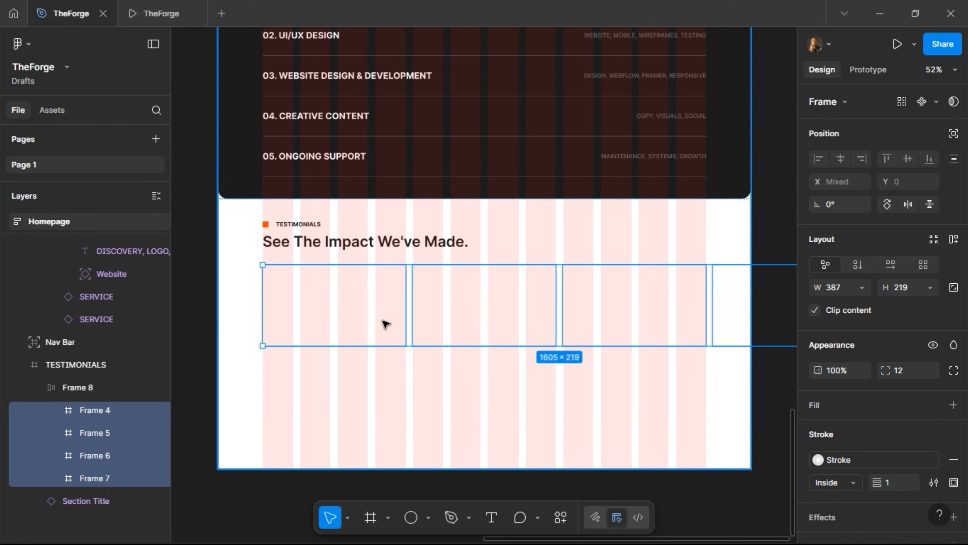
{"action": "key", "text": "ctrl+shift+r"}
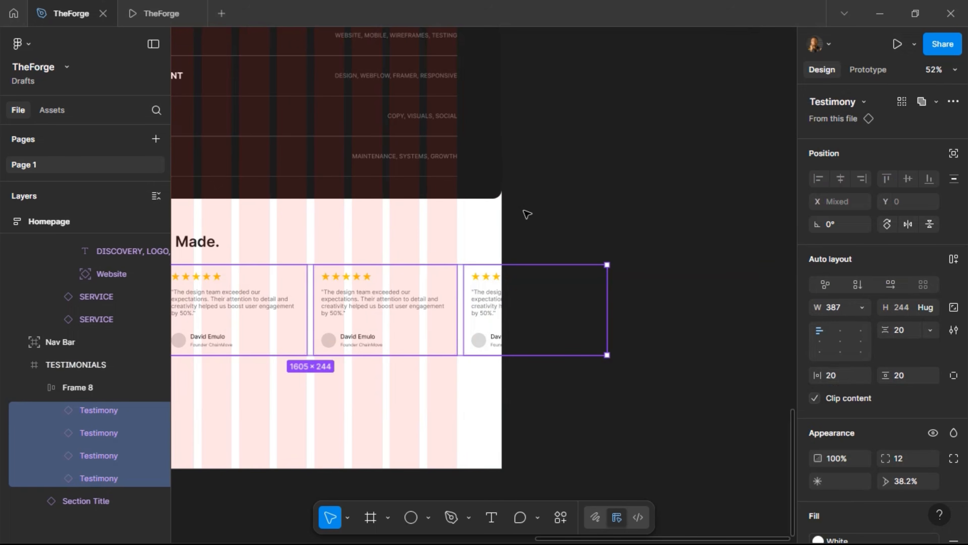
{"action": "scroll", "coordinate": [530, 214], "scroll_direction": "left", "scroll_amount": 6}
{"action": "left_click", "coordinate": [163, 19]}
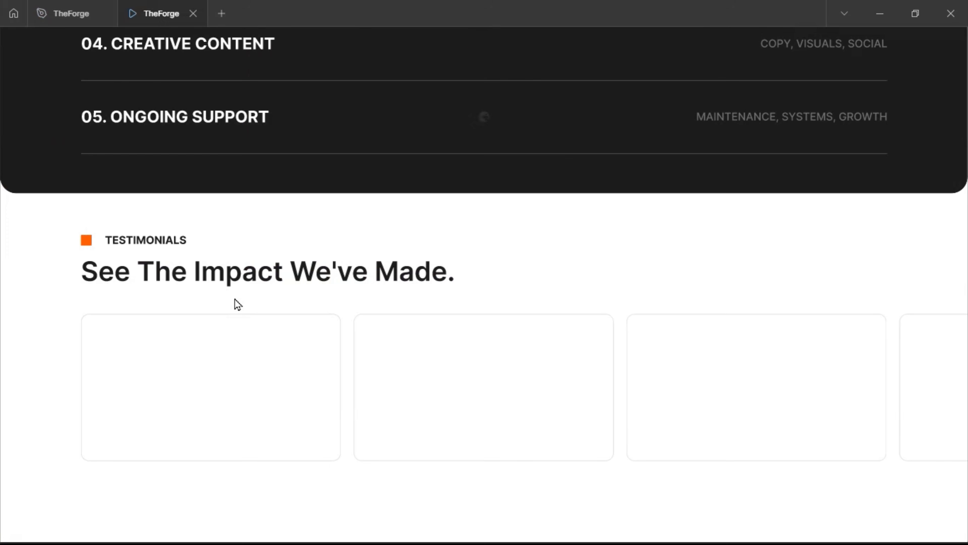
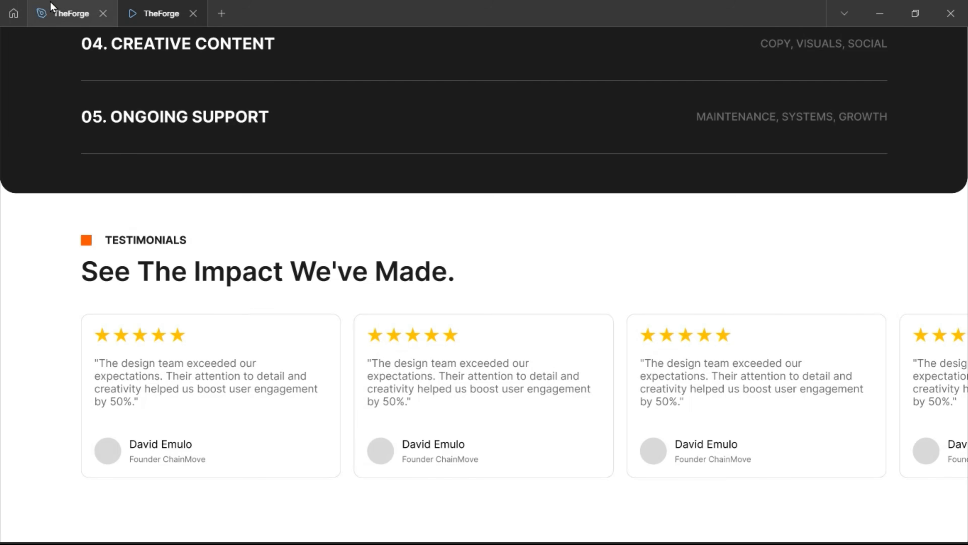
Expose the Testimony card's quote text as a text property named Testimony
{"action": "left_click", "coordinate": [33, 8]}
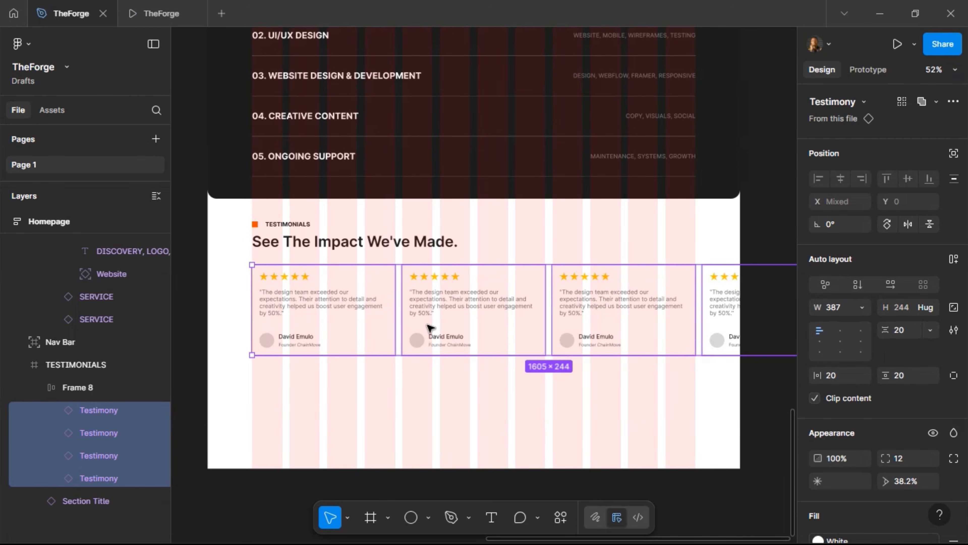
{"action": "scroll", "coordinate": [398, 369], "scroll_direction": "left", "scroll_amount": 5}
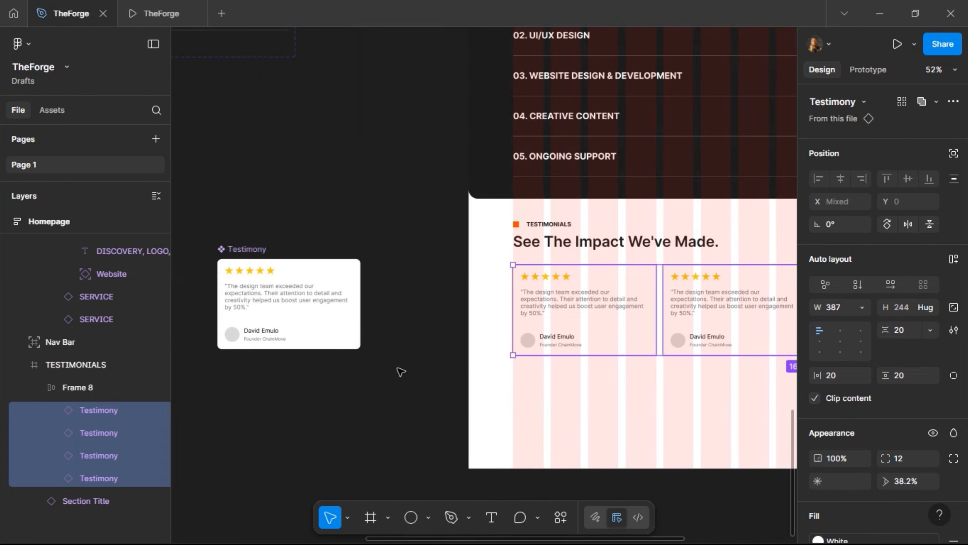
{"action": "scroll", "coordinate": [401, 372], "scroll_direction": "left", "scroll_amount": 2}
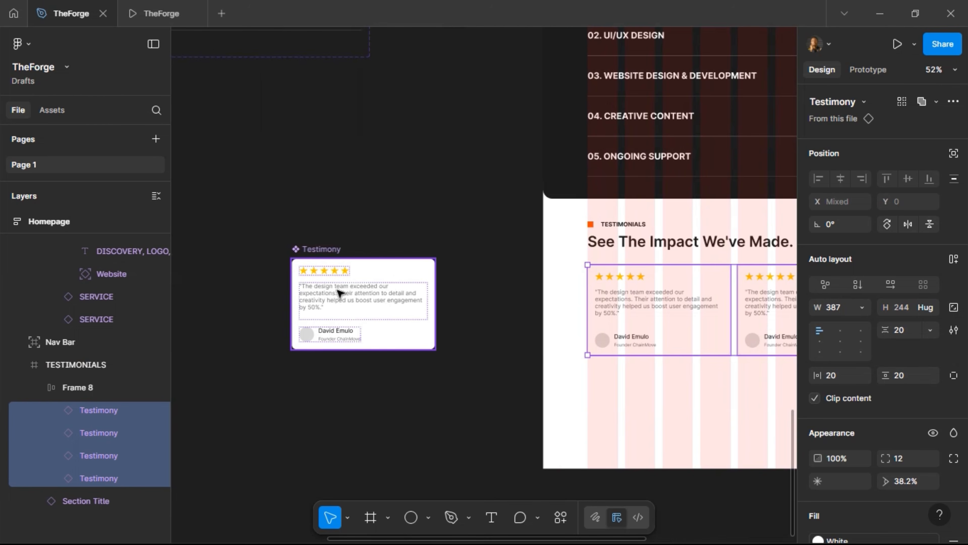
{"action": "left_click", "coordinate": [339, 293]}
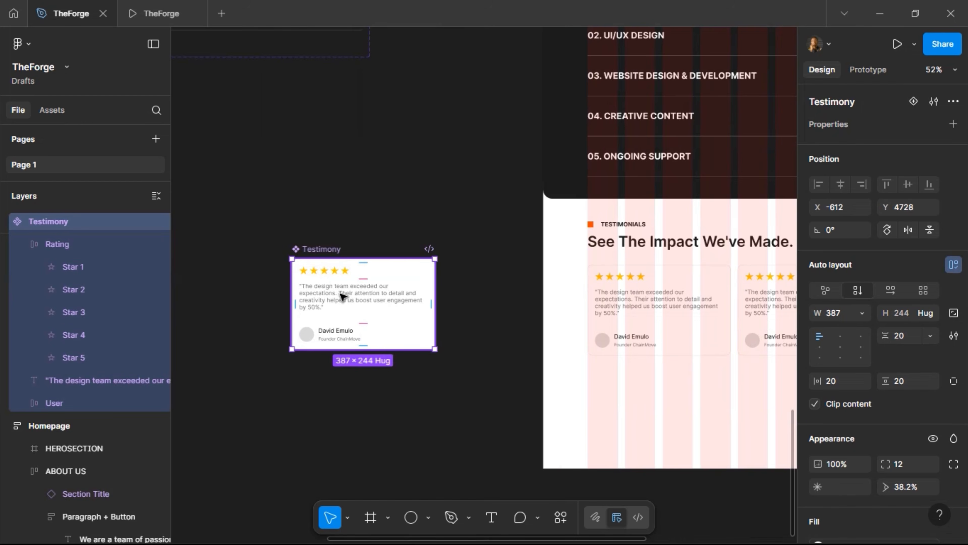
{"action": "left_click", "coordinate": [342, 295]}
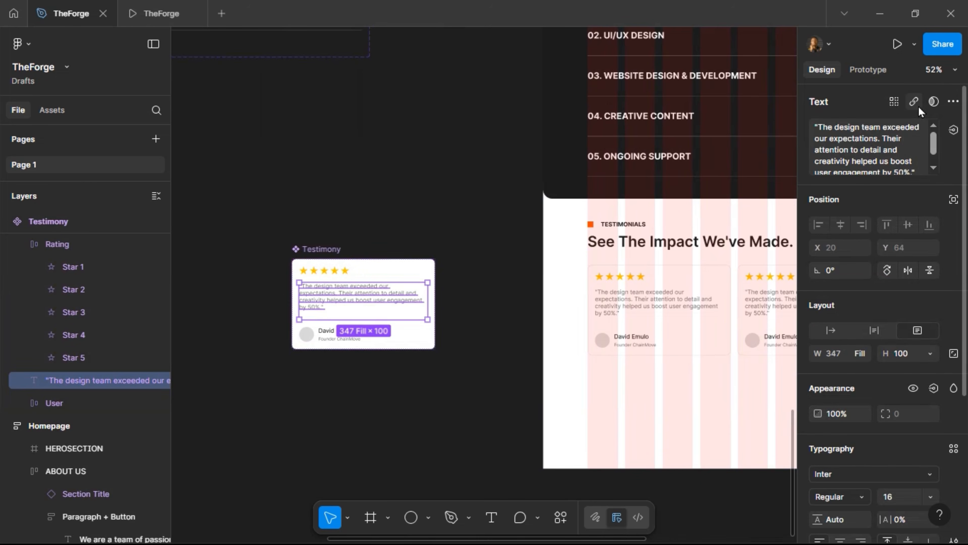
{"action": "left_click", "coordinate": [953, 129]}
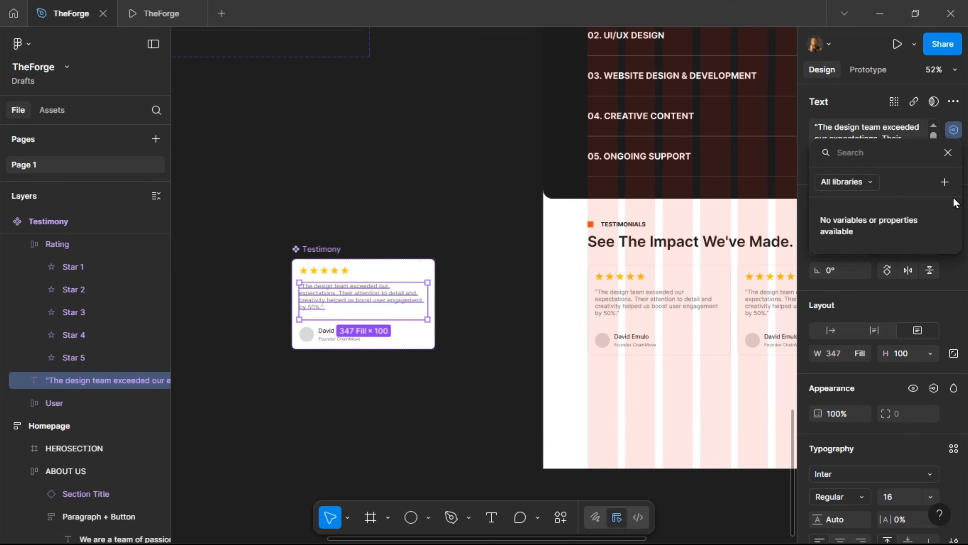
{"action": "left_click", "coordinate": [945, 182]}
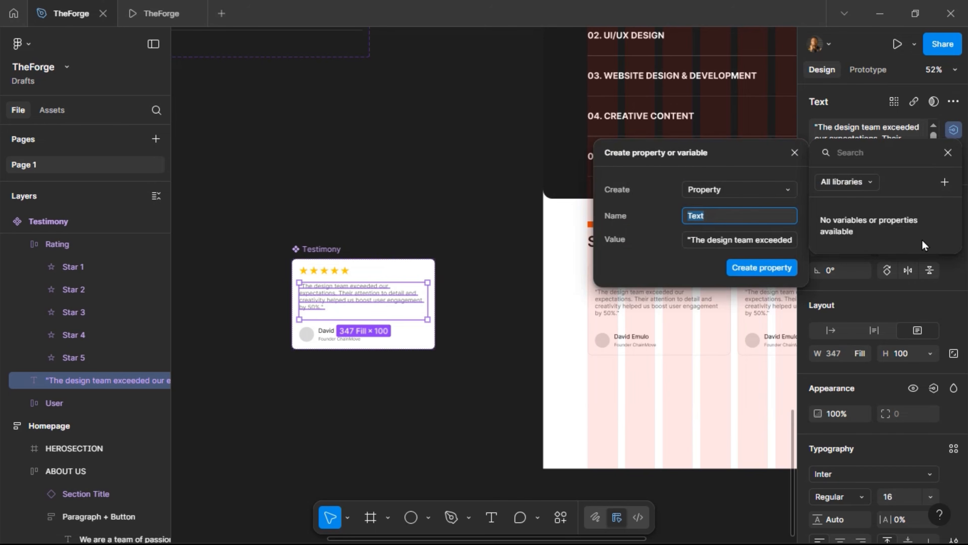
{"action": "type", "text": "Testimony"}
{"action": "key", "text": "Return"}
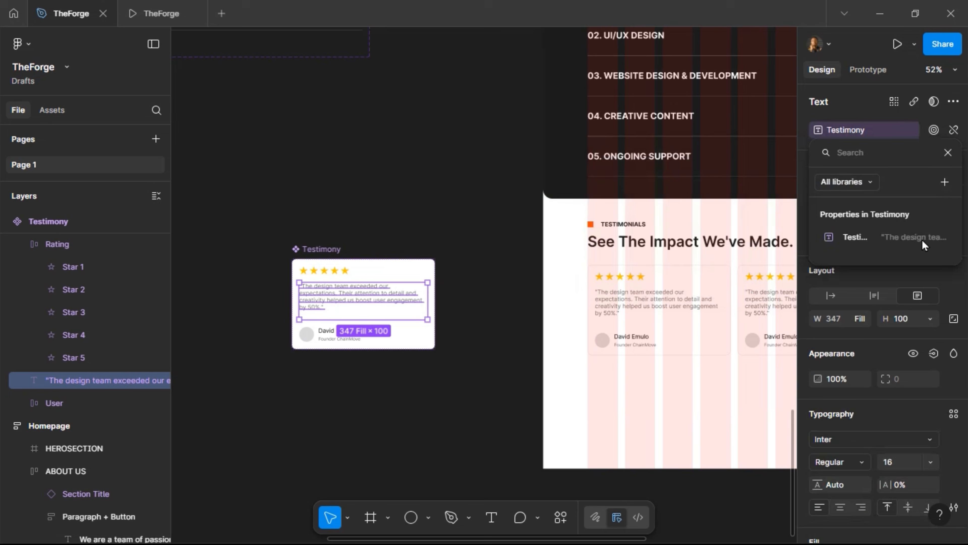
Add a Name text property for the reviewer's name text
{"action": "scroll", "coordinate": [326, 336], "scroll_direction": "up", "scroll_amount": 3}
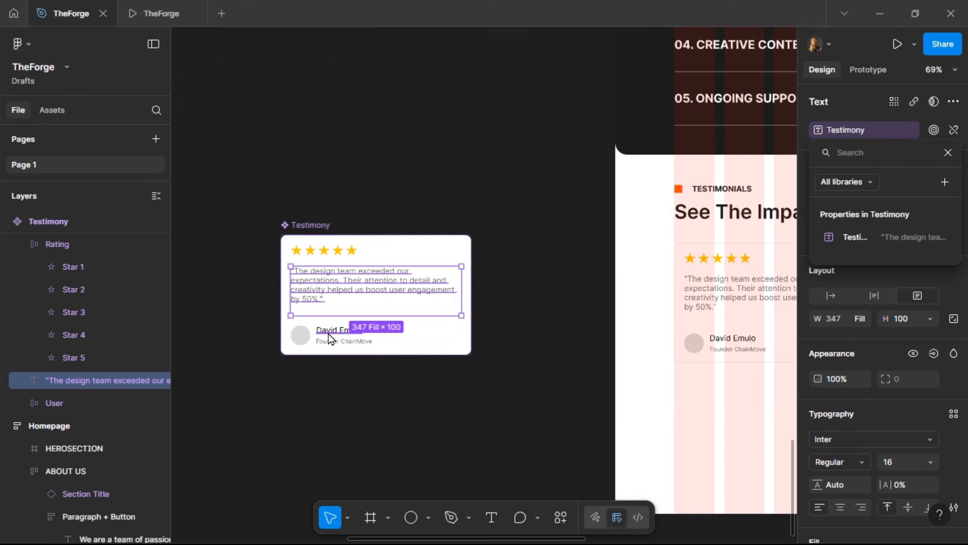
{"action": "left_click", "coordinate": [329, 333]}
{"action": "left_click", "coordinate": [329, 333]}
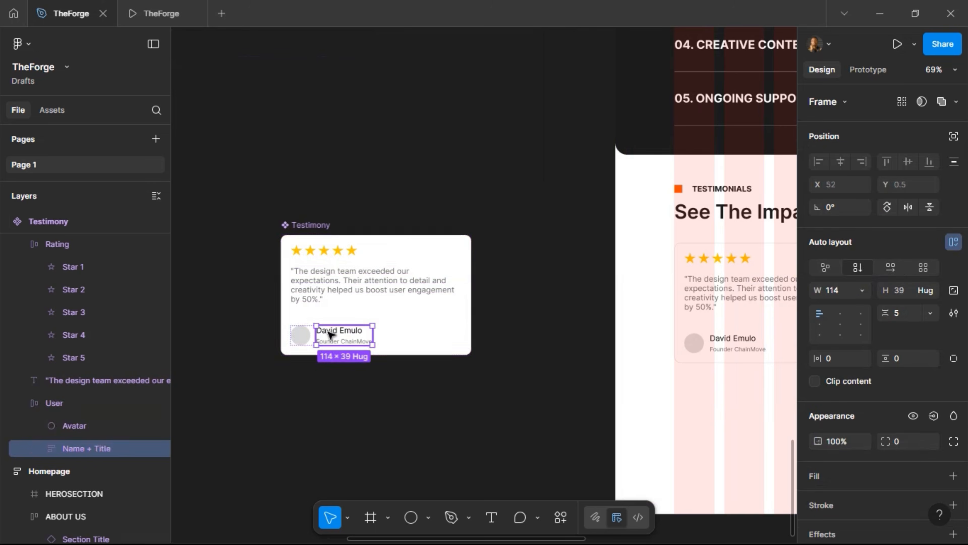
{"action": "left_click", "coordinate": [329, 334]}
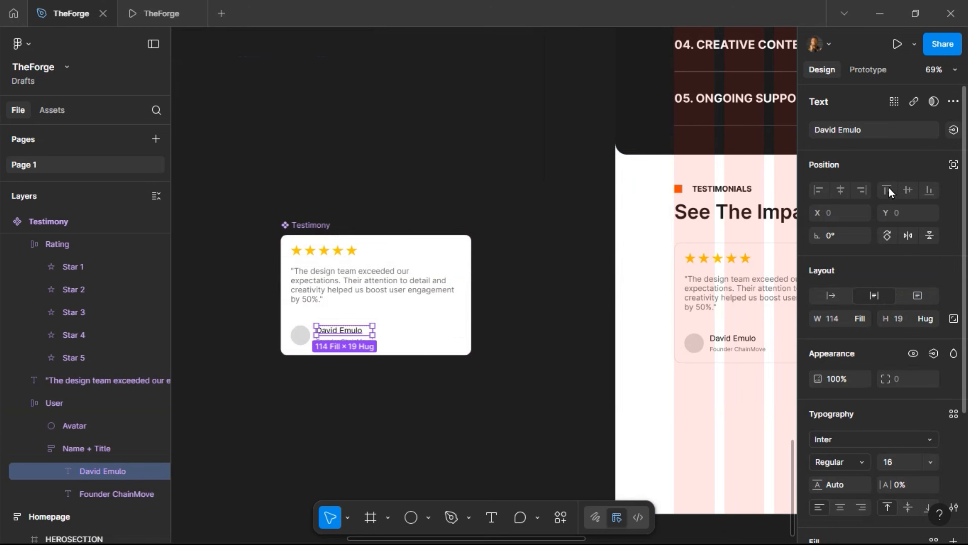
{"action": "left_click", "coordinate": [953, 129]}
{"action": "left_click", "coordinate": [945, 181]}
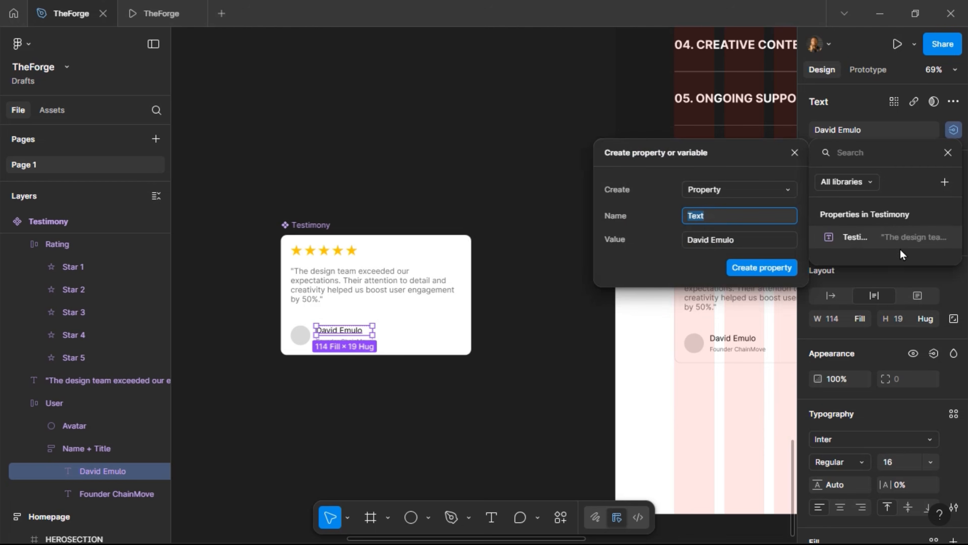
{"action": "type", "text": "Name"}
{"action": "key", "text": "Return"}
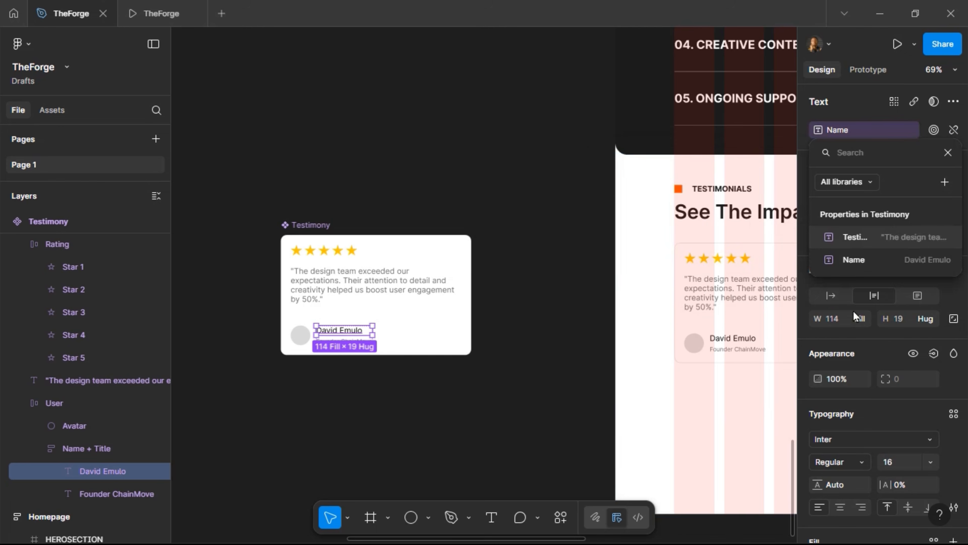
Add a User Title property for the job title text, then preview the prototype
{"action": "key", "text": "Tab"}
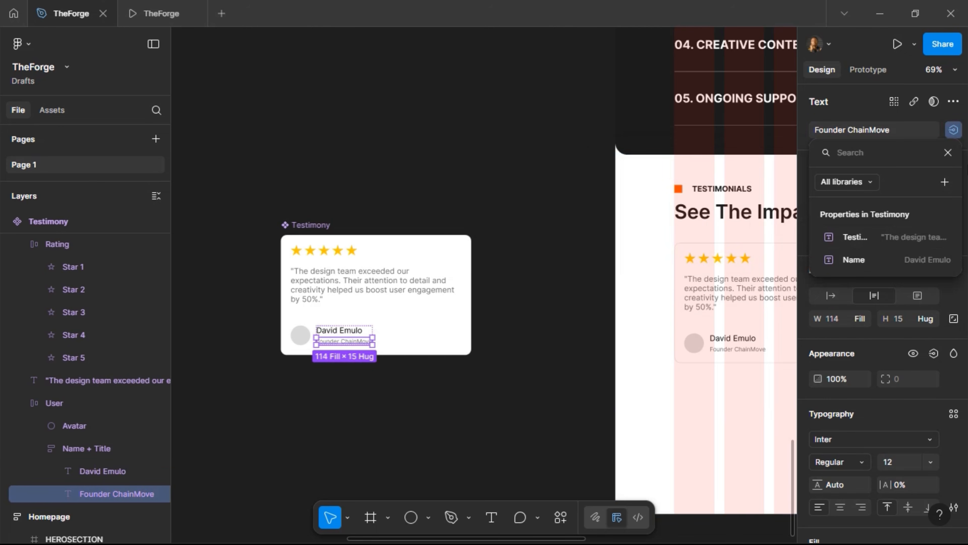
{"action": "left_click", "coordinate": [949, 182]}
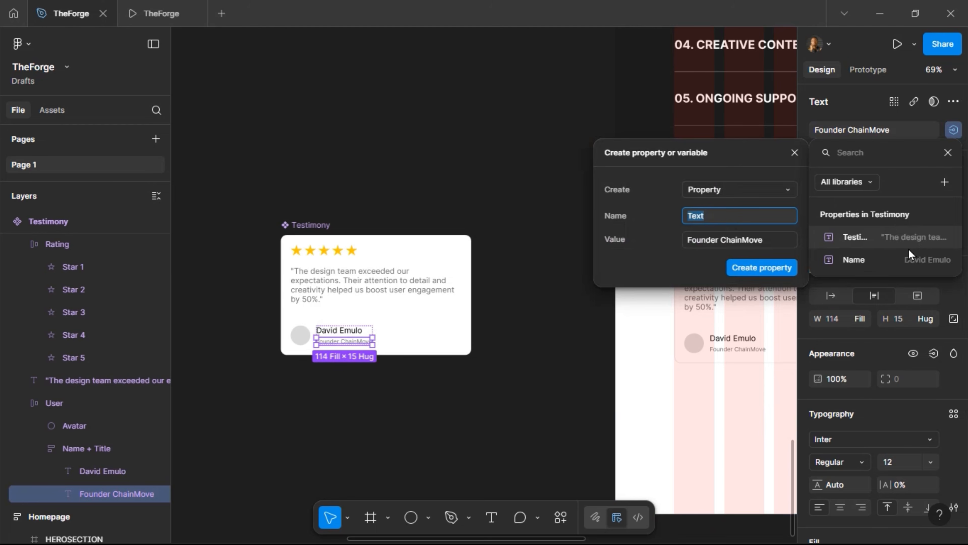
{"action": "type", "text": "User"}
{"action": "type", "text": "itle"}
{"action": "key", "text": "Return"}
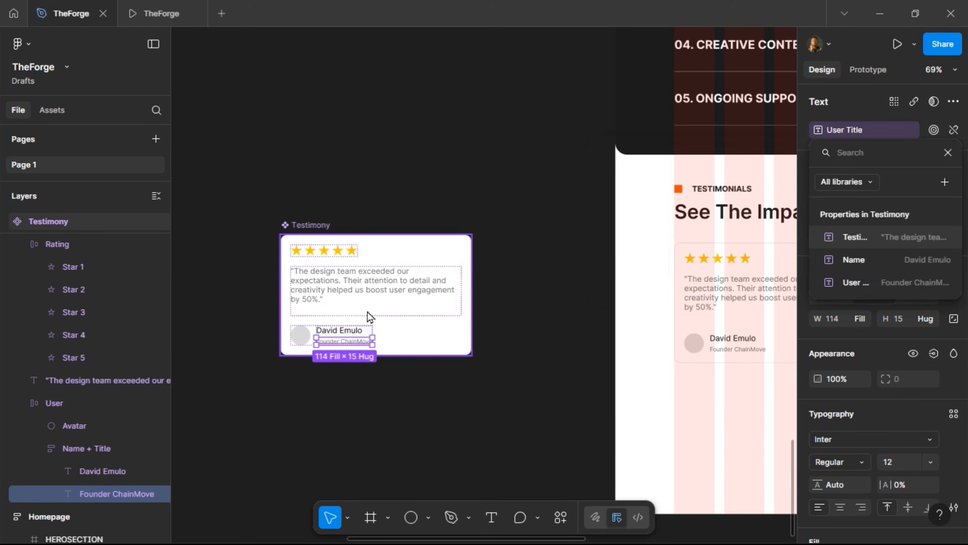
{"action": "scroll", "coordinate": [369, 316], "scroll_direction": "right", "scroll_amount": 5}
{"action": "left_click", "coordinate": [162, 13]}
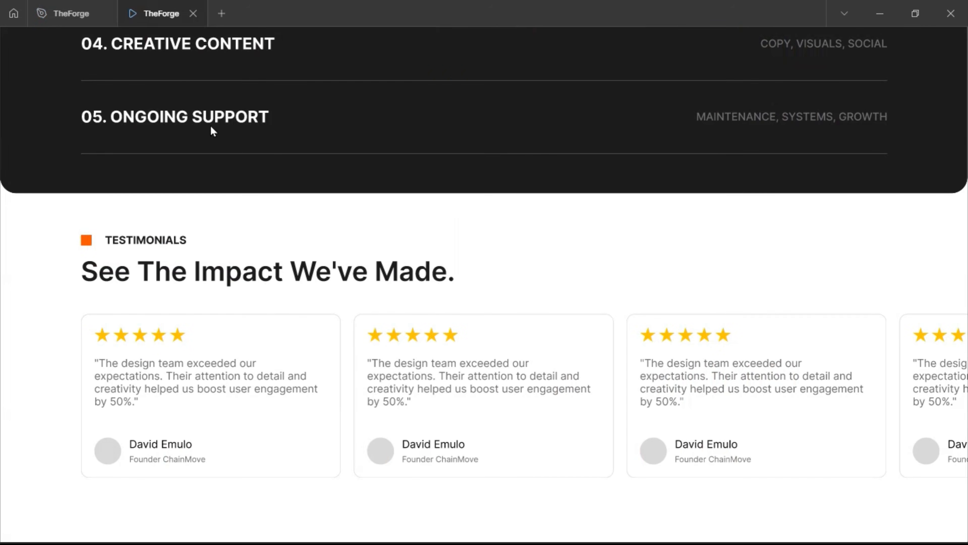
Wrap the testimonial cards in their own auto-layout row with a fixed 1605 width
{"action": "left_click", "coordinate": [60, 8]}
{"action": "scroll", "coordinate": [414, 344], "scroll_direction": "right", "scroll_amount": 5}
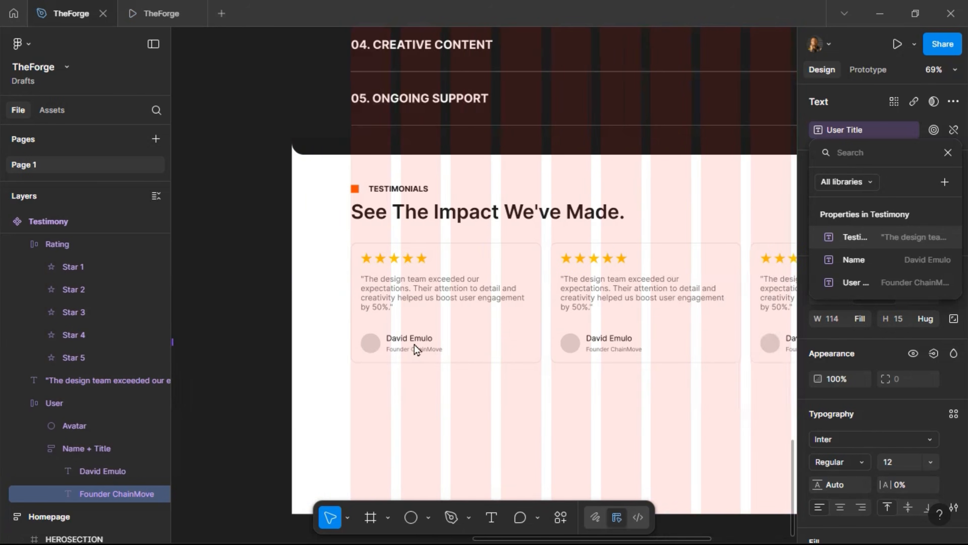
{"action": "scroll", "coordinate": [365, 372], "scroll_direction": "down", "scroll_amount": 5}
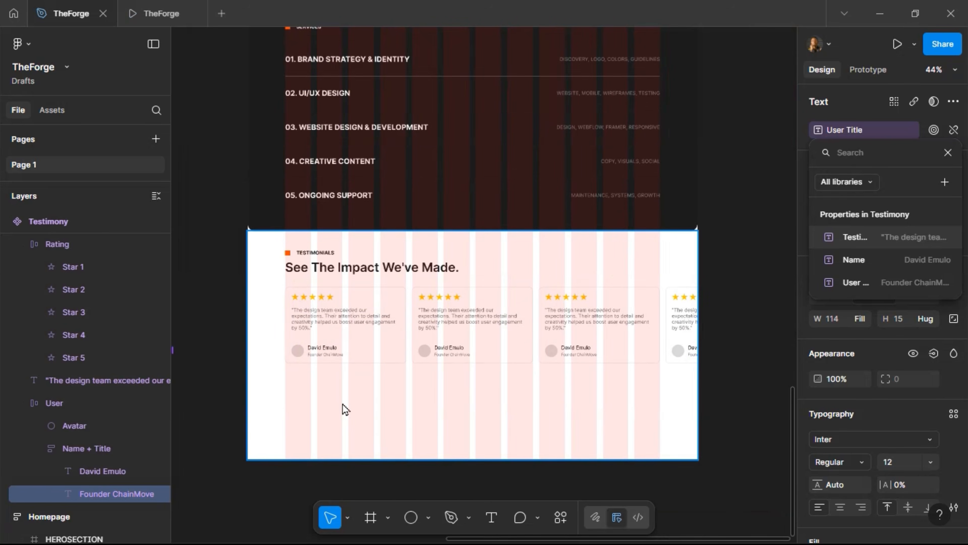
{"action": "key", "text": "Escape"}
{"action": "left_click", "coordinate": [385, 332]}
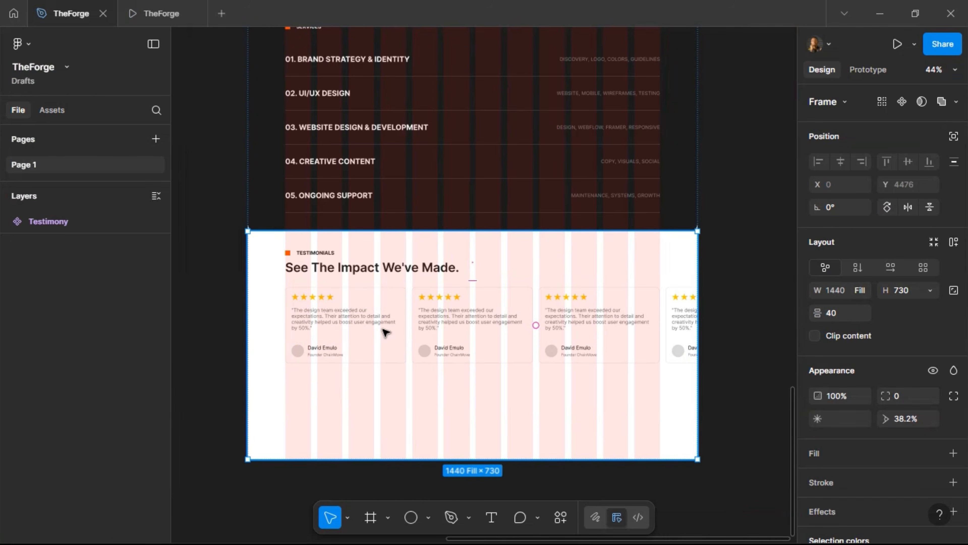
{"action": "key", "text": "shift+a"}
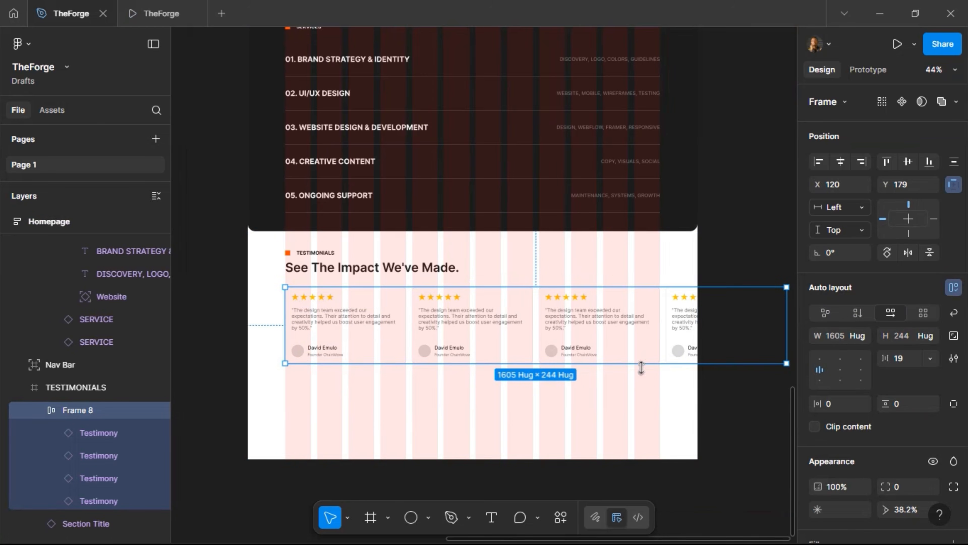
{"action": "left_click", "coordinate": [862, 336]}
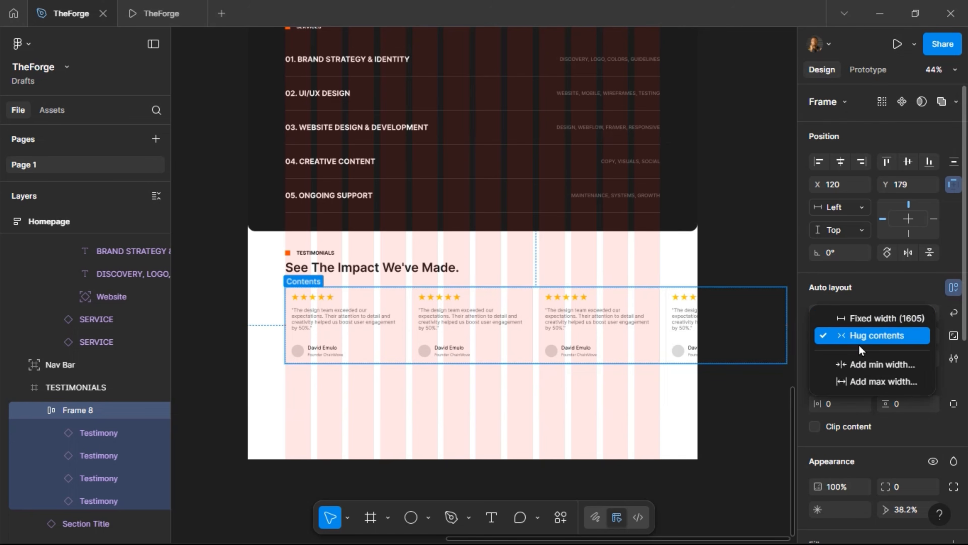
{"action": "left_click", "coordinate": [861, 321]}
Give the TESTIMONIALS section auto layout with 120 horizontal padding
{"action": "left_click", "coordinate": [621, 272]}
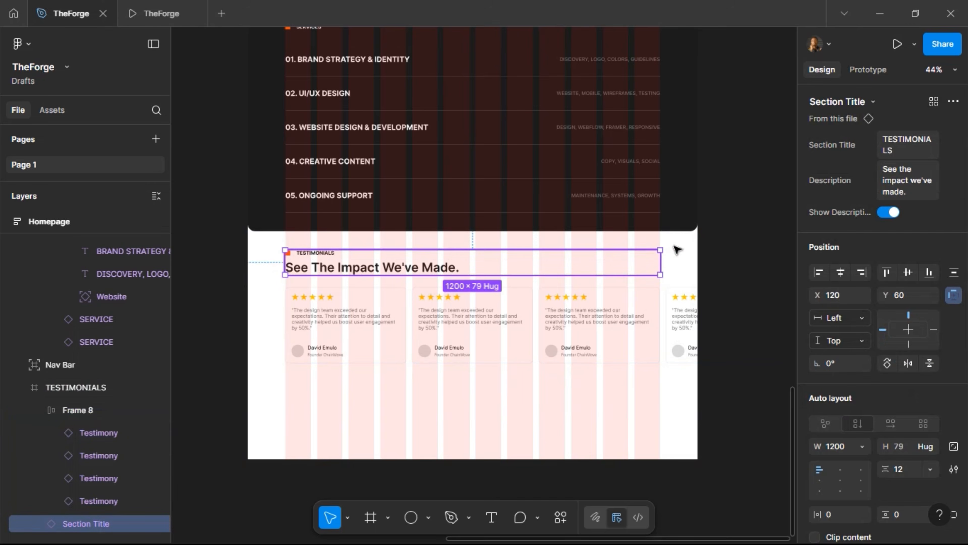
{"action": "left_click", "coordinate": [674, 248]}
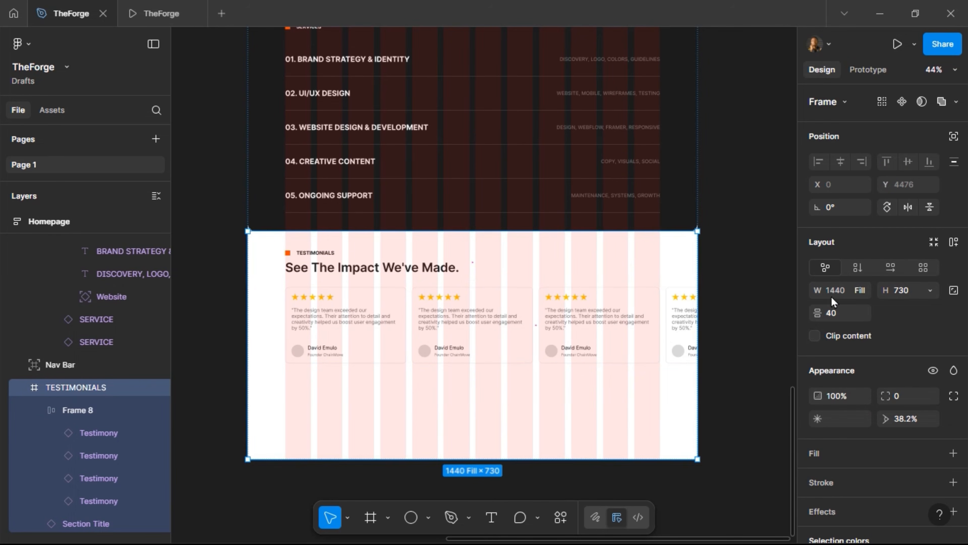
{"action": "left_click", "coordinate": [953, 242]}
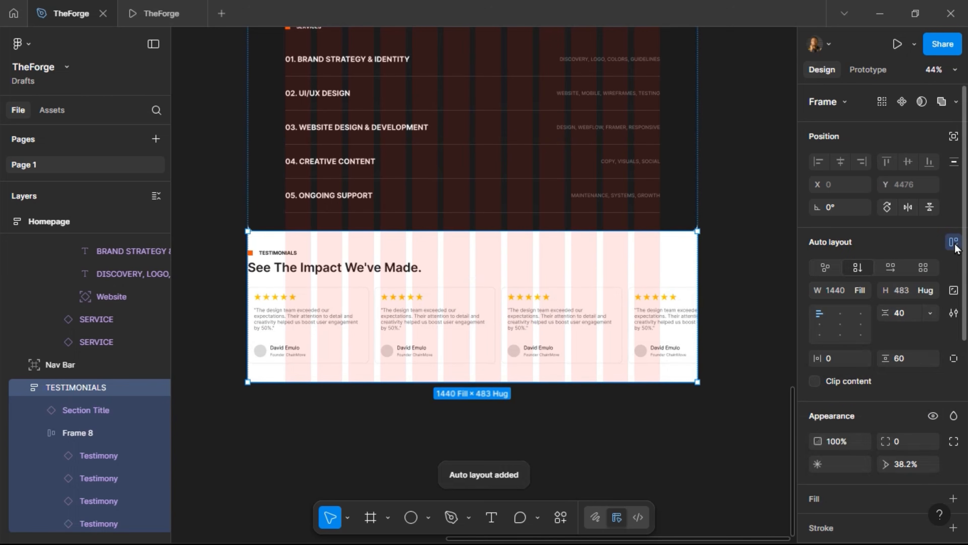
{"action": "left_click", "coordinate": [851, 364]}
{"action": "type", "text": "120"}
{"action": "key", "text": "Return"}
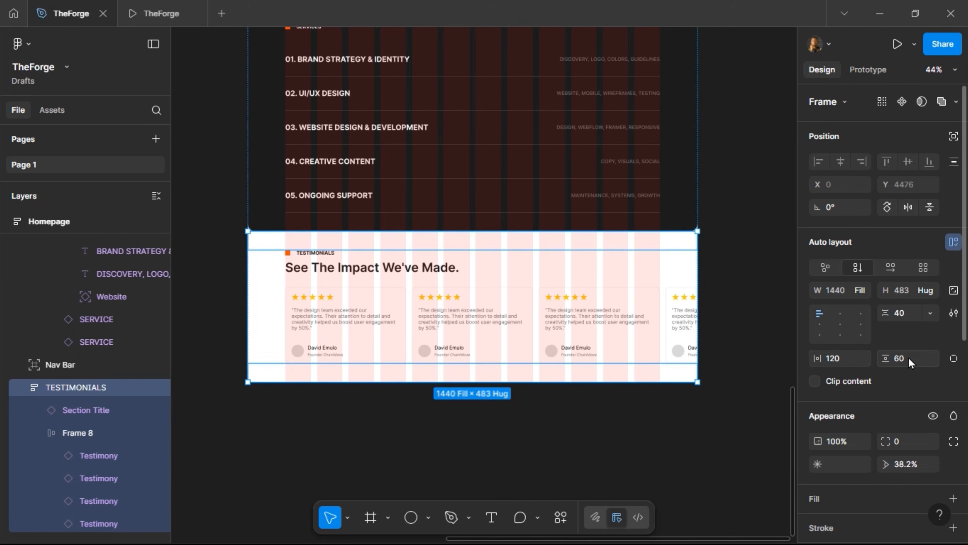
Set the card row Frame 8 width to Fill, then back to Hug
{"action": "left_click", "coordinate": [536, 346]}
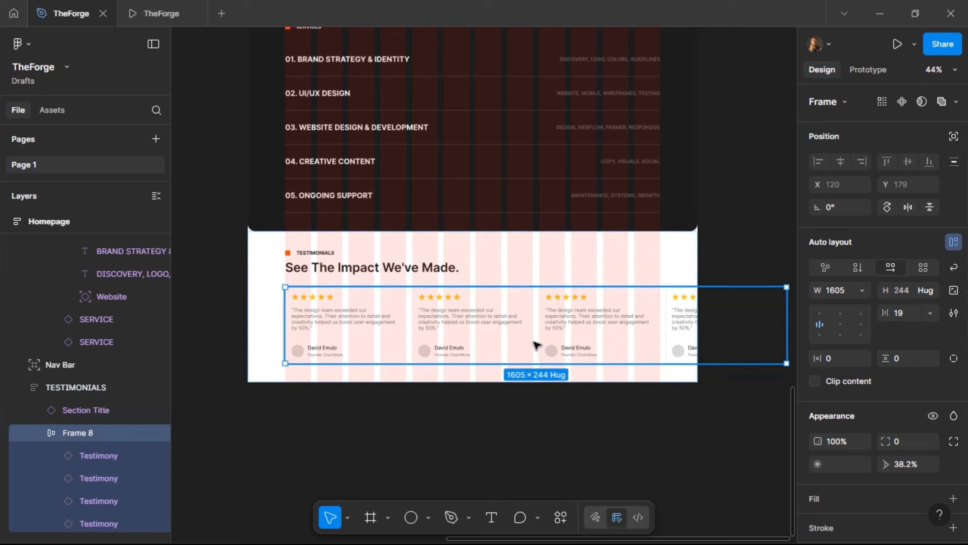
{"action": "left_click", "coordinate": [863, 291]}
{"action": "left_click", "coordinate": [857, 321]}
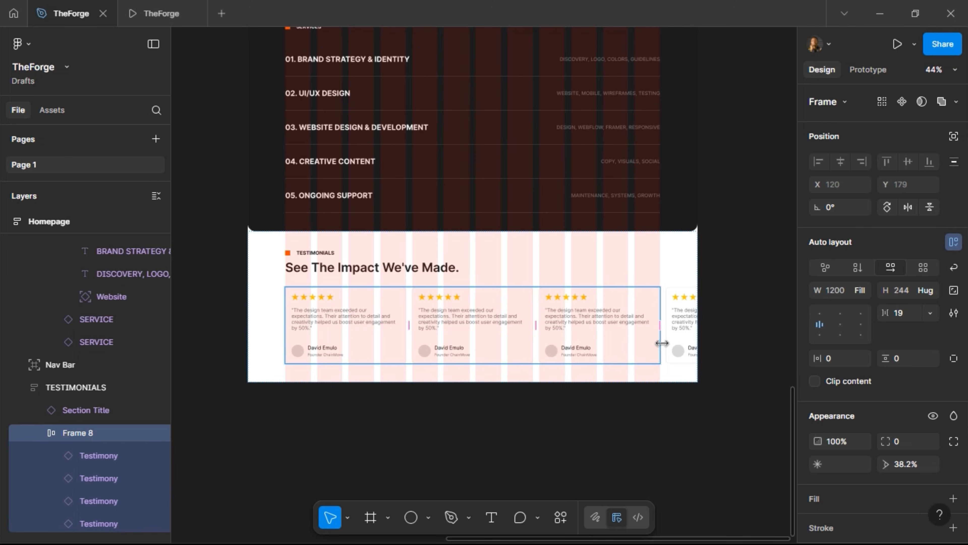
{"action": "left_click", "coordinate": [863, 290]}
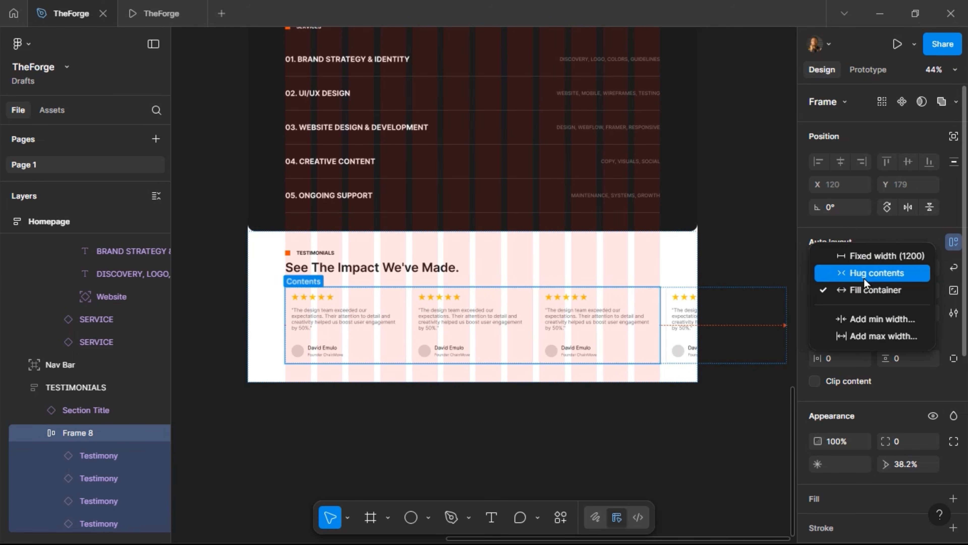
{"action": "left_click", "coordinate": [863, 279]}
Move the Testimony component aside and drag the card row out of the Testimonials section
{"action": "scroll", "coordinate": [371, 411], "scroll_direction": "left", "scroll_amount": 5}
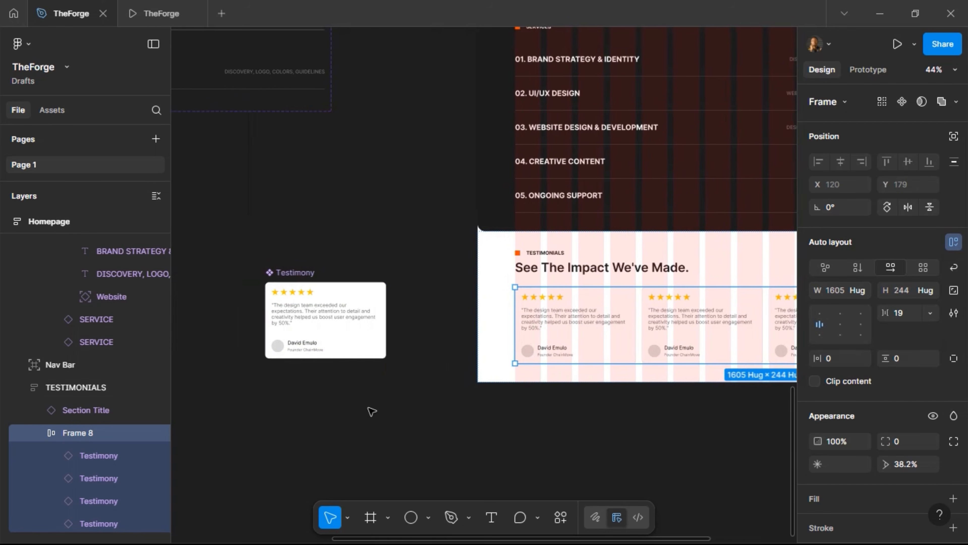
{"action": "left_click_drag", "start_coordinate": [296, 272], "coordinate": [241, 128]}
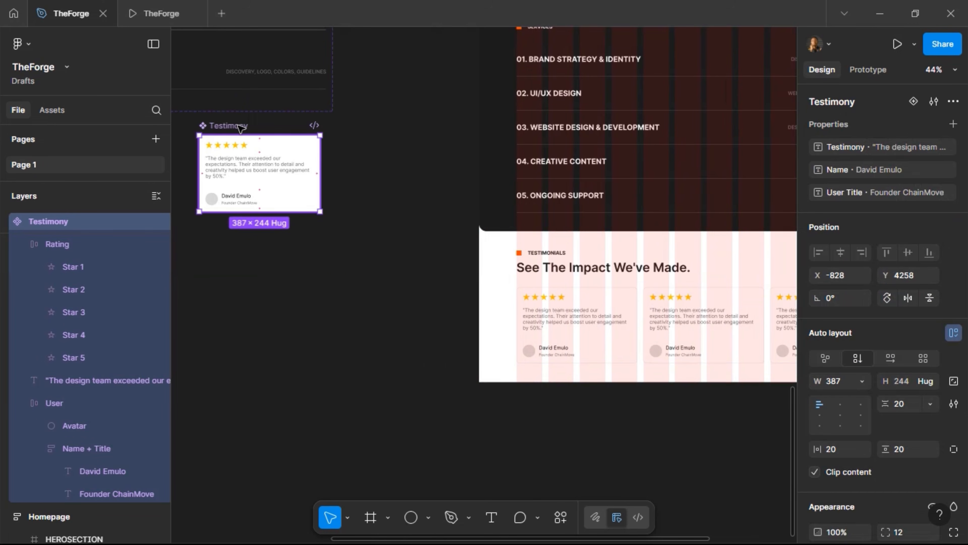
{"action": "scroll", "coordinate": [372, 276], "scroll_direction": "left", "scroll_amount": 4}
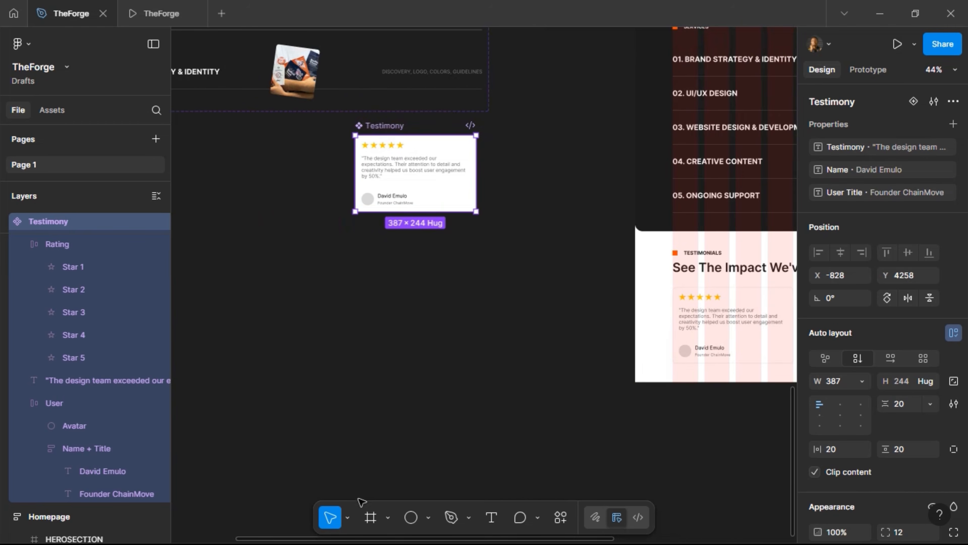
{"action": "left_click", "coordinate": [718, 304]}
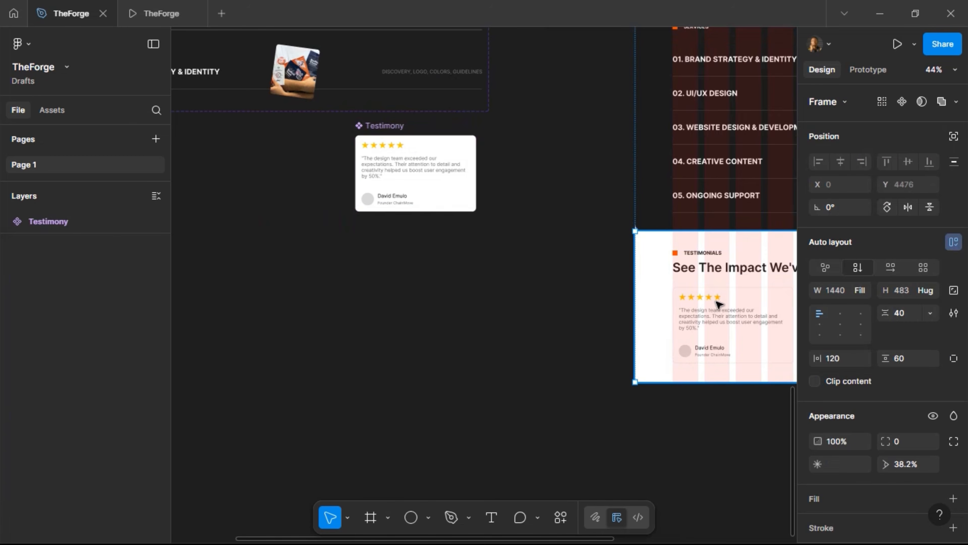
{"action": "double_click", "coordinate": [734, 313]}
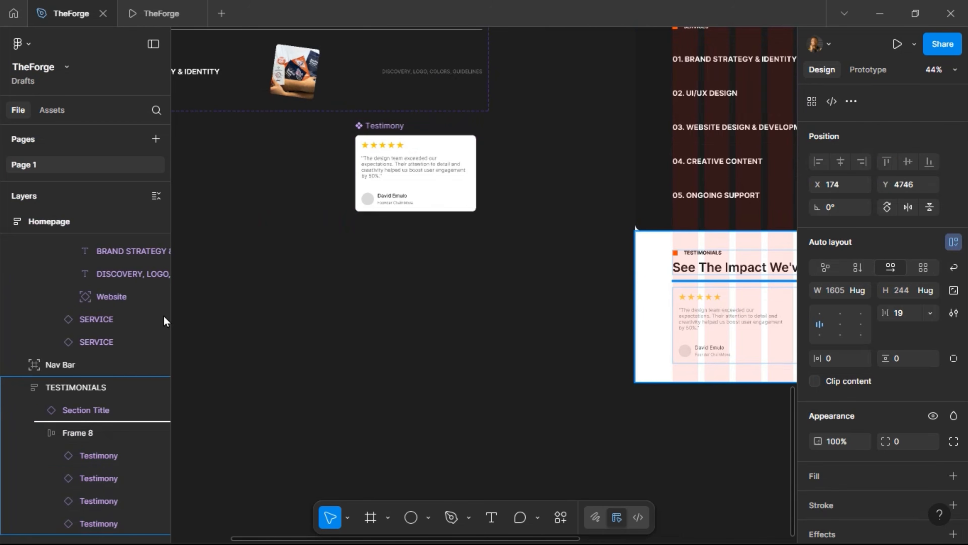
{"action": "left_click_drag", "start_coordinate": [163, 320], "coordinate": [458, 287]}
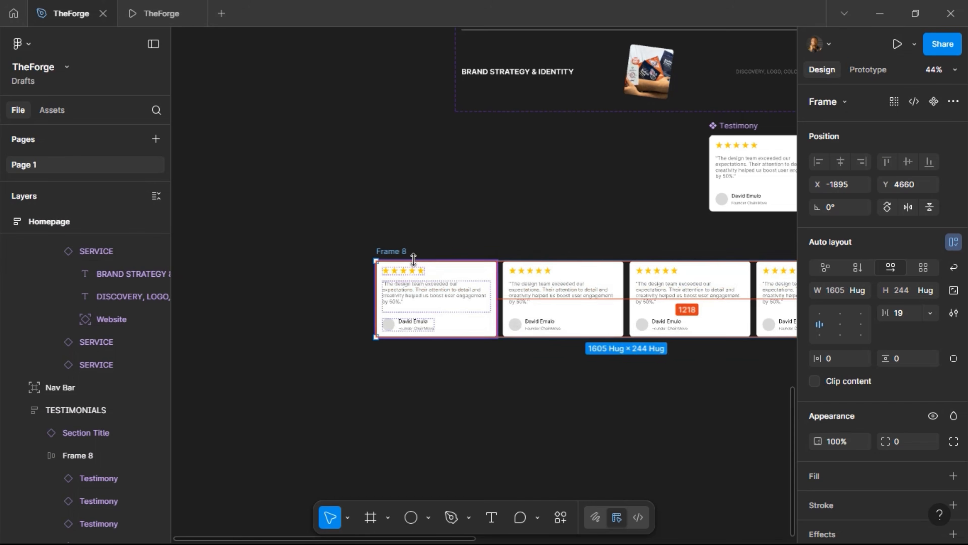
Rename the extracted card row frame to 'Testimonies'
{"action": "double_click", "coordinate": [401, 253]}
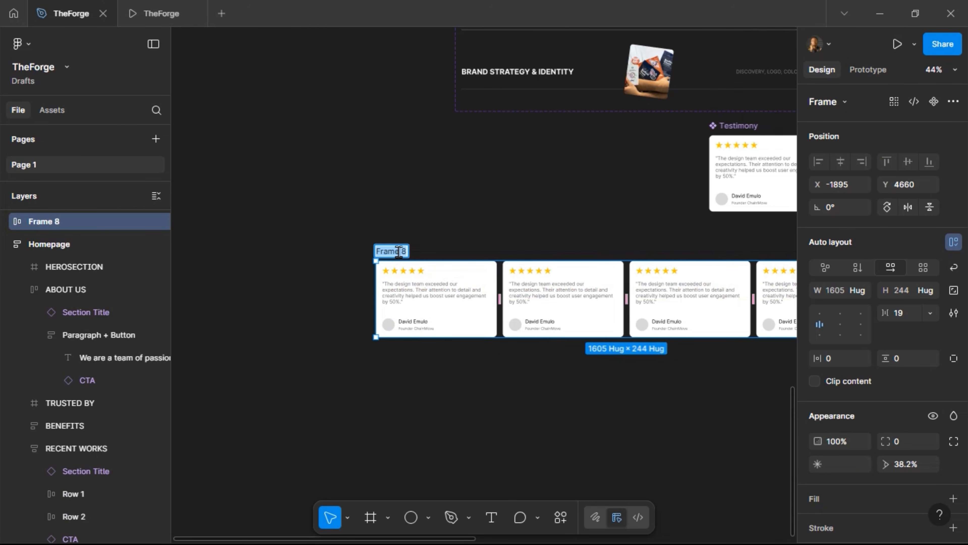
{"action": "type", "text": "Testi"}
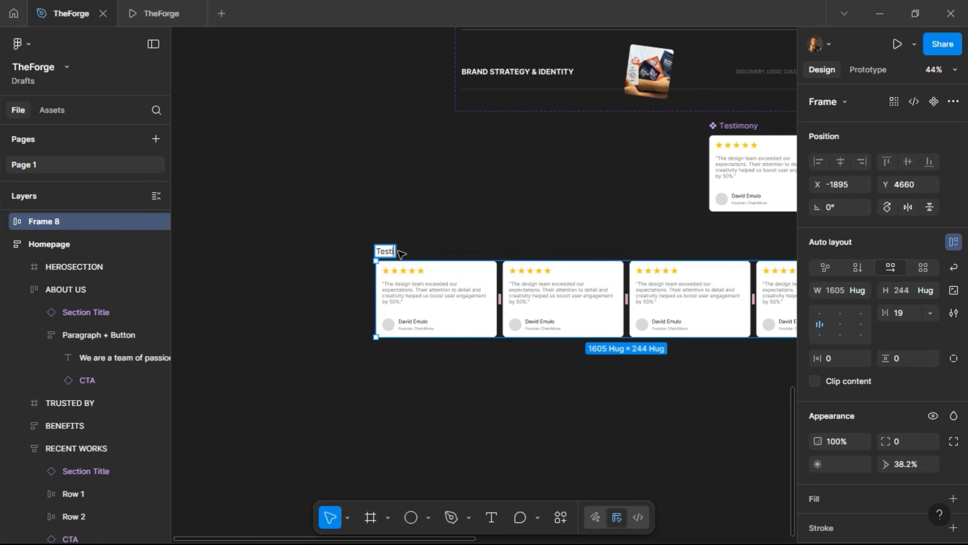
{"action": "type", "text": "monies"}
{"action": "key", "text": "Return"}
{"action": "scroll", "coordinate": [534, 301], "scroll_direction": "right", "scroll_amount": 5}
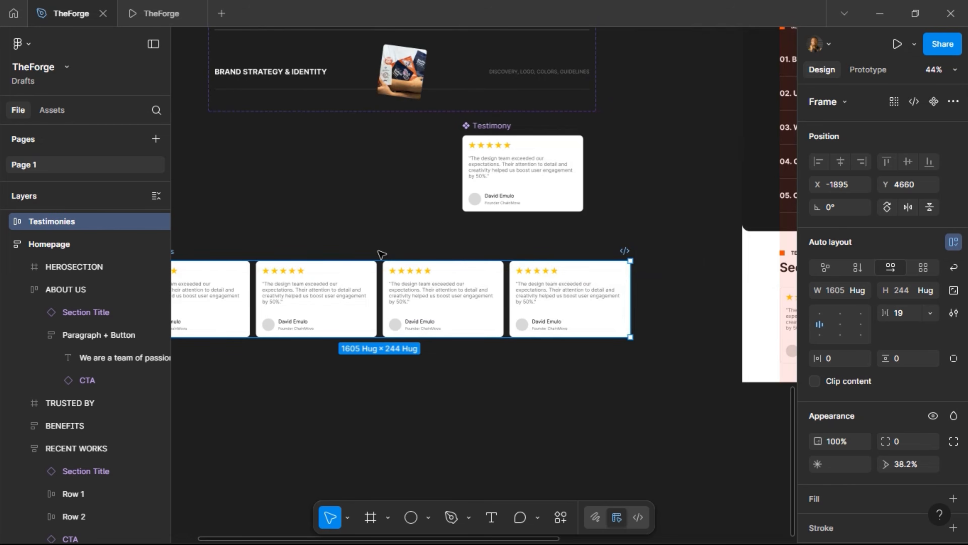
Duplicate the fourth card to make a fifth and reposition the Testimonies row
{"action": "left_click", "coordinate": [532, 301]}
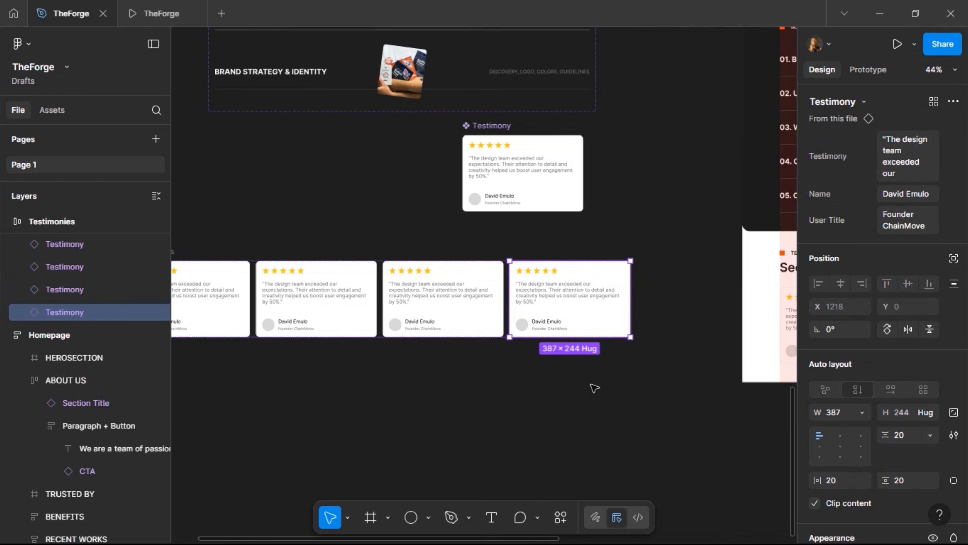
{"action": "key", "text": "ctrl+d"}
{"action": "scroll", "coordinate": [454, 317], "scroll_direction": "left", "scroll_amount": 5}
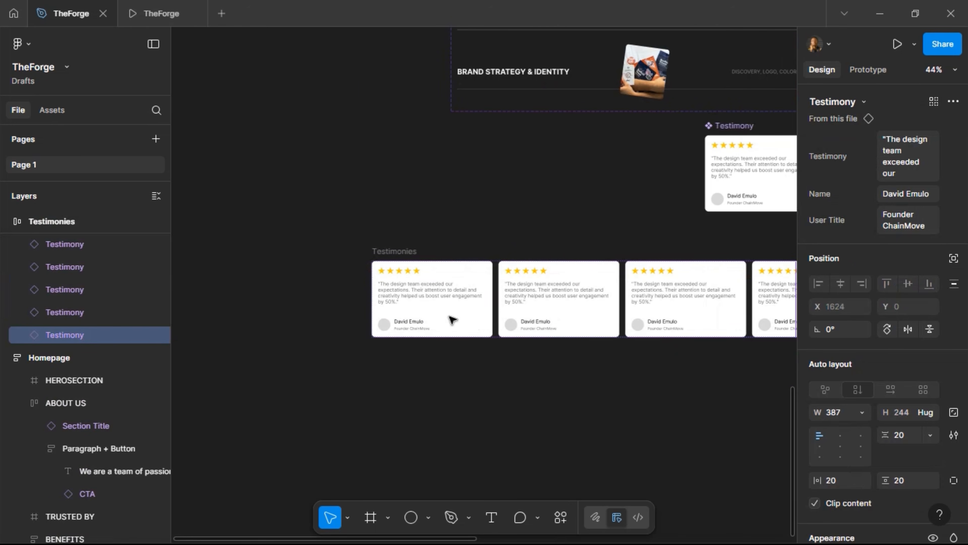
{"action": "left_click", "coordinate": [414, 254]}
{"action": "left_click_drag", "start_coordinate": [415, 254], "coordinate": [241, 240]}
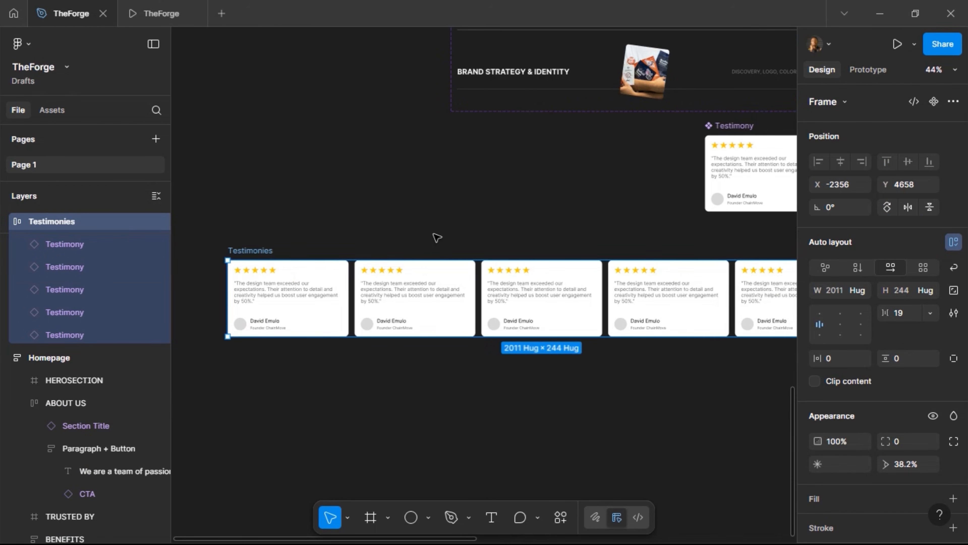
{"action": "scroll", "coordinate": [437, 237], "scroll_direction": "right", "scroll_amount": 5}
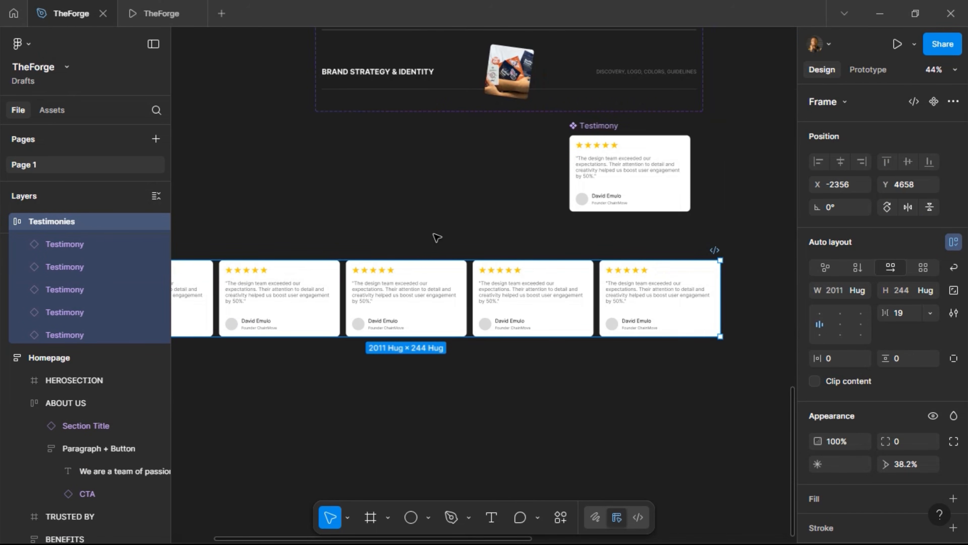
Wrap the Testimonies row in a new frame, Frame 9
{"action": "scroll", "coordinate": [436, 237], "scroll_direction": "left", "scroll_amount": 5}
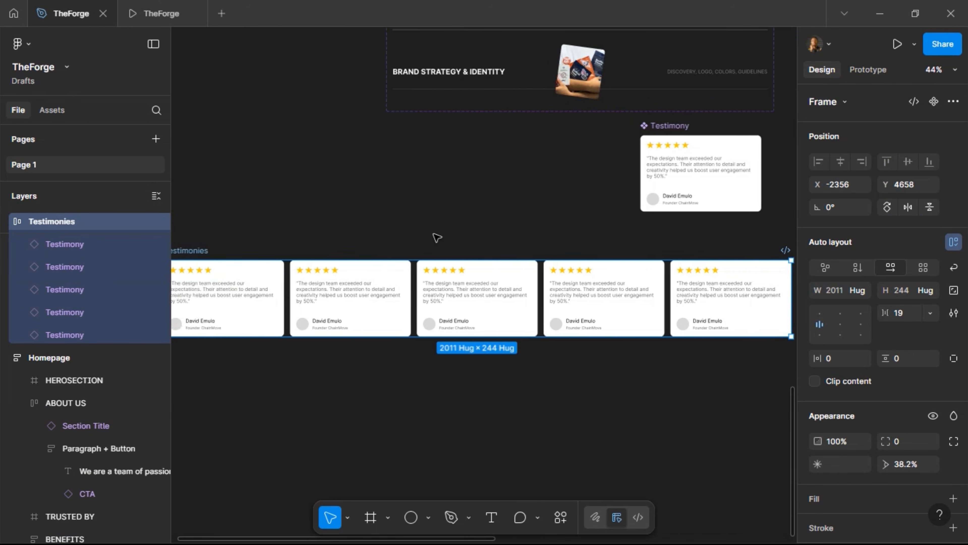
{"action": "scroll", "coordinate": [493, 255], "scroll_direction": "left", "scroll_amount": 2}
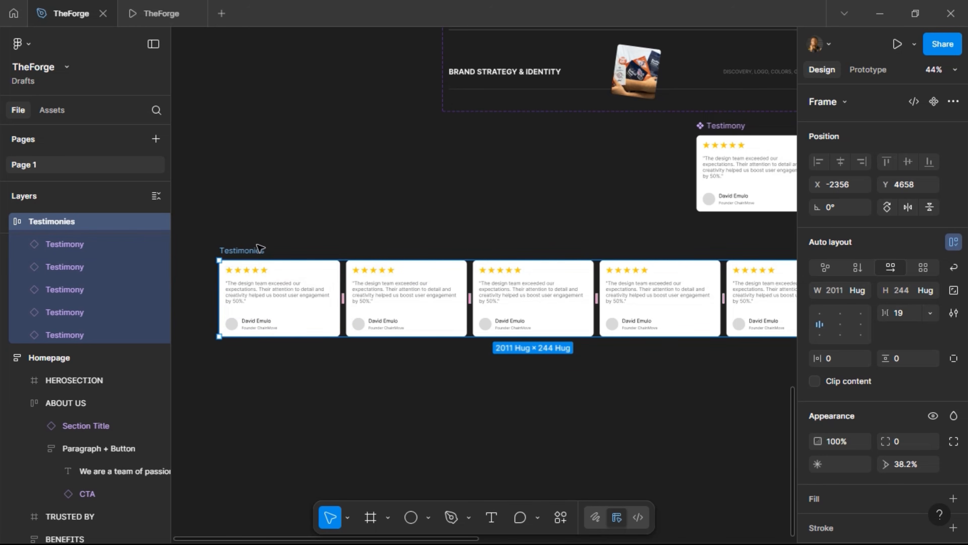
{"action": "right_click", "coordinate": [260, 253]}
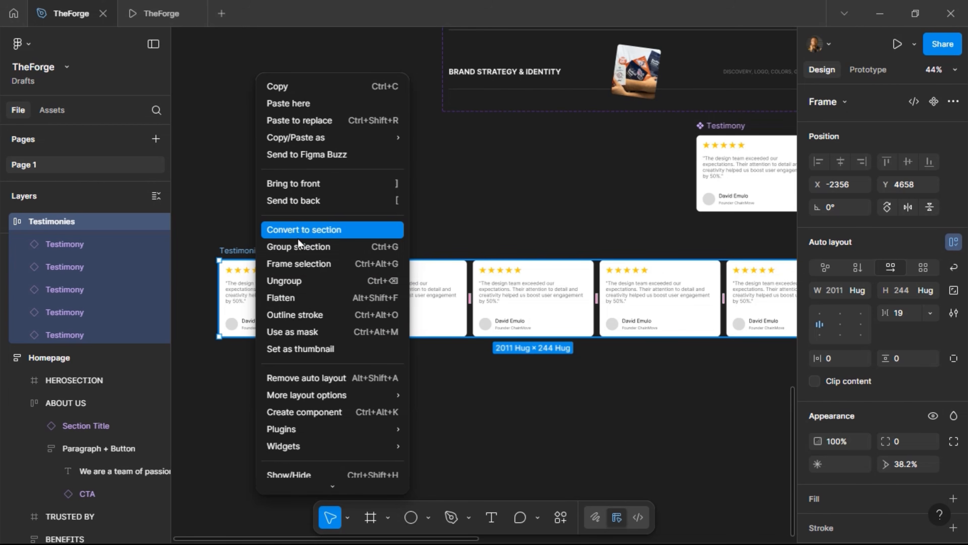
{"action": "left_click", "coordinate": [299, 264]}
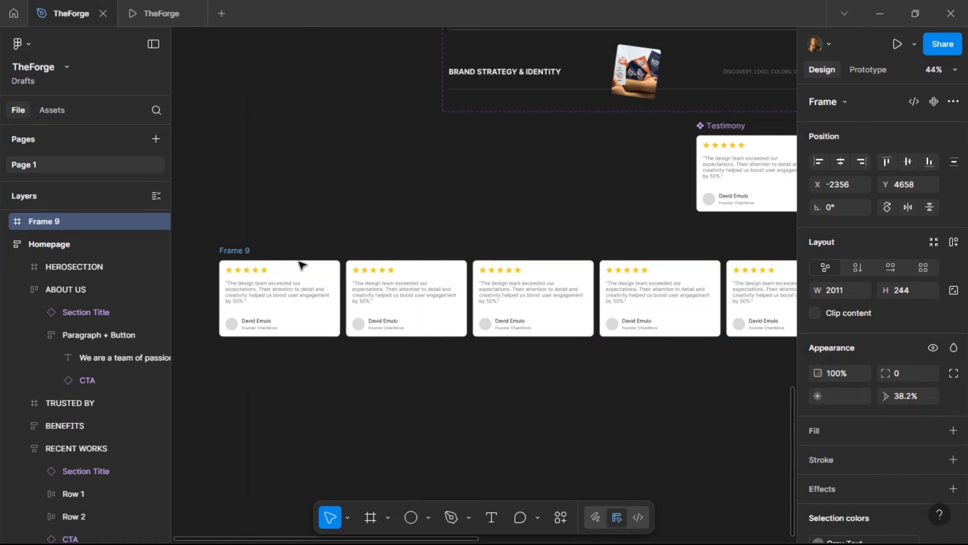
Rename the wrapping frame to 'Testimony (Infinite Scroll)'
{"action": "double_click", "coordinate": [243, 251]}
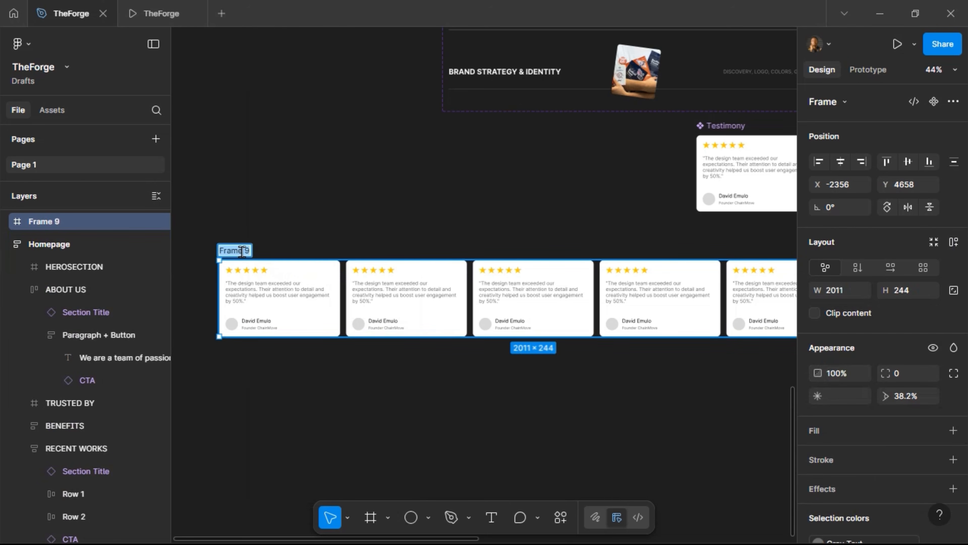
{"action": "type", "text": "Scroll"}
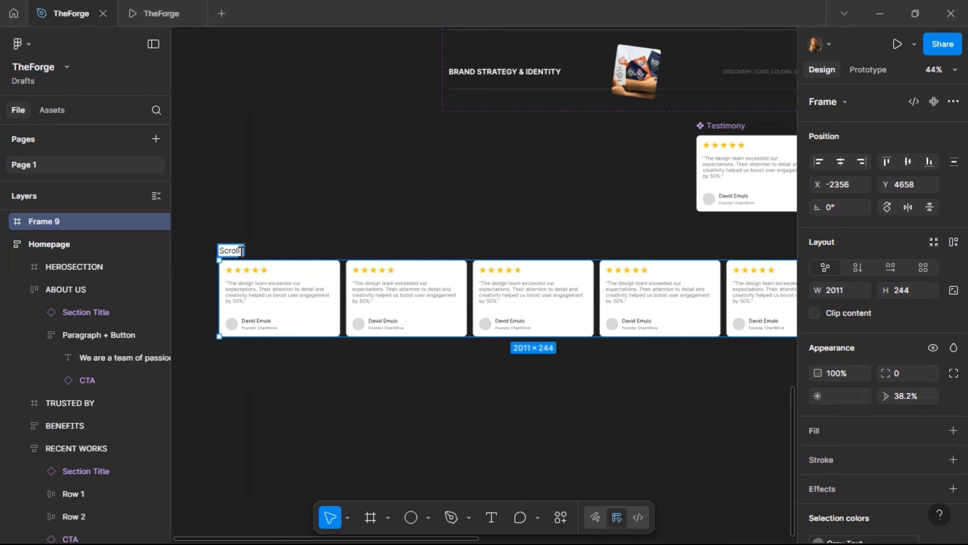
{"action": "type", "text": " Tes"}
{"action": "key", "text": "ctrl+BackSpace"}
{"action": "key", "text": "ctrl+BackSpace"}
{"action": "type", "text": "Testimony ()Infinite"}
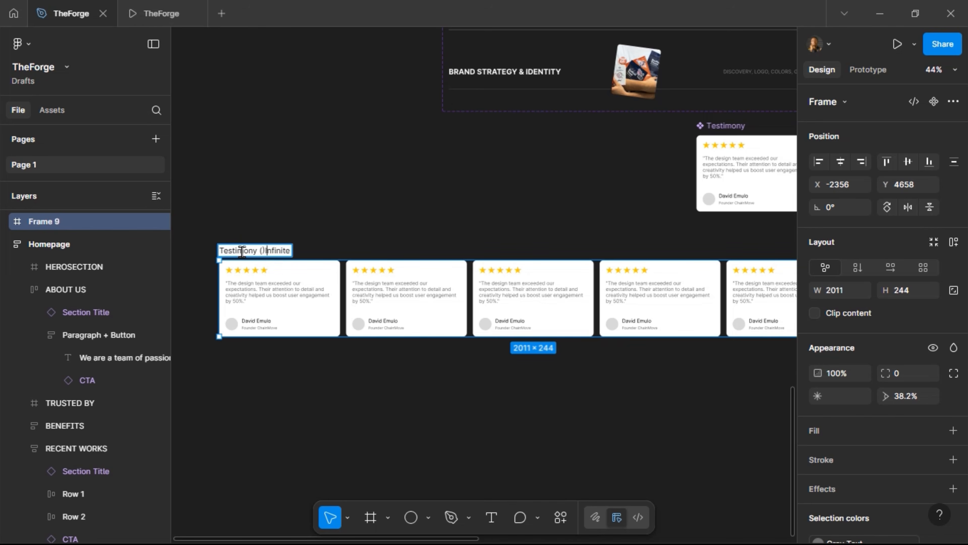
{"action": "key", "text": "BackSpace"}
{"action": "type", "text": "Scroll"}
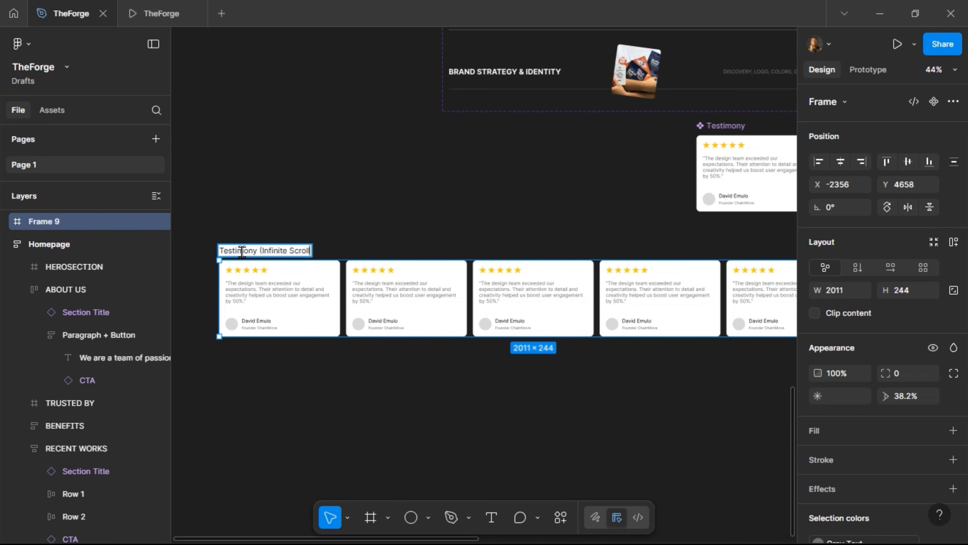
{"action": "type", "text": ")"}
{"action": "key", "text": "Return"}
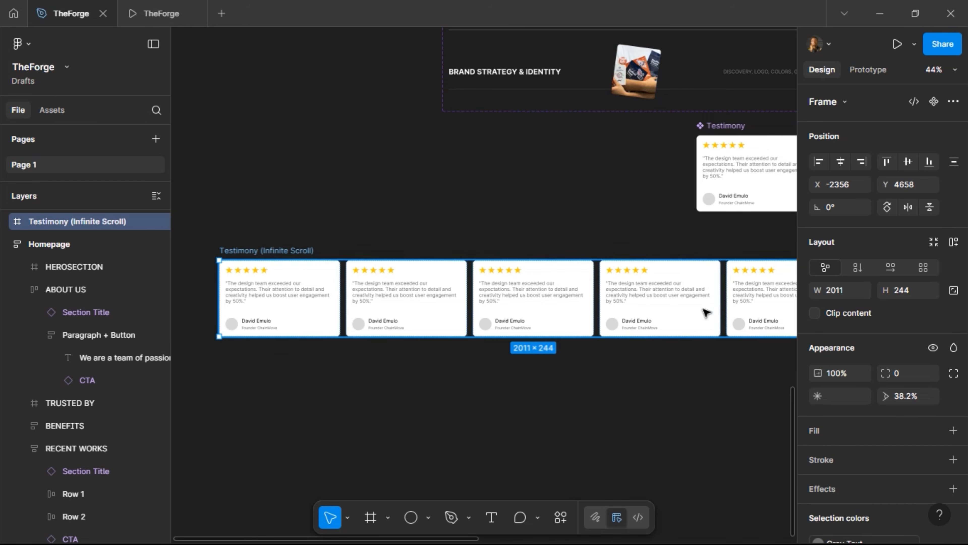
Set the frame width to 1200, clip its content, and make it a component
{"action": "left_click", "coordinate": [838, 290]}
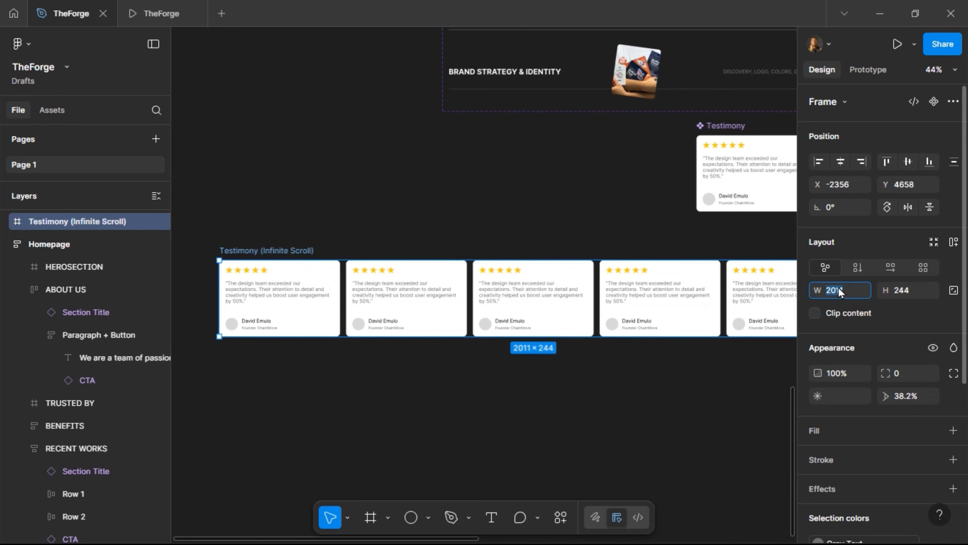
{"action": "type", "text": "1200"}
{"action": "key", "text": "Return"}
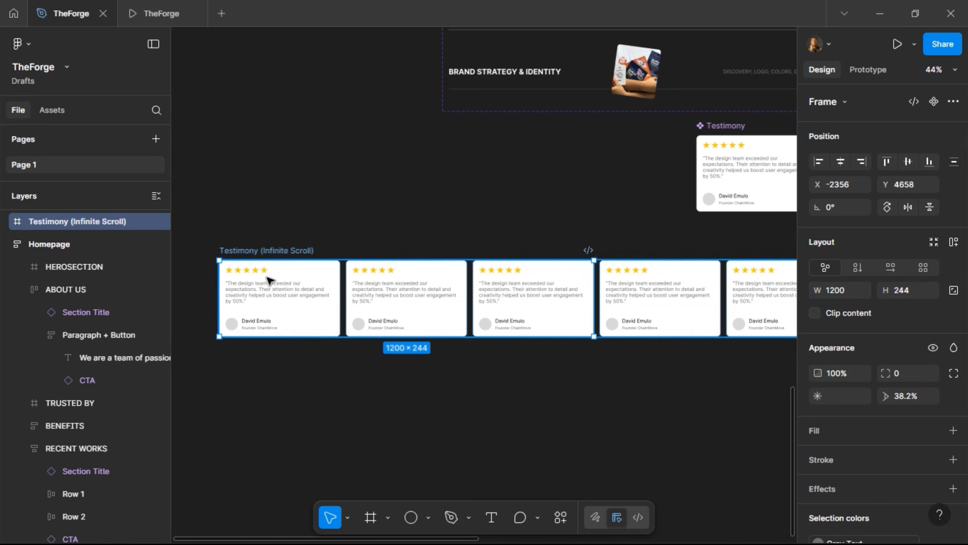
{"action": "left_click", "coordinate": [818, 312]}
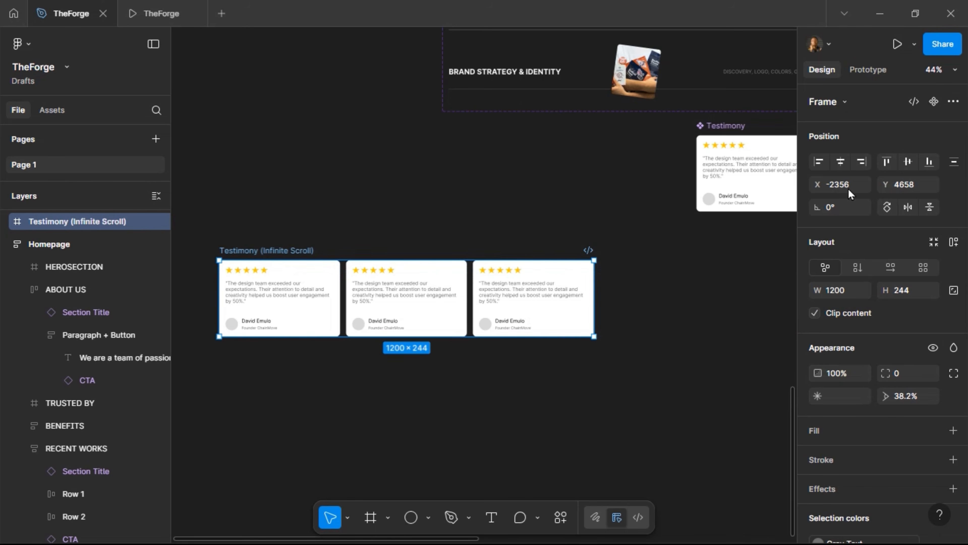
{"action": "left_click", "coordinate": [933, 101]}
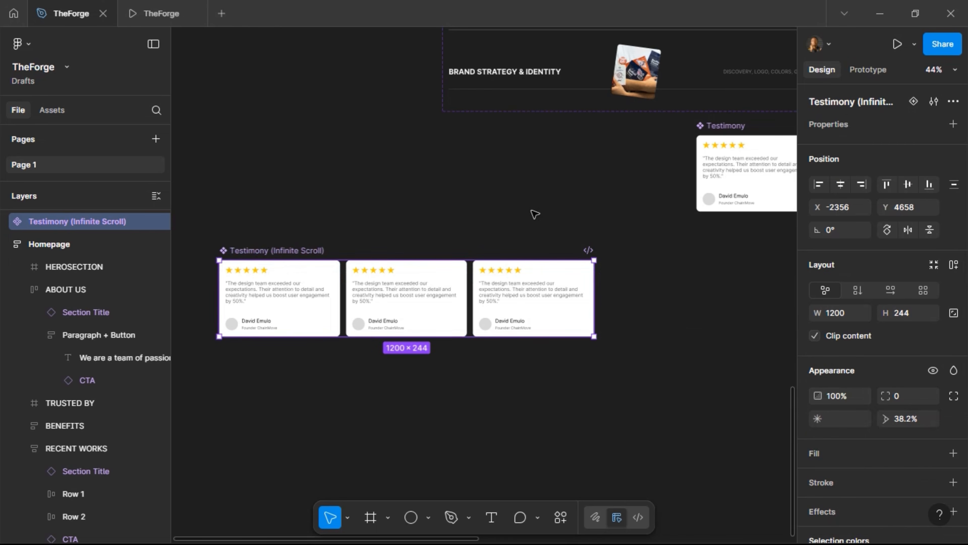
Replace the homepage Testimonials card row with a Testimony (Infinite Scroll) instance
{"action": "scroll", "coordinate": [621, 276], "scroll_direction": "right", "scroll_amount": 15}
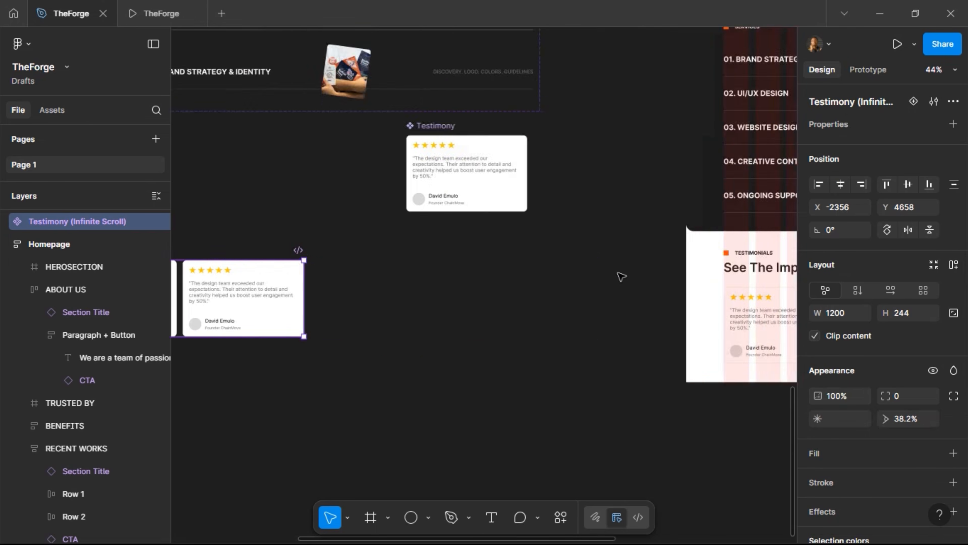
{"action": "left_click", "coordinate": [438, 317]}
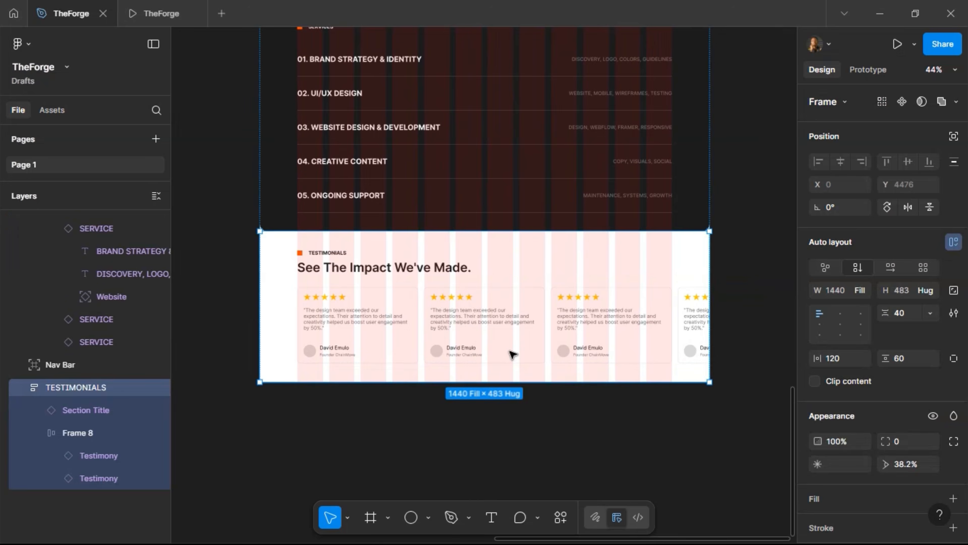
{"action": "double_click", "coordinate": [509, 317]}
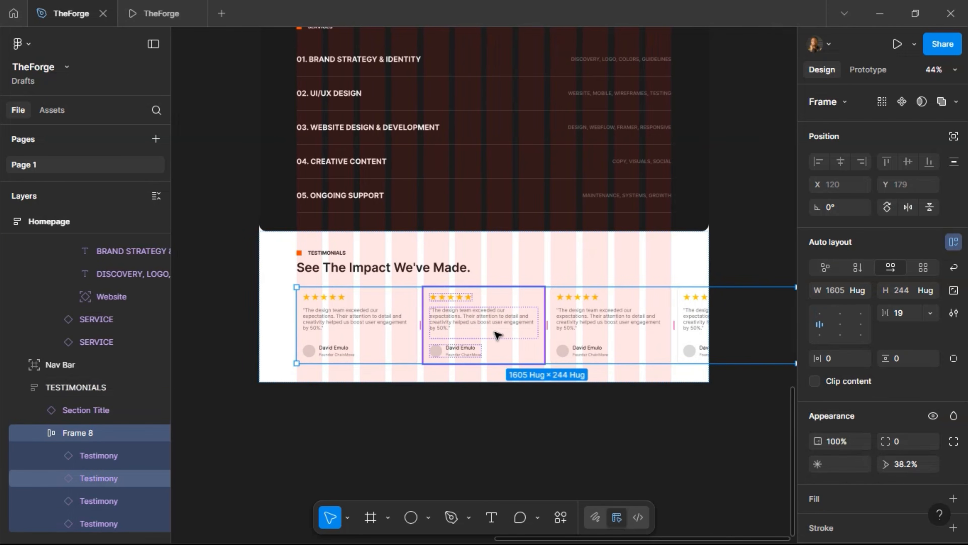
{"action": "key", "text": "ctrl+shift+r"}
Untick Clip content on the Testimony (Infinite Scroll) component and add a second variant
{"action": "scroll", "coordinate": [453, 356], "scroll_direction": "left", "scroll_amount": 14}
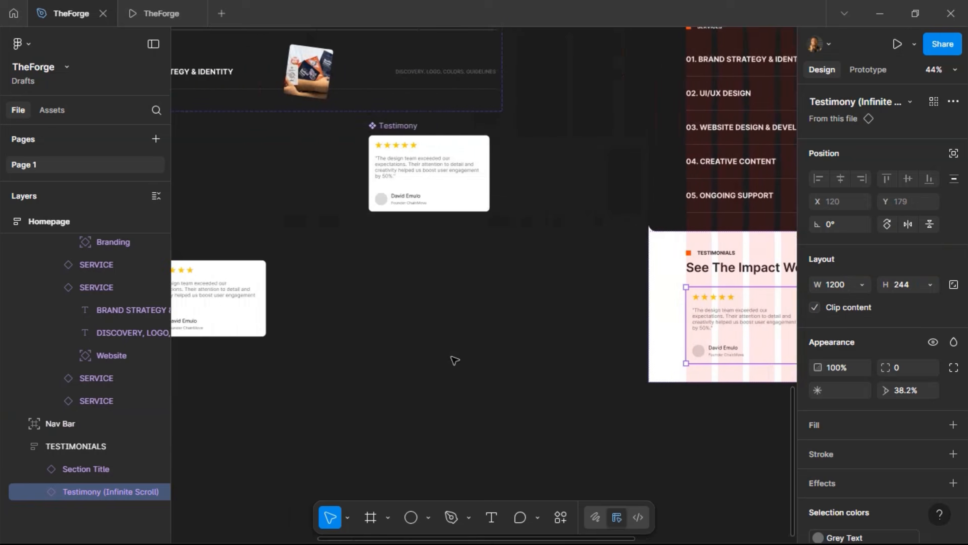
{"action": "scroll", "coordinate": [457, 356], "scroll_direction": "left", "scroll_amount": 6}
{"action": "left_click", "coordinate": [377, 327]}
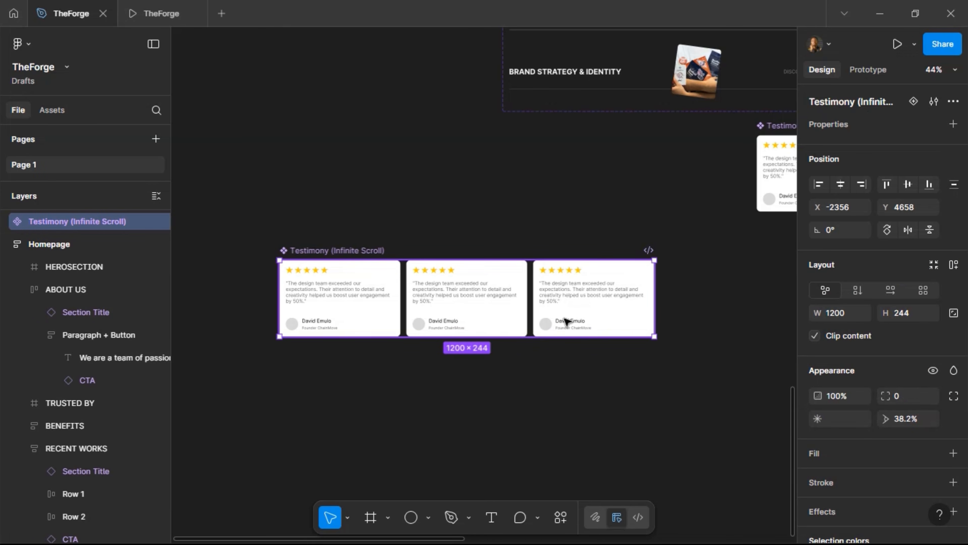
{"action": "left_click", "coordinate": [814, 336]}
{"action": "scroll", "coordinate": [739, 371], "scroll_direction": "right", "scroll_amount": 6}
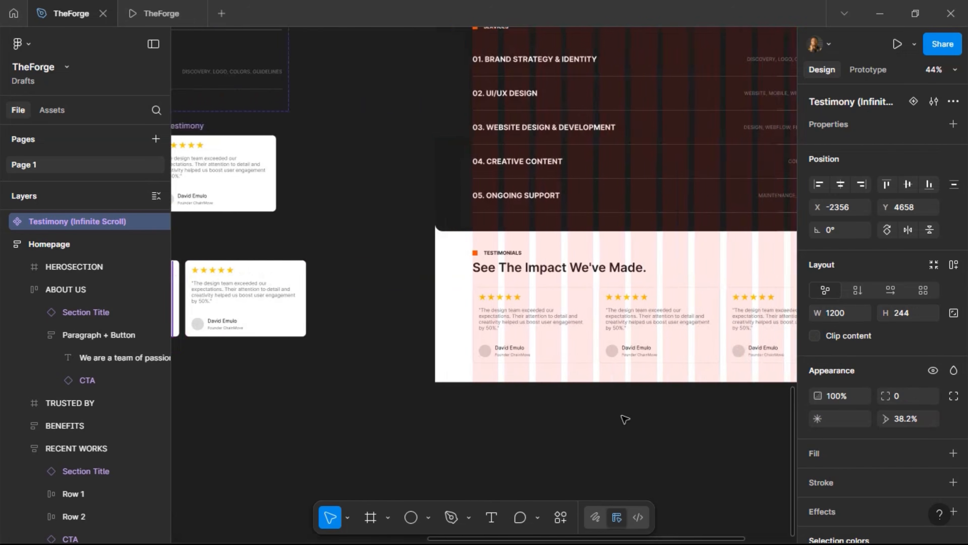
{"action": "scroll", "coordinate": [616, 419], "scroll_direction": "left", "scroll_amount": 10}
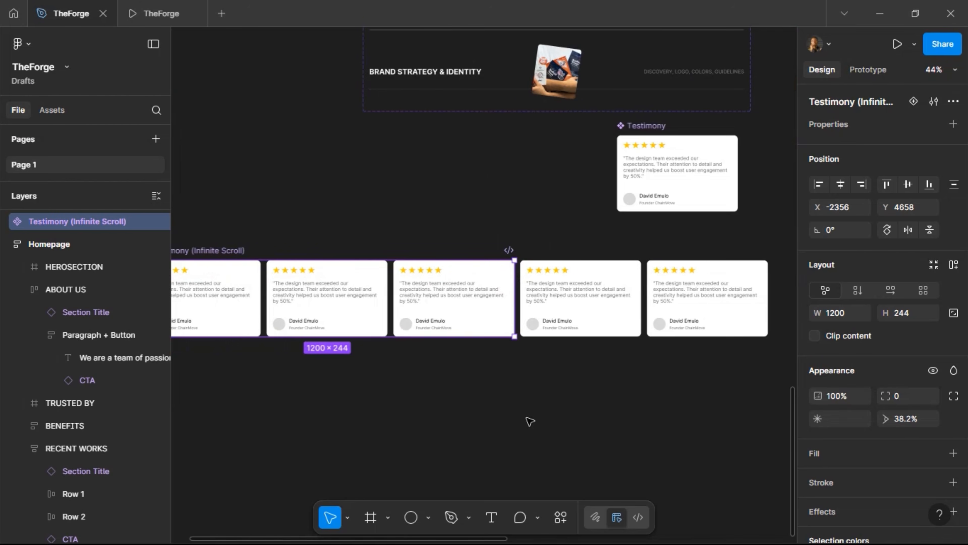
{"action": "scroll", "coordinate": [281, 270], "scroll_direction": "left", "scroll_amount": 3}
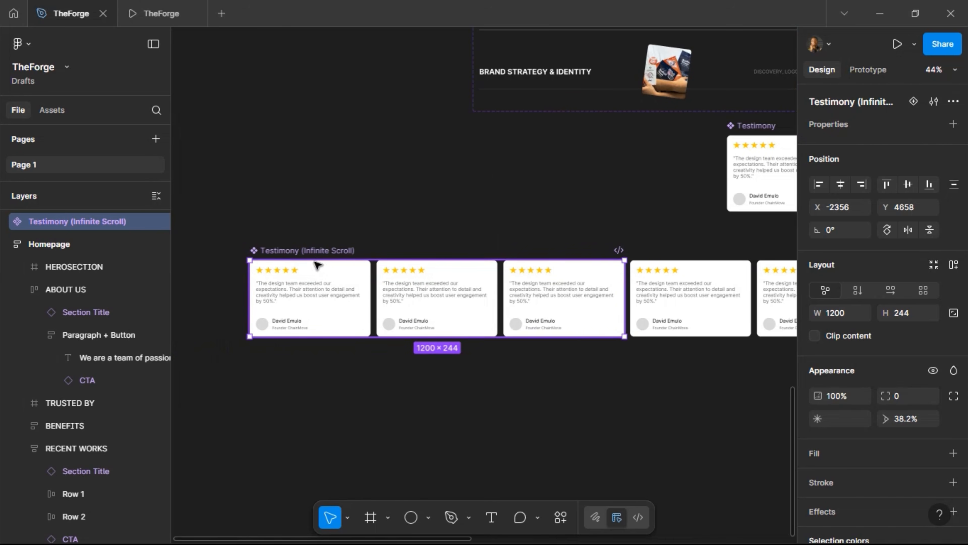
{"action": "left_click", "coordinate": [915, 101]}
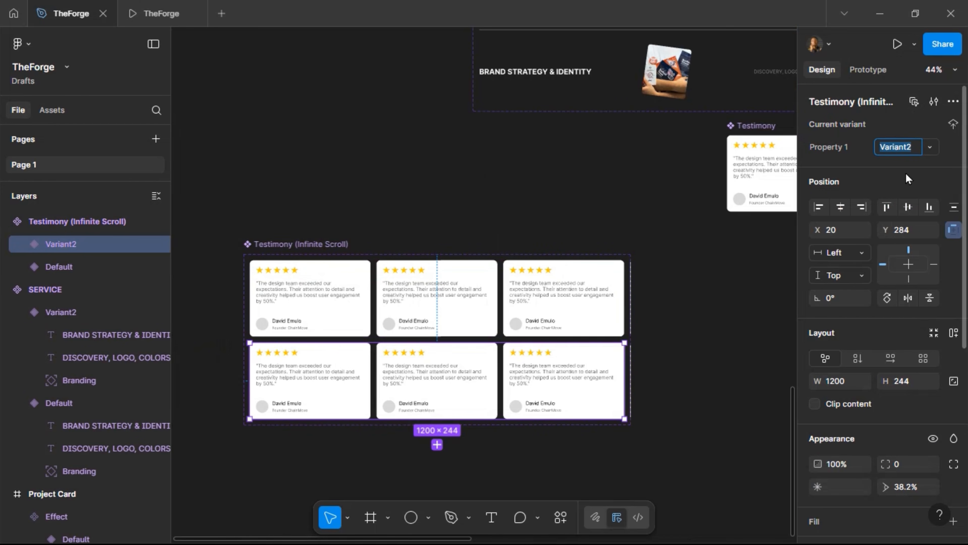
Rename the two variants to Middle and Start
{"action": "type", "text": "Middle"}
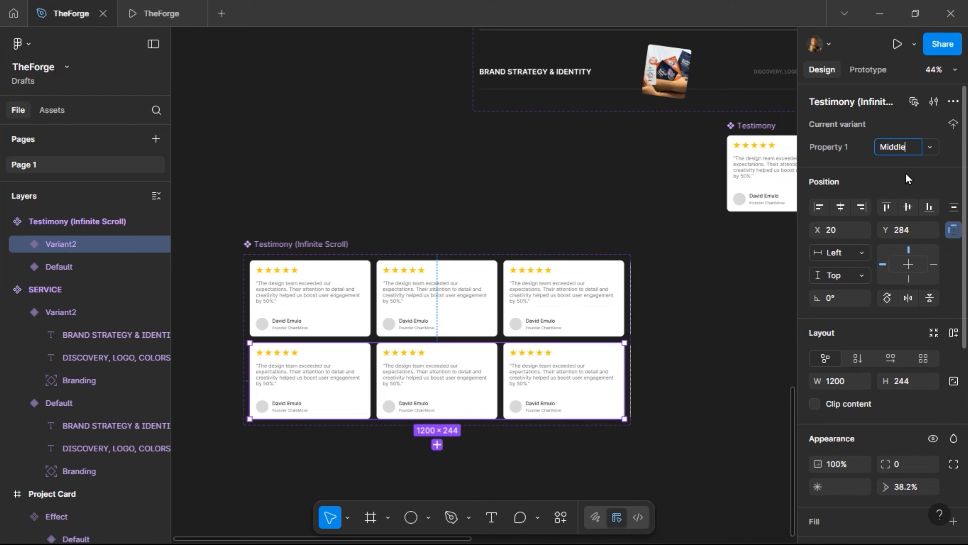
{"action": "key", "text": "Return"}
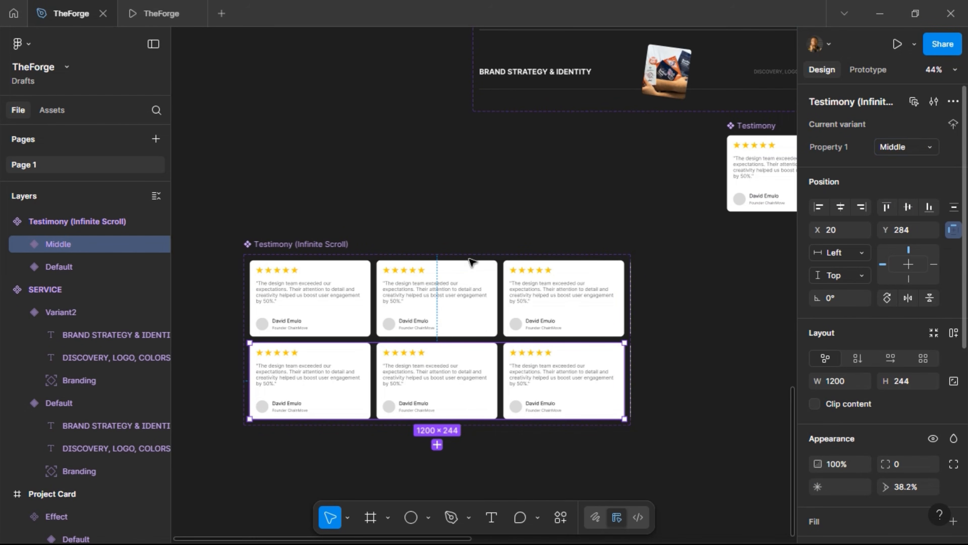
{"action": "left_click", "coordinate": [483, 306]}
{"action": "left_click", "coordinate": [885, 152]}
{"action": "type", "text": "S"}
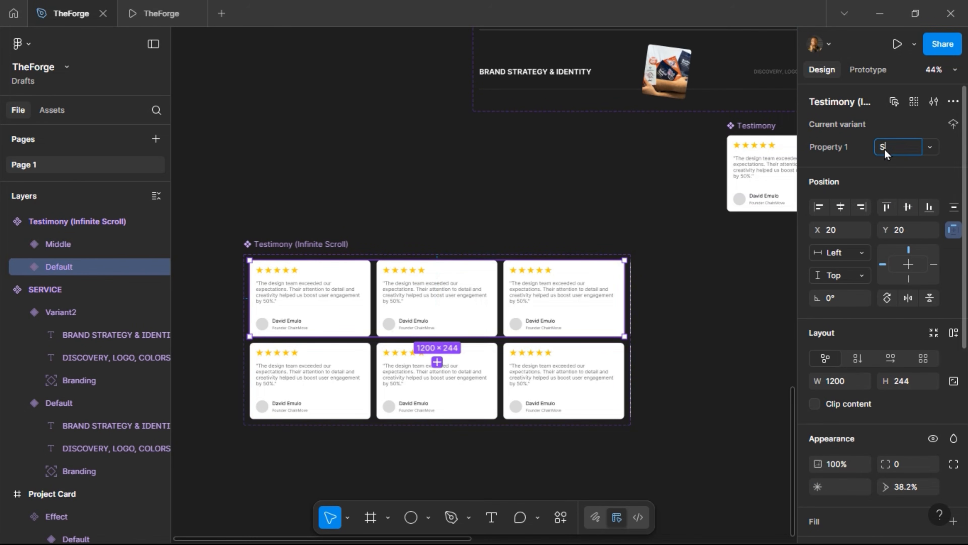
{"action": "type", "text": "tart"}
{"action": "key", "text": "Return"}
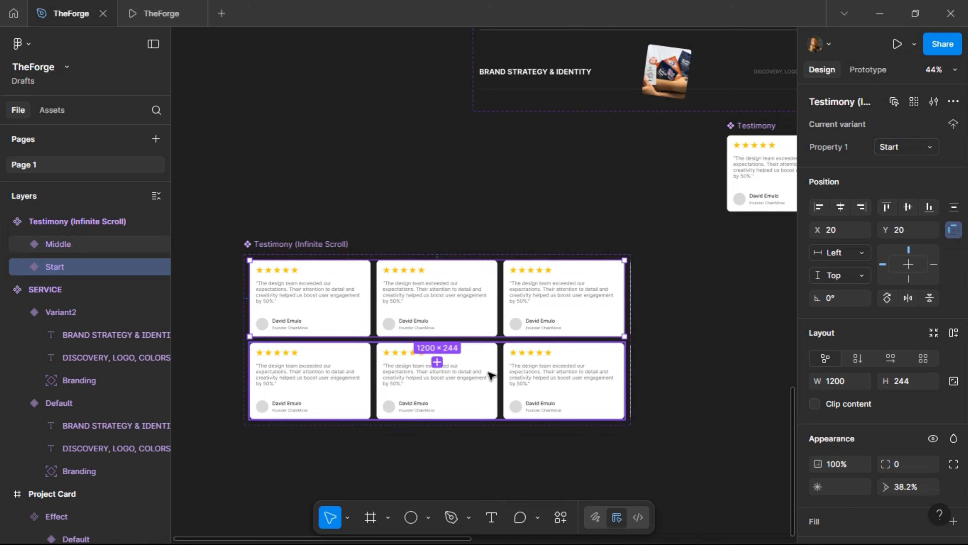
Add a third variant below Middle named 'end'
{"action": "left_click", "coordinate": [456, 402]}
{"action": "left_click", "coordinate": [436, 444]}
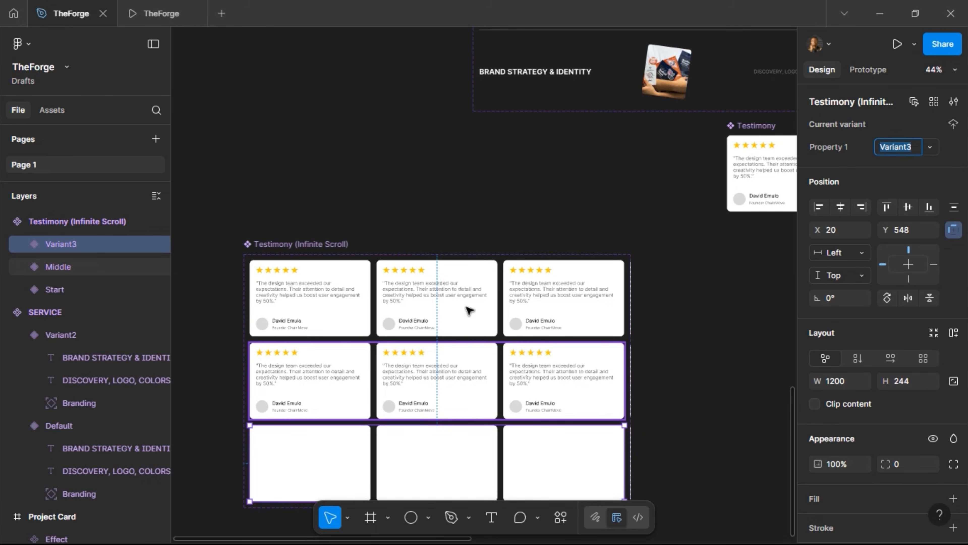
{"action": "scroll", "coordinate": [483, 368], "scroll_direction": "down", "scroll_amount": 1}
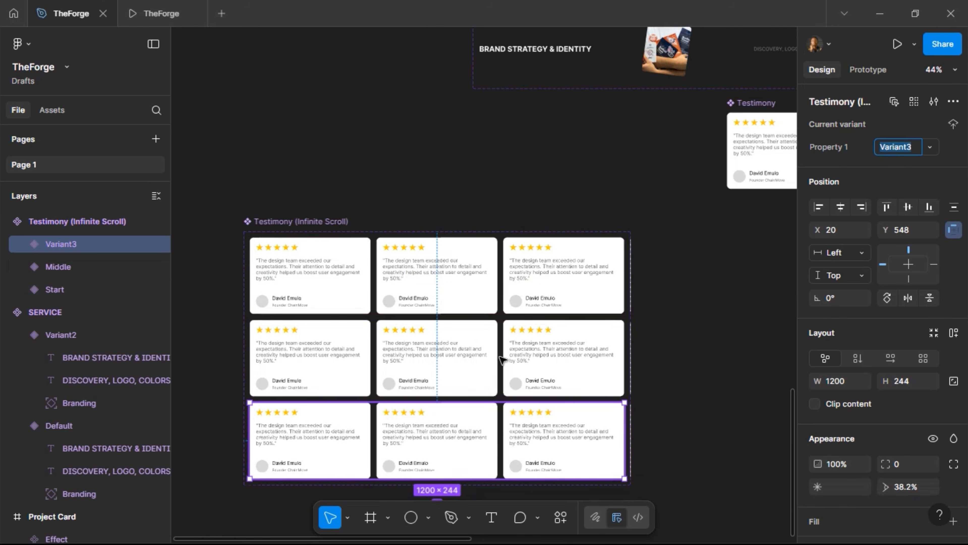
{"action": "type", "text": "end"}
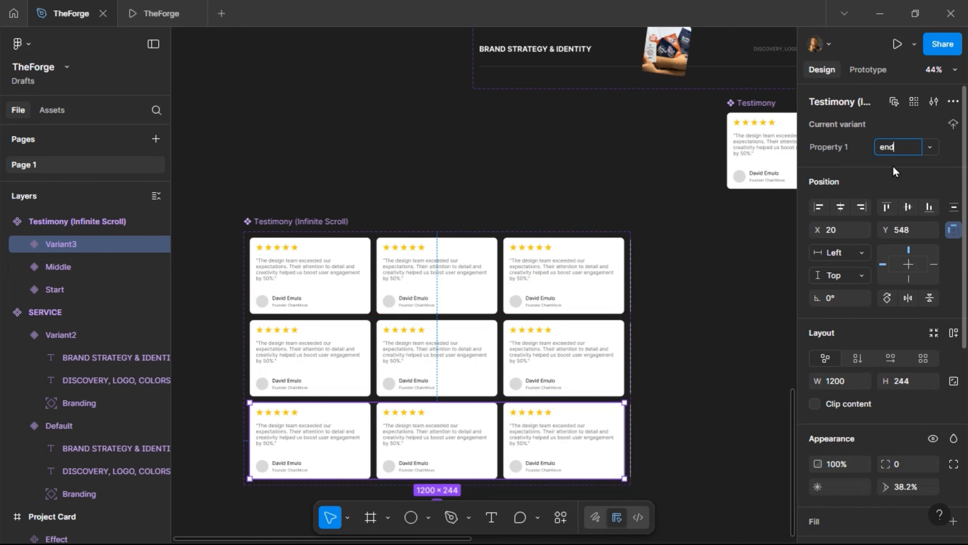
{"action": "key", "text": "Return"}
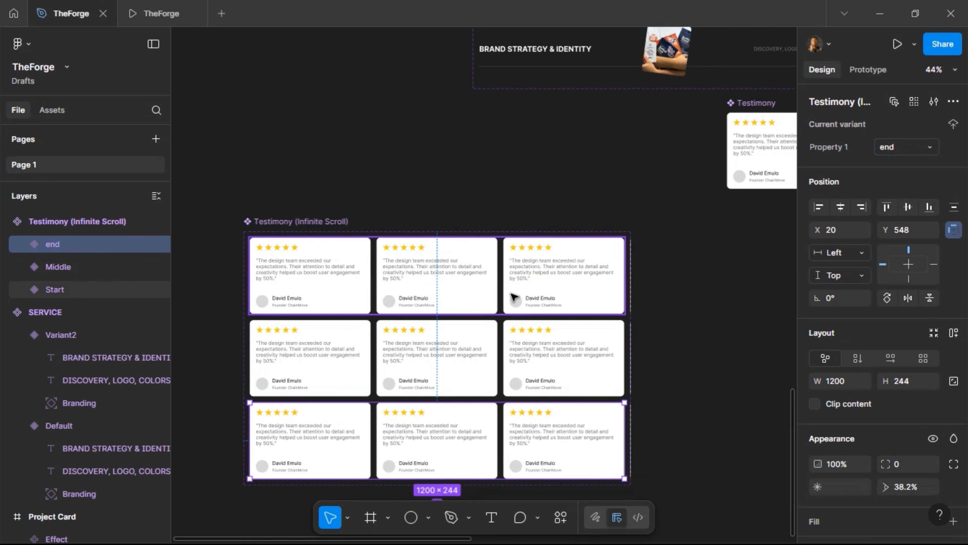
Centre the Testimonies card row in Middle and right-align it in end
{"action": "left_click", "coordinate": [515, 299]}
{"action": "left_click", "coordinate": [515, 299]}
{"action": "left_click", "coordinate": [523, 360]}
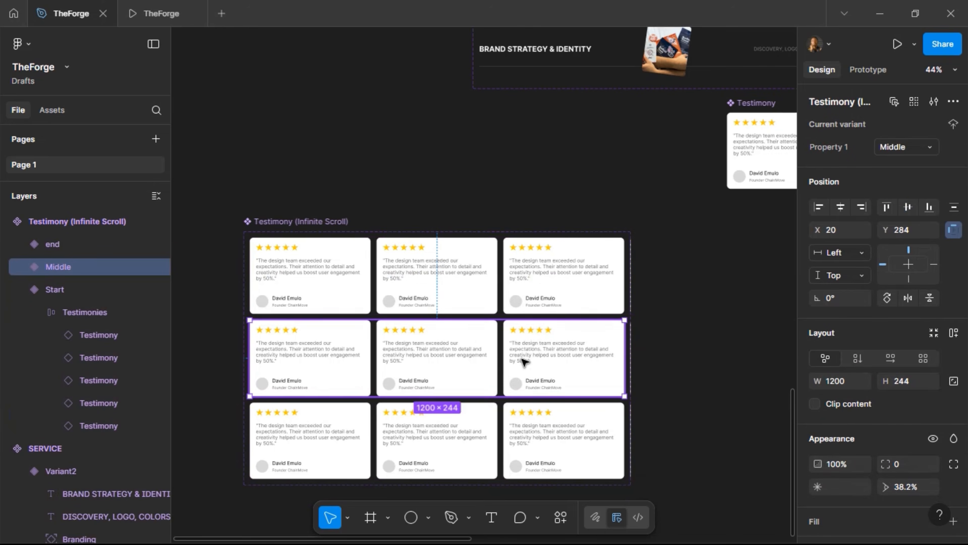
{"action": "left_click", "coordinate": [523, 359]}
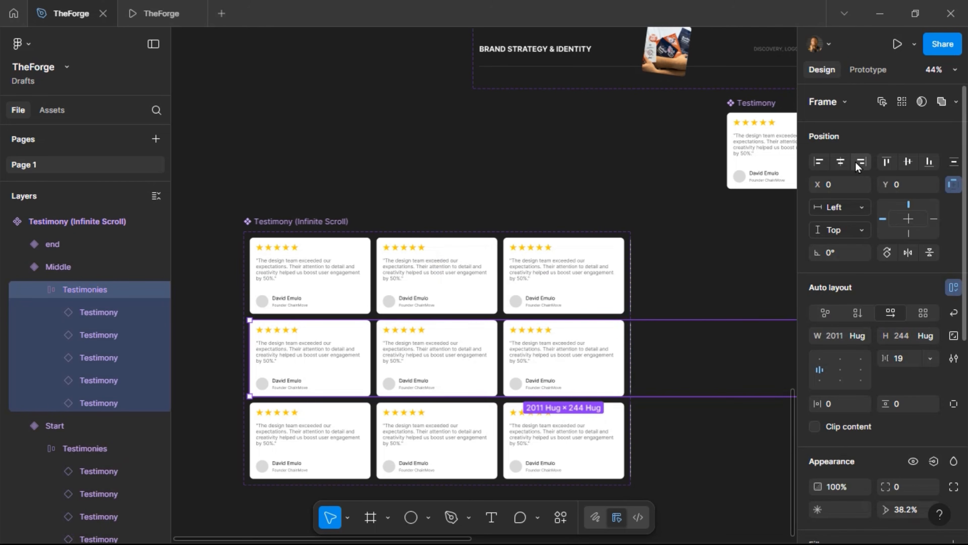
{"action": "left_click", "coordinate": [841, 161]}
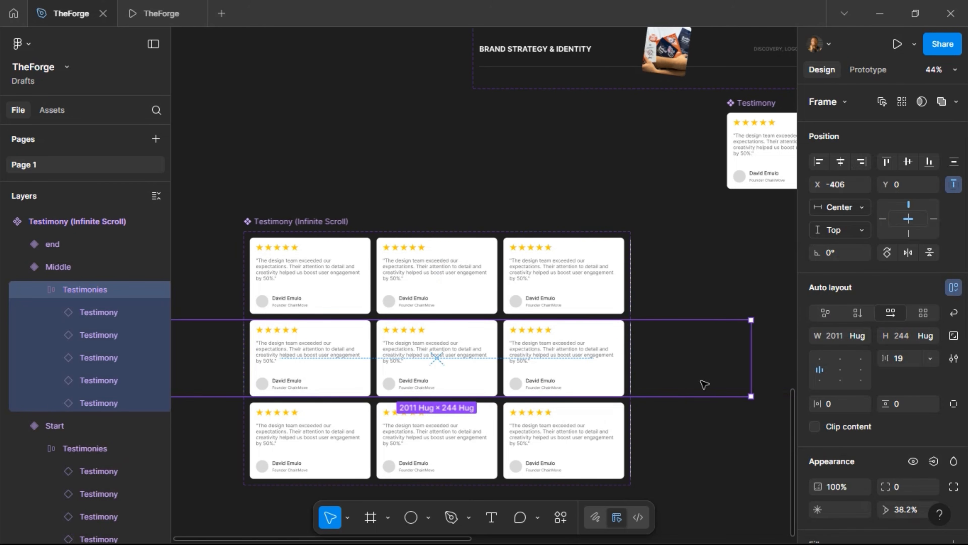
{"action": "left_click", "coordinate": [546, 437]}
{"action": "left_click", "coordinate": [546, 437]}
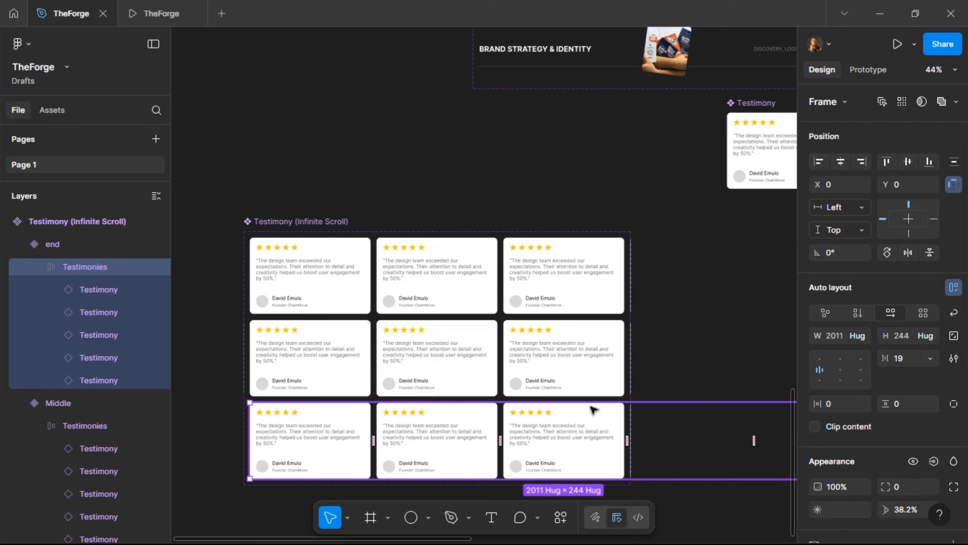
{"action": "left_click", "coordinate": [861, 163]}
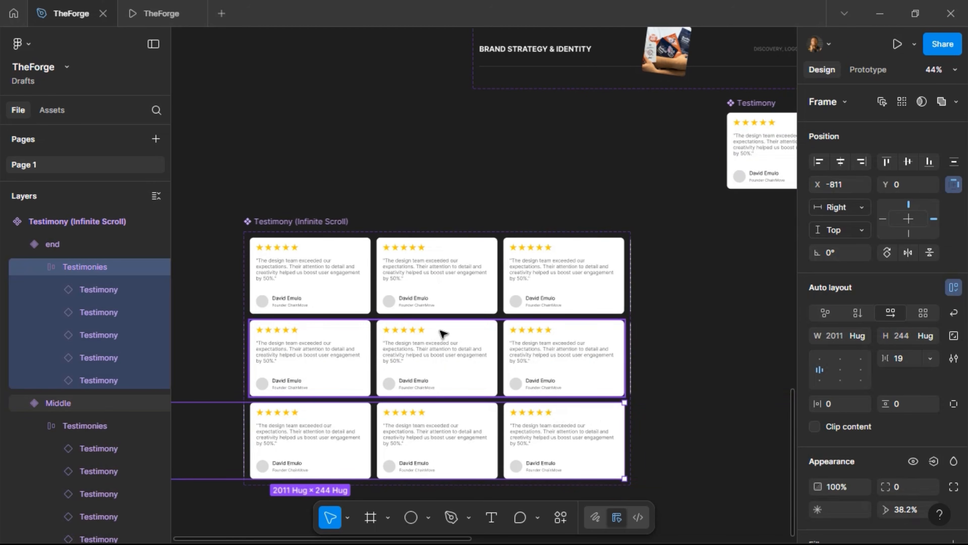
{"action": "left_click", "coordinate": [385, 288]}
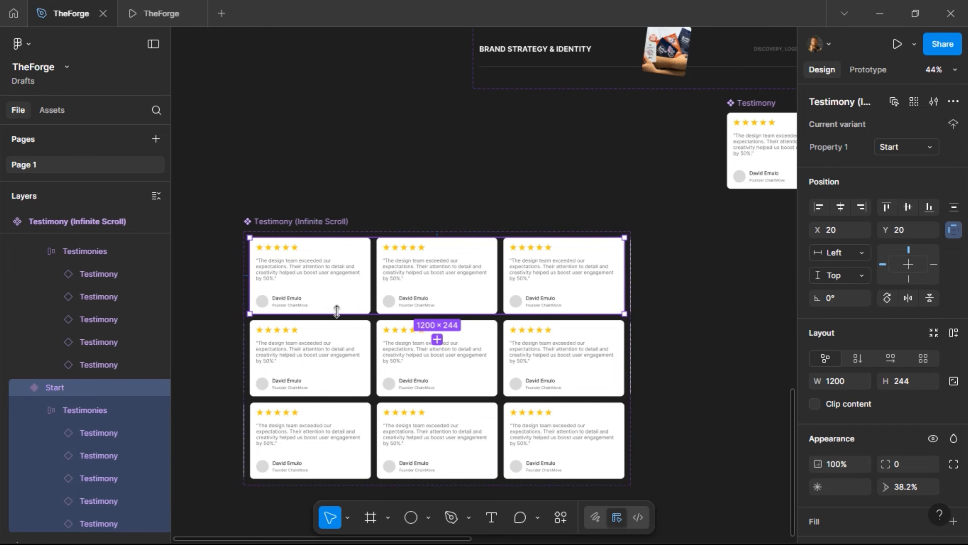
{"action": "left_click", "coordinate": [877, 72]}
{"action": "scroll", "coordinate": [527, 333], "scroll_direction": "up", "scroll_amount": 5}
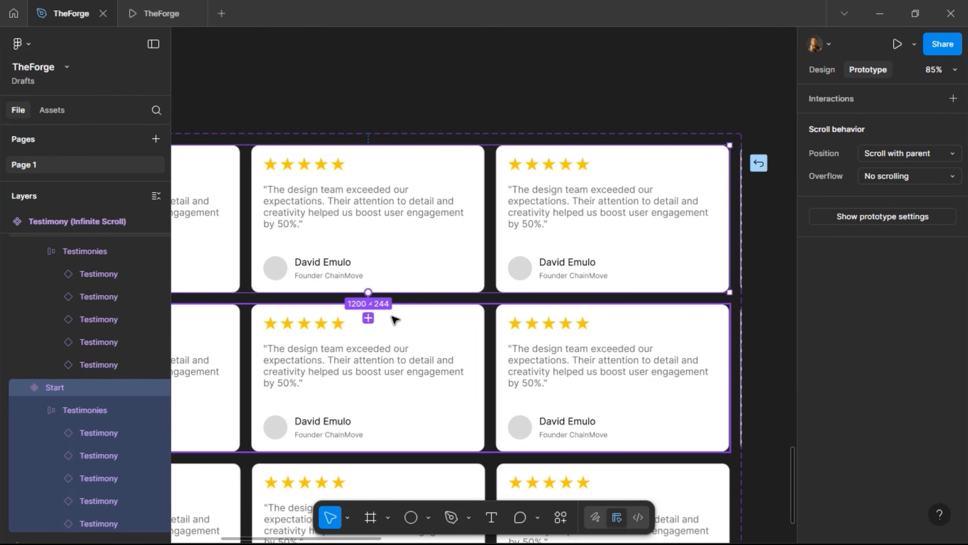
Have Start change to Middle after a 1ms delay with 10000ms smart animate
{"action": "left_click", "coordinate": [368, 318]}
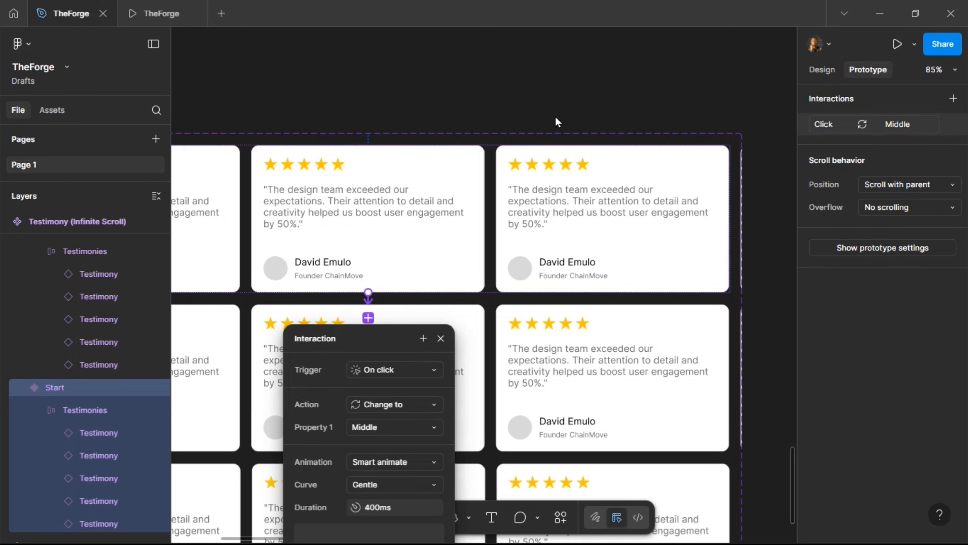
{"action": "left_click", "coordinate": [550, 148]}
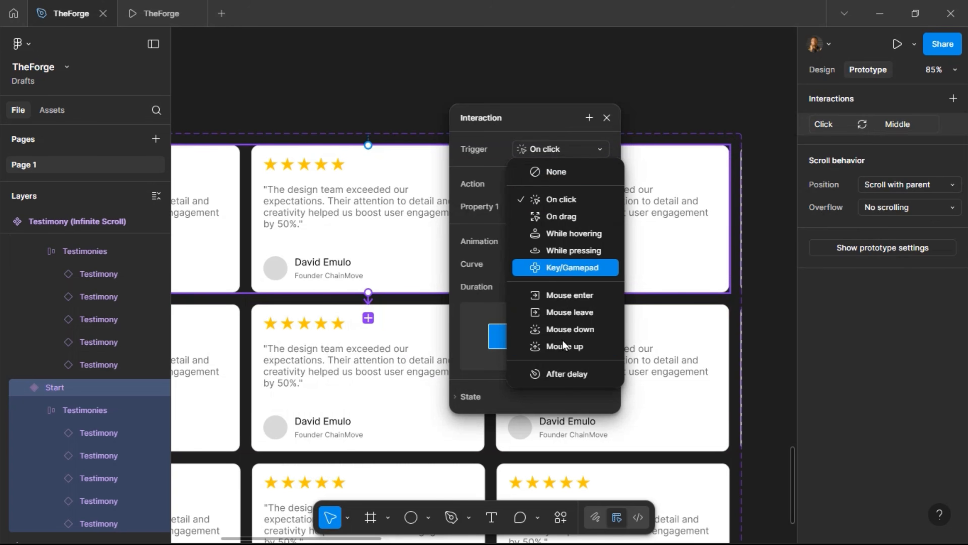
{"action": "left_click", "coordinate": [572, 373]}
{"action": "left_click", "coordinate": [540, 172]}
{"action": "type", "text": "1"}
{"action": "key", "text": "Return"}
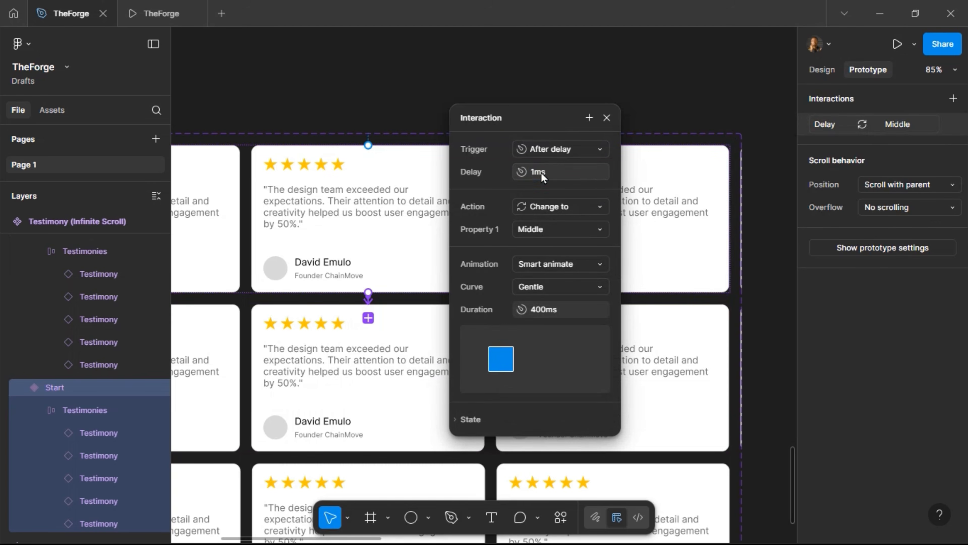
{"action": "left_click", "coordinate": [569, 312]}
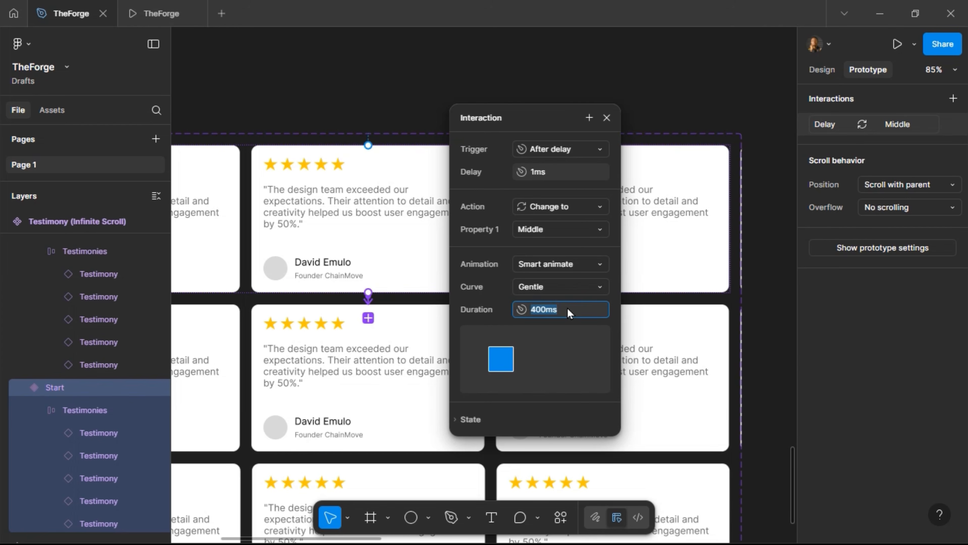
{"action": "type", "text": "100000"}
{"action": "key", "text": "Return"}
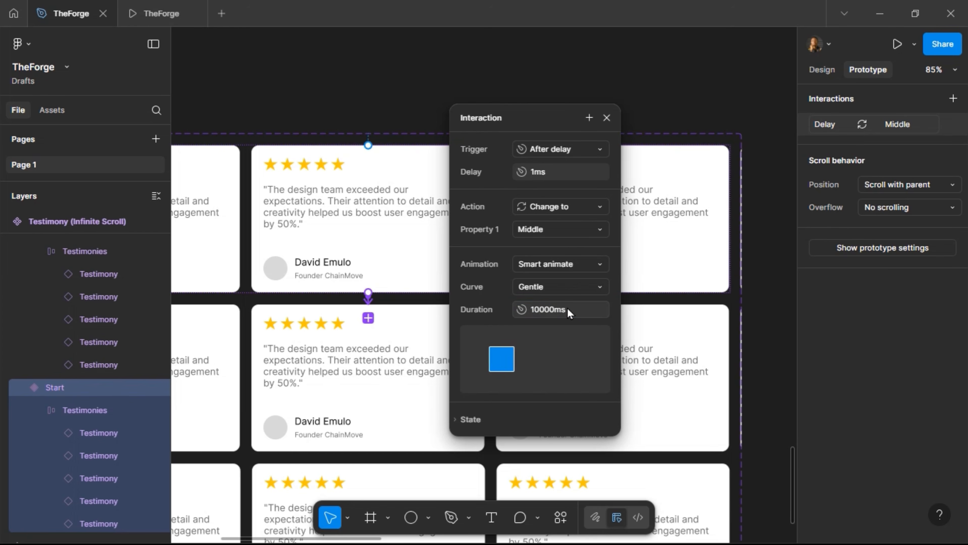
{"action": "left_click", "coordinate": [606, 117]}
{"action": "left_click", "coordinate": [528, 339]}
{"action": "scroll", "coordinate": [377, 320], "scroll_direction": "down", "scroll_amount": 3}
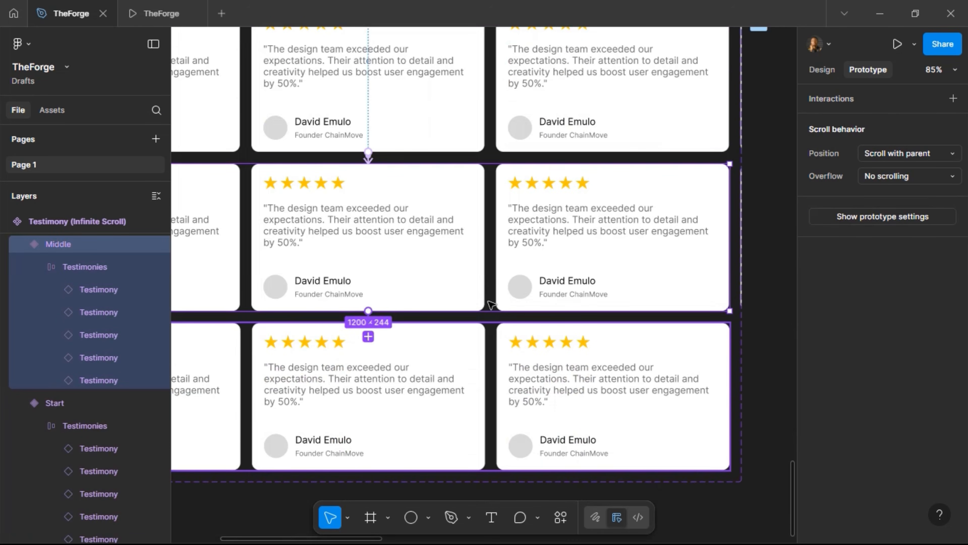
Connect the Middle variant to the end variant with an After delay trigger of 1ms
{"action": "left_click_drag", "start_coordinate": [368, 310], "coordinate": [562, 86]}
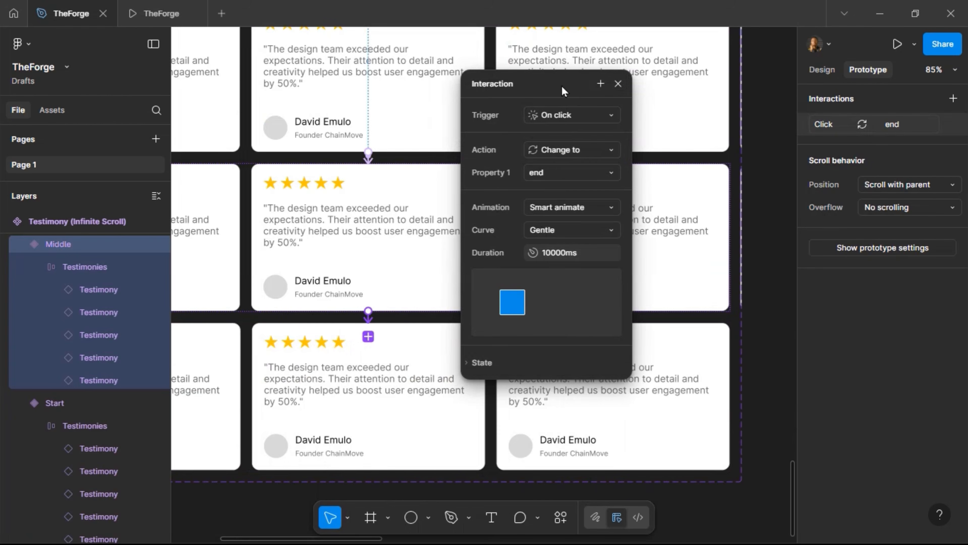
{"action": "left_click", "coordinate": [568, 119]}
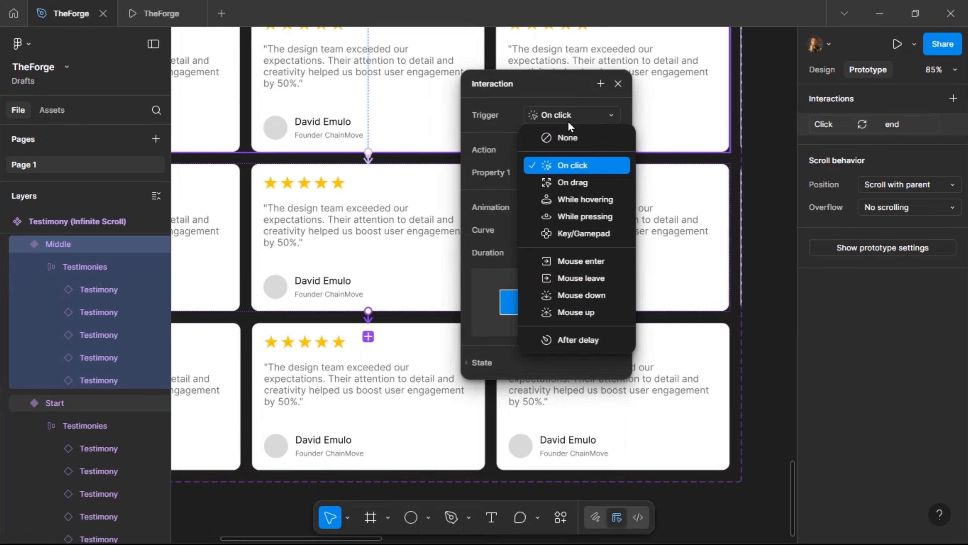
{"action": "left_click", "coordinate": [574, 337]}
{"action": "left_click", "coordinate": [592, 141]}
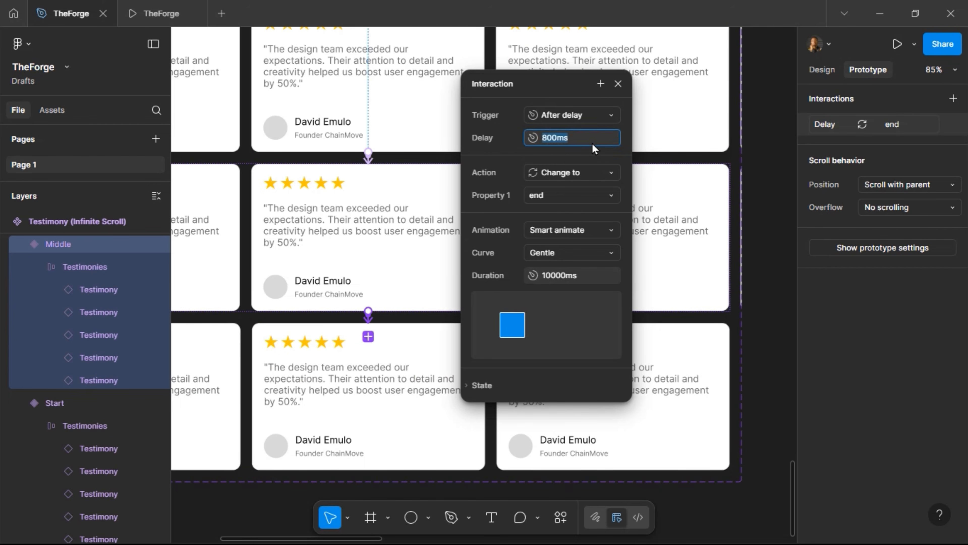
{"action": "type", "text": "1"}
{"action": "key", "text": "Return"}
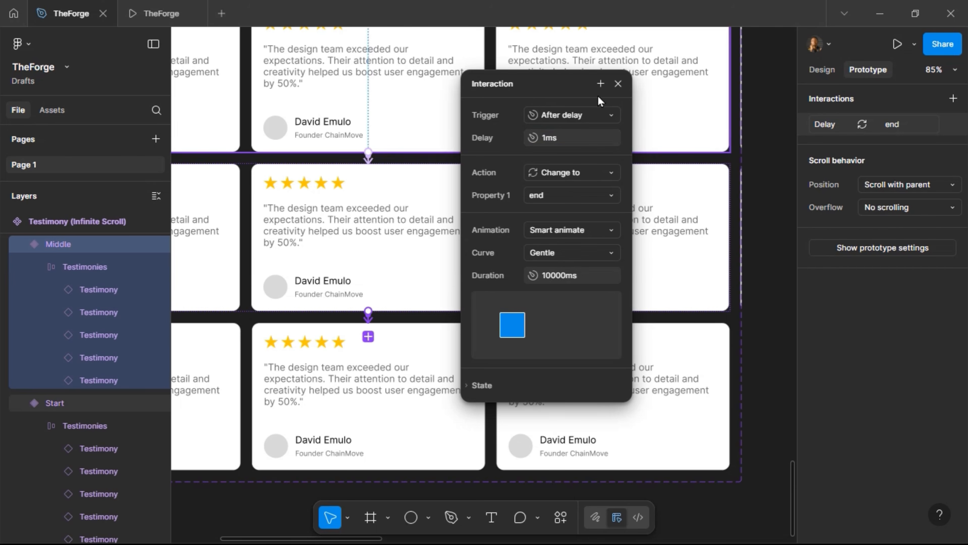
{"action": "left_click", "coordinate": [618, 84]}
Connect the end variant back to Start with a 1ms After delay and an Instant animation
{"action": "left_click", "coordinate": [373, 369]}
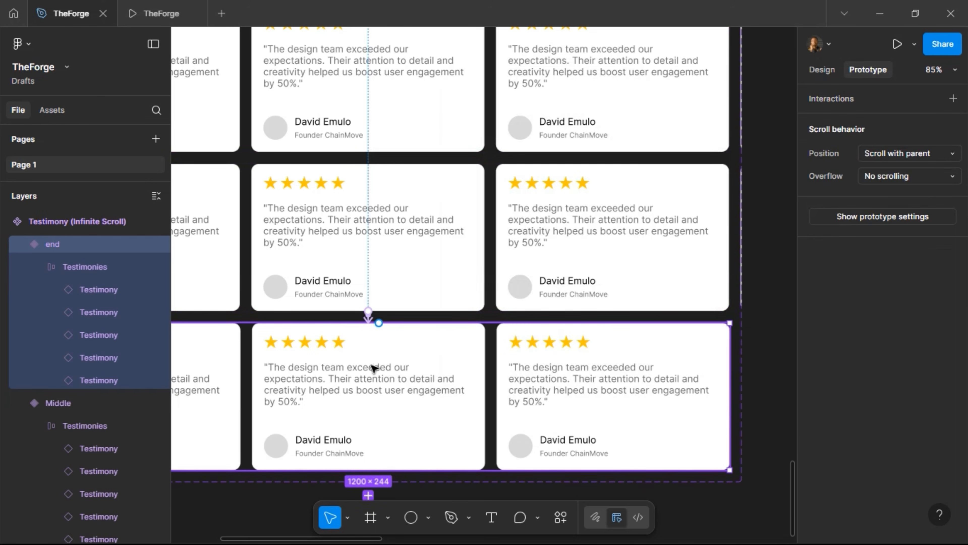
{"action": "left_click_drag", "start_coordinate": [369, 470], "coordinate": [385, 122]}
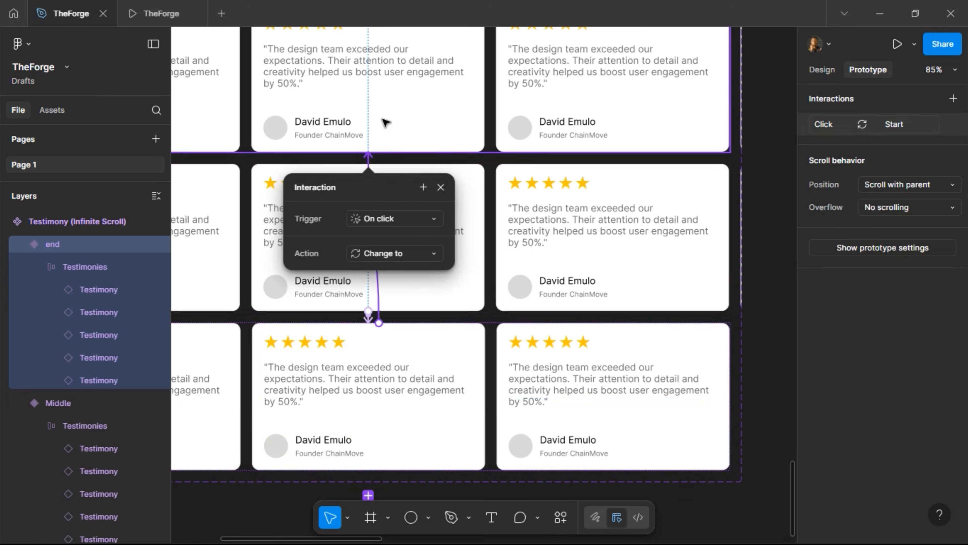
{"action": "left_click", "coordinate": [402, 222]}
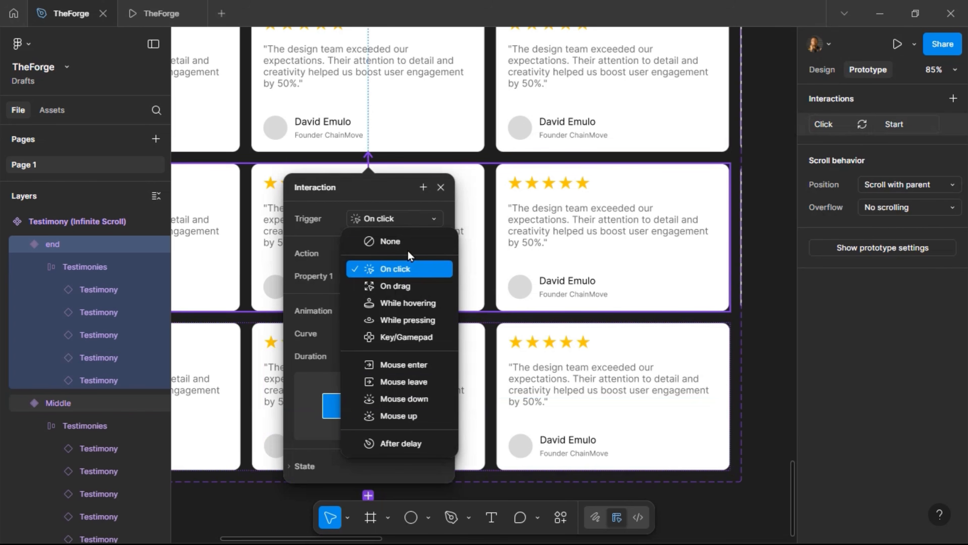
{"action": "left_click", "coordinate": [424, 443]}
{"action": "left_click", "coordinate": [392, 241]}
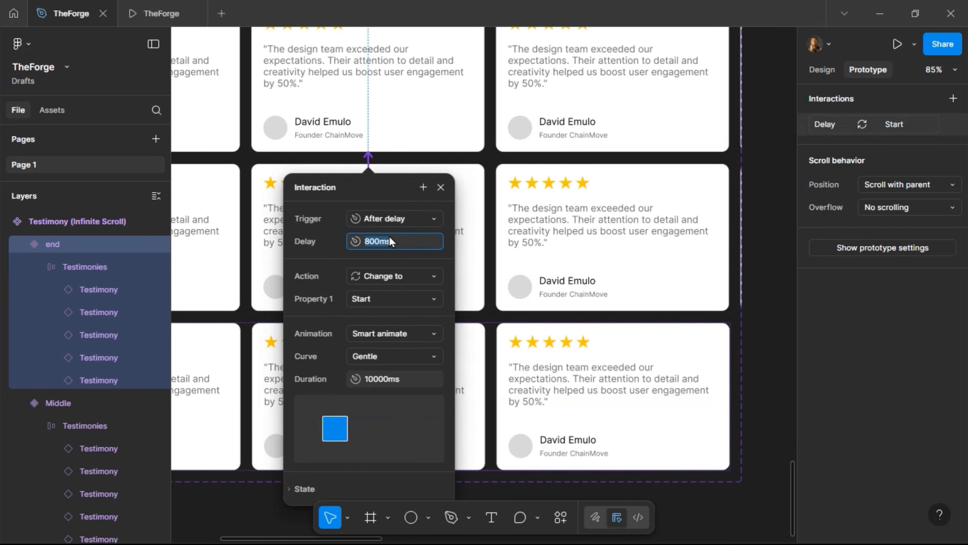
{"action": "type", "text": "1"}
{"action": "key", "text": "Return"}
{"action": "left_click", "coordinate": [376, 333]}
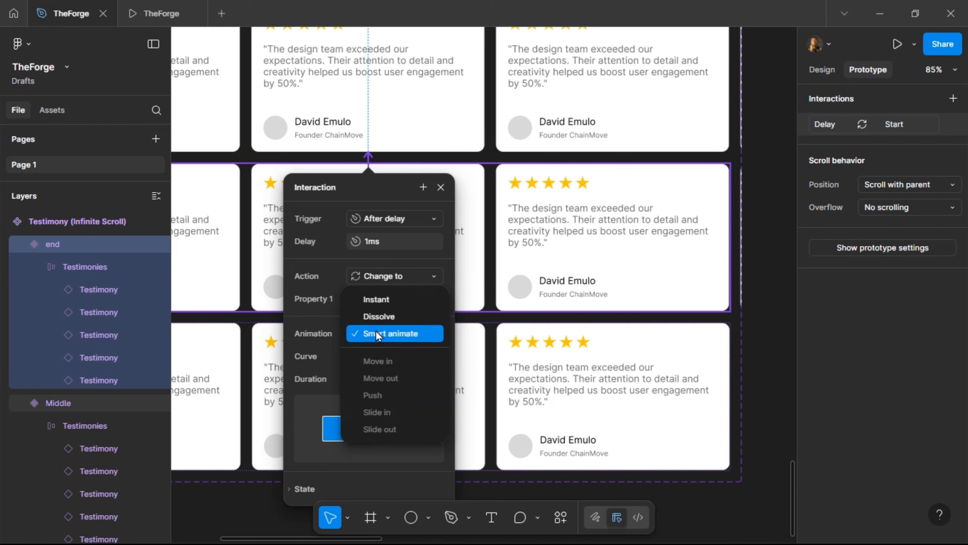
{"action": "left_click", "coordinate": [386, 300]}
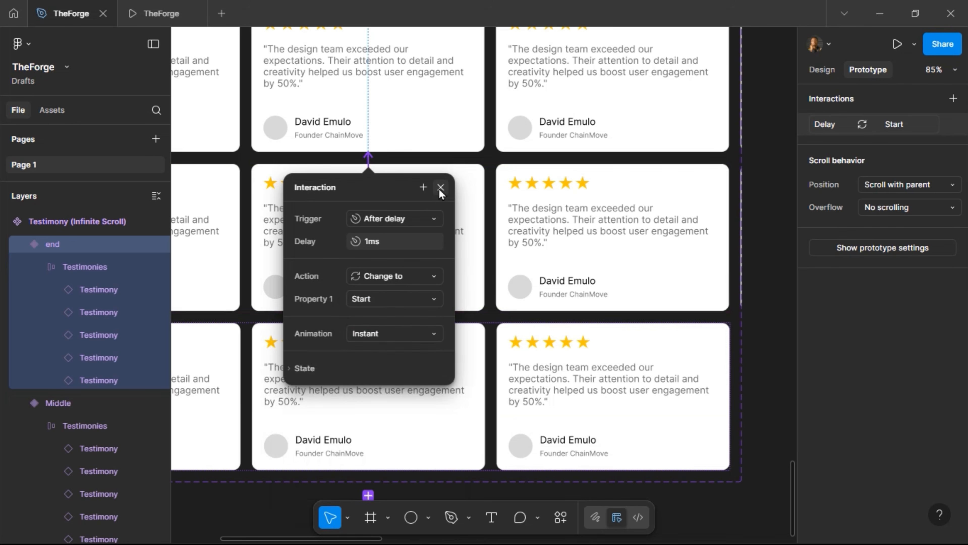
{"action": "left_click", "coordinate": [441, 187]}
Select the carousel instance inside the TESTIMONIALS section and switch to the prototype preview
{"action": "scroll", "coordinate": [336, 274], "scroll_direction": "down", "scroll_amount": 5}
{"action": "left_click", "coordinate": [289, 254]}
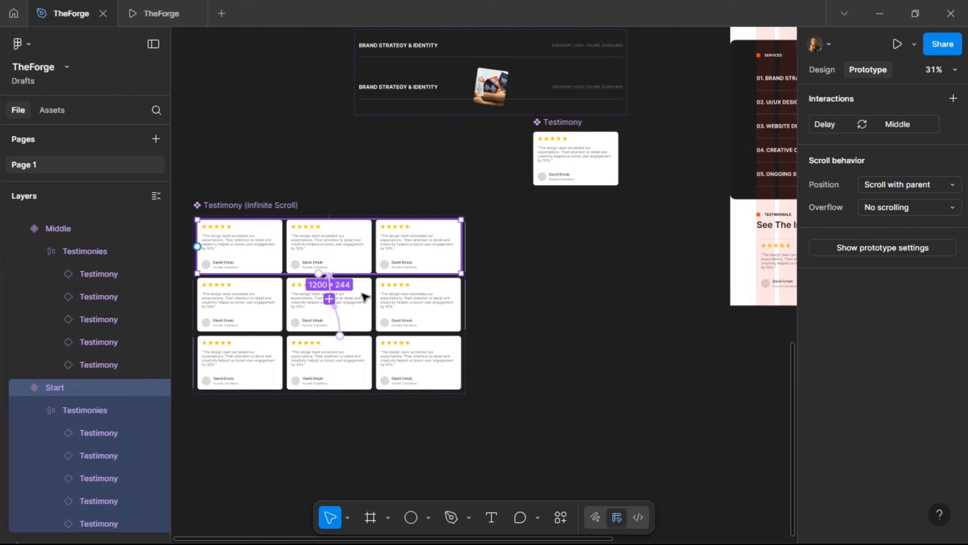
{"action": "scroll", "coordinate": [568, 328], "scroll_direction": "right", "scroll_amount": 5}
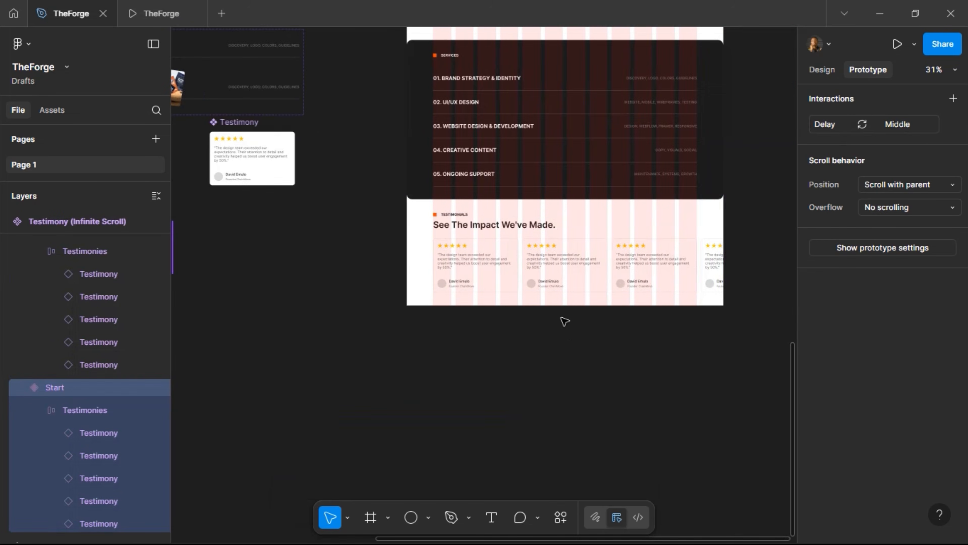
{"action": "left_click", "coordinate": [523, 264]}
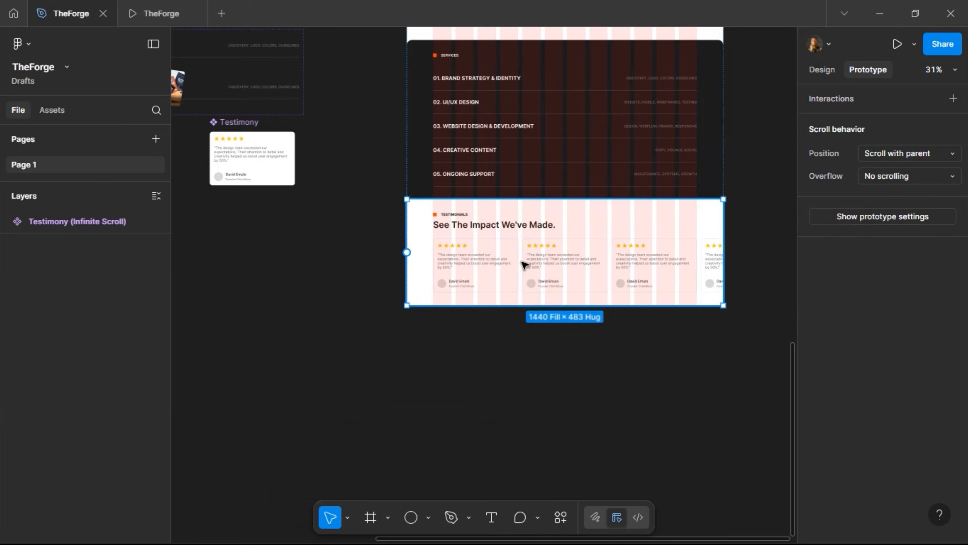
{"action": "double_click", "coordinate": [630, 292]}
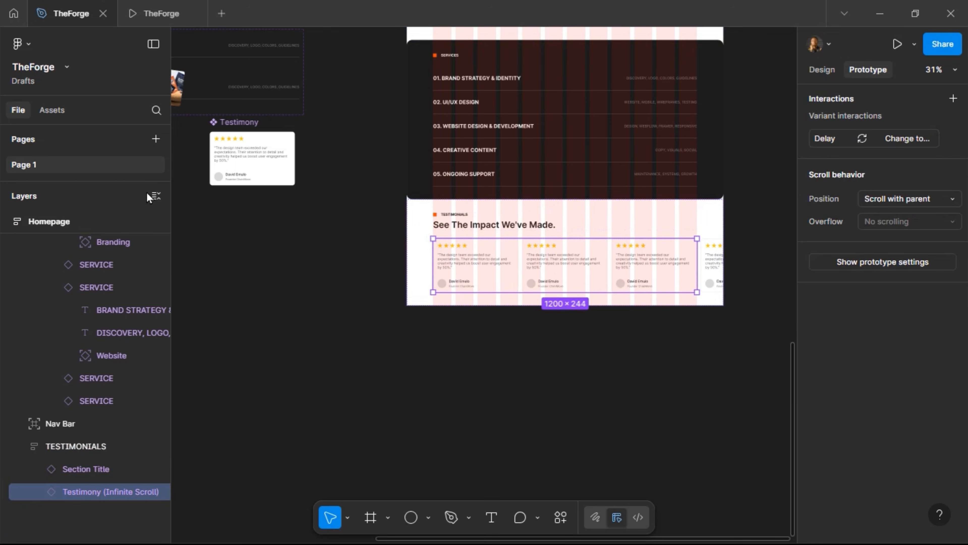
{"action": "left_click", "coordinate": [137, 14]}
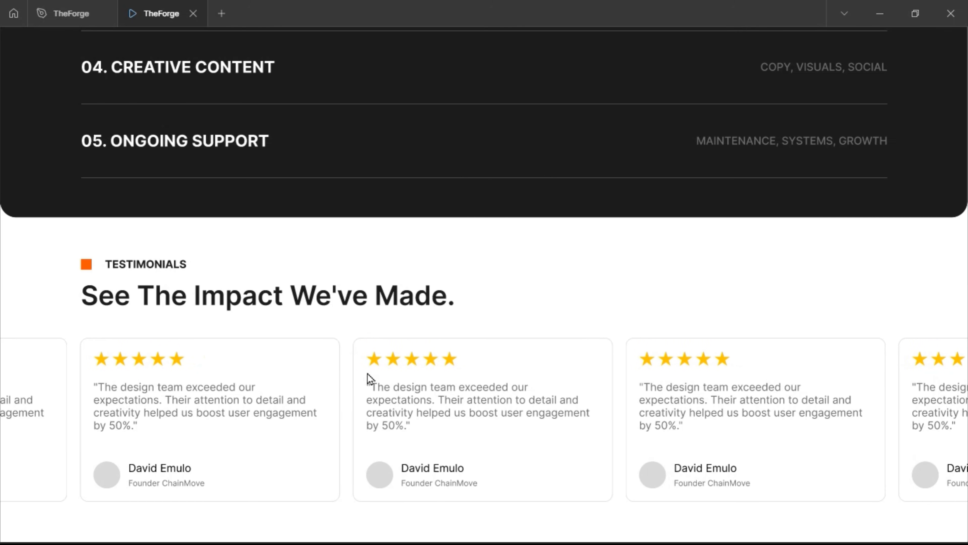
Go back to TheForge design file once the carousel cards have slid across
{"action": "left_click", "coordinate": [89, 11]}
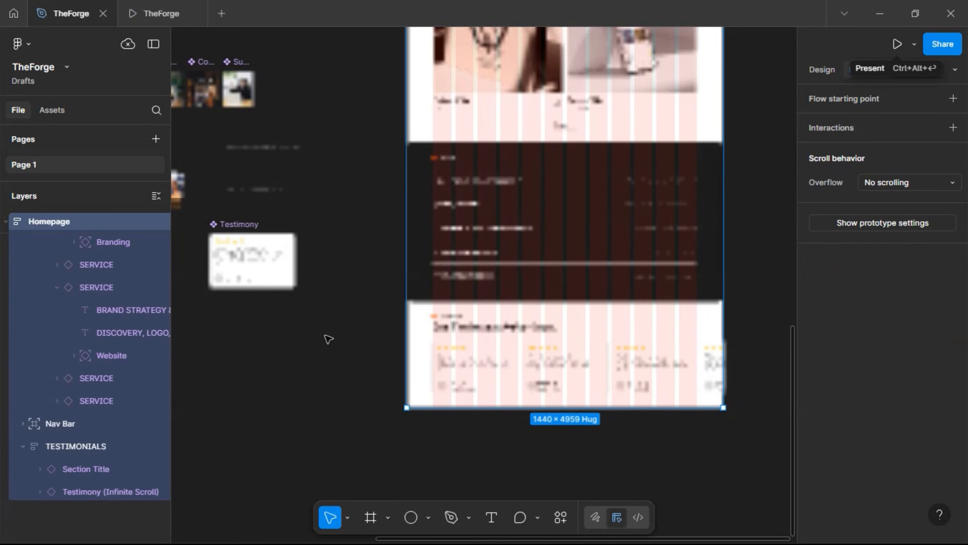
Give the Start variant's Smart animate transition to Middle a Linear curve and 10000ms duration
{"action": "left_click", "coordinate": [372, 361]}
{"action": "scroll", "coordinate": [372, 360], "scroll_direction": "left", "scroll_amount": 10}
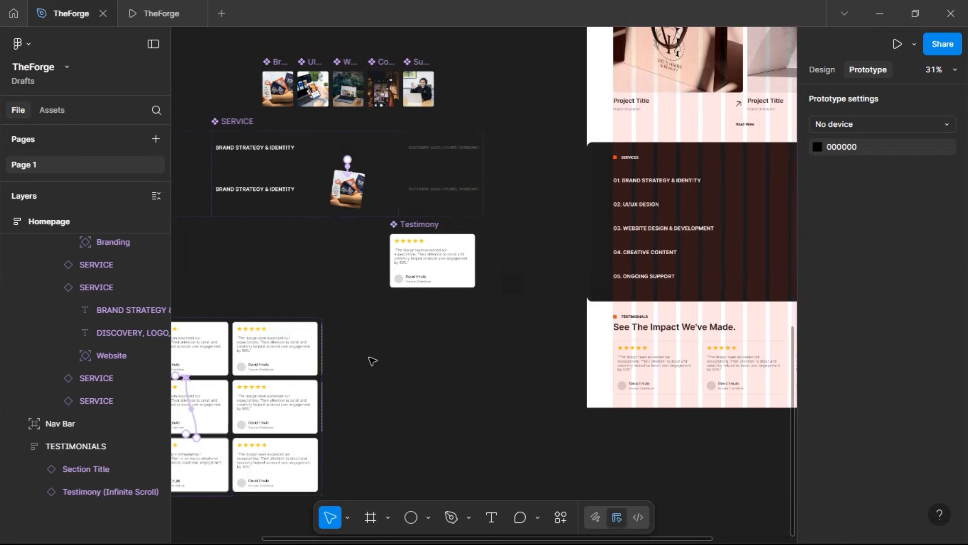
{"action": "scroll", "coordinate": [372, 360], "scroll_direction": "left", "scroll_amount": 6}
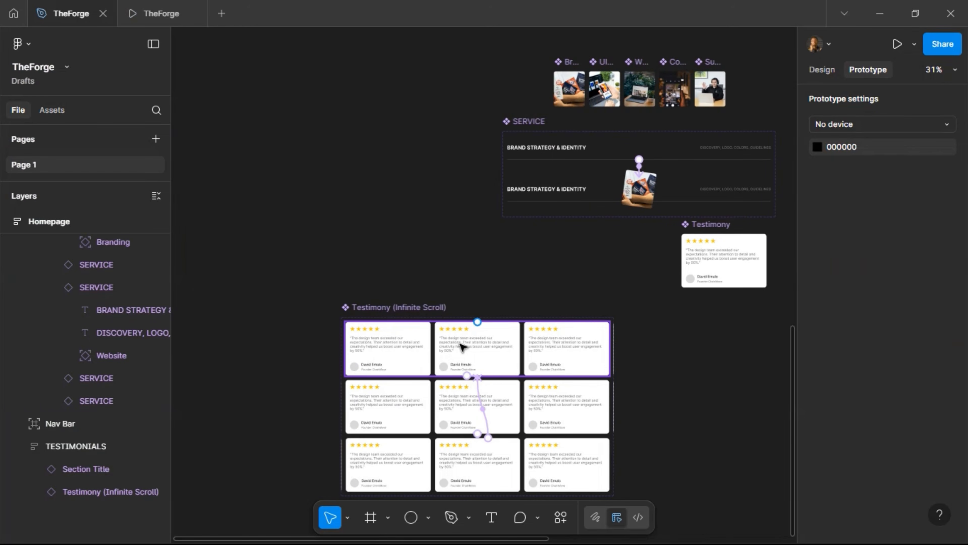
{"action": "left_click", "coordinate": [508, 369]}
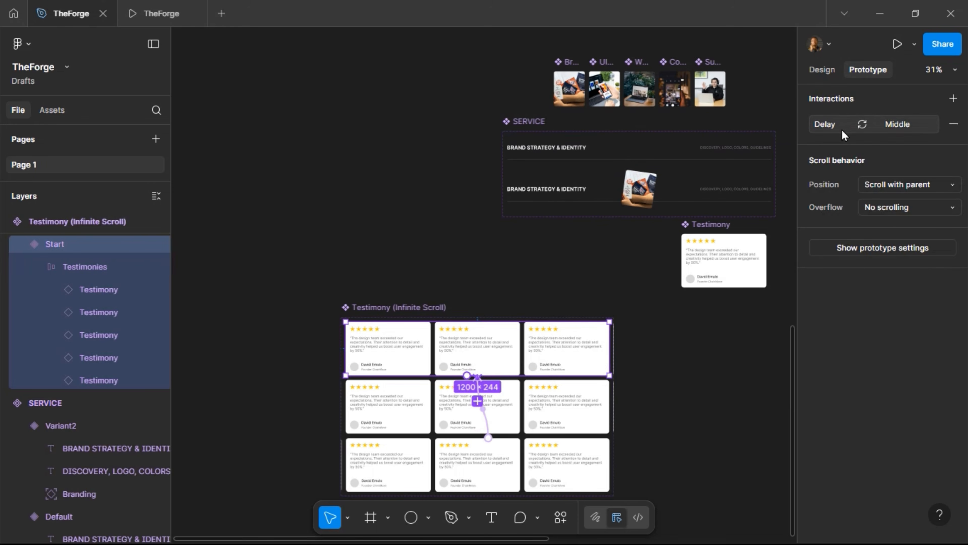
{"action": "left_click", "coordinate": [842, 131]}
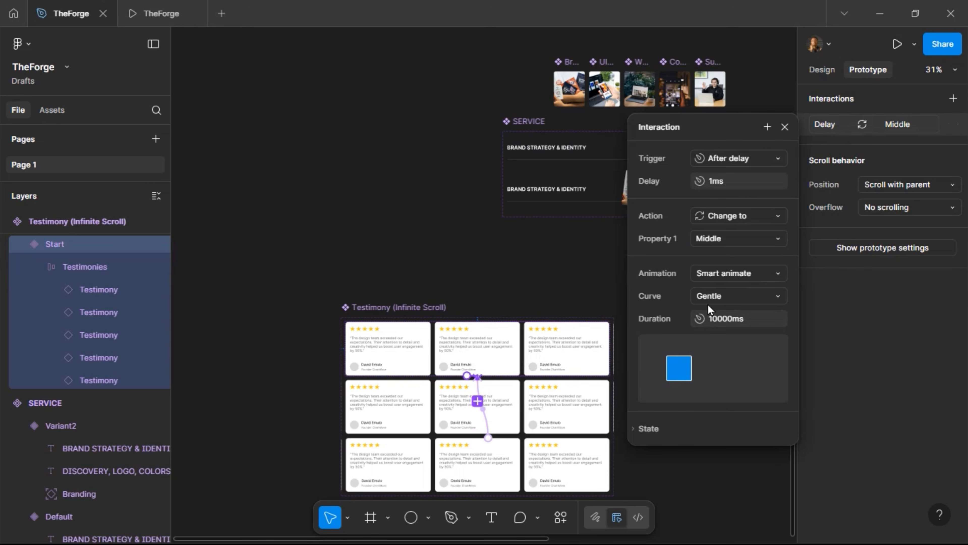
{"action": "left_click", "coordinate": [711, 294]}
{"action": "left_click", "coordinate": [726, 145]}
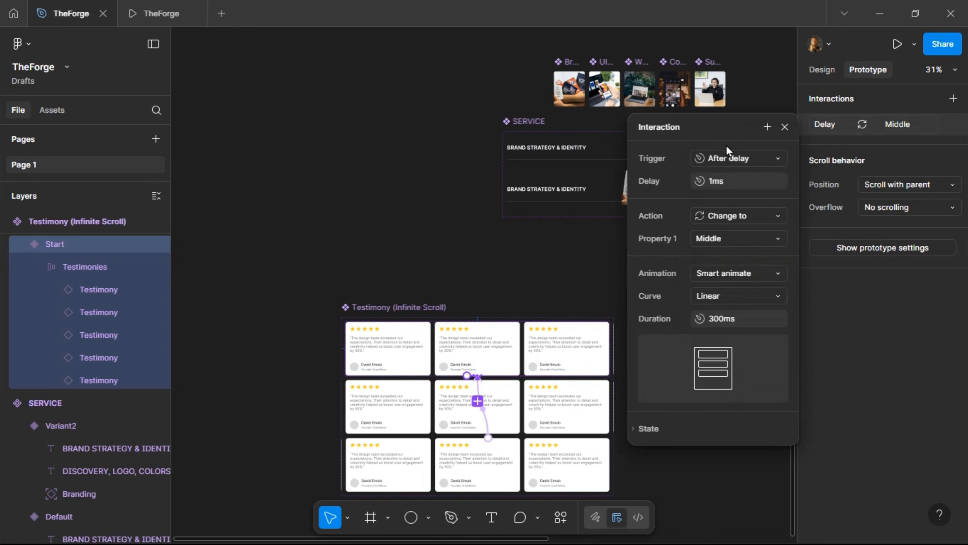
{"action": "left_click", "coordinate": [749, 318]}
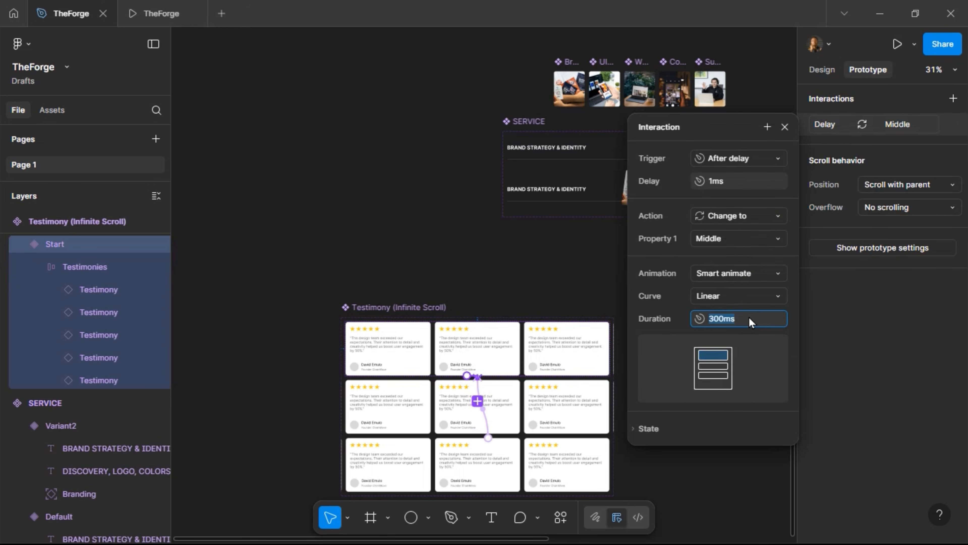
{"action": "type", "text": "10000"}
{"action": "key", "text": "Return"}
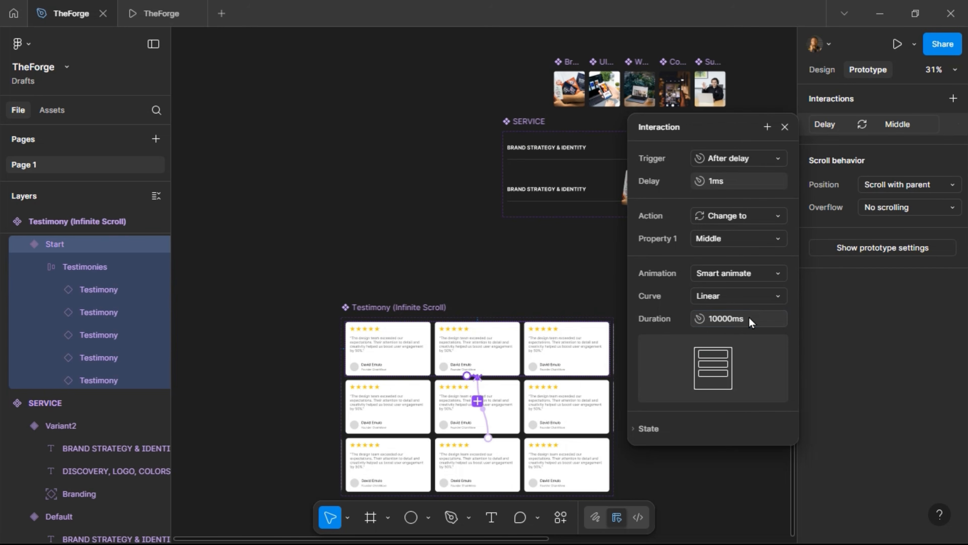
{"action": "left_click", "coordinate": [783, 127]}
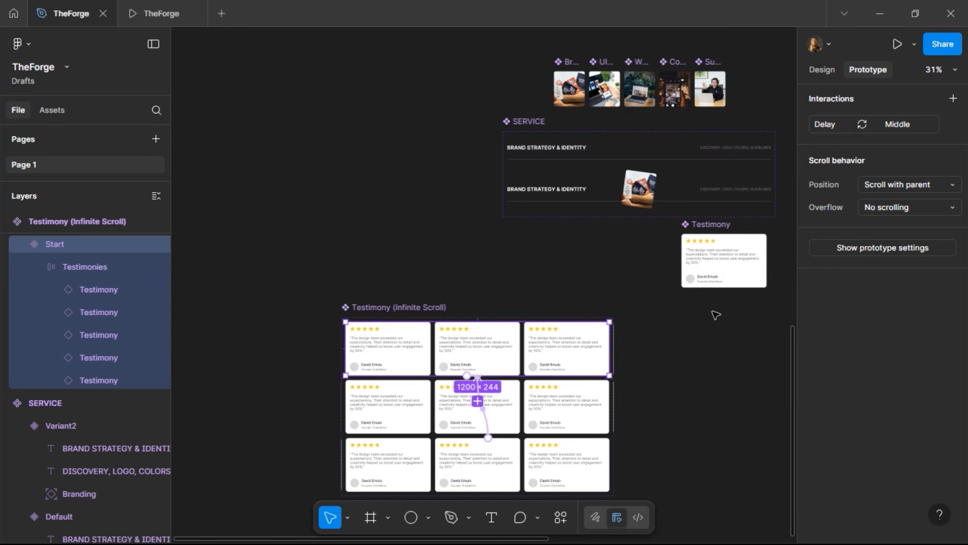
{"action": "scroll", "coordinate": [559, 396], "scroll_direction": "up", "scroll_amount": 5}
Set the Middle variant's transition to end to a Linear curve with 10000ms duration
{"action": "left_click", "coordinate": [345, 397]}
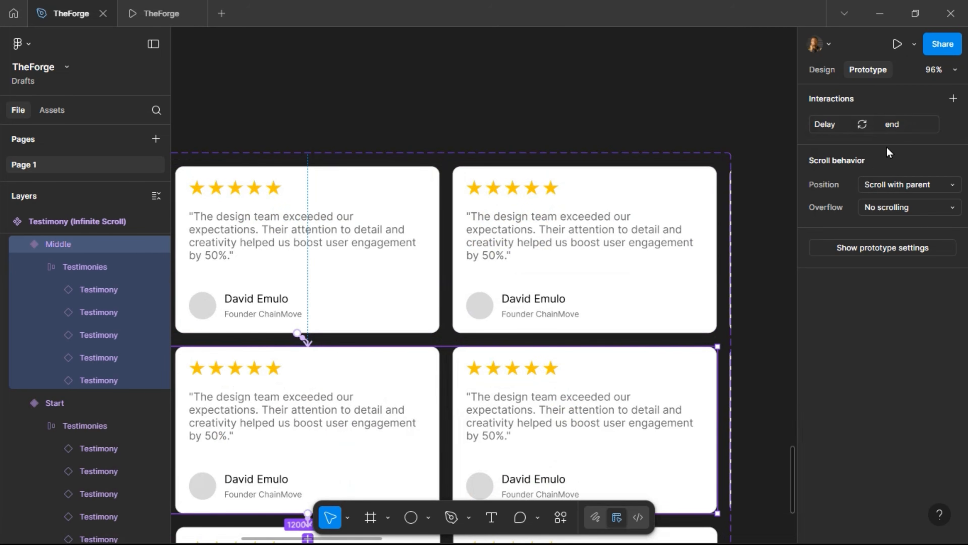
{"action": "left_click", "coordinate": [885, 126]}
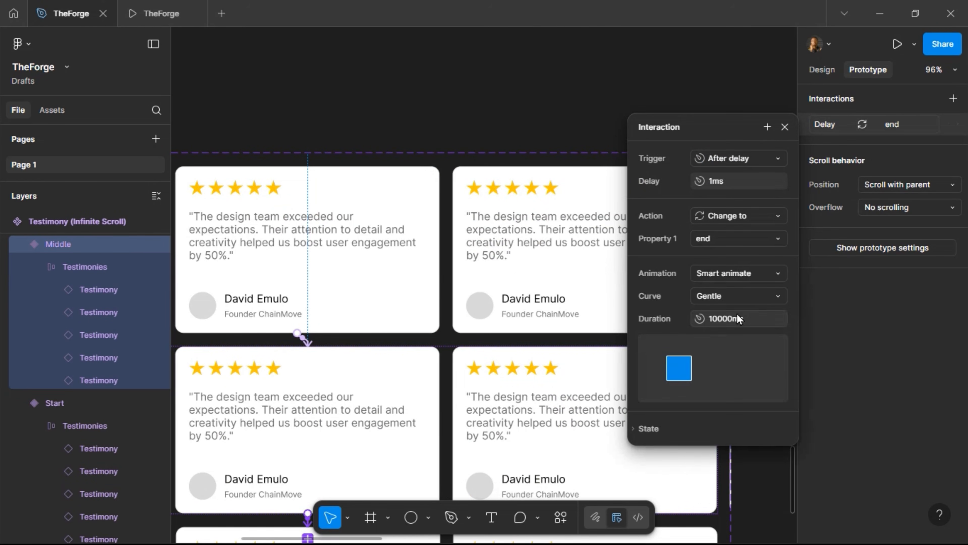
{"action": "left_click", "coordinate": [736, 297]}
{"action": "left_click", "coordinate": [727, 143]}
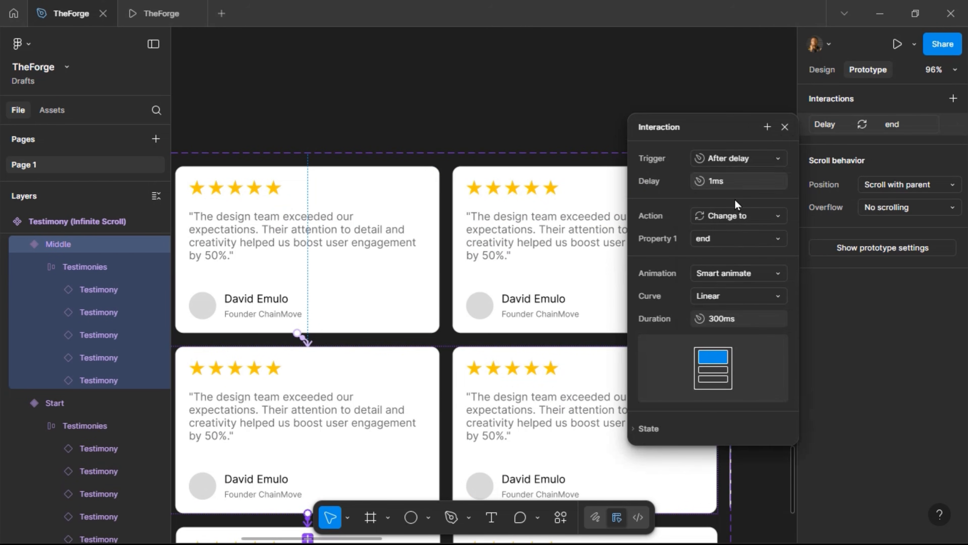
{"action": "key", "text": "ctrl+a"}
{"action": "type", "text": "100"}
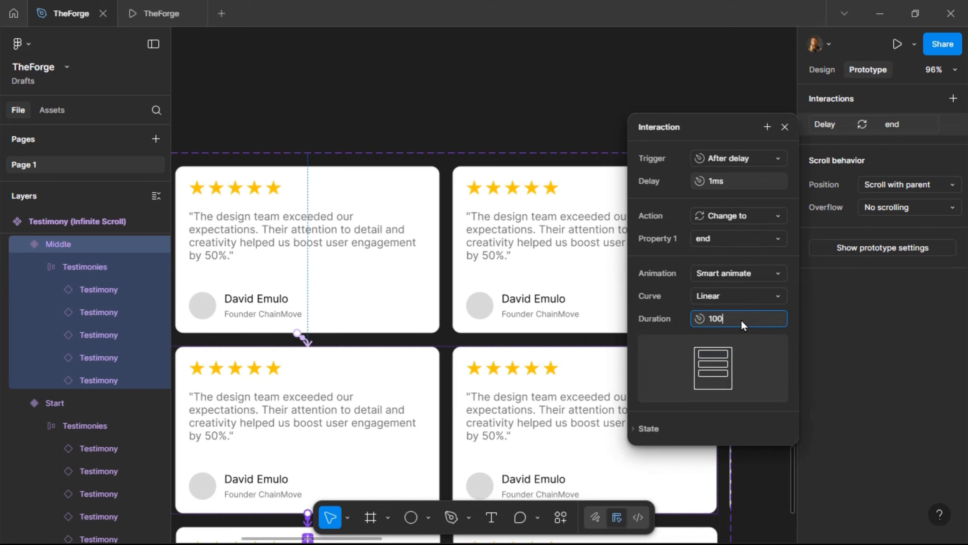
{"action": "type", "text": "00"}
{"action": "key", "text": "Return"}
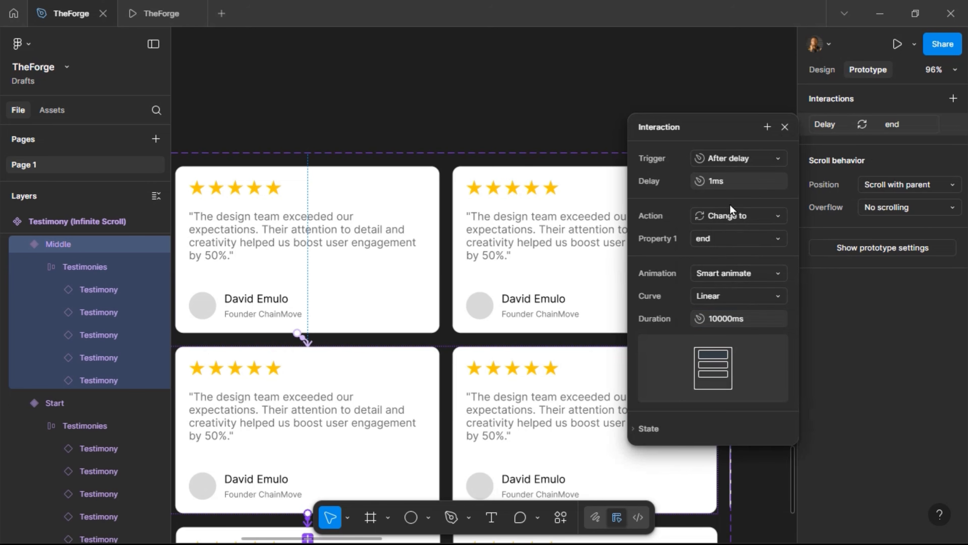
{"action": "left_click", "coordinate": [783, 129]}
Verify the end variant's After delay interaction returns to Start, then open the prototype preview
{"action": "scroll", "coordinate": [216, 406], "scroll_direction": "down", "scroll_amount": 2}
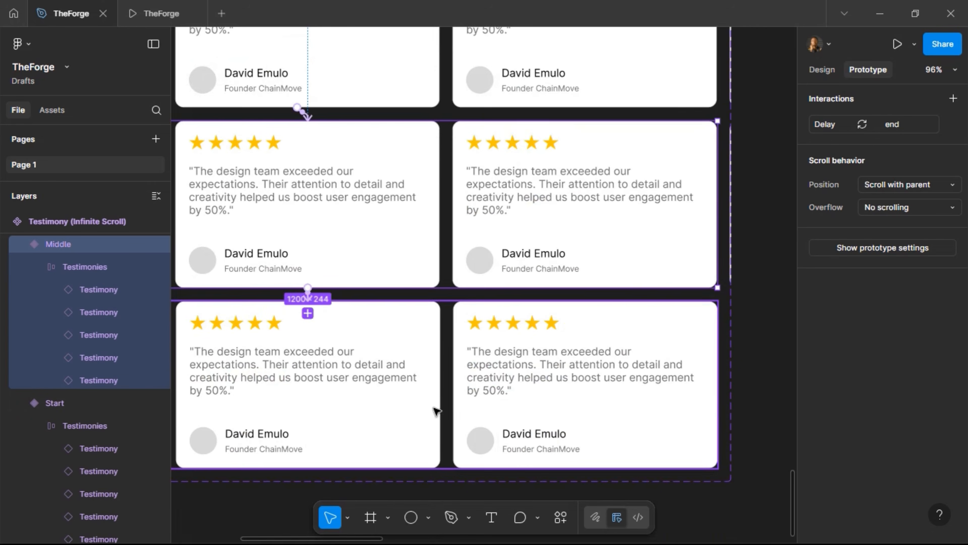
{"action": "left_click", "coordinate": [395, 437]}
{"action": "left_click", "coordinate": [313, 207]}
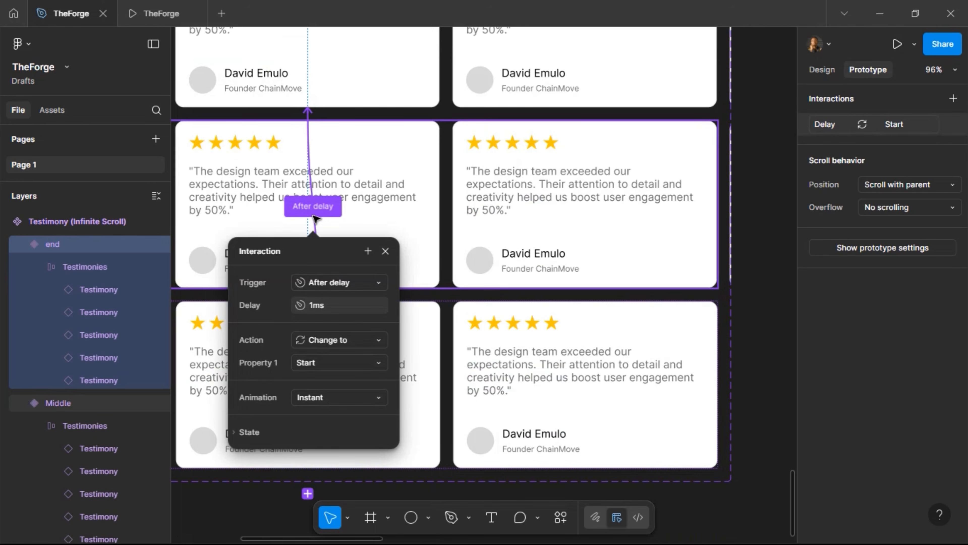
{"action": "left_click", "coordinate": [385, 252]}
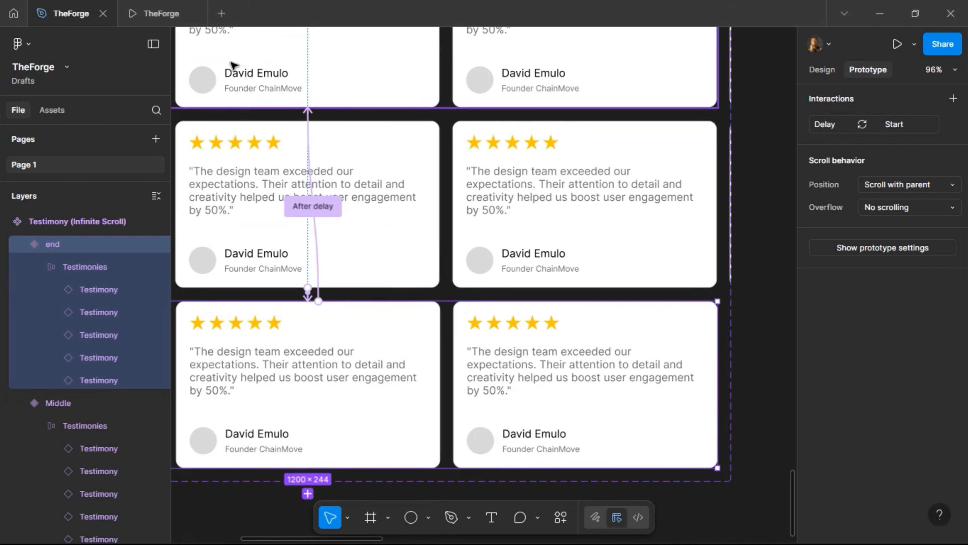
{"action": "left_click", "coordinate": [158, 14]}
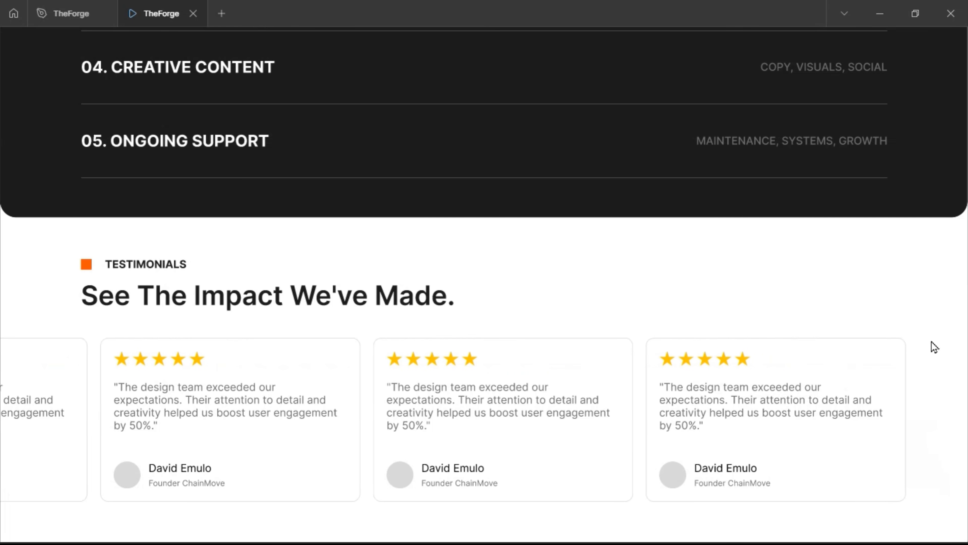
Return to TheForge editor after watching the carousel loop with linear timing
{"action": "left_click", "coordinate": [69, 19]}
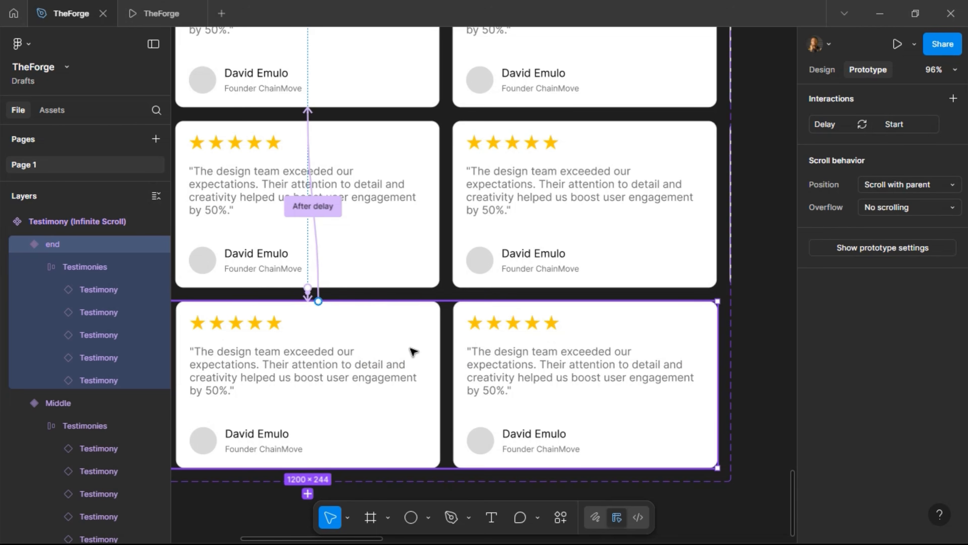
Remove auto layout from the TESTIMONIALS section
{"action": "scroll", "coordinate": [414, 351], "scroll_direction": "down", "scroll_amount": 5}
{"action": "scroll", "coordinate": [534, 351], "scroll_direction": "right", "scroll_amount": 15}
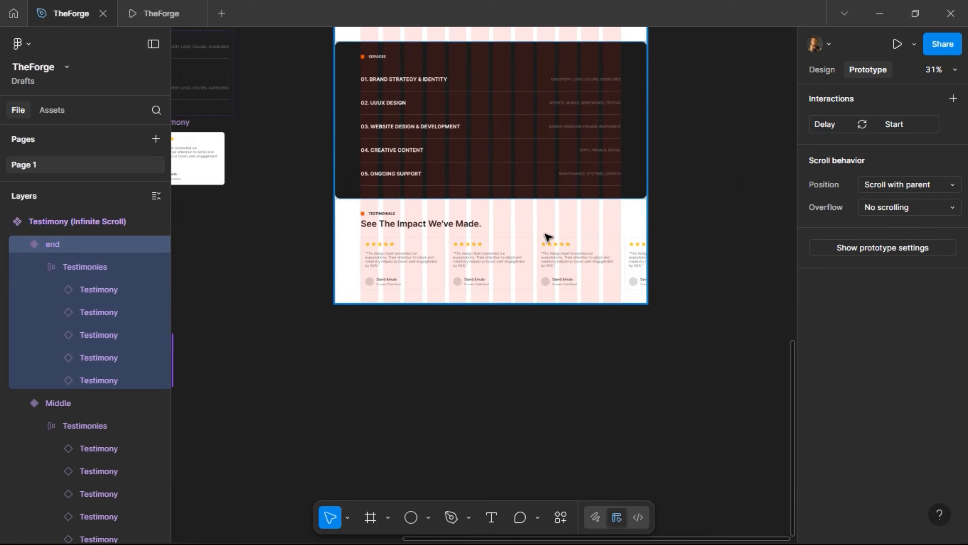
{"action": "scroll", "coordinate": [547, 237], "scroll_direction": "up", "scroll_amount": 3}
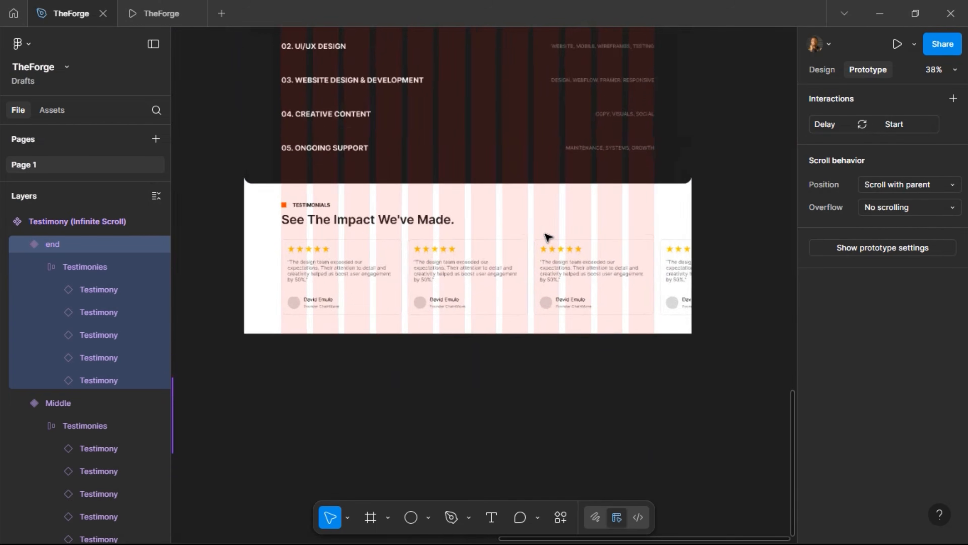
{"action": "left_click", "coordinate": [463, 299]}
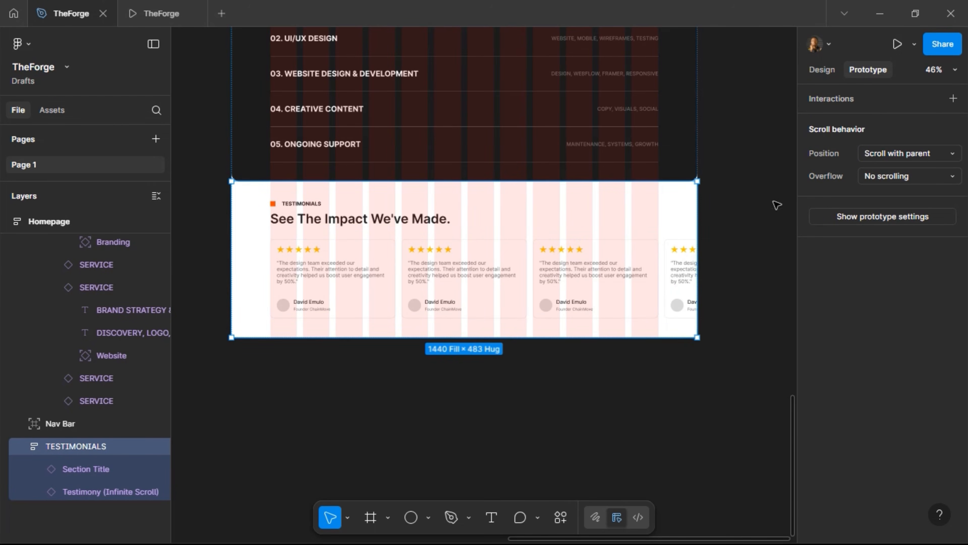
{"action": "left_click", "coordinate": [822, 69]}
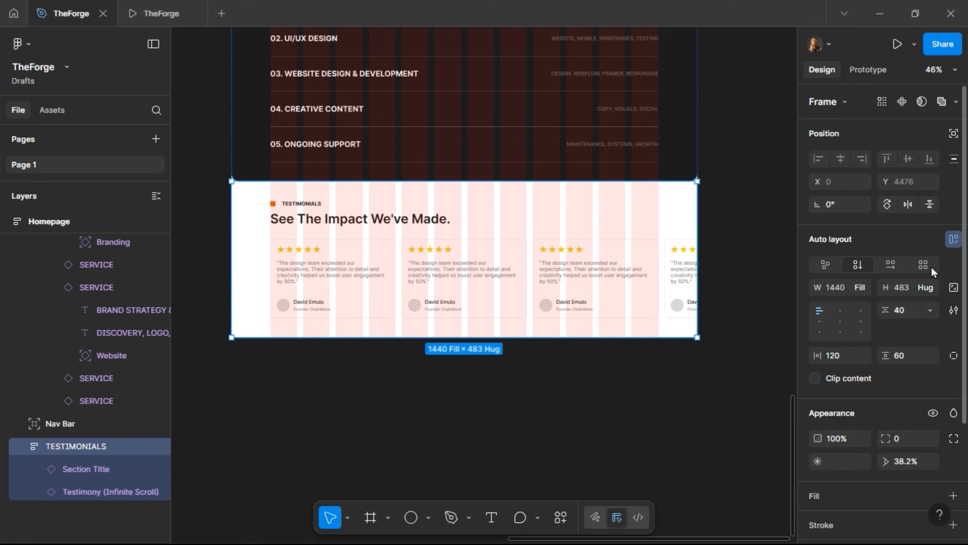
{"action": "left_click", "coordinate": [953, 239]}
Resize the Testimony (Infinite Scroll) instance in the section to 1200 wide
{"action": "left_click", "coordinate": [562, 295]}
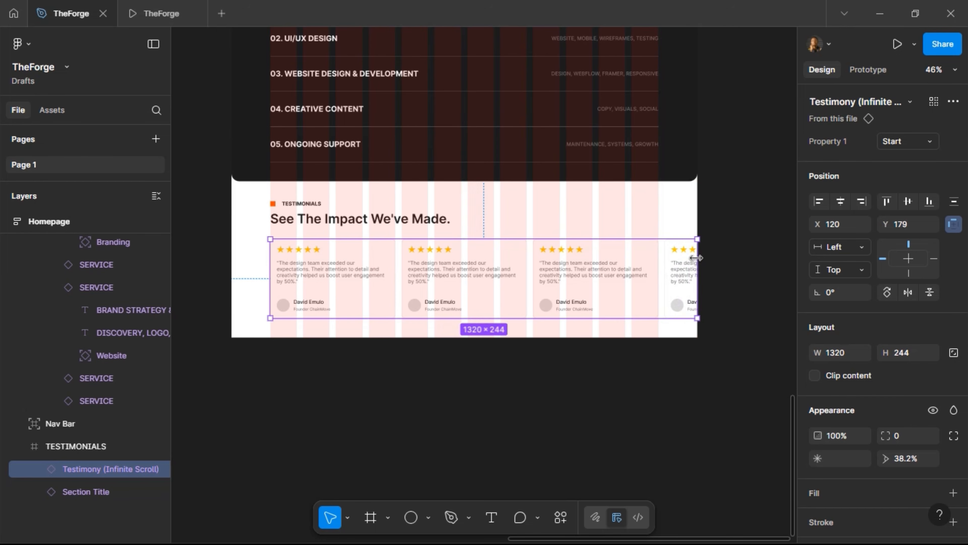
{"action": "left_click_drag", "start_coordinate": [696, 258], "coordinate": [676, 263]}
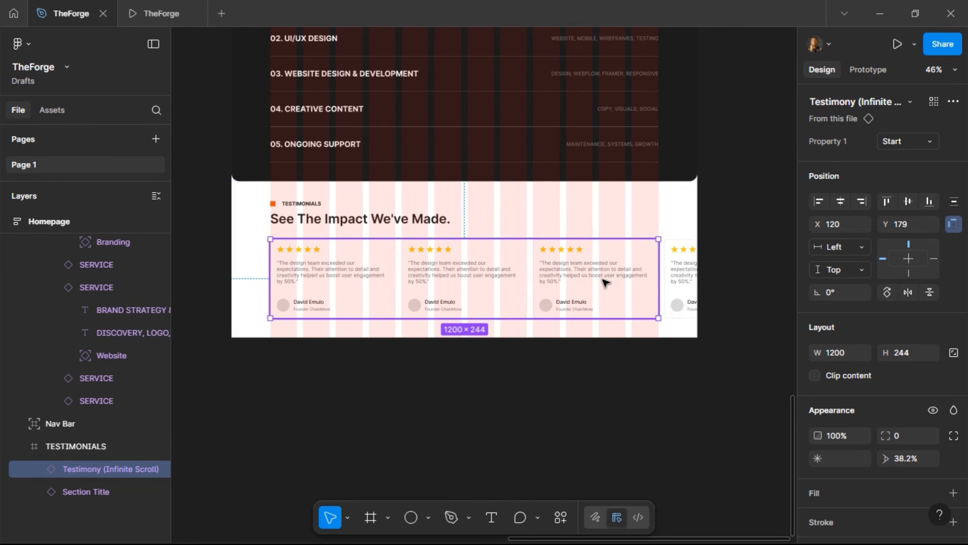
{"action": "scroll", "coordinate": [606, 294], "scroll_direction": "left", "scroll_amount": 15}
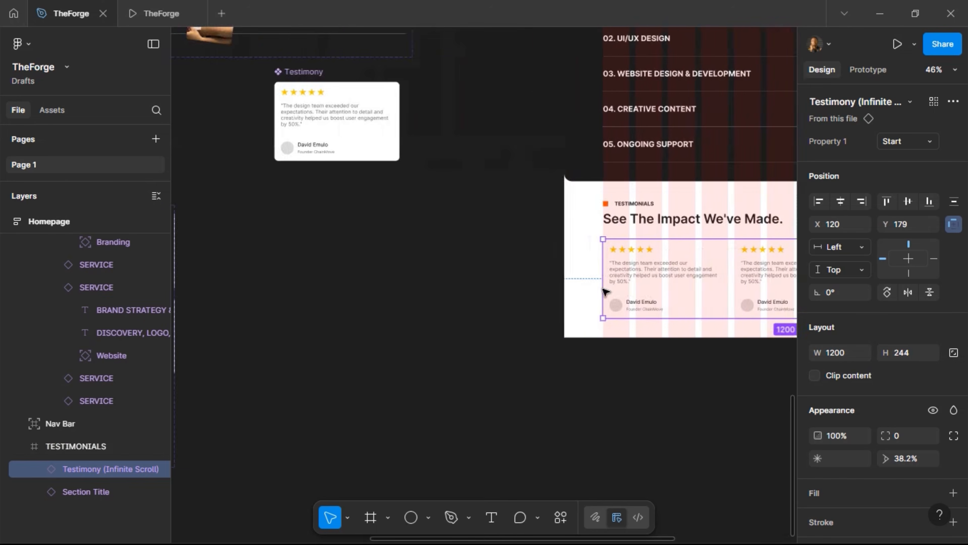
Widen the selected variants to 1320 and stretch the component set to reveal more cards
{"action": "left_click", "coordinate": [429, 272]}
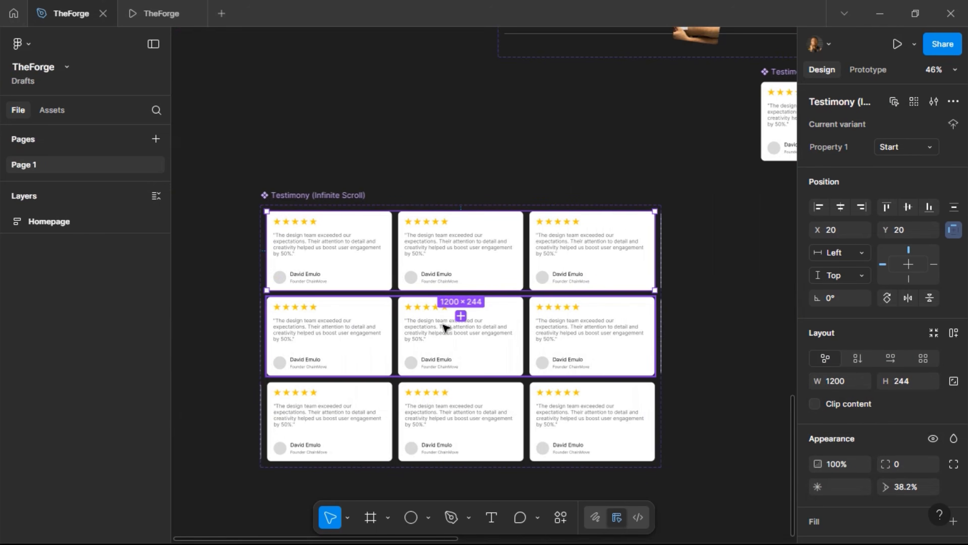
{"action": "left_click", "coordinate": [446, 360], "text": "shift"}
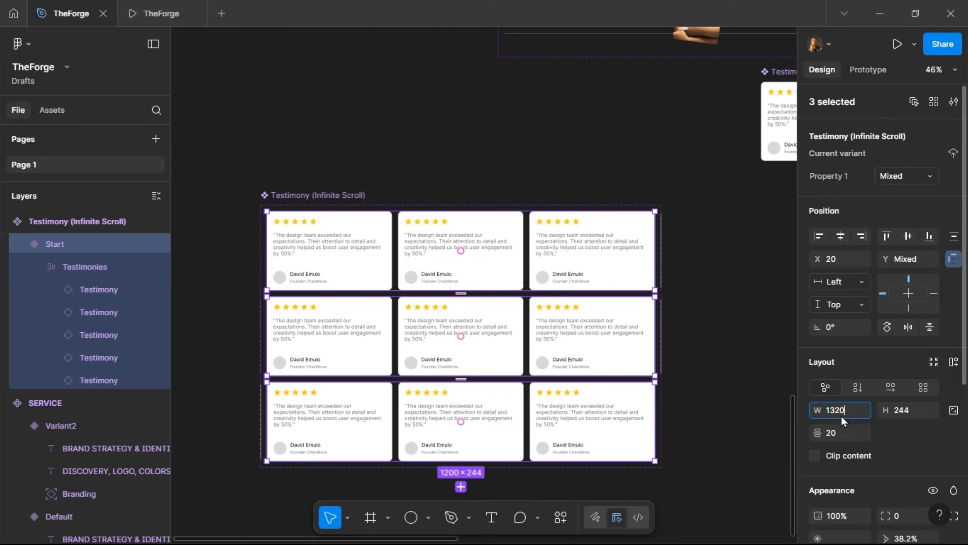
{"action": "key", "text": "Return"}
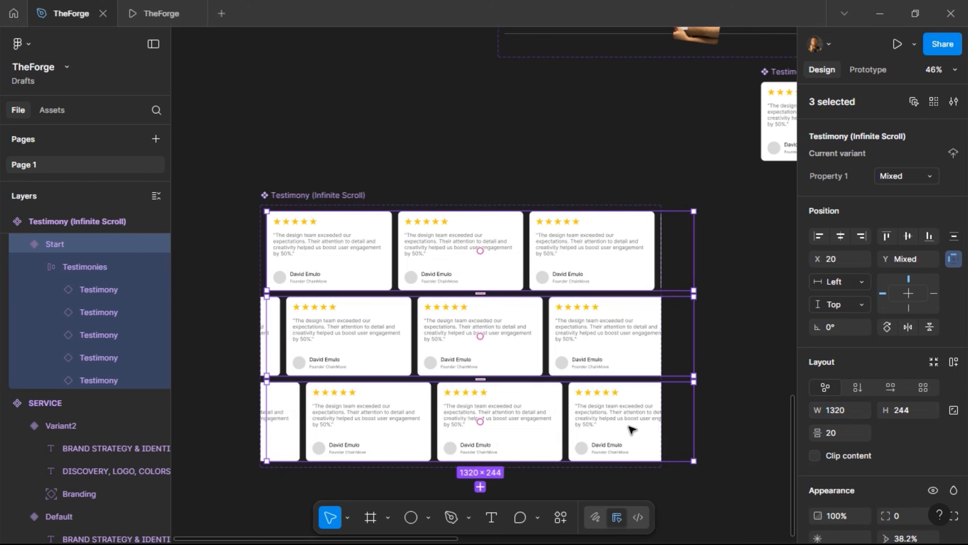
{"action": "left_click", "coordinate": [278, 197]}
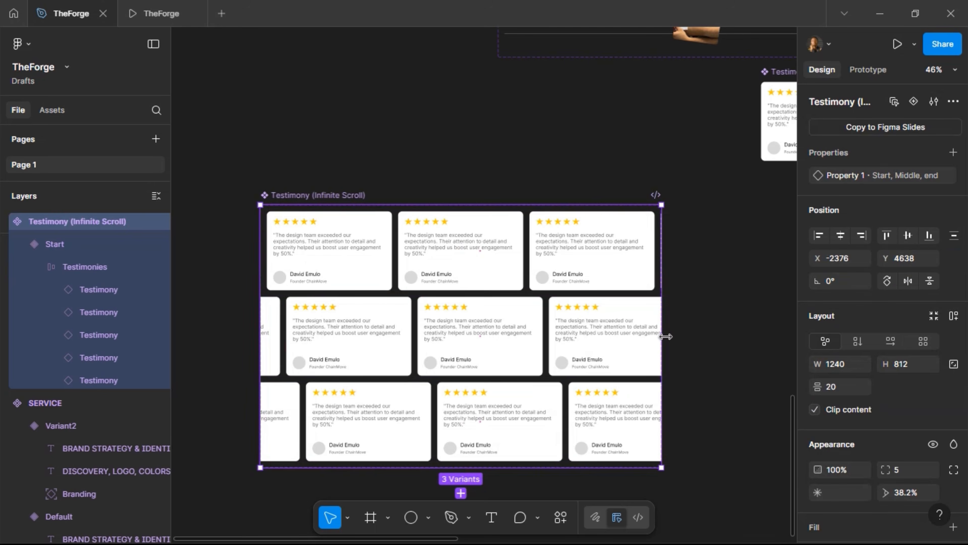
{"action": "left_click_drag", "start_coordinate": [666, 336], "coordinate": [740, 336]}
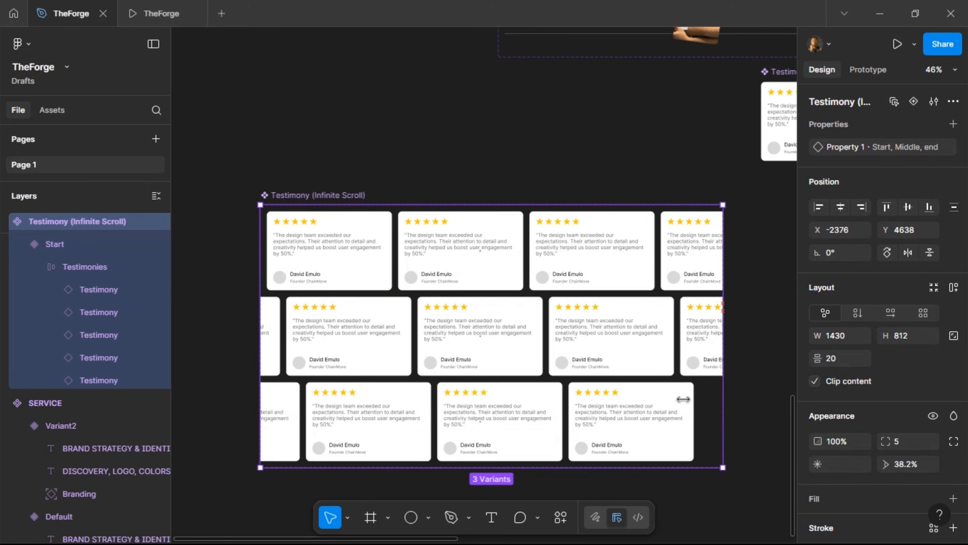
Check the end, Middle and Start variants, then preview the homepage carousel instance
{"action": "left_click", "coordinate": [658, 419]}
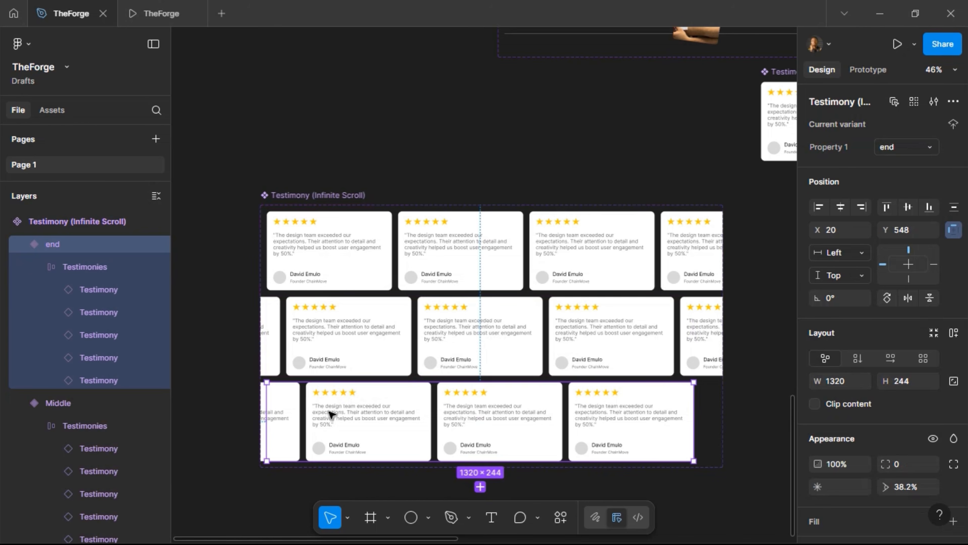
{"action": "left_click", "coordinate": [379, 338]}
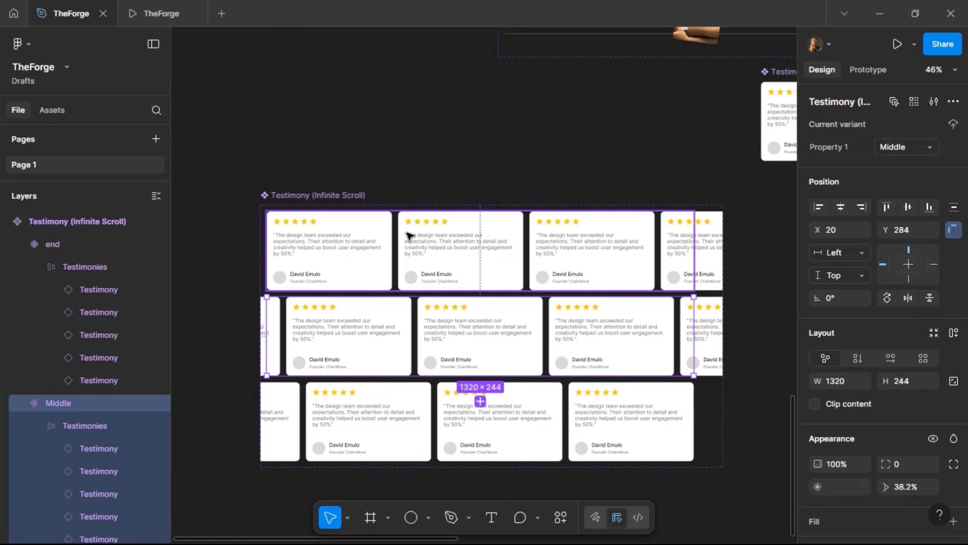
{"action": "left_click", "coordinate": [408, 244]}
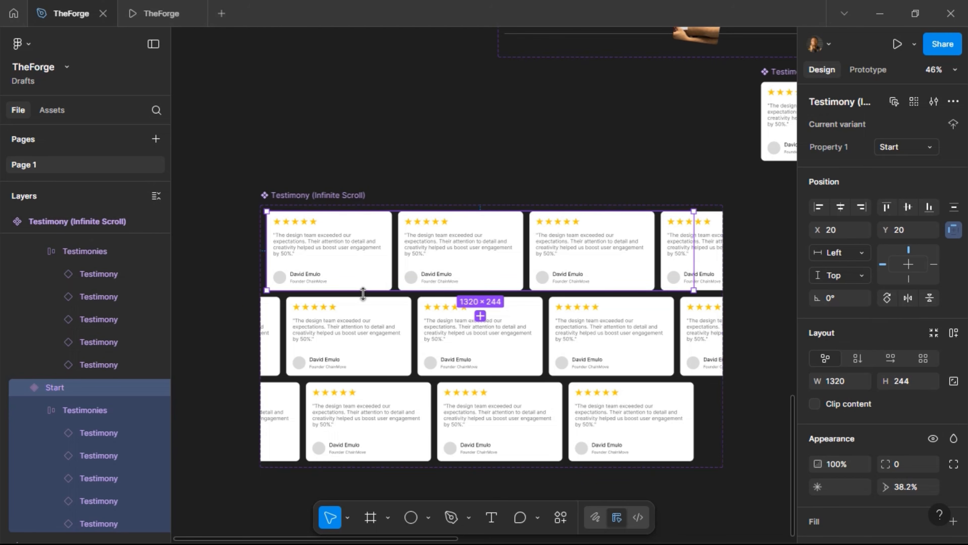
{"action": "scroll", "coordinate": [362, 294], "scroll_direction": "right", "scroll_amount": 15}
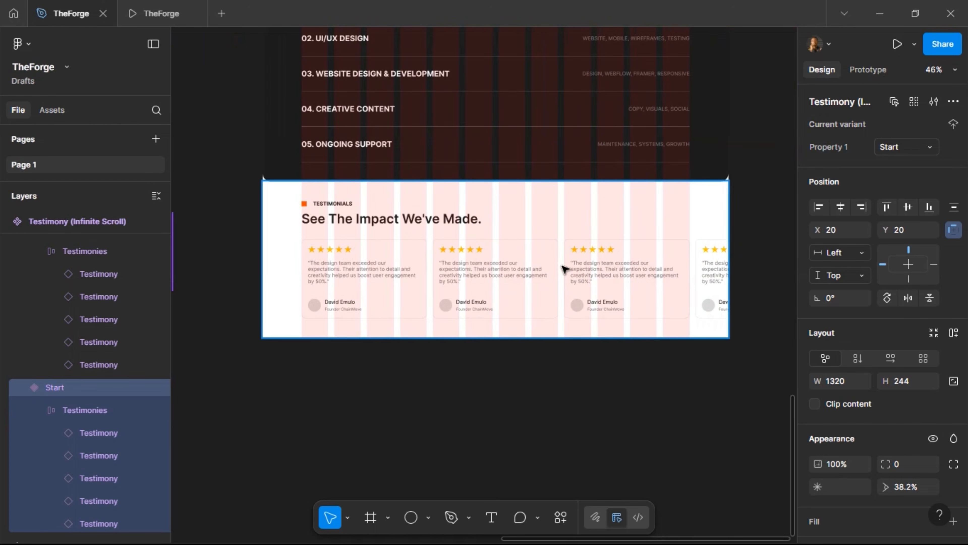
{"action": "left_click", "coordinate": [568, 265]}
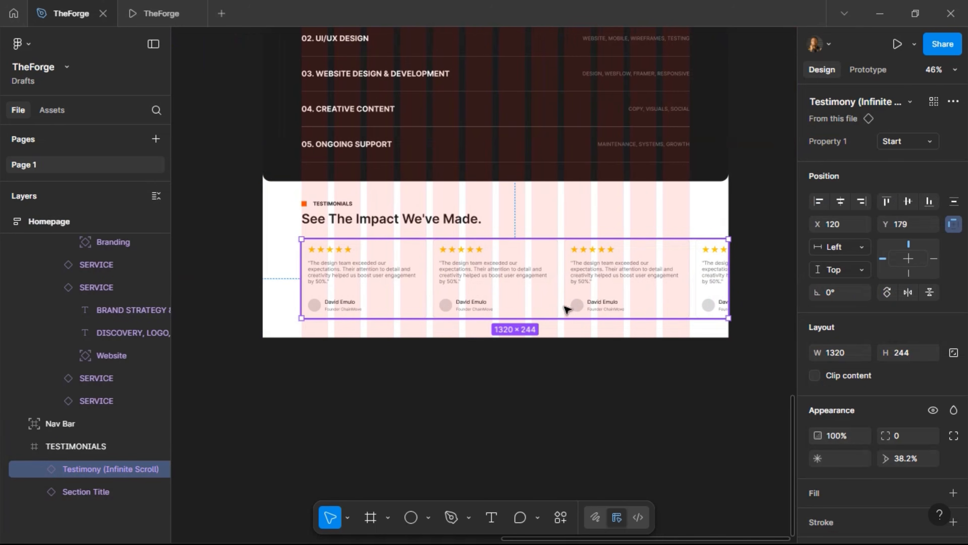
{"action": "left_click", "coordinate": [153, 13]}
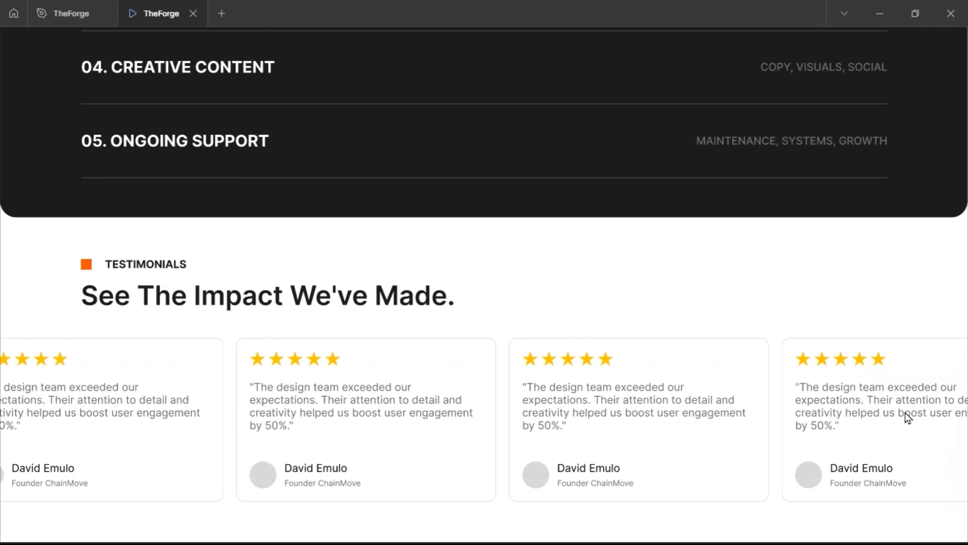
{"action": "scroll", "coordinate": [651, 434], "scroll_direction": "up", "scroll_amount": 2}
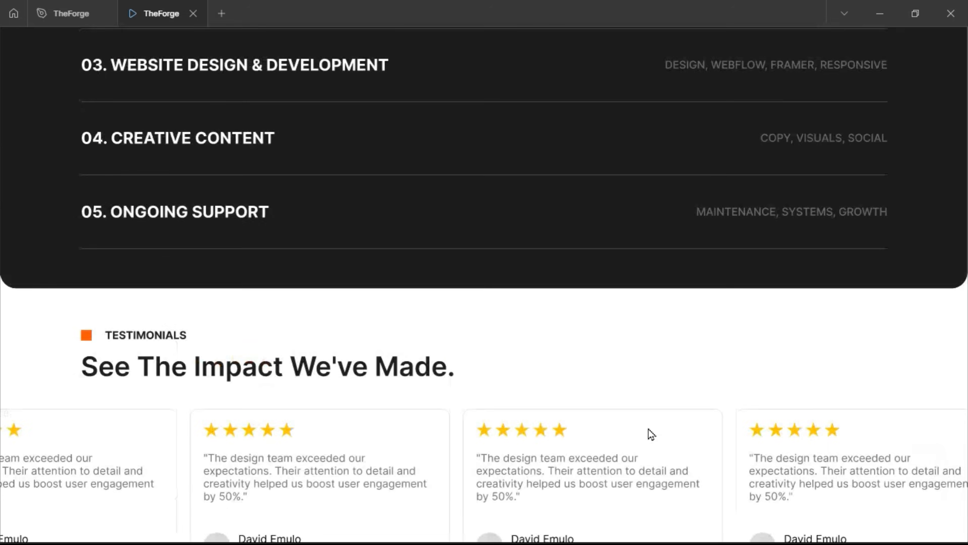
{"action": "scroll", "coordinate": [651, 434], "scroll_direction": "up", "scroll_amount": 15}
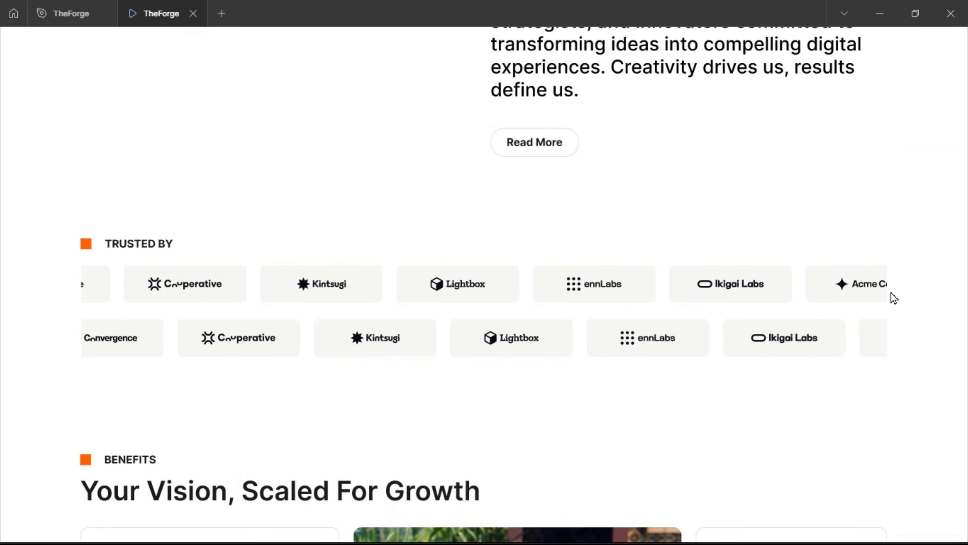
{"action": "scroll", "coordinate": [889, 305], "scroll_direction": "down", "scroll_amount": 15}
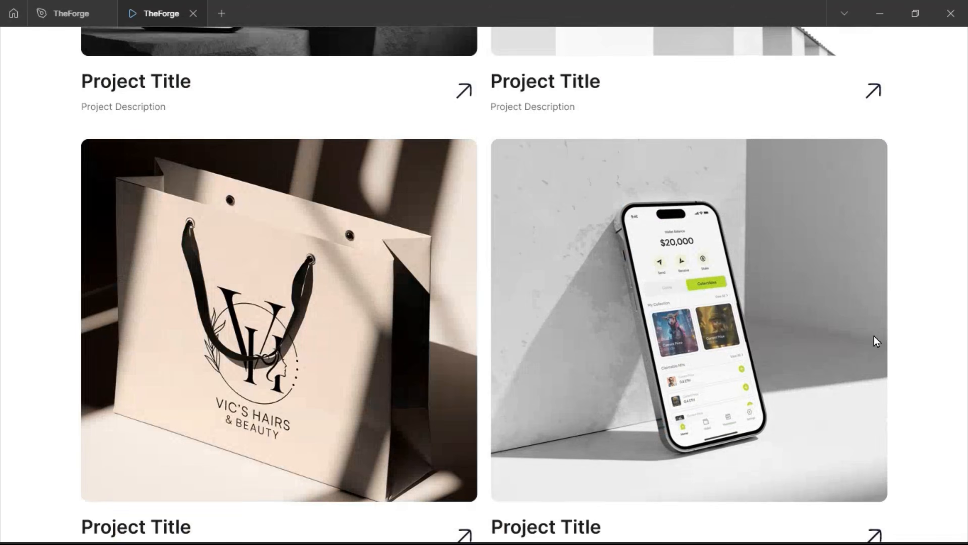
{"action": "scroll", "coordinate": [875, 339], "scroll_direction": "down", "scroll_amount": 10}
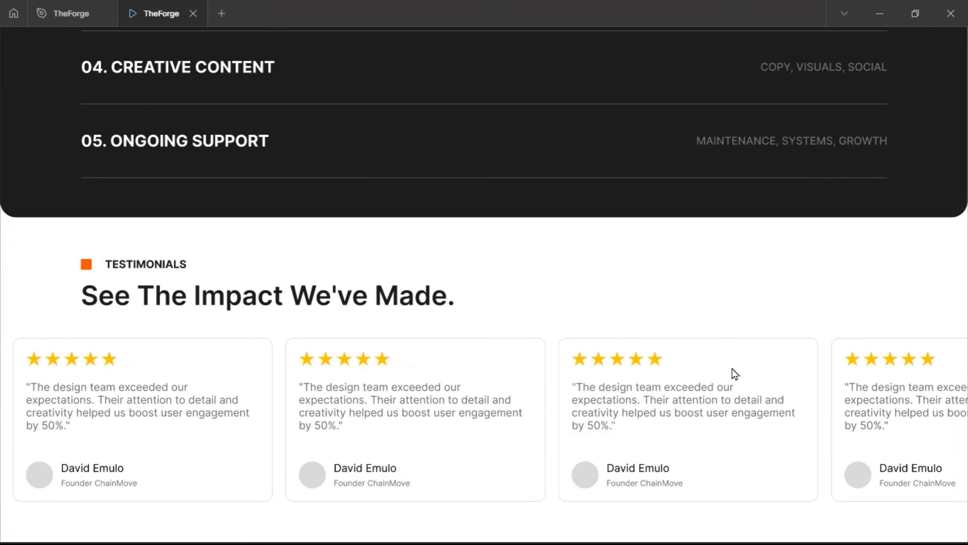
Set all three carousel variants to W 1200 with Clip content on, then reopen the preview
{"action": "left_click", "coordinate": [68, 21]}
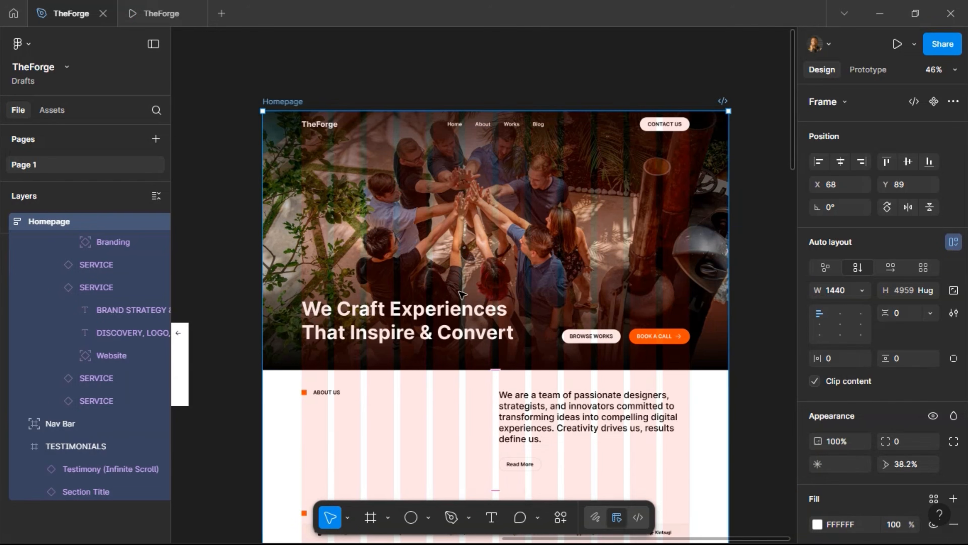
{"action": "scroll", "coordinate": [459, 292], "scroll_direction": "down", "scroll_amount": 15}
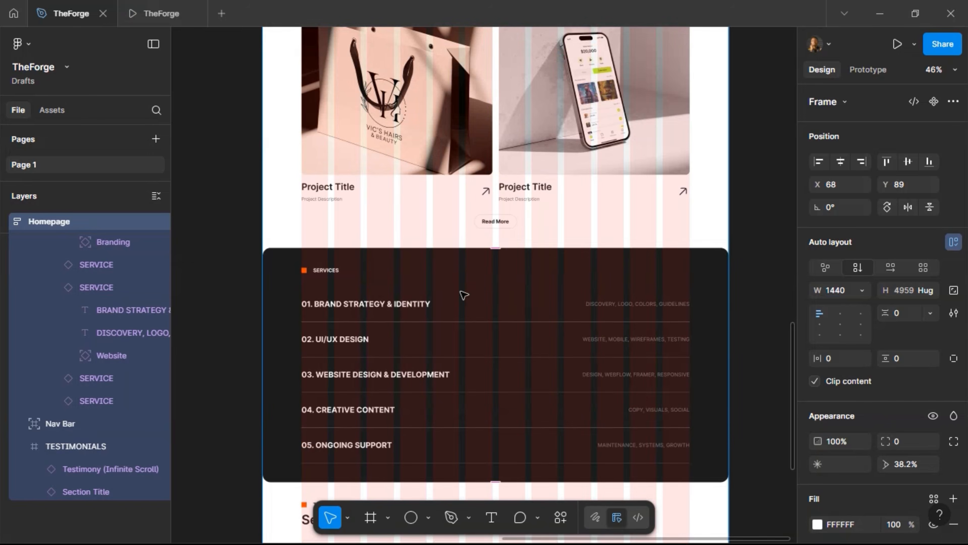
{"action": "scroll", "coordinate": [463, 295], "scroll_direction": "down", "scroll_amount": 10}
{"action": "scroll", "coordinate": [461, 291], "scroll_direction": "up", "scroll_amount": 5}
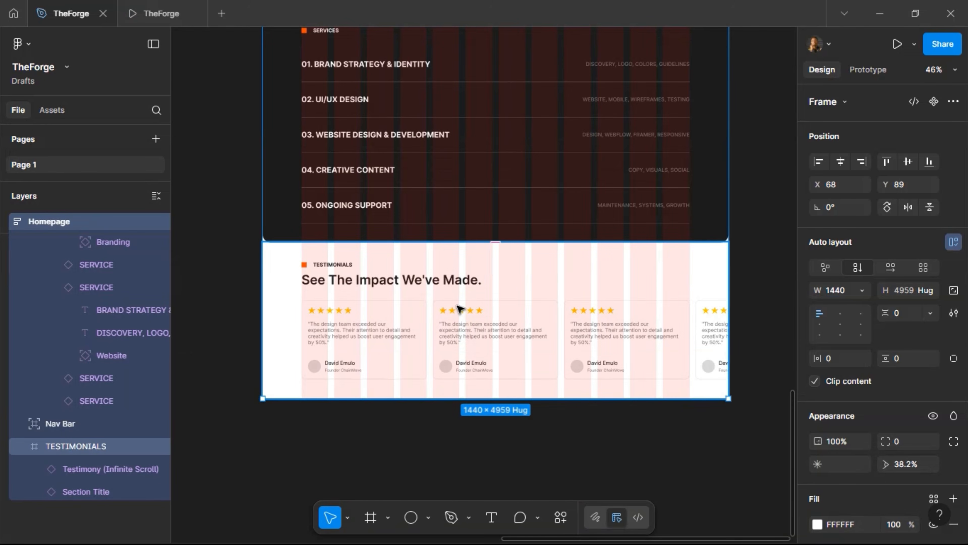
{"action": "scroll", "coordinate": [459, 306], "scroll_direction": "left", "scroll_amount": 15}
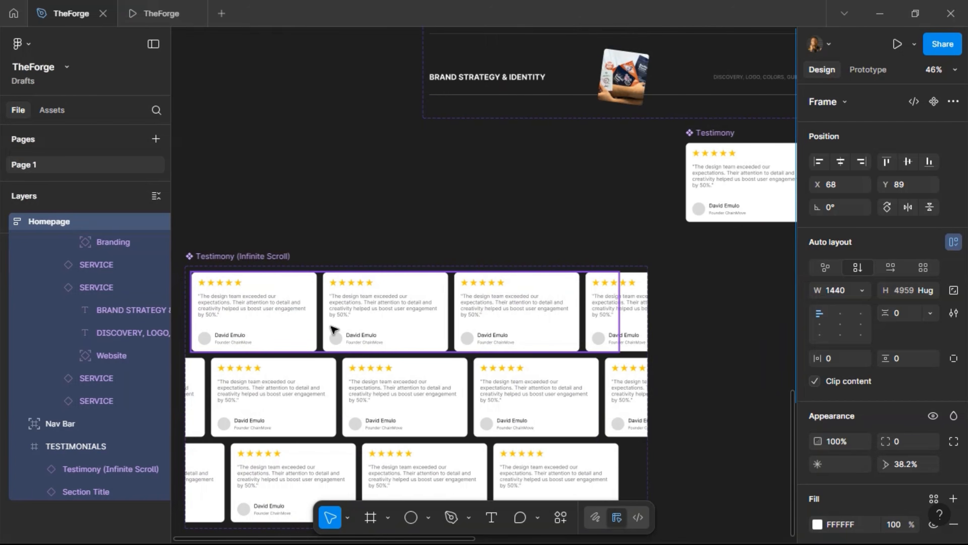
{"action": "left_click", "coordinate": [335, 352]}
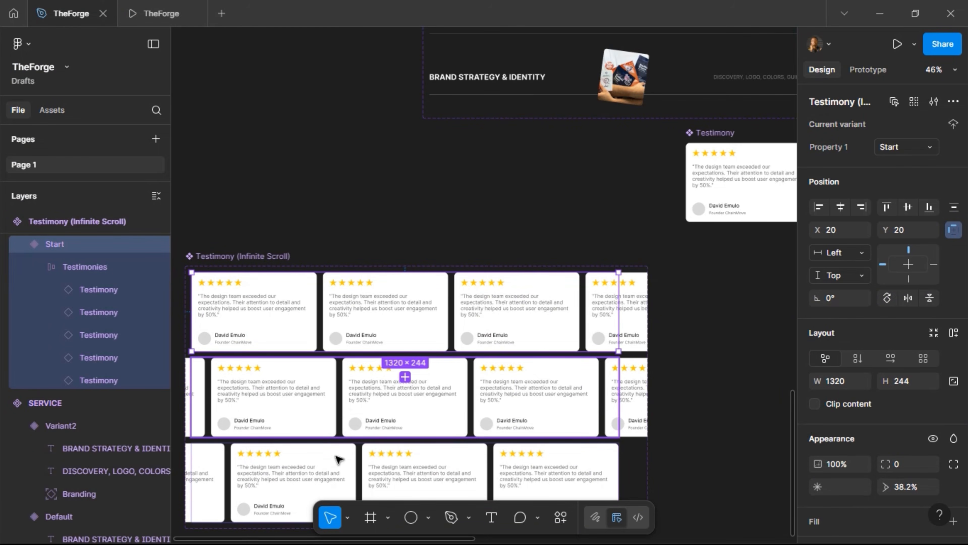
{"action": "left_click", "coordinate": [335, 487], "text": "shift"}
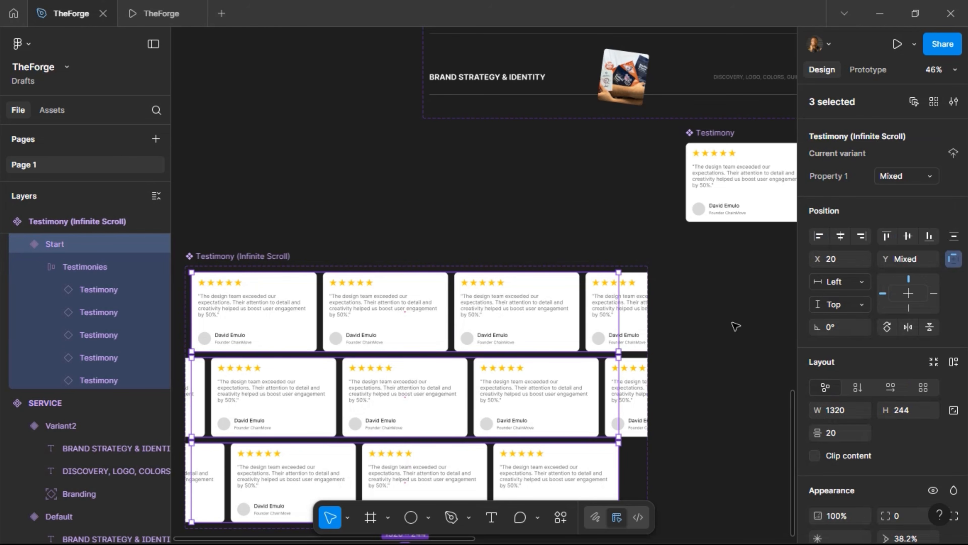
{"action": "left_click", "coordinate": [849, 410]}
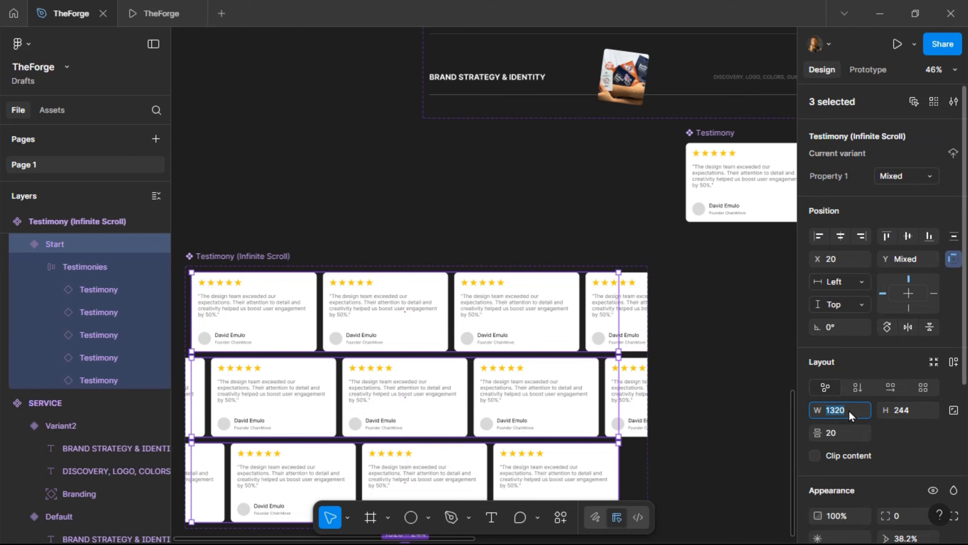
{"action": "key", "text": "Return"}
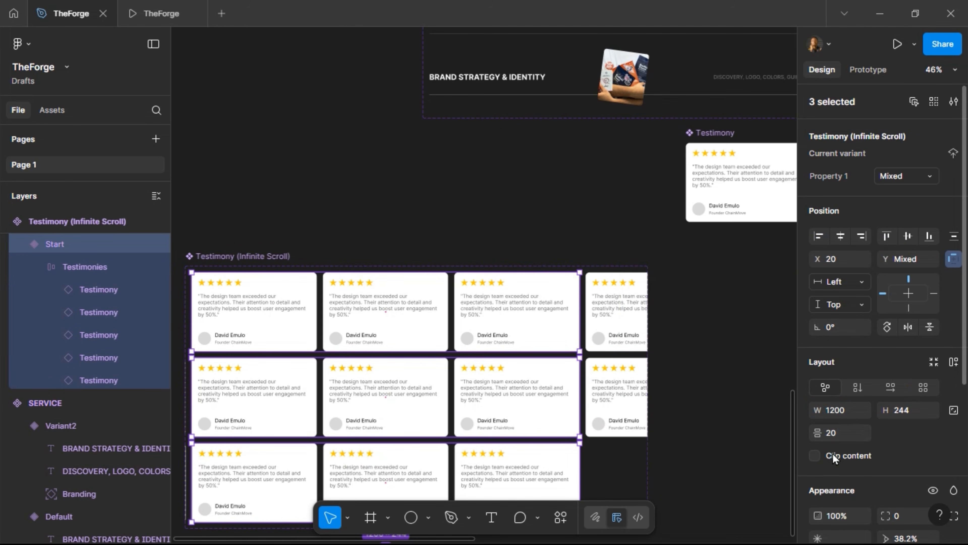
{"action": "left_click", "coordinate": [814, 456]}
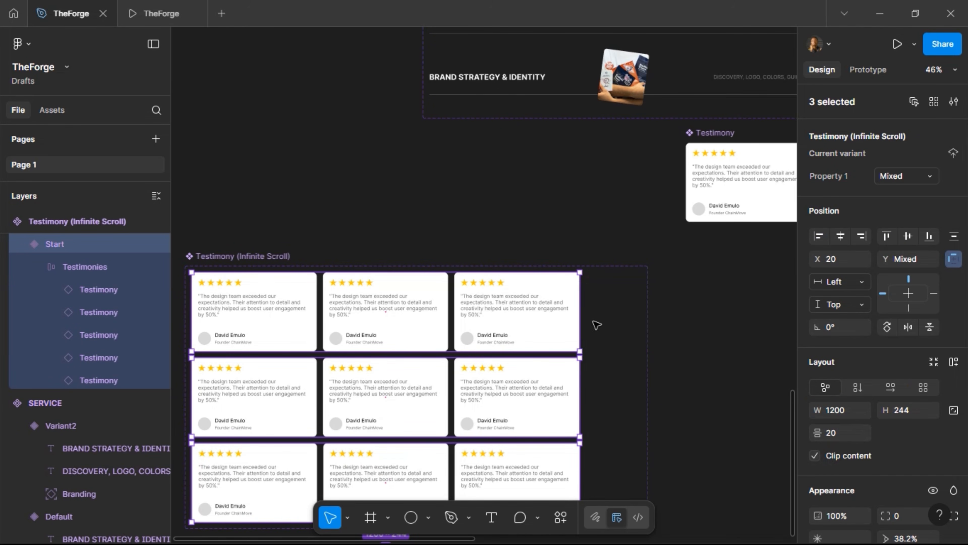
{"action": "left_click", "coordinate": [153, 15]}
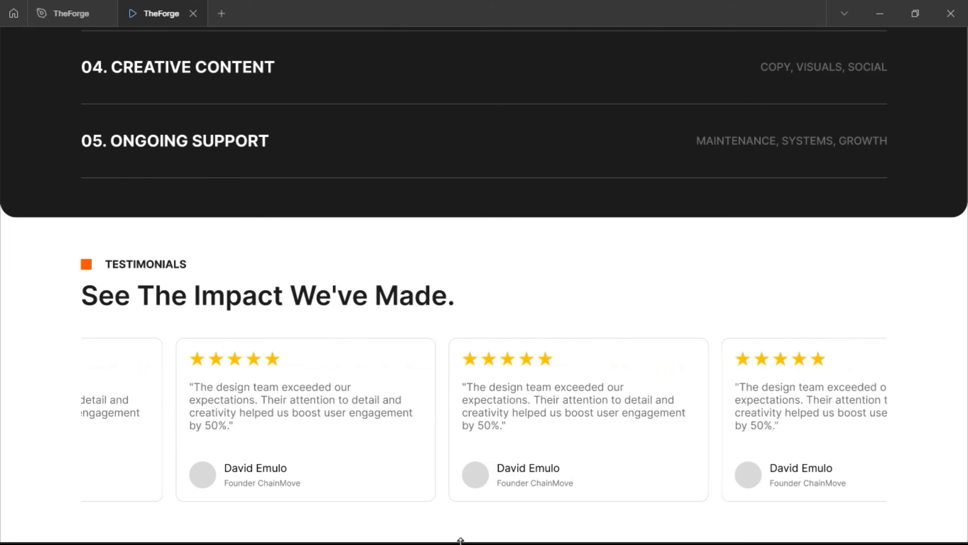
Leave the site preview and go back to TheForge design file
{"action": "left_click", "coordinate": [61, 14]}
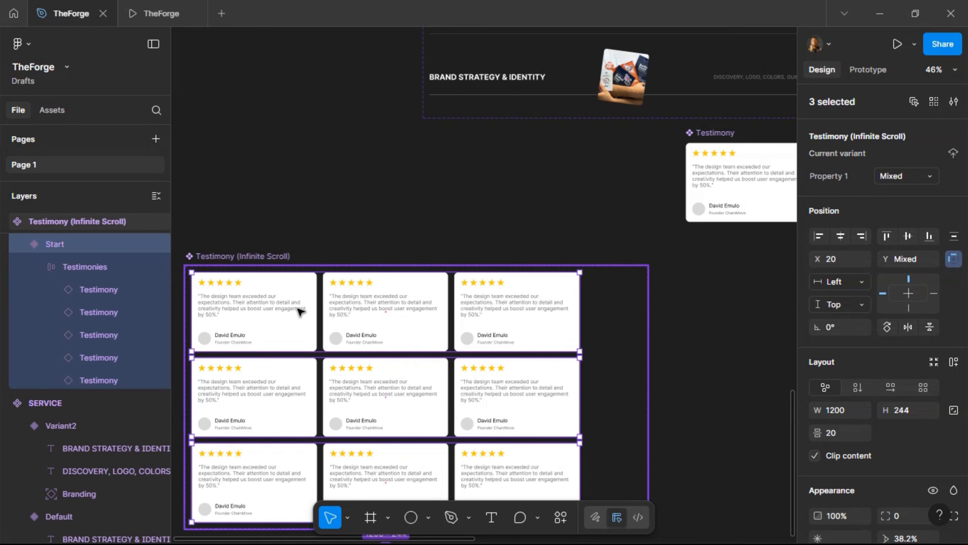
Move the Testimony (Infinite Scroll) component set and shrink it to W 1240
{"action": "left_click", "coordinate": [301, 317]}
{"action": "left_click_drag", "start_coordinate": [303, 328], "coordinate": [321, 404]}
{"action": "scroll", "coordinate": [449, 253], "scroll_direction": "down", "scroll_amount": 8}
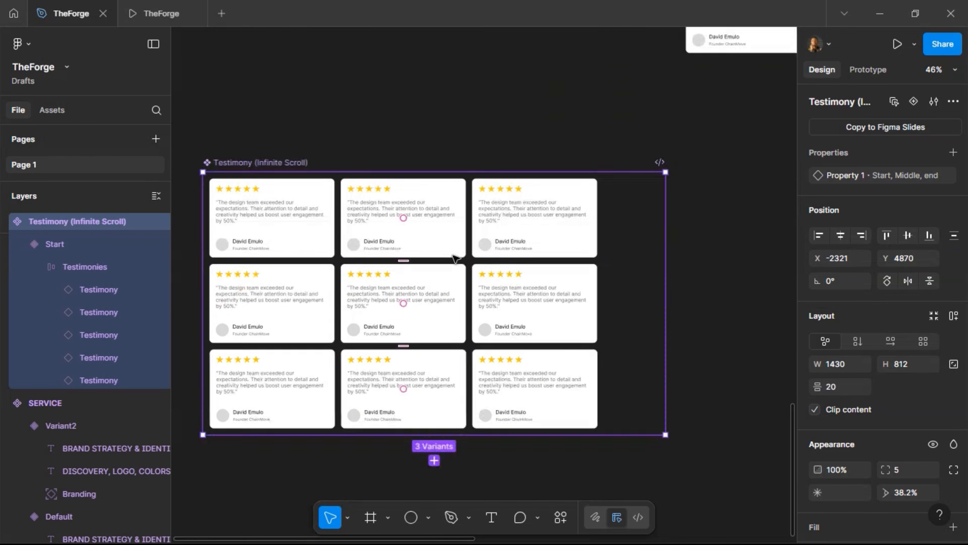
{"action": "left_click_drag", "start_coordinate": [664, 160], "coordinate": [603, 142]}
{"action": "scroll", "coordinate": [263, 298], "scroll_direction": "up", "scroll_amount": 8}
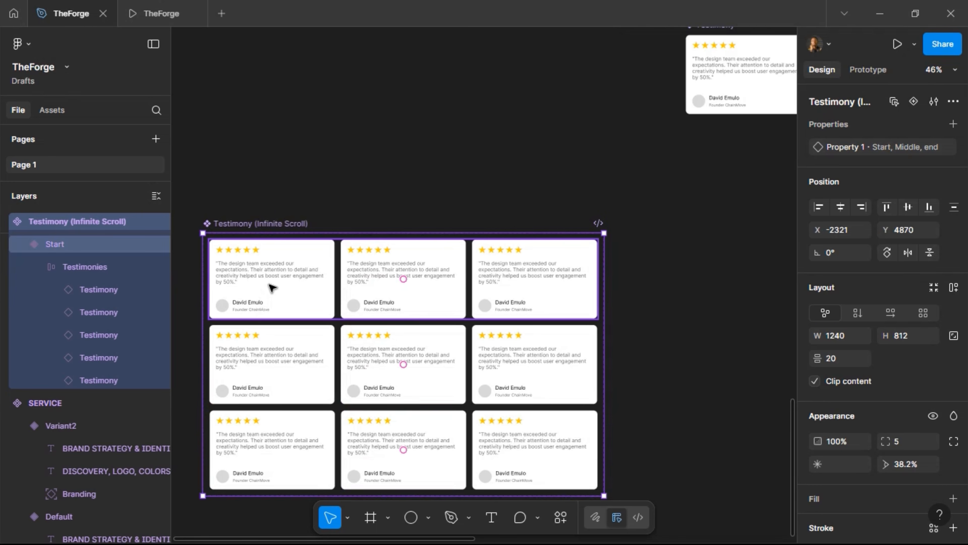
Duplicate the Testimonies card row and place the copy above the component set
{"action": "left_click", "coordinate": [271, 288]}
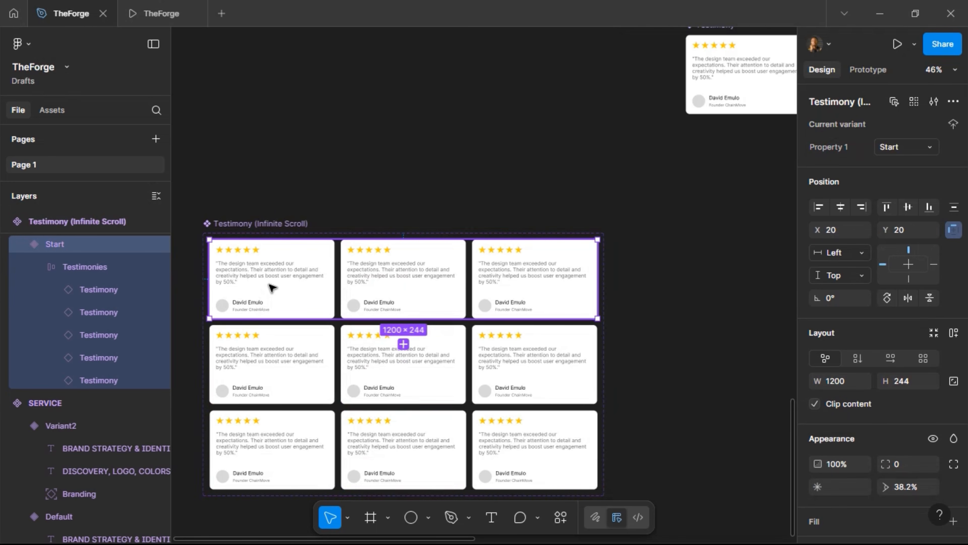
{"action": "left_click", "coordinate": [59, 270]}
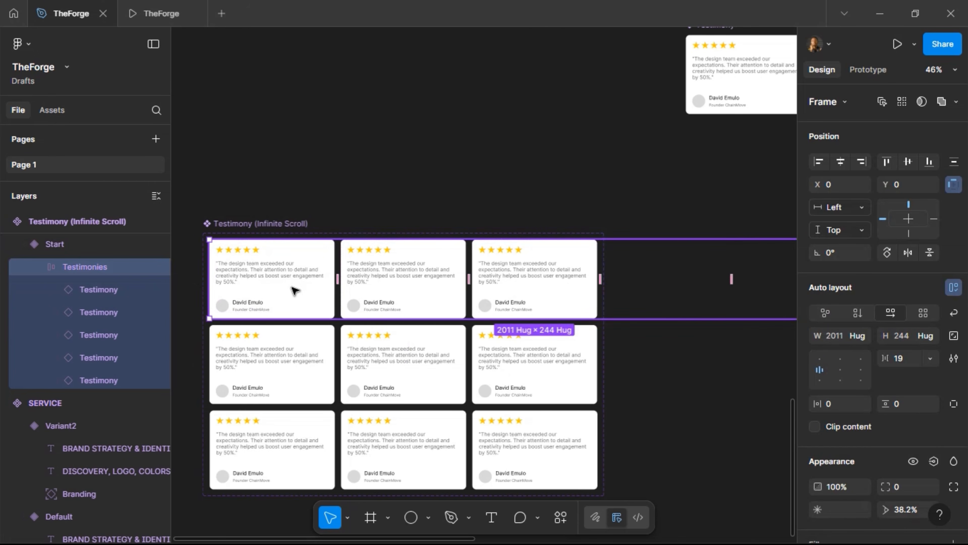
{"action": "left_click_drag", "start_coordinate": [297, 294], "coordinate": [295, 182]}
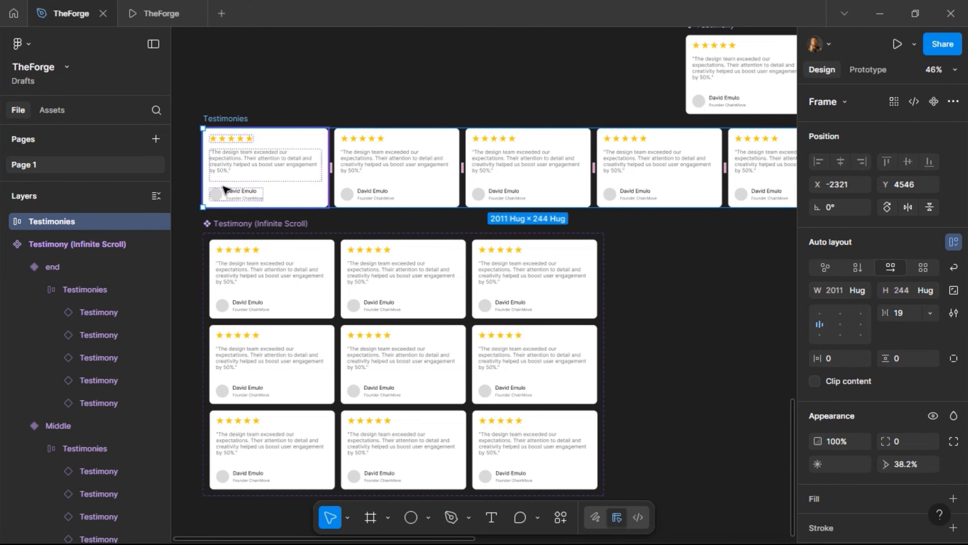
Select the avatar circles on all four Testimonies cards
{"action": "left_click", "coordinate": [216, 194], "text": "ctrl"}
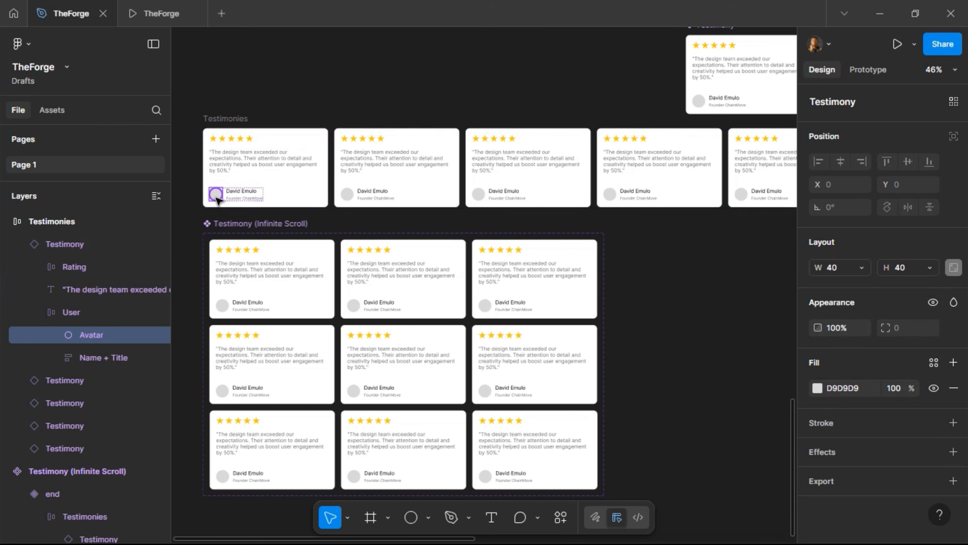
{"action": "left_click", "coordinate": [346, 194], "text": "ctrl+shift"}
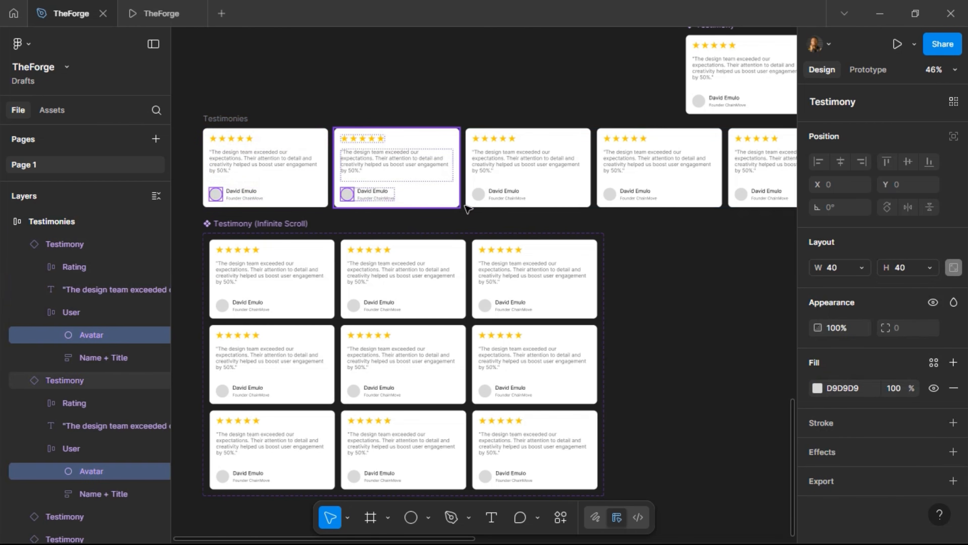
{"action": "left_click", "coordinate": [477, 194], "text": "ctrl+shift"}
{"action": "left_click", "coordinate": [610, 195], "text": "ctrl+shift"}
{"action": "scroll", "coordinate": [587, 229], "scroll_direction": "right", "scroll_amount": 5}
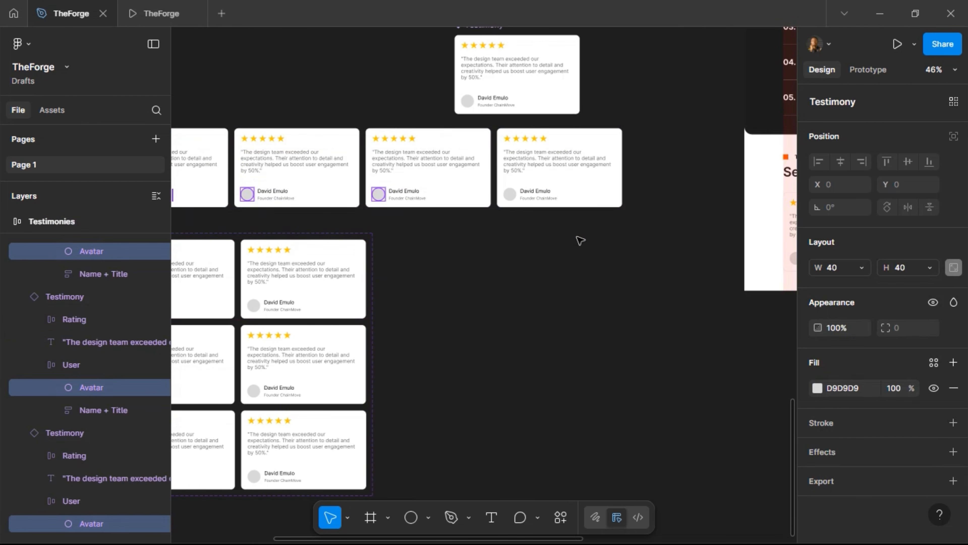
{"action": "scroll", "coordinate": [421, 272], "scroll_direction": "left", "scroll_amount": 8}
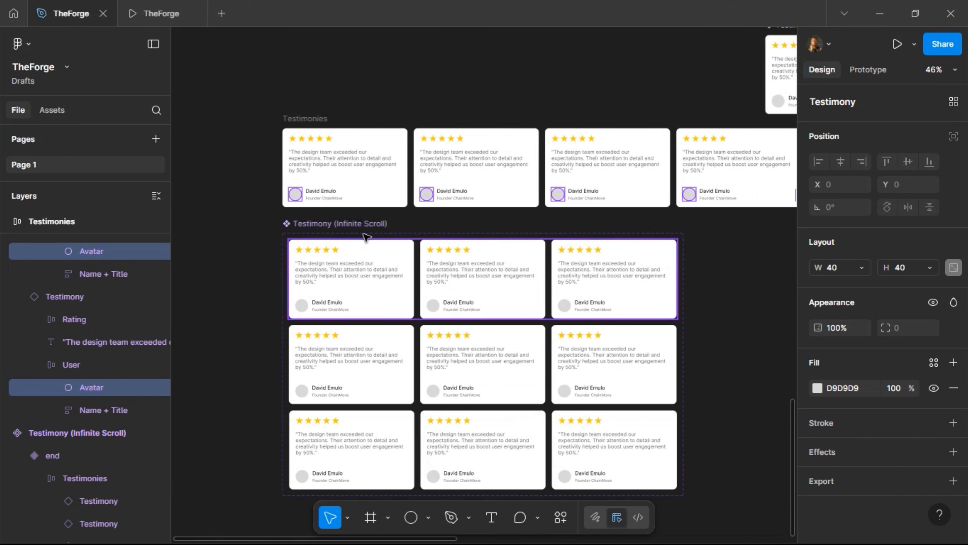
{"action": "scroll", "coordinate": [350, 193], "scroll_direction": "right", "scroll_amount": 4}
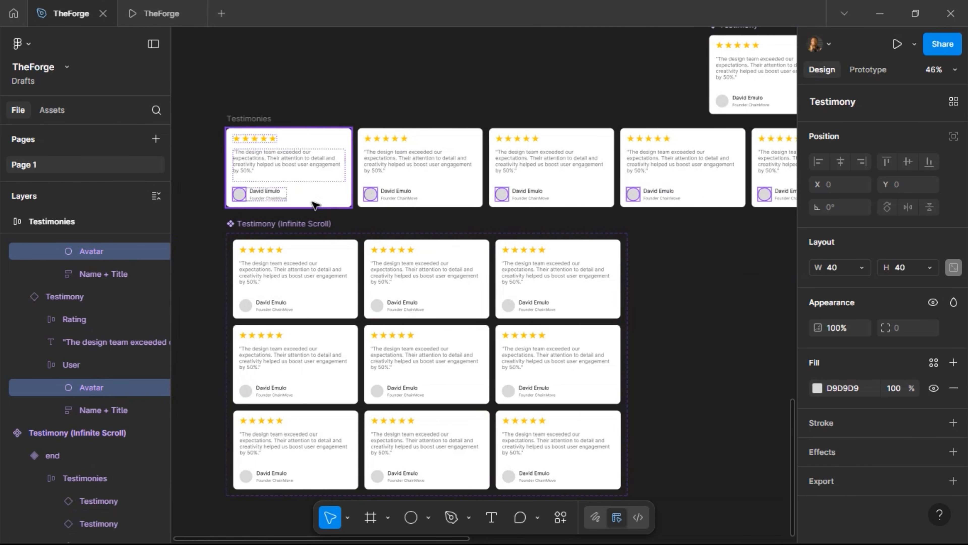
Fill the selected avatars with random portraits from Content Reel's Image > Photos collection
{"action": "right_click", "coordinate": [370, 195]}
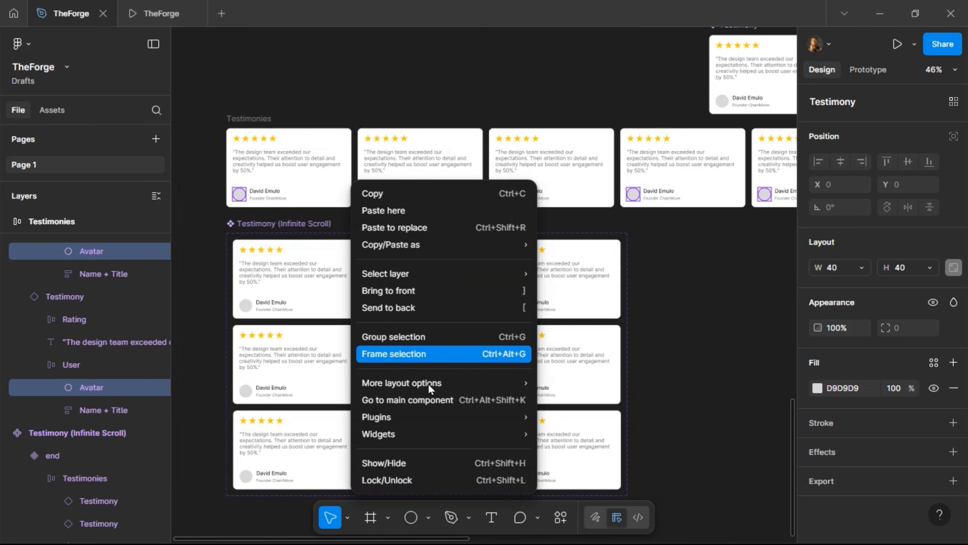
{"action": "mouse_move", "coordinate": [438, 417]}
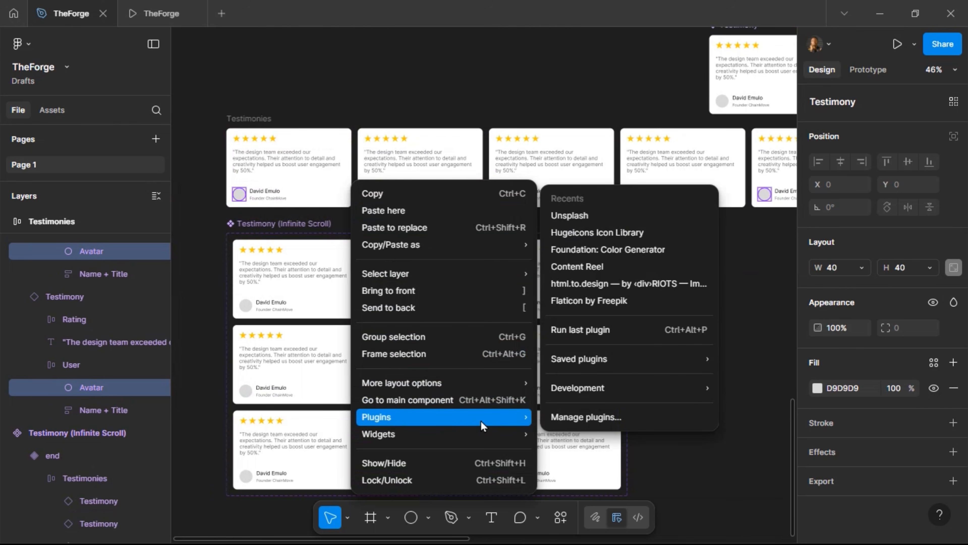
{"action": "left_click", "coordinate": [617, 266]}
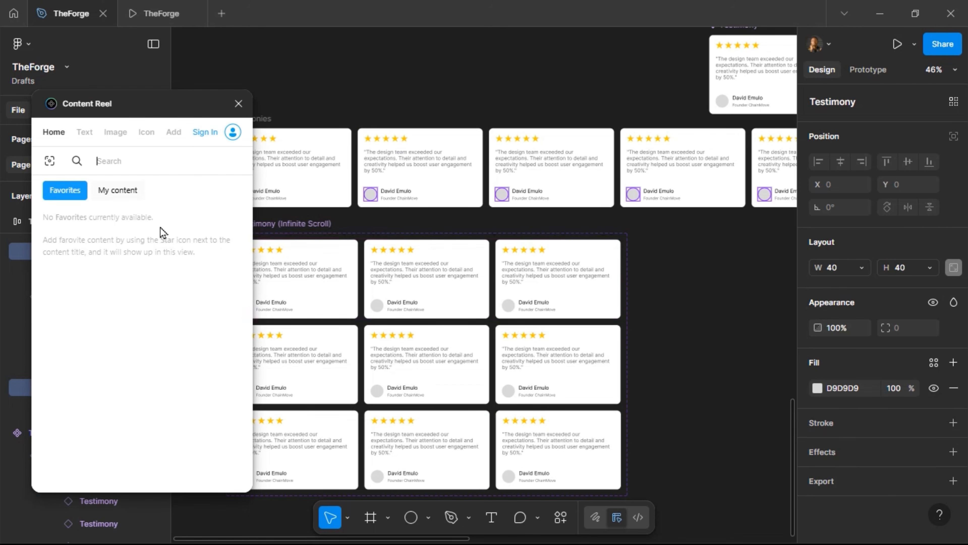
{"action": "left_click", "coordinate": [116, 133]}
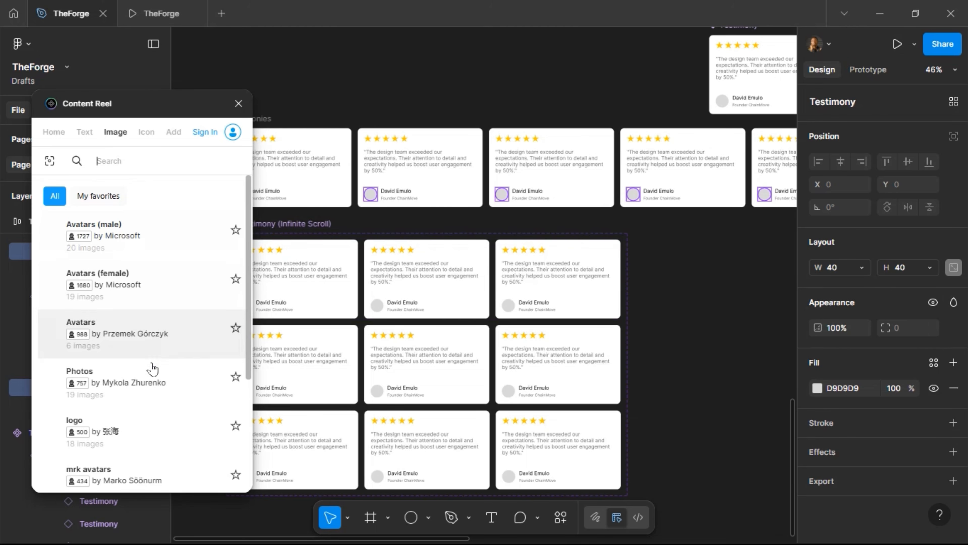
{"action": "left_click", "coordinate": [158, 373]}
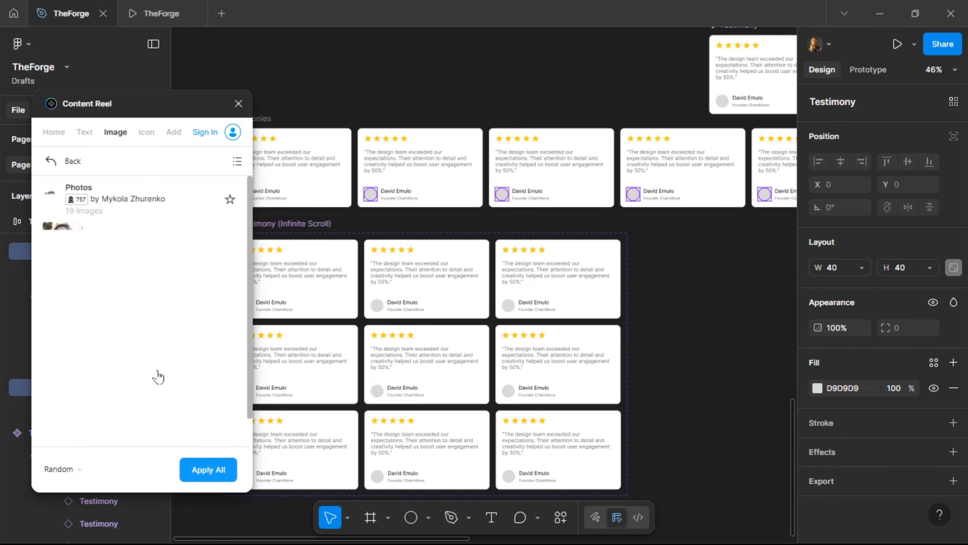
{"action": "left_click", "coordinate": [220, 473]}
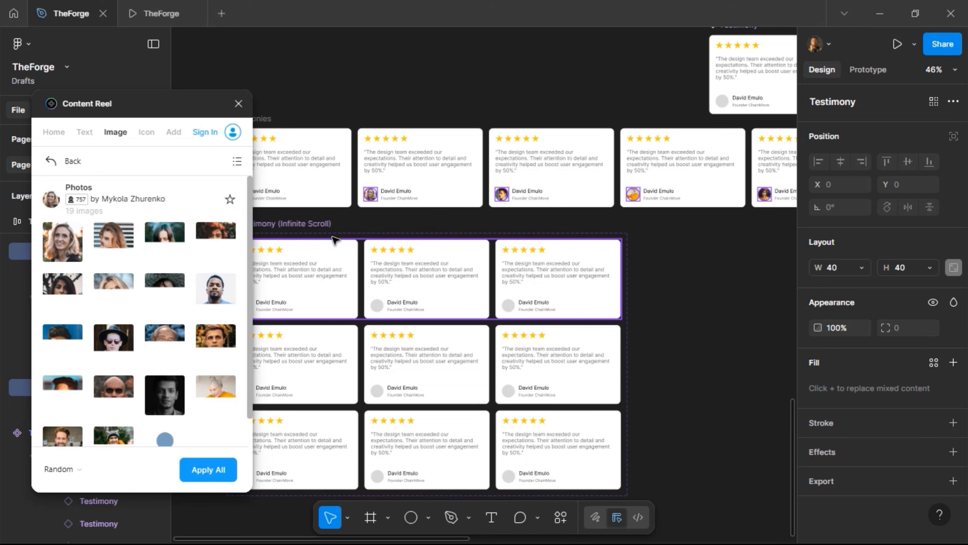
Close Content Reel and select the whole Testimonies row frame
{"action": "scroll", "coordinate": [335, 240], "scroll_direction": "left", "scroll_amount": 2}
{"action": "scroll", "coordinate": [334, 239], "scroll_direction": "right", "scroll_amount": 4}
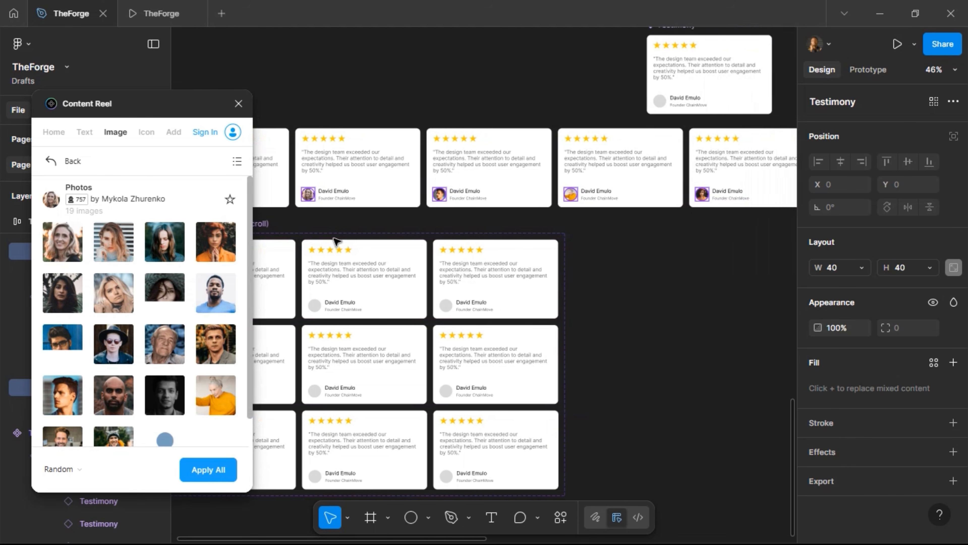
{"action": "scroll", "coordinate": [335, 239], "scroll_direction": "left", "scroll_amount": 2}
{"action": "left_click", "coordinate": [238, 104]}
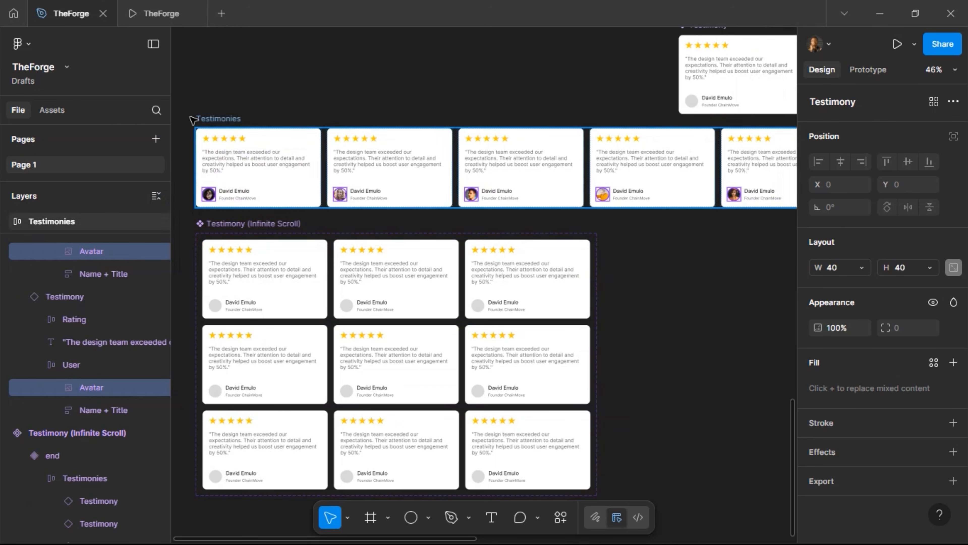
{"action": "left_click", "coordinate": [345, 115]}
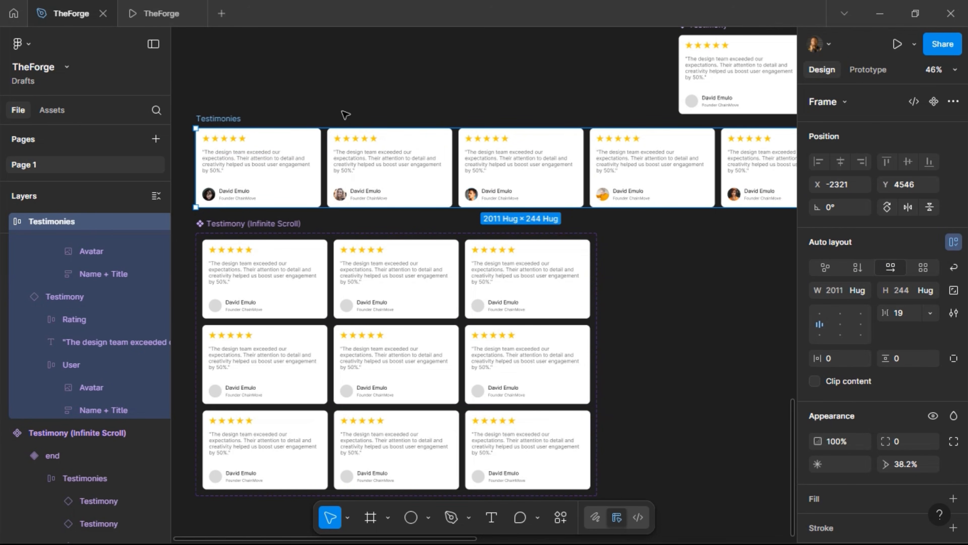
Delete the extra Testimonies copy from the canvas
{"action": "left_click", "coordinate": [317, 259]}
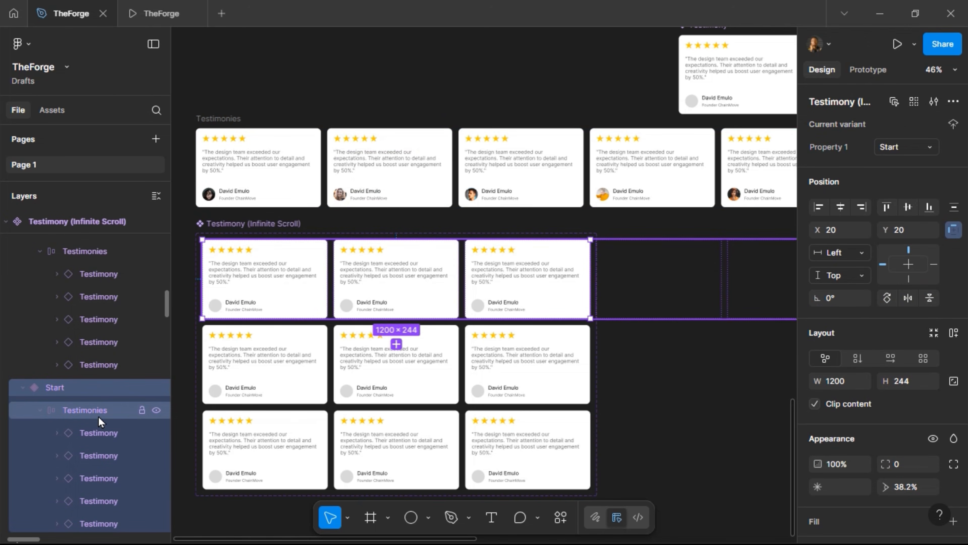
{"action": "left_click", "coordinate": [88, 414]}
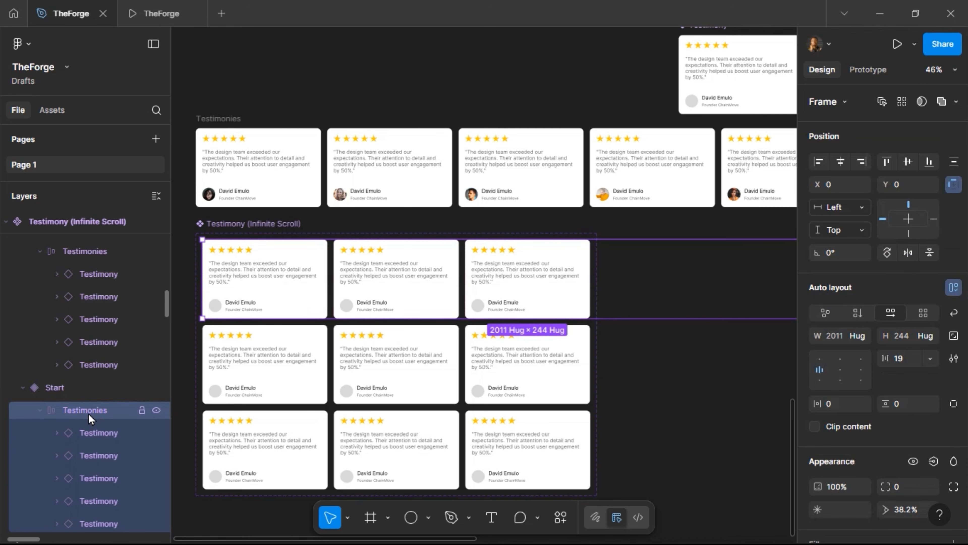
{"action": "left_click", "coordinate": [81, 388]}
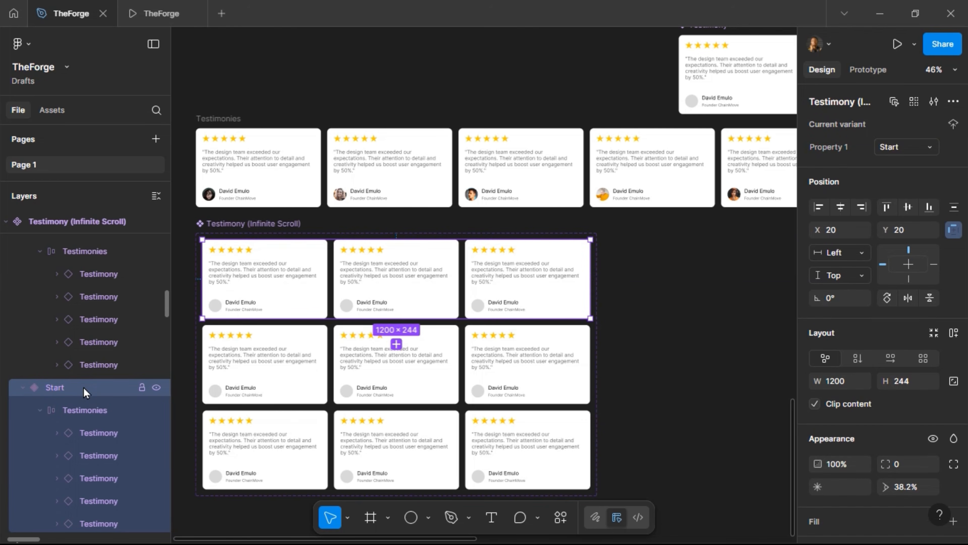
{"action": "key", "text": "Return"}
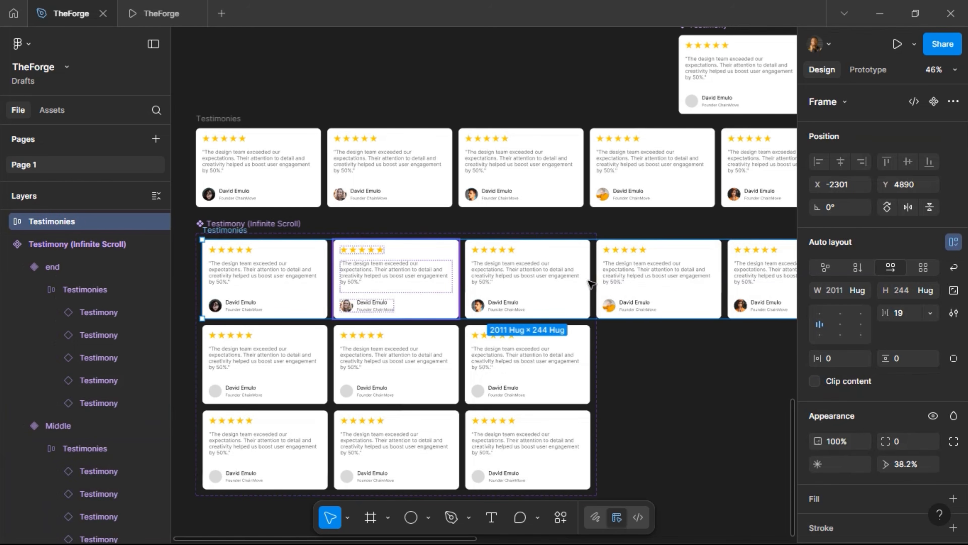
{"action": "key", "text": "Delete"}
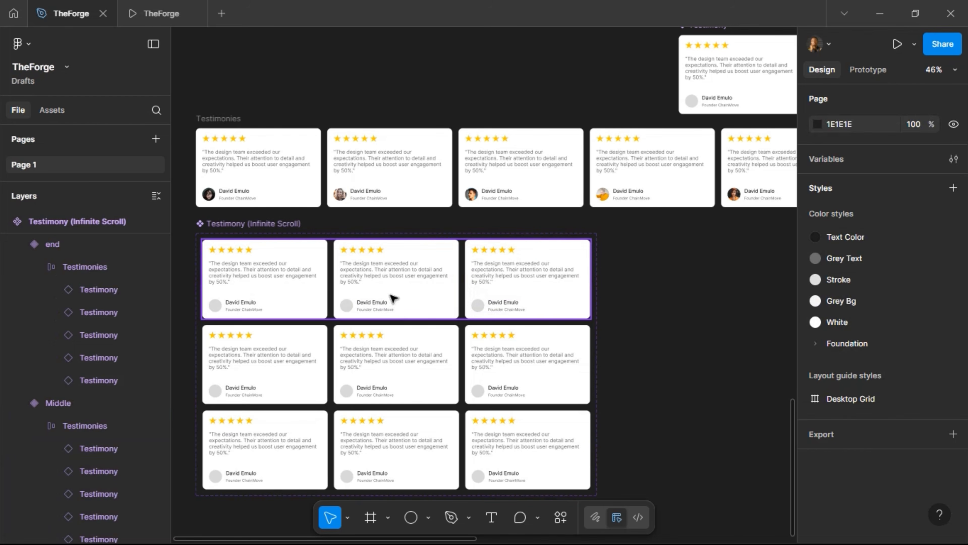
Collapse the Testimonies layers in the Middle, Start and end variants
{"action": "left_click", "coordinate": [81, 418]}
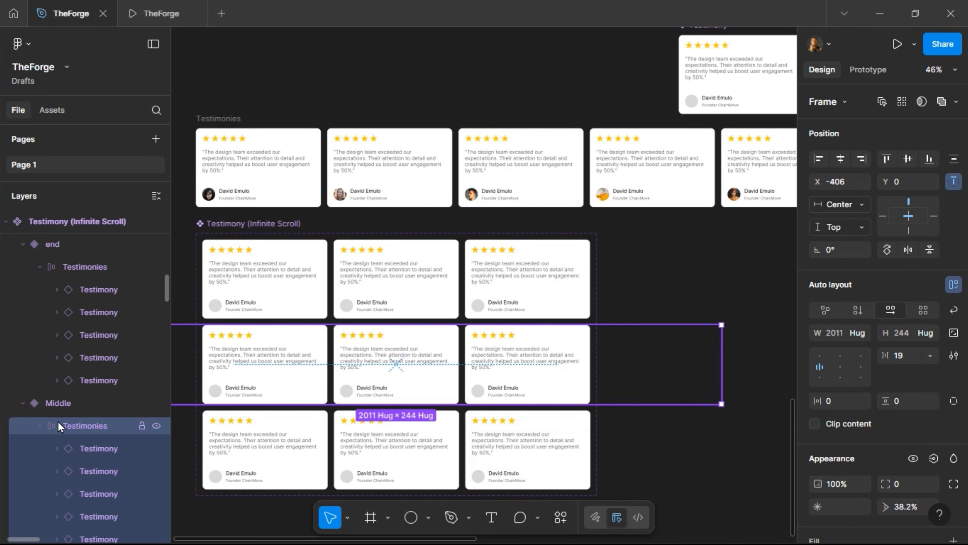
{"action": "left_click", "coordinate": [40, 429]}
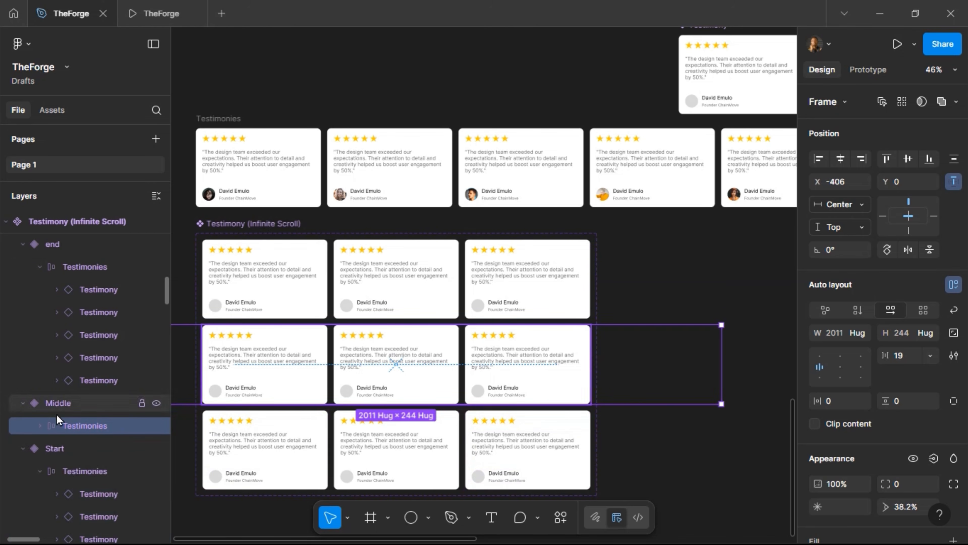
{"action": "left_click", "coordinate": [63, 472]}
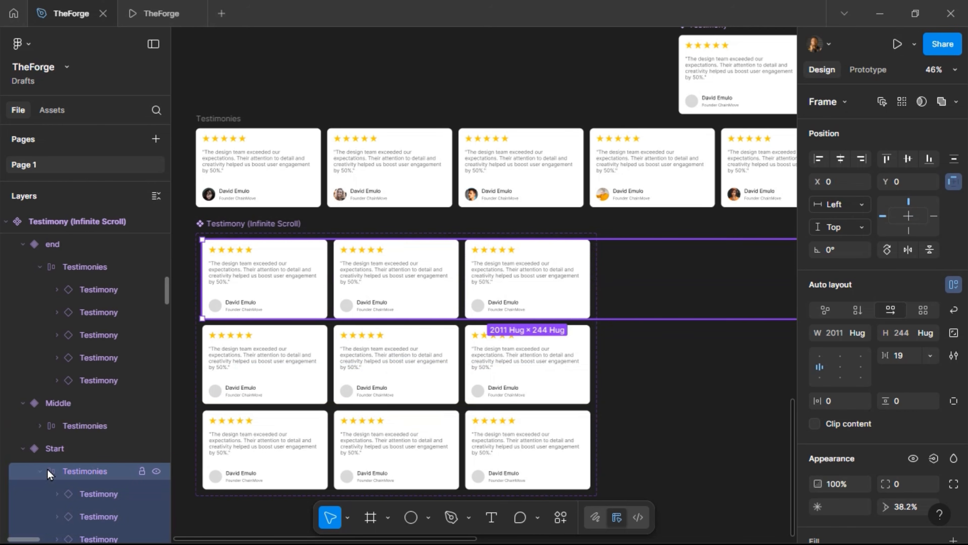
{"action": "left_click", "coordinate": [40, 472]}
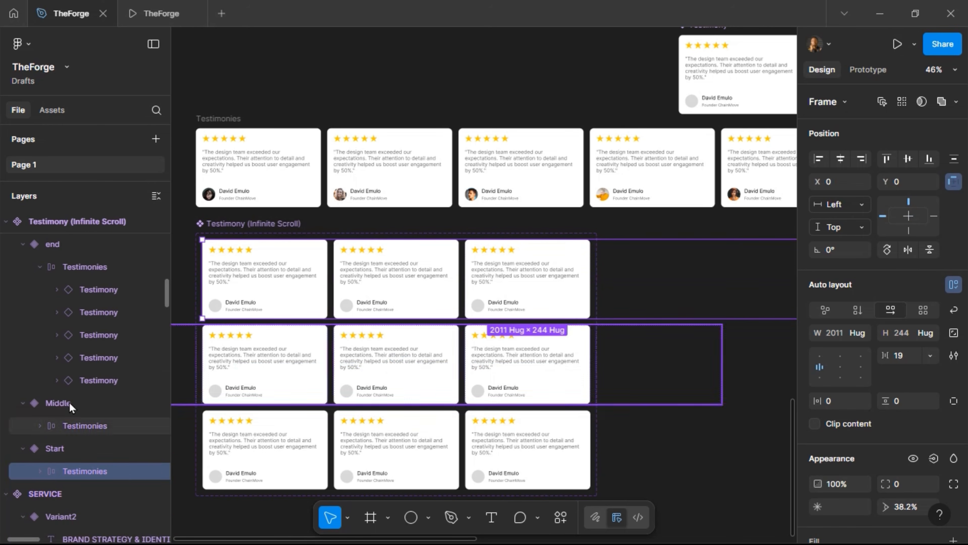
{"action": "left_click", "coordinate": [40, 267]}
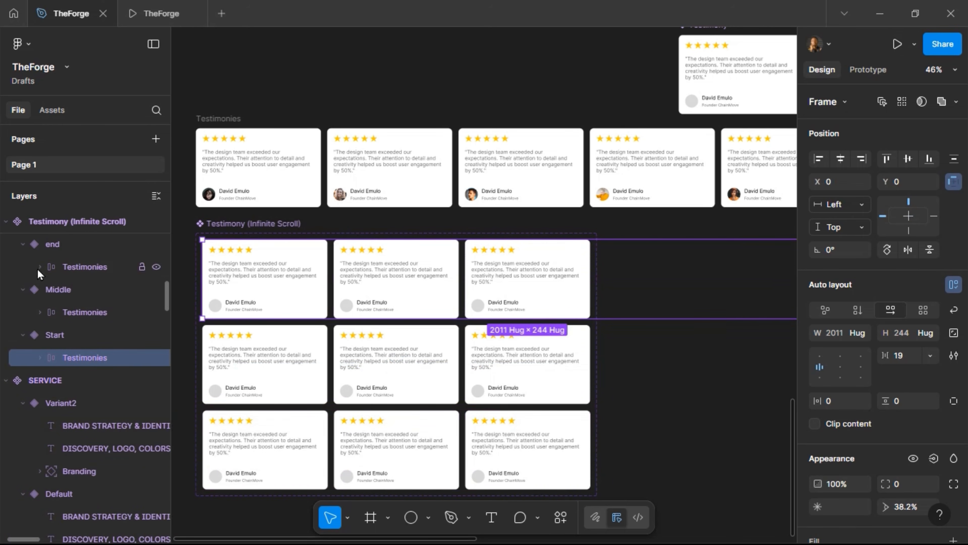
Paste to replace the Start variant's Testimonies row with the photo row; select Middle and end rows
{"action": "left_click", "coordinate": [74, 342]}
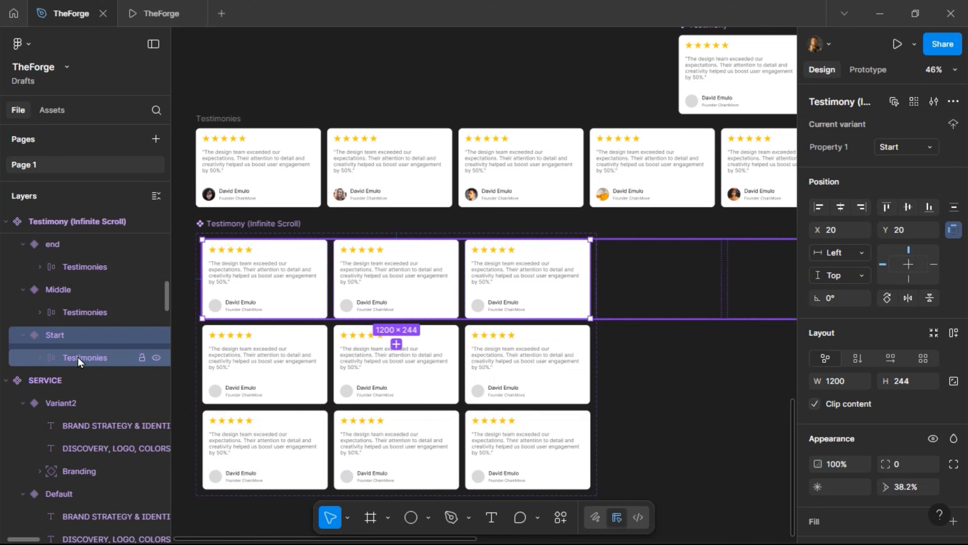
{"action": "left_click", "coordinate": [80, 358]}
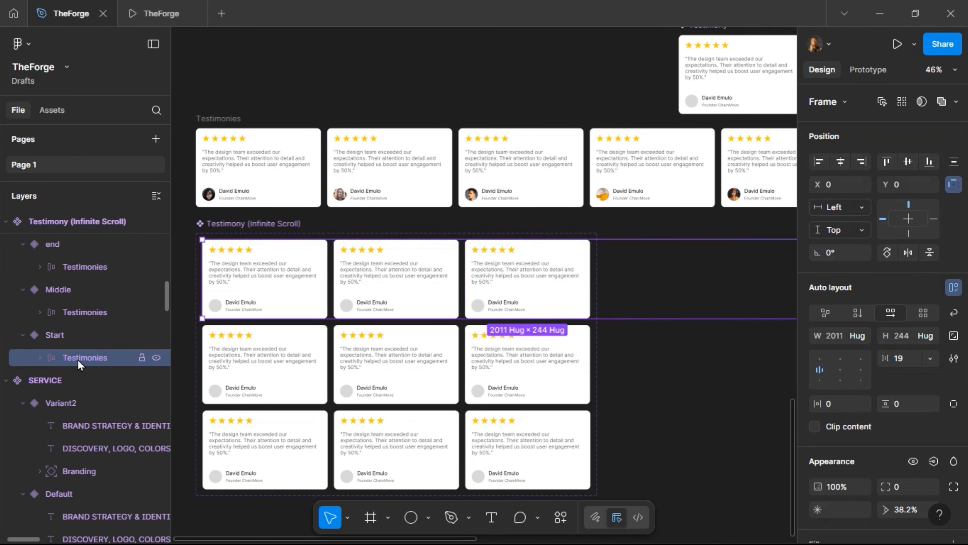
{"action": "right_click", "coordinate": [77, 360]}
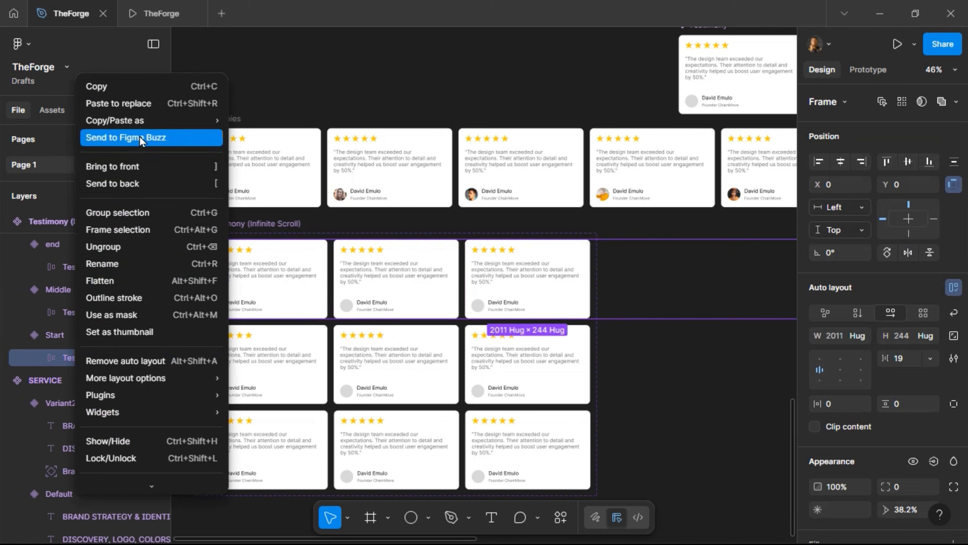
{"action": "left_click", "coordinate": [150, 110]}
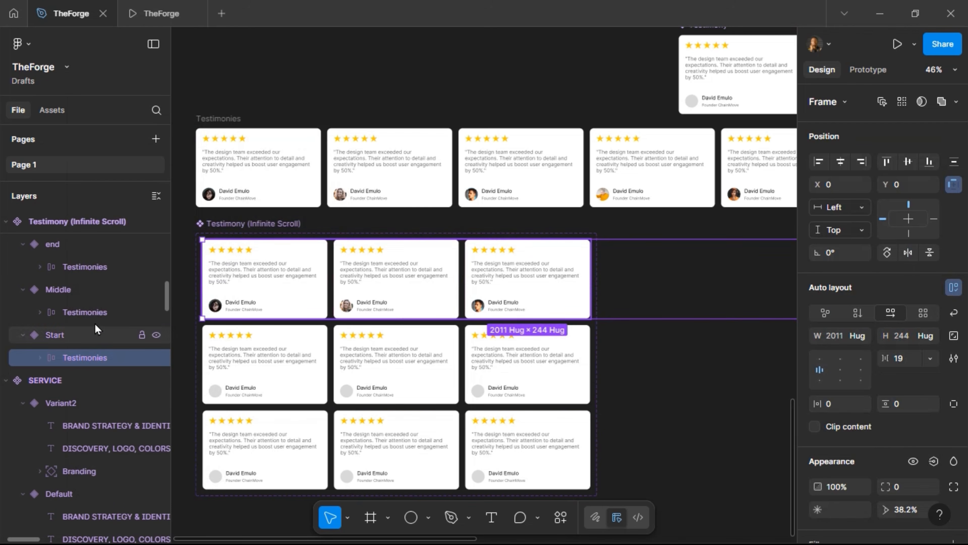
{"action": "left_click", "coordinate": [95, 313]}
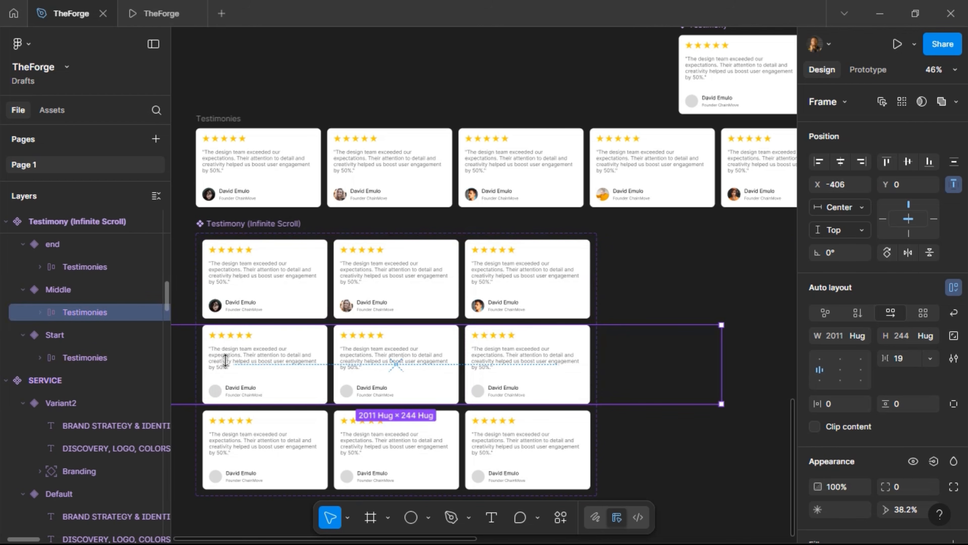
{"action": "left_click", "coordinate": [85, 267]}
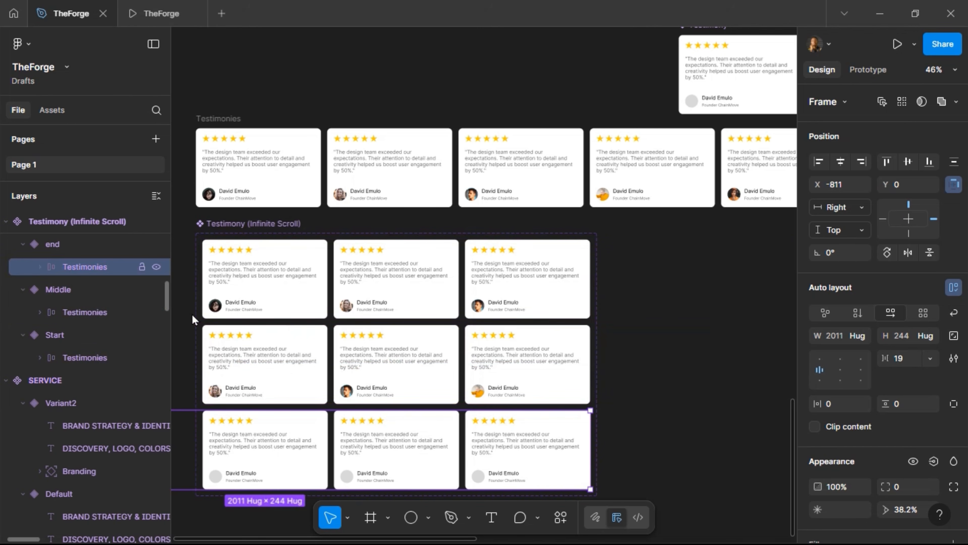